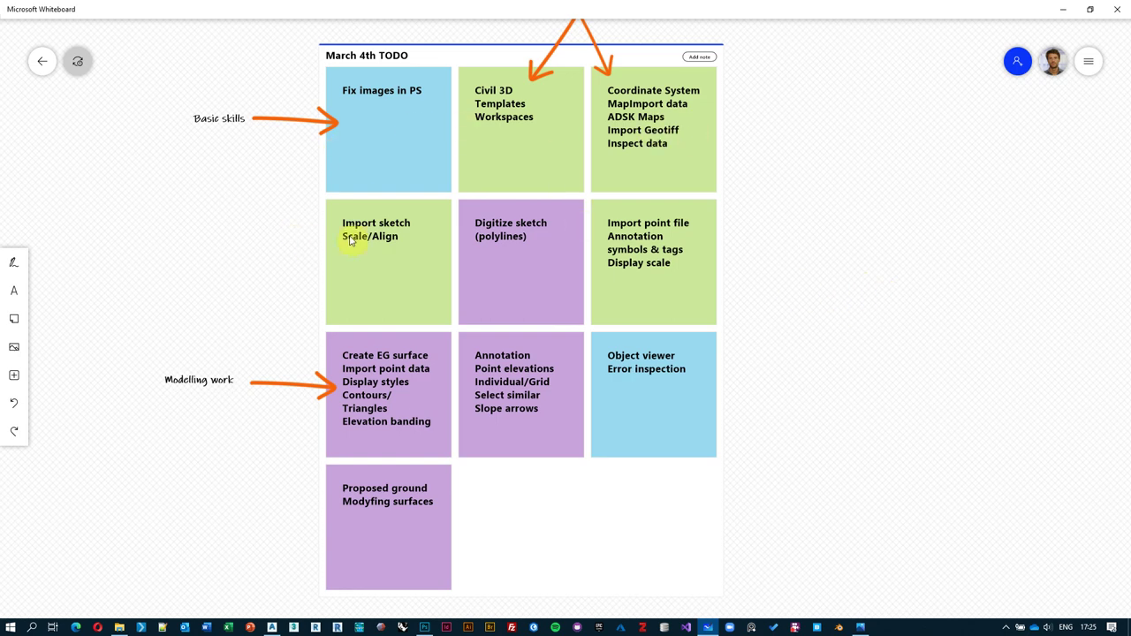
Step: Review the March 4th TODO board and switch to Photos to view Sketch_tilted.jpg
mouse_move(874, 280)
mouse_down()
mouse_move(888, 331)
mouse_move(890, 313)
mouse_up()
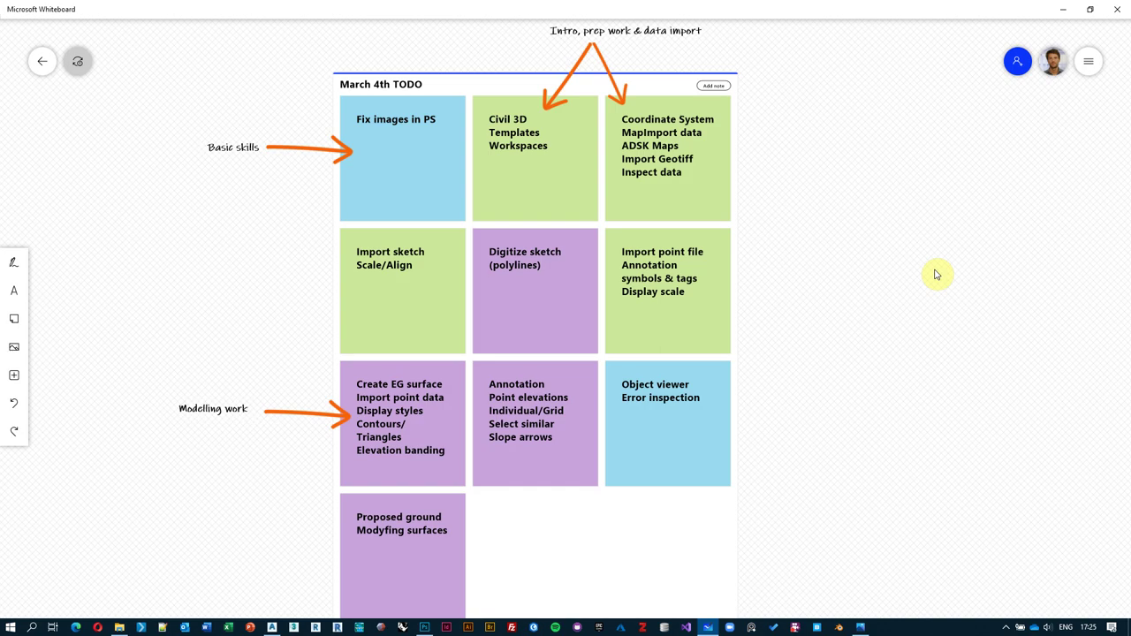
key(alt+Tab)
key(alt+Tab)
key(alt+Tab)
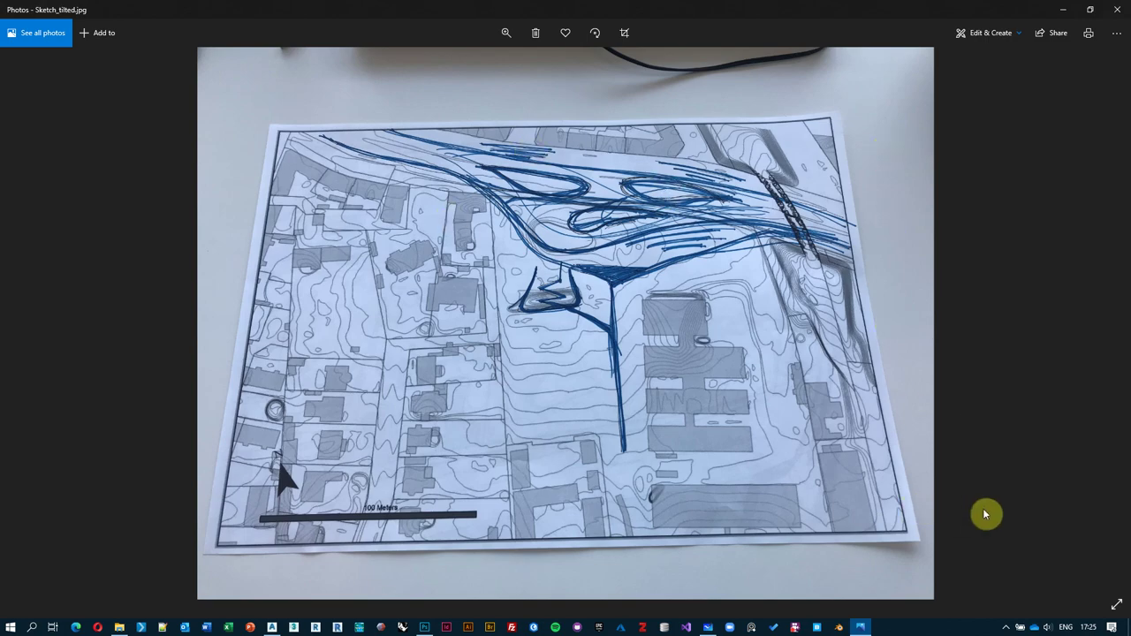
Step: Switch to Photoshop and open Sketch_tilted.jpg from the Data folder
key(alt+Tab)
key(alt+Tab)
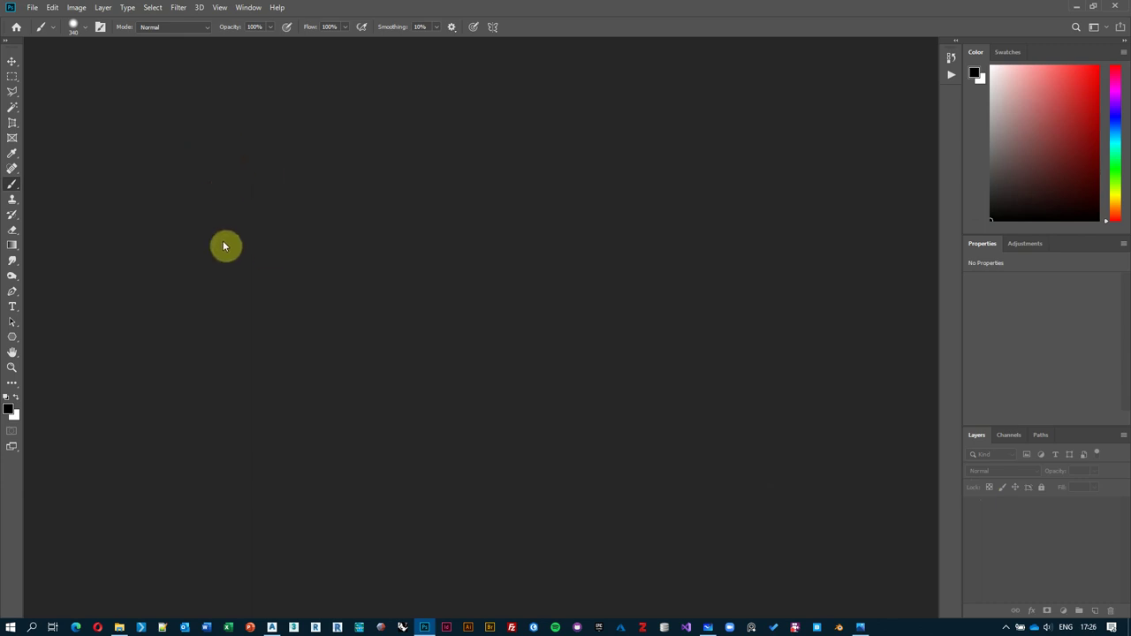
click(33, 8)
click(49, 31)
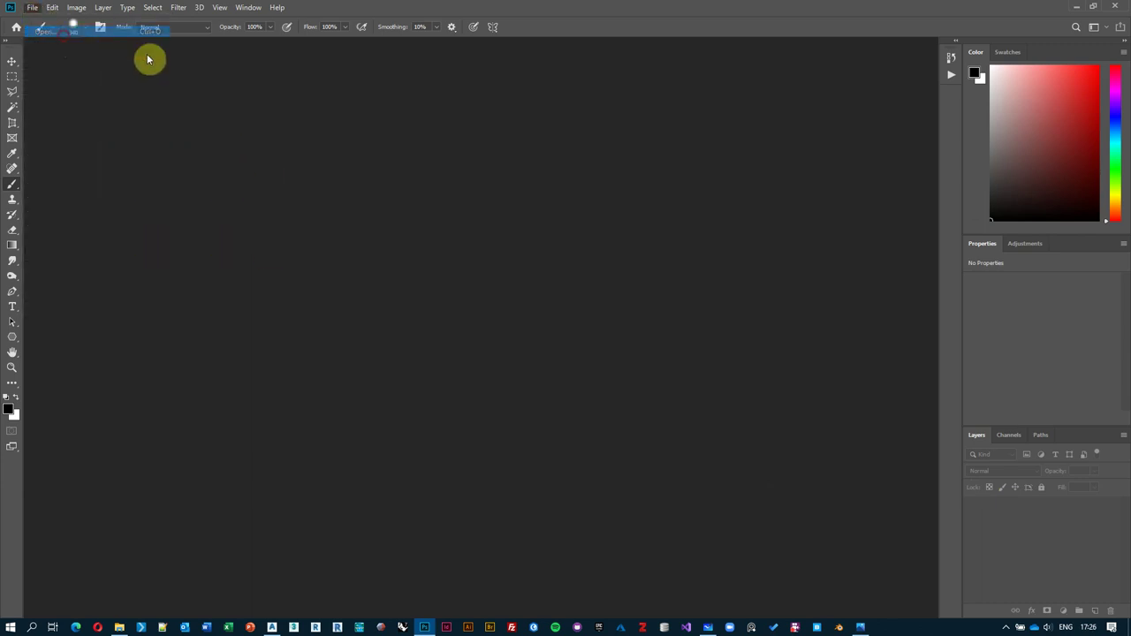
click(226, 468)
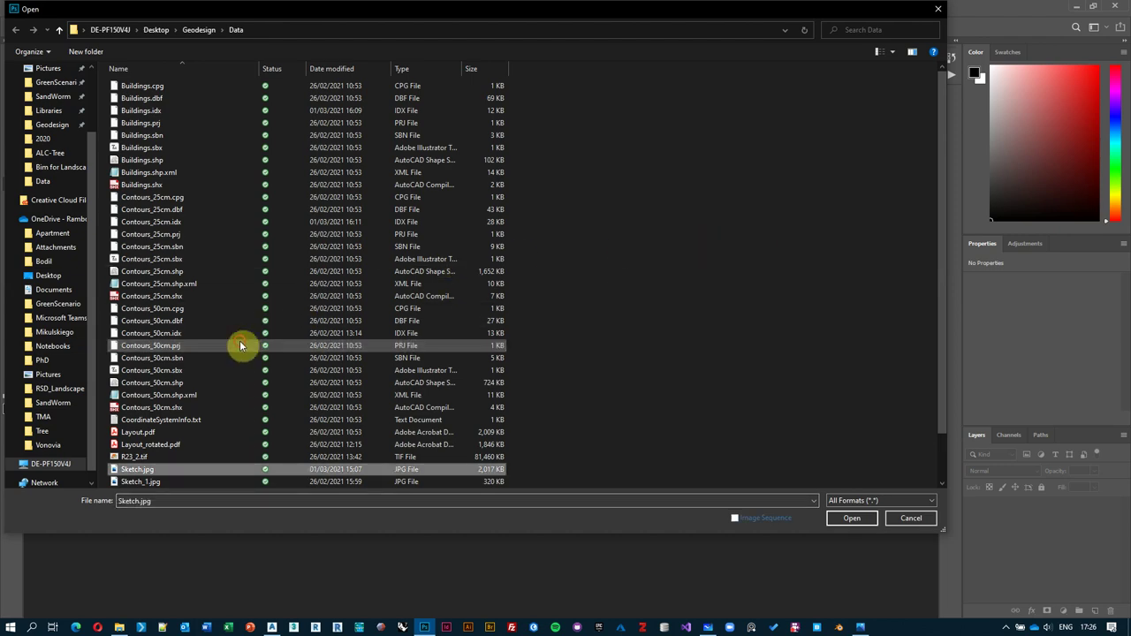
scroll(173, 457, down, 2)
click(177, 445)
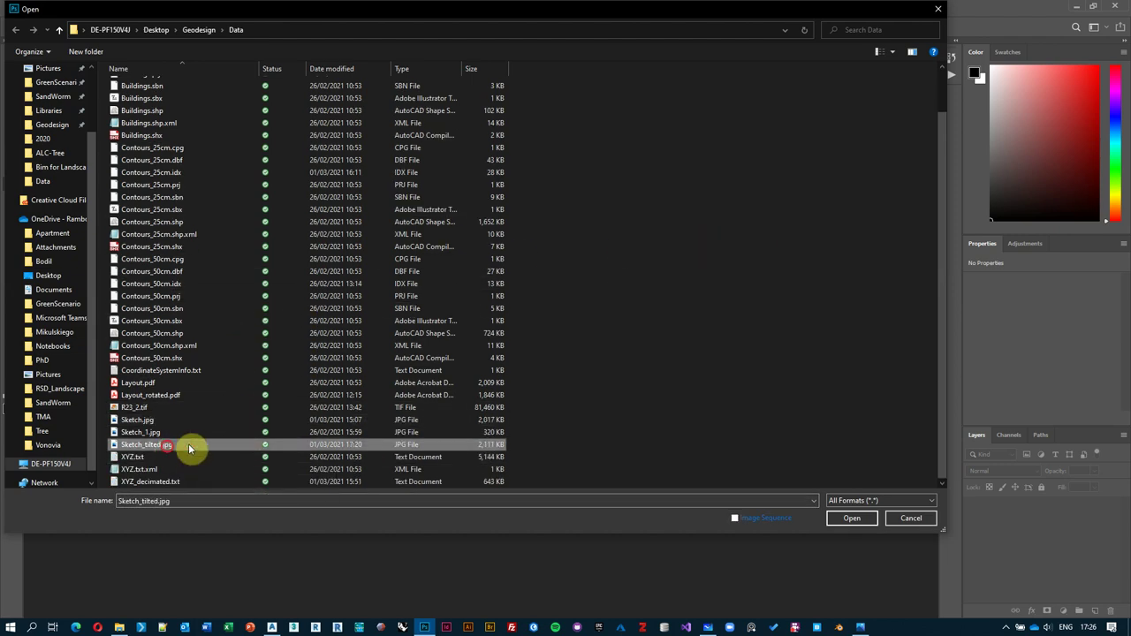
click(850, 518)
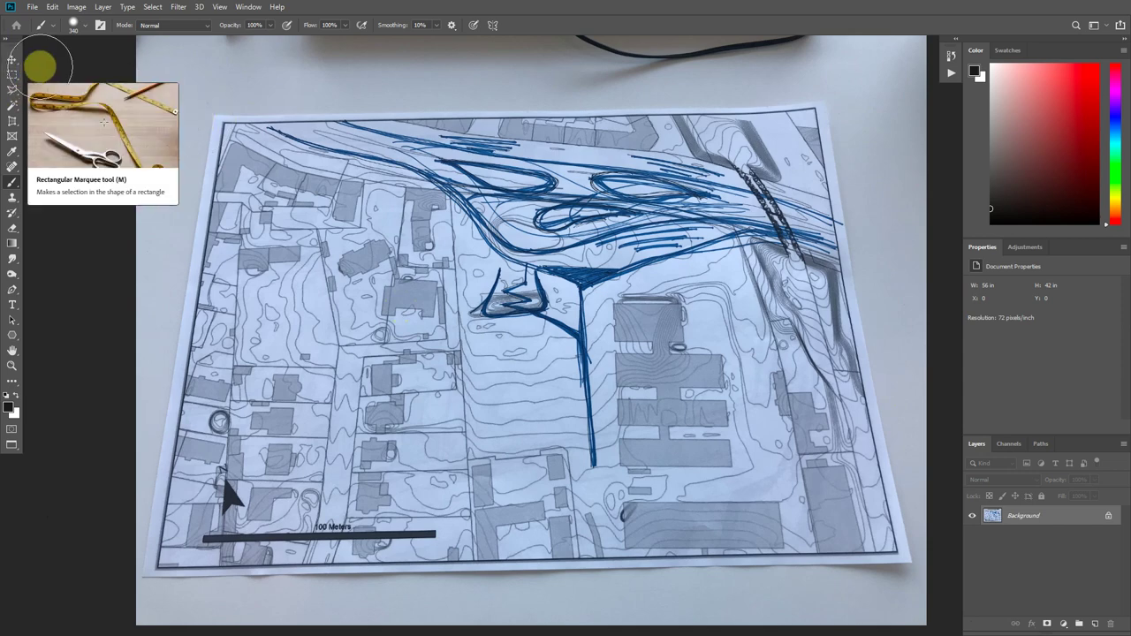
Step: Straighten the photo with a perspective crop aligned to the four corners of the printed map's frame
drag(11, 120, 54, 124)
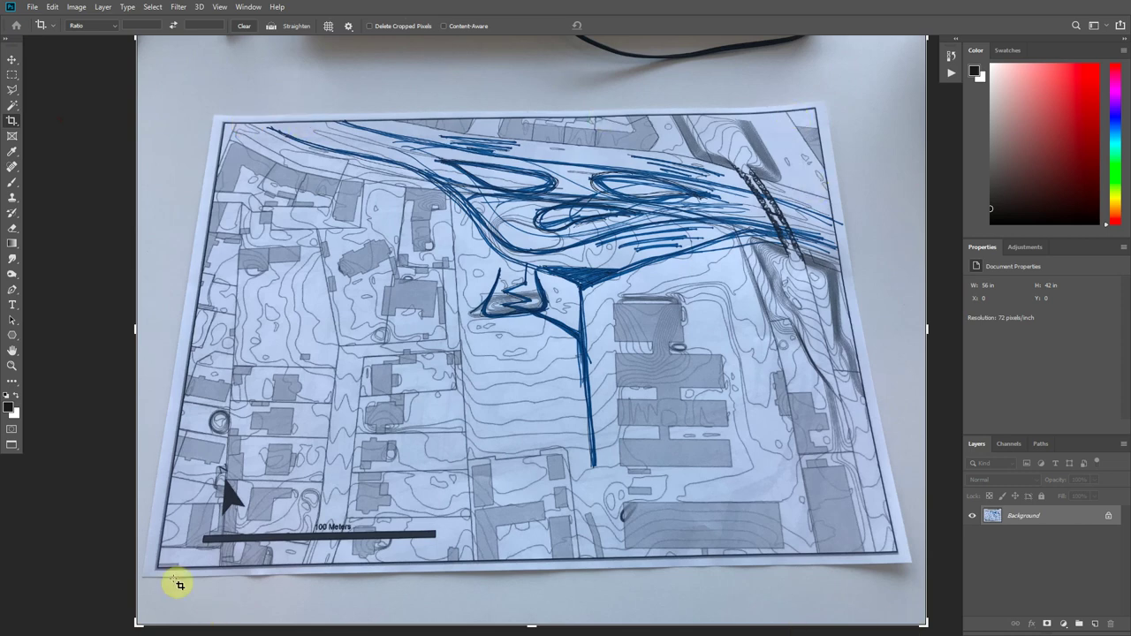
scroll(474, 430, right, 3)
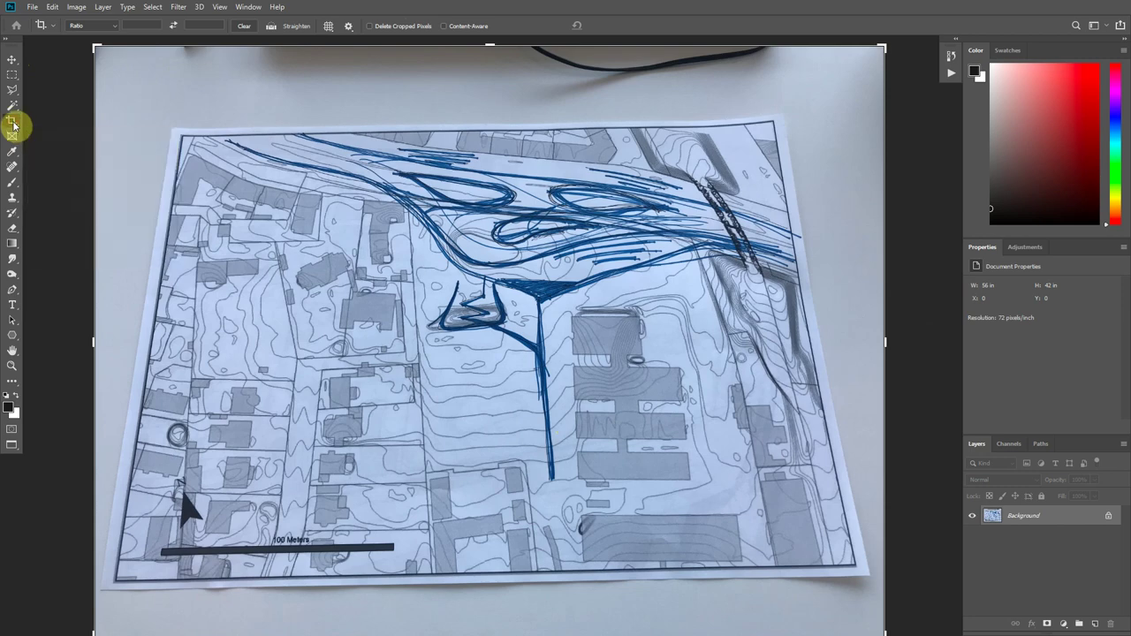
click(13, 126)
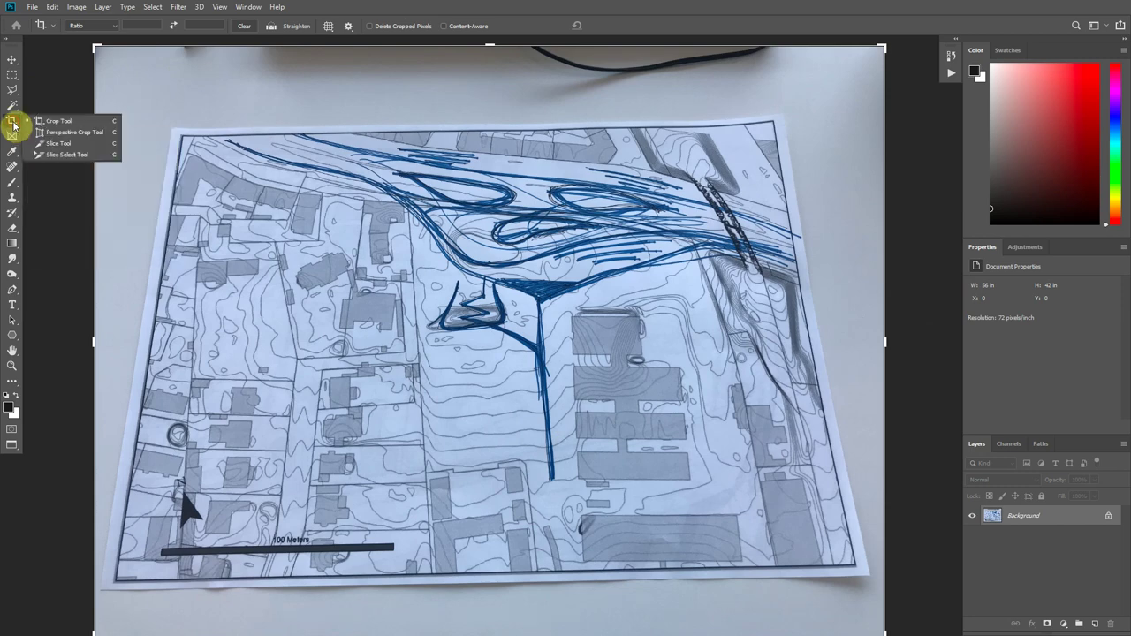
click(90, 139)
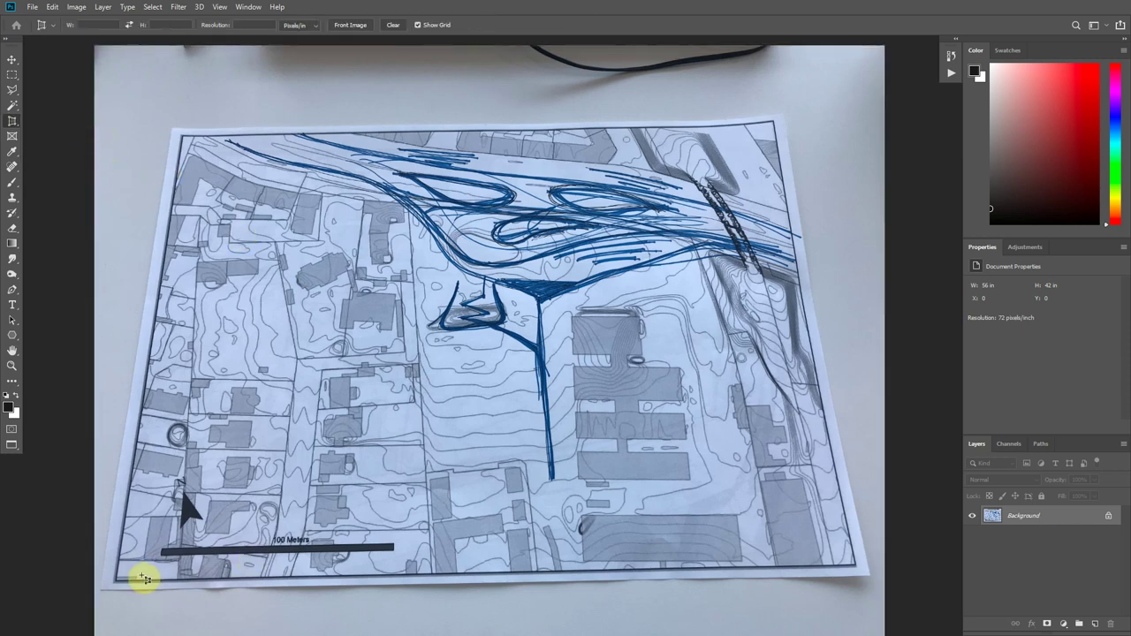
click(115, 581)
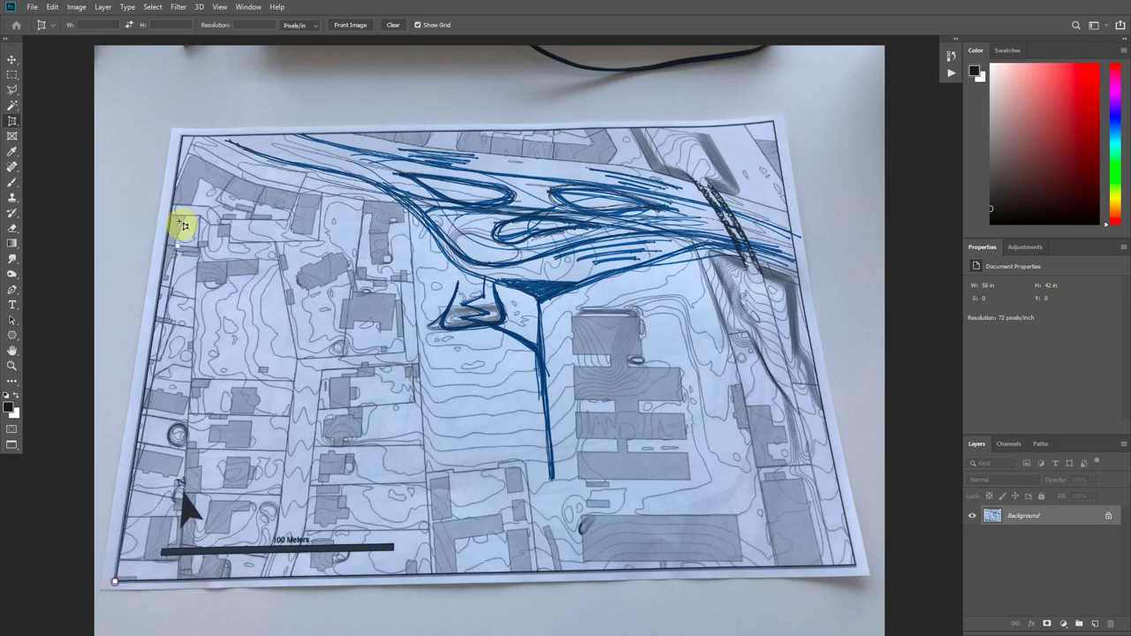
click(179, 136)
click(607, 120)
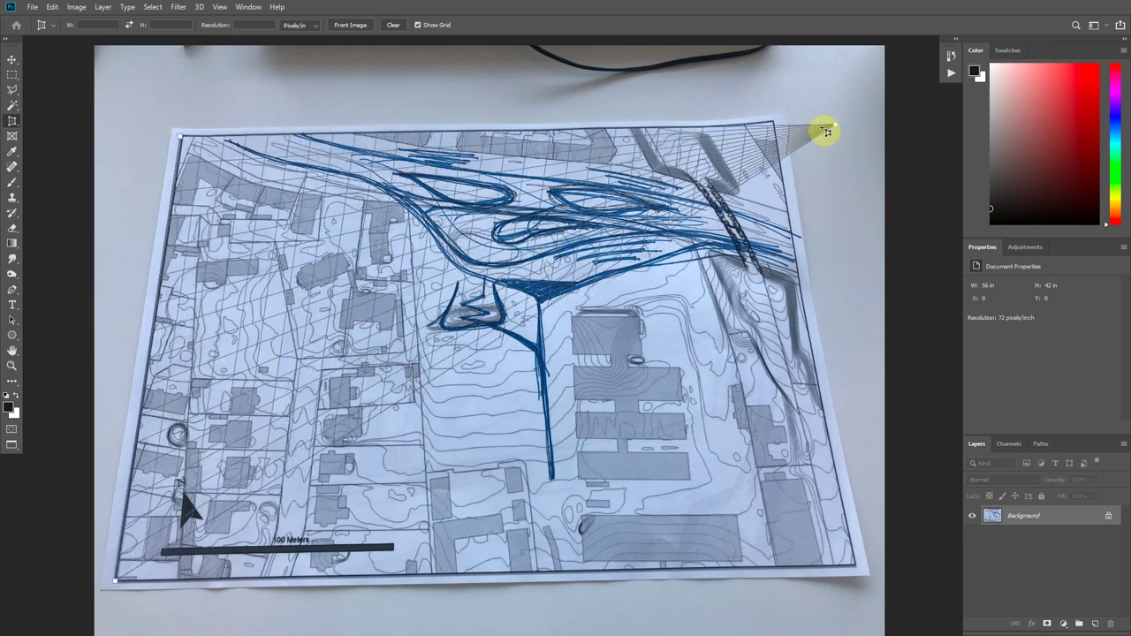
click(775, 120)
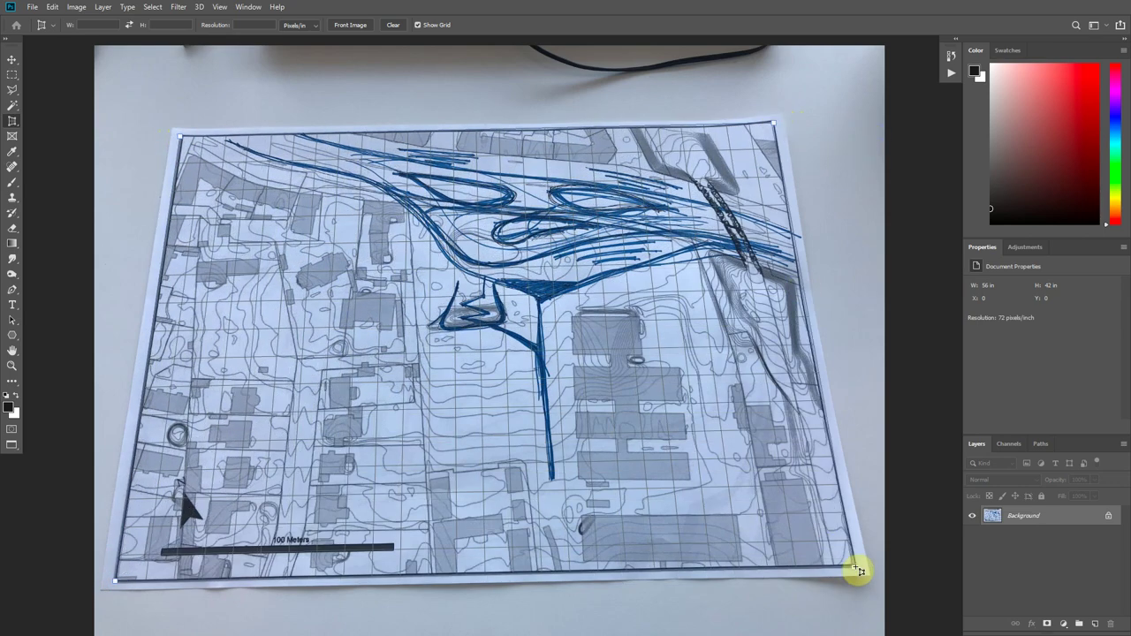
click(855, 567)
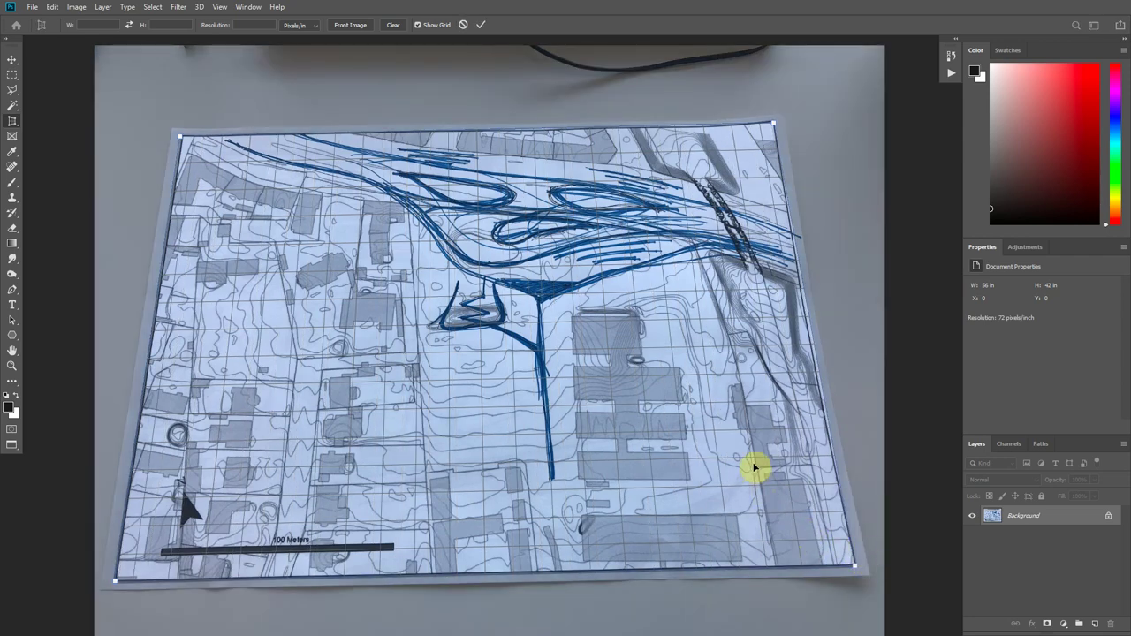
click(481, 25)
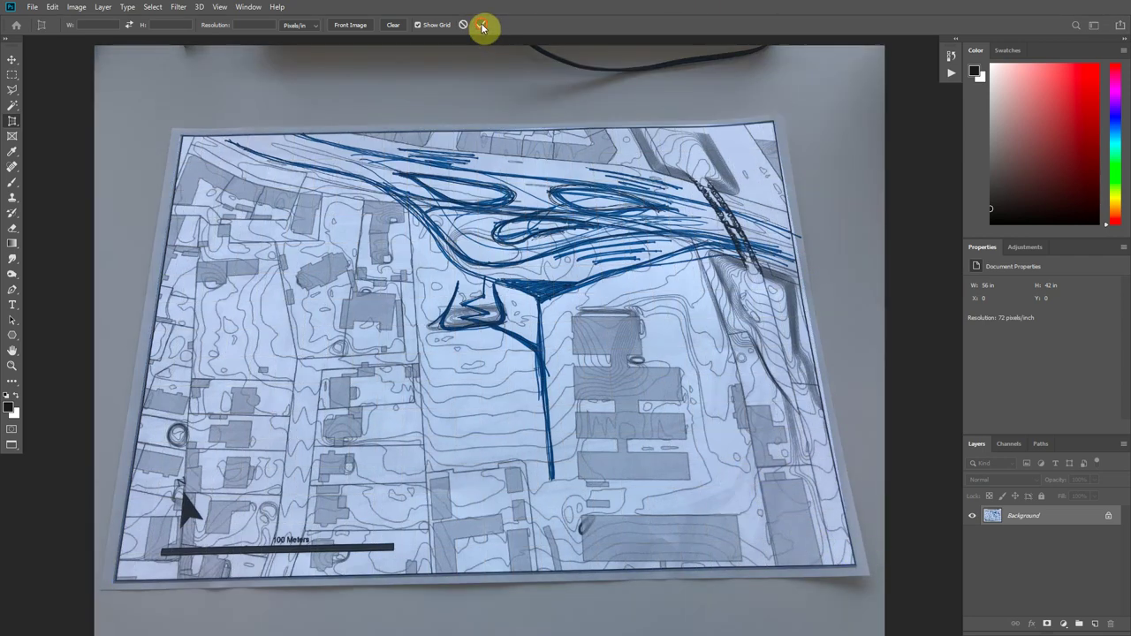
scroll(610, 308, right, 3)
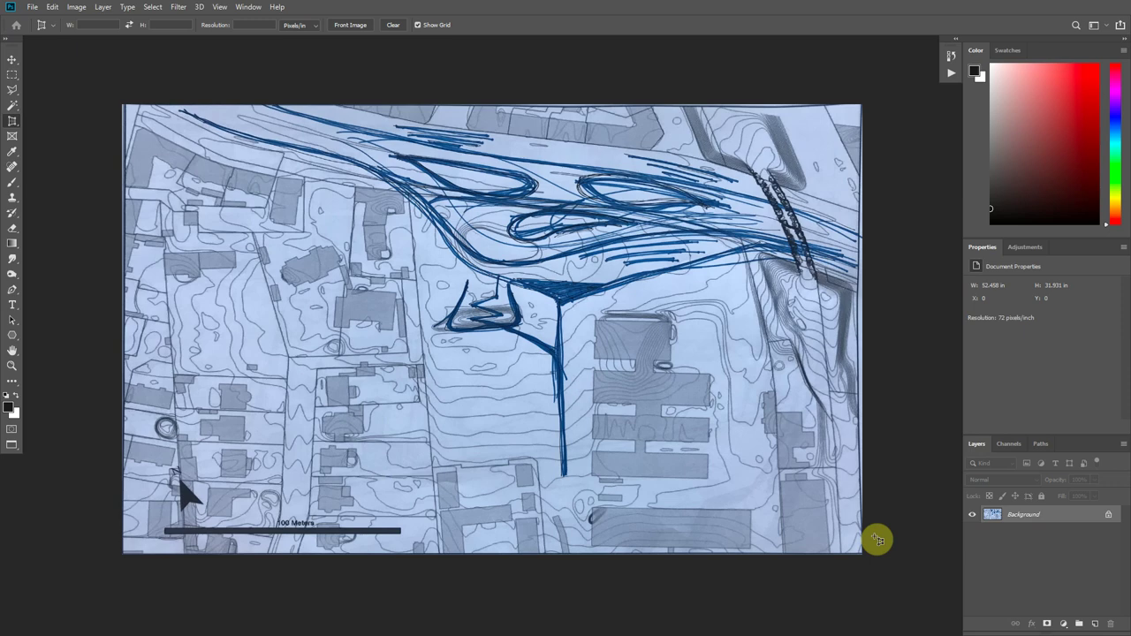
Step: Apply the Camera Raw filter with Exposure +1.20 and Clarity +43, and adjust the parametric tone curve
click(177, 6)
click(212, 80)
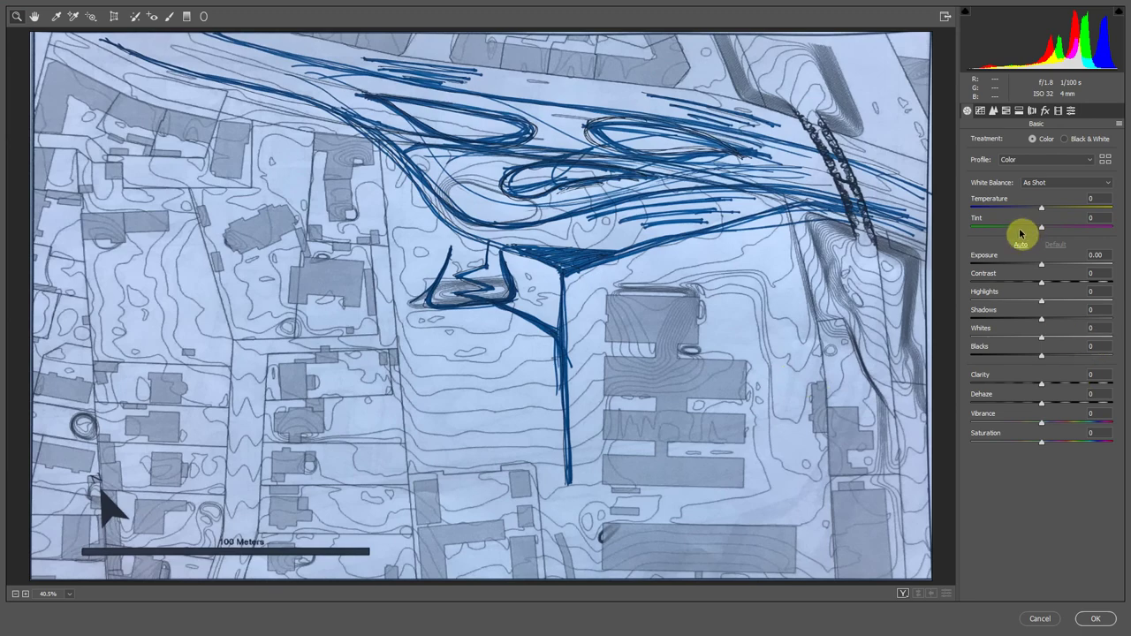
drag(1042, 268, 1059, 266)
drag(1042, 381, 1075, 388)
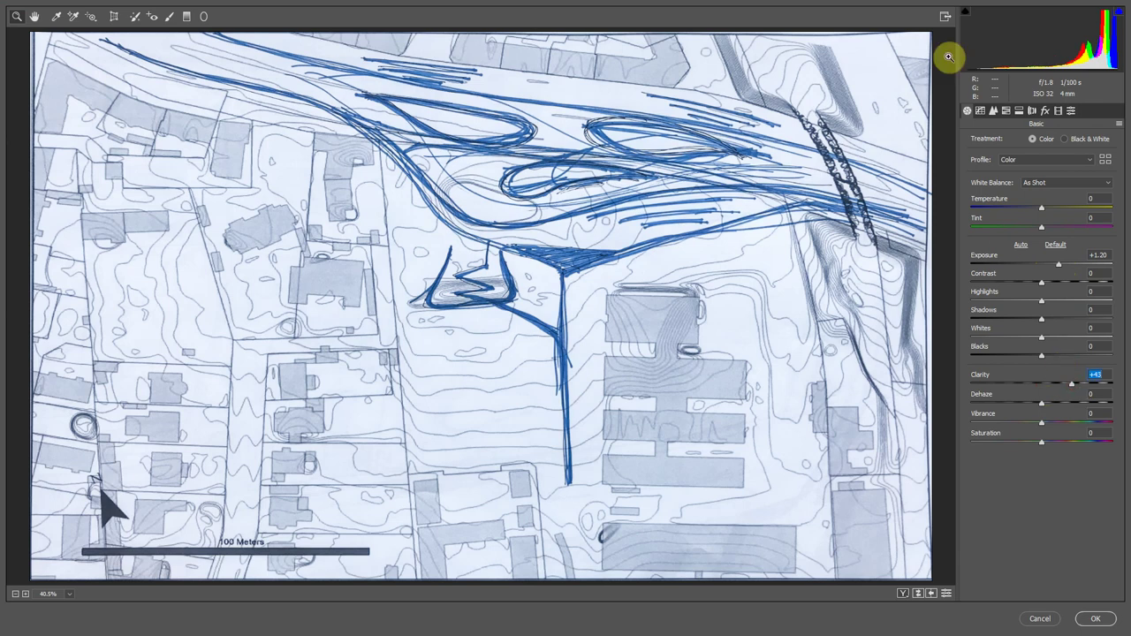
click(979, 111)
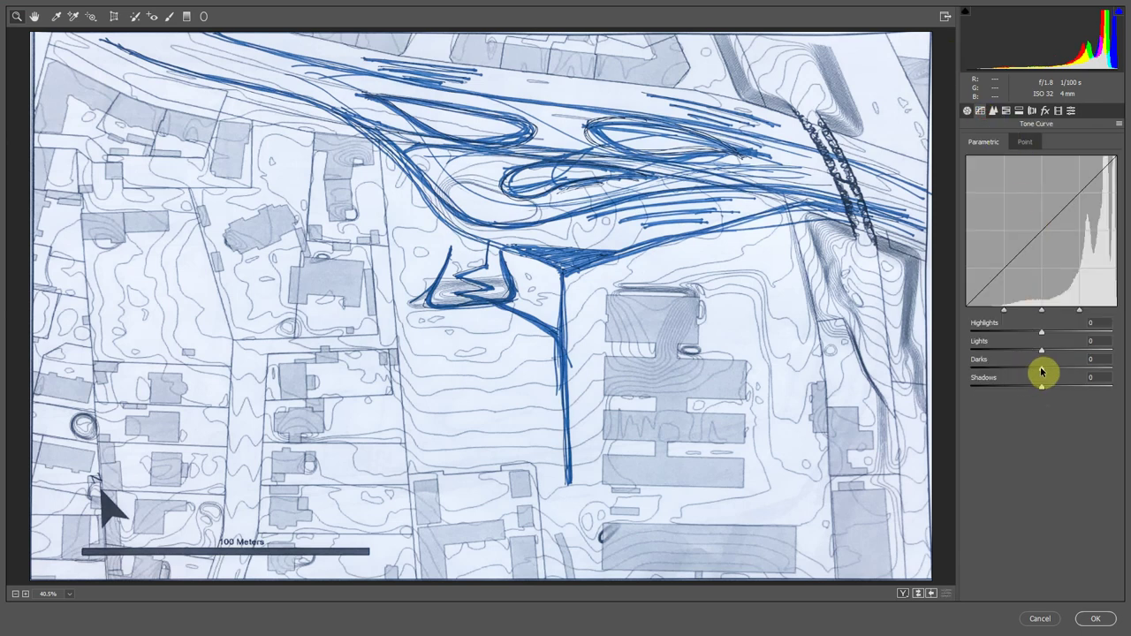
drag(1040, 371, 1058, 352)
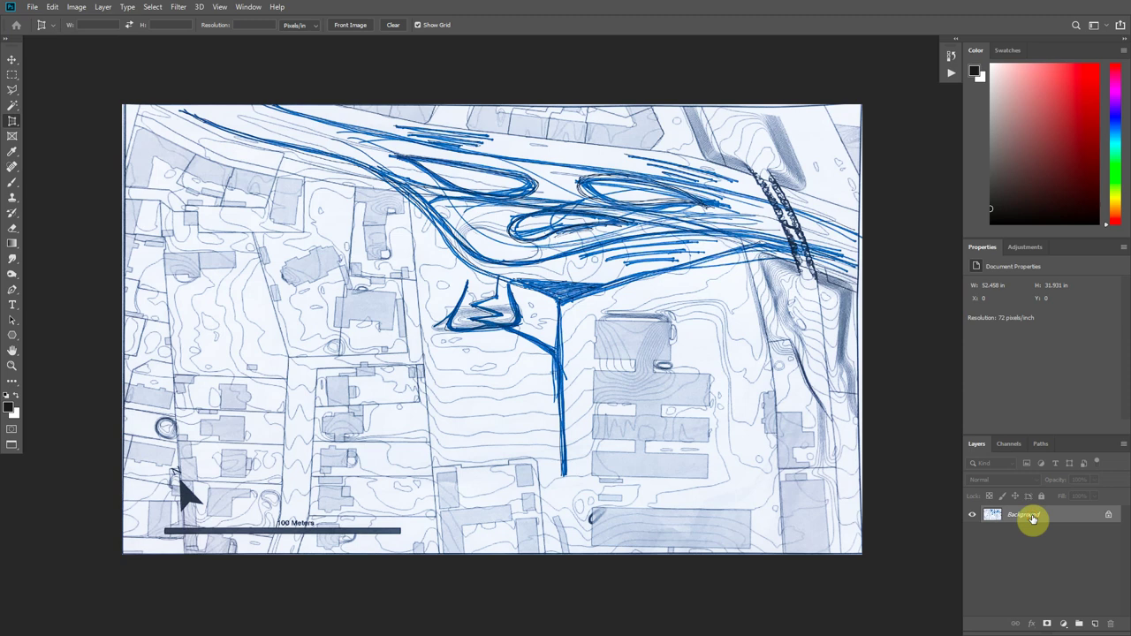
Step: Duplicate the Background layer and add a layer mask to the copy
key(ctrl+j)
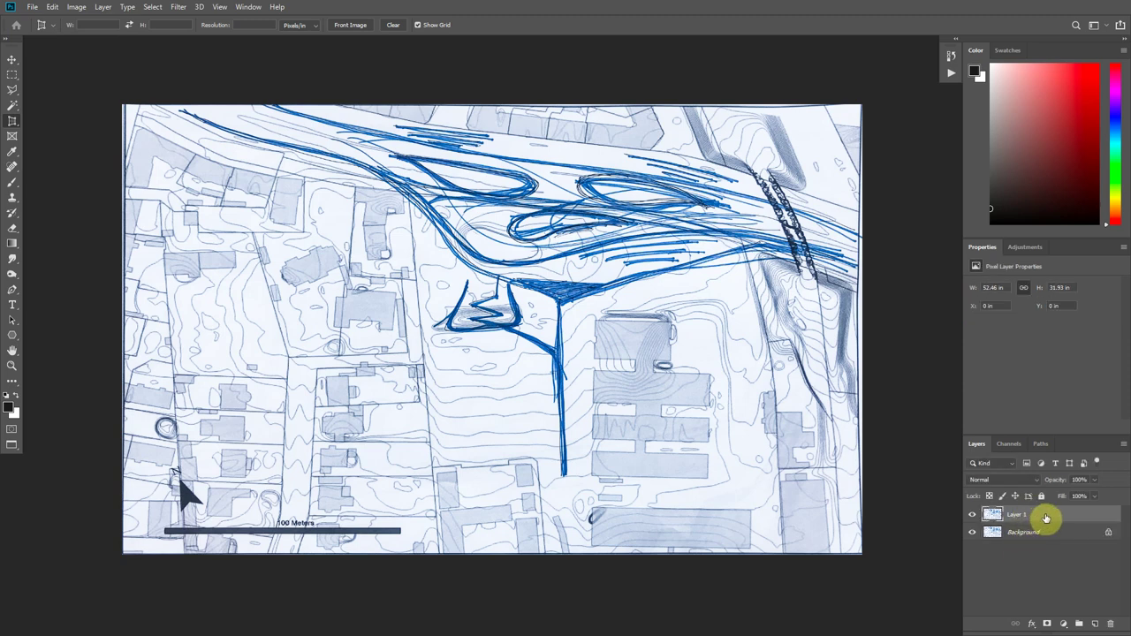
click(1047, 623)
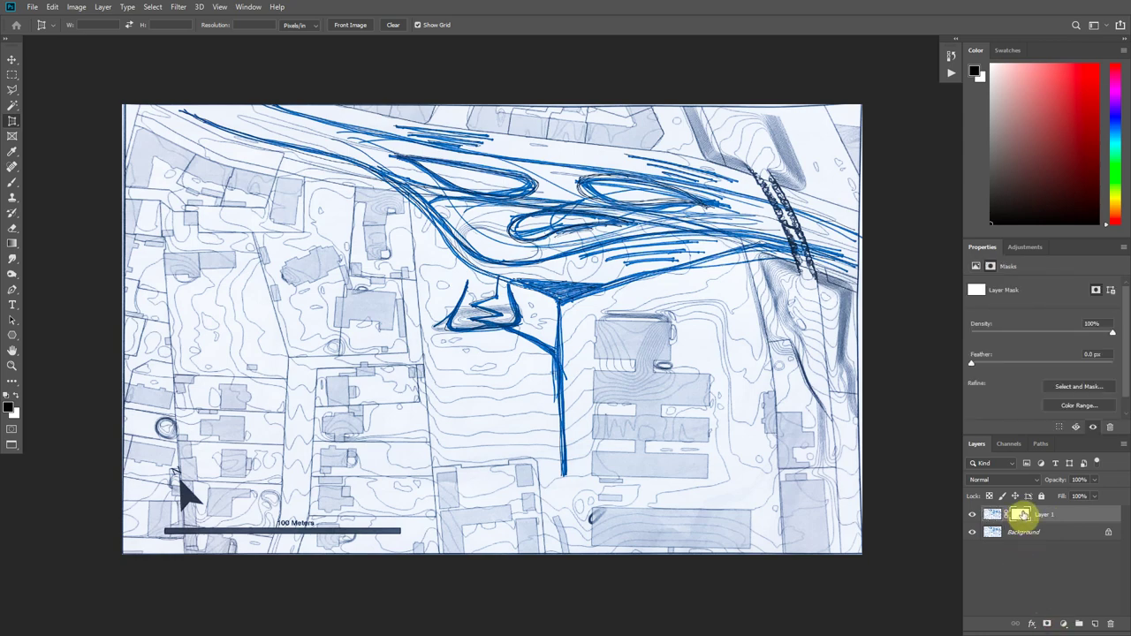
alt+scroll(397, 157, up, 3)
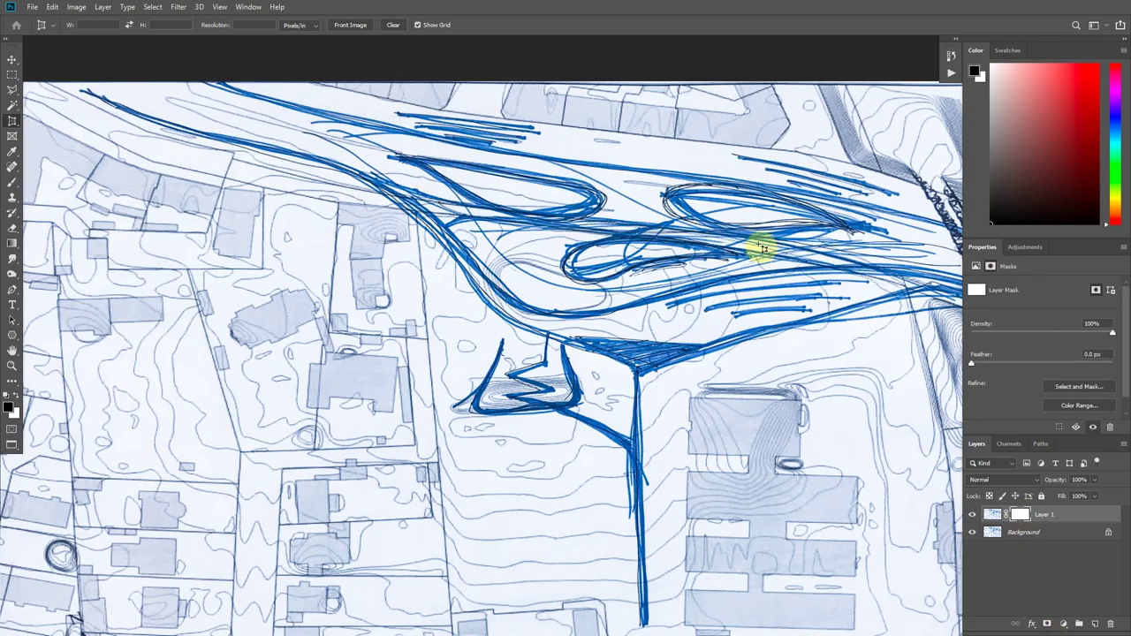
alt+scroll(518, 292, down, 2)
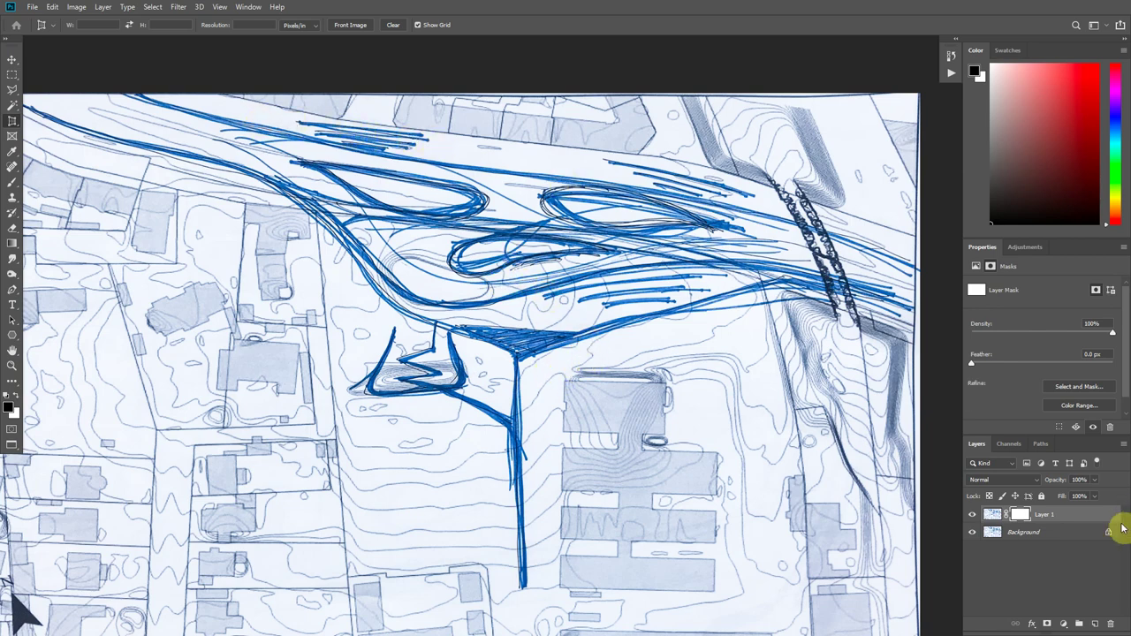
Step: Add a layer directly beneath the masked copy and fill it with white
click(1099, 626)
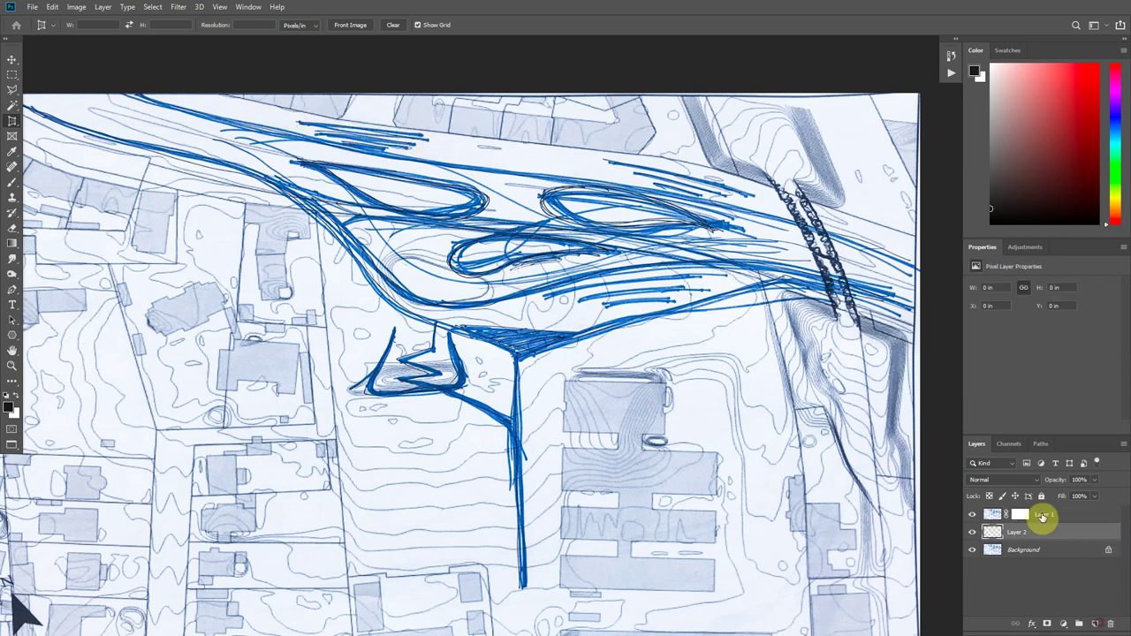
drag(1042, 517, 995, 536)
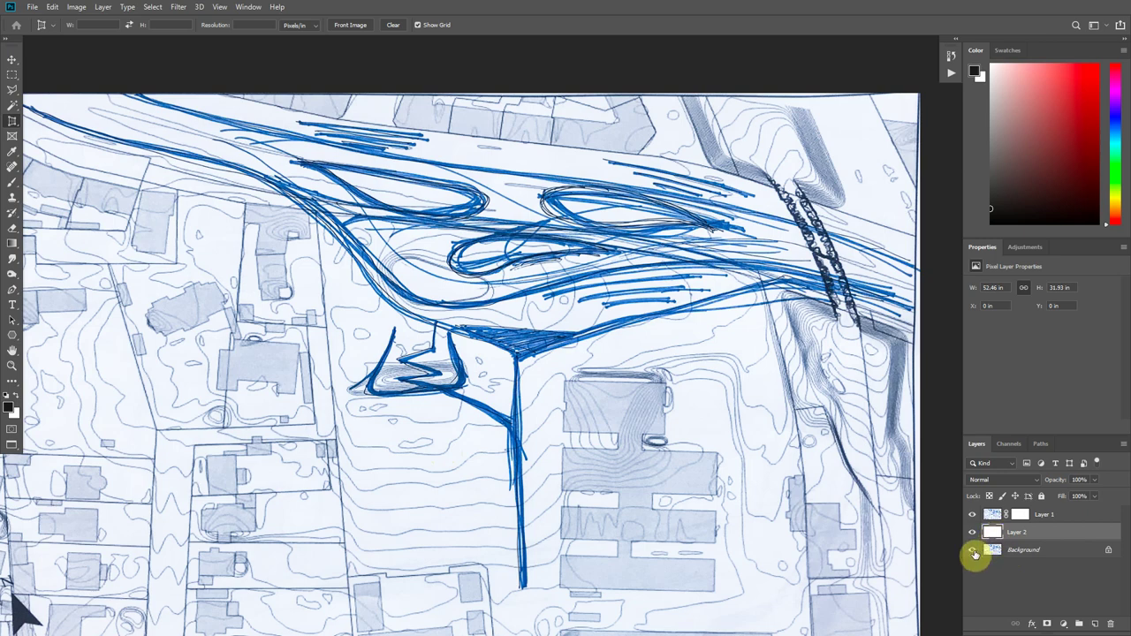
Step: Paint black on Layer 1's mask with a 65 px brush to hide stray lines between the upper islands and along the road's western part
click(1021, 516)
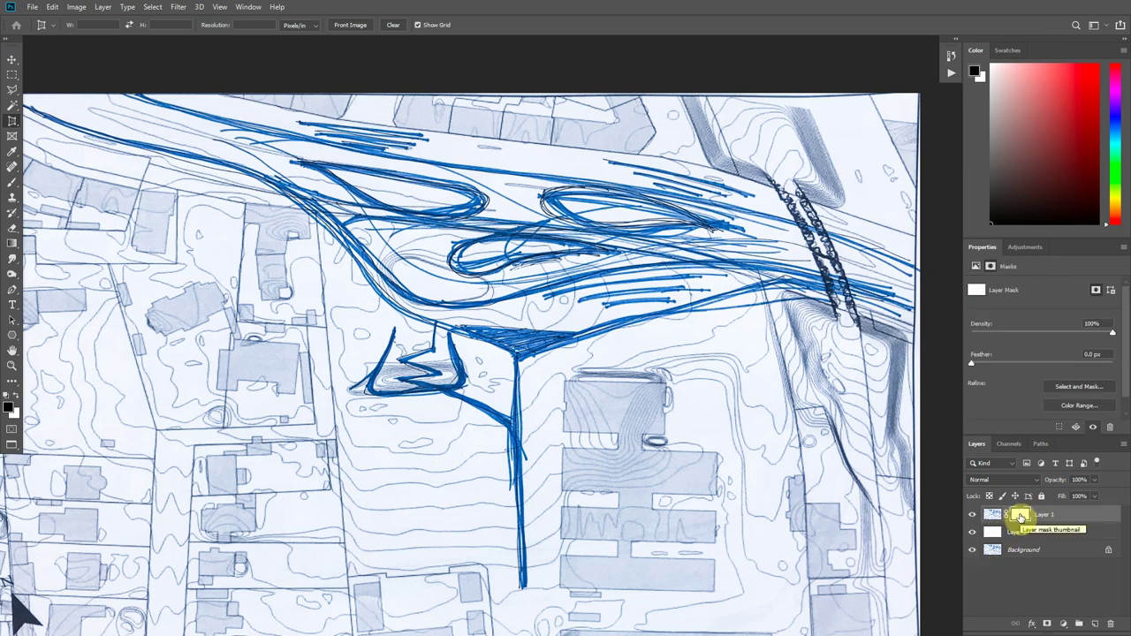
key(b)
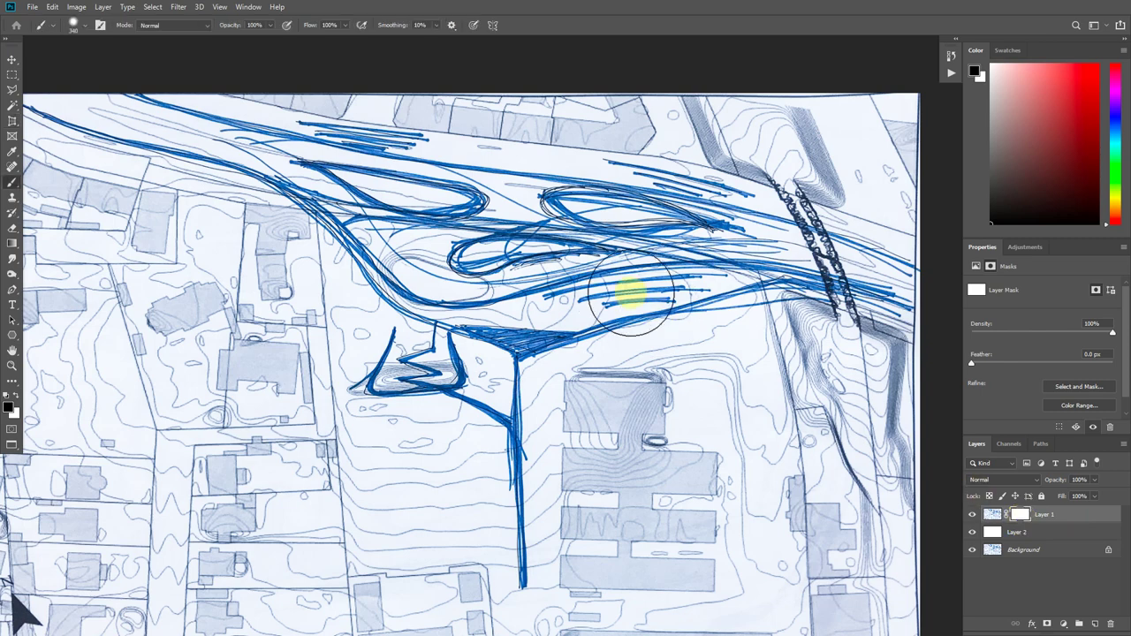
alt+right_drag(627, 295, 617, 295)
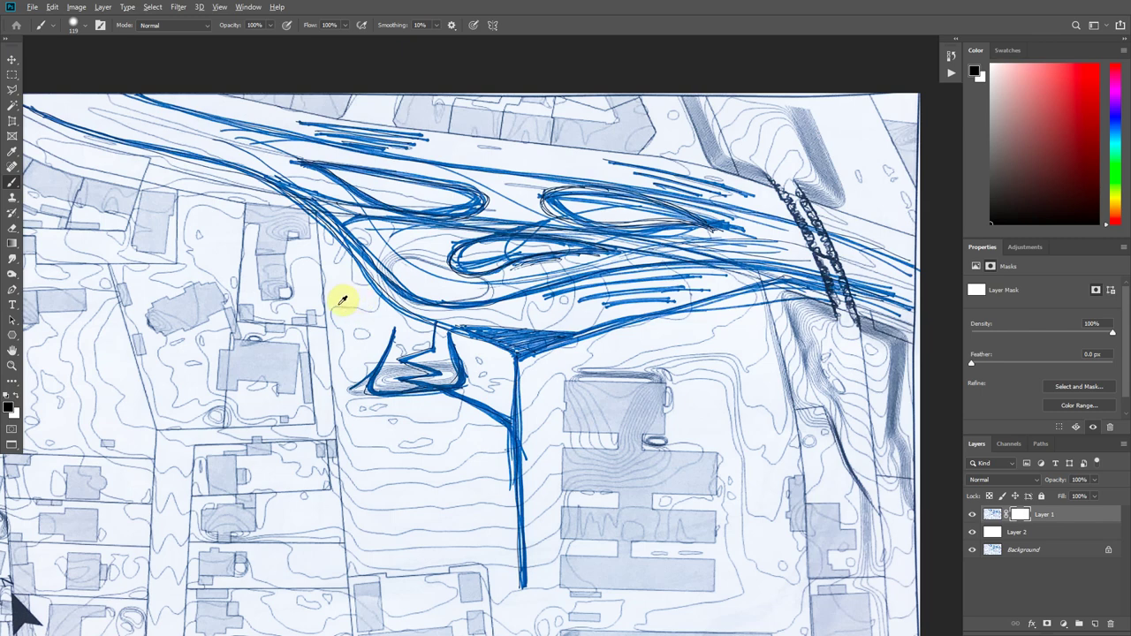
mouse_move(339, 303)
alt+right_down()
mouse_move(429, 316)
mouse_move(379, 321)
mouse_move(507, 320)
mouse_move(416, 330)
mouse_move(517, 329)
mouse_move(379, 329)
mouse_move(345, 456)
mouse_move(369, 235)
mouse_move(391, 297)
mouse_move(359, 323)
mouse_move(293, 281)
alt+right_up()
alt+scroll(606, 286, up, 1)
alt+scroll(411, 292, up, 1)
drag(295, 207, 538, 356)
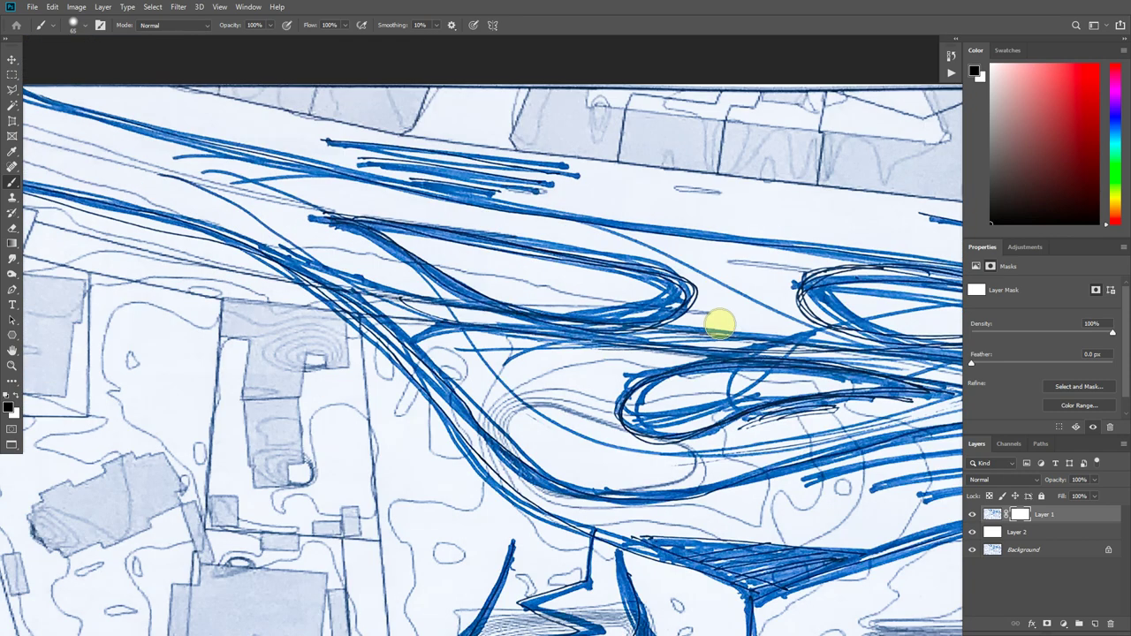
mouse_move(774, 312)
mouse_down()
mouse_move(686, 259)
mouse_move(621, 244)
mouse_up()
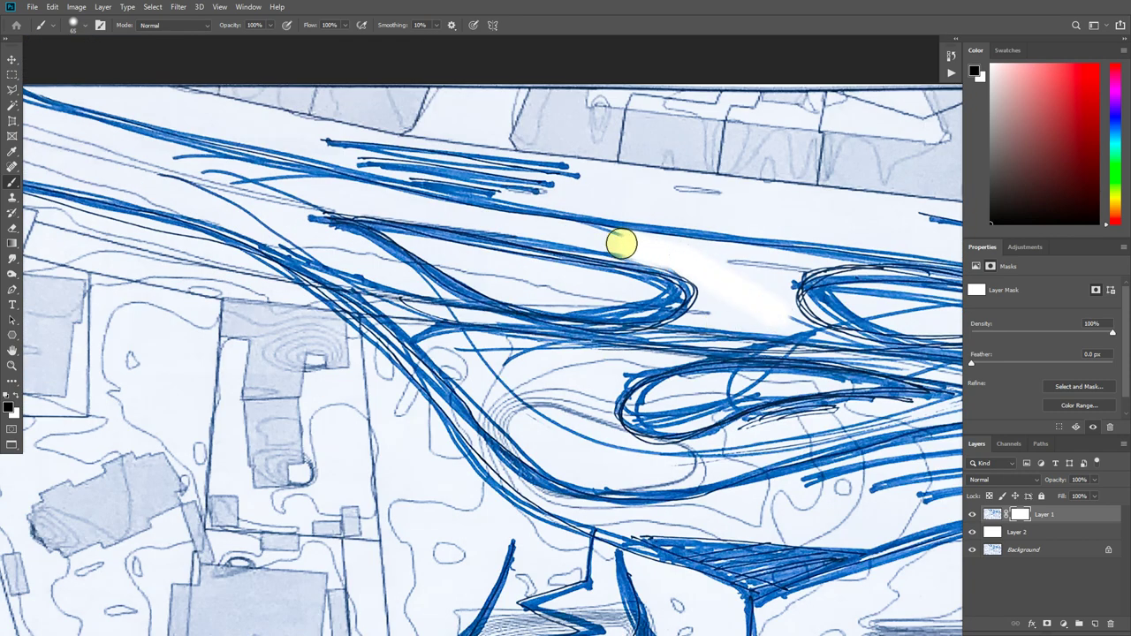
mouse_move(313, 204)
mouse_down()
mouse_move(189, 164)
mouse_move(297, 189)
mouse_move(164, 153)
mouse_up()
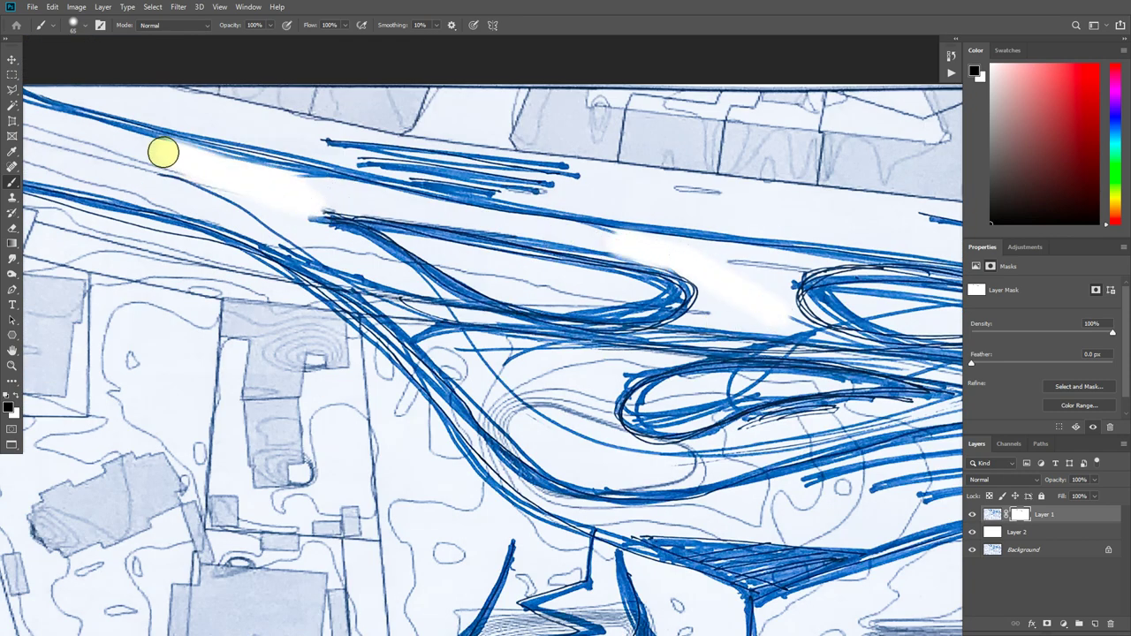
drag(277, 227, 142, 161)
mouse_move(312, 256)
mouse_down()
mouse_move(516, 389)
mouse_move(457, 366)
mouse_move(638, 457)
mouse_up()
Step: Mask out stray lines beside the vertical stroke, west of the zigzag shape and below the road's lower edge near the bridge
alt+scroll(444, 383, down, 2)
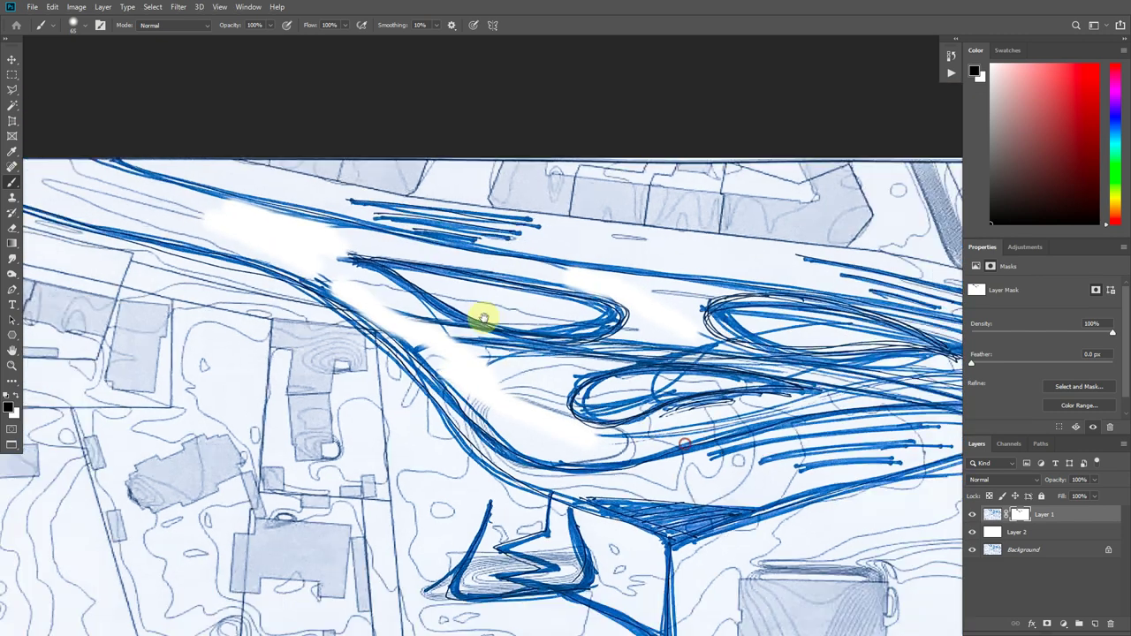
drag(484, 318, 404, 263)
drag(412, 430, 420, 473)
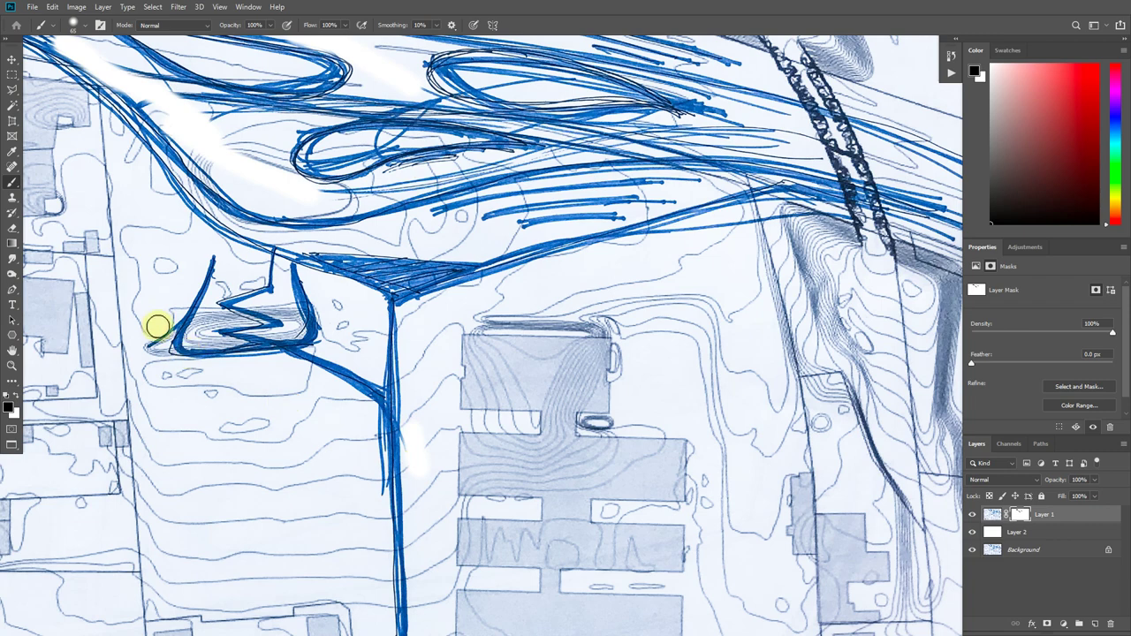
drag(157, 326, 185, 309)
mouse_move(656, 237)
mouse_down()
mouse_move(826, 217)
mouse_move(942, 233)
mouse_move(946, 252)
mouse_move(661, 204)
mouse_up()
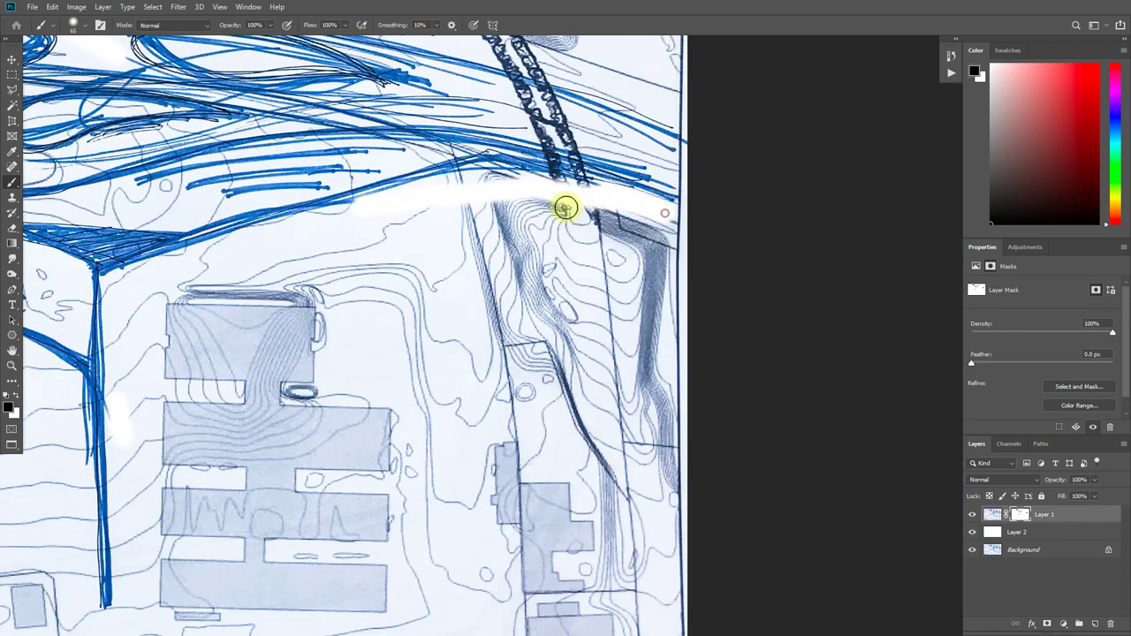
drag(507, 344, 513, 353)
Step: Mask out the crossing lines in the middle of the junction and the lines inside the lower and western islands
mouse_move(288, 159)
mouse_down()
mouse_move(480, 324)
mouse_move(341, 366)
mouse_move(444, 338)
mouse_up()
alt+scroll(572, 375, up, 2)
drag(444, 287, 752, 360)
mouse_move(585, 372)
mouse_down()
mouse_move(430, 403)
mouse_move(316, 409)
mouse_move(313, 376)
mouse_up()
mouse_move(204, 302)
mouse_down()
mouse_move(146, 289)
mouse_move(263, 303)
mouse_up()
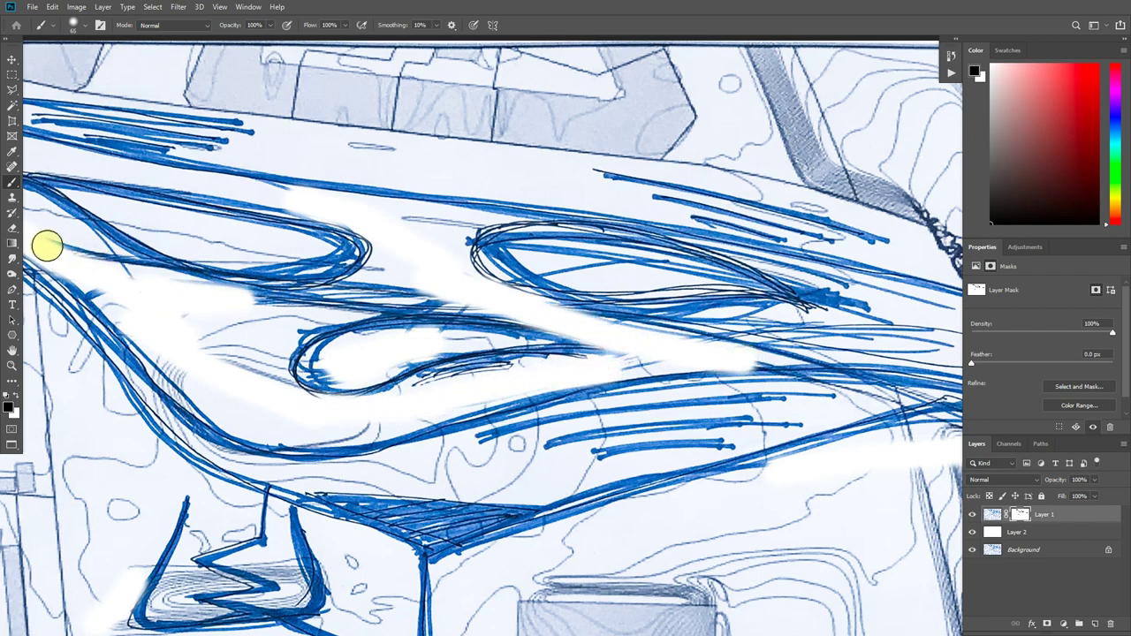
mouse_move(58, 245)
mouse_down()
mouse_move(171, 282)
mouse_move(248, 262)
mouse_move(291, 278)
mouse_move(391, 273)
mouse_move(341, 302)
mouse_move(416, 286)
mouse_up()
Step: Mask out the lines inside the eastern island, beyond its pointed tip and along the road towards the bridge
alt+scroll(607, 294, down, 1)
alt+scroll(607, 294, down, 1)
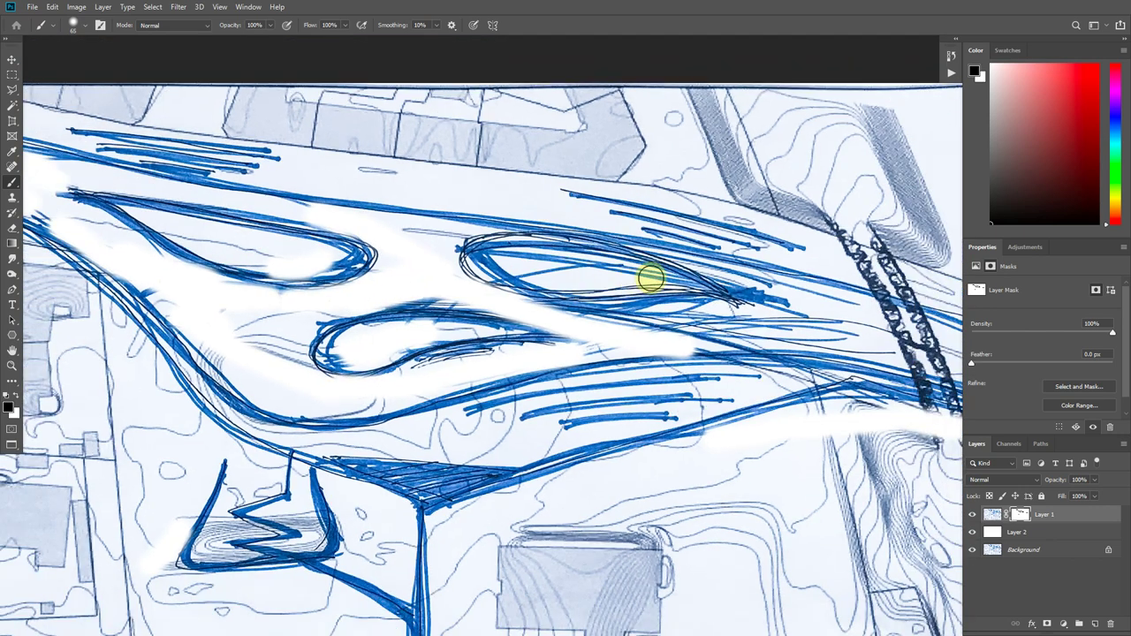
mouse_move(651, 273)
mouse_down()
mouse_move(527, 267)
mouse_move(618, 269)
mouse_up()
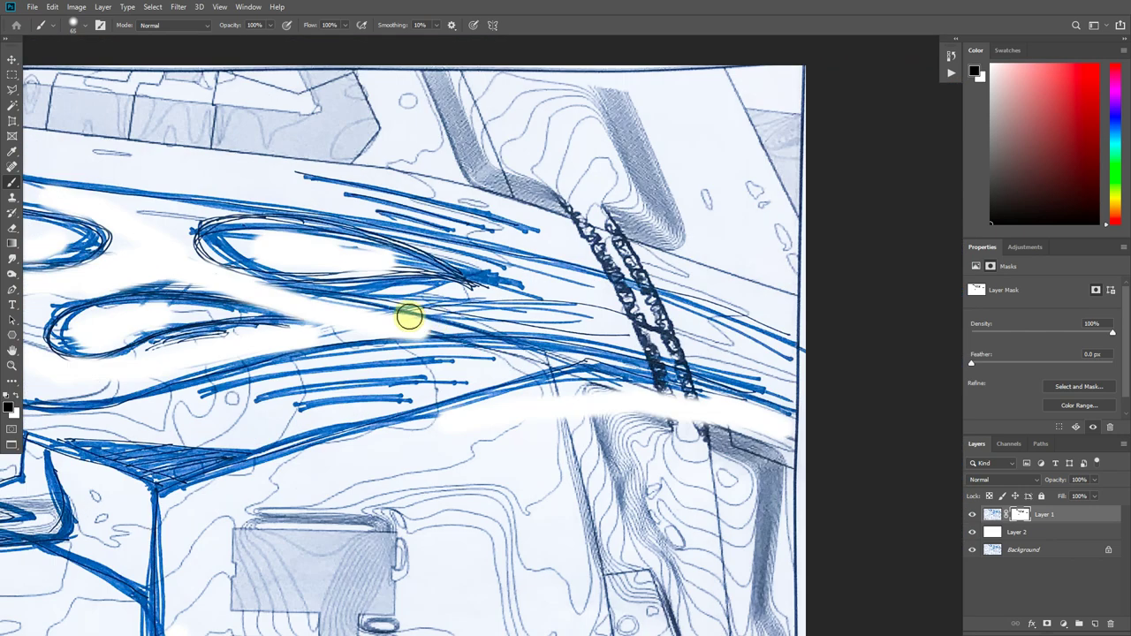
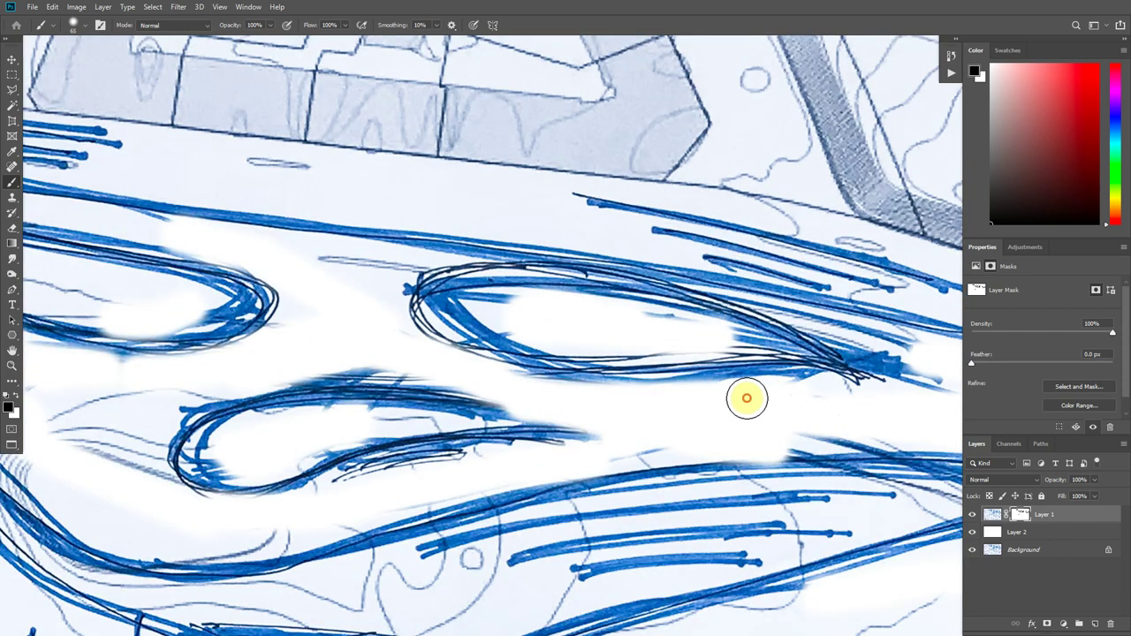
drag(921, 381, 815, 355)
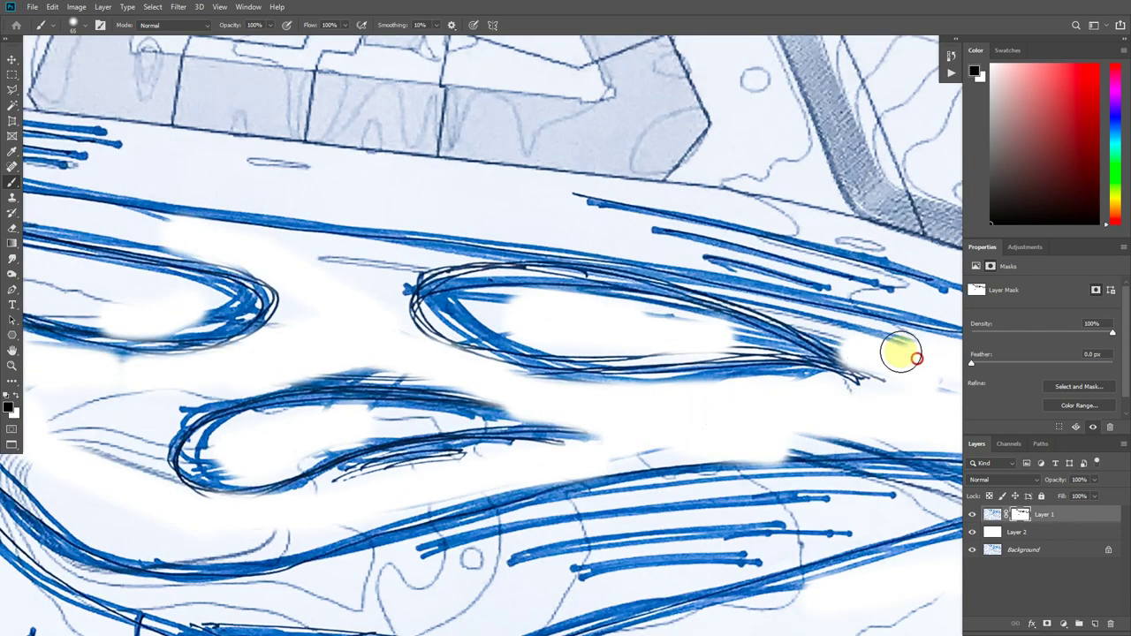
Step: Compare the sketch with Layer 1's mask disabled and enabled, and examine the mask on its own
alt+scroll(434, 371, down, 3)
alt+scroll(526, 331, up, 1)
alt+scroll(588, 328, down, 2)
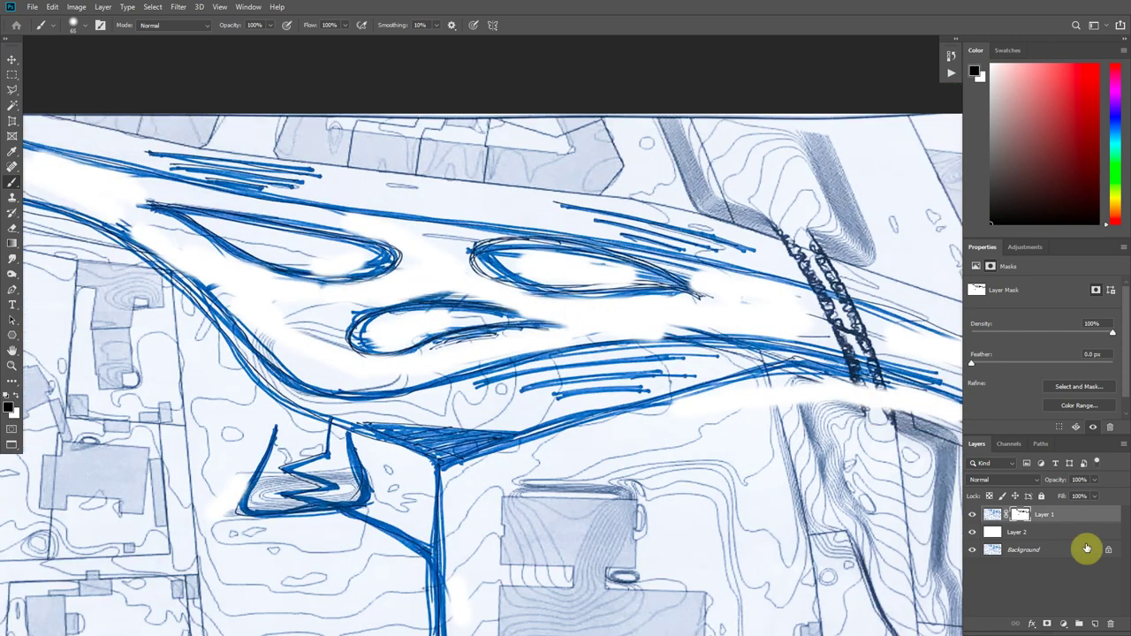
alt+scroll(627, 294, up, 1)
drag(634, 307, 693, 329)
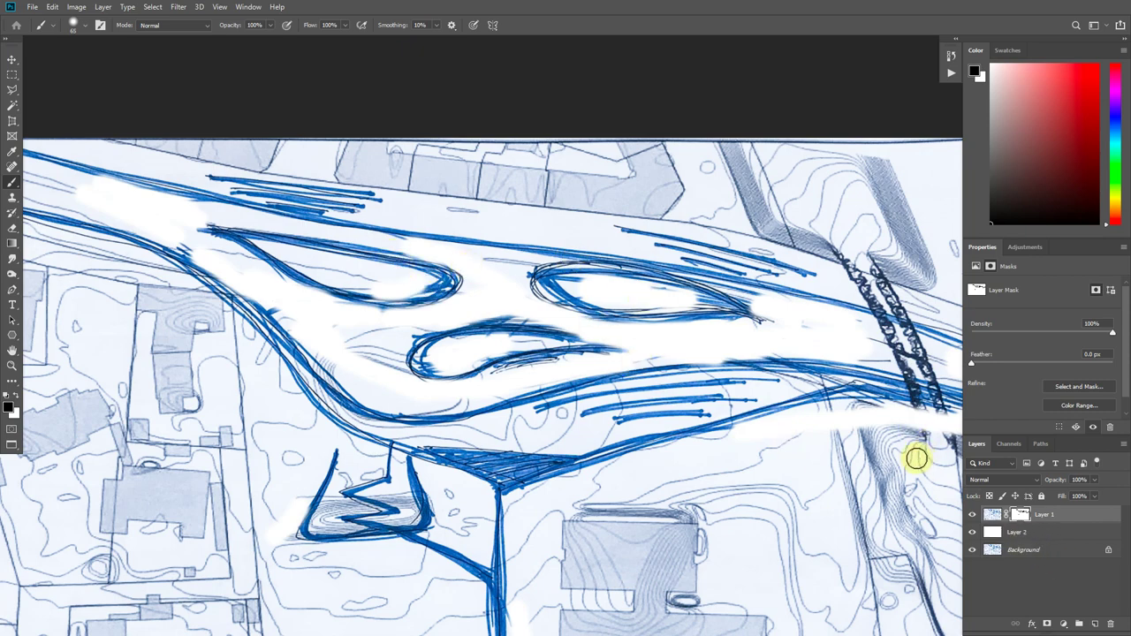
drag(575, 384, 584, 292)
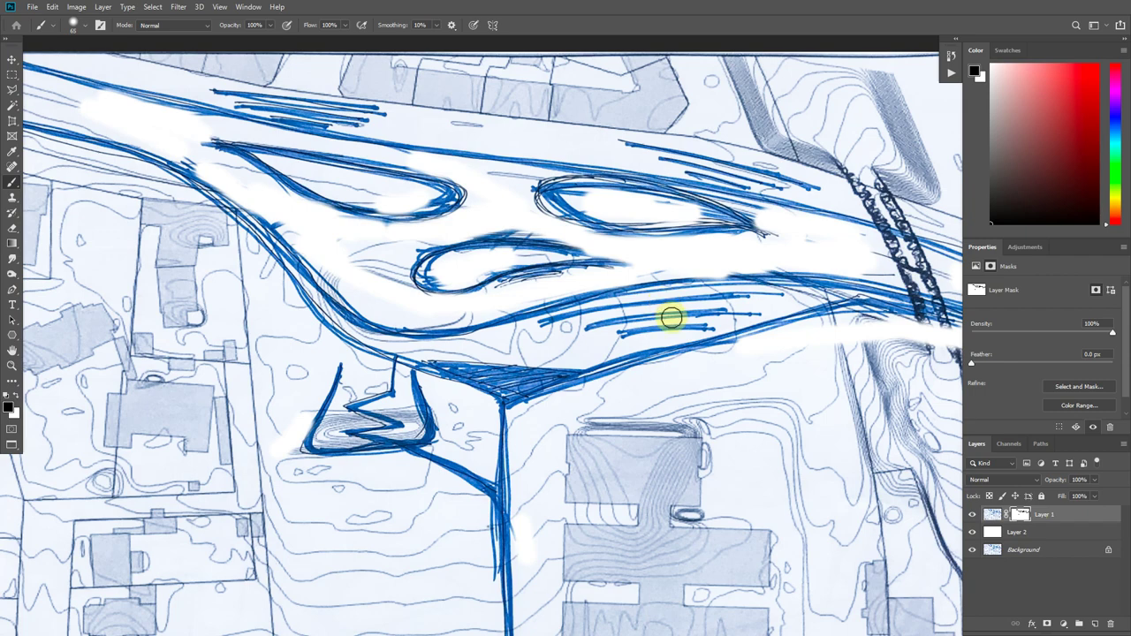
shift+click(1021, 515)
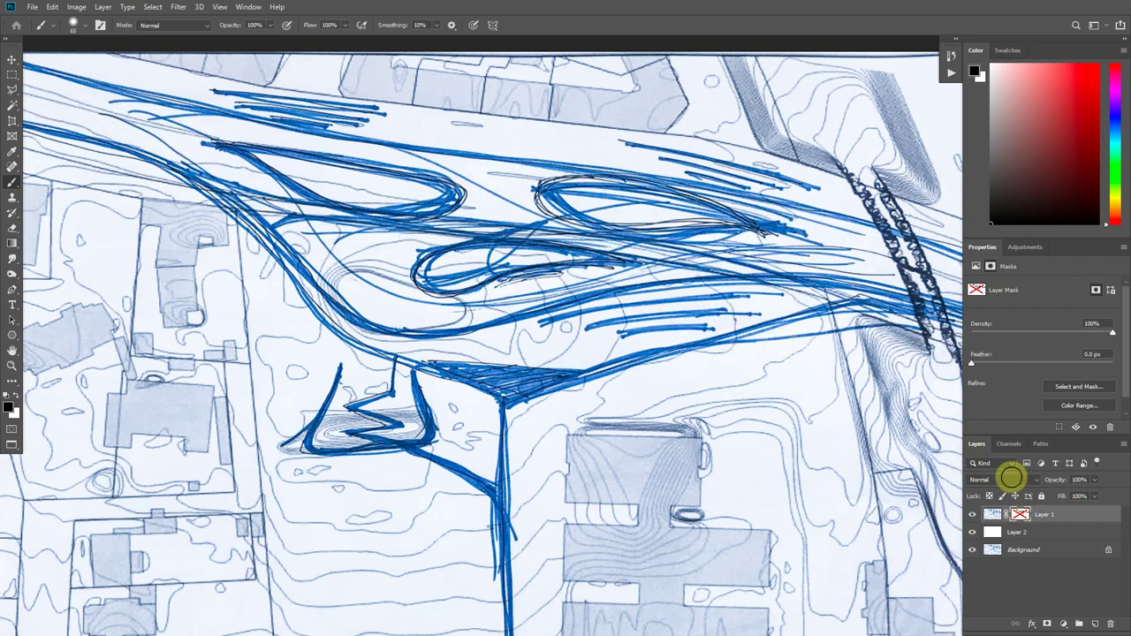
shift+click(1021, 516)
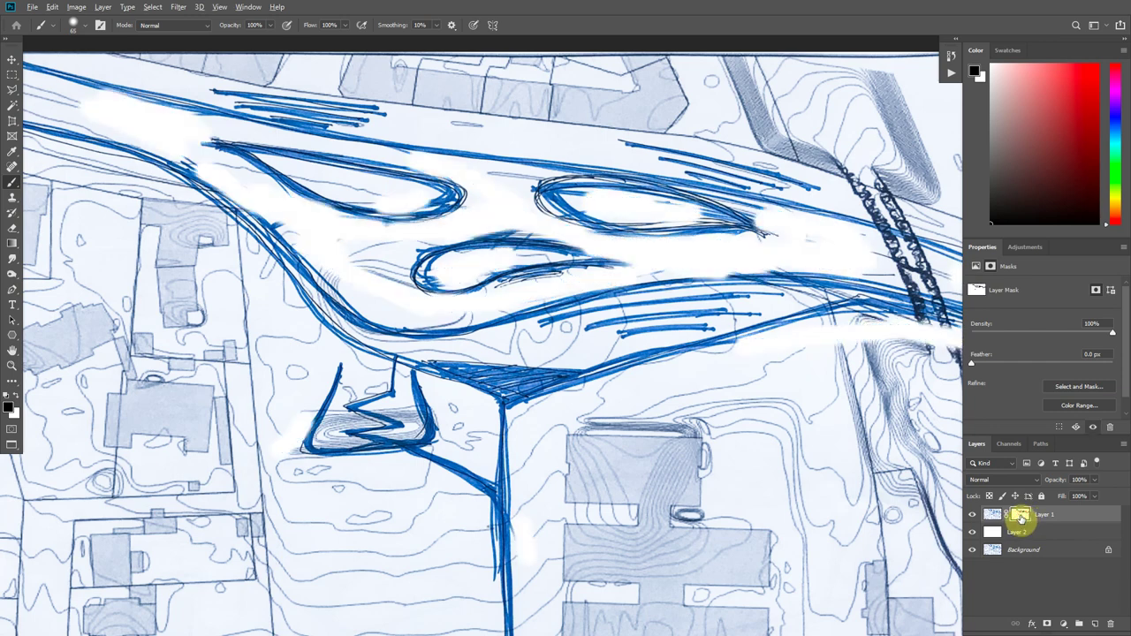
alt+click(1021, 517)
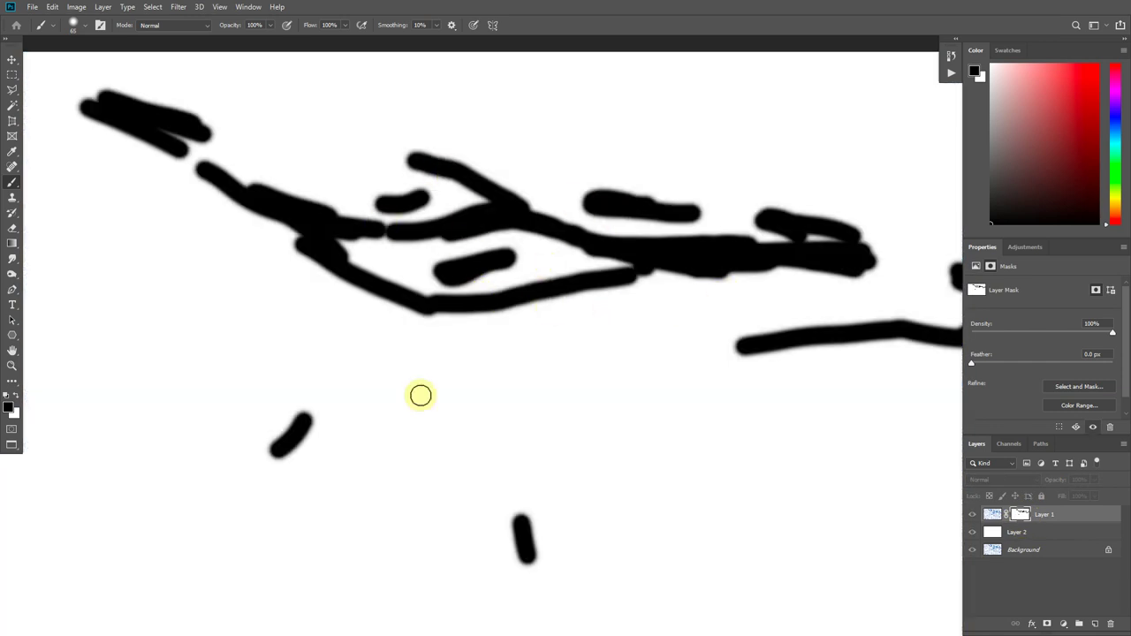
alt+scroll(374, 392, down, 2)
alt+scroll(366, 366, up, 1)
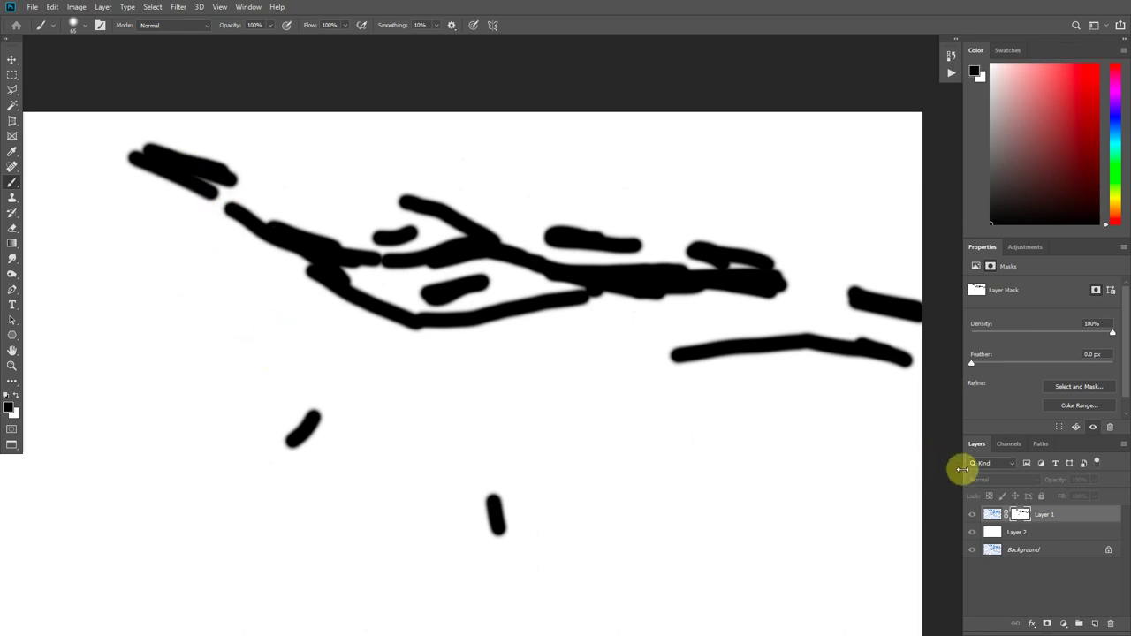
alt+click(1021, 518)
Step: Hide the lower island's pointed end with black on Layer 1's mask and restore it with white
alt+scroll(424, 242, up, 3)
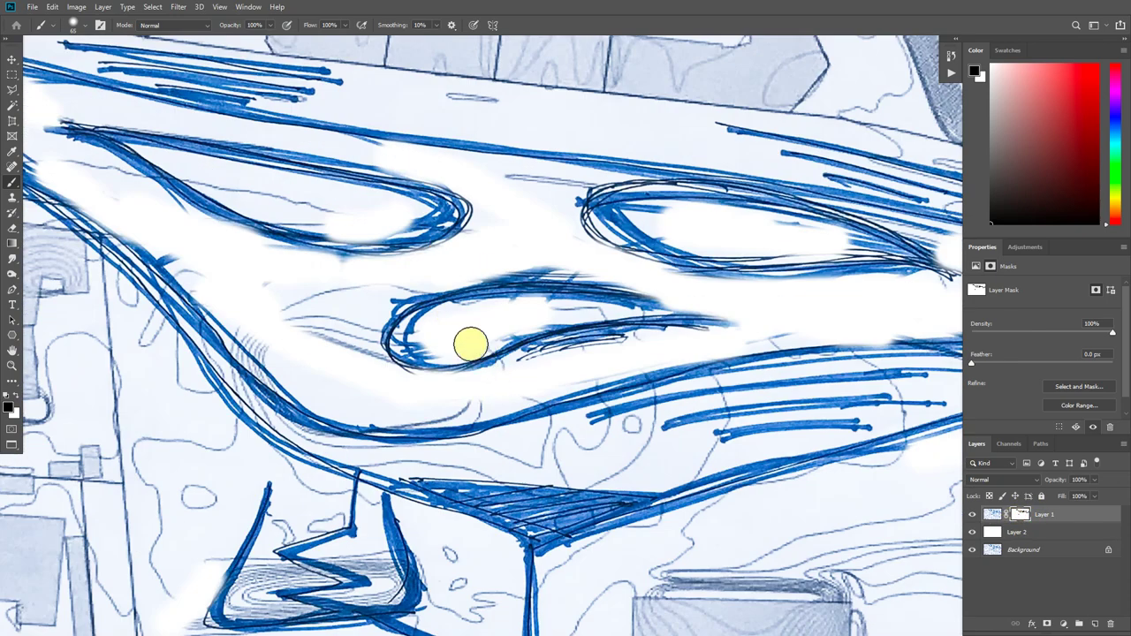
mouse_move(505, 323)
mouse_down()
mouse_move(559, 347)
mouse_move(728, 323)
mouse_move(645, 325)
mouse_move(697, 320)
mouse_move(636, 295)
mouse_up()
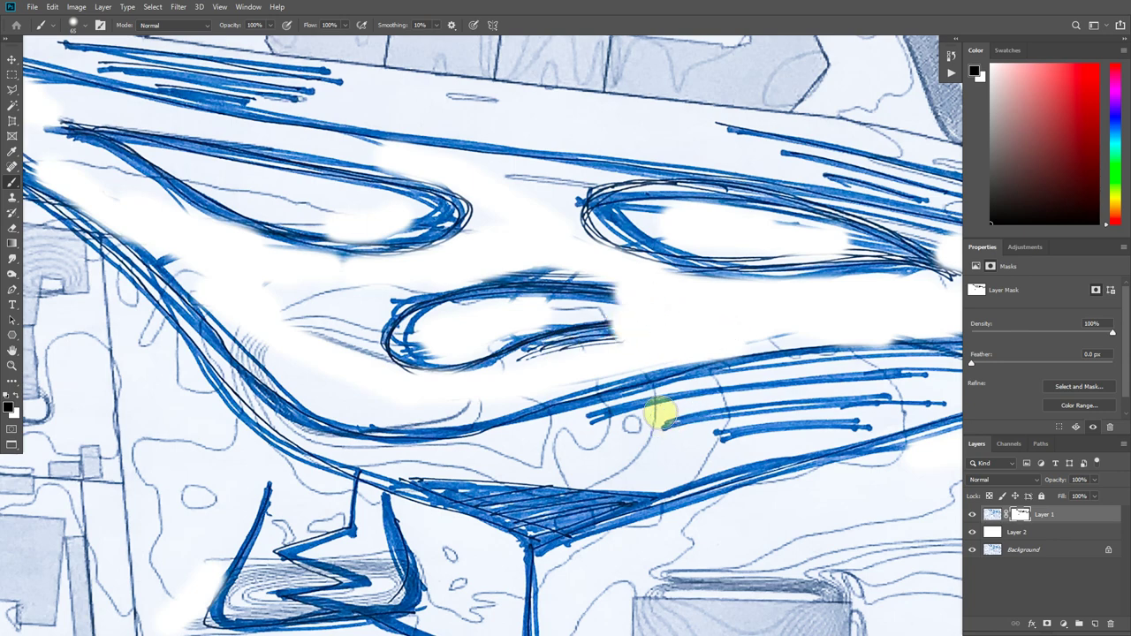
click(16, 396)
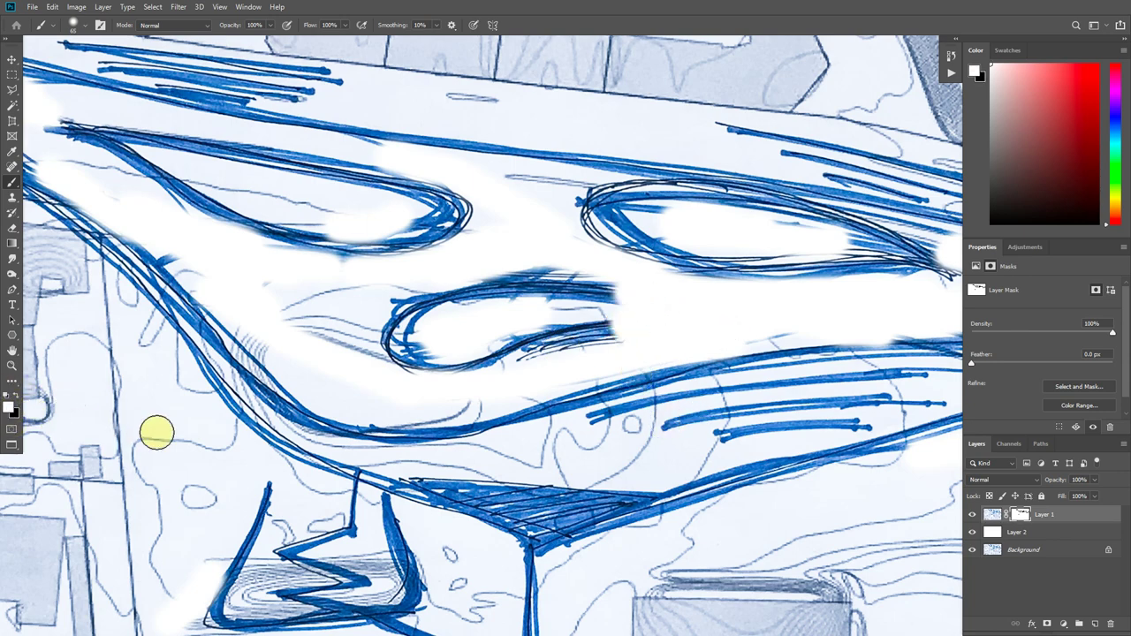
mouse_move(608, 330)
mouse_down()
mouse_move(677, 318)
mouse_move(608, 301)
mouse_move(637, 293)
mouse_up()
Step: Trim the stray lines around the lower island and inside the eastern island with a 44 px black brush on the mask
alt+right_drag(745, 300, 745, 295)
key(x)
mouse_move(745, 295)
mouse_down()
mouse_move(617, 265)
mouse_move(496, 262)
mouse_move(649, 272)
mouse_move(777, 320)
mouse_move(572, 348)
mouse_move(485, 385)
mouse_up()
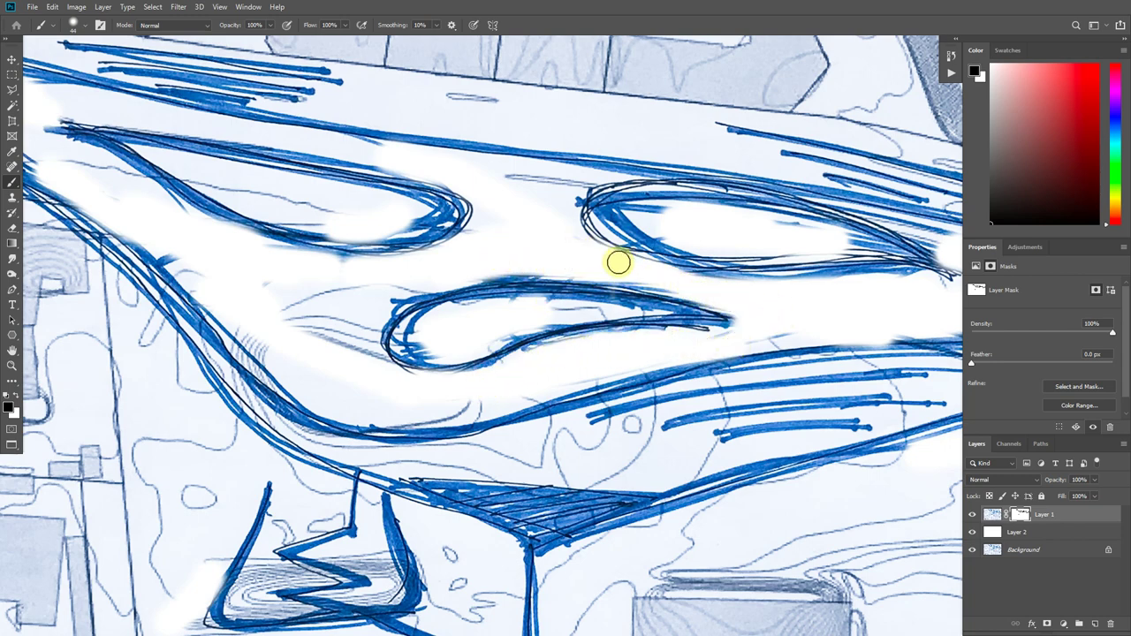
mouse_move(706, 234)
mouse_down()
mouse_move(520, 262)
mouse_move(479, 231)
mouse_move(641, 227)
mouse_up()
mouse_move(580, 303)
mouse_down()
mouse_move(745, 302)
mouse_move(809, 316)
mouse_up()
drag(840, 270, 757, 245)
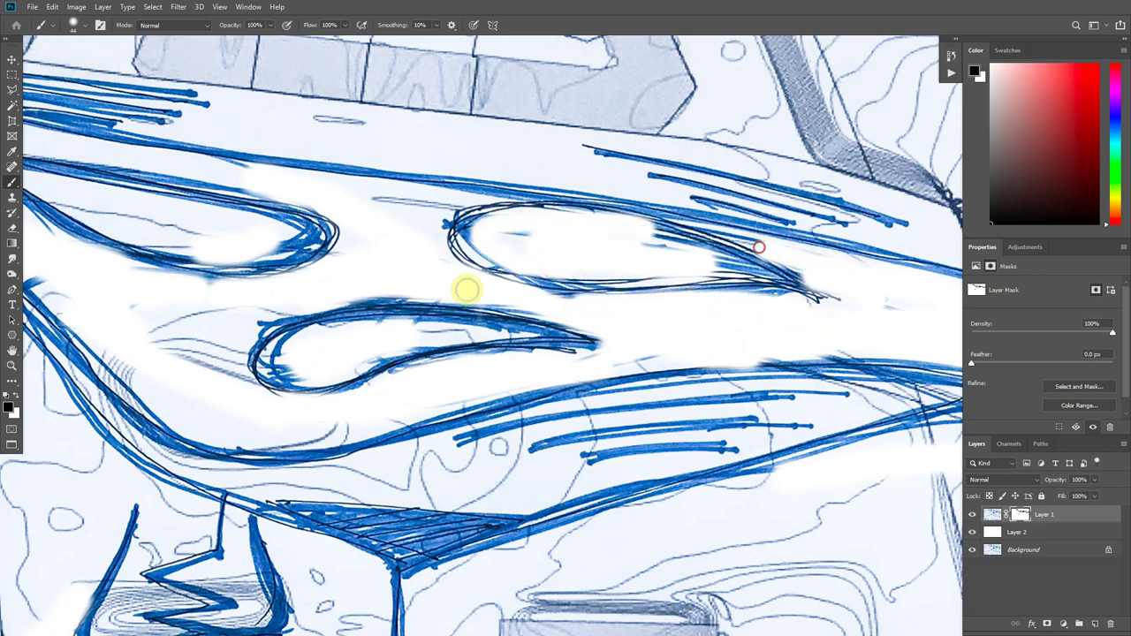
alt+scroll(399, 244, down, 1)
alt+scroll(399, 244, down, 1)
mouse_move(308, 257)
mouse_down()
mouse_move(336, 234)
mouse_move(289, 248)
mouse_move(343, 238)
mouse_move(265, 241)
mouse_move(311, 231)
mouse_move(390, 287)
mouse_move(363, 277)
mouse_move(390, 361)
mouse_move(462, 295)
mouse_up()
Step: Save the image as a JPEG in Geodesign's Output folder, replacing Sketch_corrected.jpg, with quality 12 (Maximum) and Progressive format
alt+scroll(380, 282, down, 2)
alt+scroll(462, 320, up, 2)
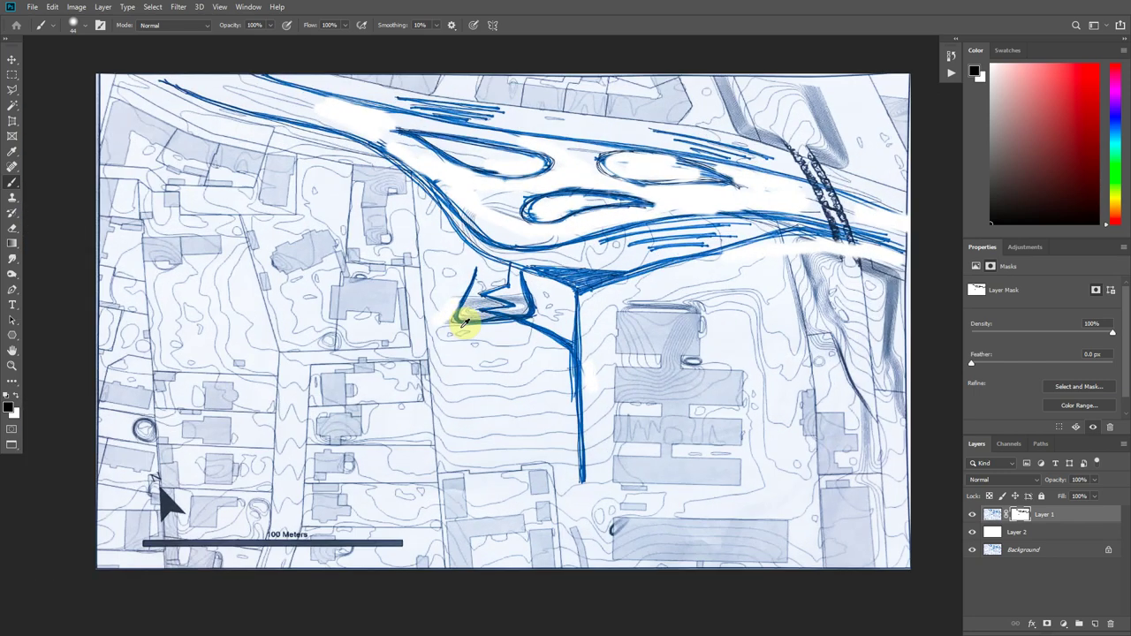
drag(515, 331, 488, 334)
click(34, 7)
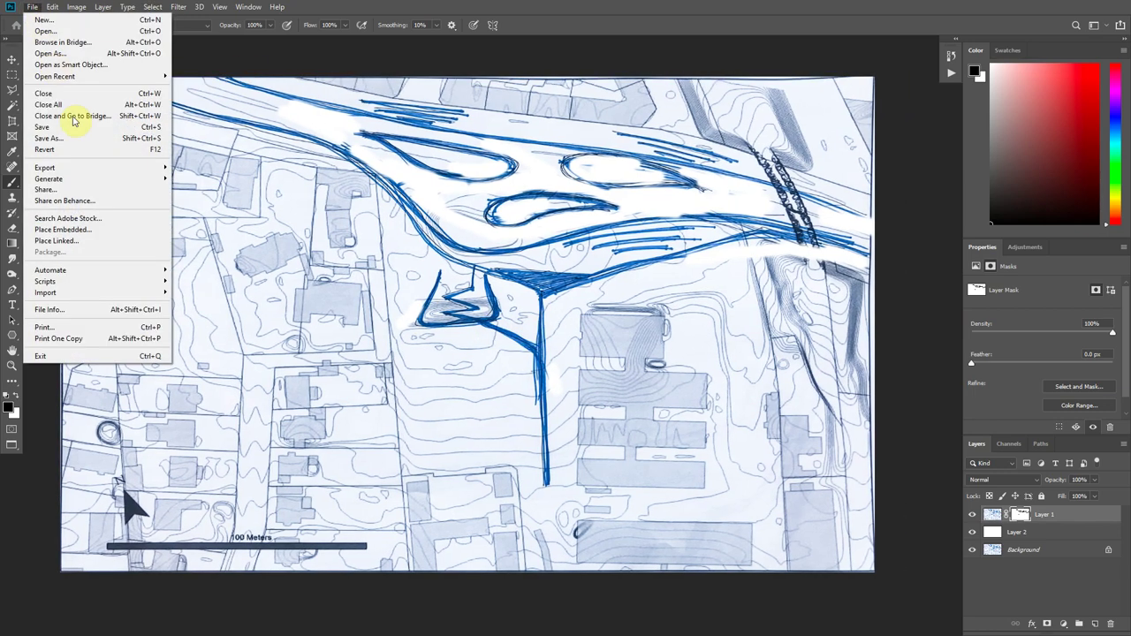
click(65, 128)
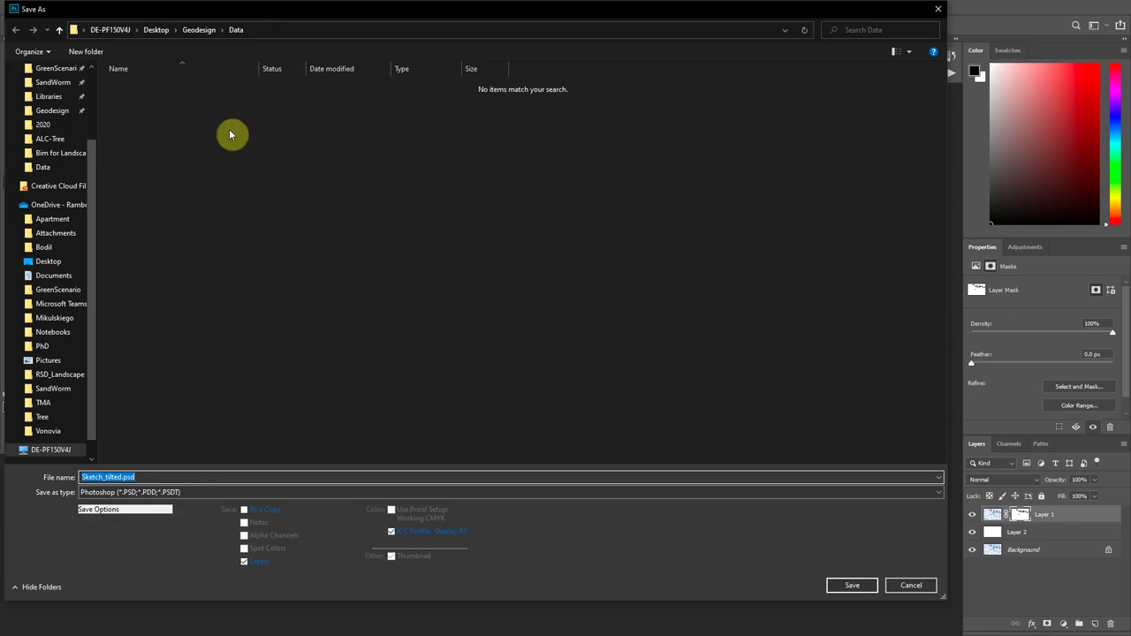
click(201, 31)
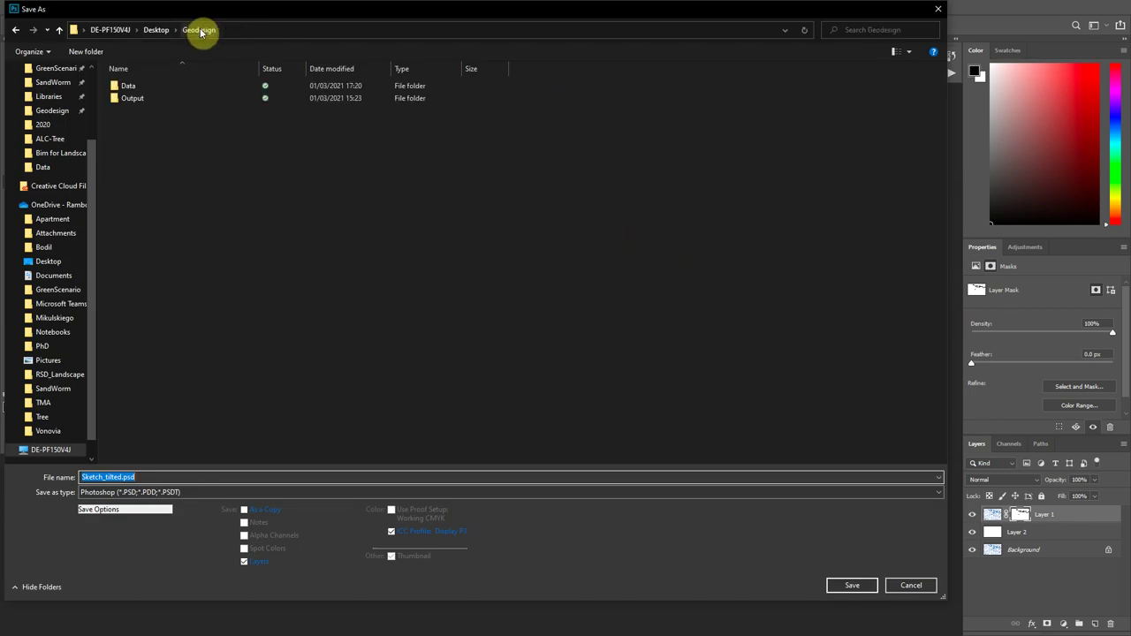
double_click(139, 99)
click(245, 492)
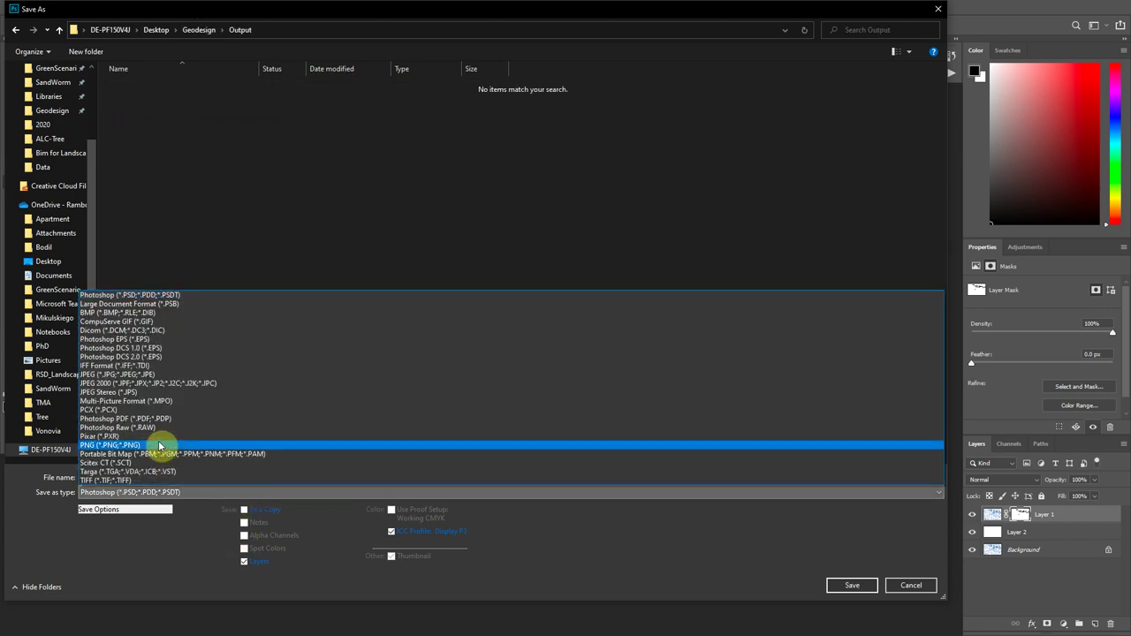
click(176, 374)
click(157, 86)
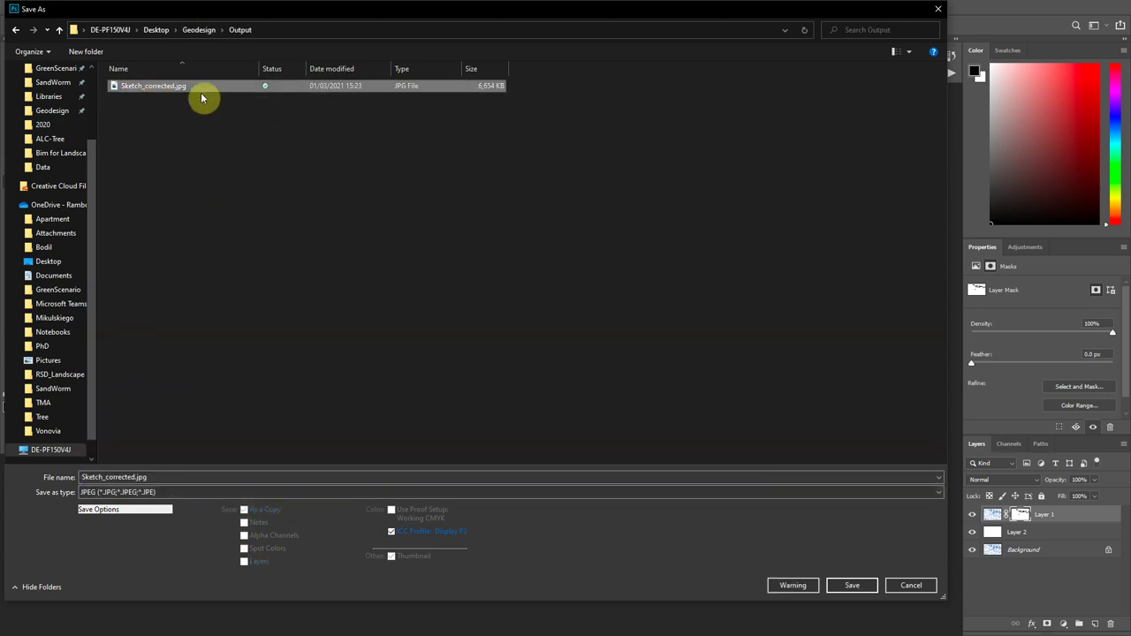
click(850, 585)
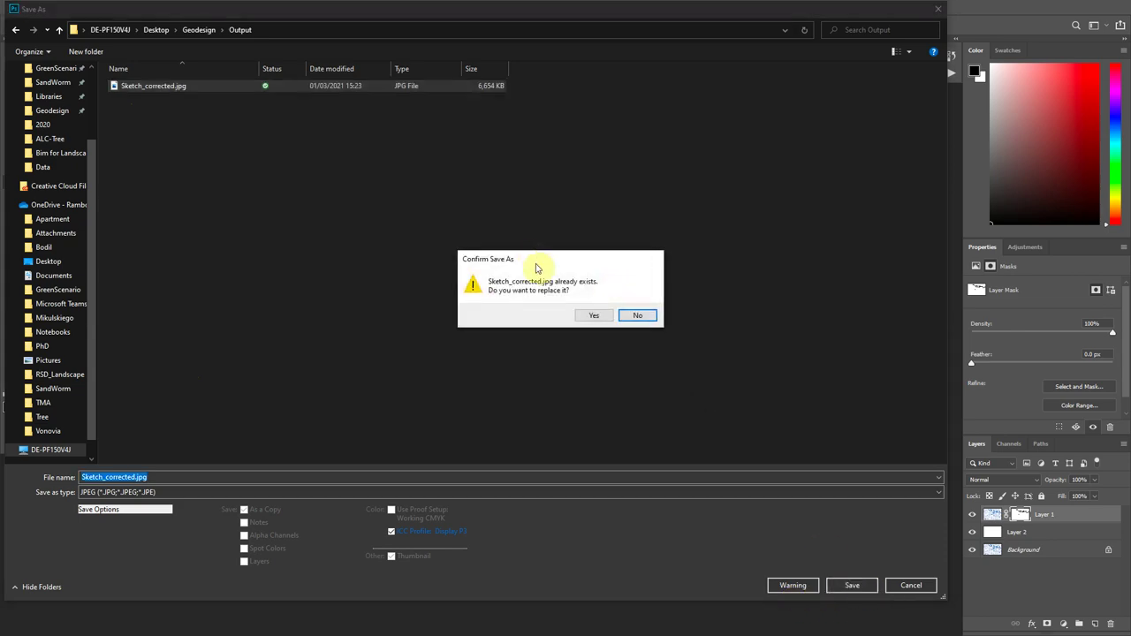
click(595, 316)
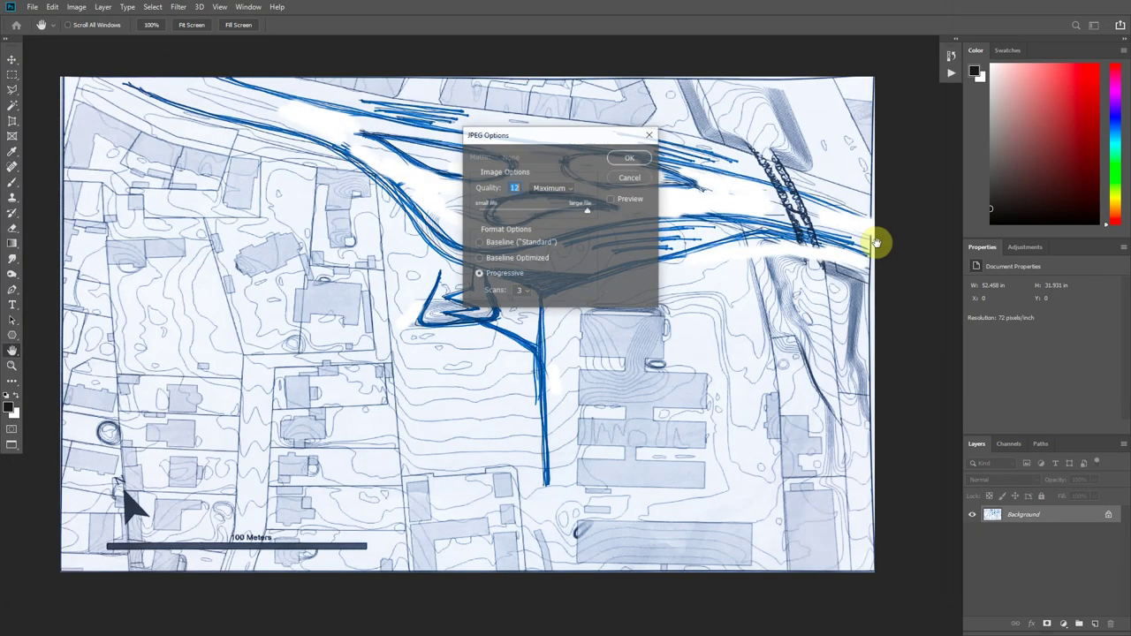
click(626, 161)
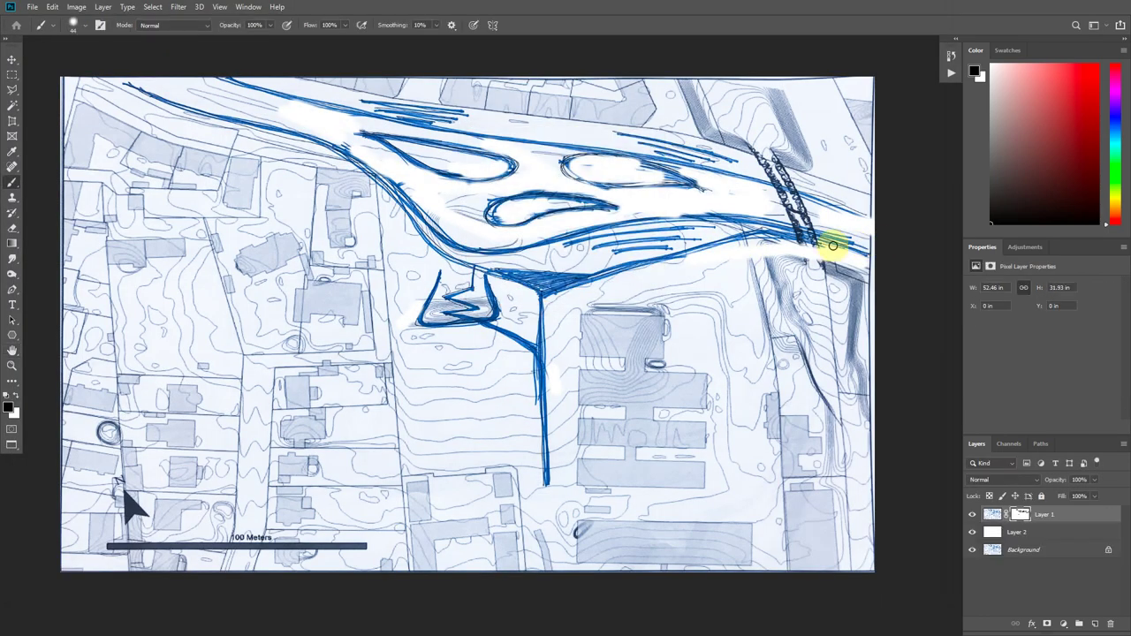
Step: Switch to Civil 3D and start a new drawing from the _Autodesk Civil 3D (Metric) NCS.dwt template
key(alt+Tab)
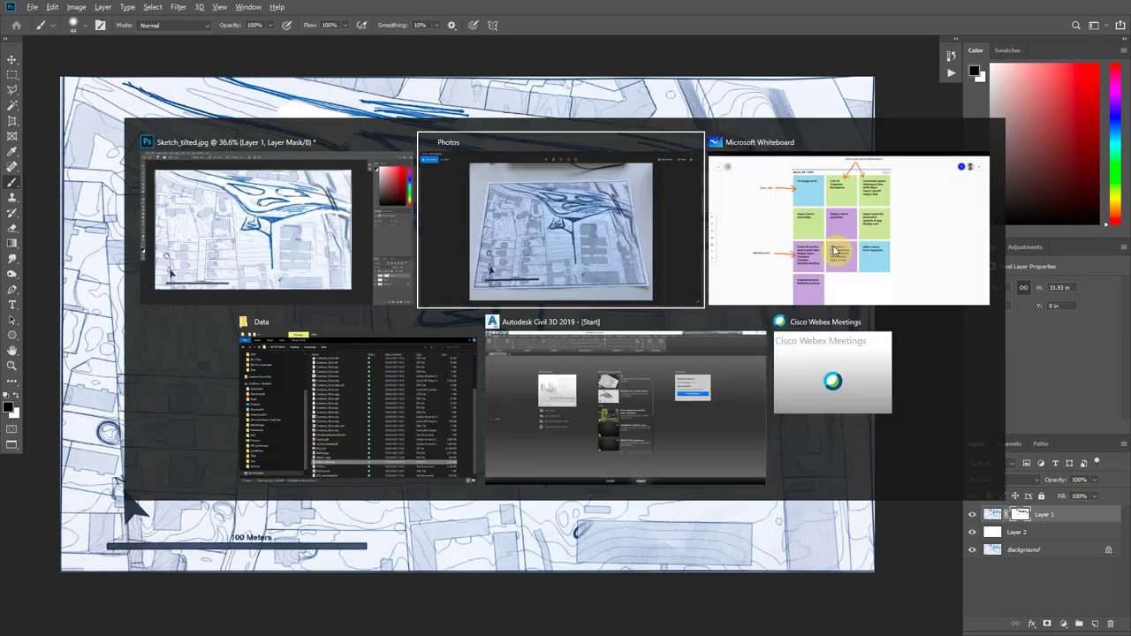
click(626, 399)
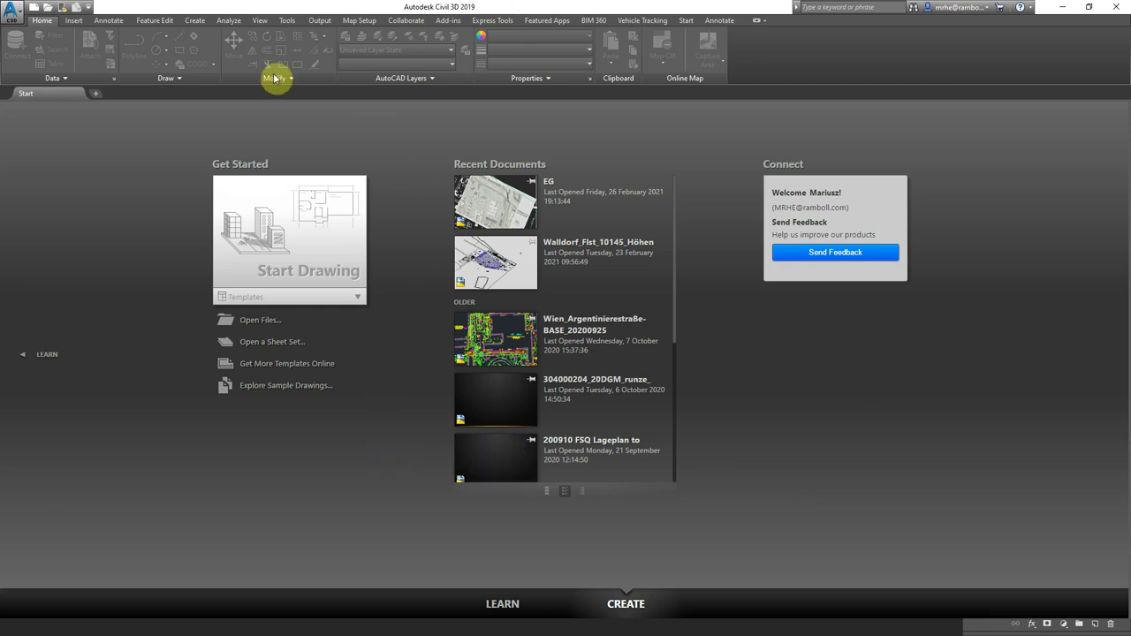
click(358, 298)
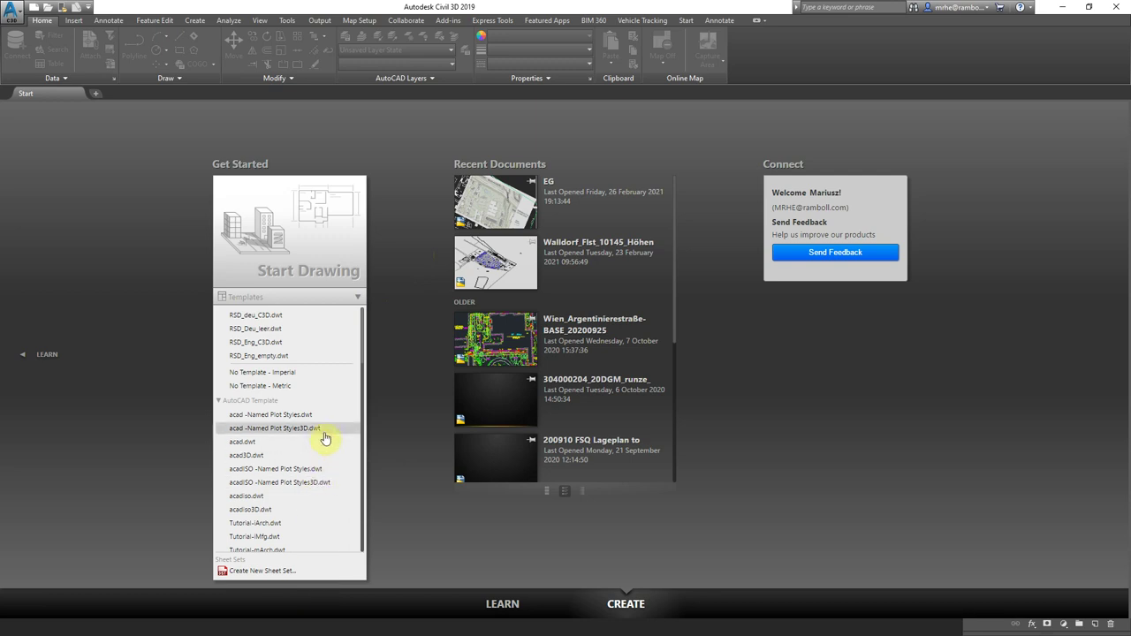
scroll(320, 441, down, 2)
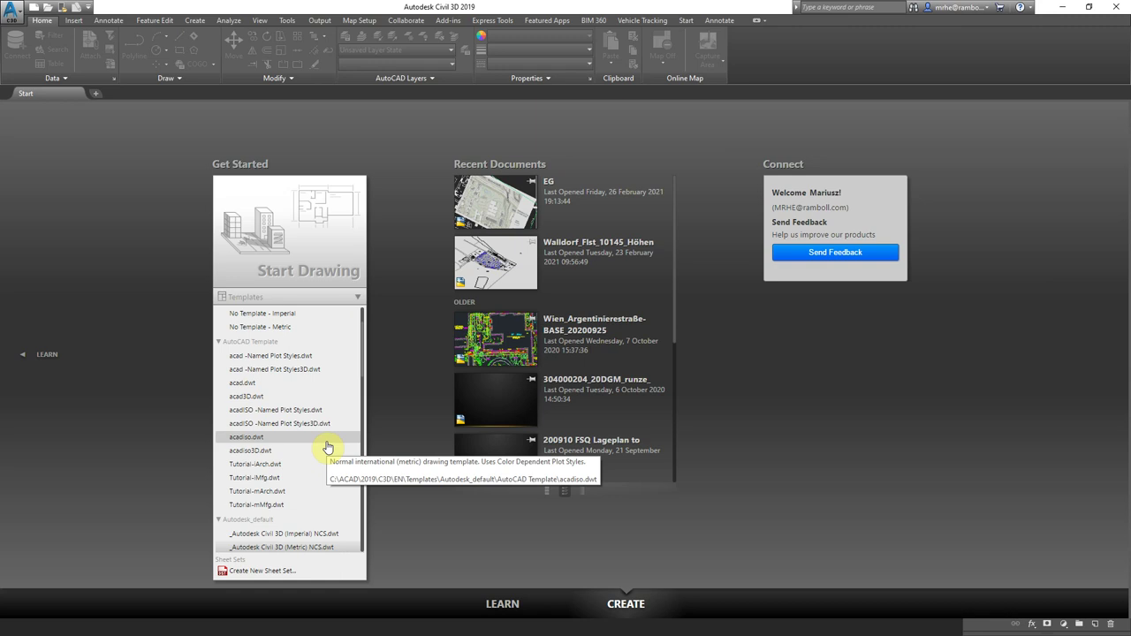
scroll(327, 447, up, 1)
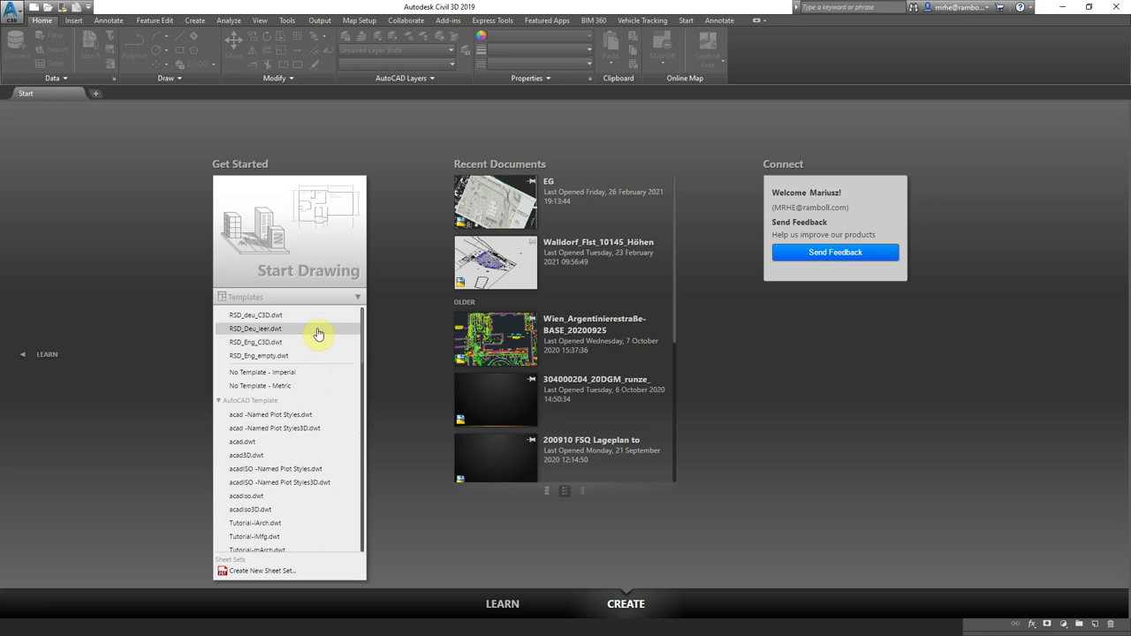
scroll(325, 424, down, 1)
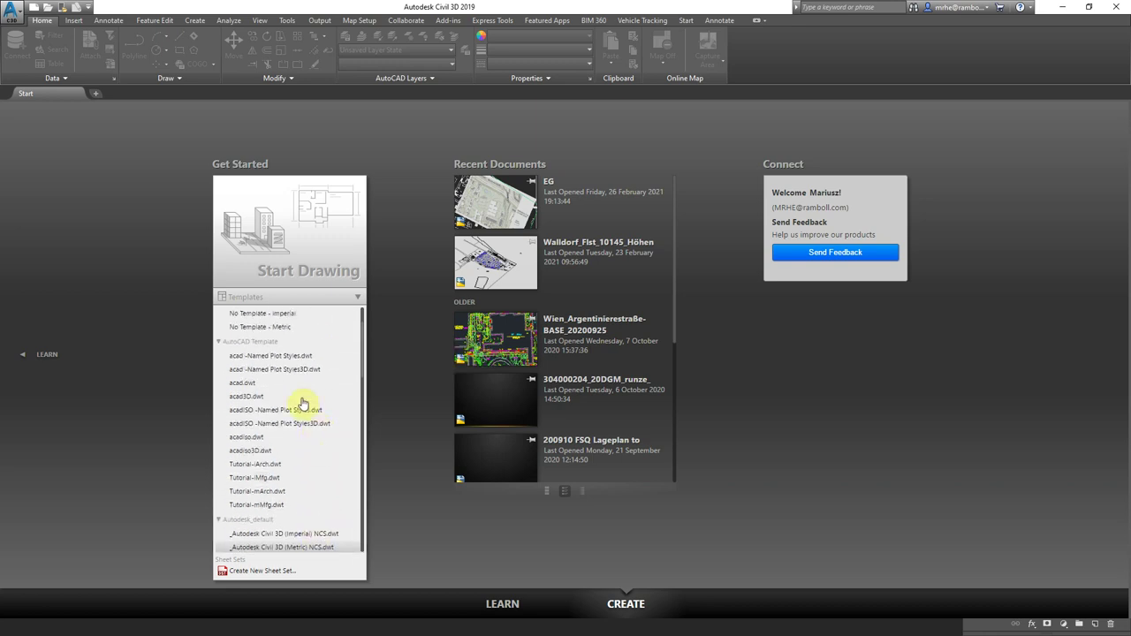
scroll(307, 389, down, 2)
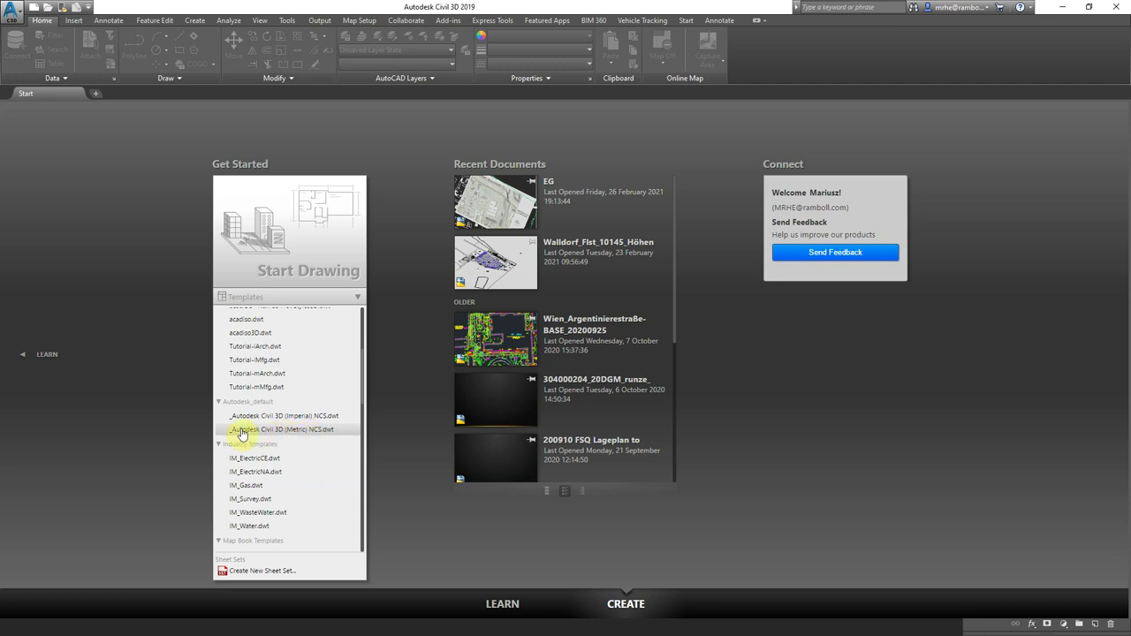
click(299, 432)
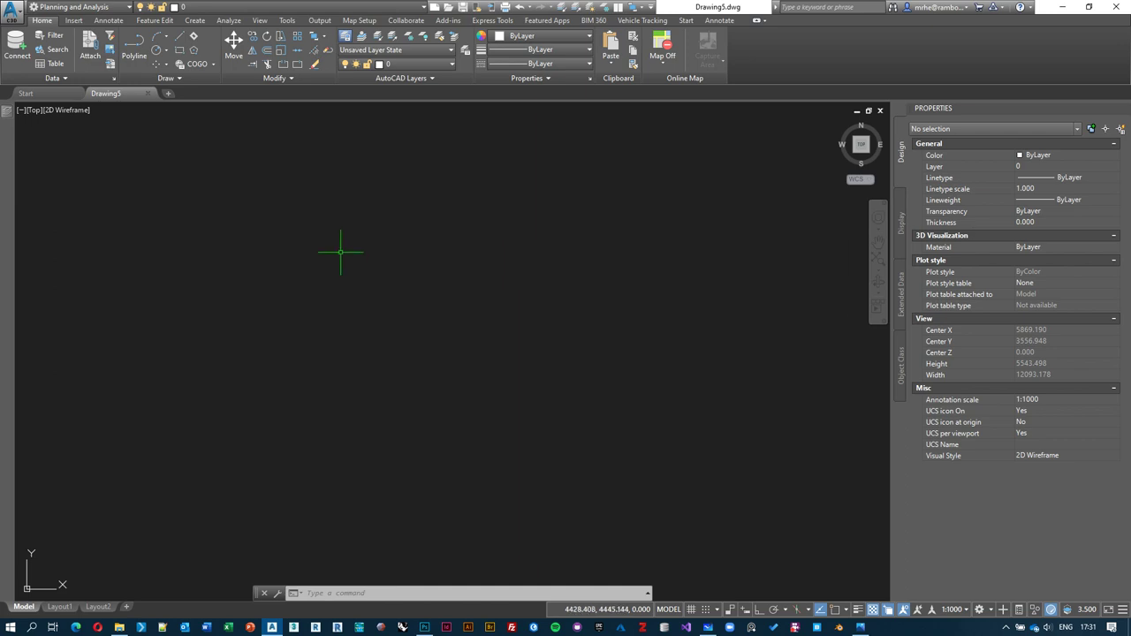
Step: Review the available workspaces and switch the drawing to the Drafting & Annotation workspace
click(129, 7)
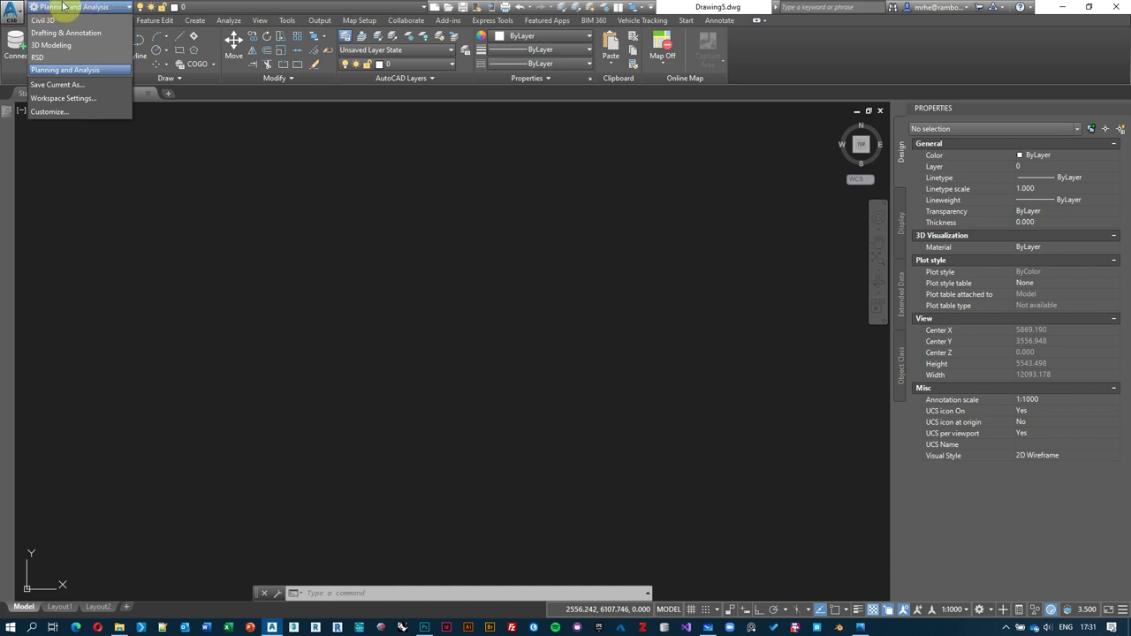
click(257, 151)
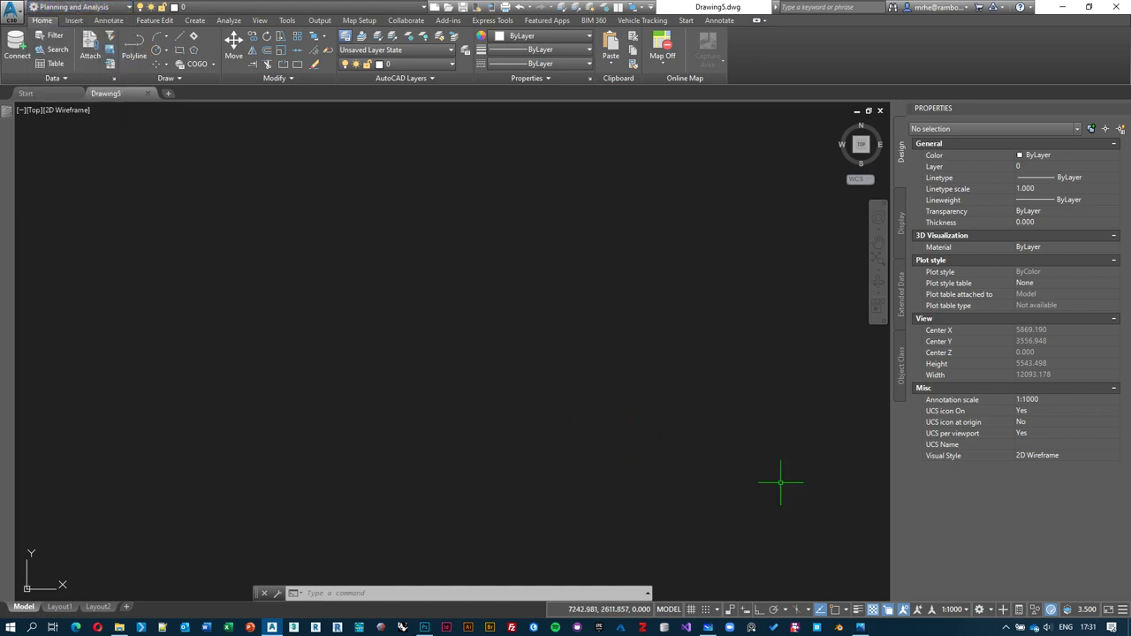
click(993, 613)
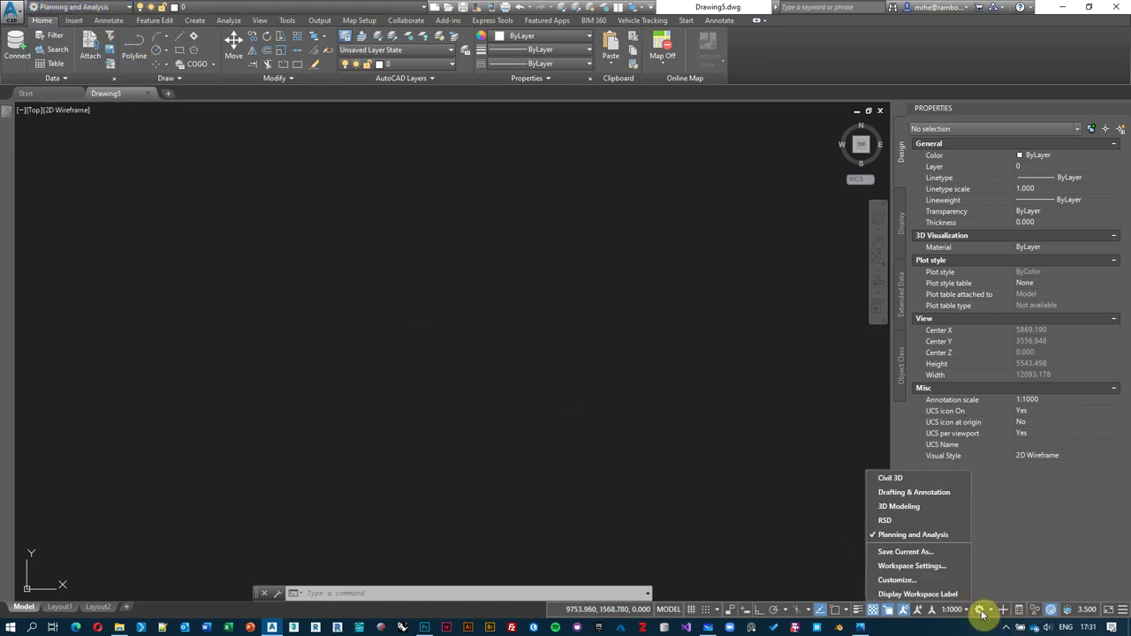
click(919, 492)
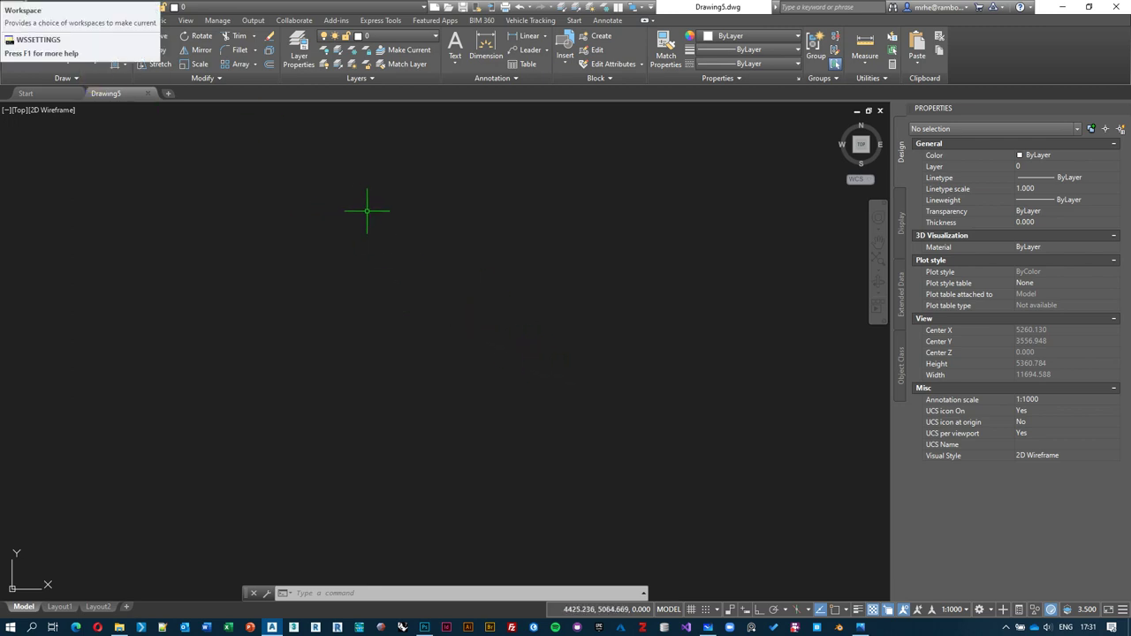
key(Escape)
middle_drag(399, 210, 411, 202)
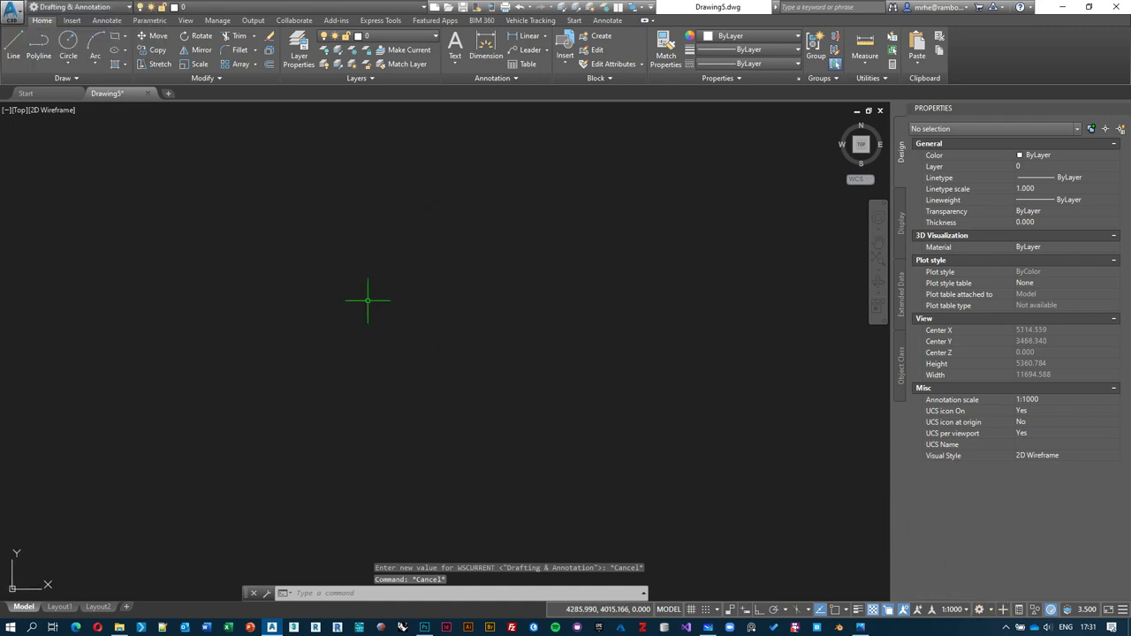
Step: Check the March 4th TODO board in Microsoft Whiteboard and return to Civil 3D
key(alt+Tab)
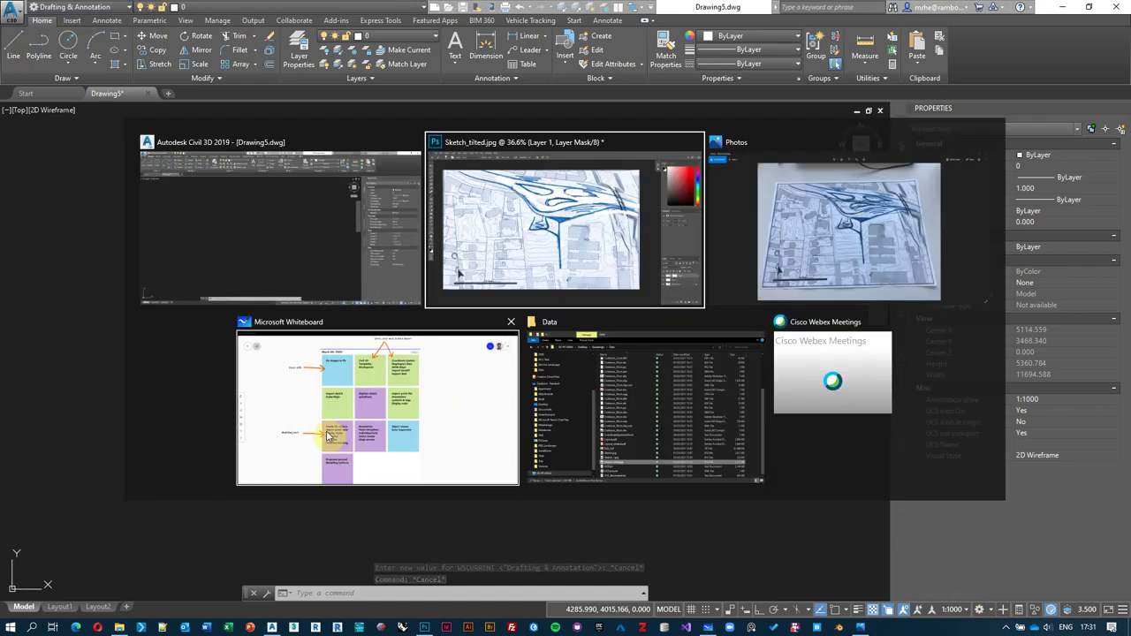
click(371, 371)
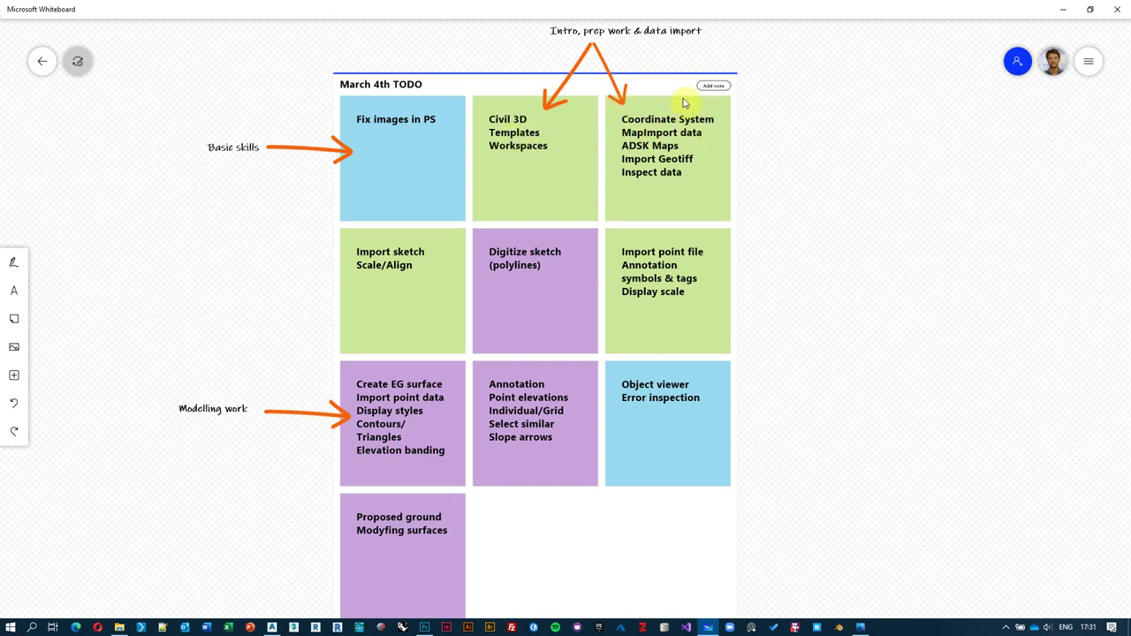
key(alt+Tab)
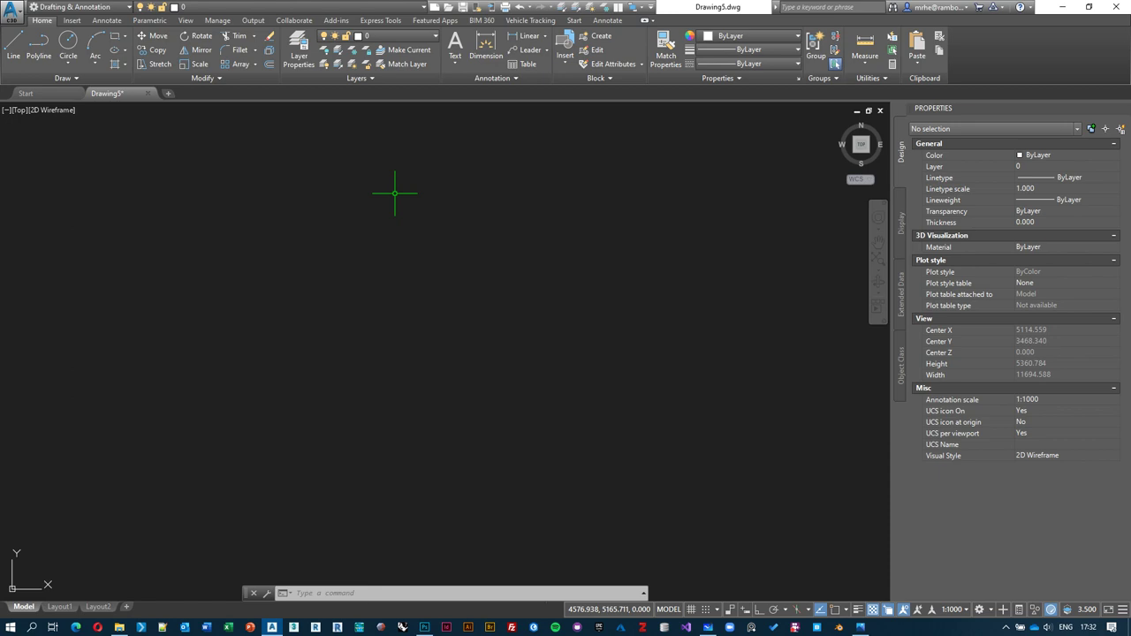
Step: Set the workspace to Planning and Analysis and start assigning a coordinate system to the drawing
click(118, 8)
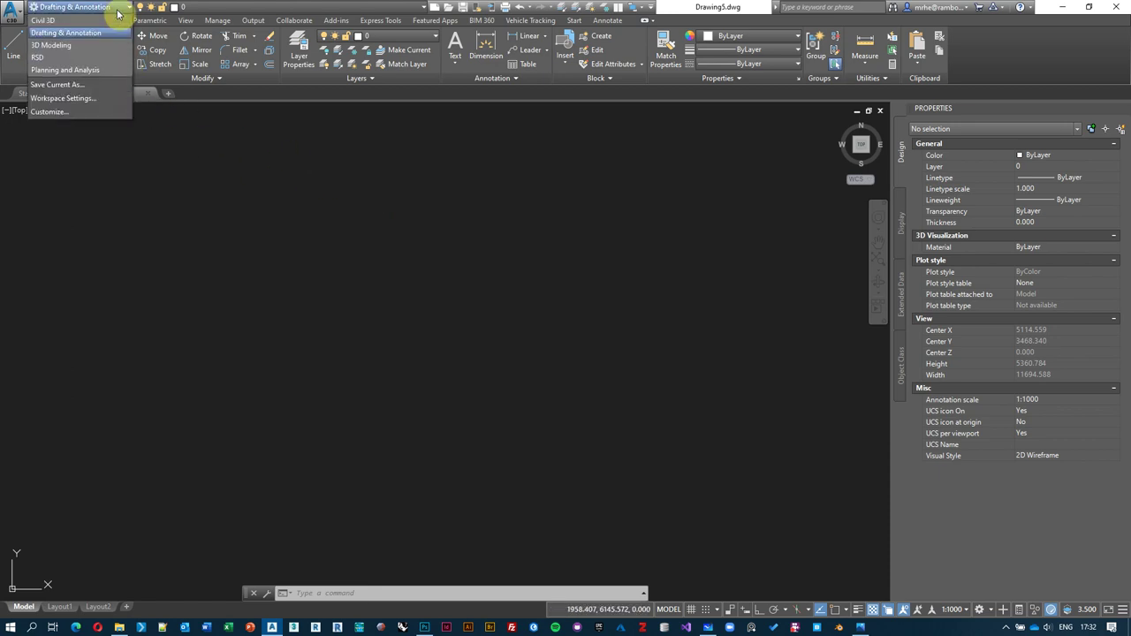
click(114, 70)
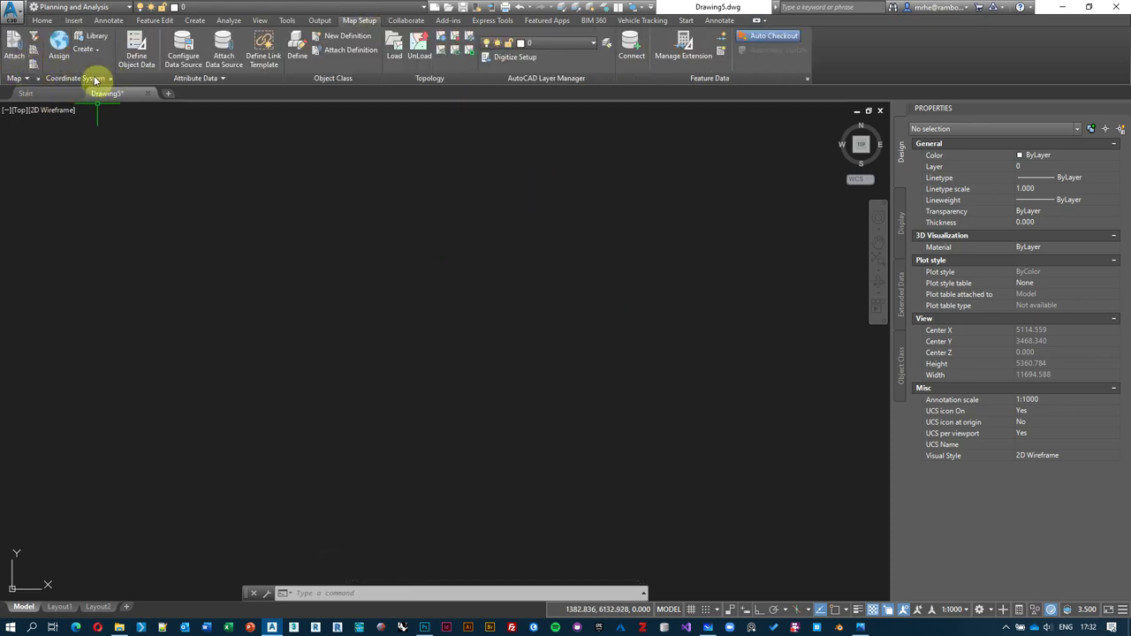
click(60, 44)
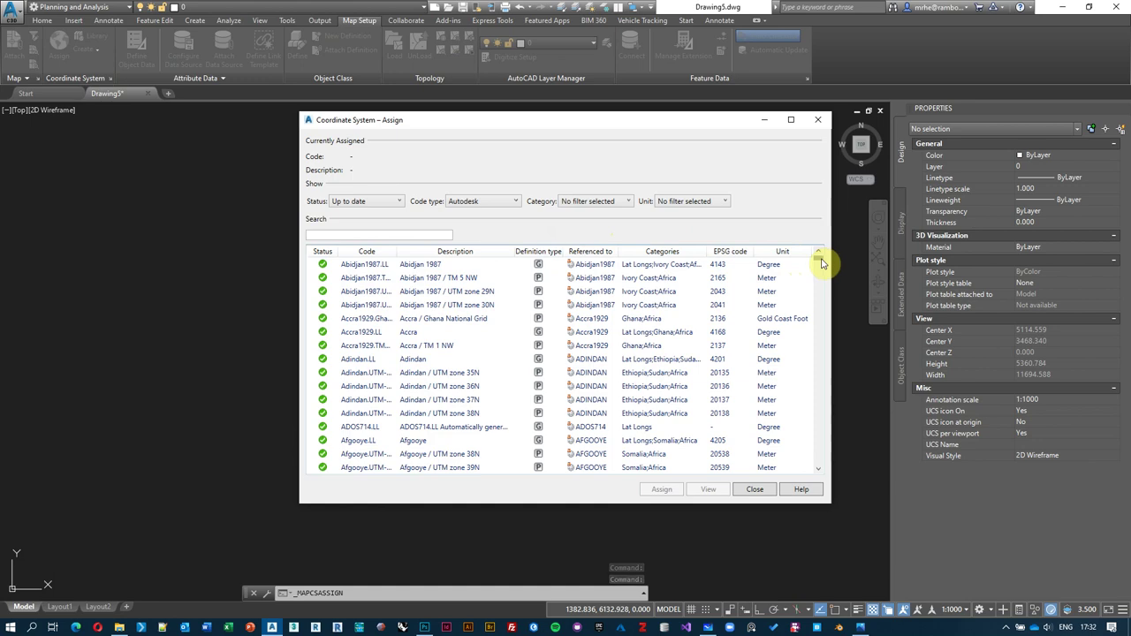
mouse_move(818, 264)
mouse_down()
mouse_move(816, 330)
mouse_move(817, 252)
mouse_up()
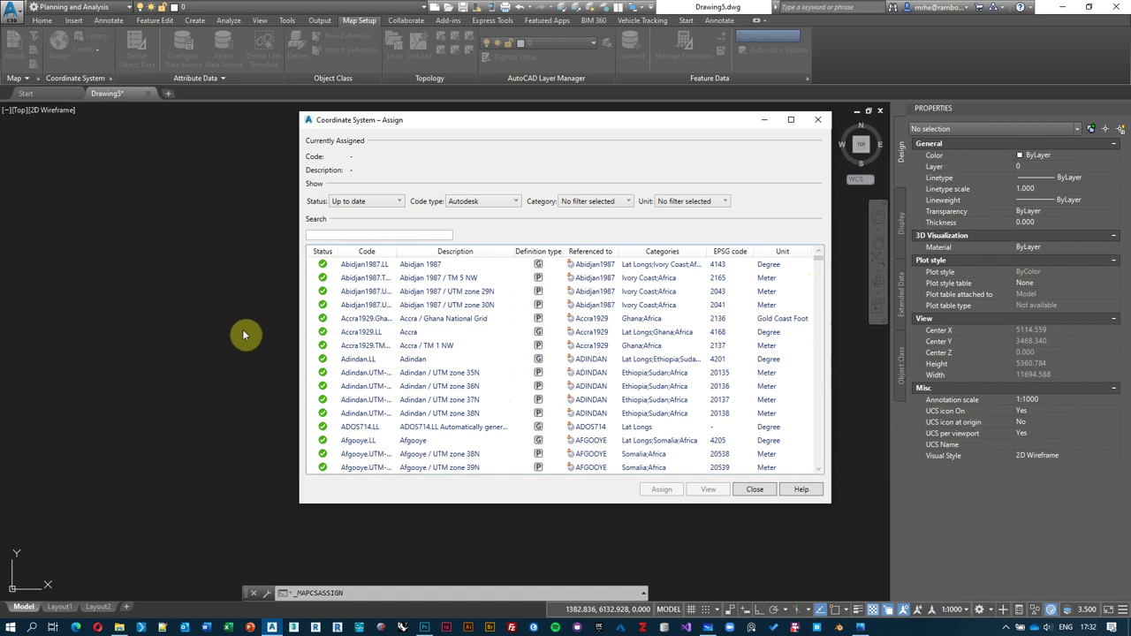
Step: Switch to File Explorer and examine the Buildings shapefile's component files in Geodesign's Data folder
click(120, 627)
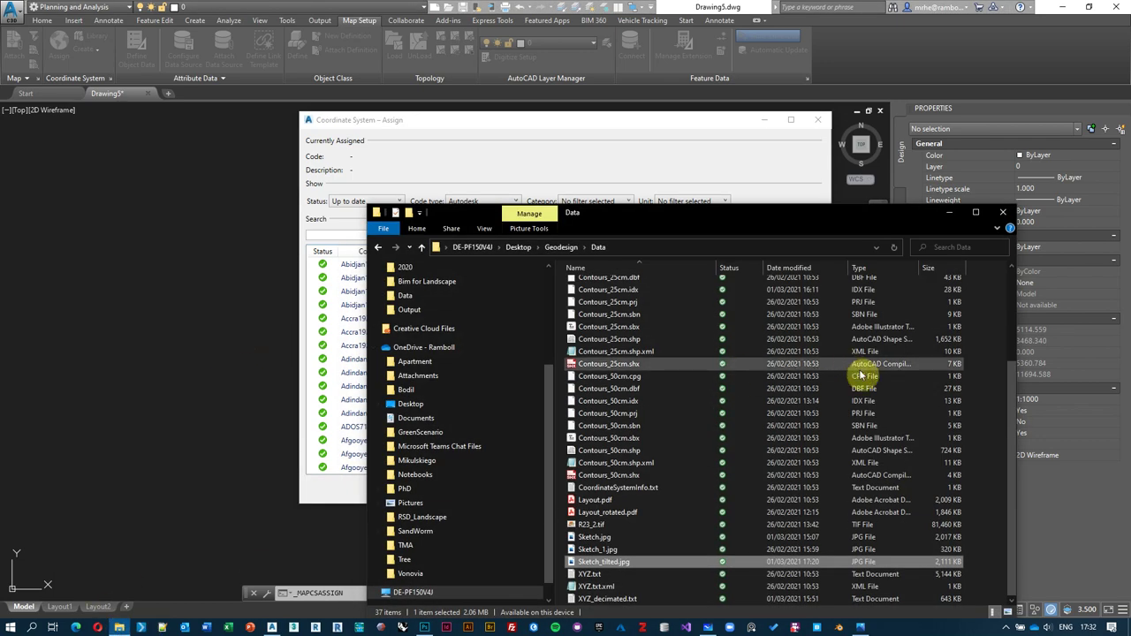
scroll(839, 451, up, 4)
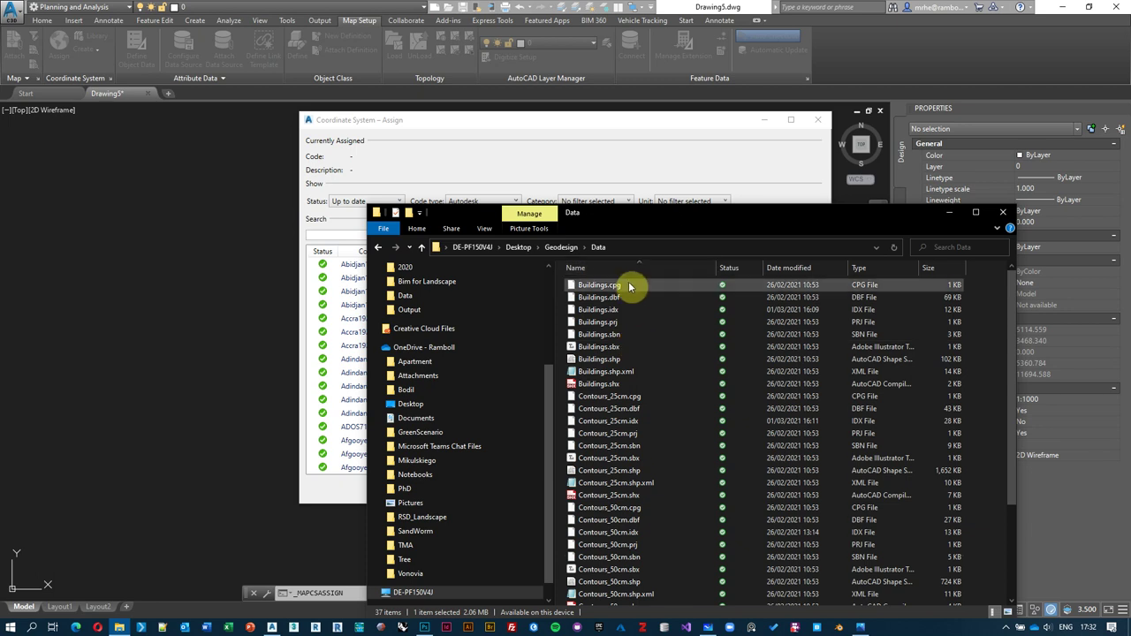
click(616, 360)
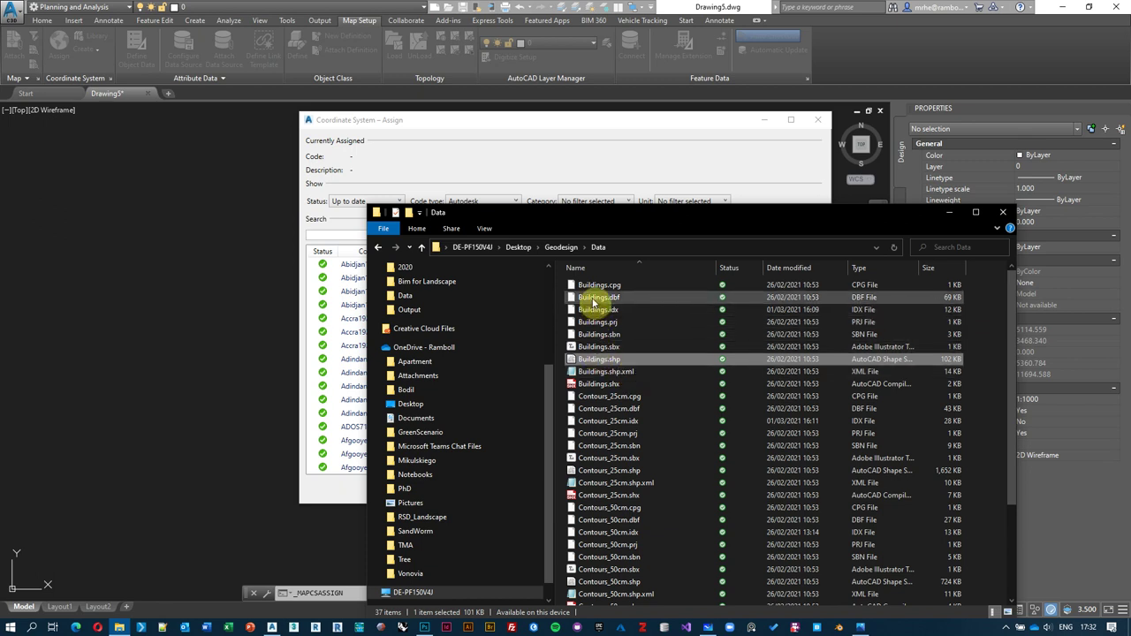
click(597, 383)
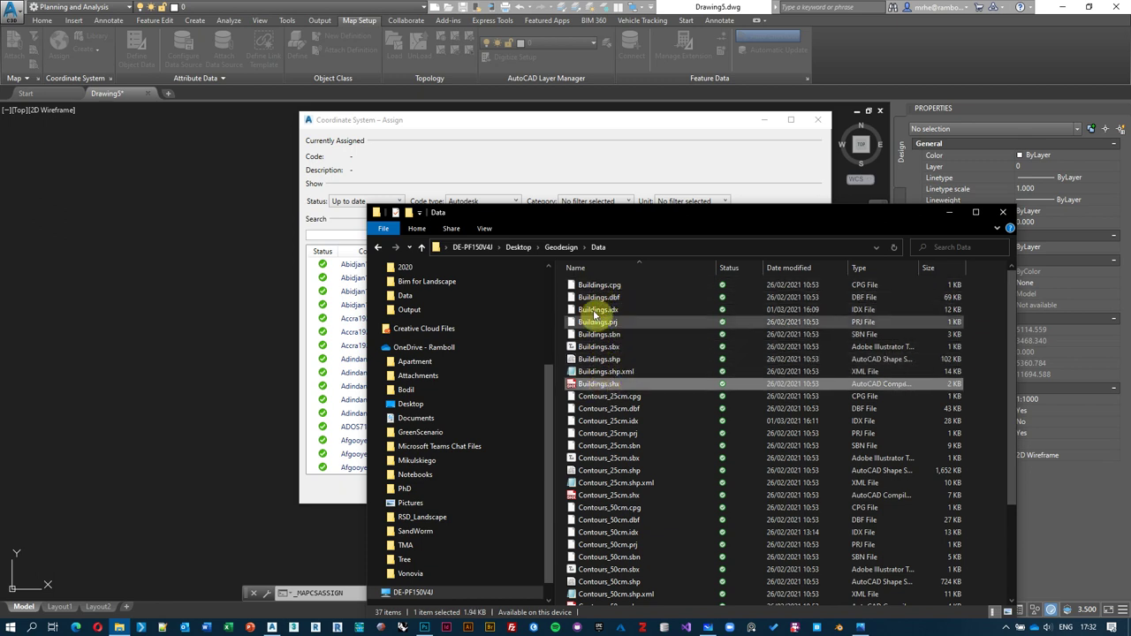
shift+click(598, 284)
drag(609, 217, 615, 168)
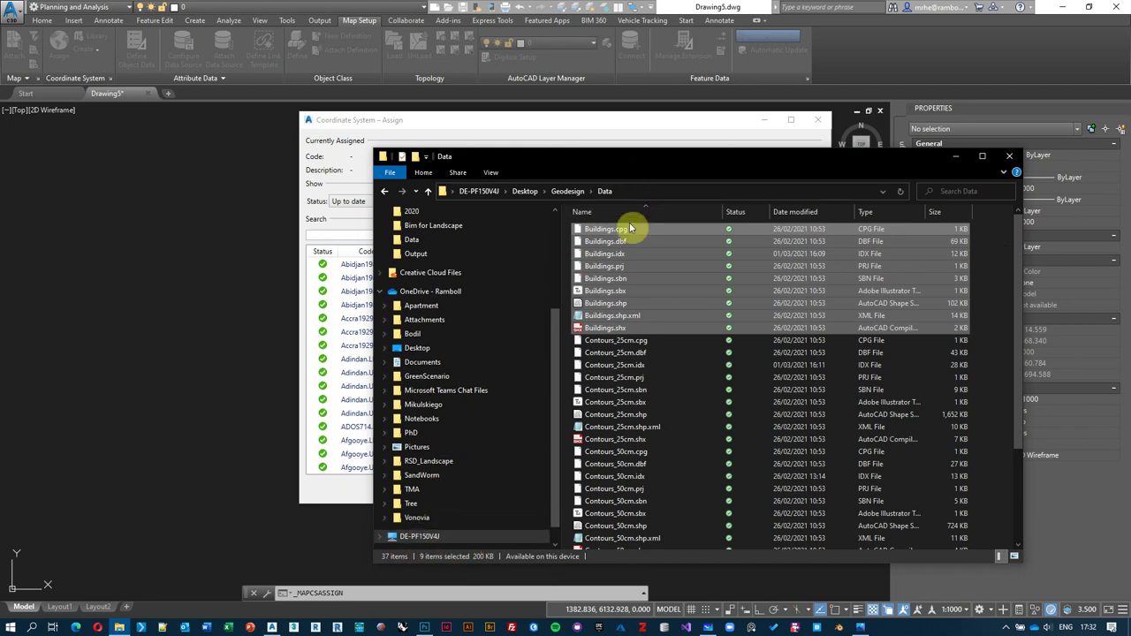
click(655, 291)
click(666, 303)
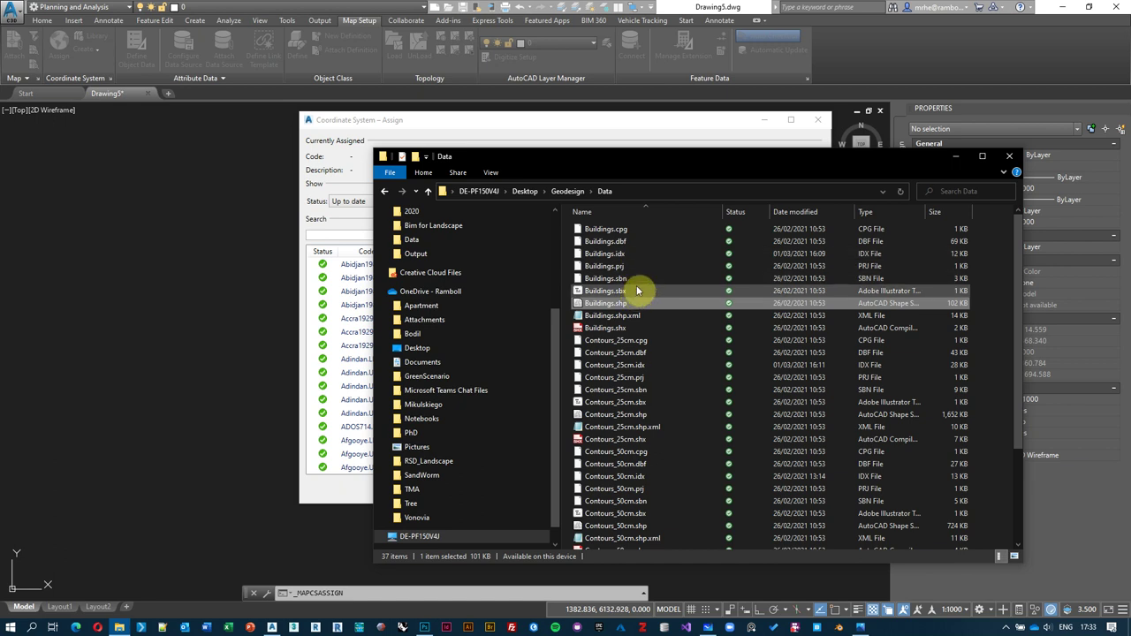
click(627, 241)
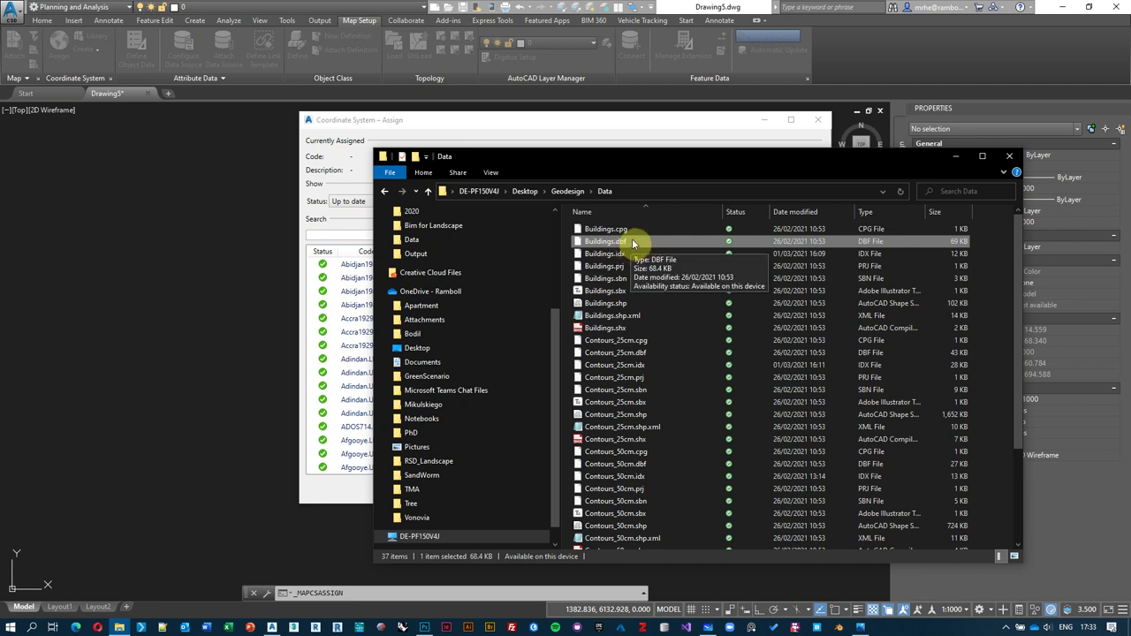
Step: Open Buildings.prj in Notepad++ and highlight the projected coordinate system name ETRS_1989_UTM_Zone_32N
click(623, 269)
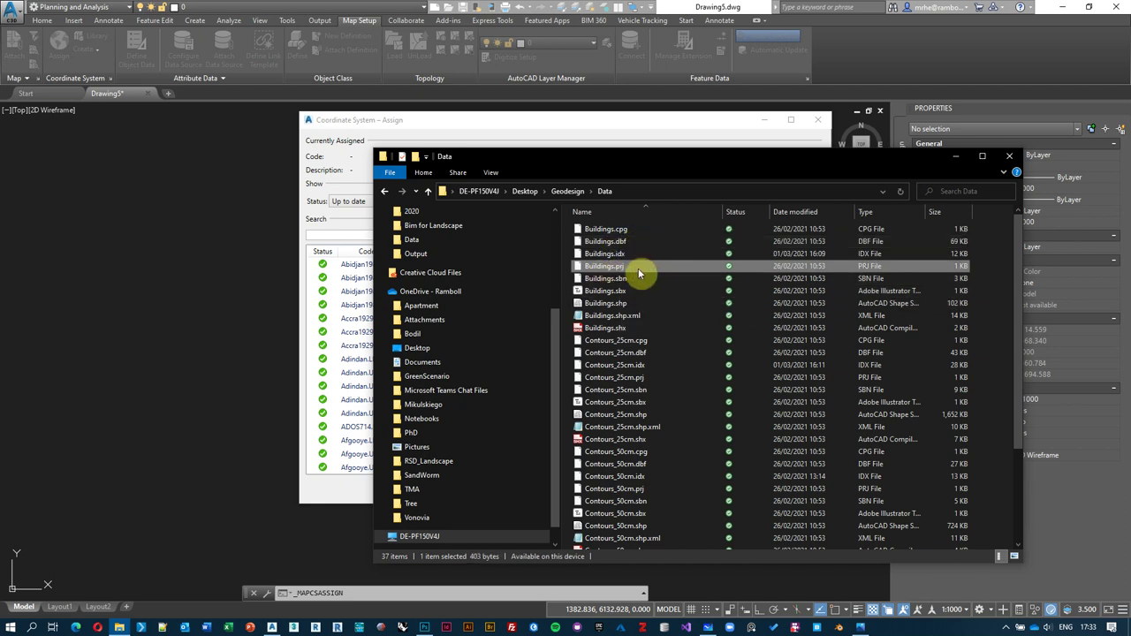
right_click(615, 267)
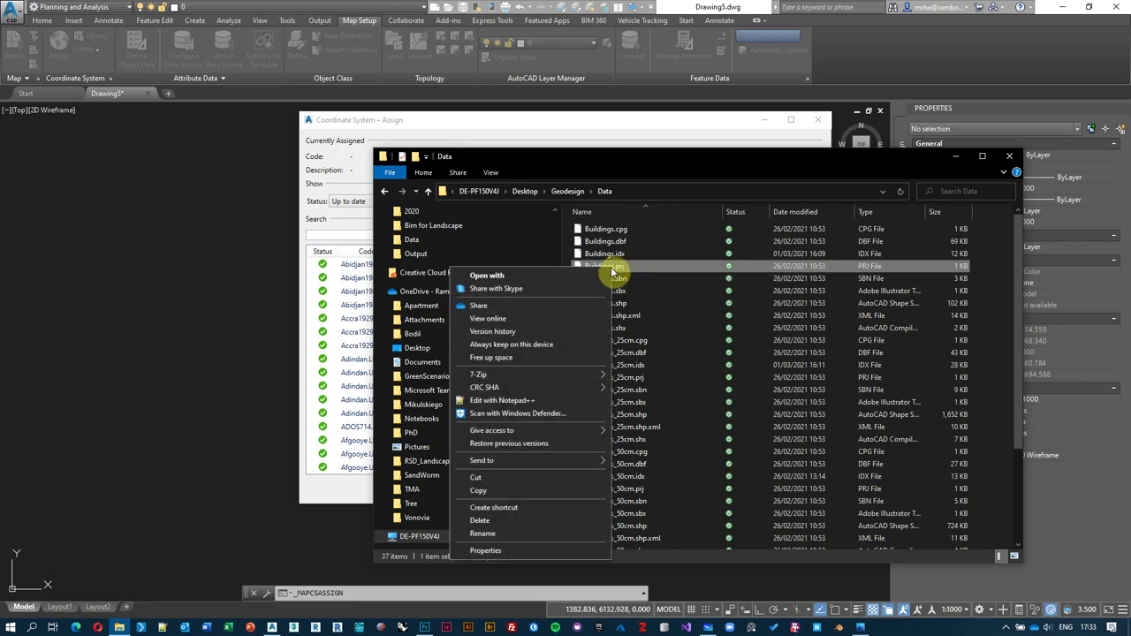
click(537, 399)
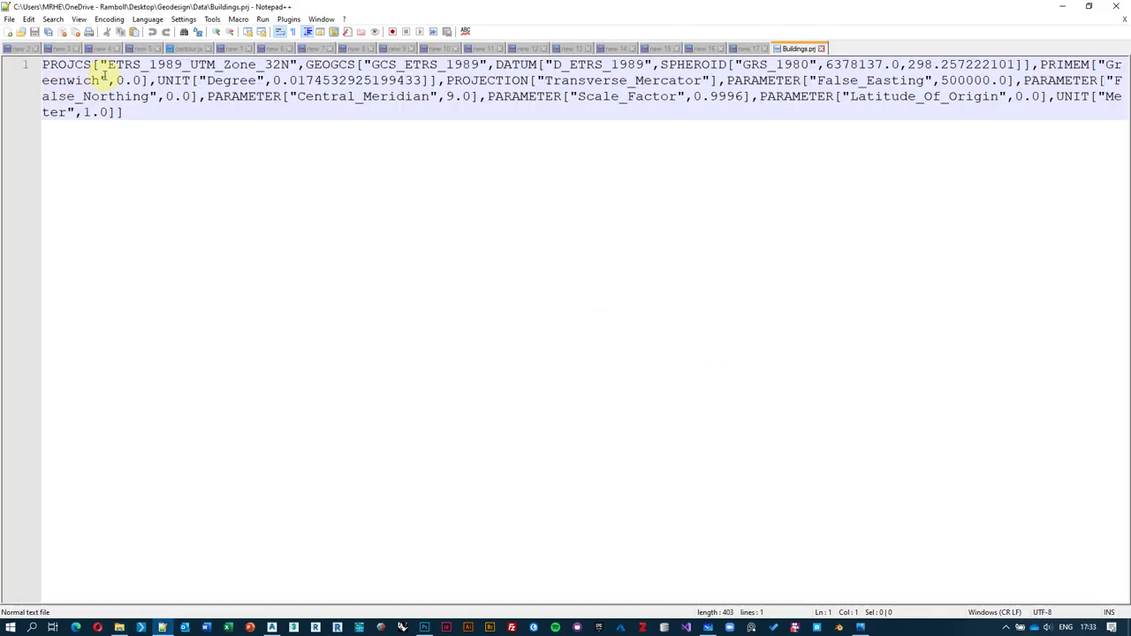
drag(44, 64, 397, 64)
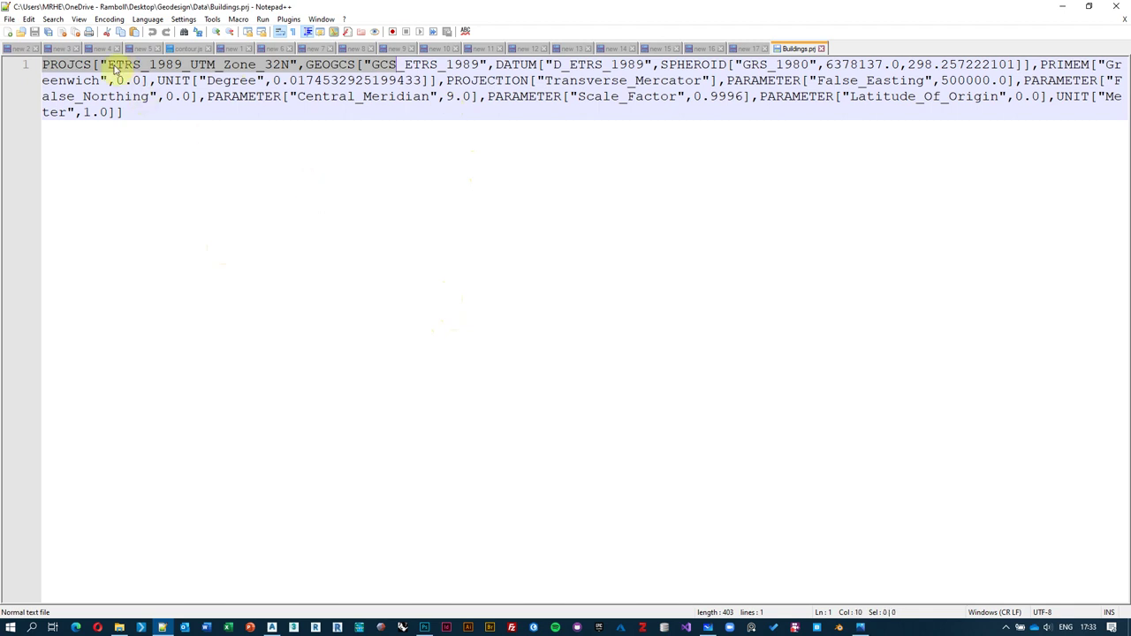
drag(111, 68, 294, 65)
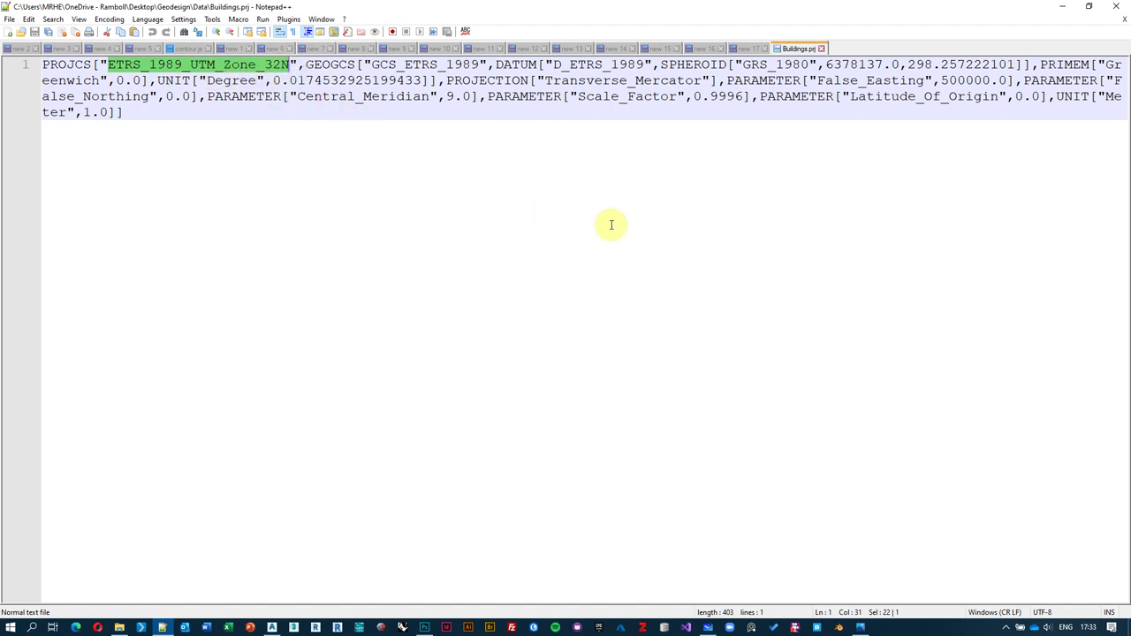
Step: Return to Civil 3D and filter the assignable coordinate systems to the category UTM, WGS84 Datum
key(alt+Tab)
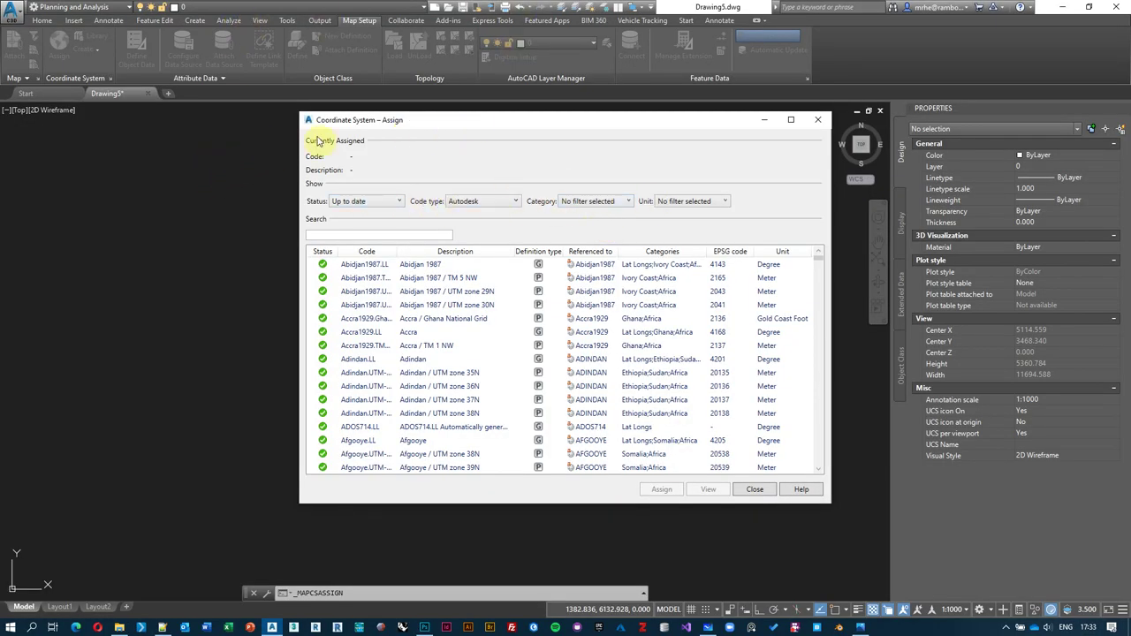
drag(478, 130, 468, 129)
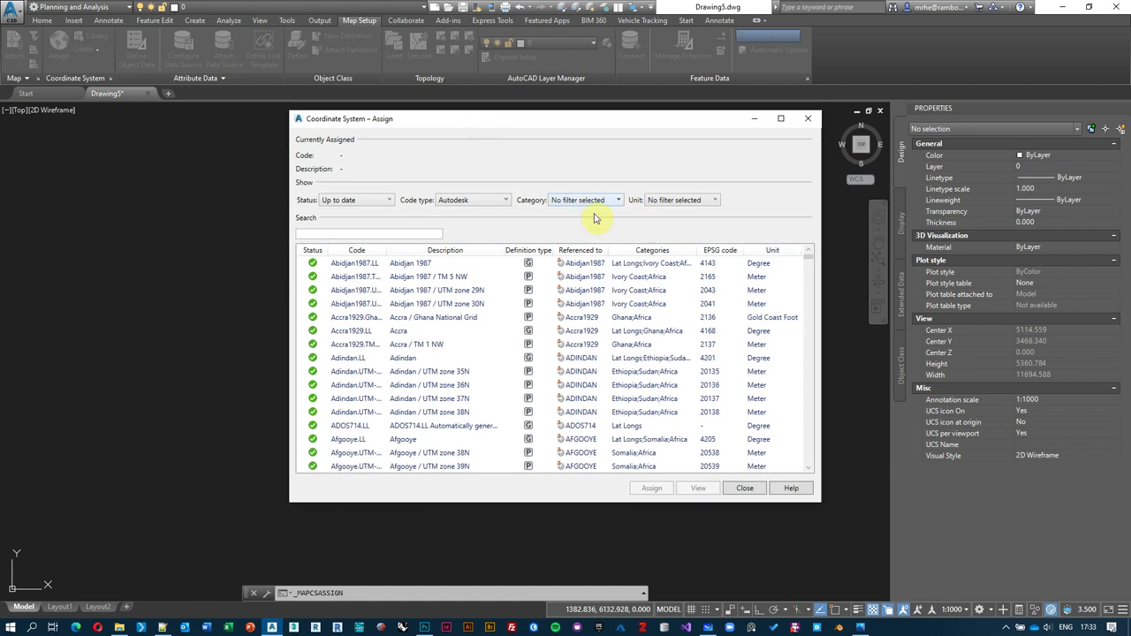
click(621, 201)
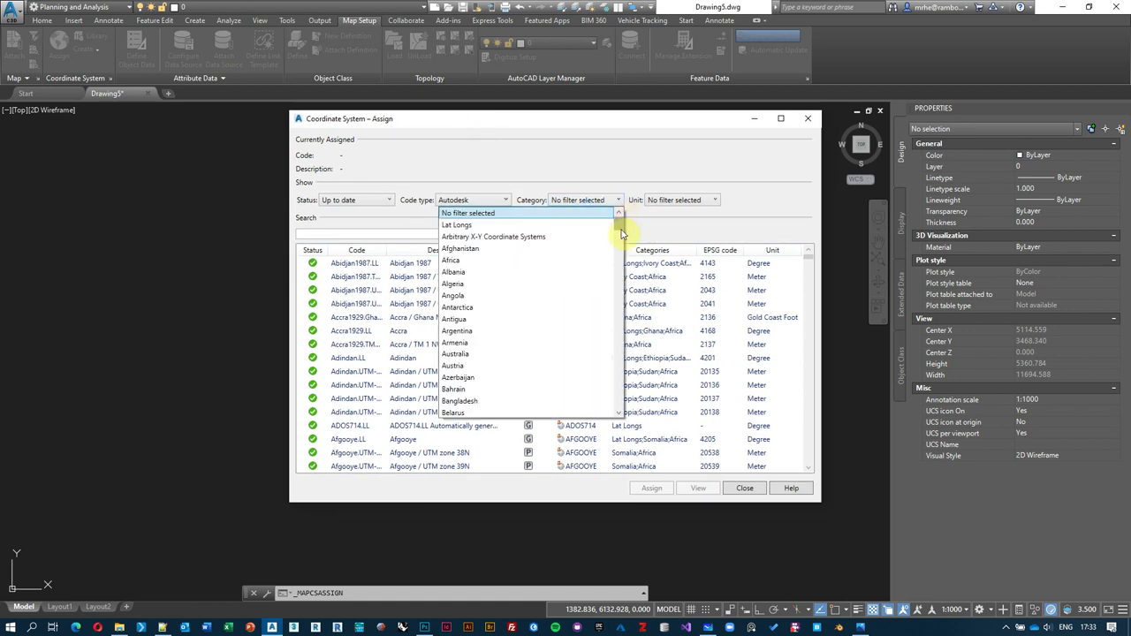
drag(621, 232, 623, 405)
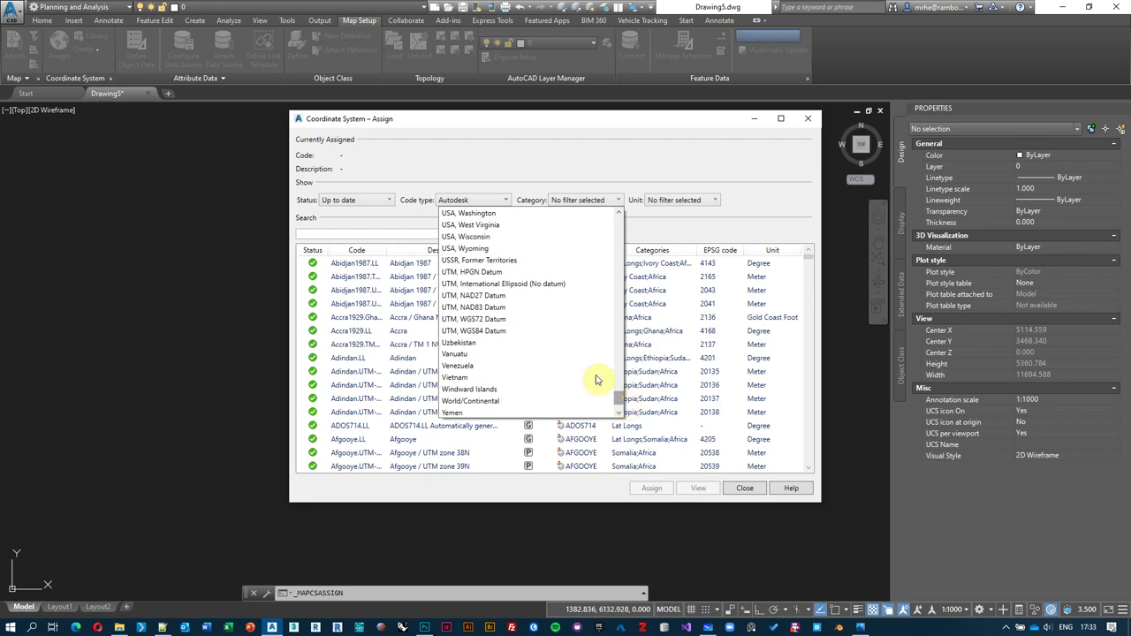
click(506, 330)
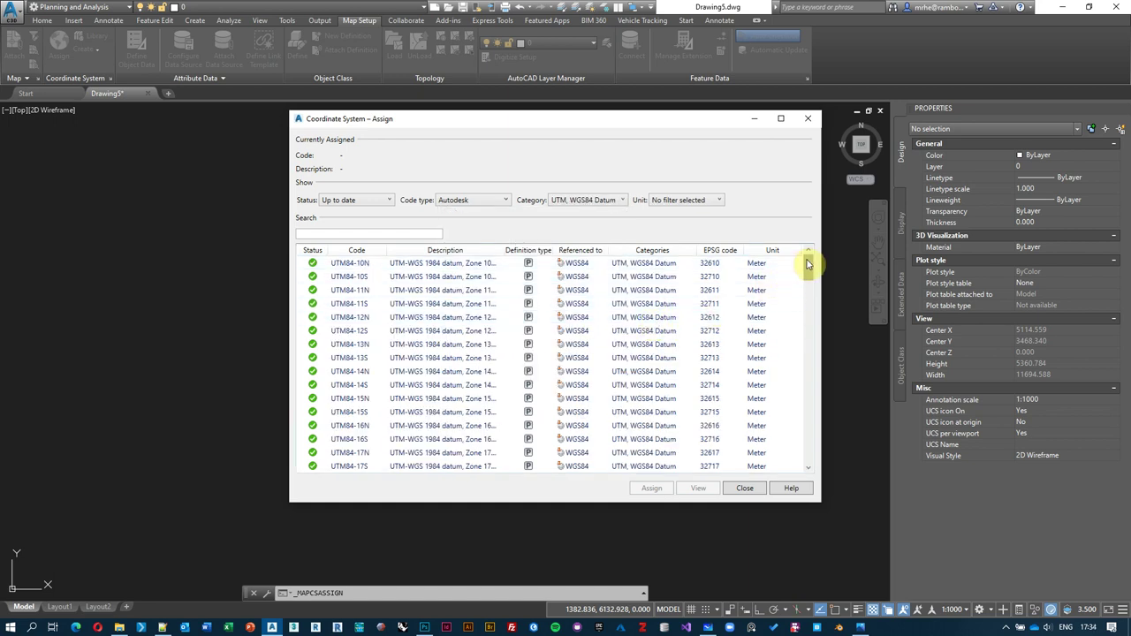
Step: Assign the UTM84-32N coordinate system to the drawing
drag(806, 263, 806, 373)
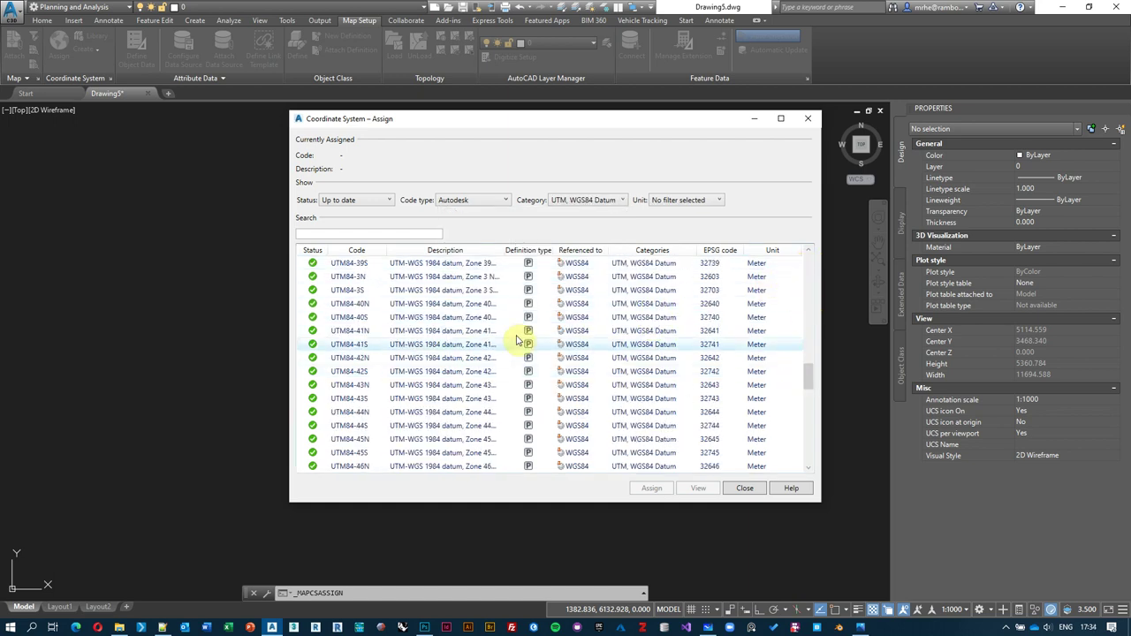
scroll(429, 305, up, 2)
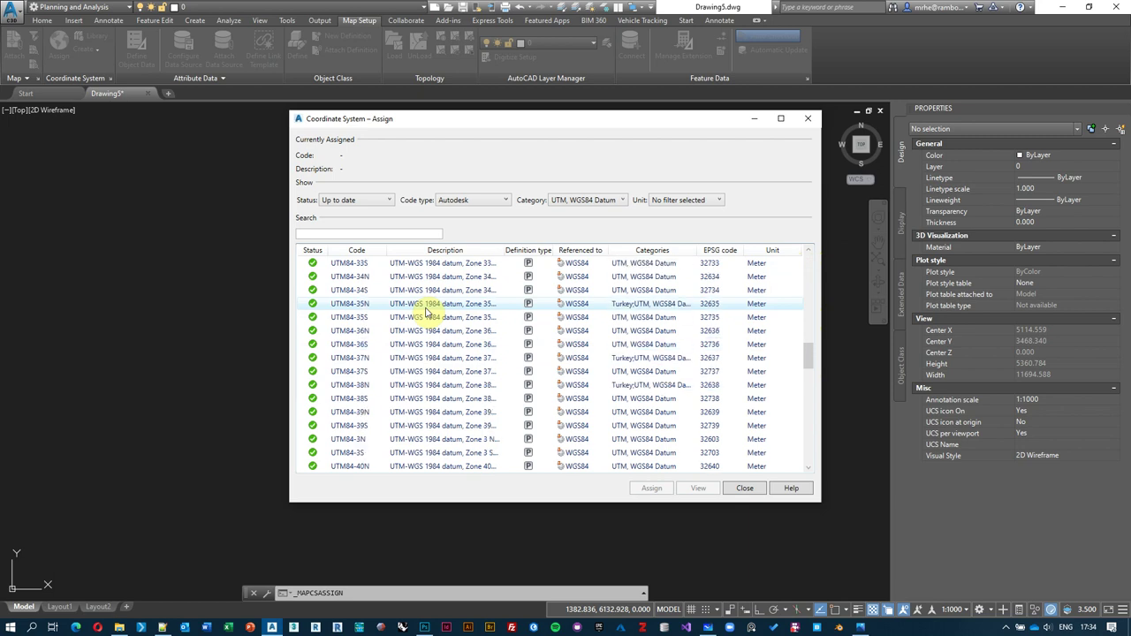
scroll(429, 309, up, 2)
click(321, 304)
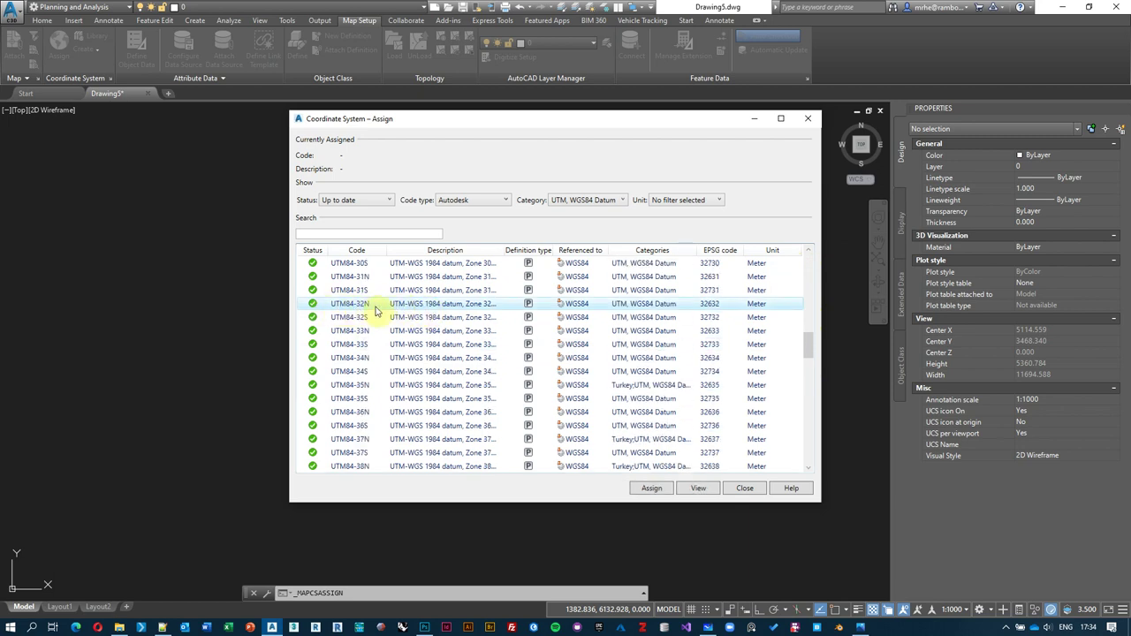
click(651, 488)
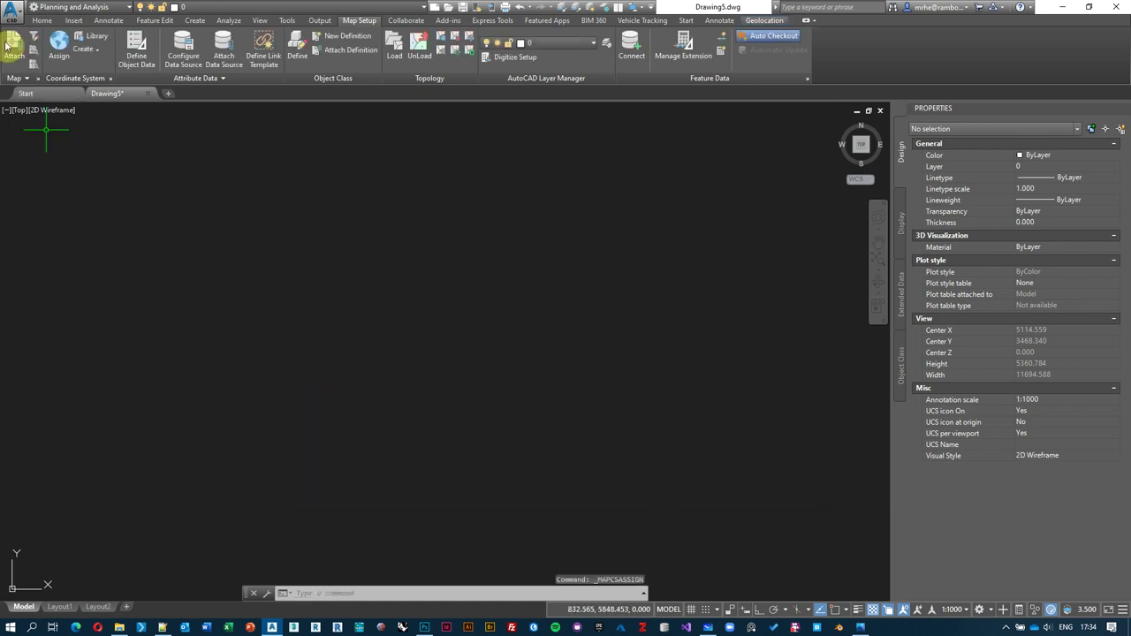
Step: Save the drawing as DWG_Projection in the Output subfolder of the Geodesign folder on the Desktop
click(14, 21)
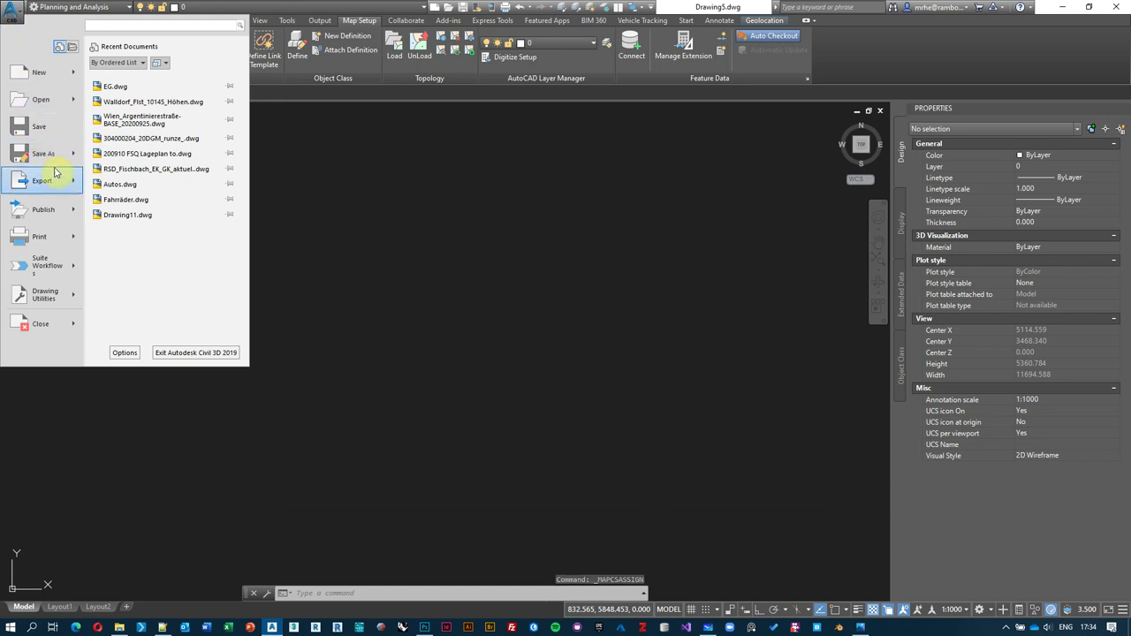
mouse_move(53, 156)
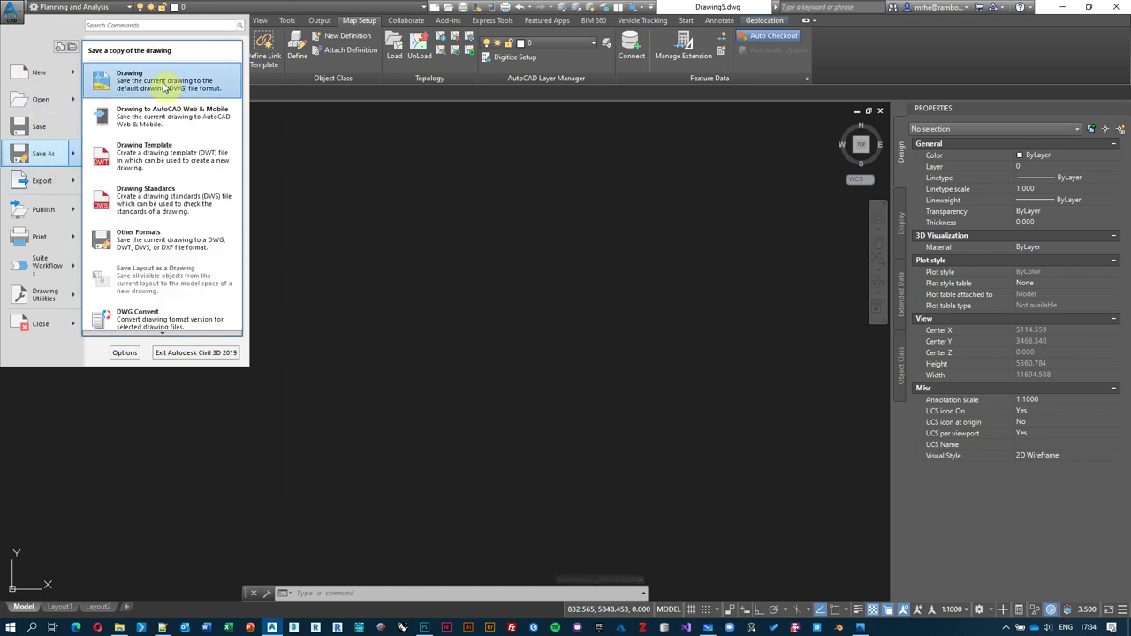
click(763, 317)
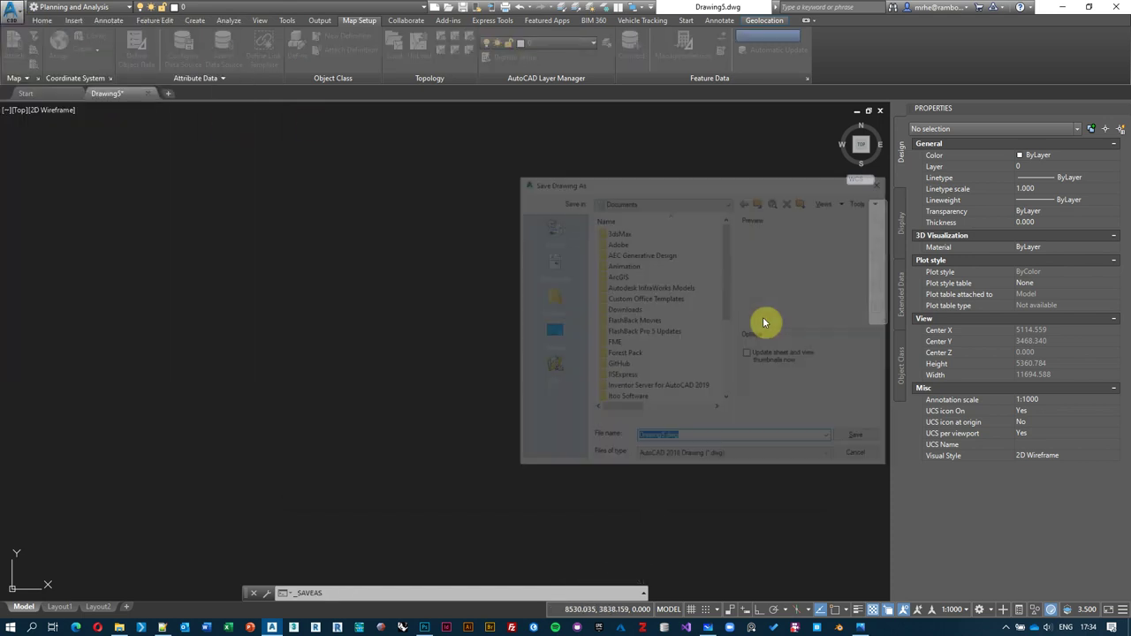
click(549, 334)
double_click(629, 366)
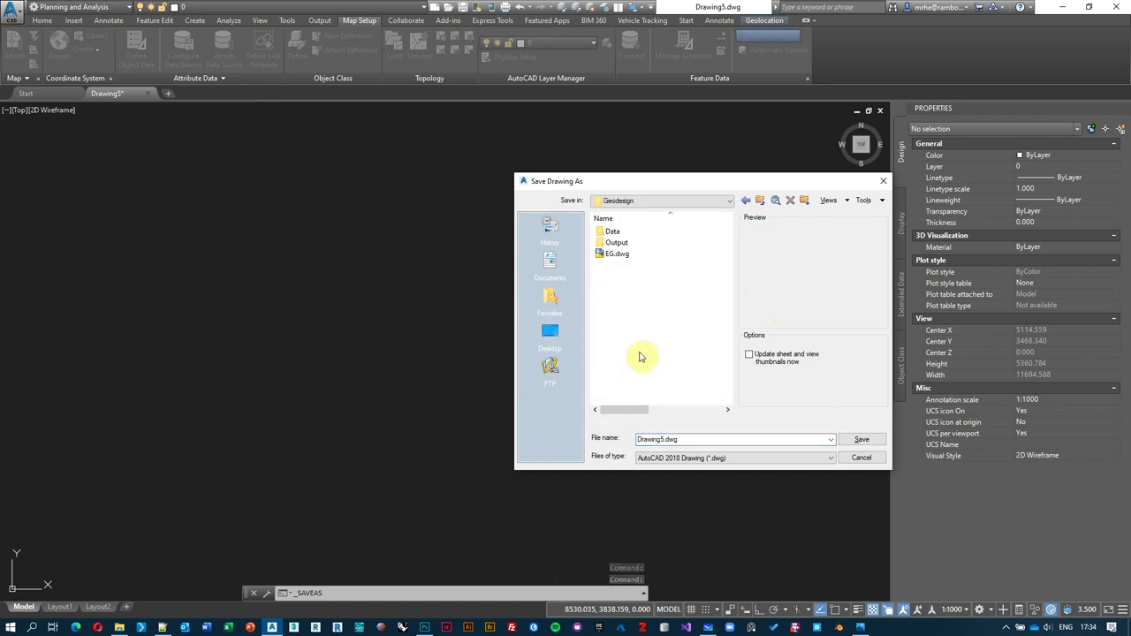
double_click(629, 242)
double_click(743, 436)
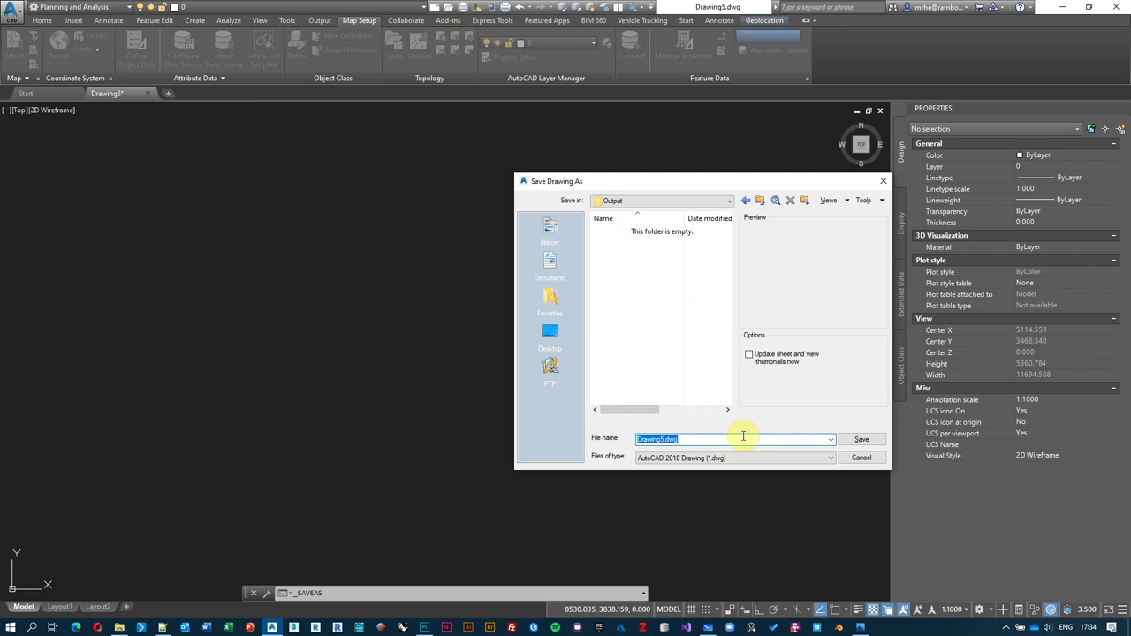
text(DWG_Proje)
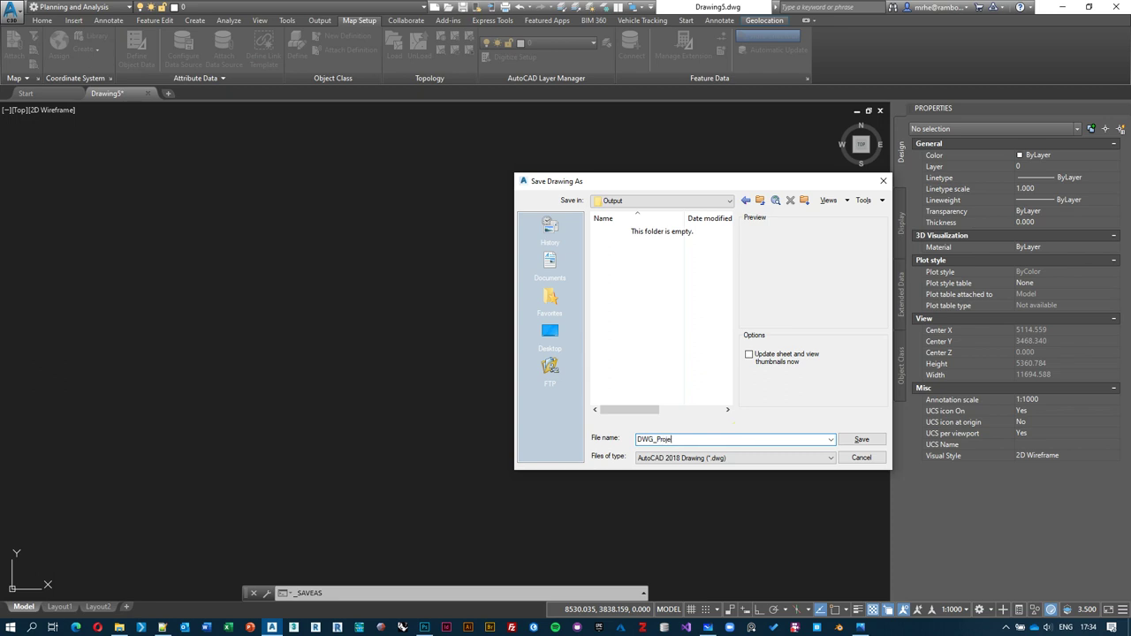
text(ction)
key(Return)
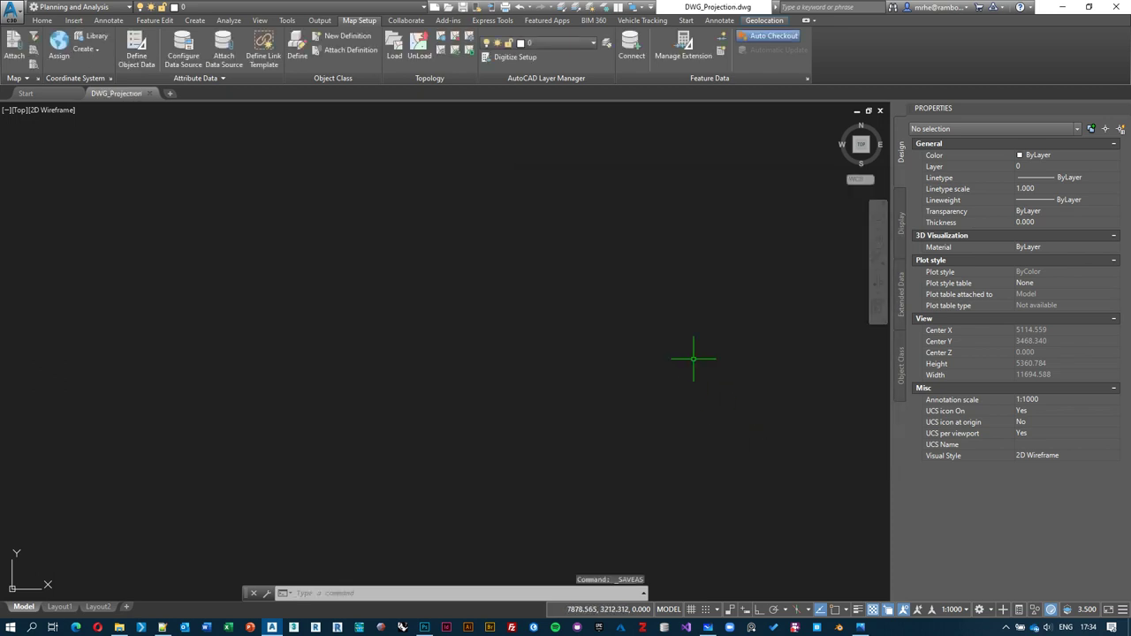
Step: Switch to Microsoft Whiteboard to check the coordinate system and data import notes, and return to Civil 3D
key(alt+Tab)
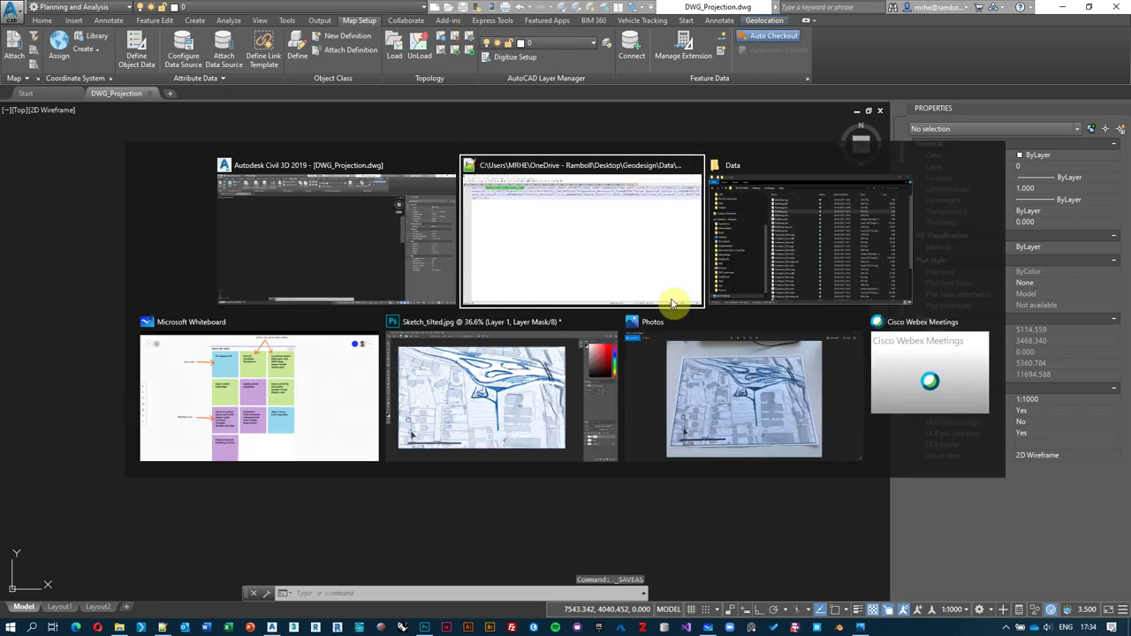
click(259, 426)
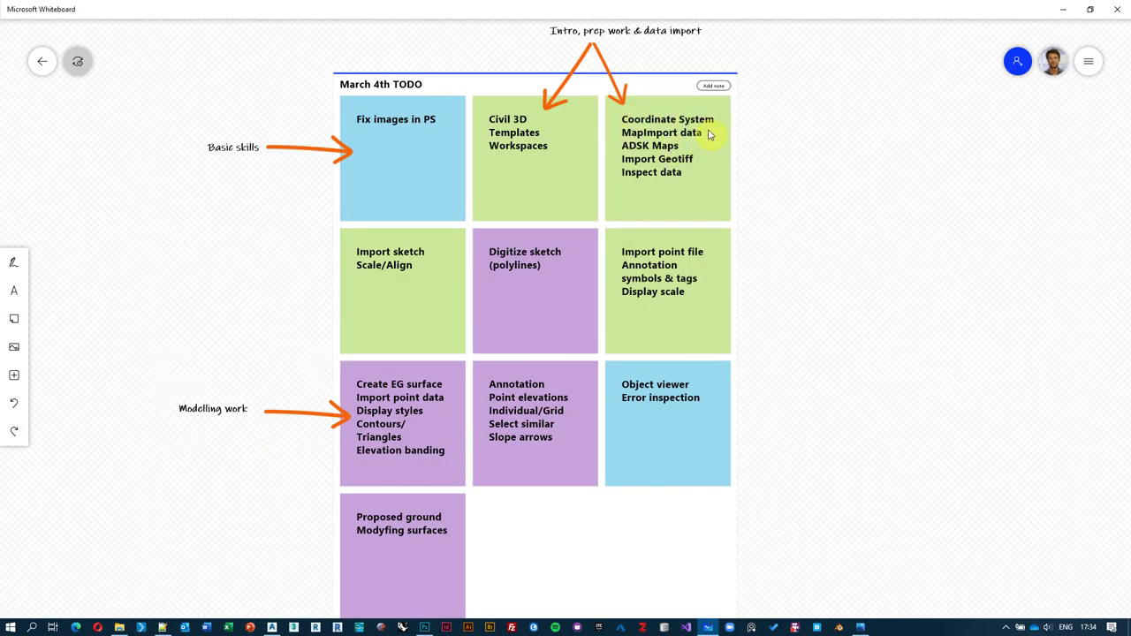
key(alt+Tab)
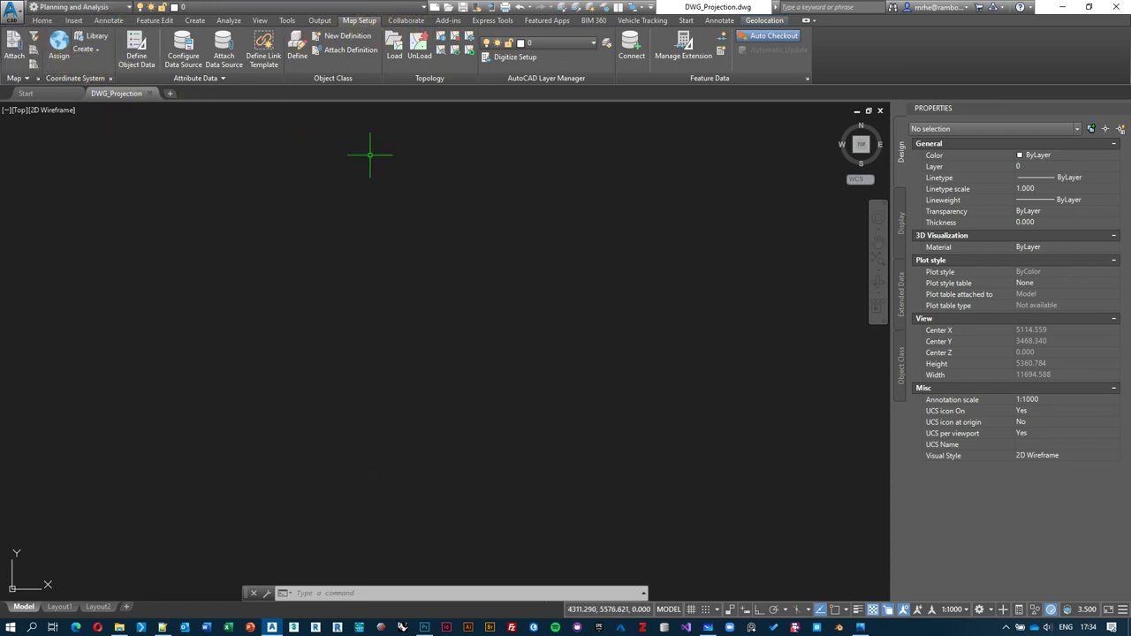
Step: Start a Map Import of the ESRI Shapefile Buildings.shp from Geodesign's Data folder
click(72, 20)
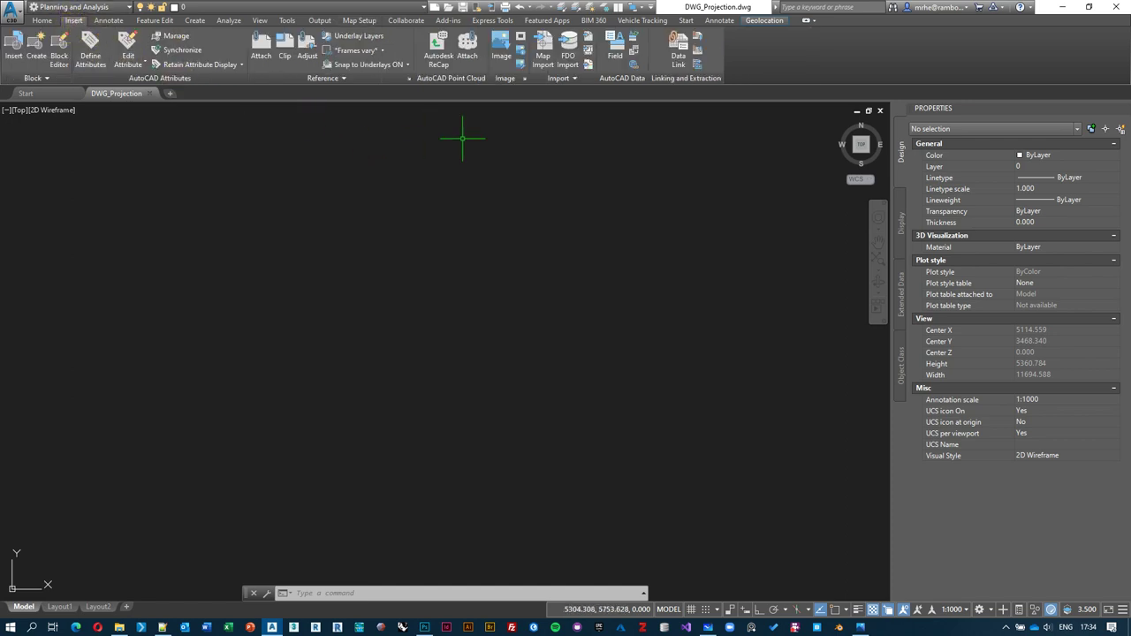
click(544, 55)
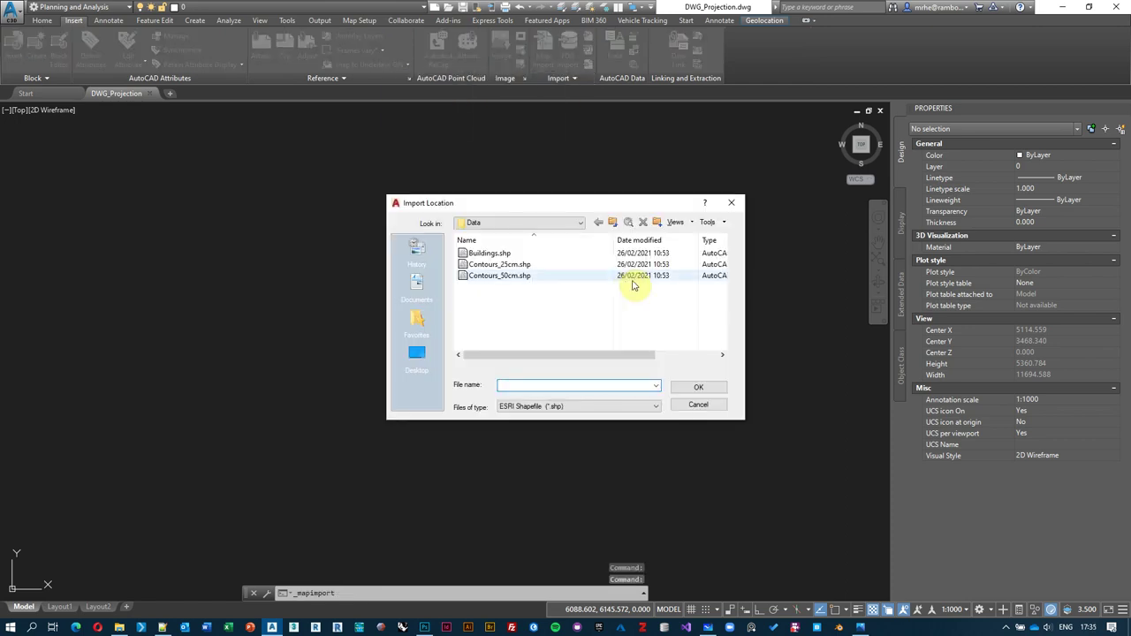
click(582, 226)
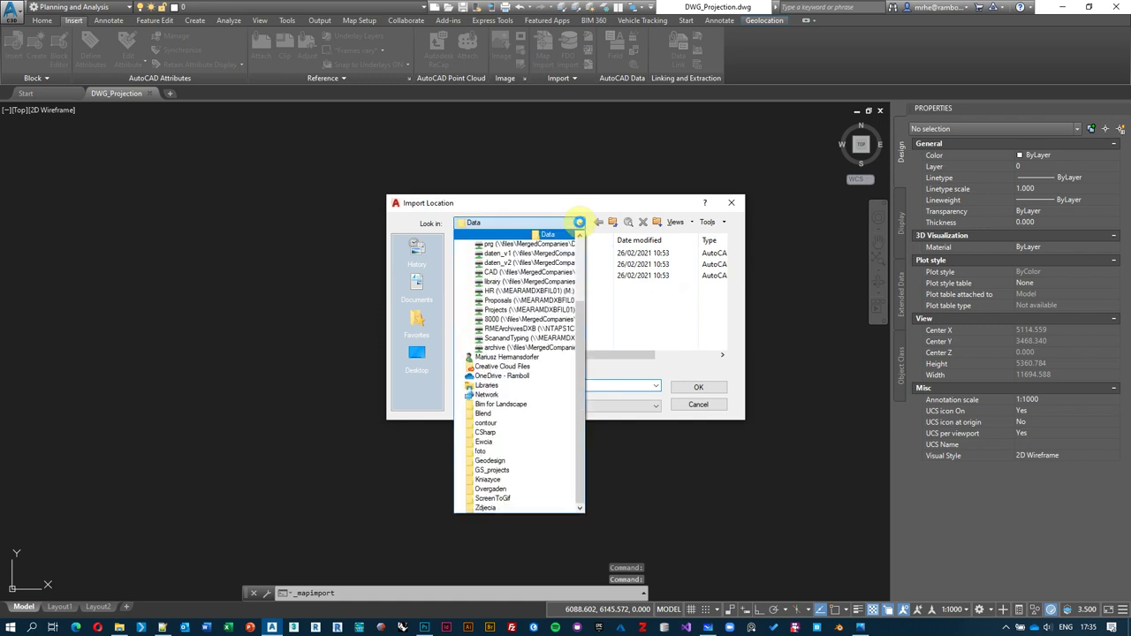
scroll(555, 270, up, 3)
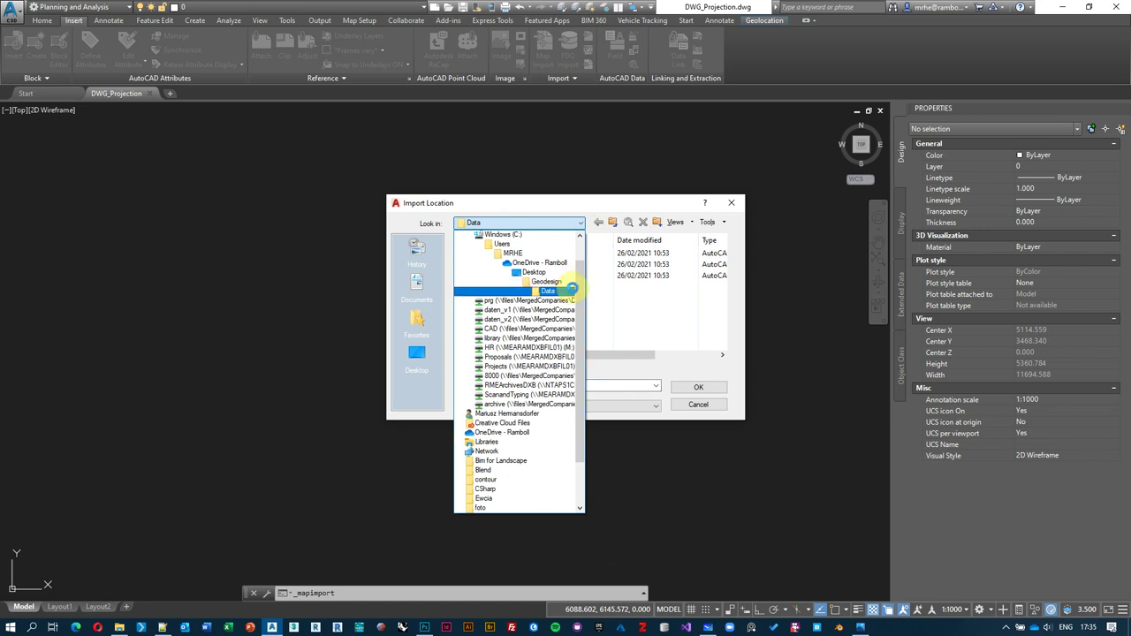
click(555, 290)
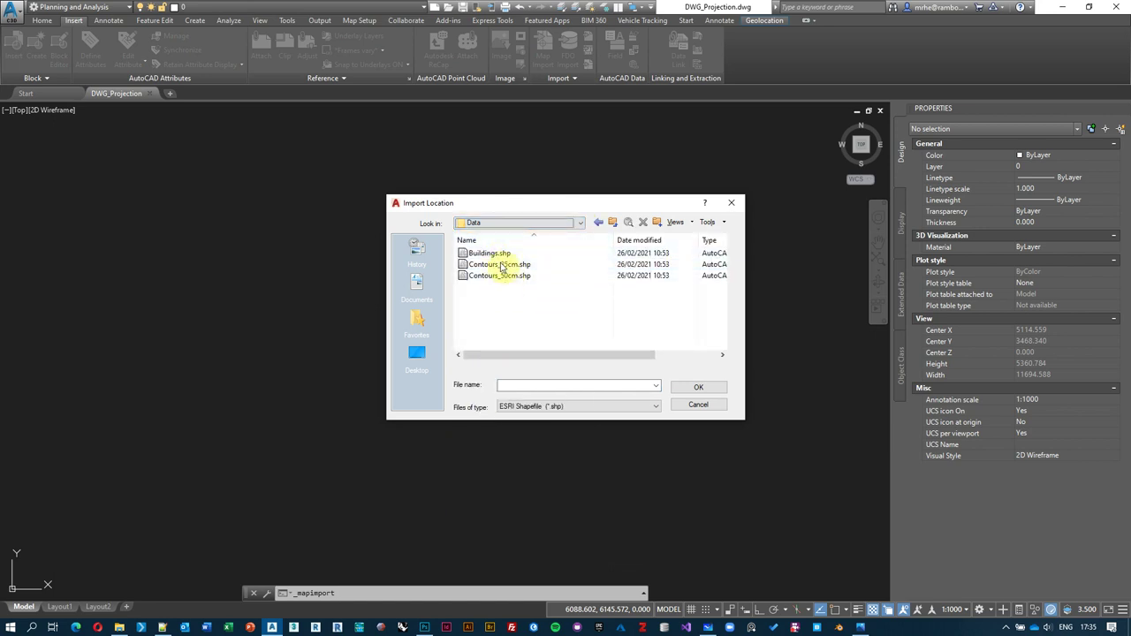
click(656, 406)
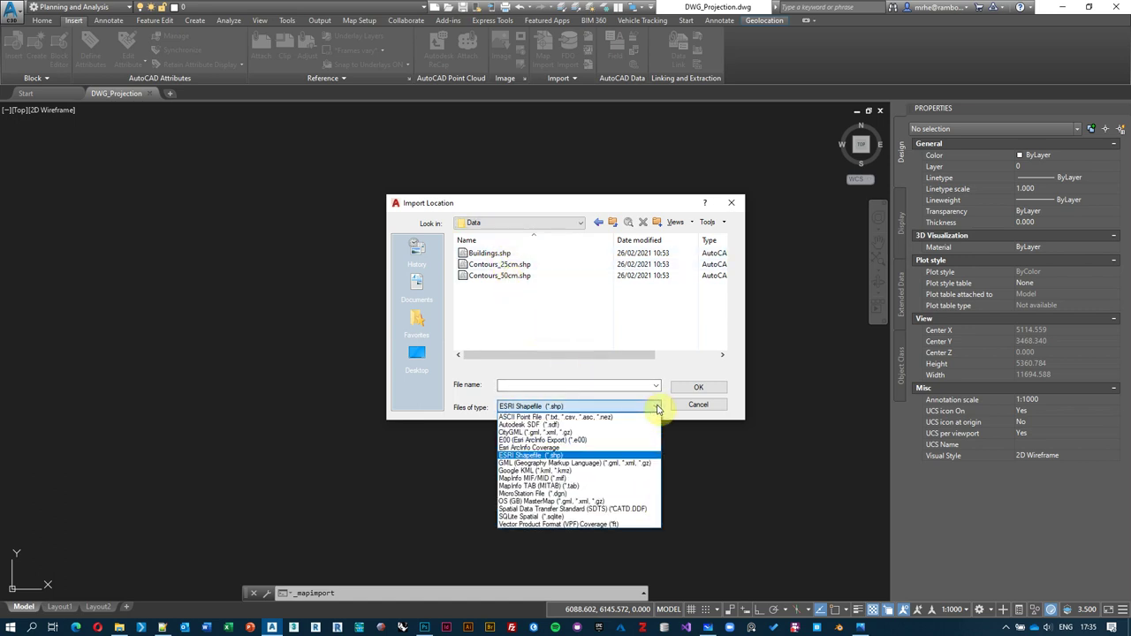
click(569, 455)
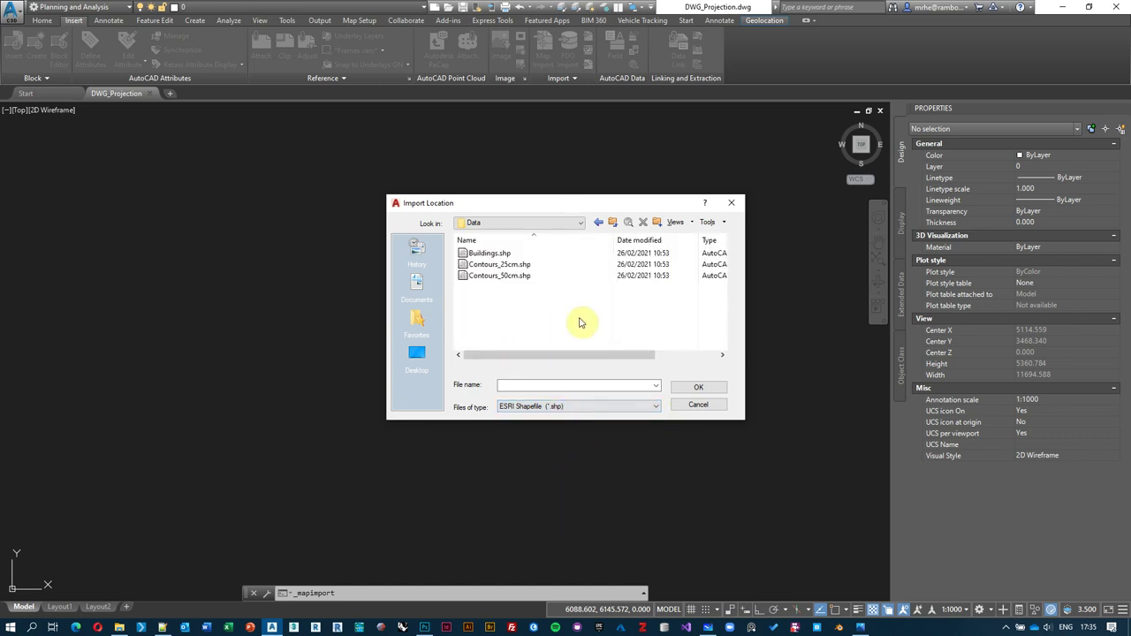
click(496, 254)
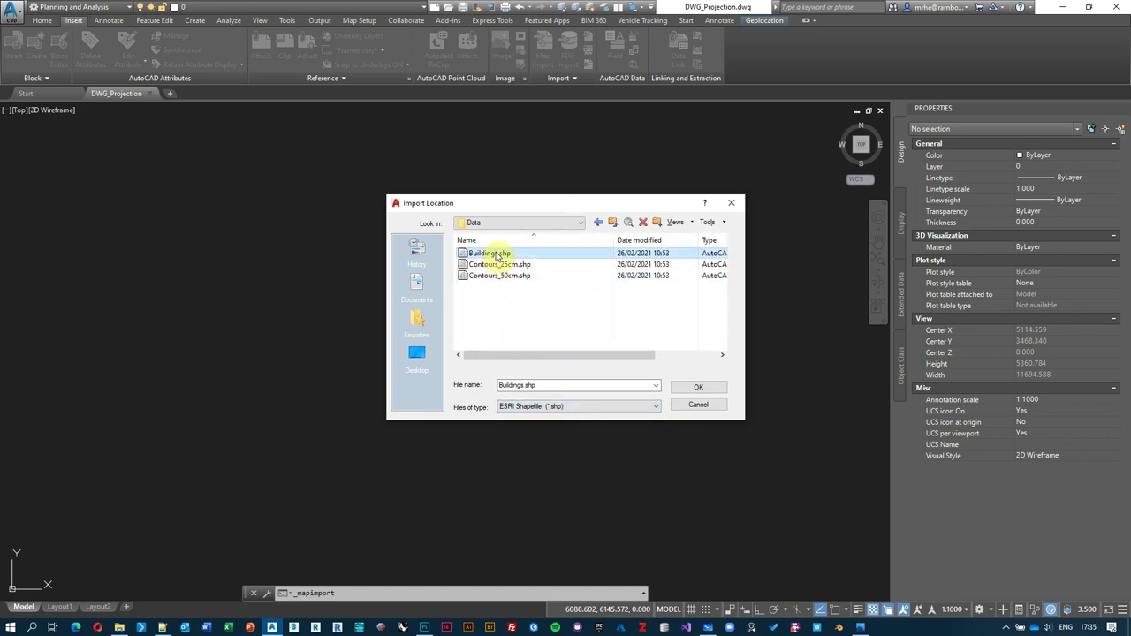
click(707, 386)
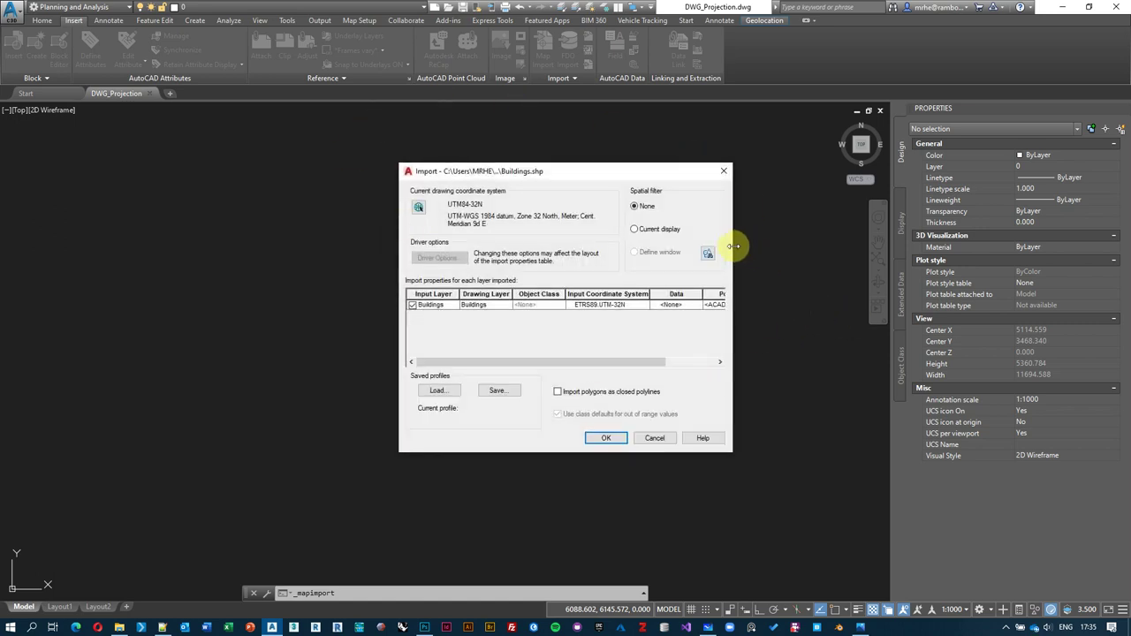
Step: Widen the import settings dialog and set the Buildings layer's attributes to create object data in the Buildings table
drag(734, 247, 833, 246)
drag(671, 173, 590, 172)
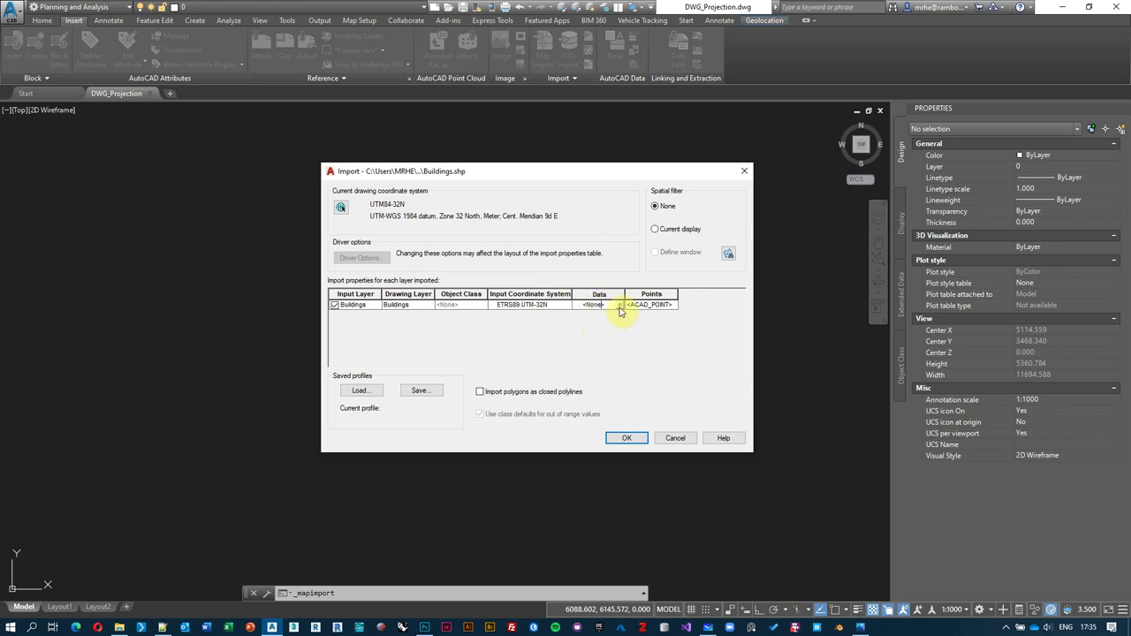
click(619, 305)
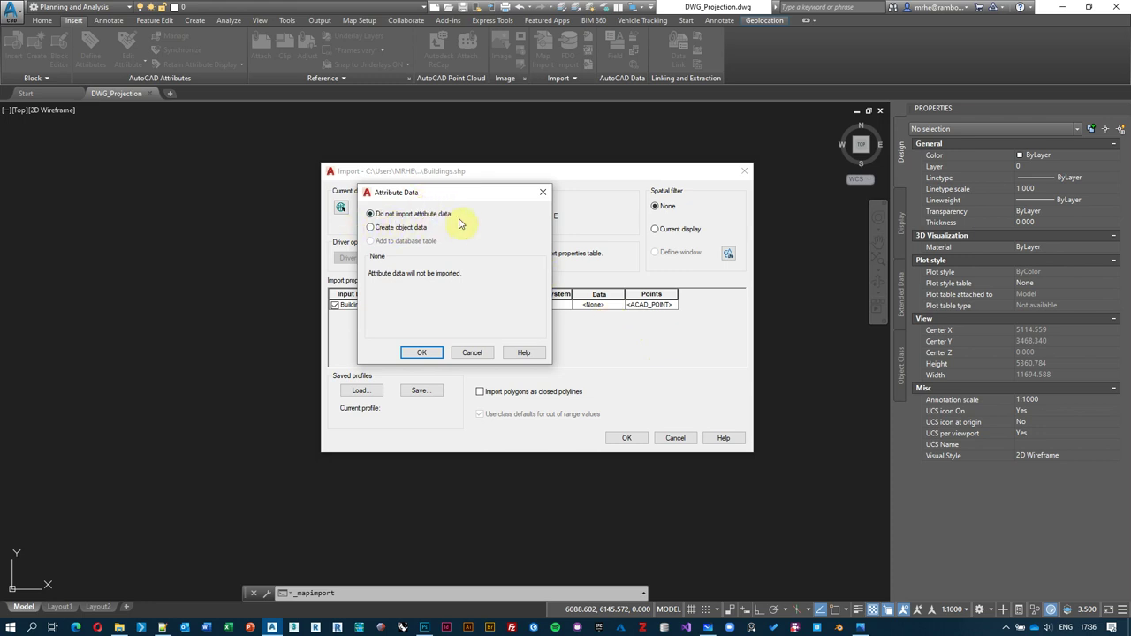
click(409, 231)
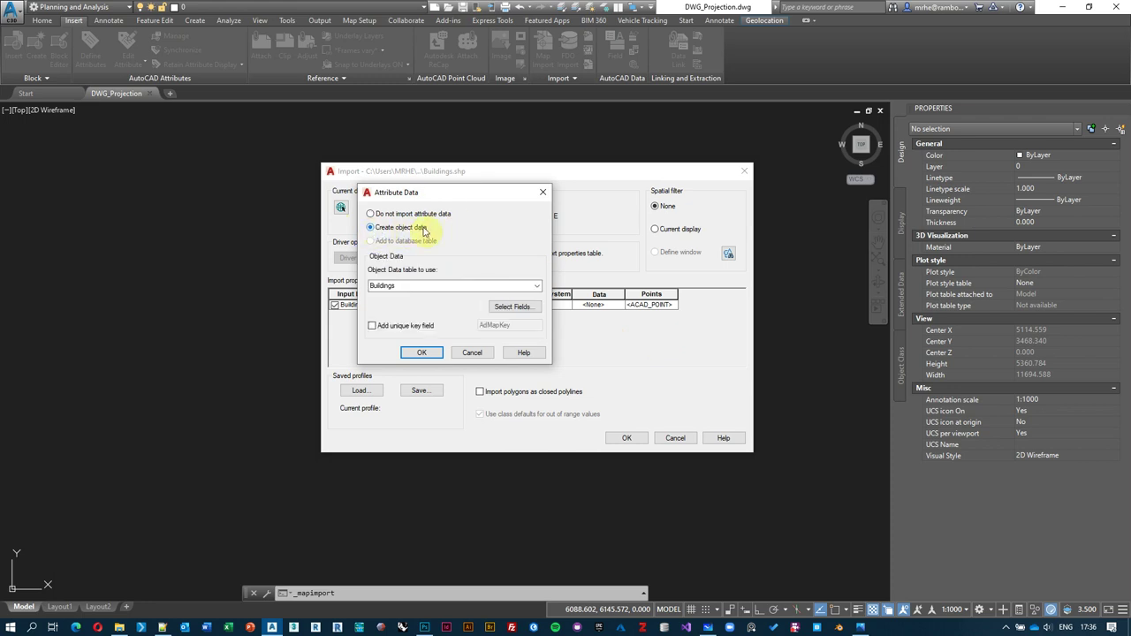
click(536, 285)
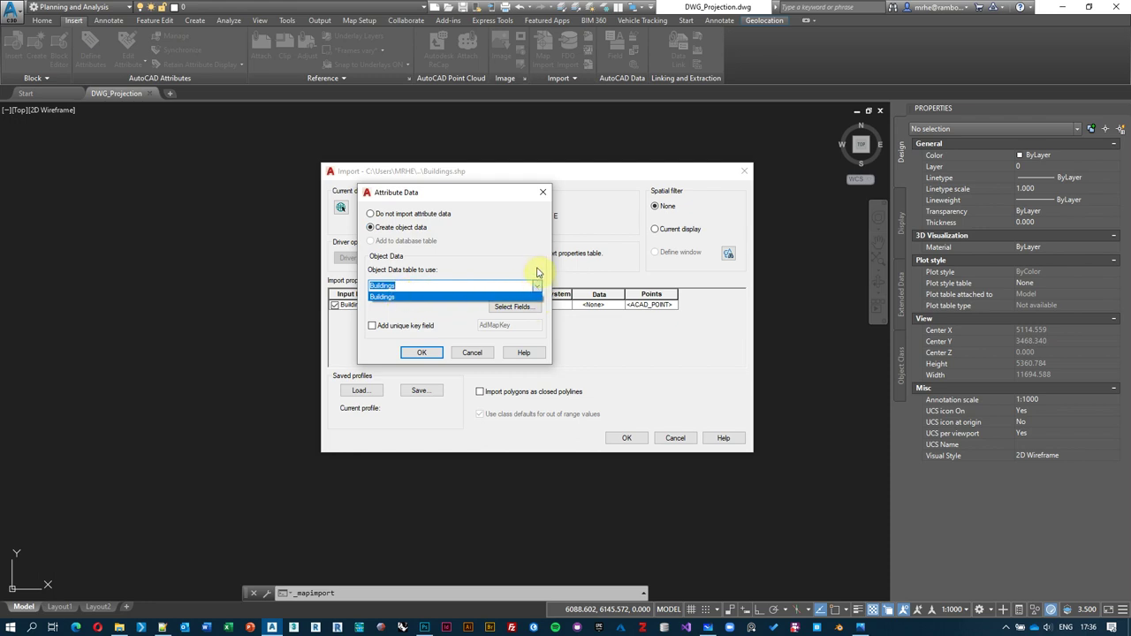
click(524, 292)
Step: Review the object data field mapping for the Buildings table and accept it with all input fields included
click(513, 307)
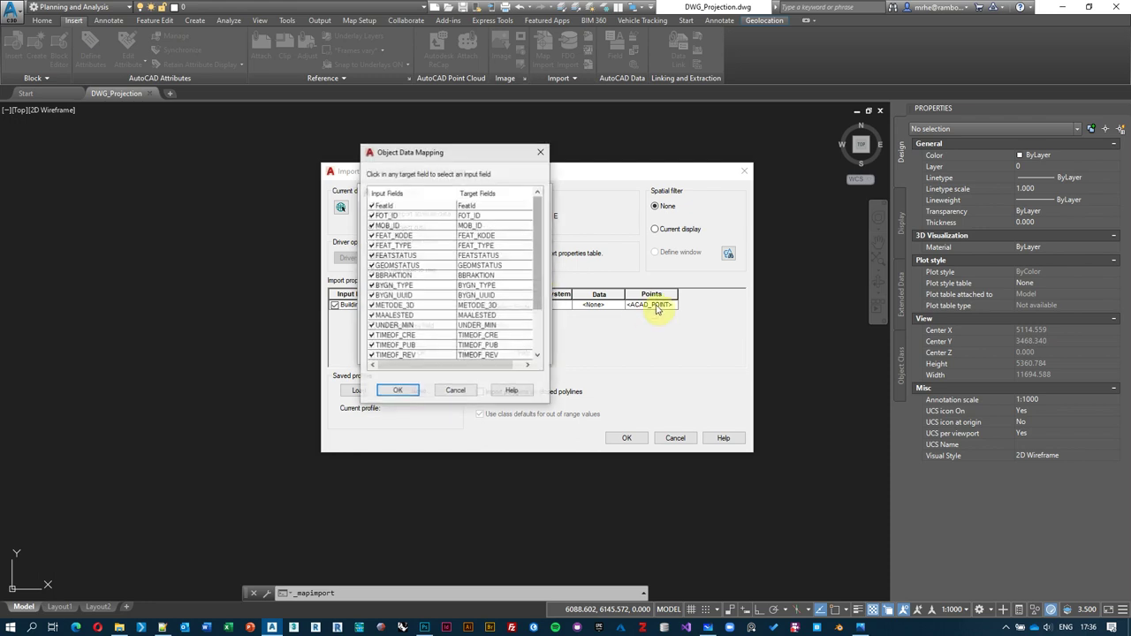
drag(533, 403, 517, 494)
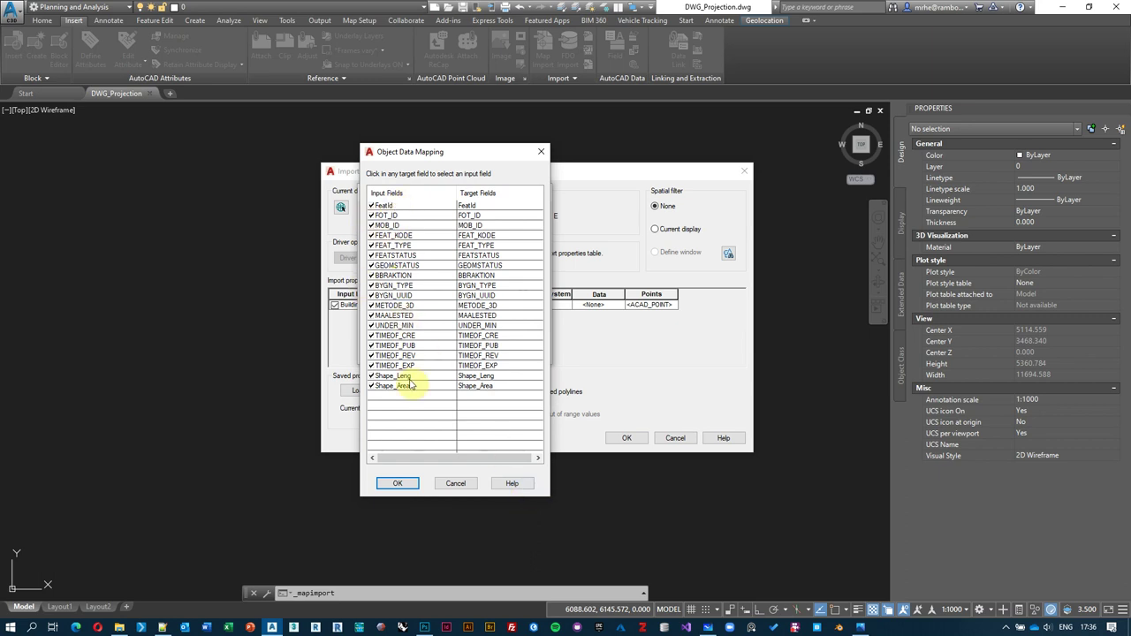
click(397, 487)
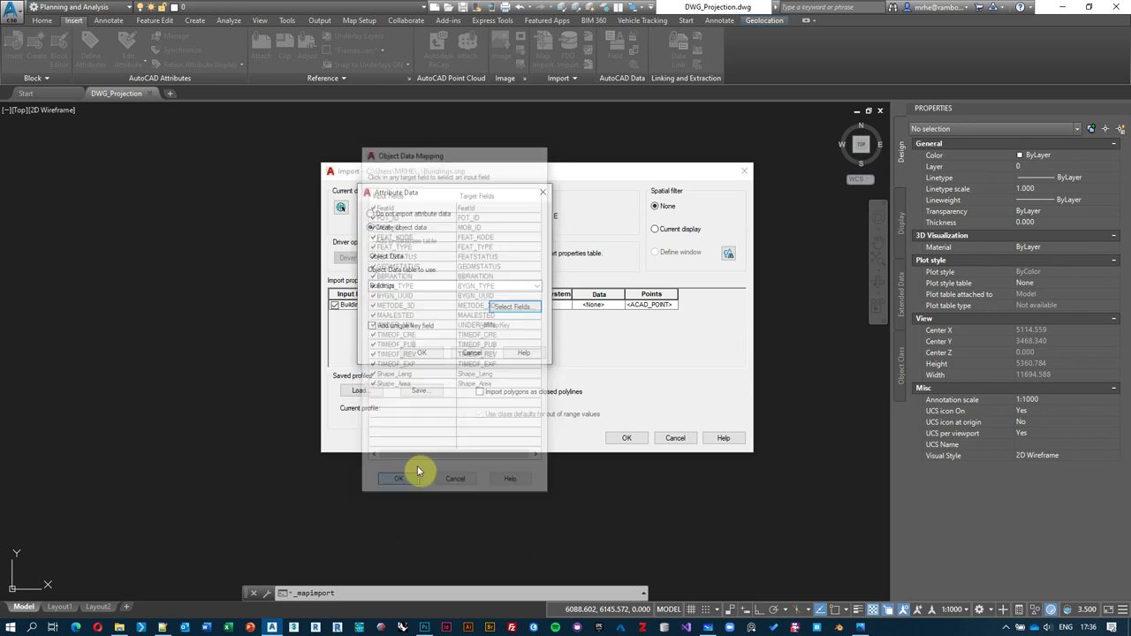
Step: Accept the Buildings attribute data settings and run the import into the drawing
click(423, 354)
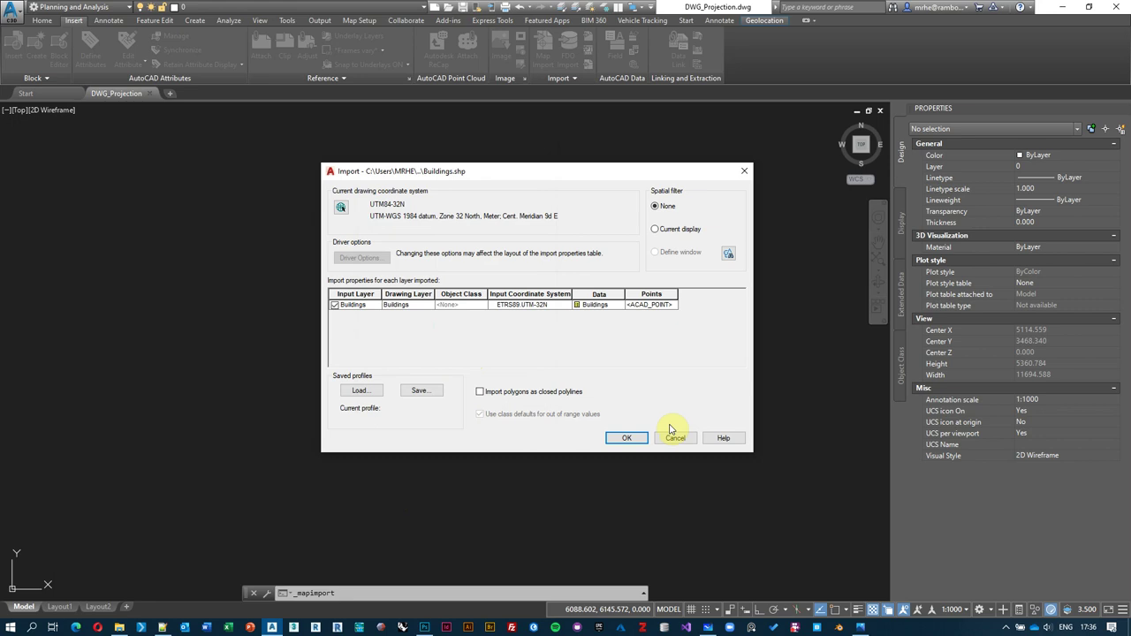
click(622, 440)
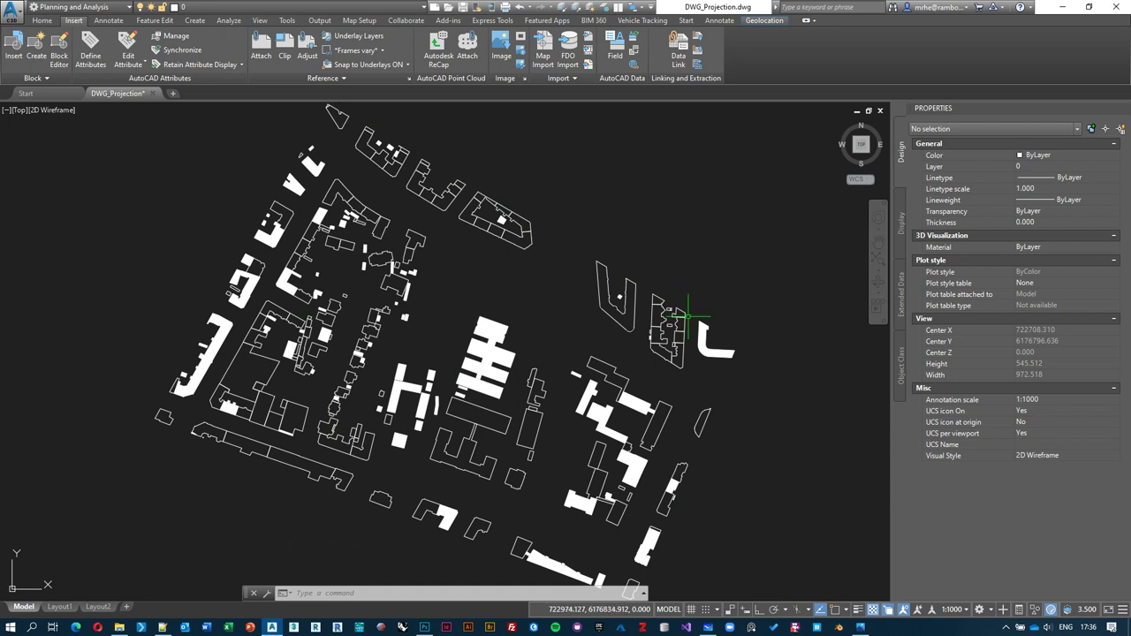
Step: Start a Map Import of the ESRI Shapefile Contours_25cm.shp from the Data folder
click(543, 55)
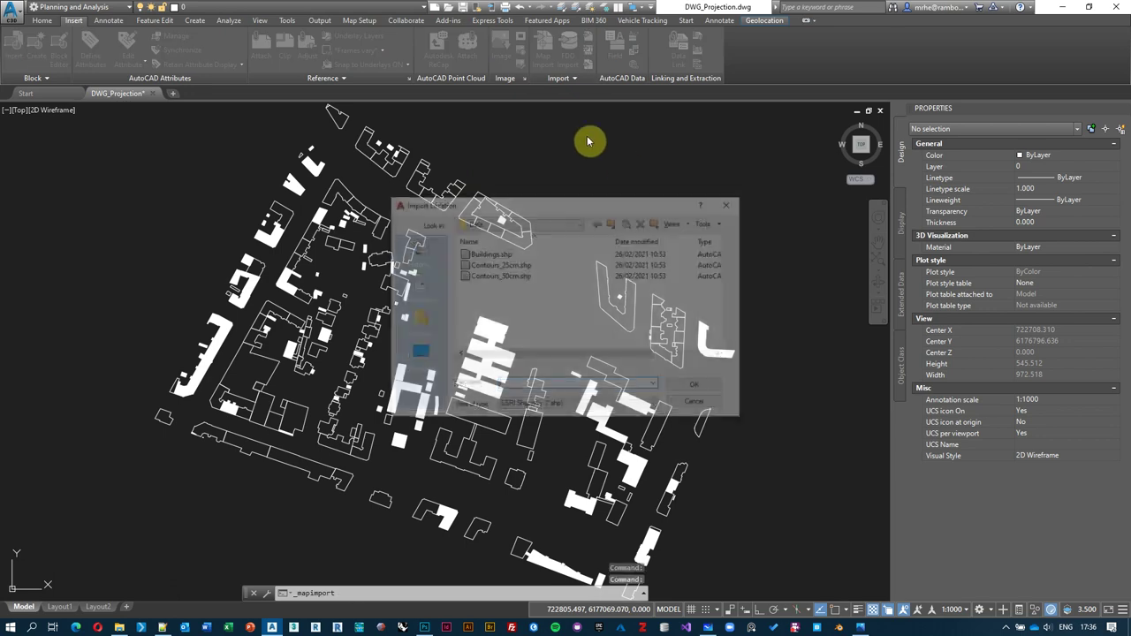
click(502, 264)
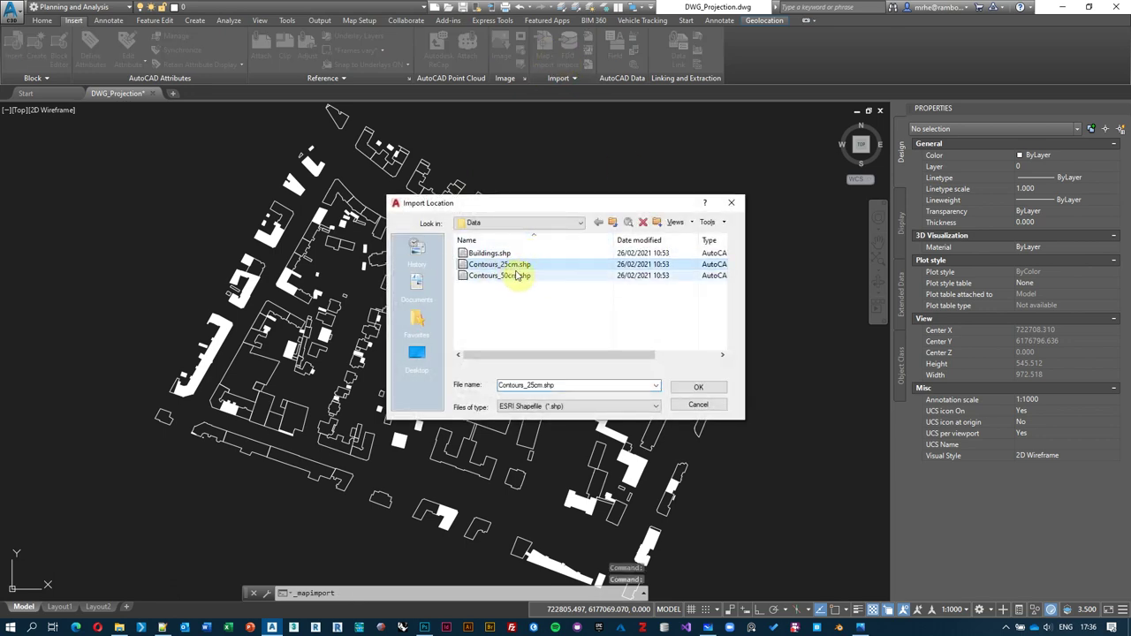
click(698, 388)
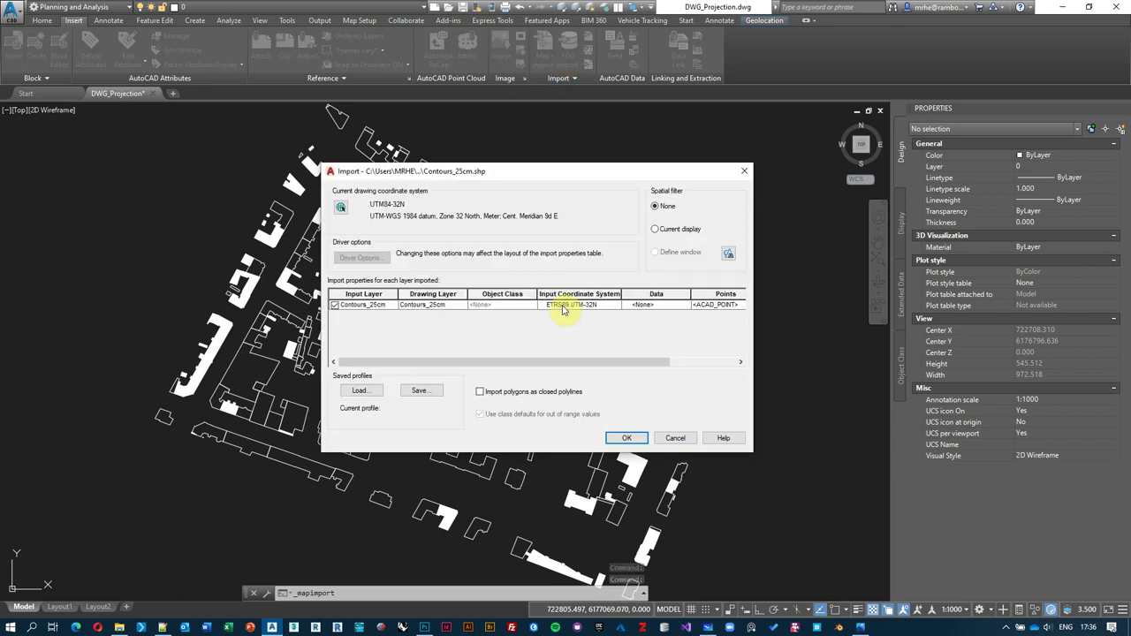
Step: Set the Contours_25cm layer's attributes to create object data in the Contours_25cm table, and run the import
click(666, 305)
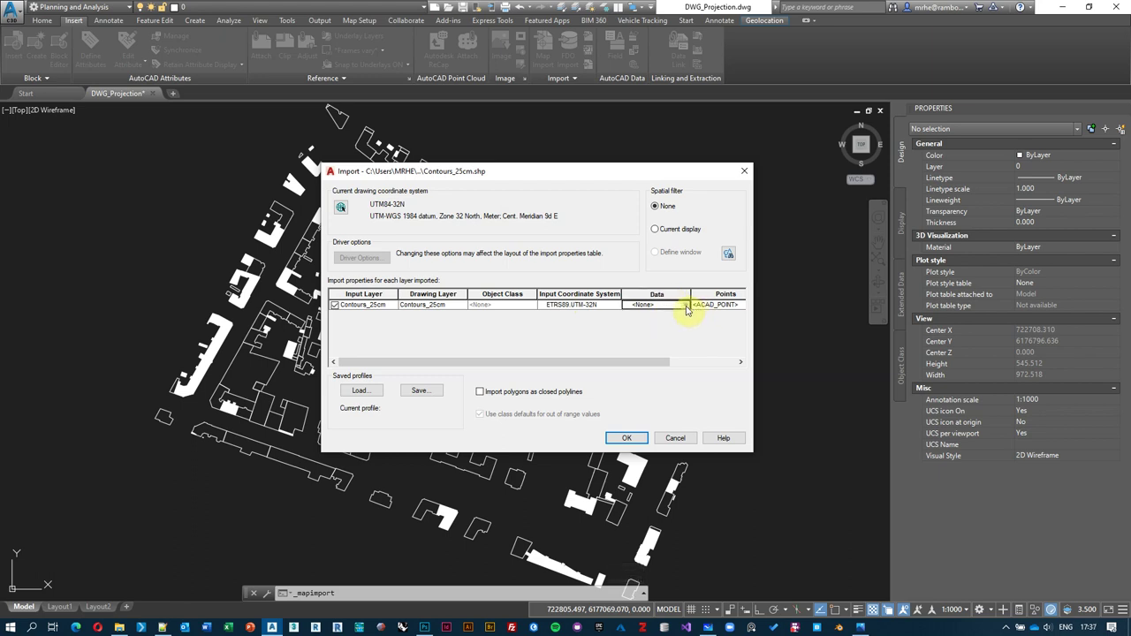
click(686, 305)
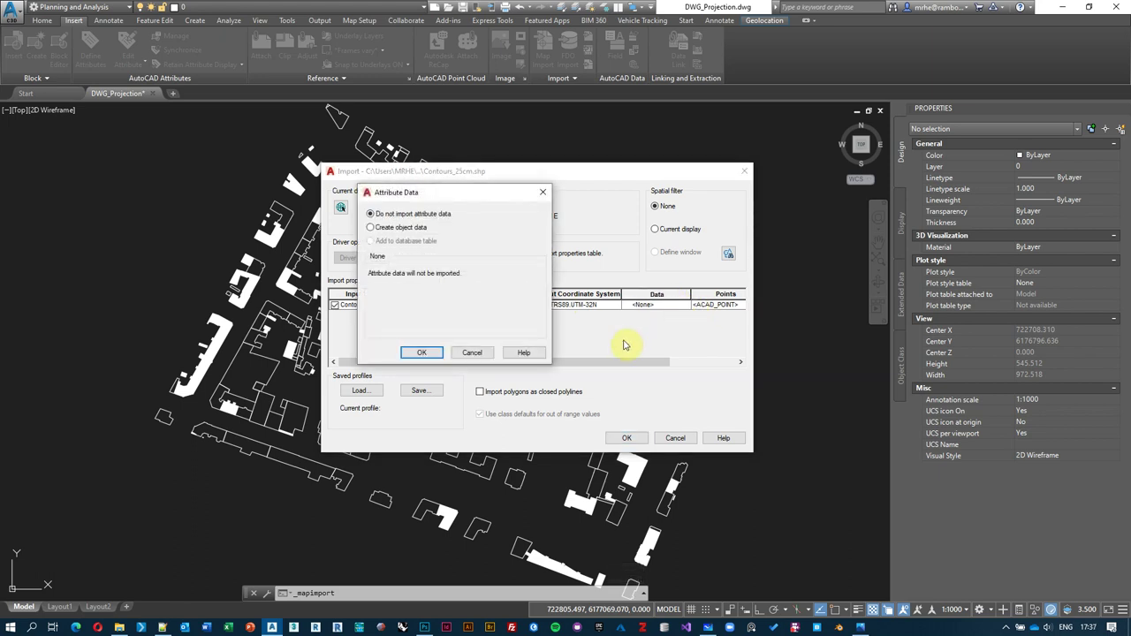
click(398, 228)
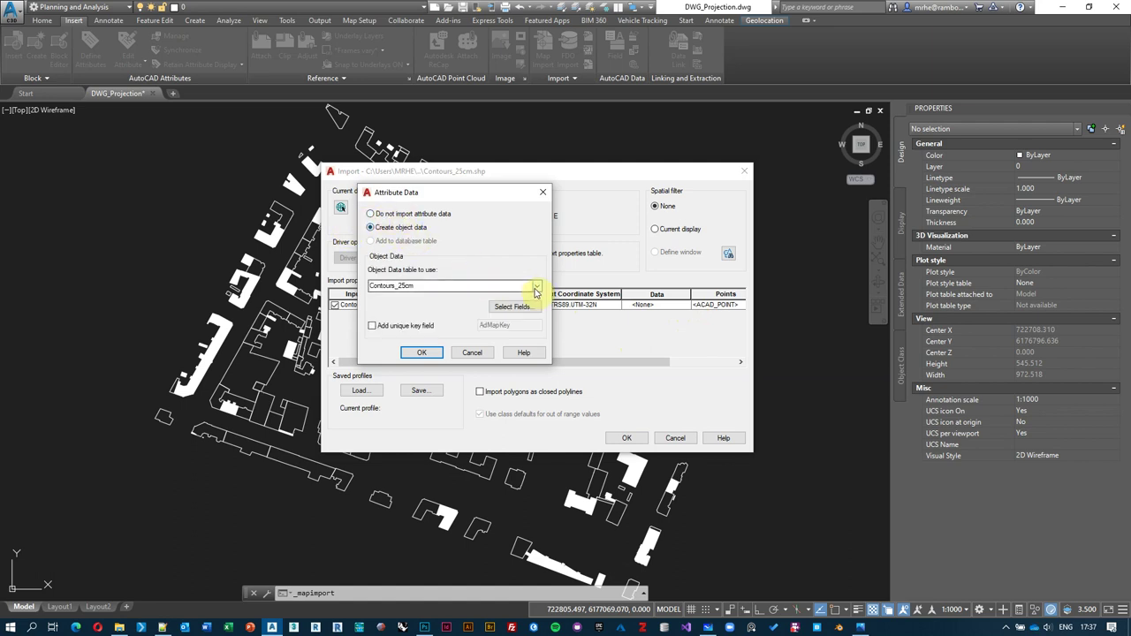
click(493, 286)
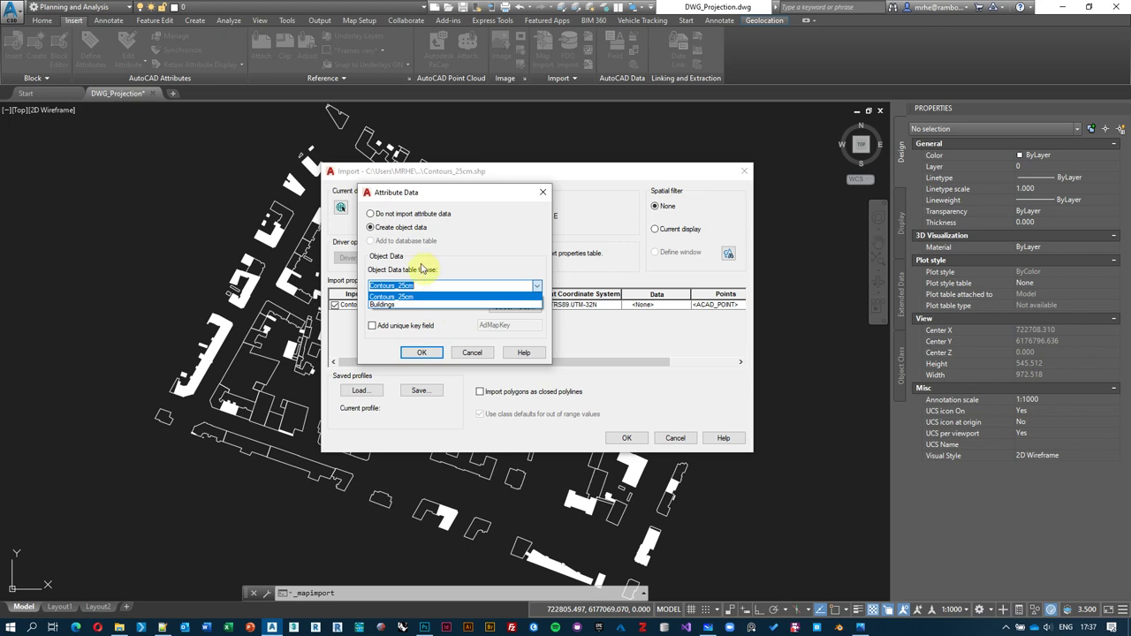
click(430, 298)
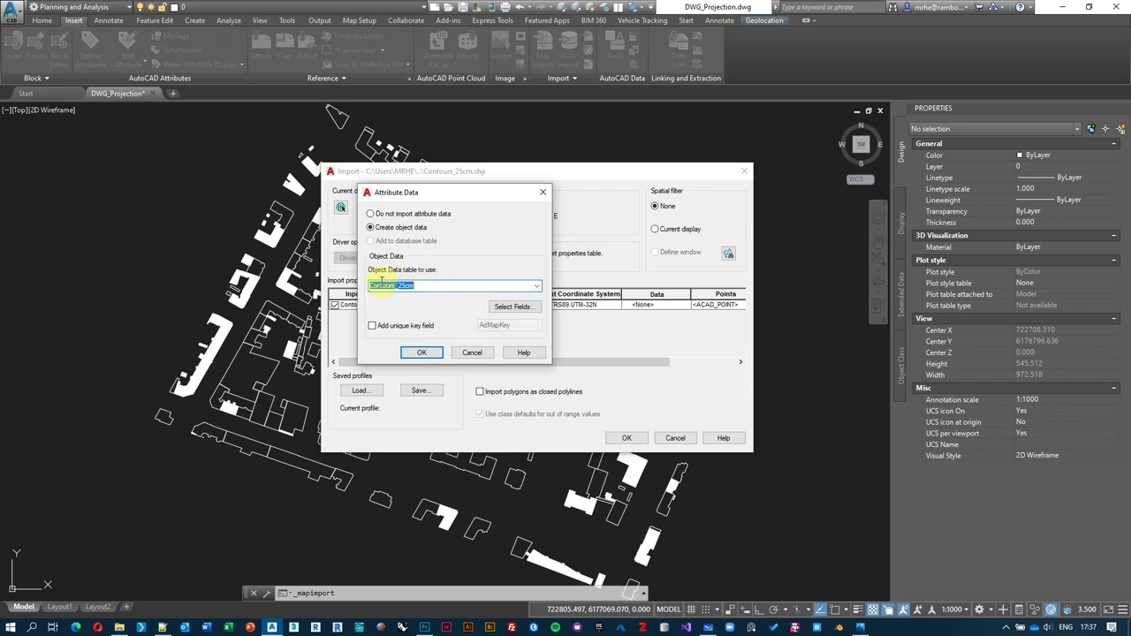
click(421, 353)
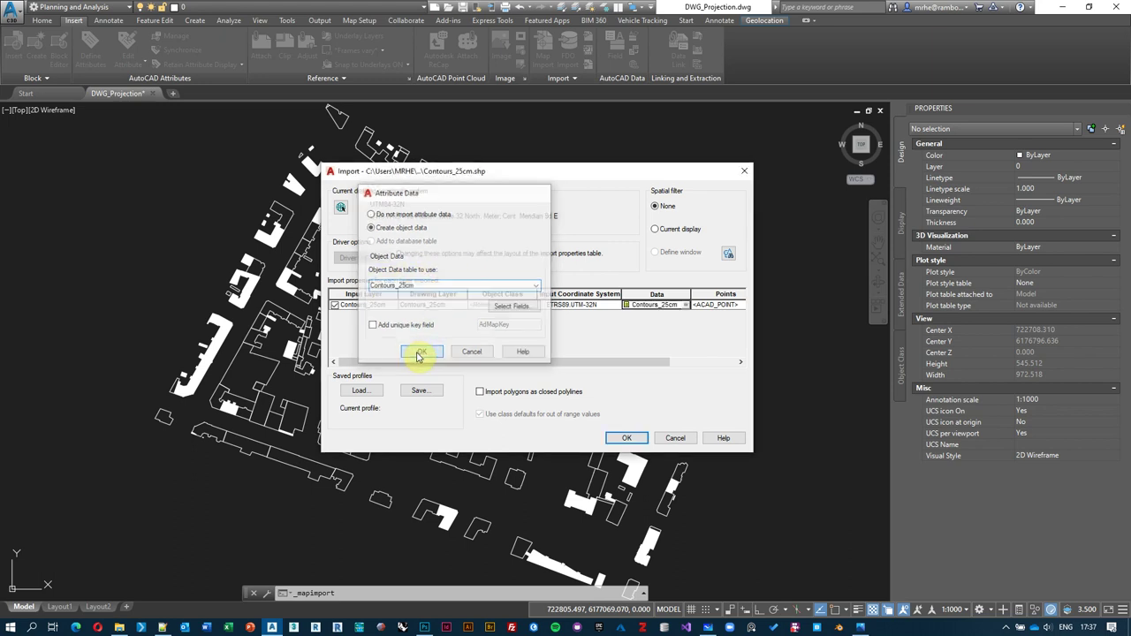
key(Return)
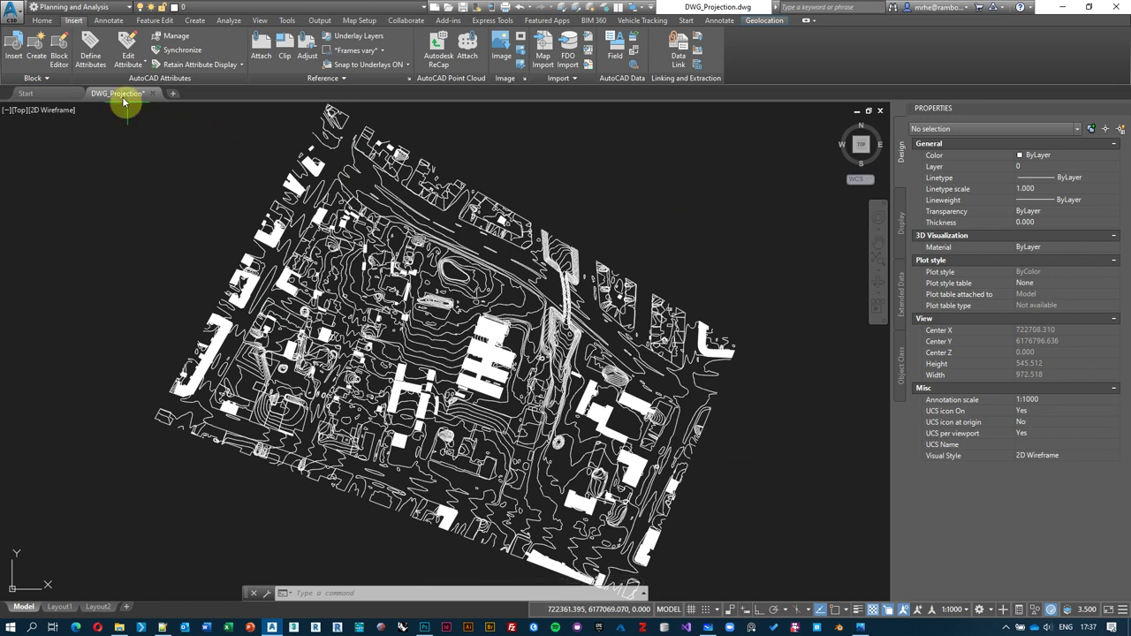
Step: Turn on the Map Aerial online map behind the imported buildings and contours
click(363, 28)
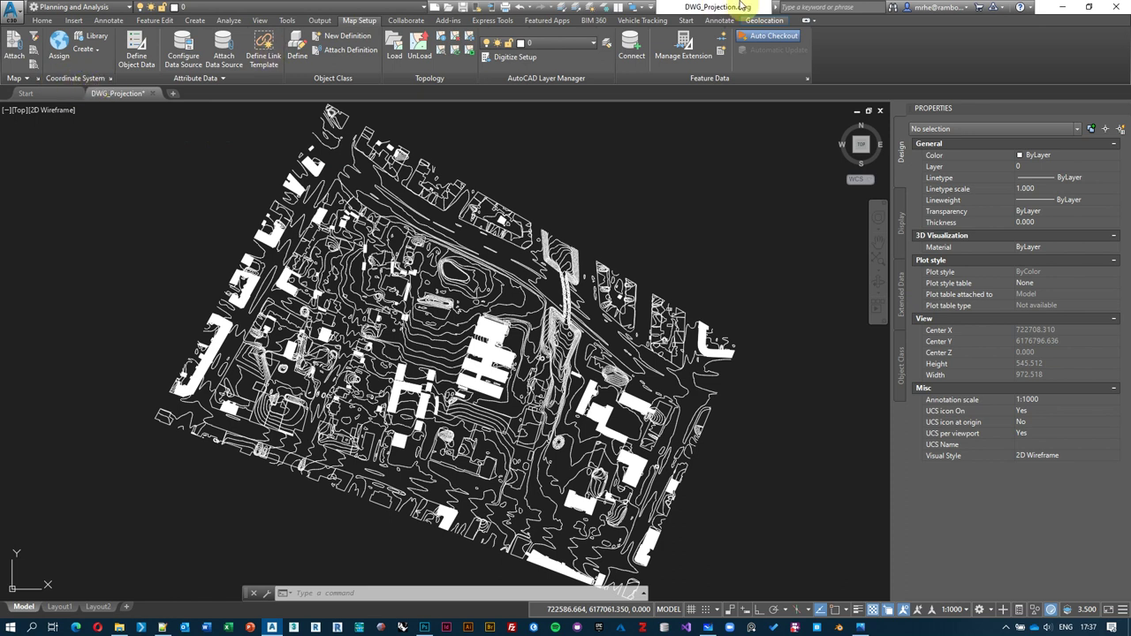
click(764, 21)
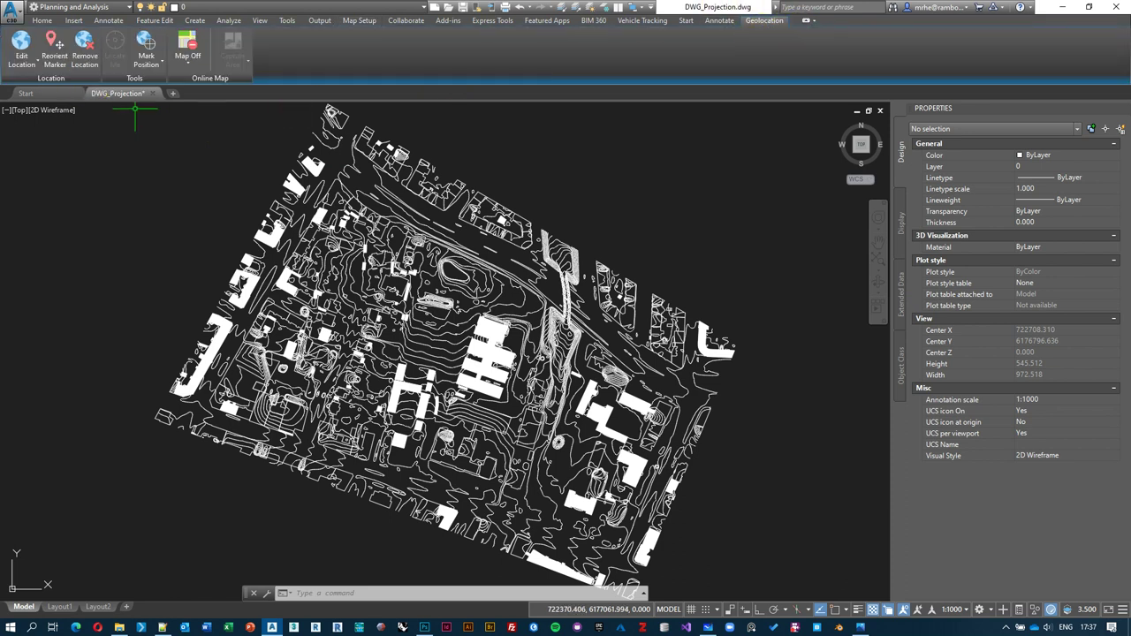
click(186, 63)
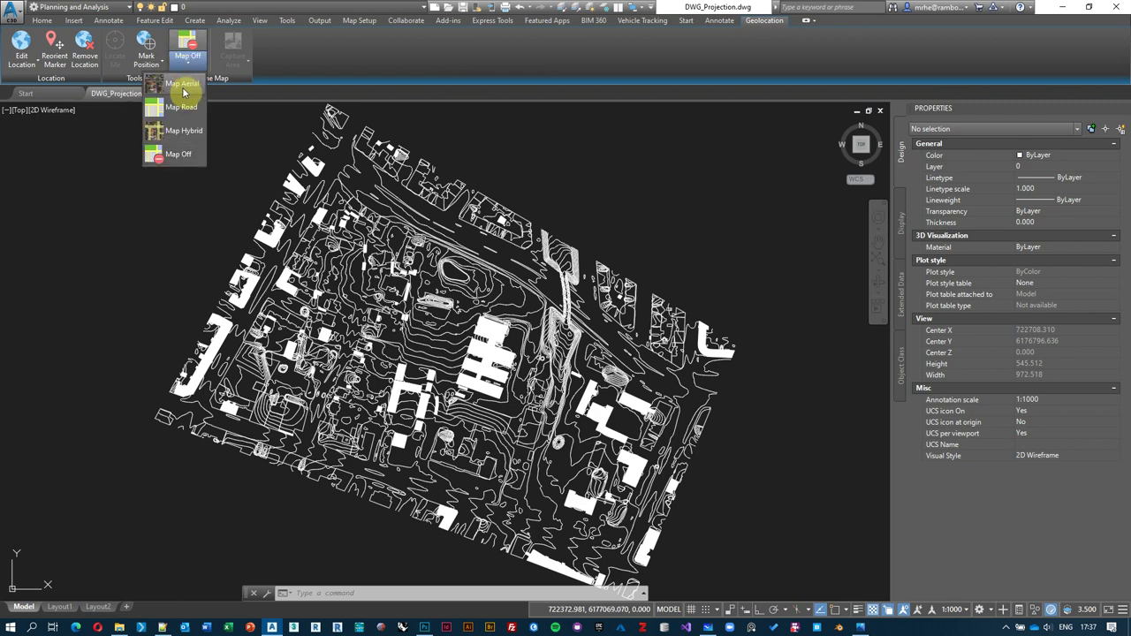
click(183, 84)
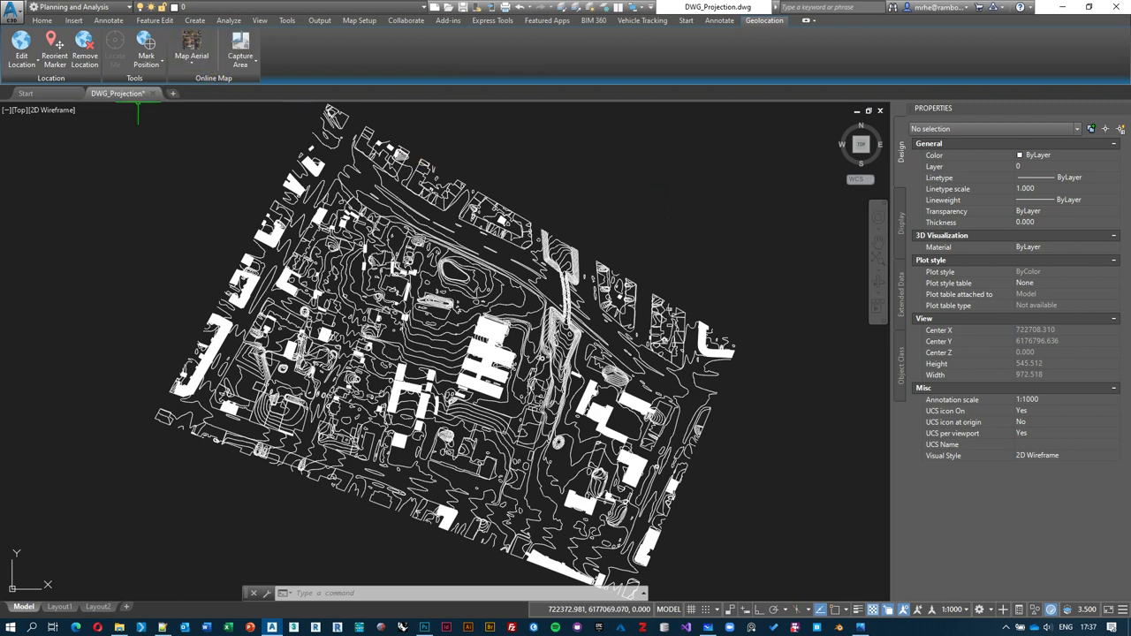
Step: Examine where the imported site lies on the aerial map, from the surrounding city out to the whole UTM zone and back
scroll(645, 237, down, 5)
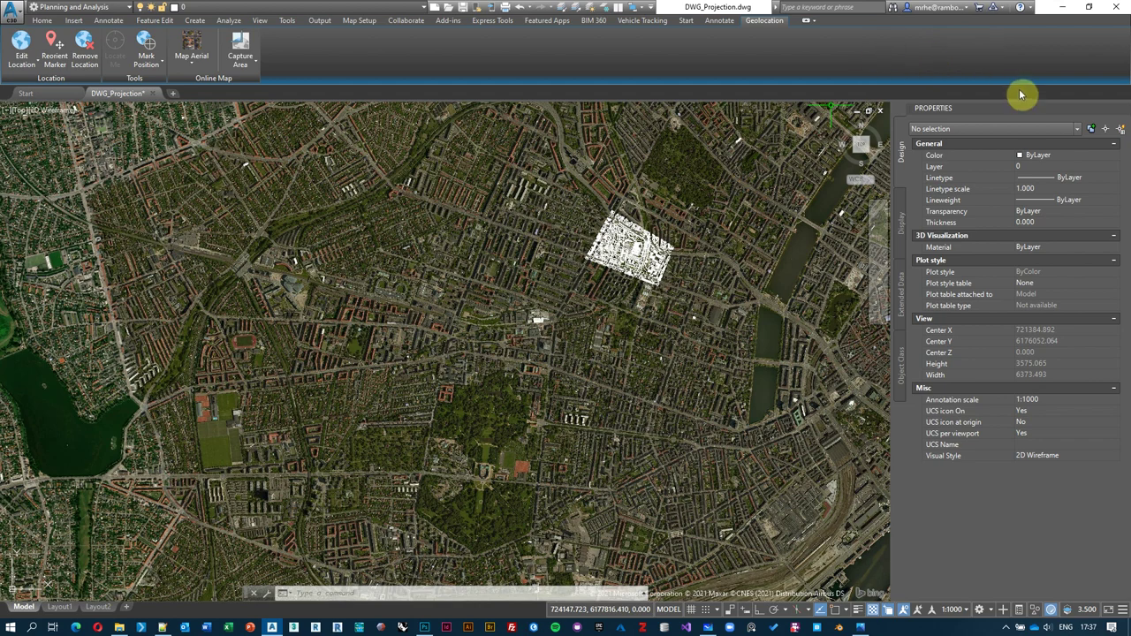
scroll(668, 247, up, 2)
scroll(668, 248, up, 2)
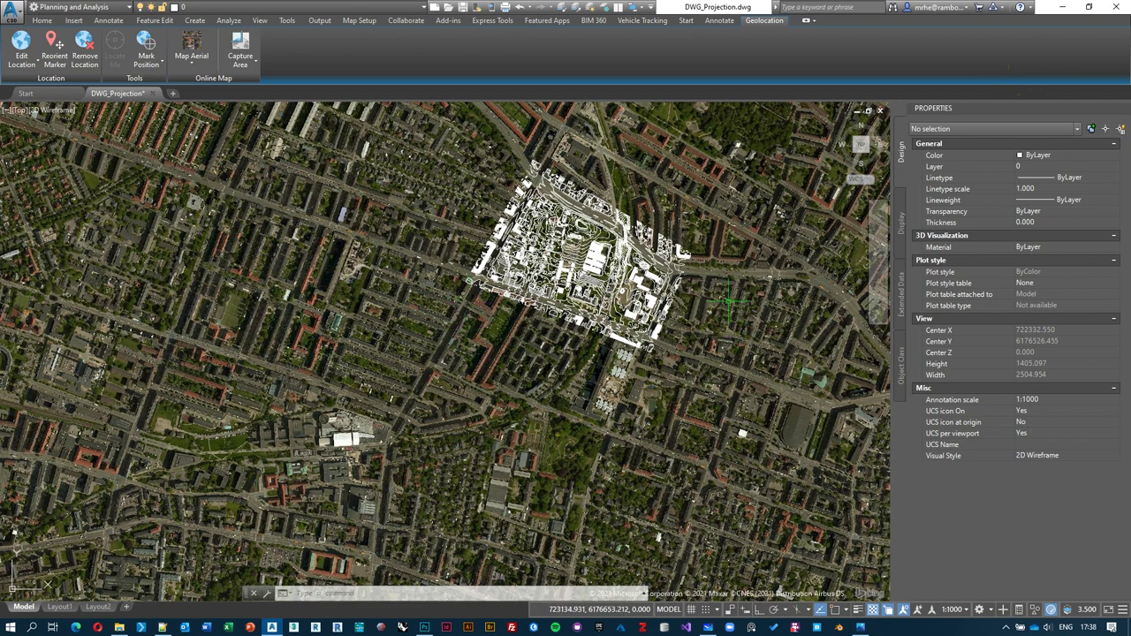
middle_drag(727, 302, 686, 317)
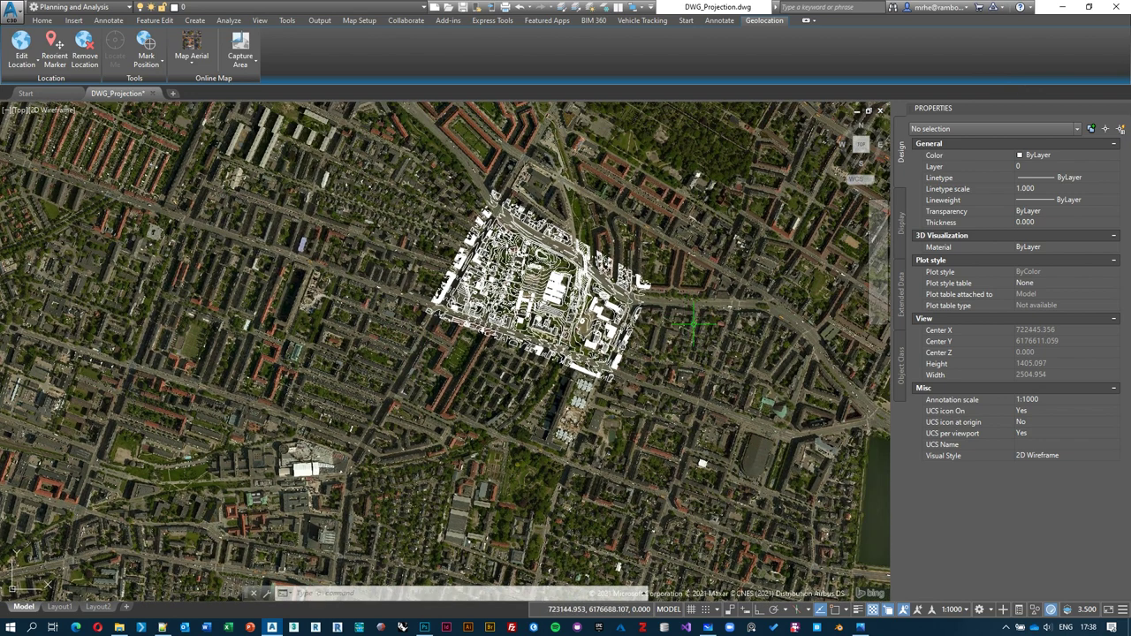
scroll(424, 411, down, 15)
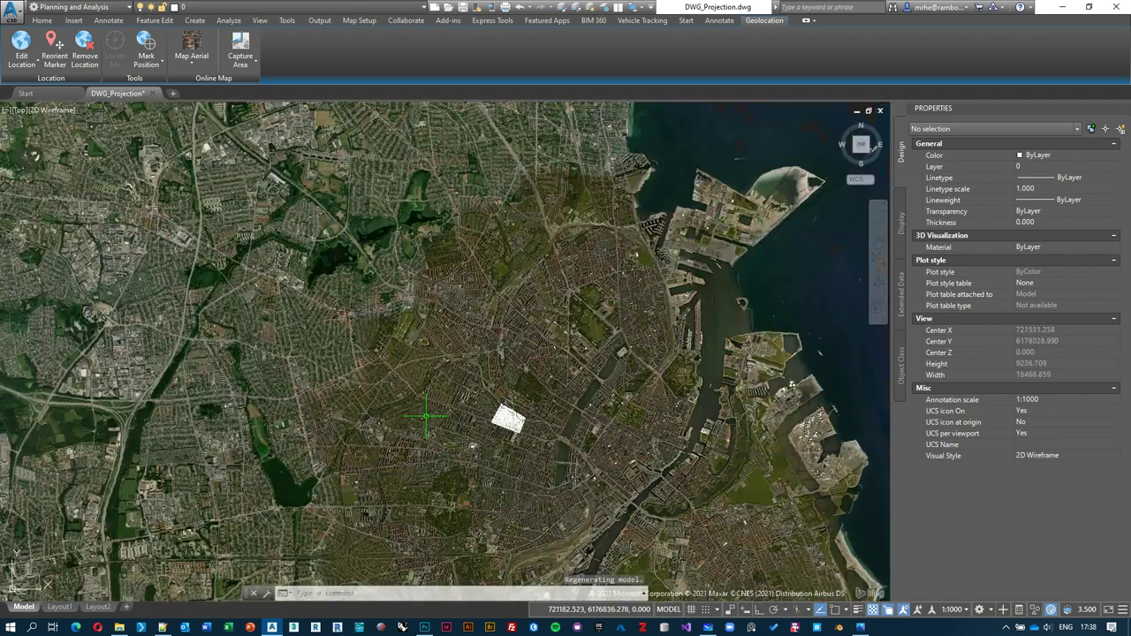
scroll(406, 352, down, 8)
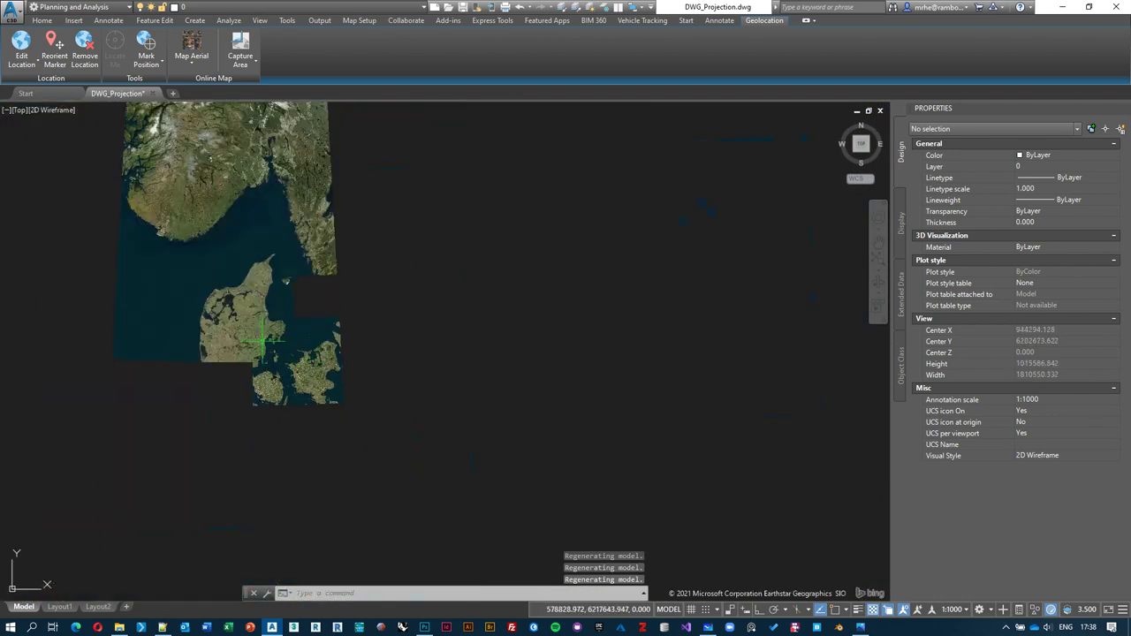
scroll(415, 314, down, 2)
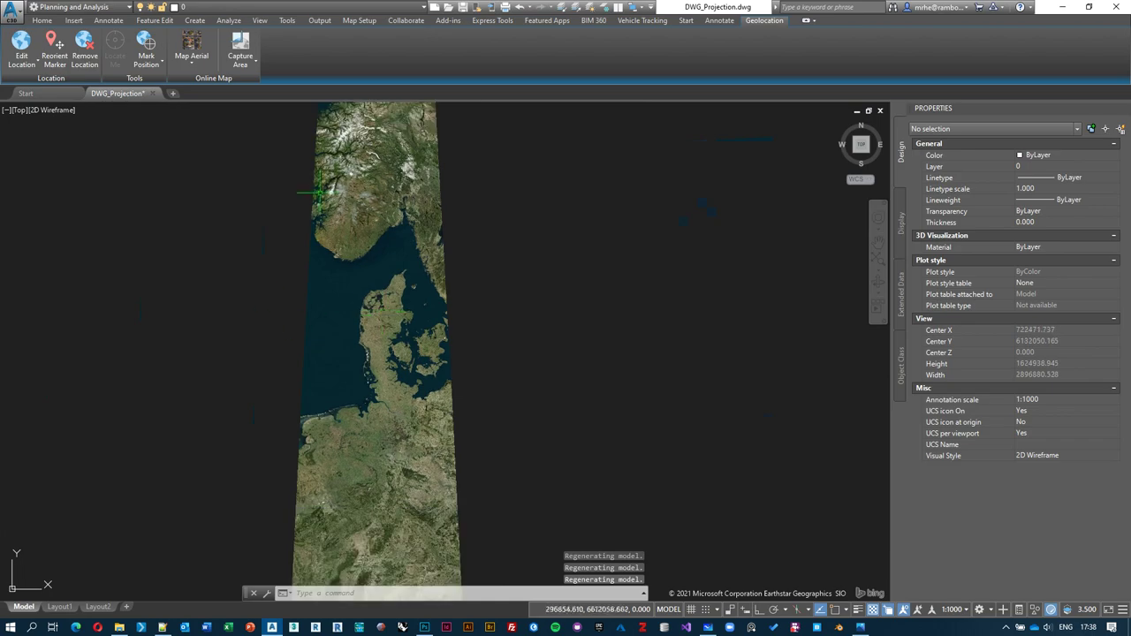
scroll(457, 348, up, 10)
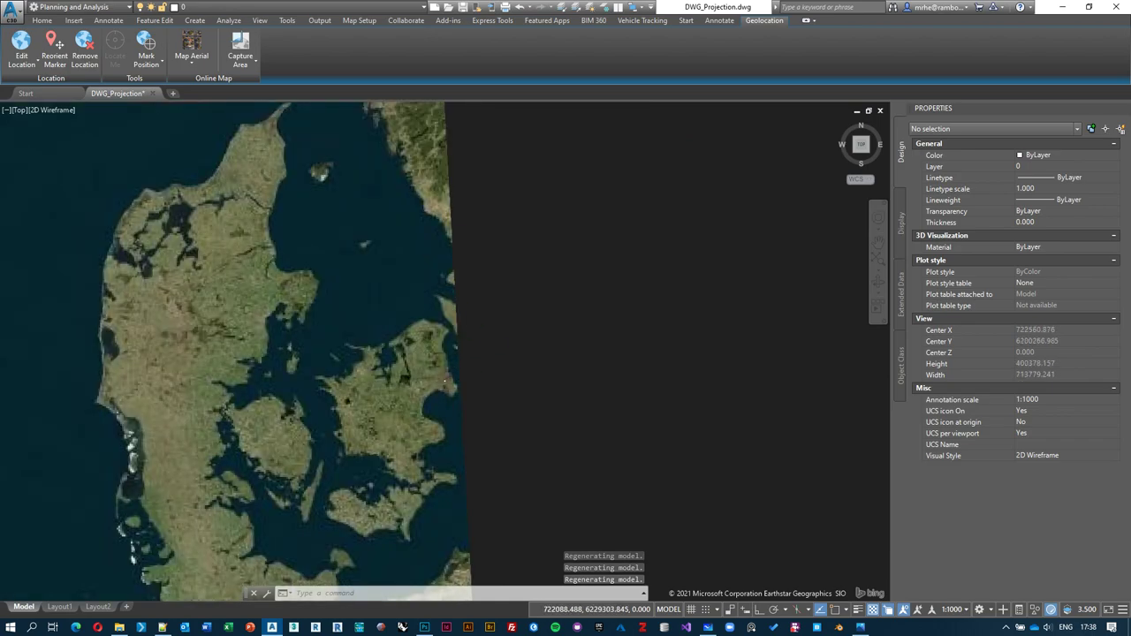
scroll(453, 293, up, 20)
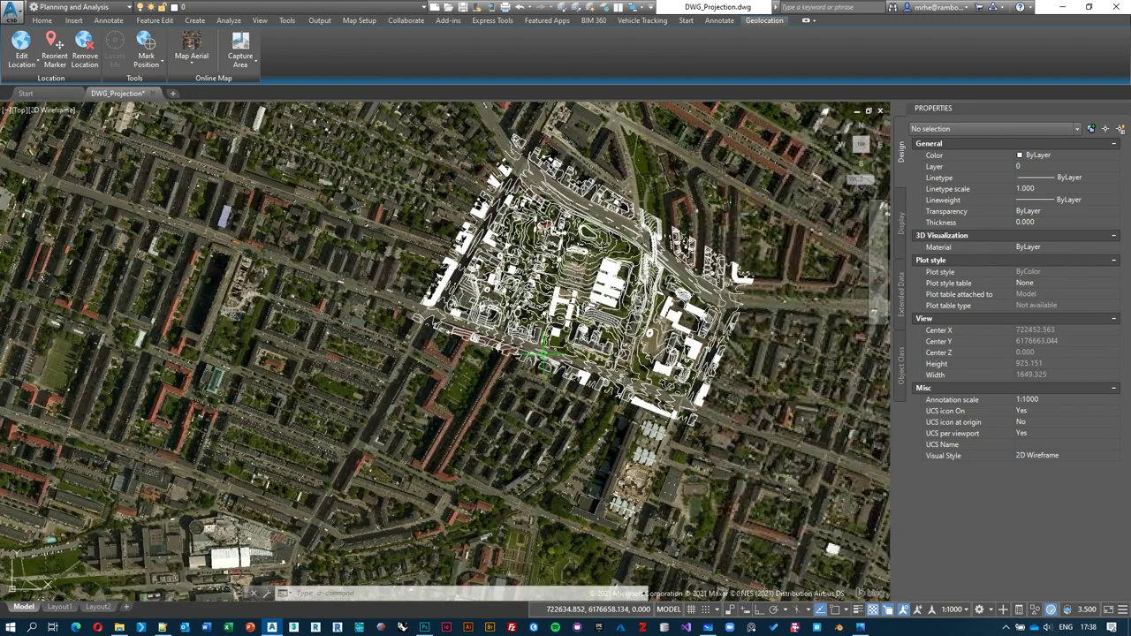
middle_drag(541, 357, 485, 381)
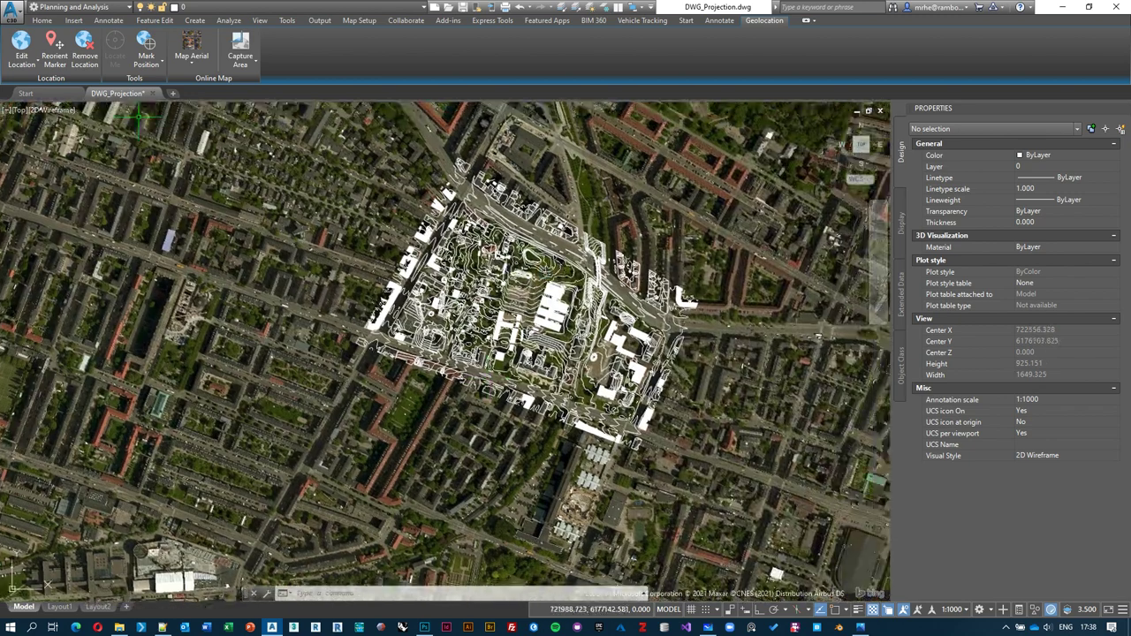
Step: Switch the online map to Map Road to view the streets around the site, and return it to Map Aerial
click(190, 58)
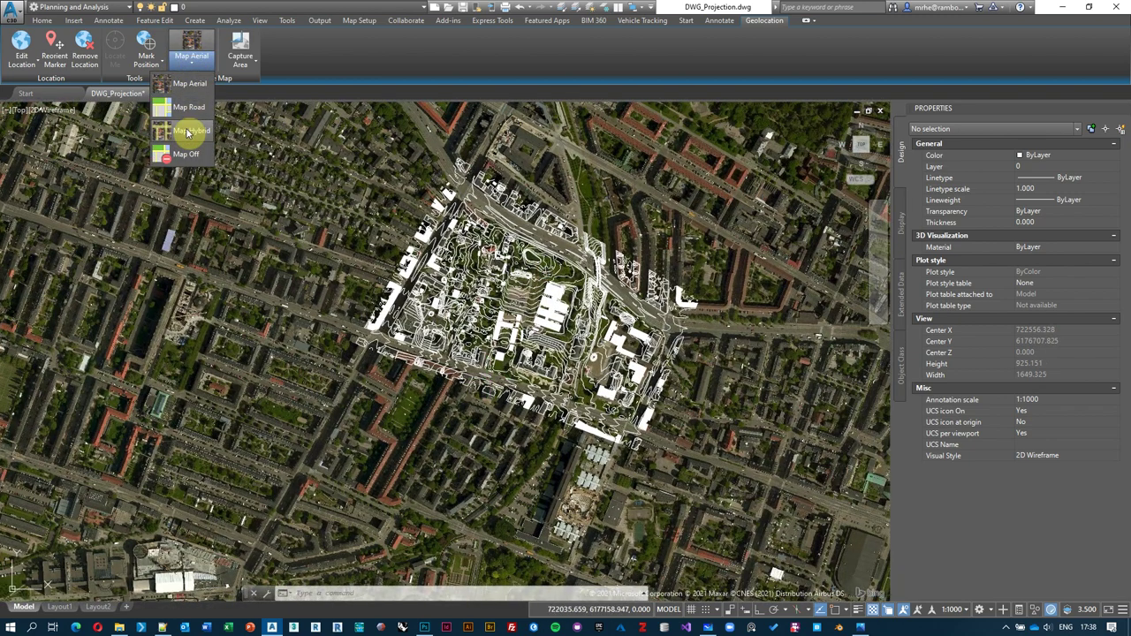
click(190, 107)
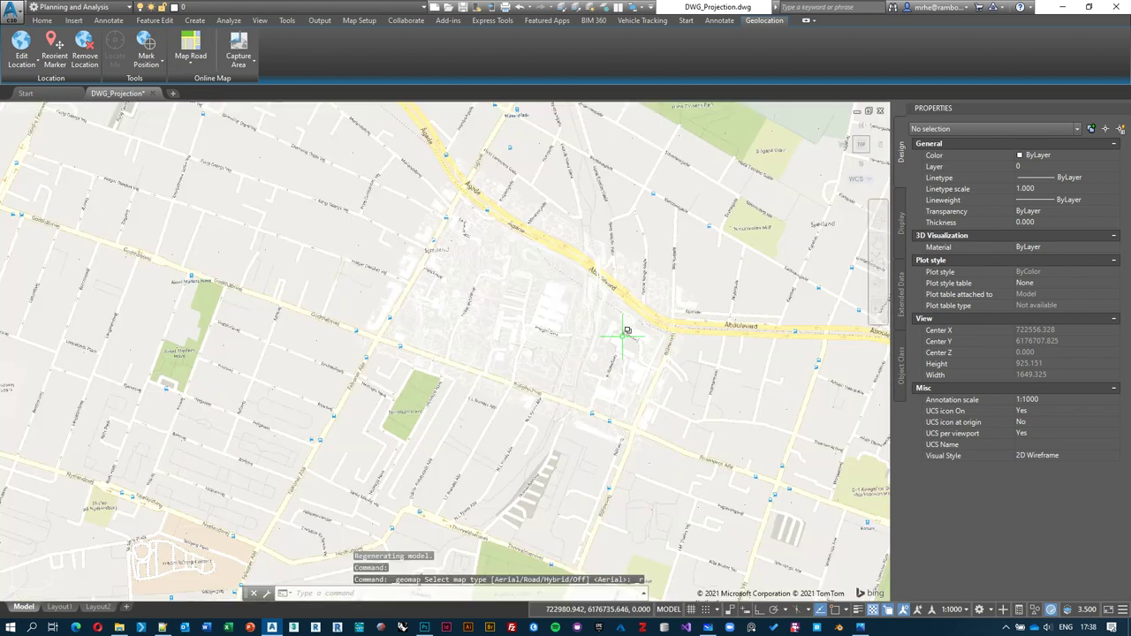
scroll(623, 321, up, 4)
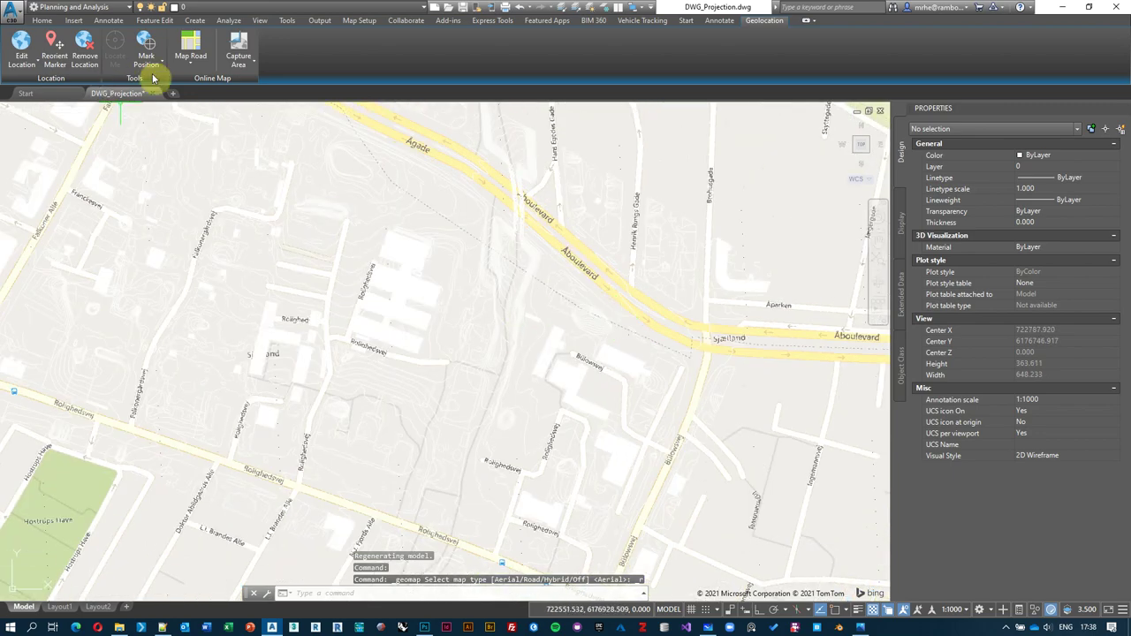
click(189, 60)
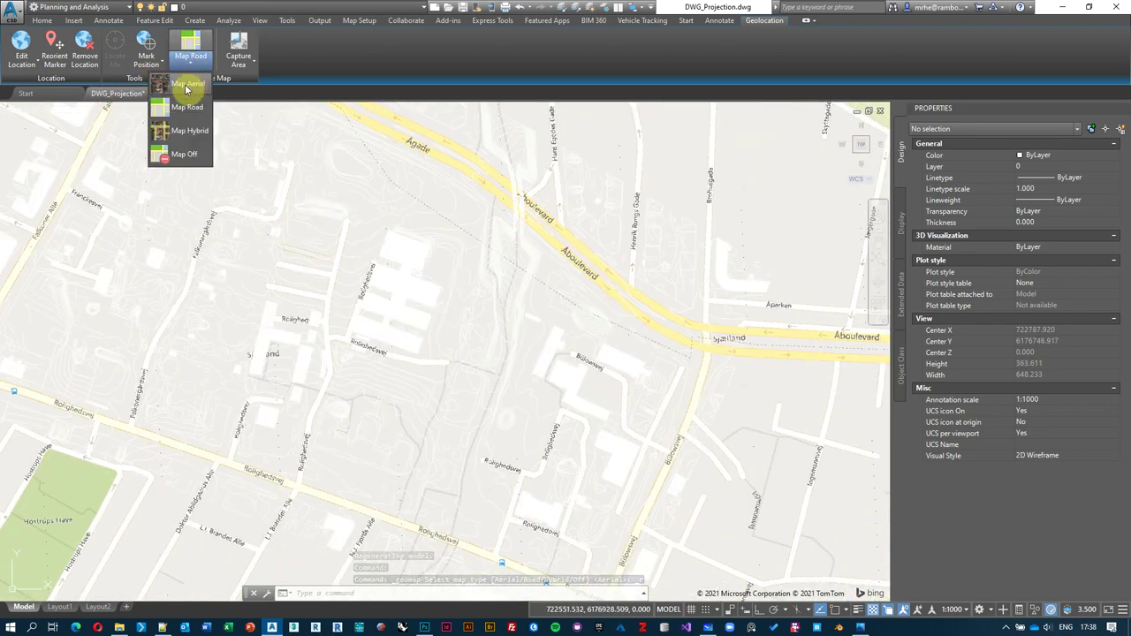
click(185, 84)
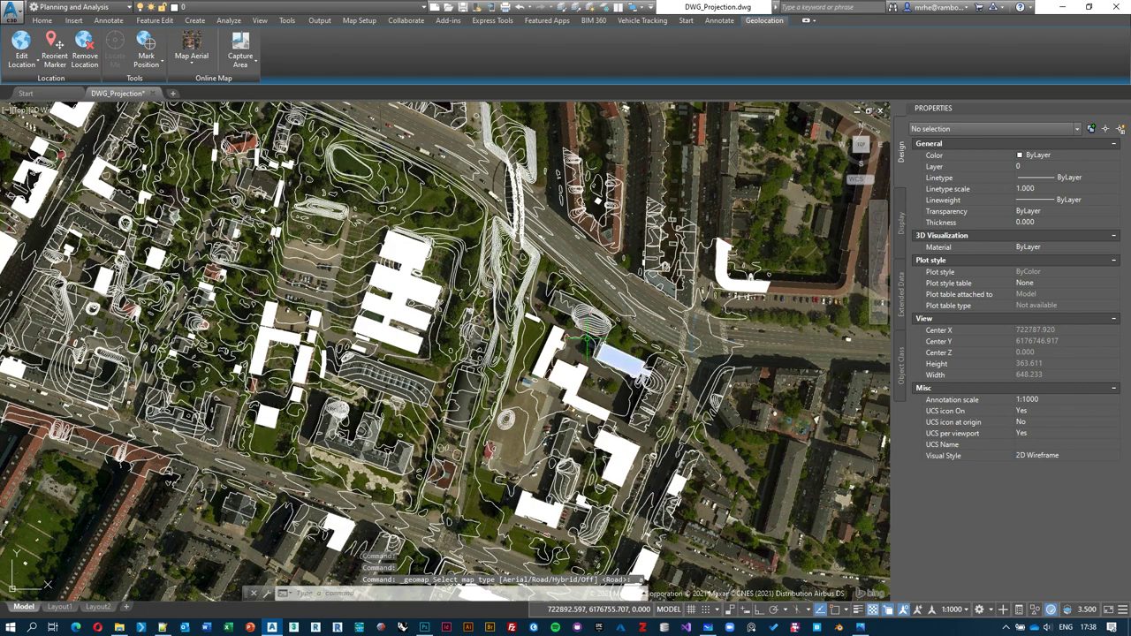
Step: Inspect how the imported buildings and contours align with the aerial imagery across the site, including around the pond
scroll(590, 336, down, 4)
scroll(645, 296, up, 2)
middle_drag(652, 293, 646, 326)
scroll(676, 344, up, 3)
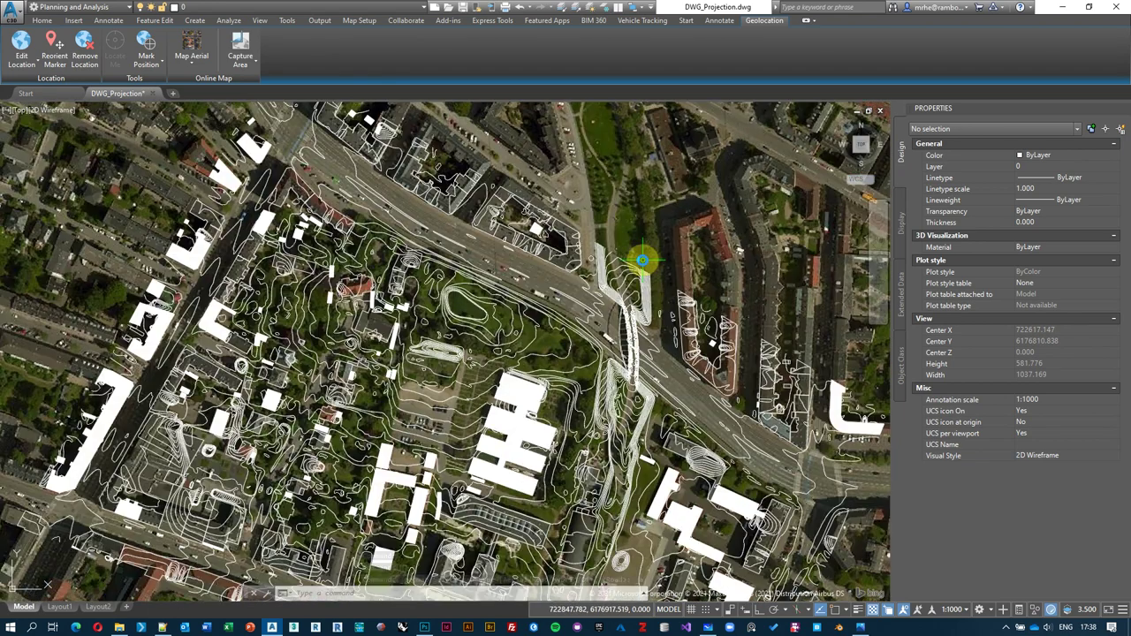
scroll(673, 362, down, 2)
scroll(672, 376, up, 1)
middle_drag(680, 490, 707, 296)
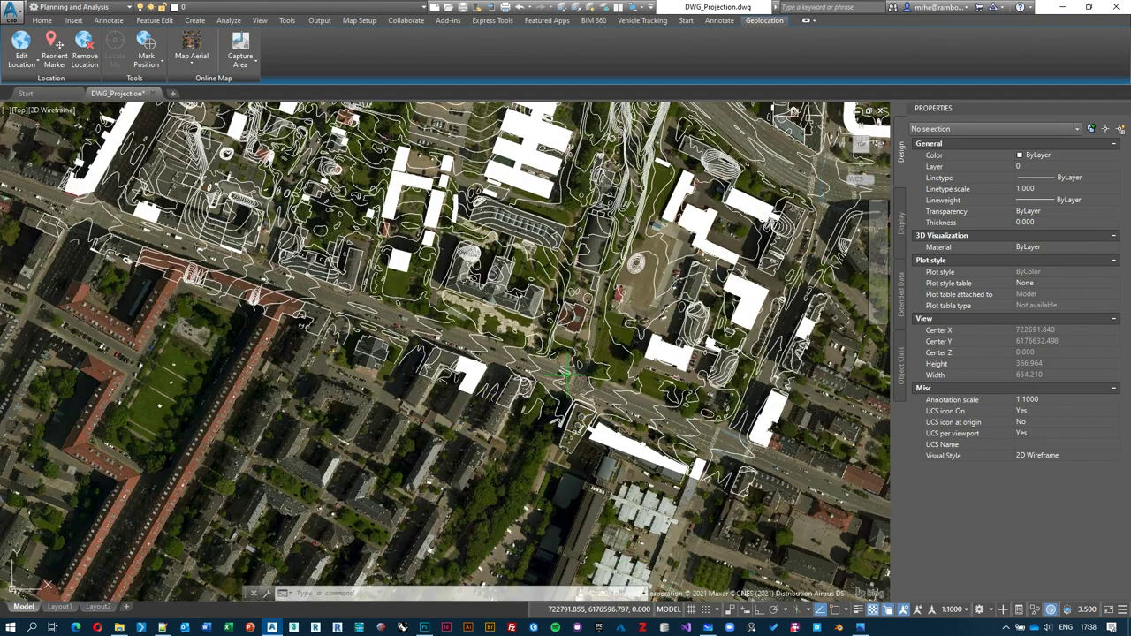
middle_drag(589, 336, 591, 386)
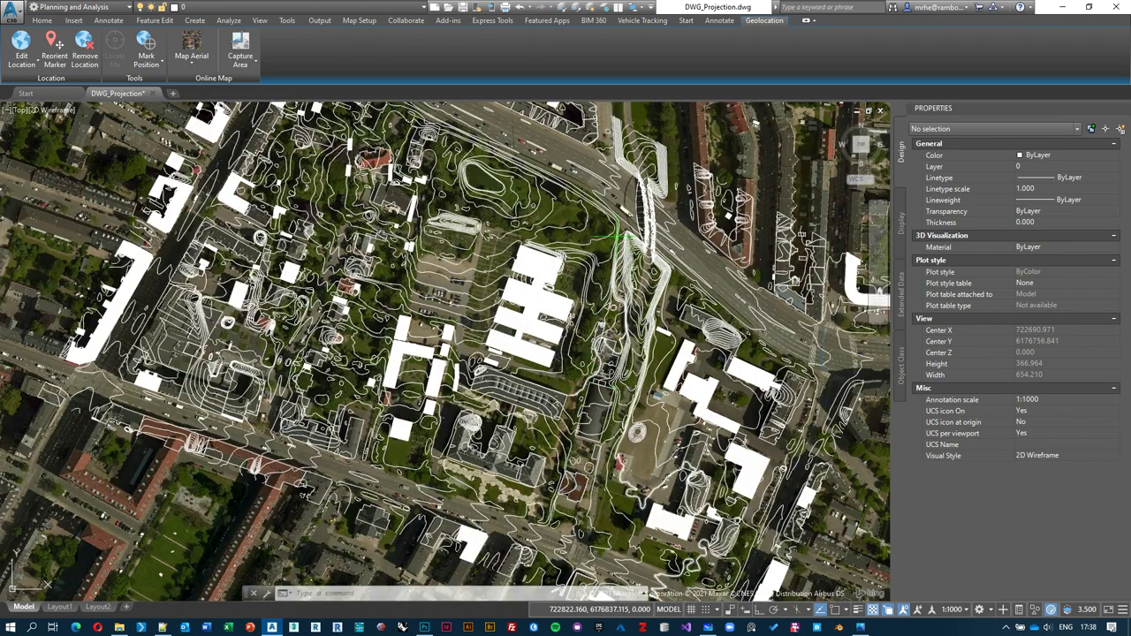
middle_drag(586, 239, 597, 330)
scroll(512, 269, up, 10)
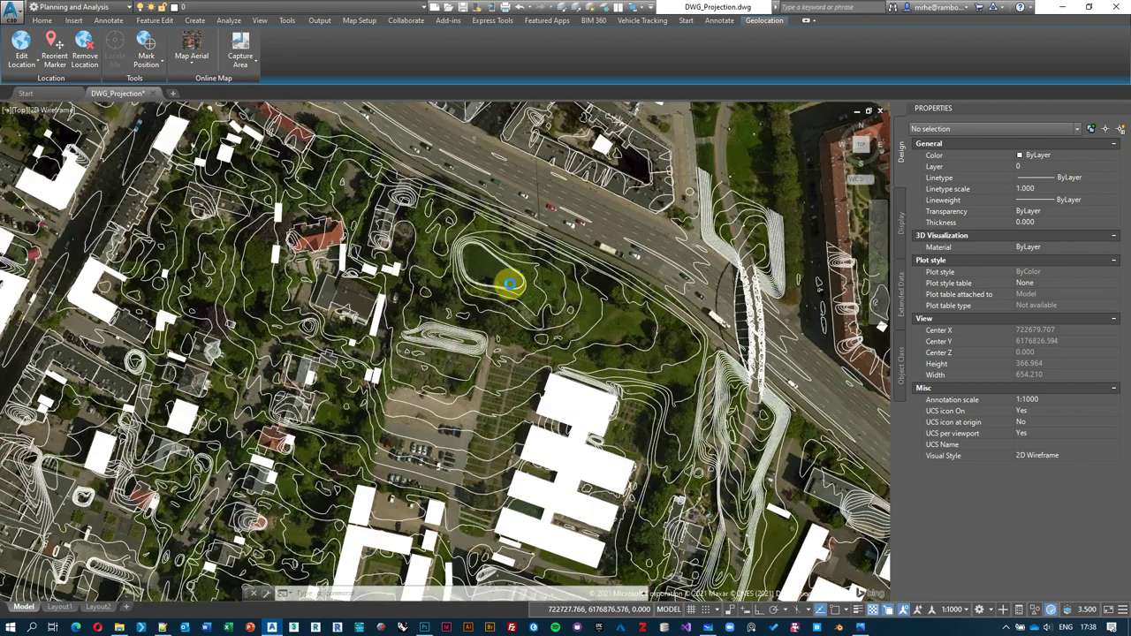
scroll(510, 284, down, 4)
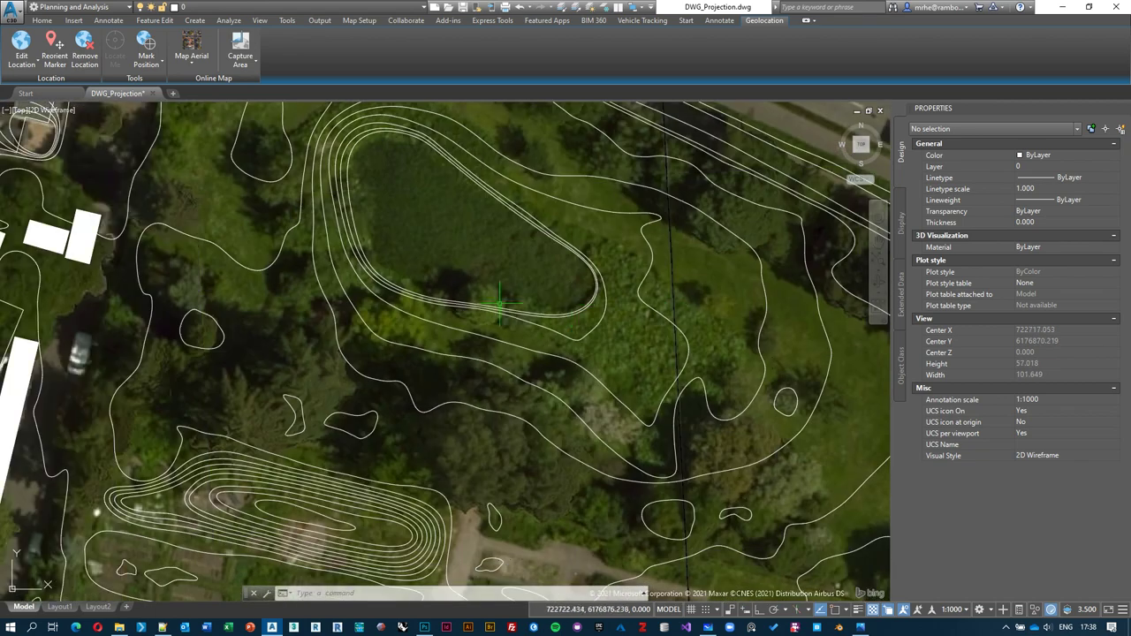
Step: Turn off the online map so that only the imported buildings and contours remain
scroll(528, 325, down, 2)
scroll(526, 325, down, 8)
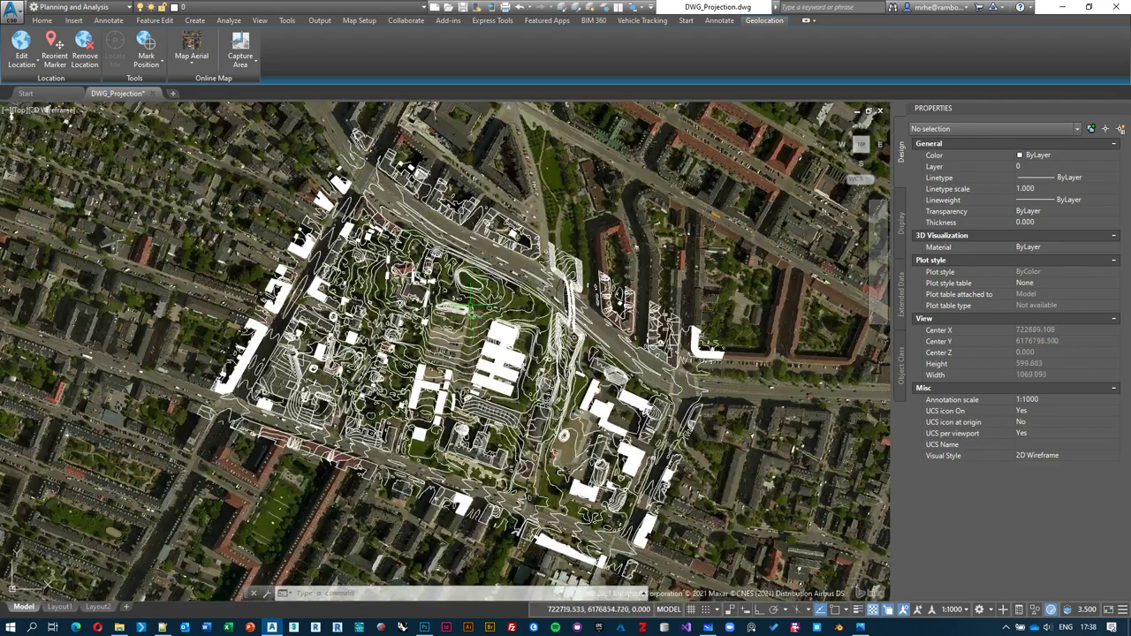
click(196, 69)
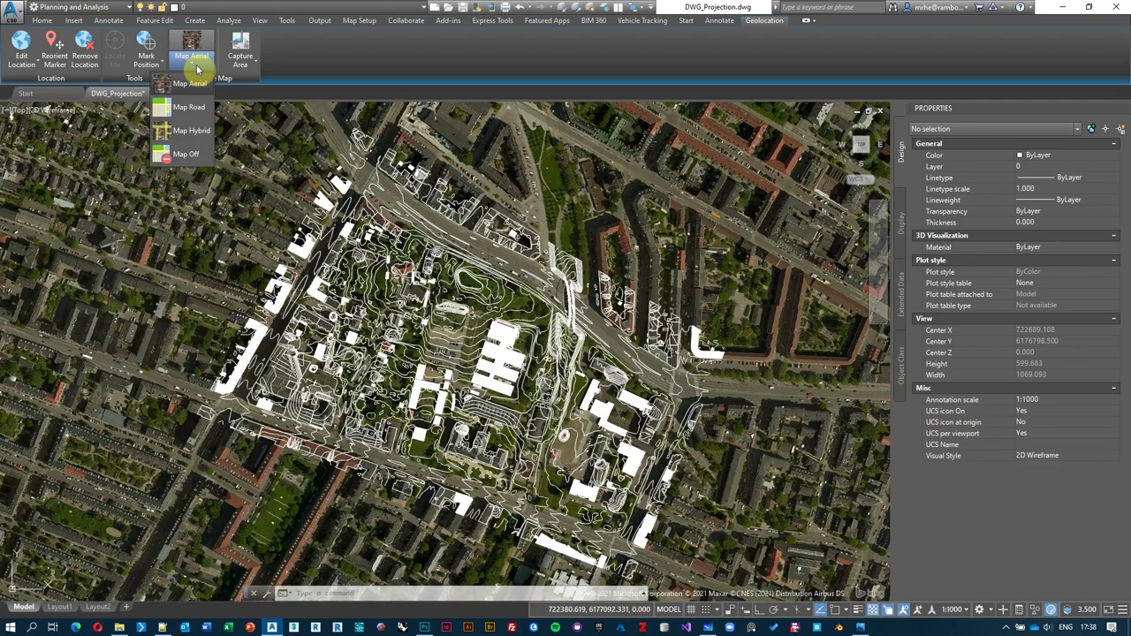
click(186, 154)
middle_drag(609, 316, 606, 298)
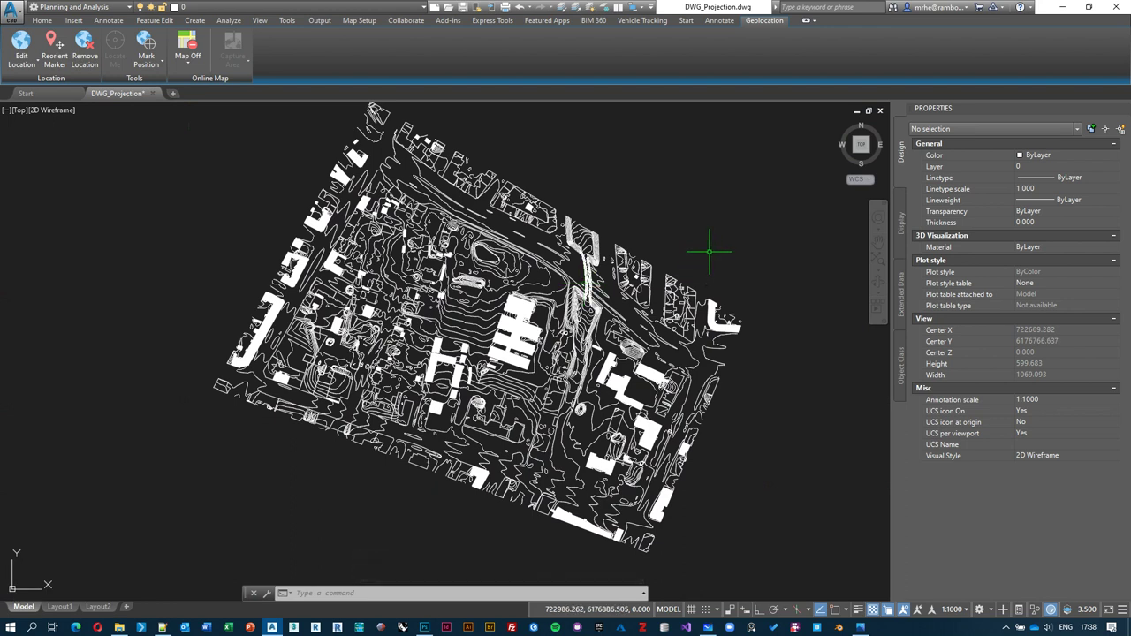
Step: Start a map image insert and choose R23_2.tif from the Data folder
click(74, 20)
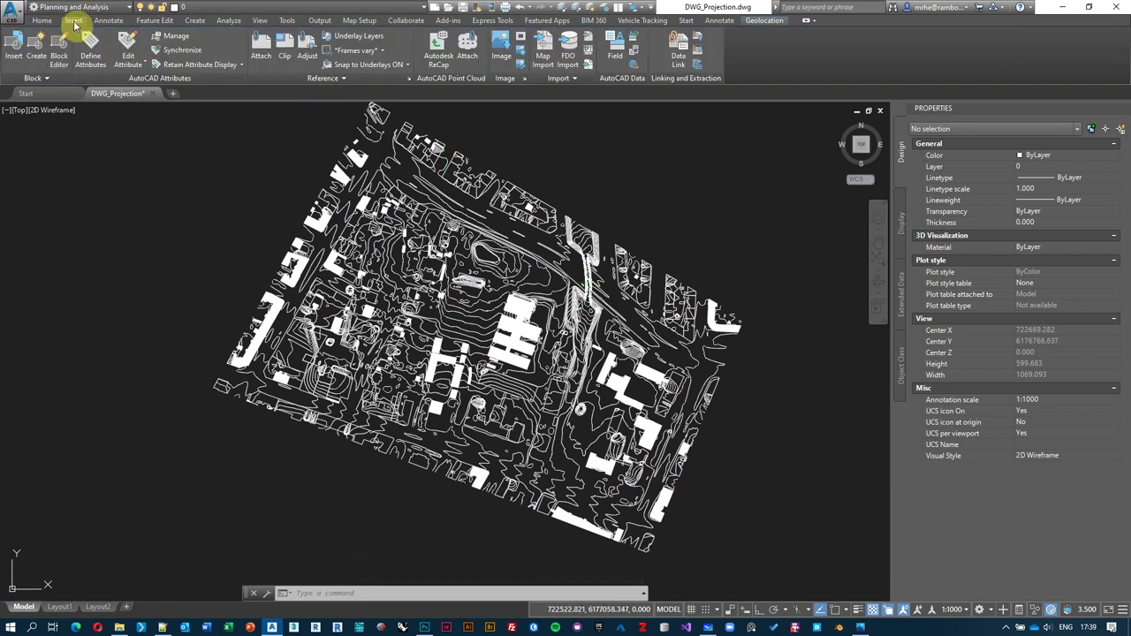
click(502, 52)
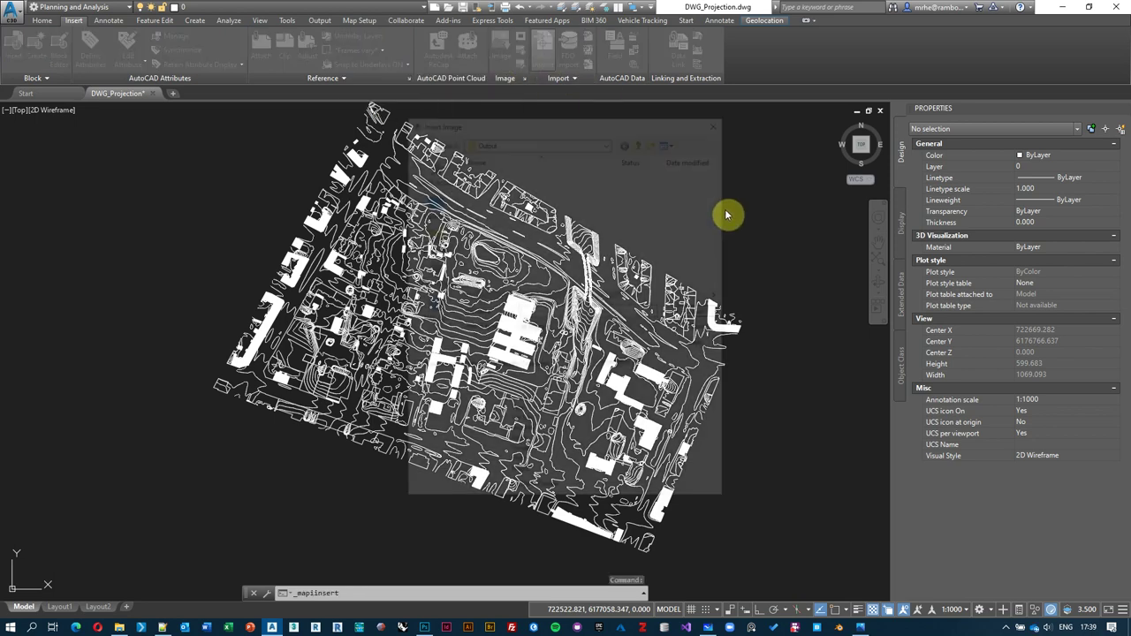
click(642, 139)
double_click(521, 169)
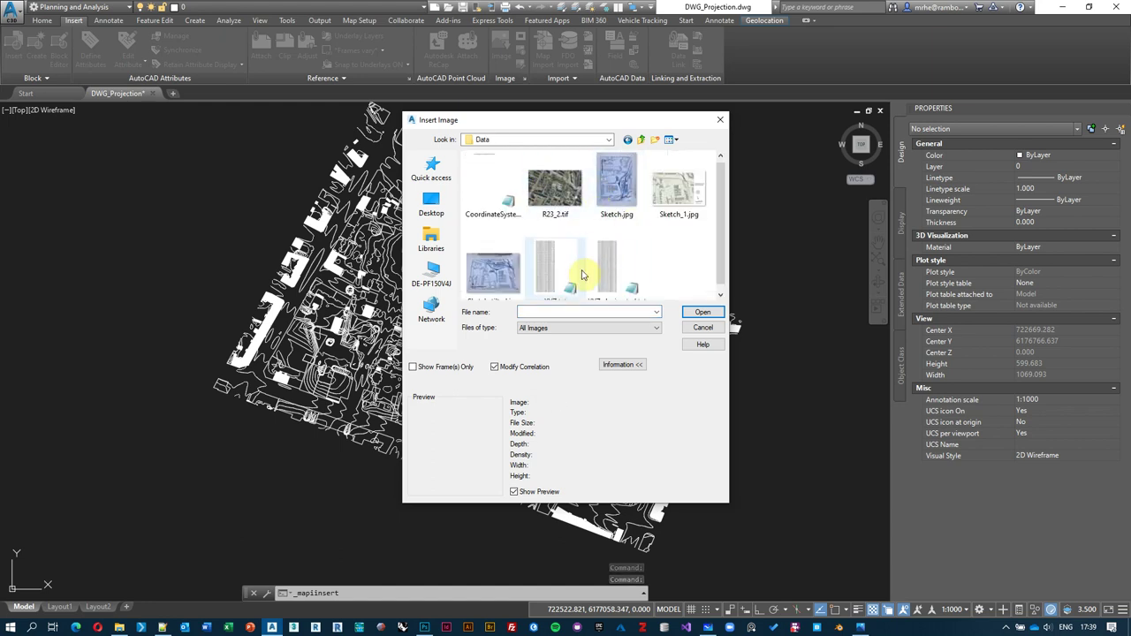
click(529, 158)
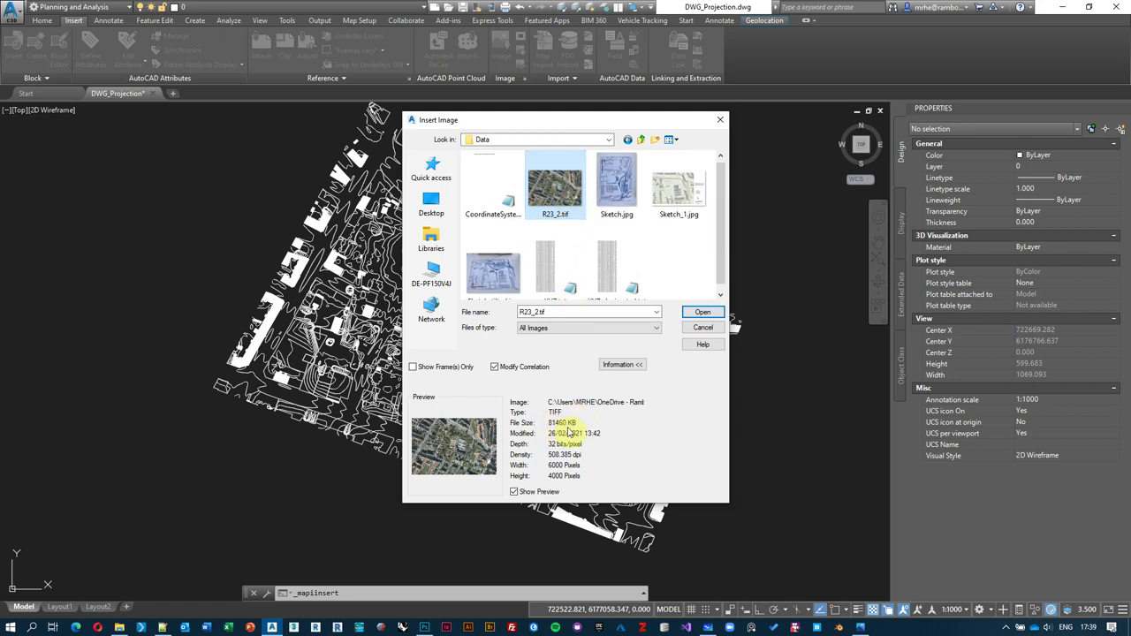
Step: Check the R23_2.tif file and its details in the Data folder in File Explorer, and return to the Insert Image dialog
click(119, 627)
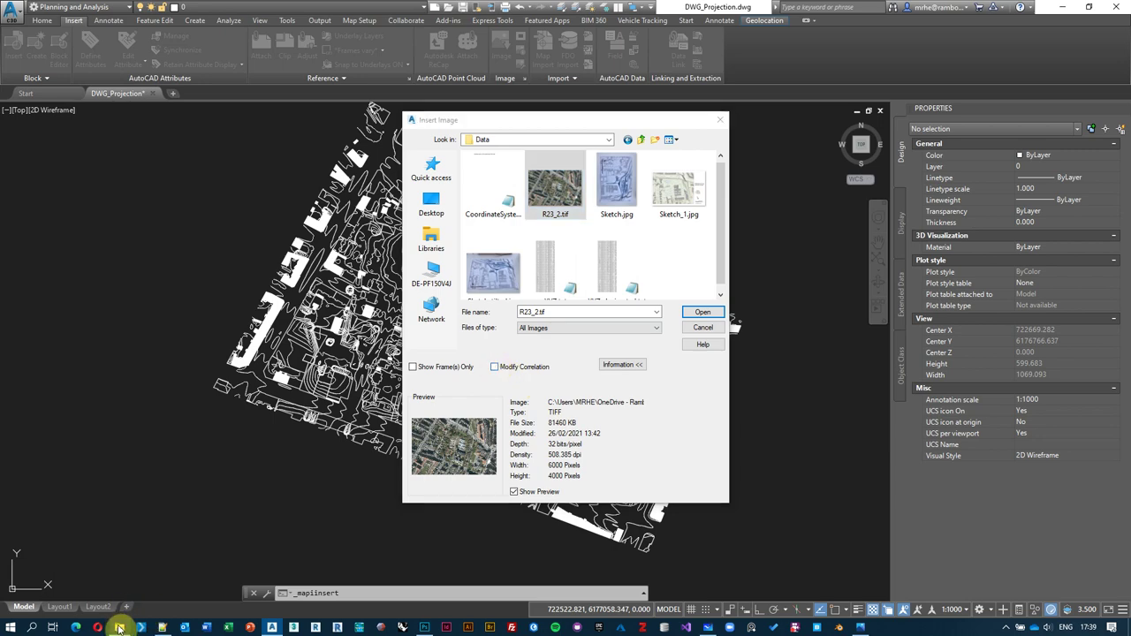
click(701, 414)
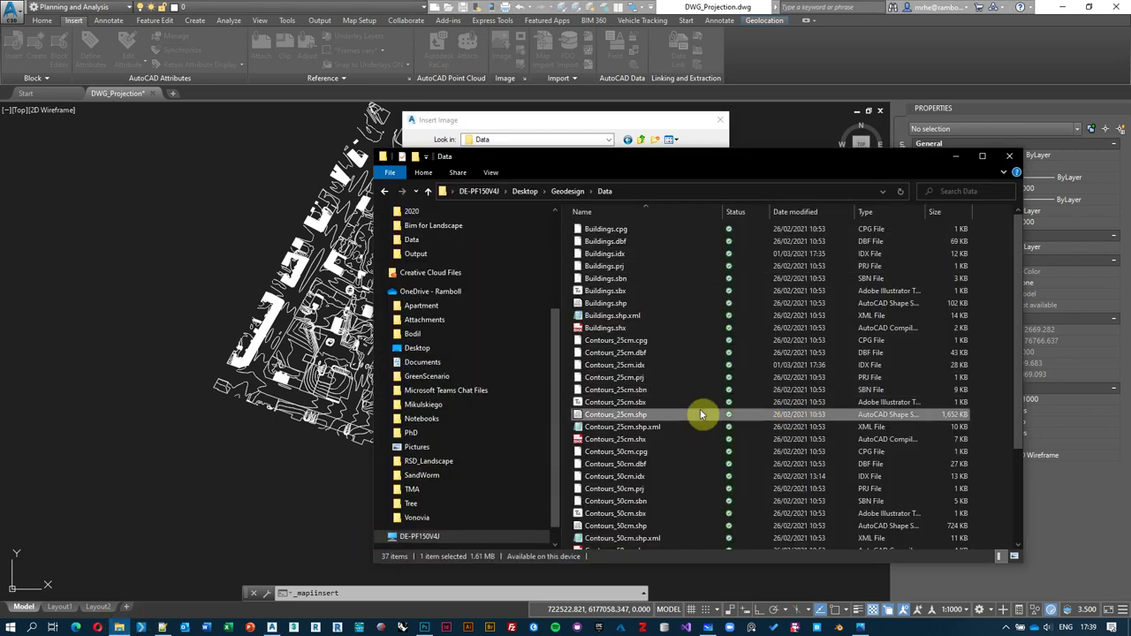
scroll(700, 414, down, 4)
click(622, 468)
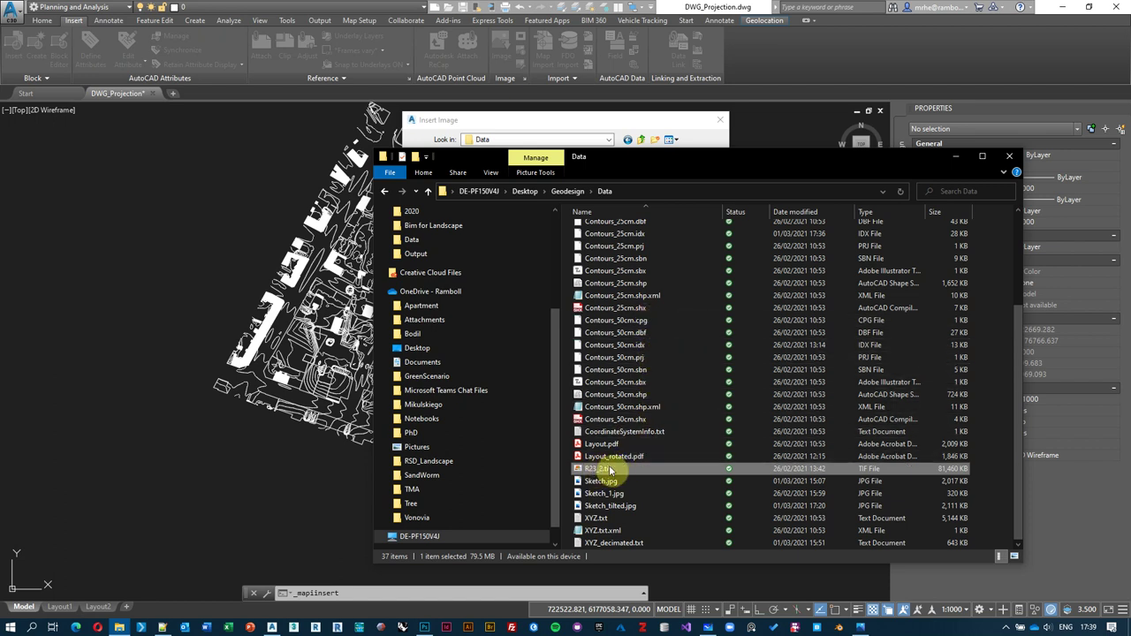
mouse_move(614, 475)
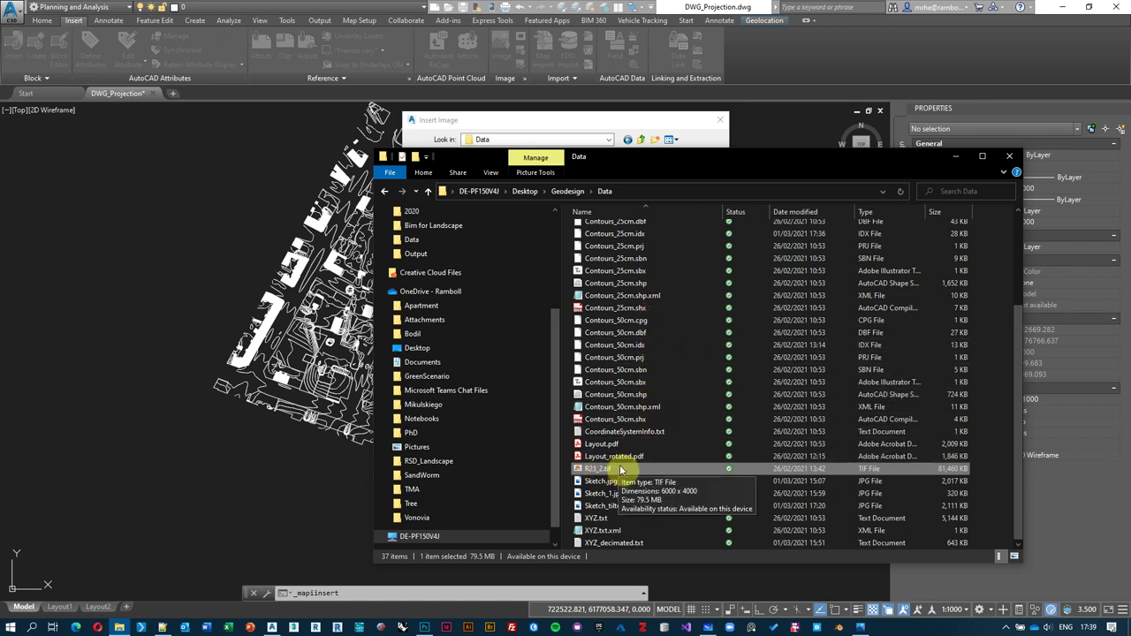
click(518, 120)
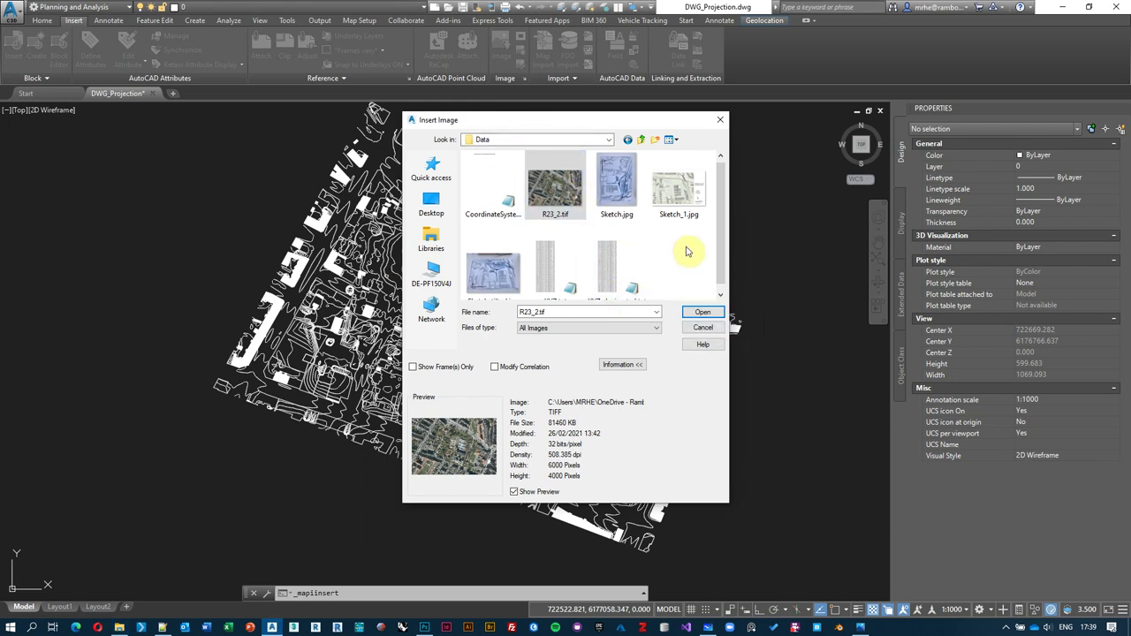
Step: Insert R23_2.tif at its georeferenced position with Modify Correlation turned off
click(568, 181)
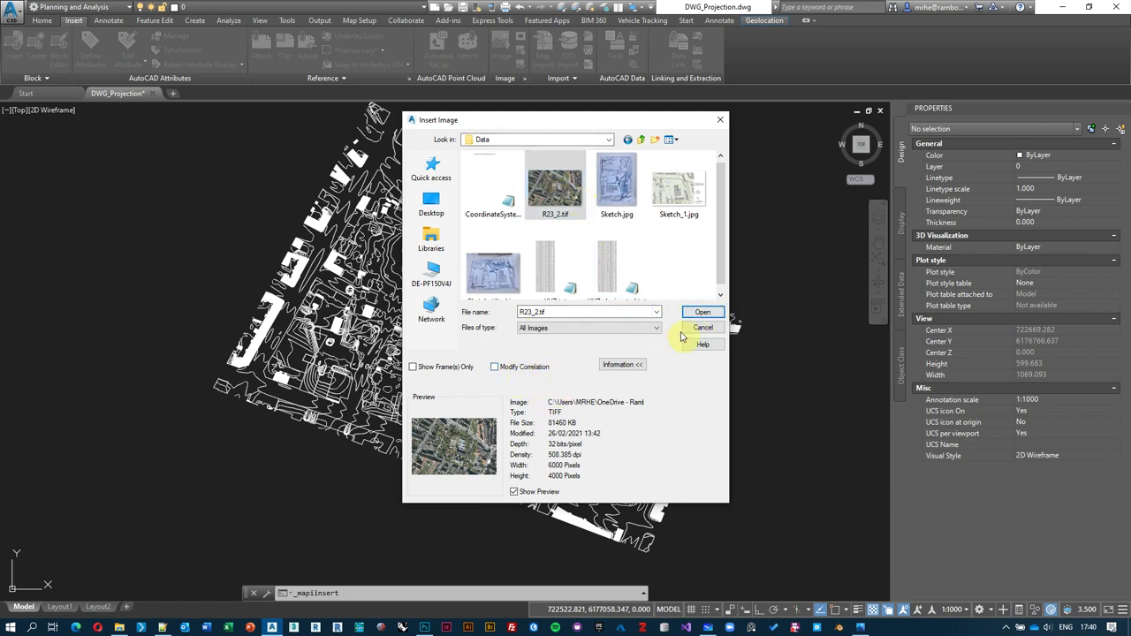
click(702, 313)
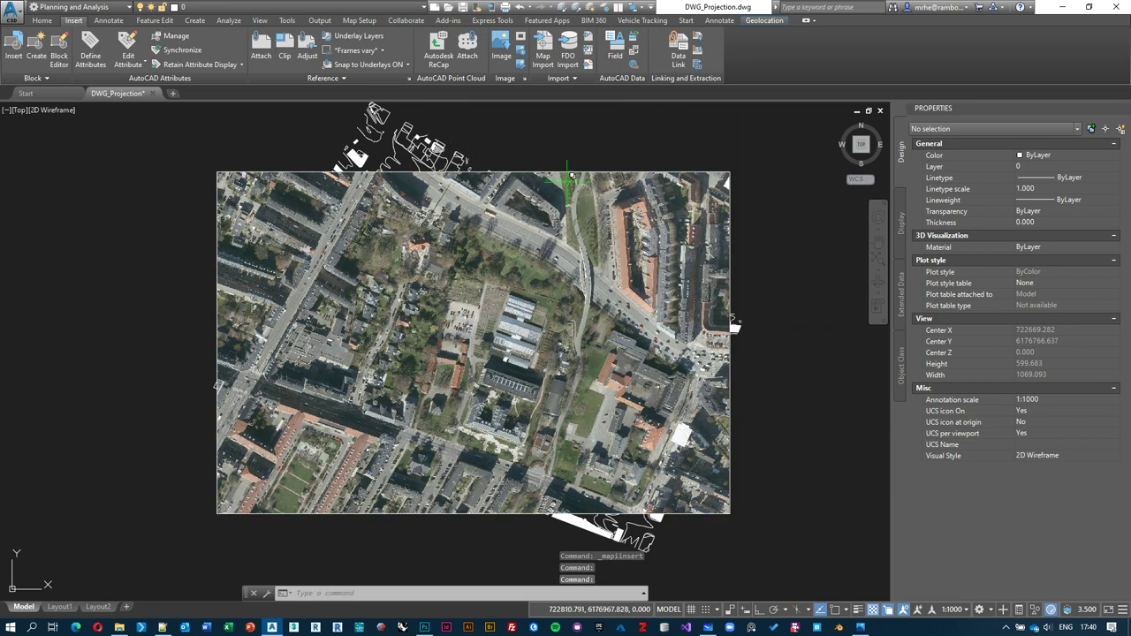
key(Escape)
middle_drag(747, 330, 761, 310)
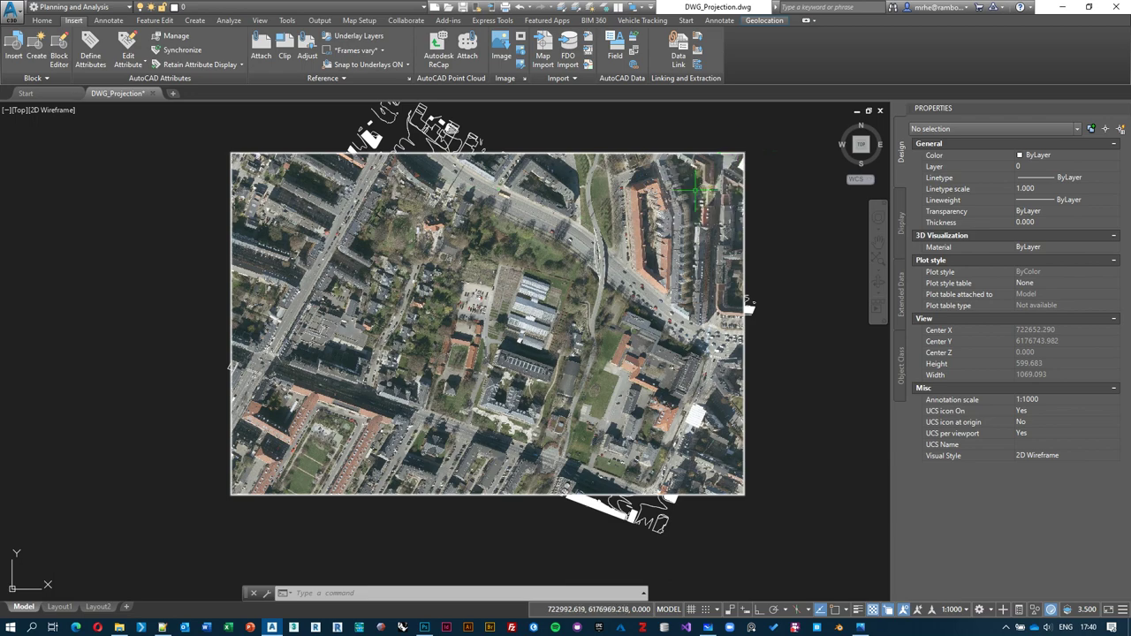
Step: Send the R23_2 raster image to the back of the display order, behind the buildings and contours
scroll(529, 318, up, 2)
scroll(528, 318, down, 2)
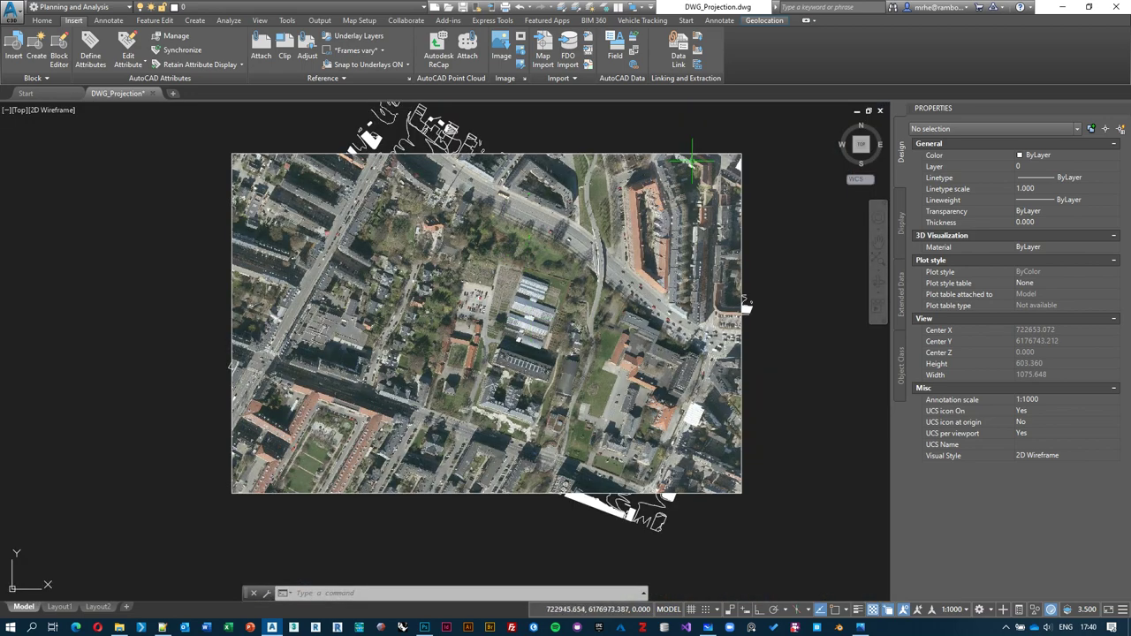
click(770, 144)
click(694, 144)
right_click(694, 142)
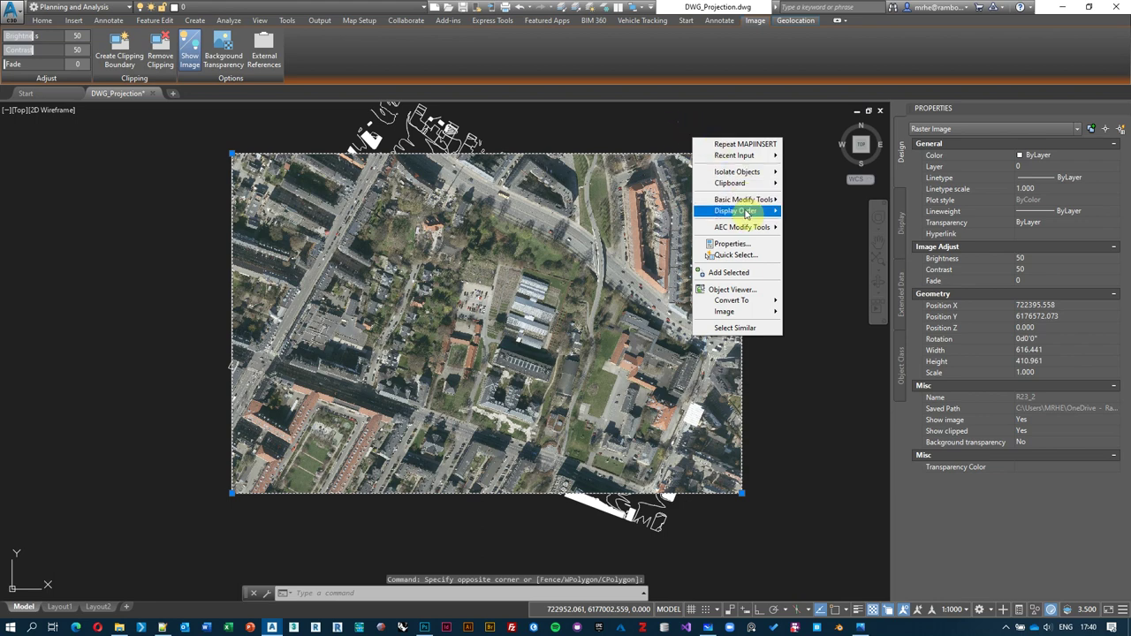
mouse_move(746, 211)
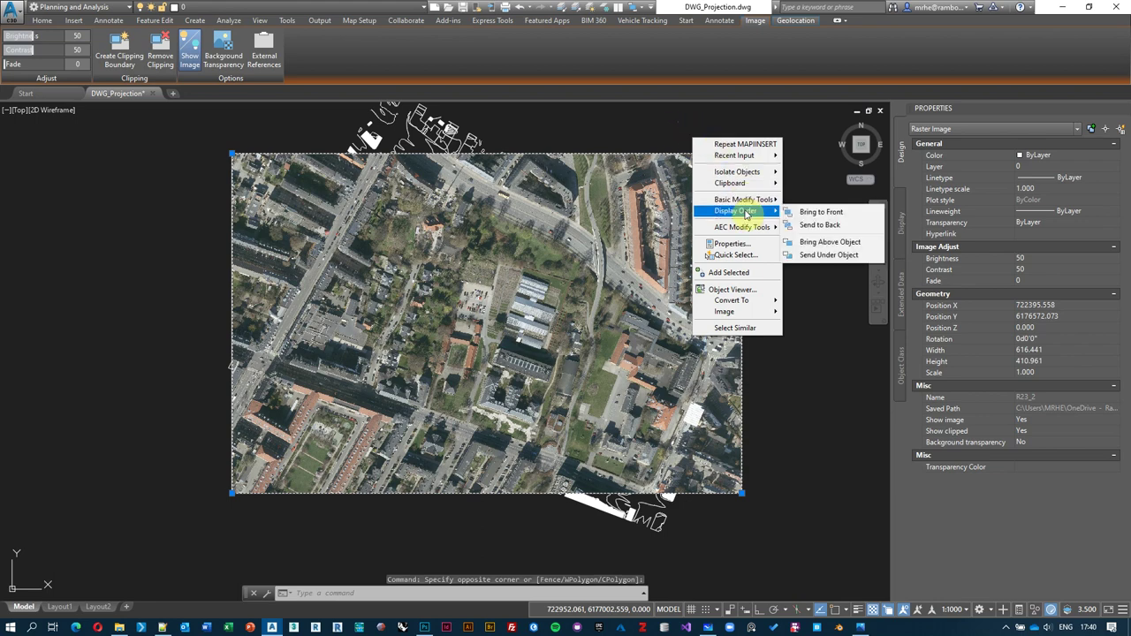
click(844, 226)
key(Escape)
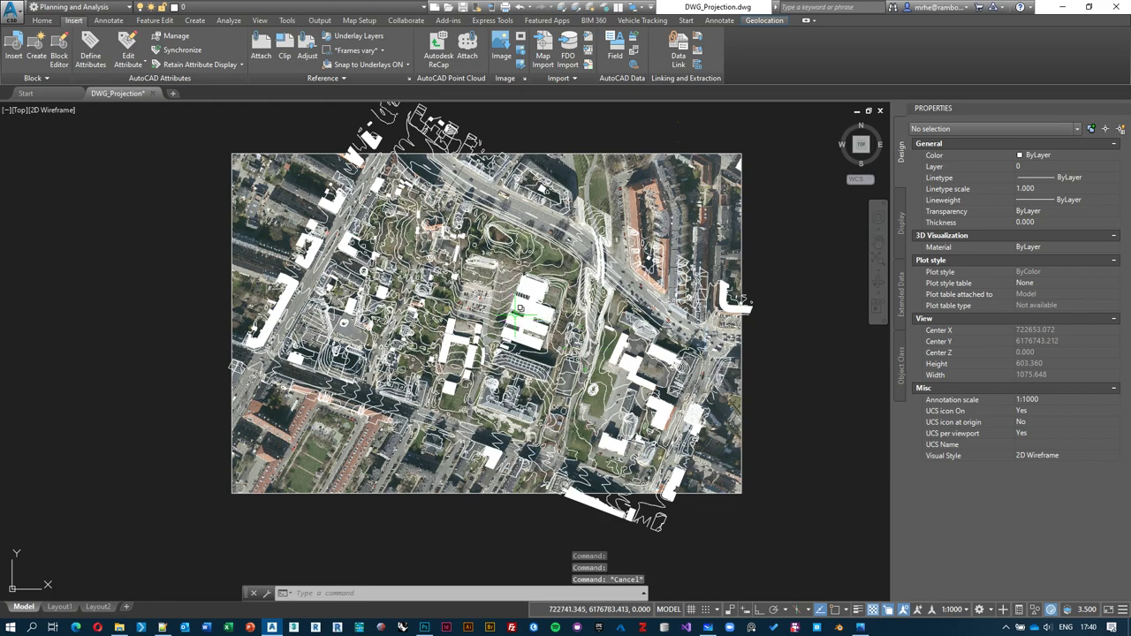
Step: Inspect how the buildings and contours align with the aerial image around the site centre, and save the drawing
scroll(587, 344, up, 4)
middle_drag(523, 221, 519, 270)
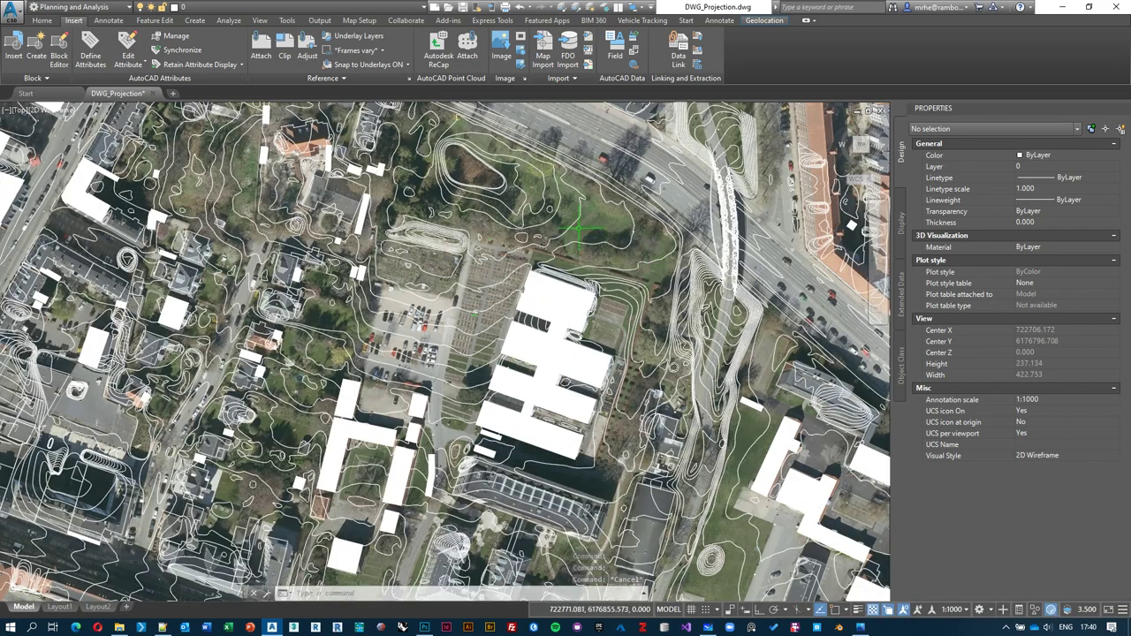
middle_drag(573, 241, 653, 266)
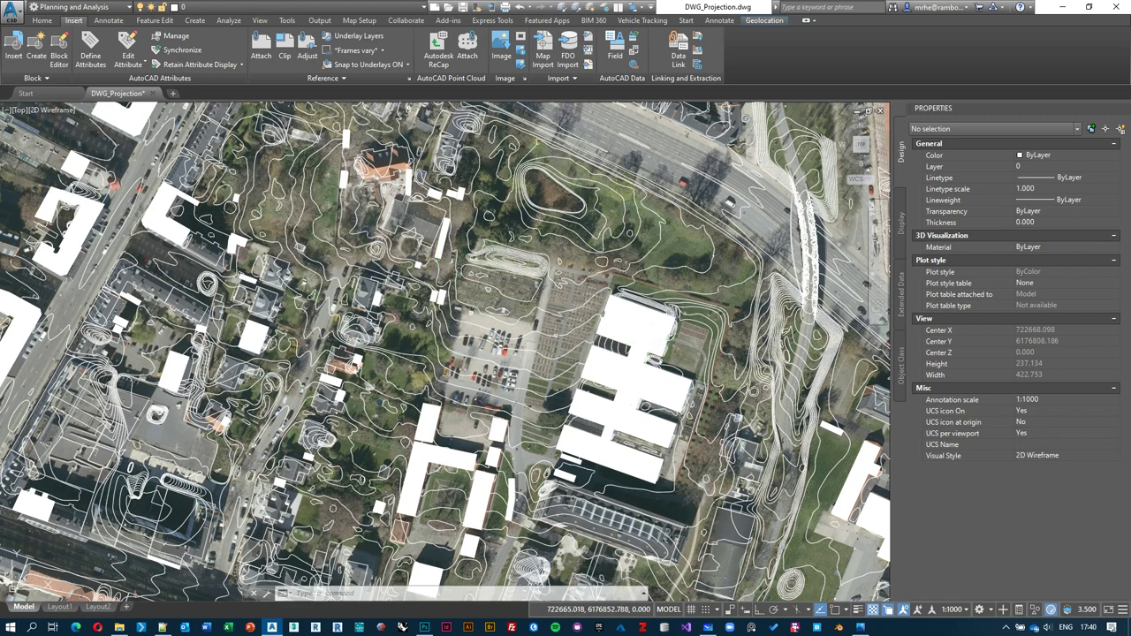
key(ctrl+s)
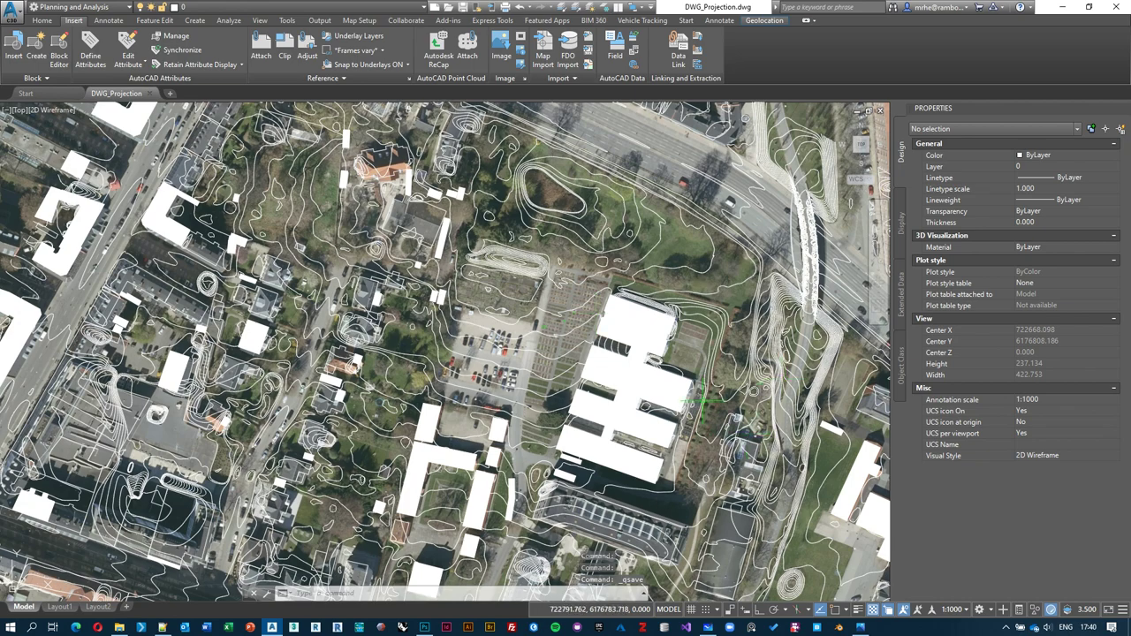
middle_drag(698, 402, 680, 358)
Step: Switch to Microsoft Whiteboard to review the March 4th TODO notes, and return to the Civil 3D drawing
key(alt+Tab)
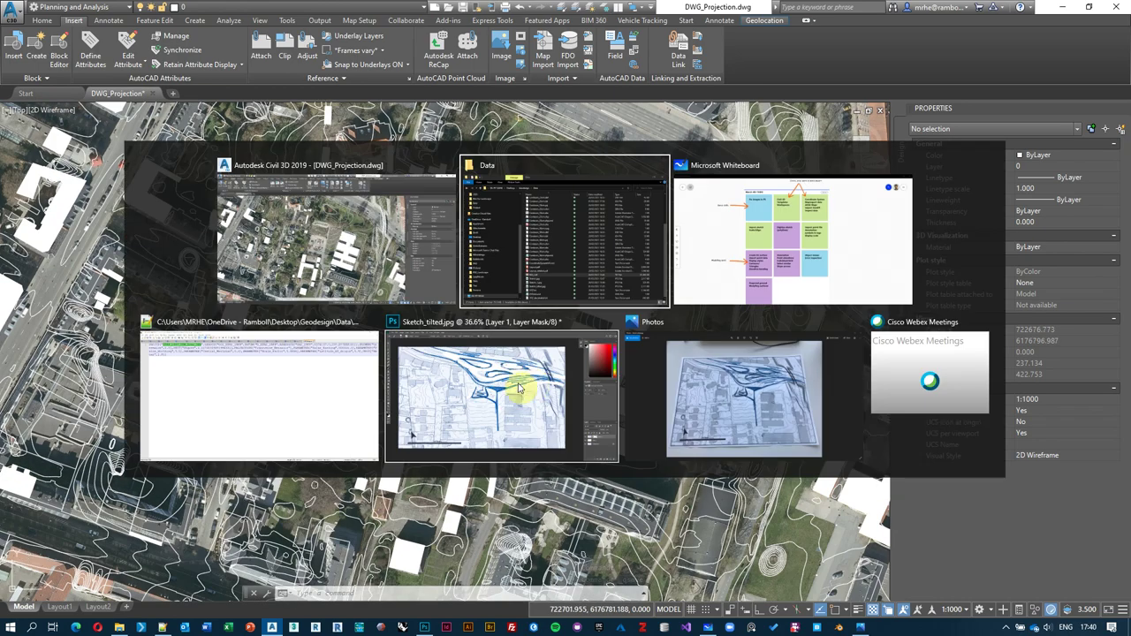
key(alt+Tab)
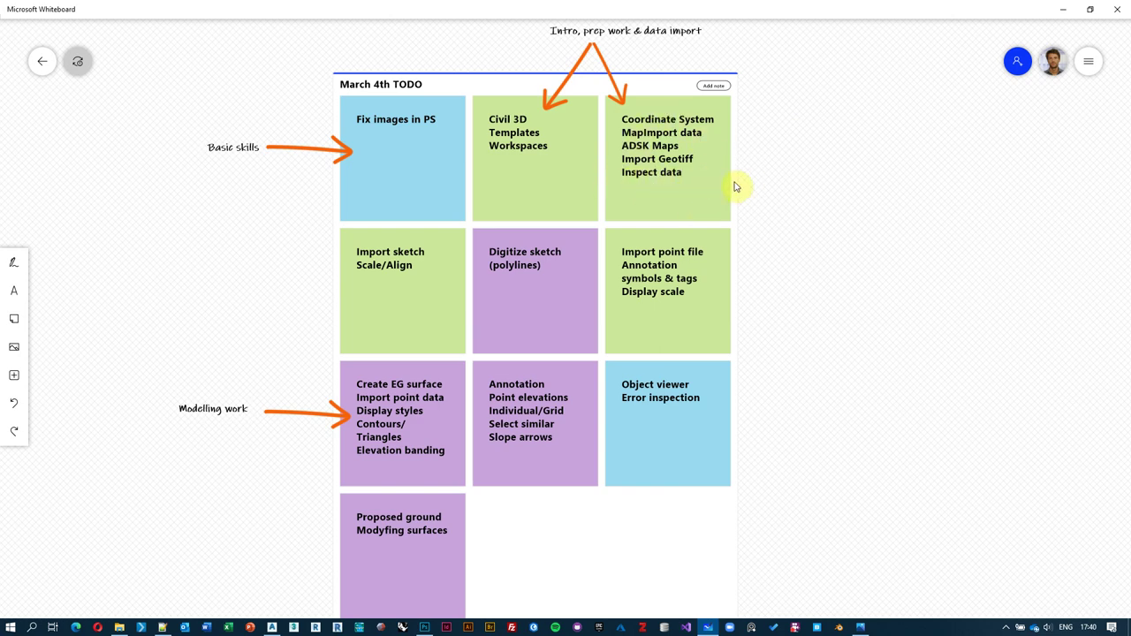
key(alt+Tab)
Step: Hide the R23_2 aerial image while keeping its frame in the drawing
scroll(541, 321, down, 2)
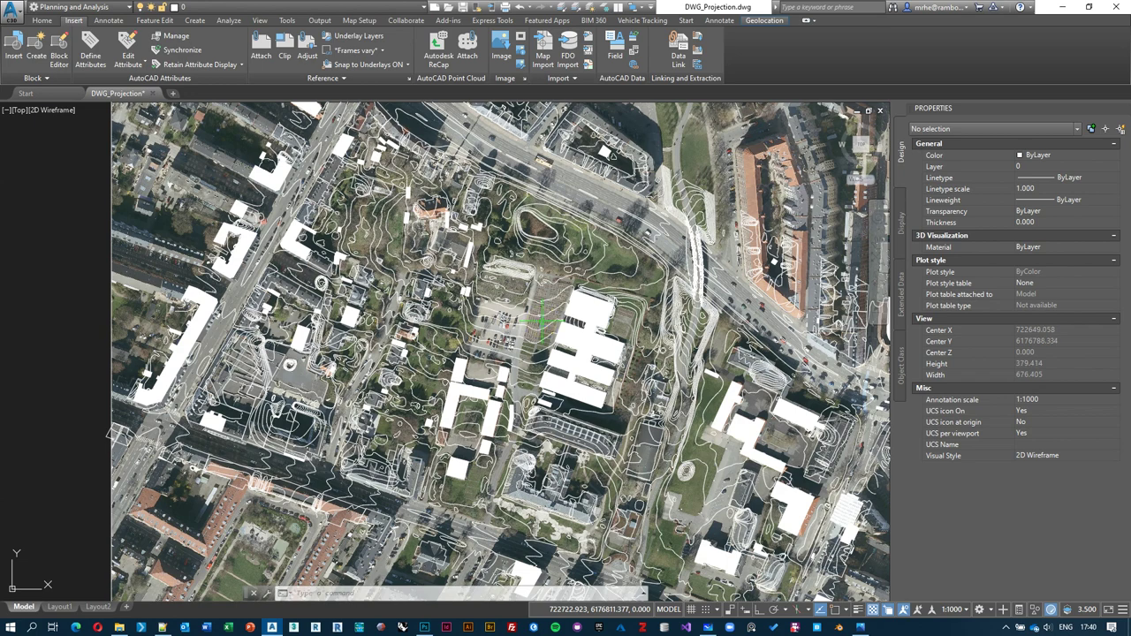
scroll(541, 321, down, 2)
scroll(770, 246, up, 2)
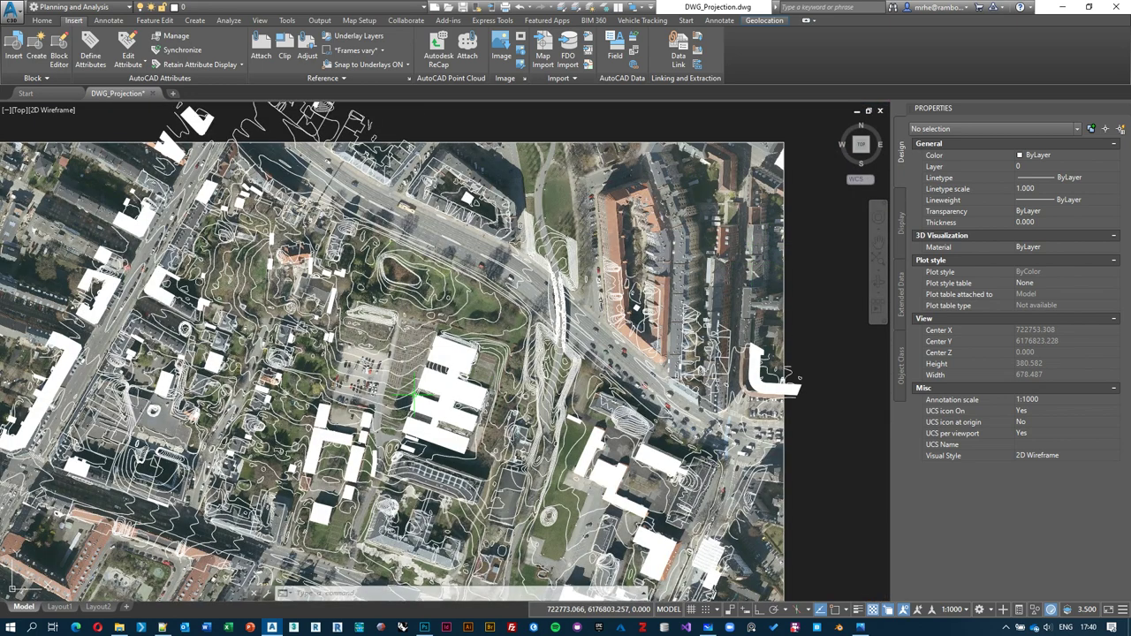
middle_drag(412, 395, 461, 369)
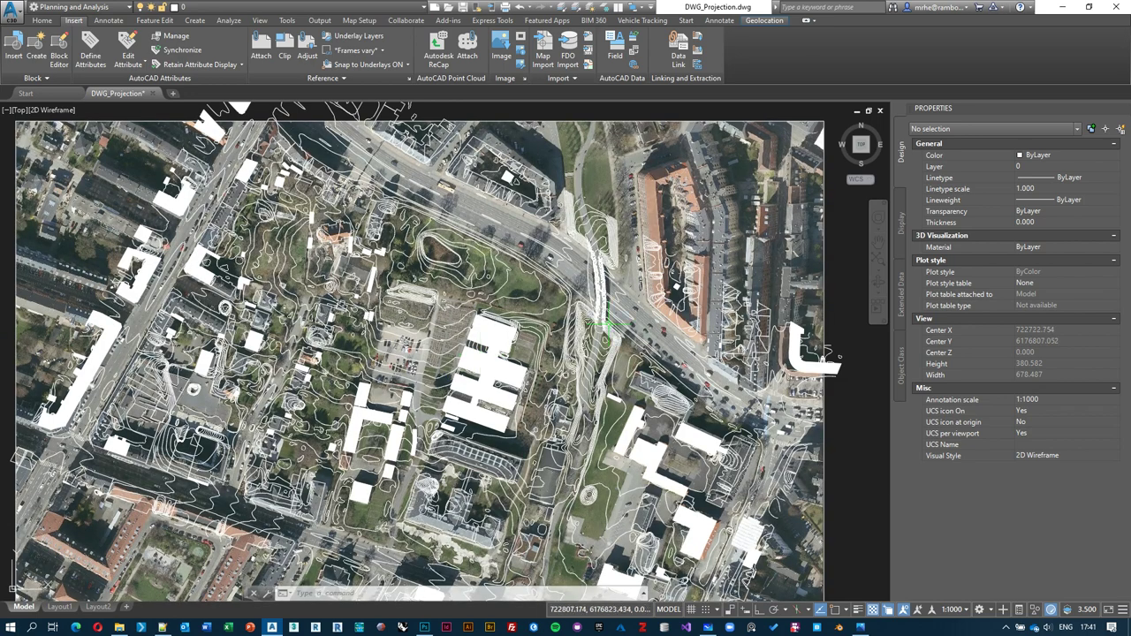
mouse_move(670, 324)
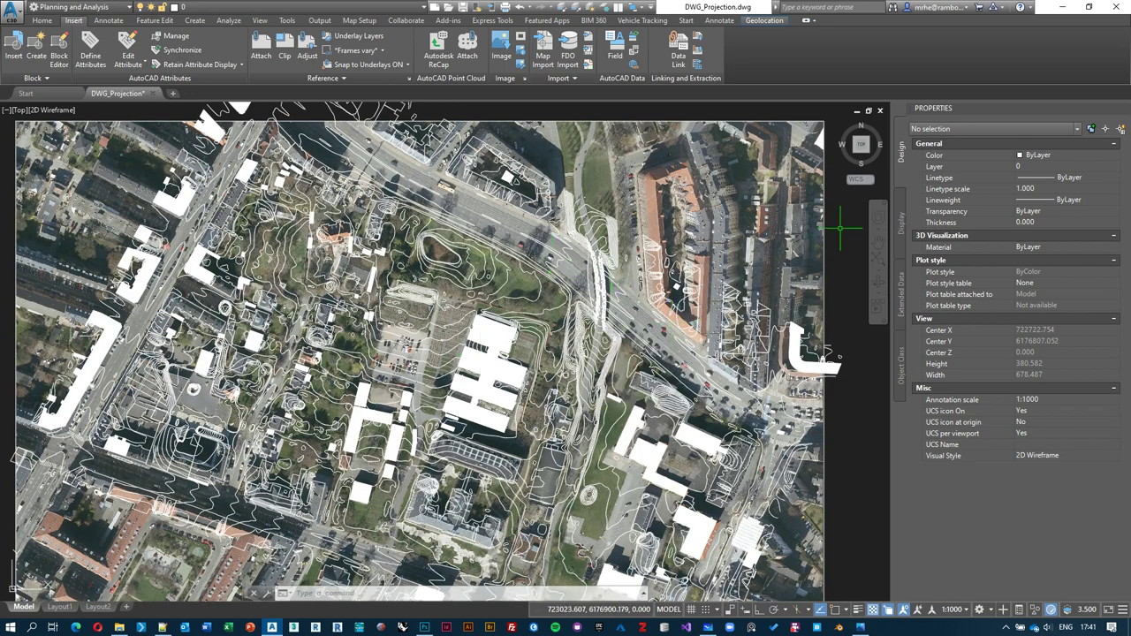
drag(831, 214, 804, 235)
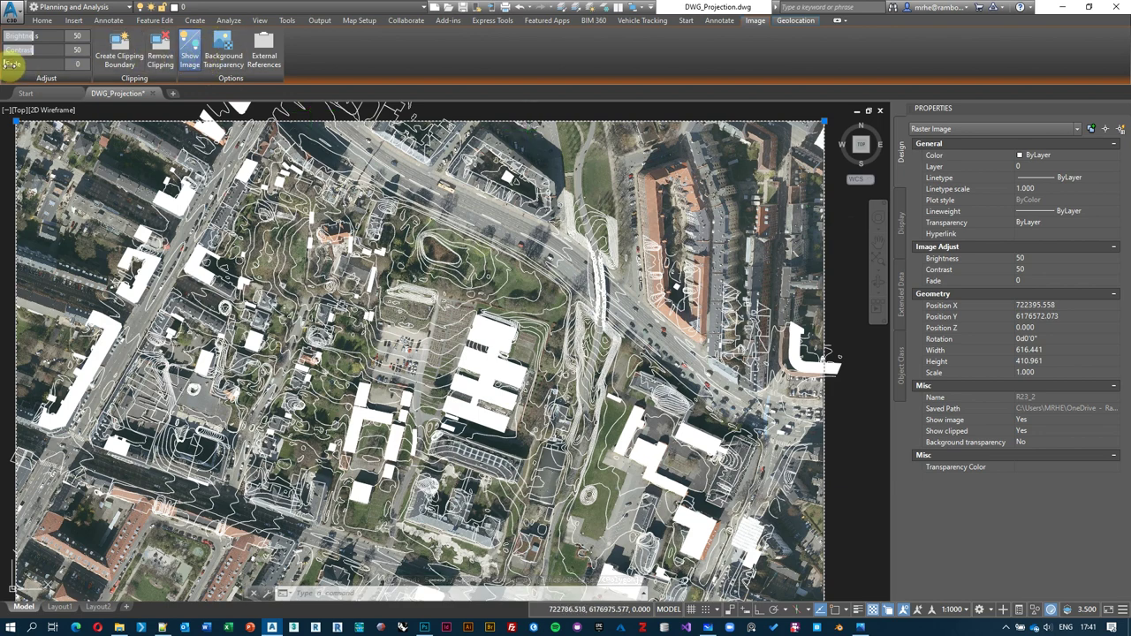
mouse_move(18, 65)
mouse_down()
mouse_move(84, 66)
mouse_move(18, 66)
mouse_up()
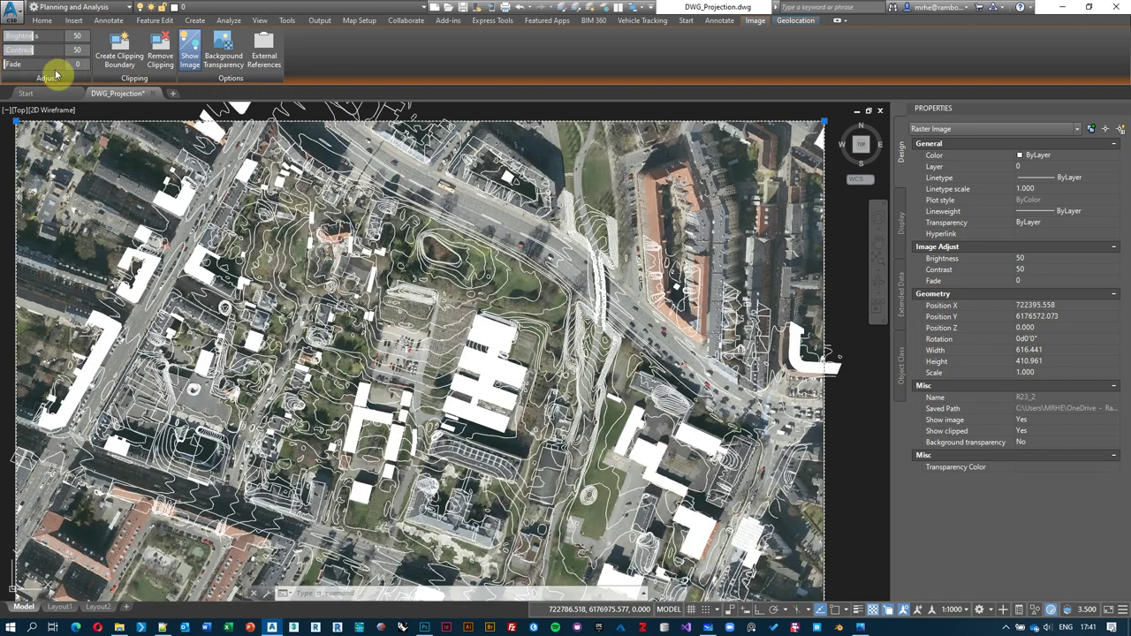
click(189, 56)
click(802, 235)
key(Escape)
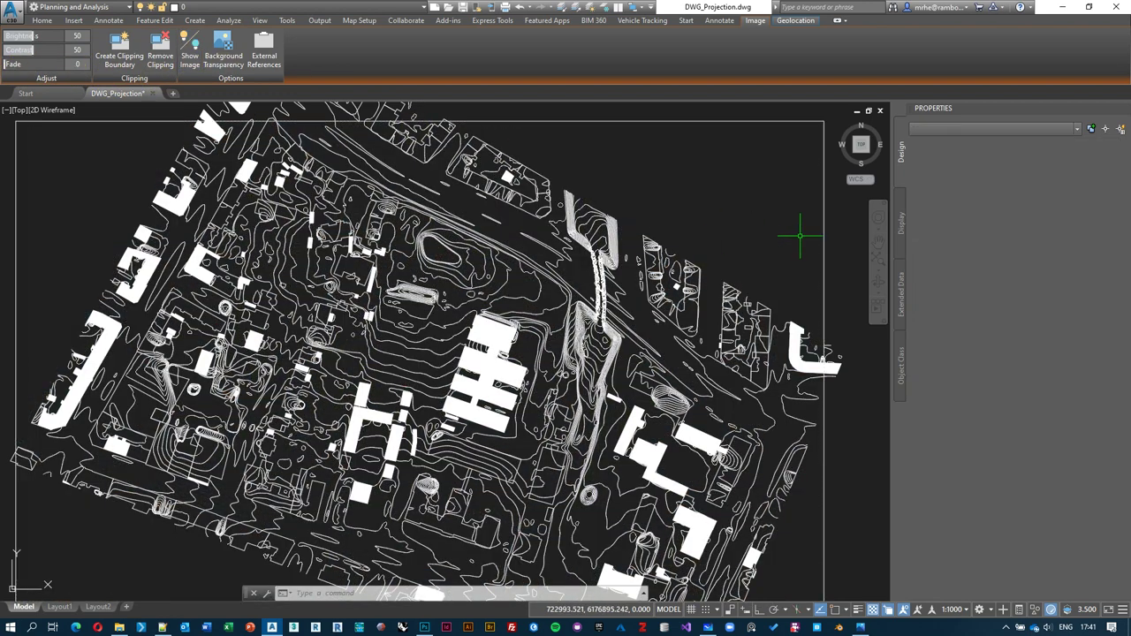
Step: Select the image by its frame, show the aerial picture again, and hide it once more
click(824, 185)
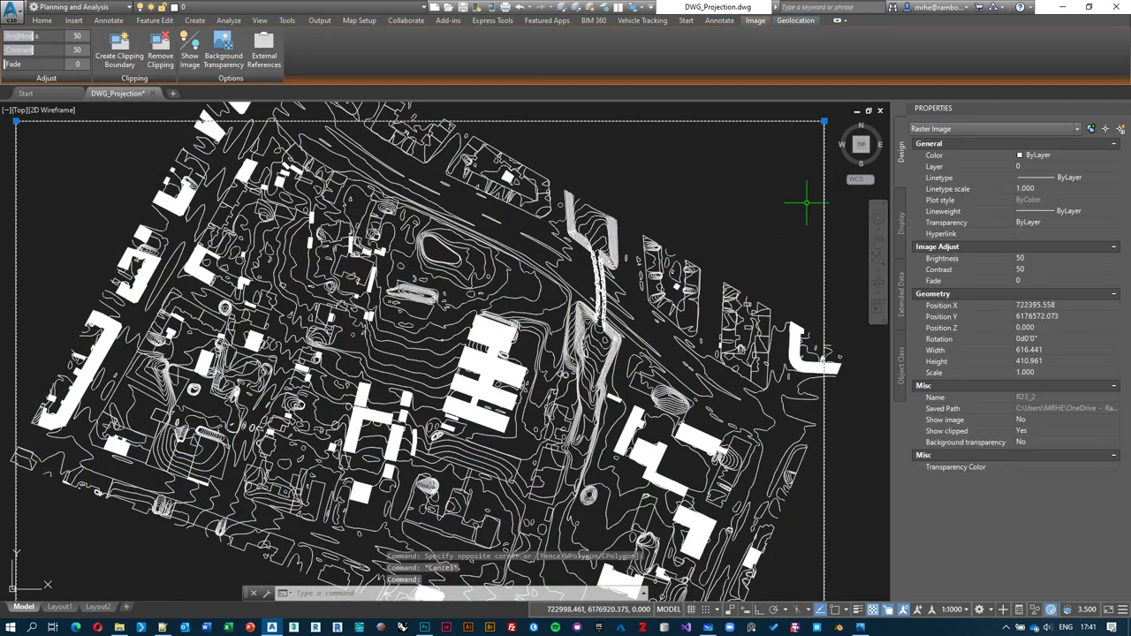
click(192, 56)
click(193, 53)
key(Escape)
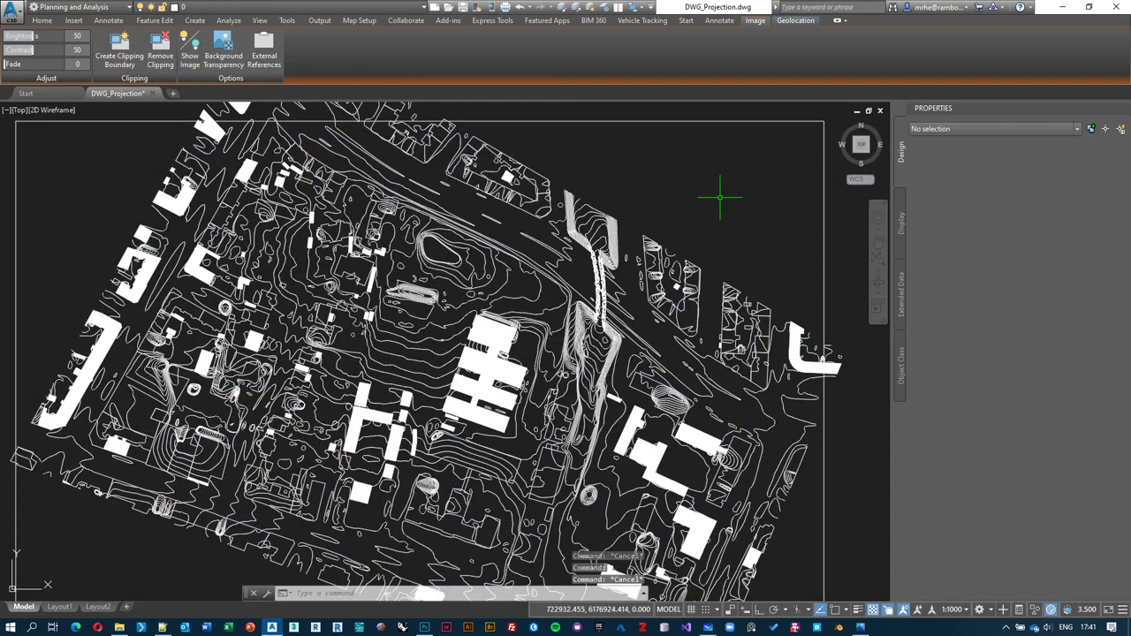
Step: Select the long contour line surrounding the pond to examine its properties and Contours_25cm object data
scroll(572, 278, up, 1)
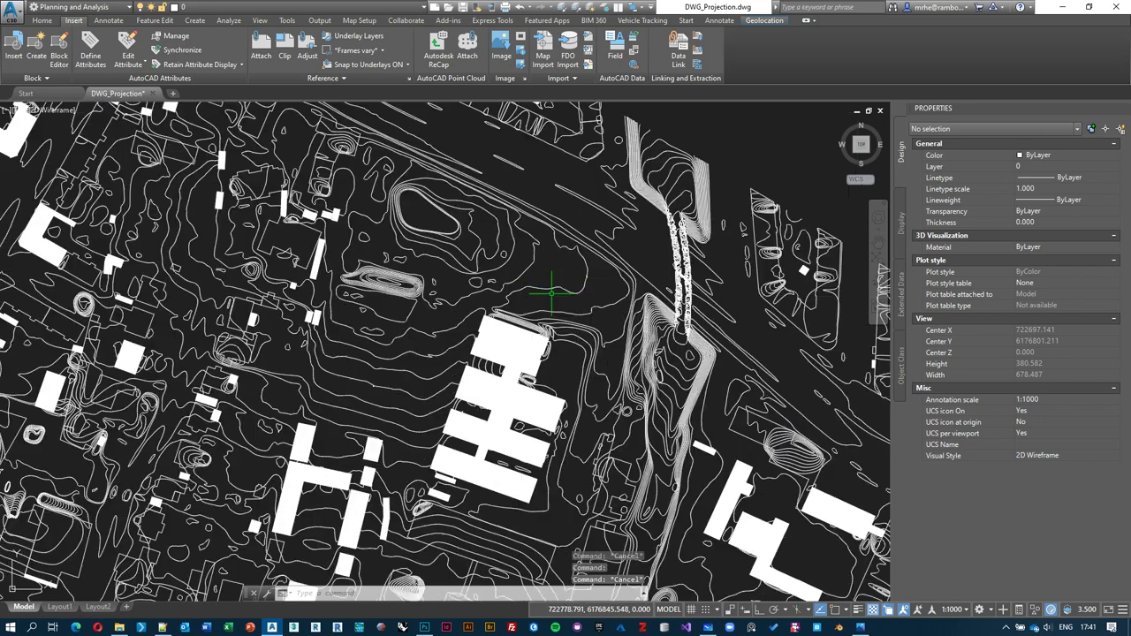
scroll(554, 292, up, 1)
click(583, 275)
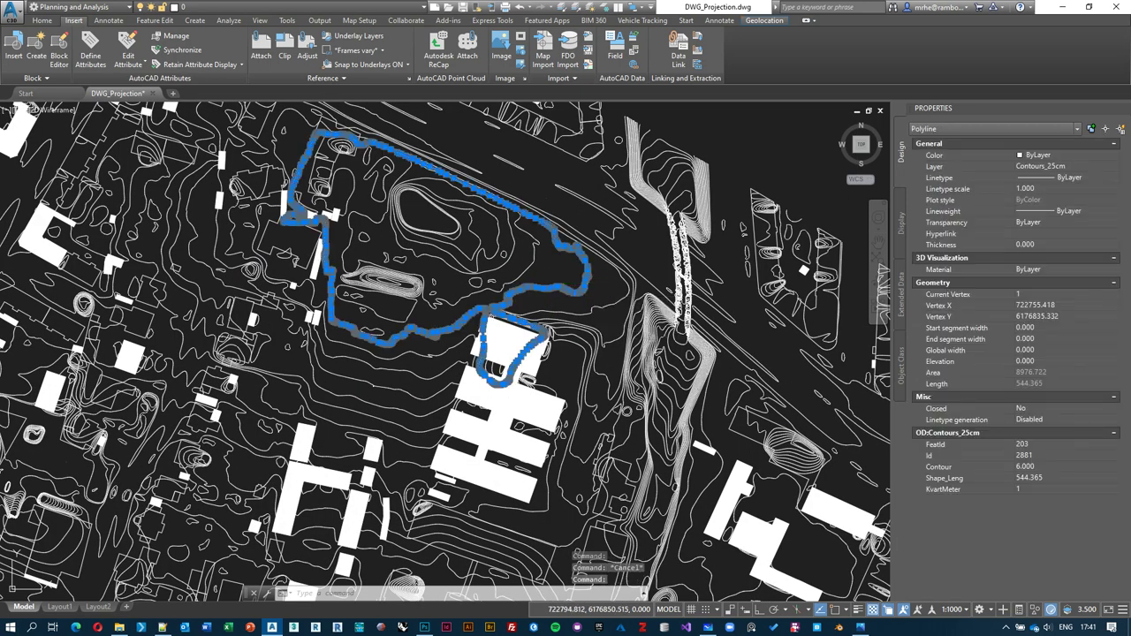
Step: Reselect the long contour line around the pond and examine its general properties and Contours_25cm attributes, such as Contour and KvartMeter
key(Escape)
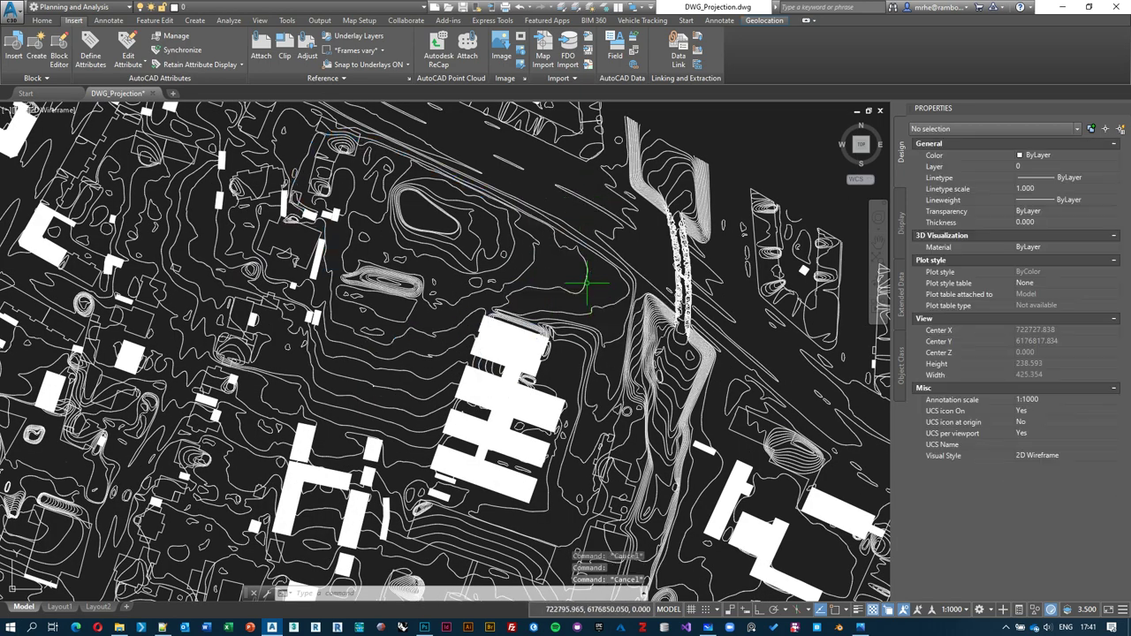
click(585, 285)
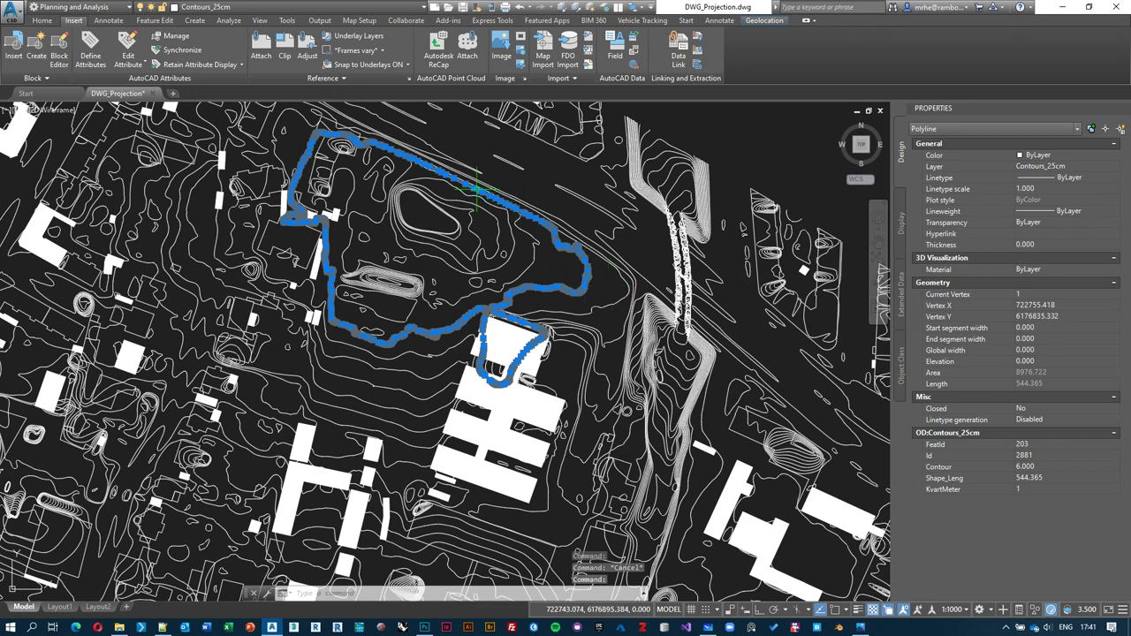
mouse_move(477, 188)
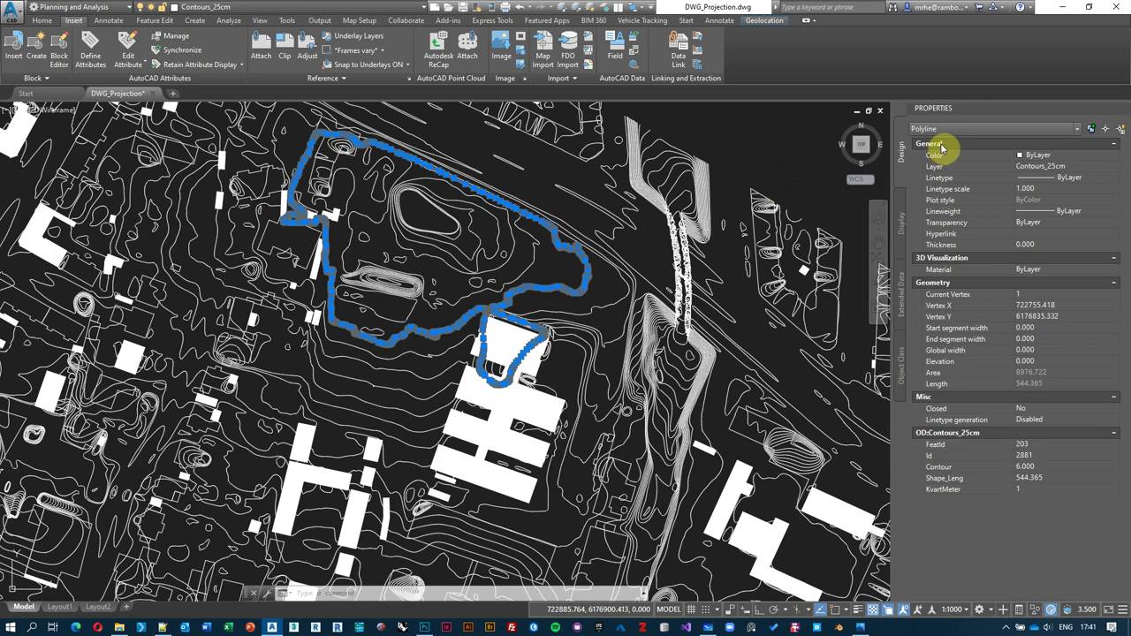
click(1114, 145)
click(1114, 145)
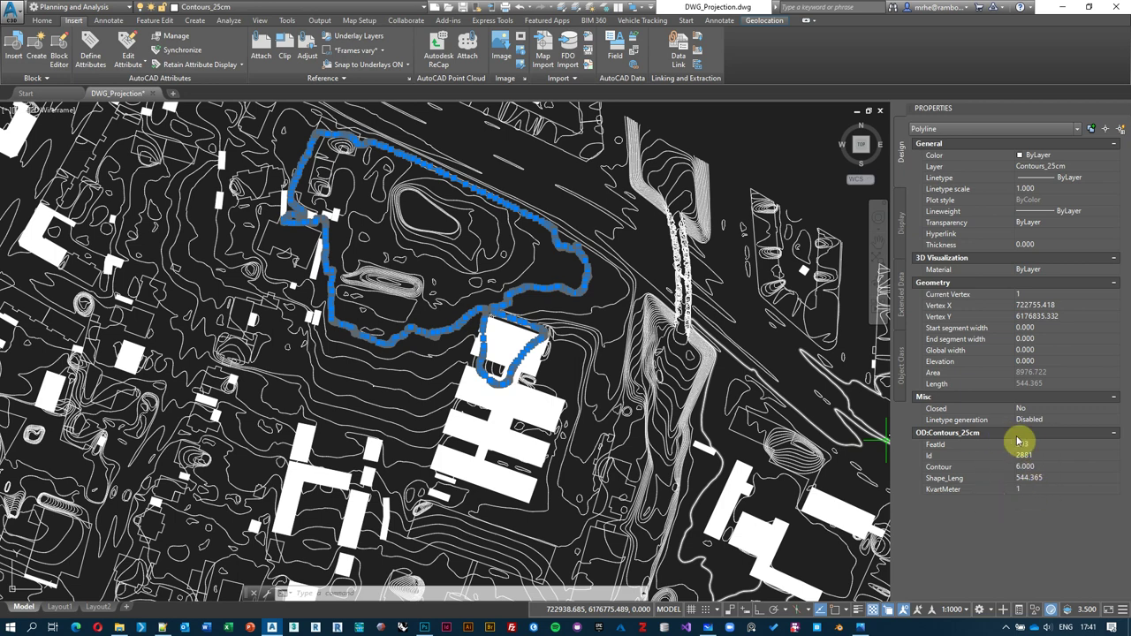
click(1022, 487)
text(1)
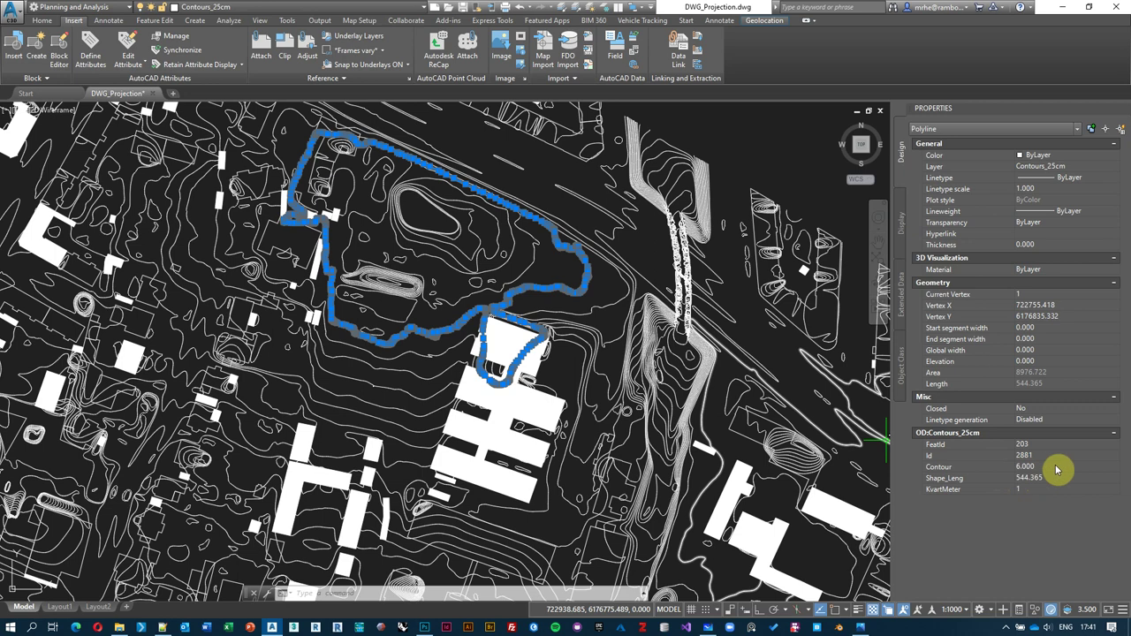
key(Return)
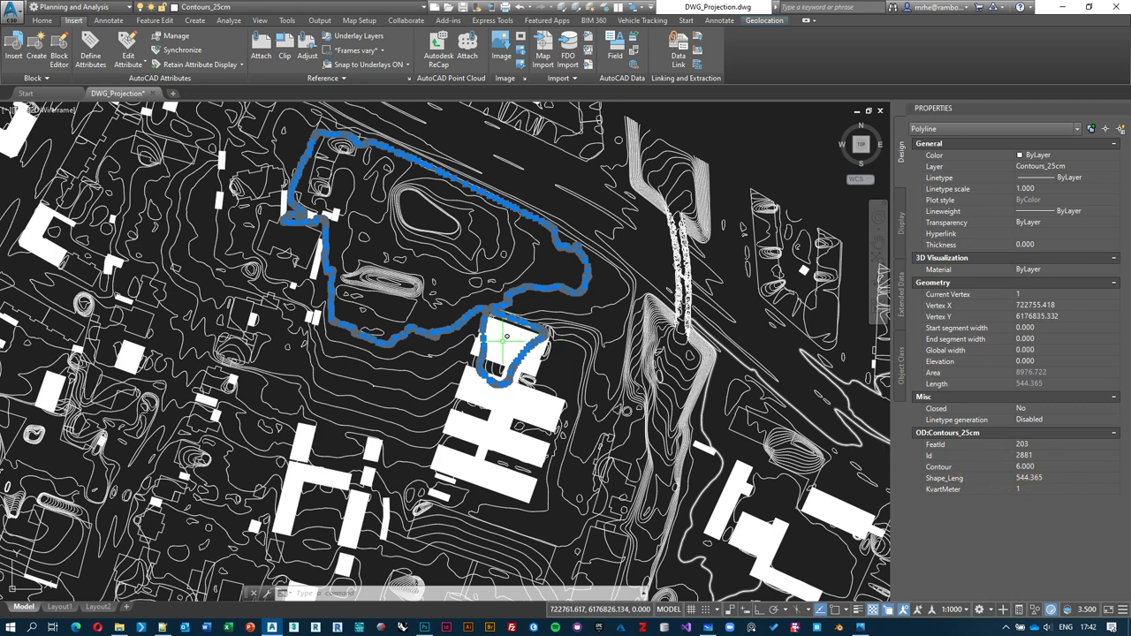
key(Escape)
Step: Select the small building polygon just north of the U-shaped building group and examine its elevation and Buildings object data
middle_drag(310, 438, 320, 424)
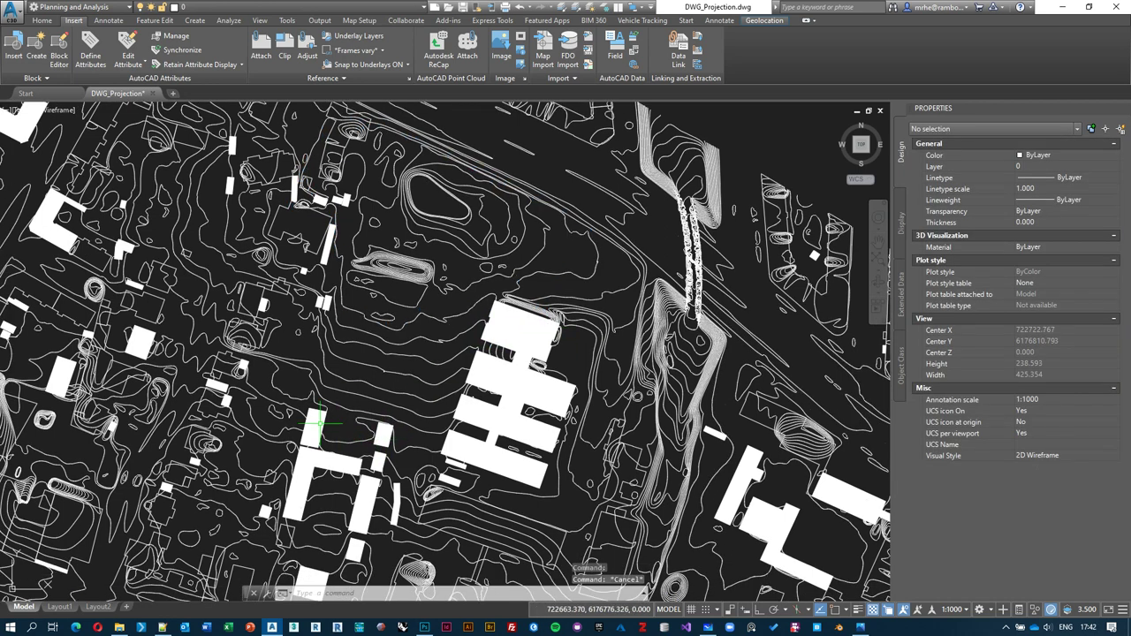
click(382, 435)
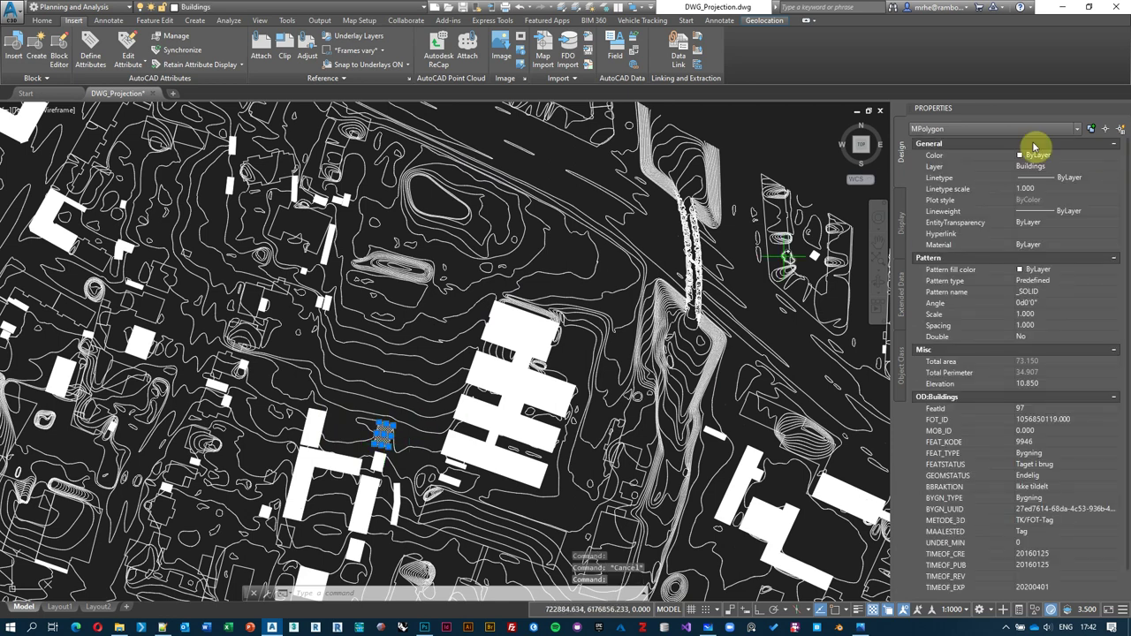
scroll(1010, 449, down, 1)
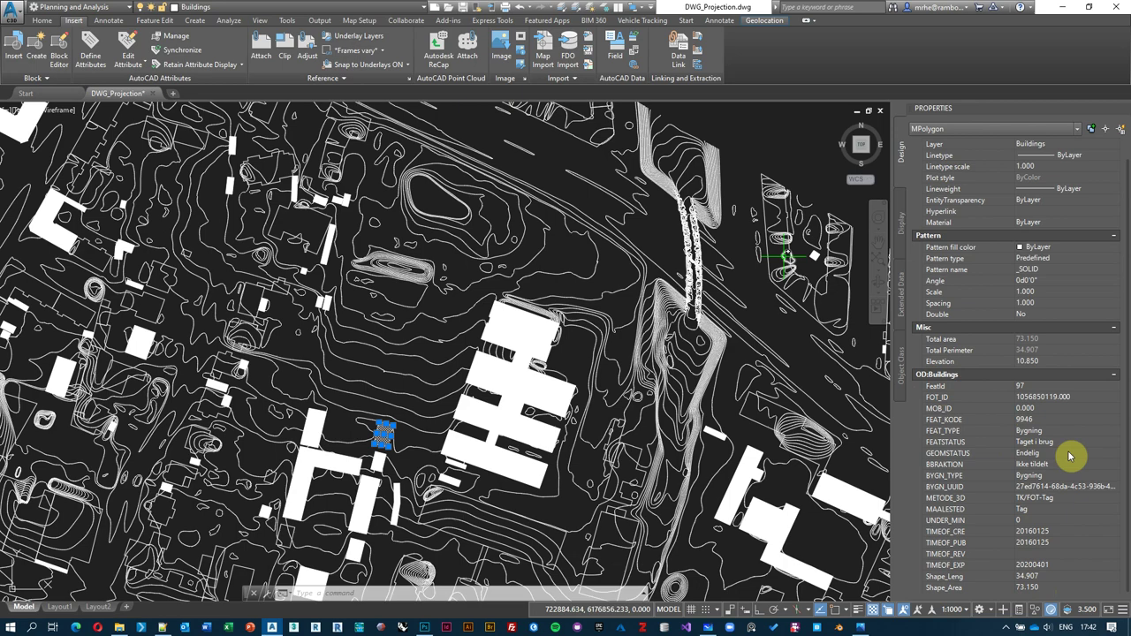
middle_drag(604, 282, 589, 297)
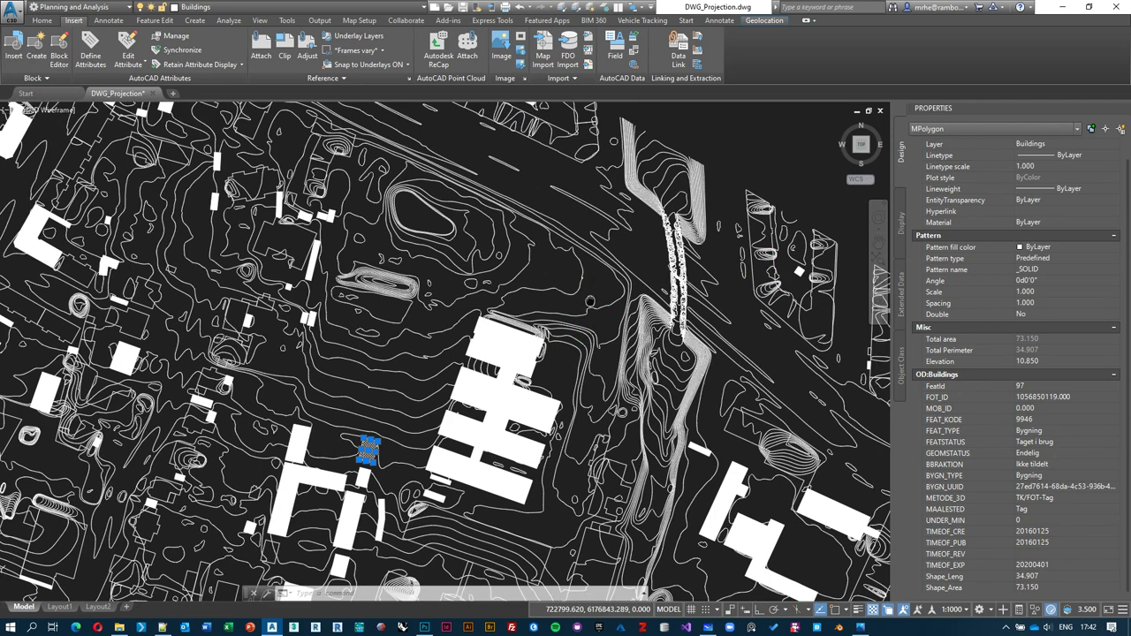
key(Escape)
Step: Switch the viewport to the SW Isometric view to inspect the buildings and contours in 3D
scroll(435, 369, down, 2)
middle_drag(426, 366, 436, 318)
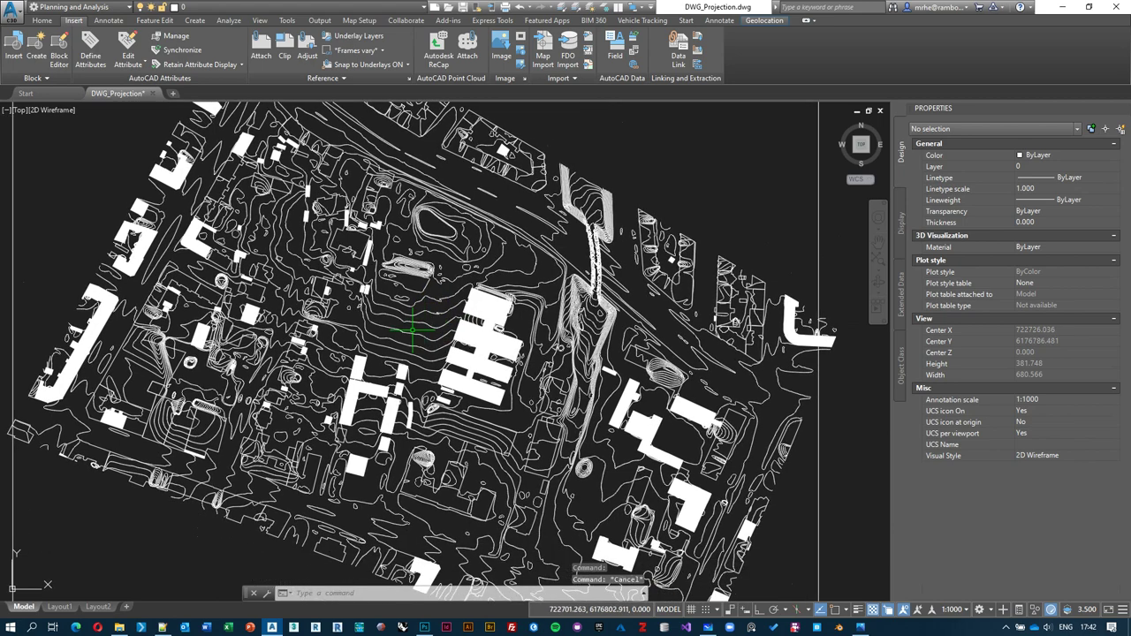
middle_drag(512, 245, 596, 253)
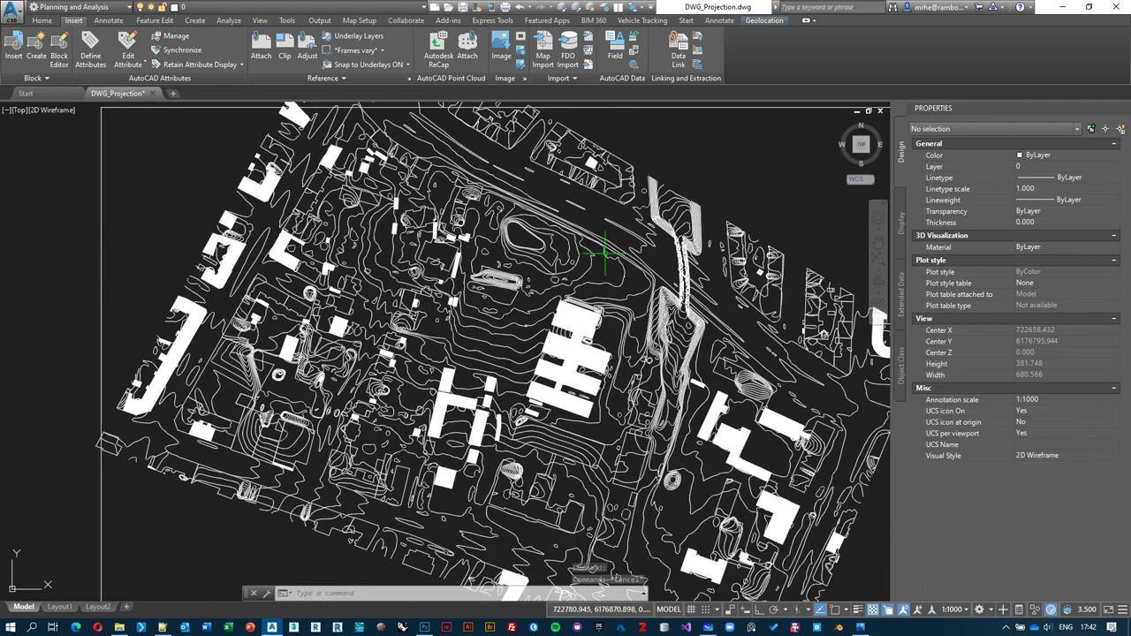
middle_drag(588, 313, 561, 294)
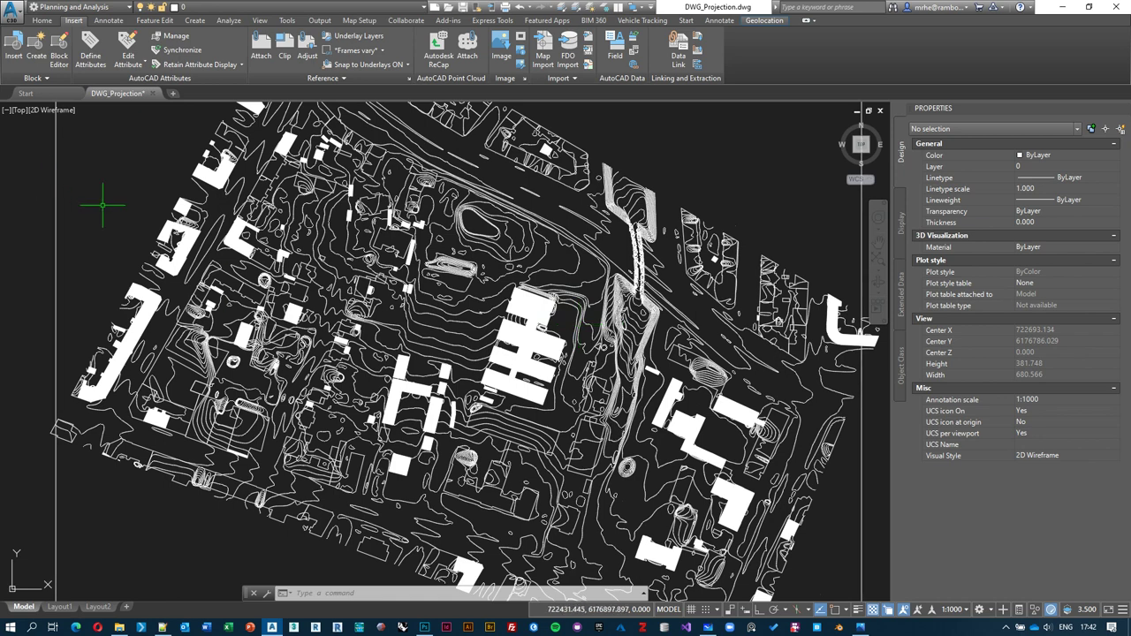
click(19, 115)
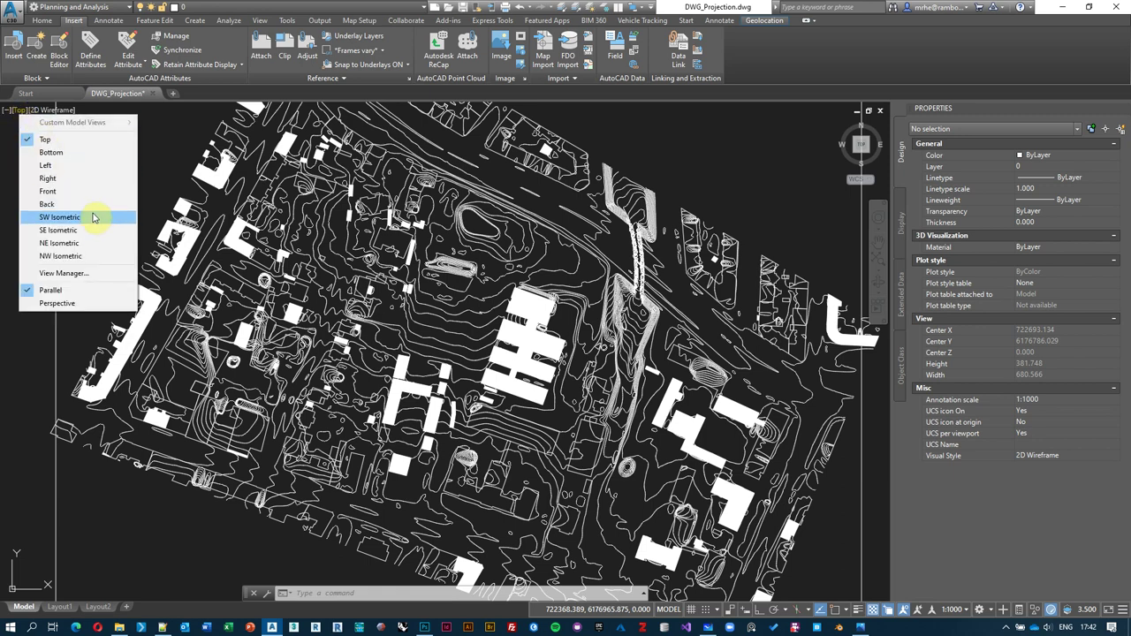
click(60, 217)
scroll(403, 189, up, 4)
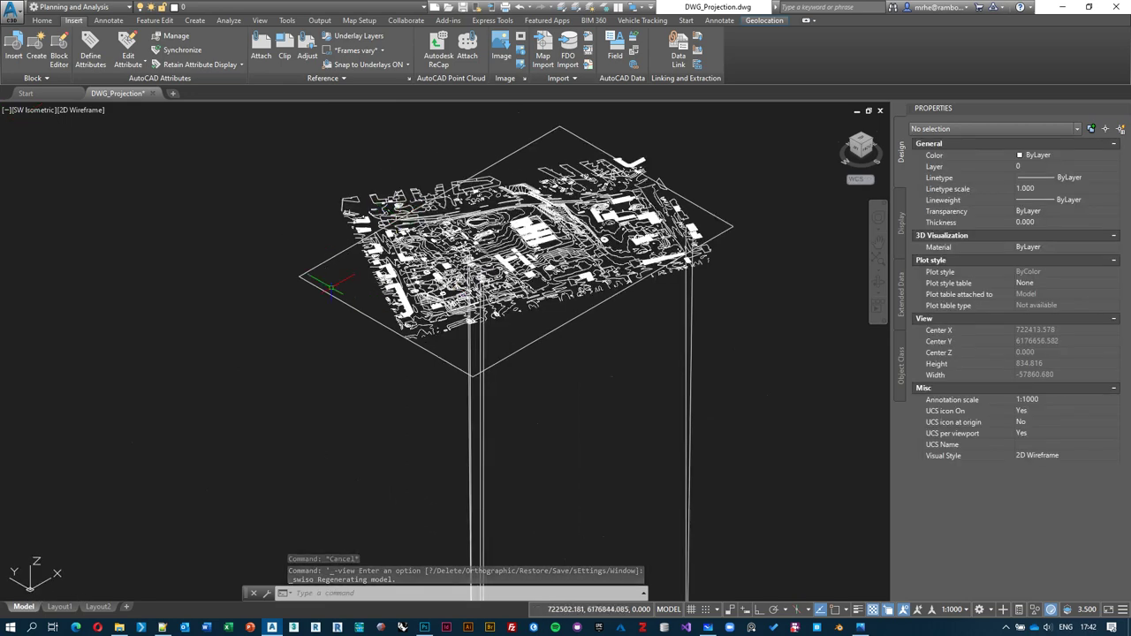
scroll(574, 219, up, 2)
scroll(532, 313, down, 2)
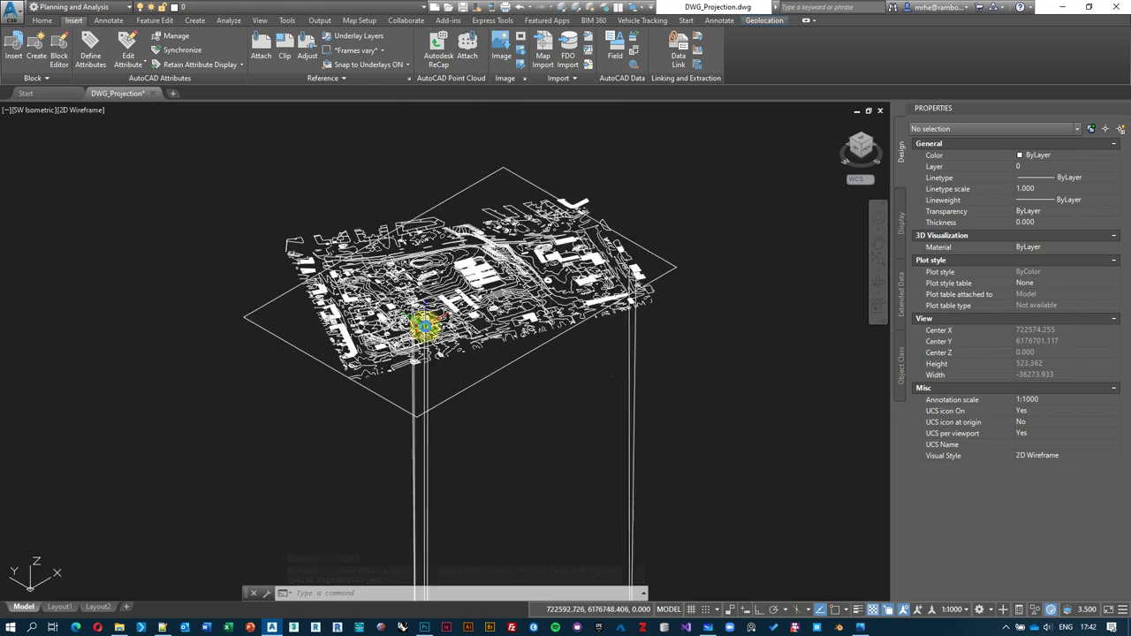
middle_drag(560, 237, 498, 214)
scroll(474, 250, up, 2)
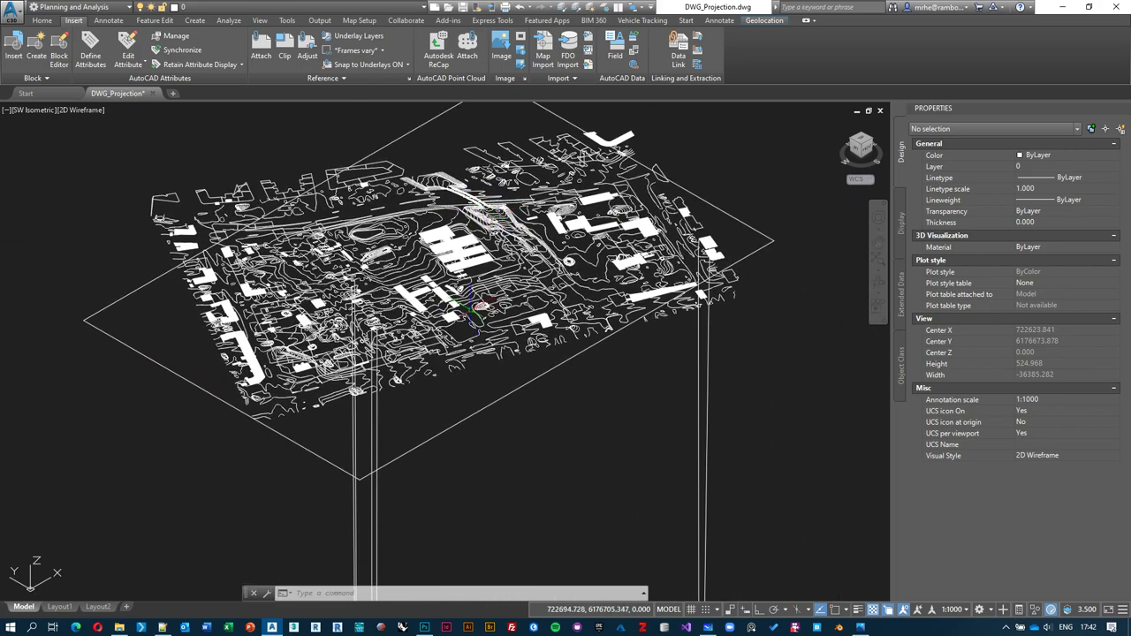
Step: Orbit around the site and examine the long vertical lines dropping below the terrain, from their lower ends up to the buildings
shift+middle_drag(255, 285, 431, 281)
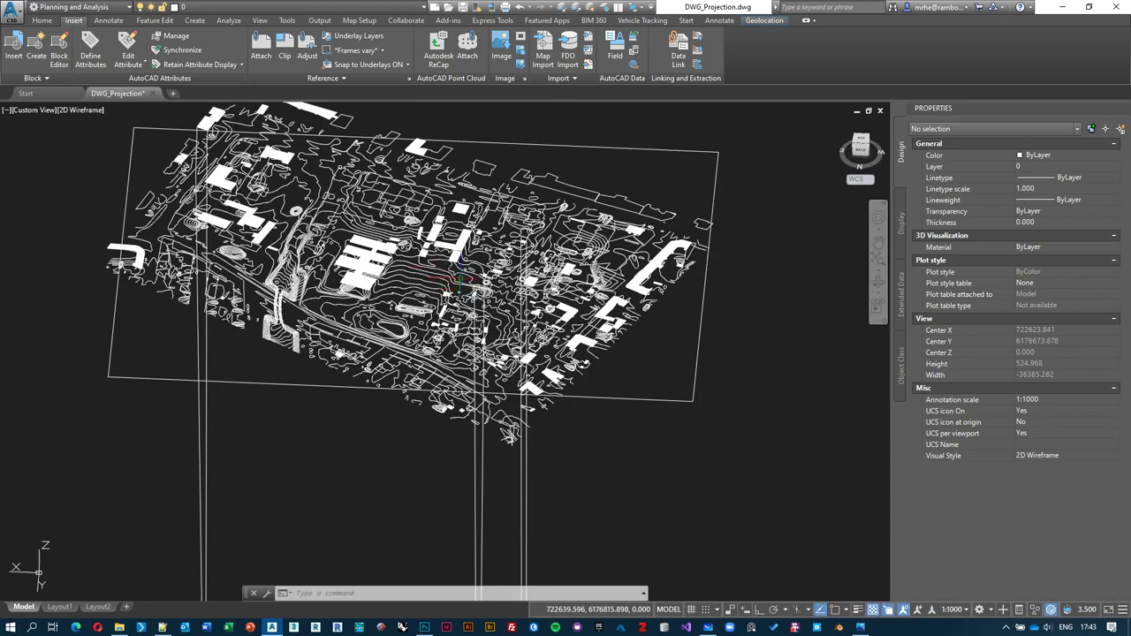
scroll(431, 281, up, 3)
scroll(431, 281, down, 4)
middle_drag(520, 461, 479, 336)
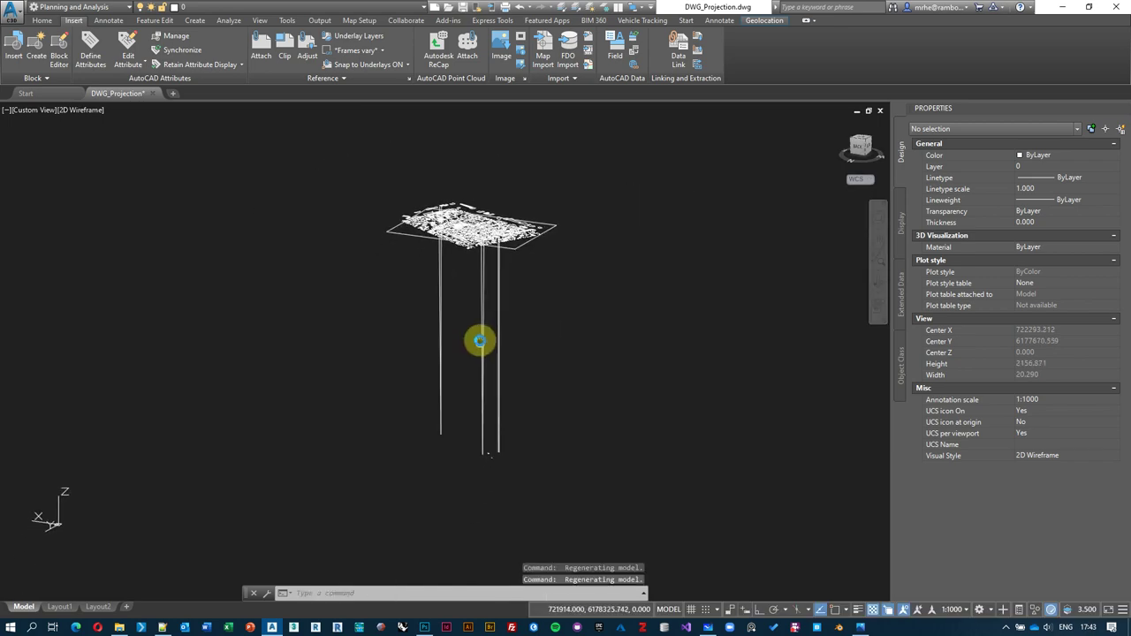
scroll(478, 292, up, 2)
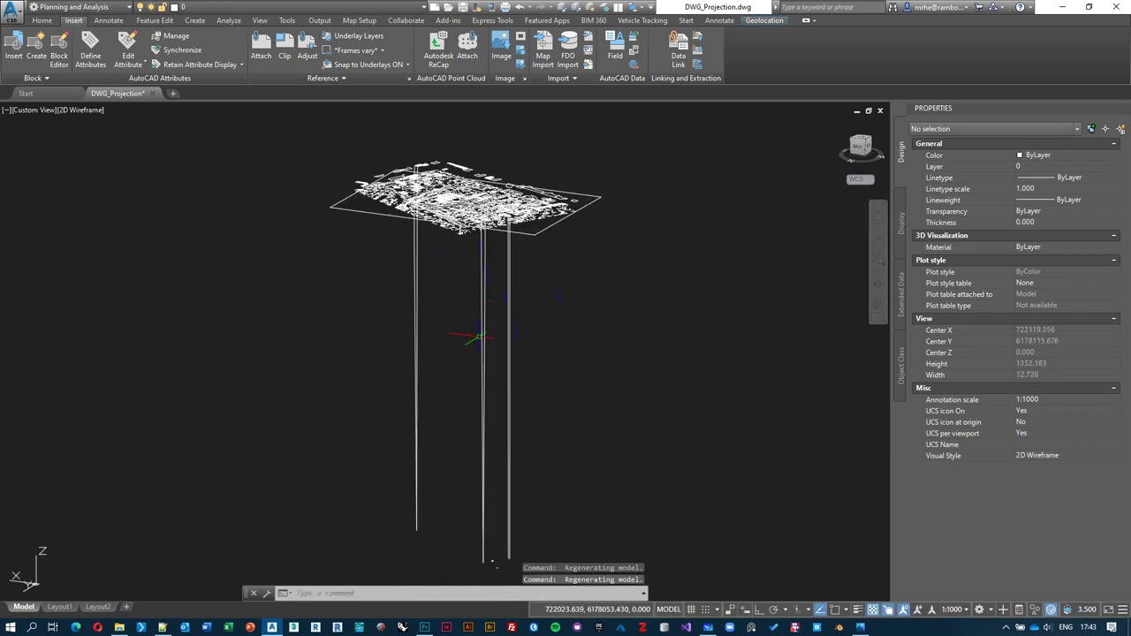
scroll(500, 202, up, 5)
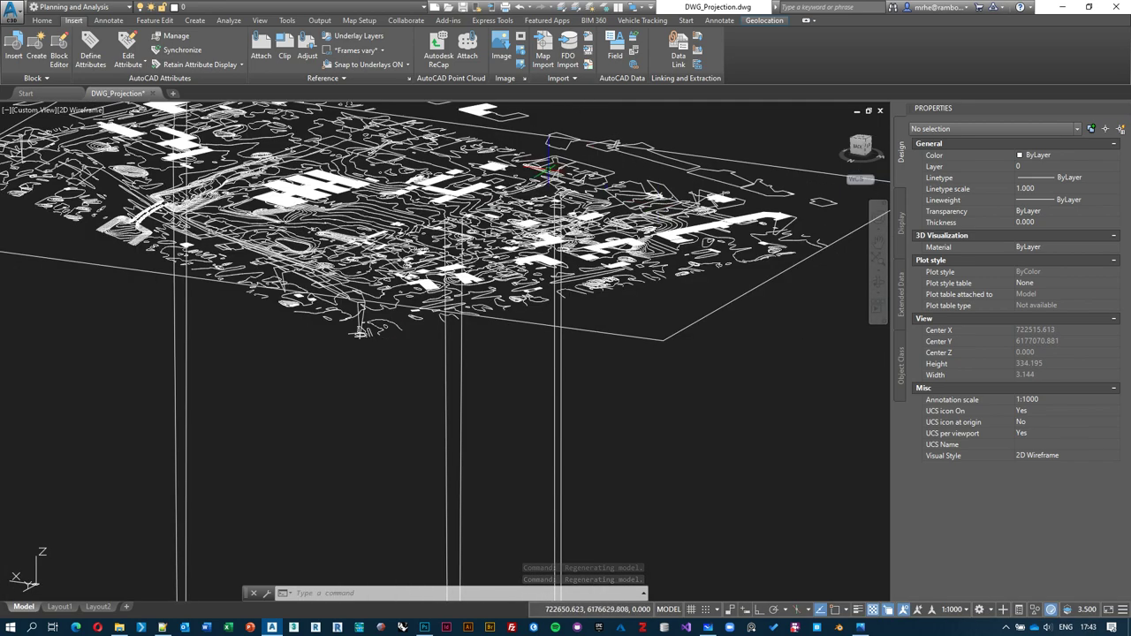
middle_drag(482, 213, 513, 323)
scroll(548, 265, up, 6)
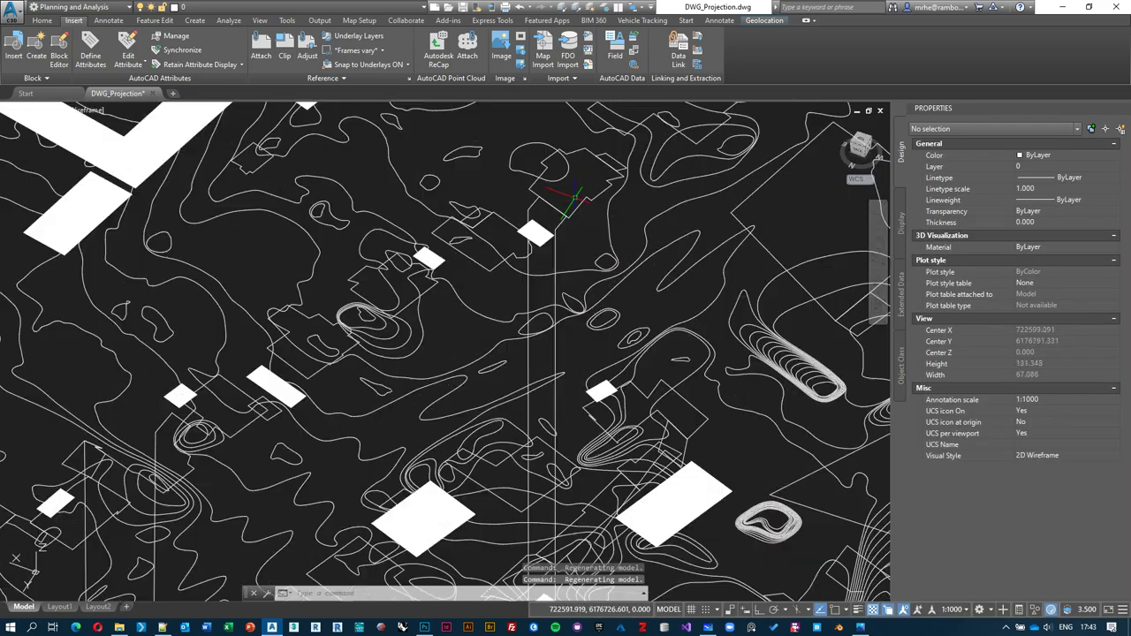
Step: Select the 3D polyline building outline that drops far below the terrain, and inspect both its ends and its vertex data
click(540, 210)
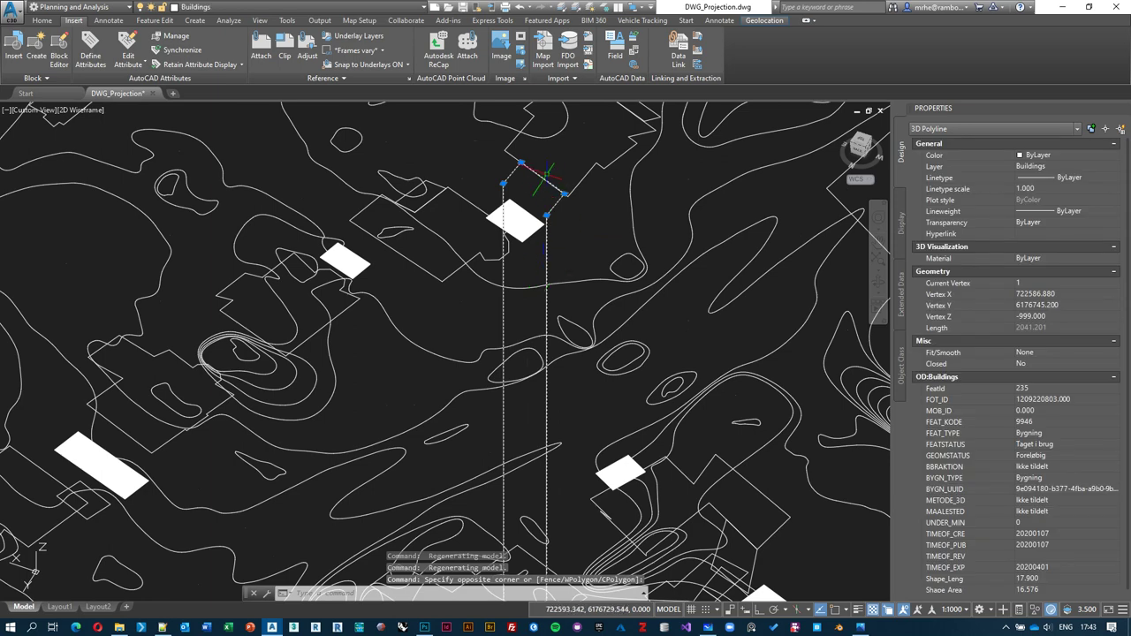
scroll(521, 168, up, 2)
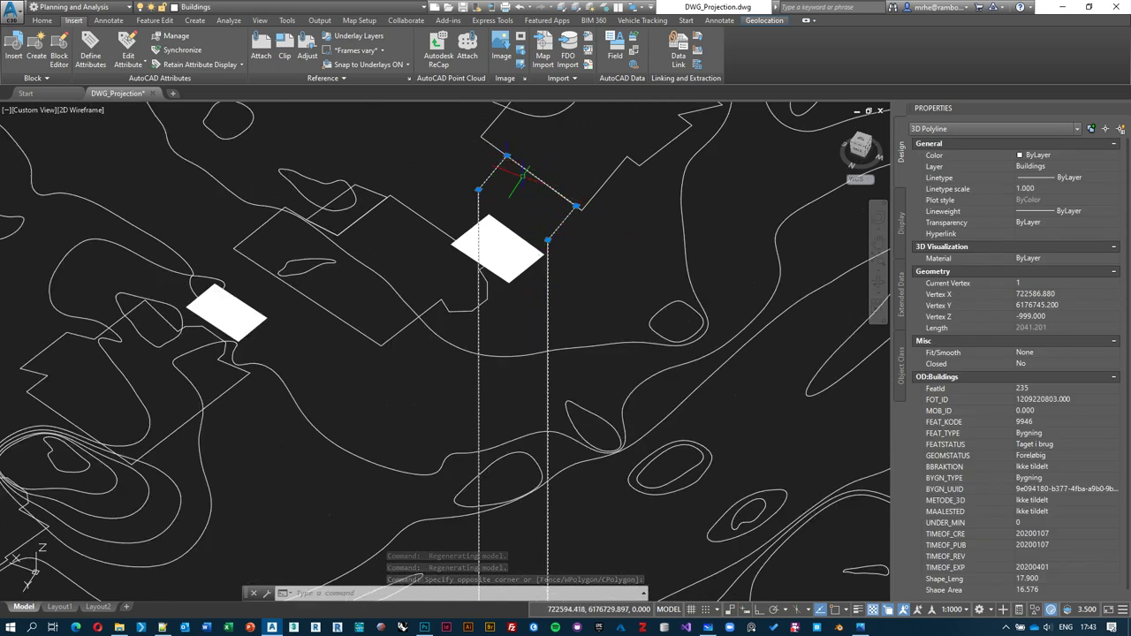
scroll(570, 212, down, 1)
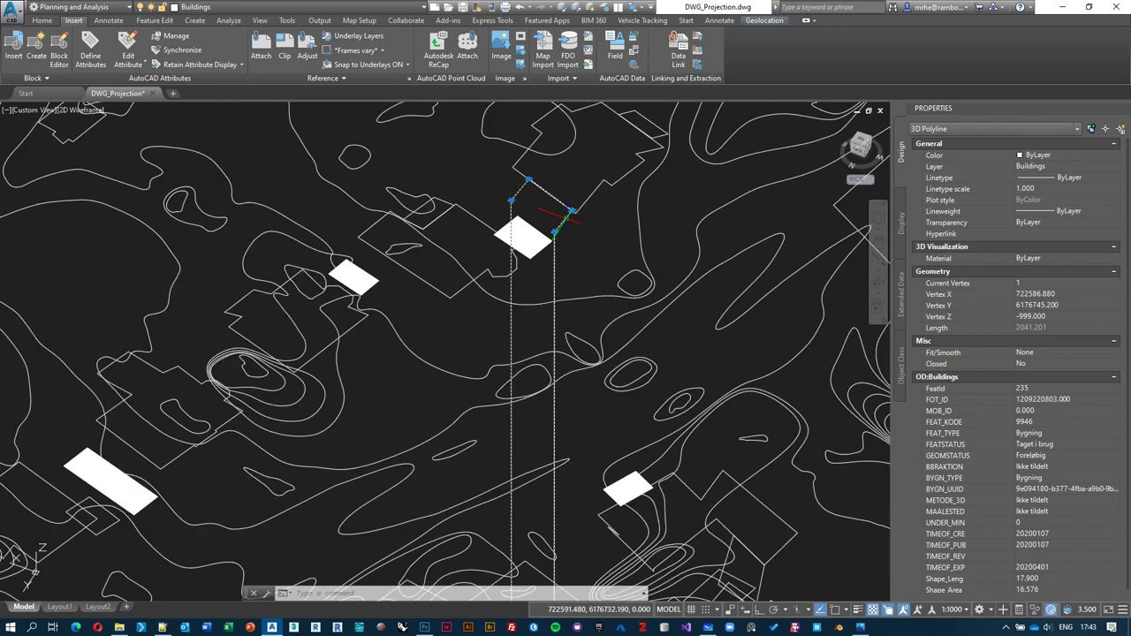
scroll(570, 212, down, 4)
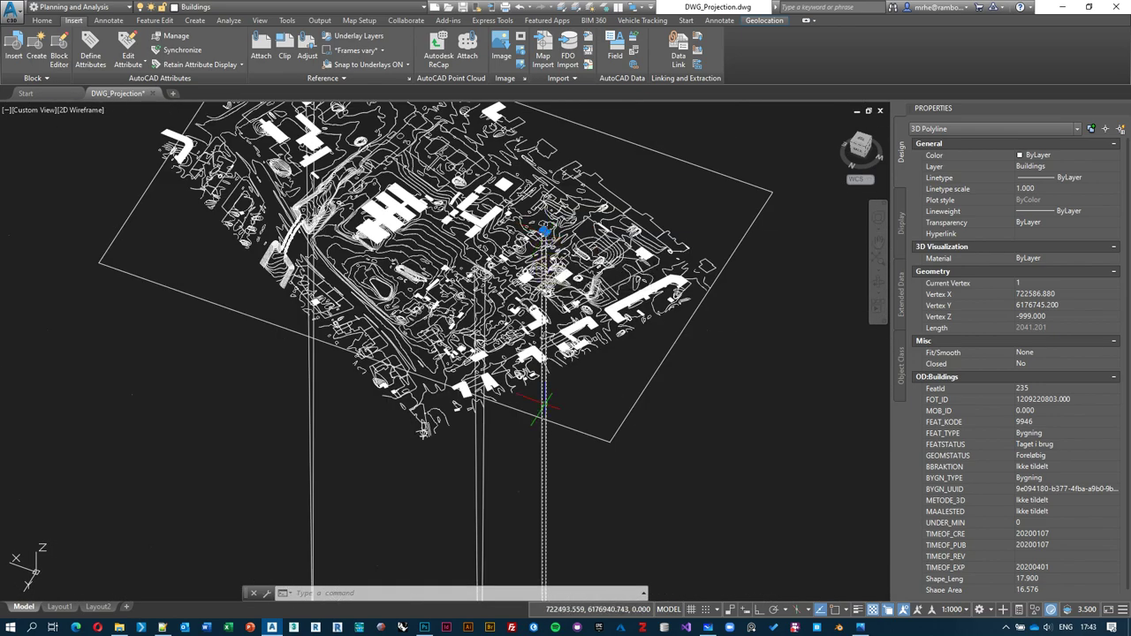
middle_drag(534, 412, 528, 328)
scroll(528, 328, down, 3)
scroll(508, 459, up, 3)
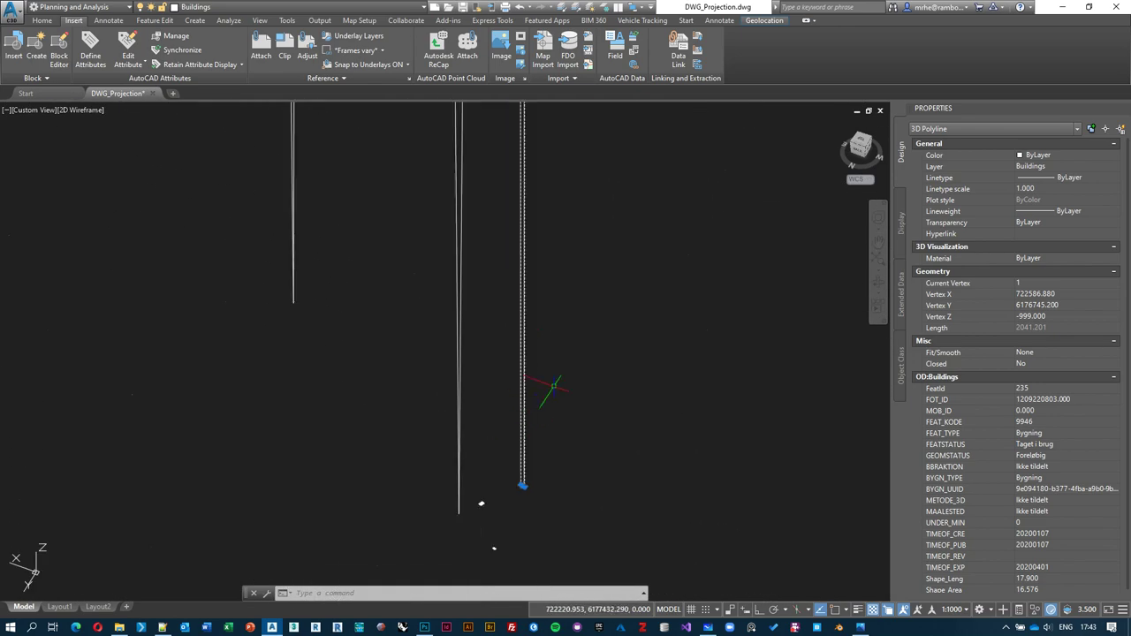
scroll(523, 261, down, 2)
middle_drag(529, 210, 522, 355)
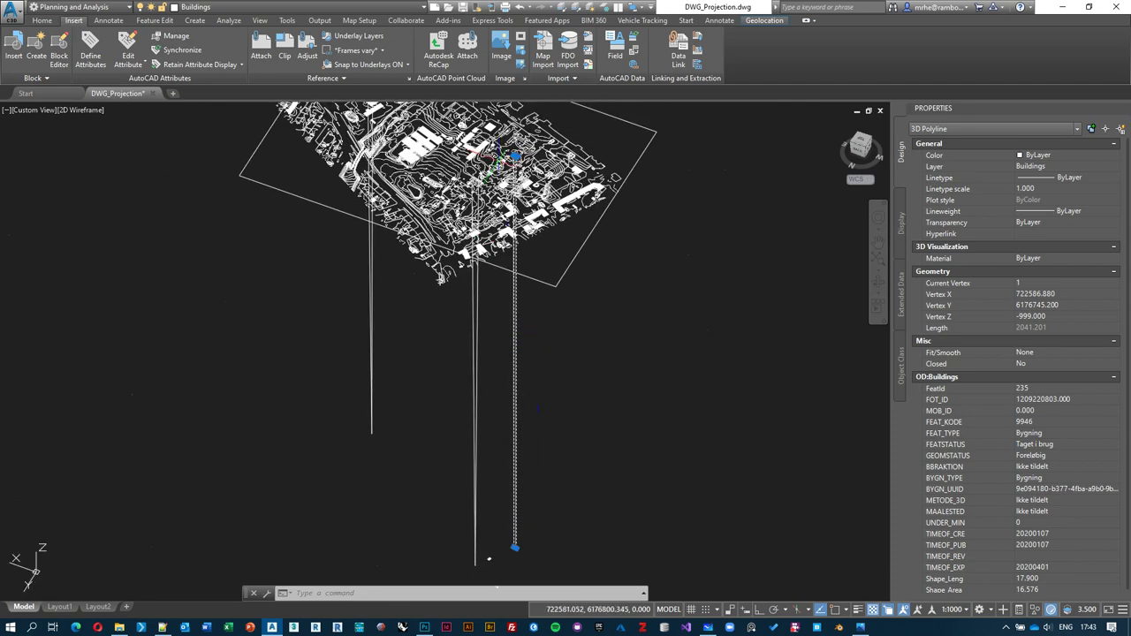
scroll(499, 159, up, 4)
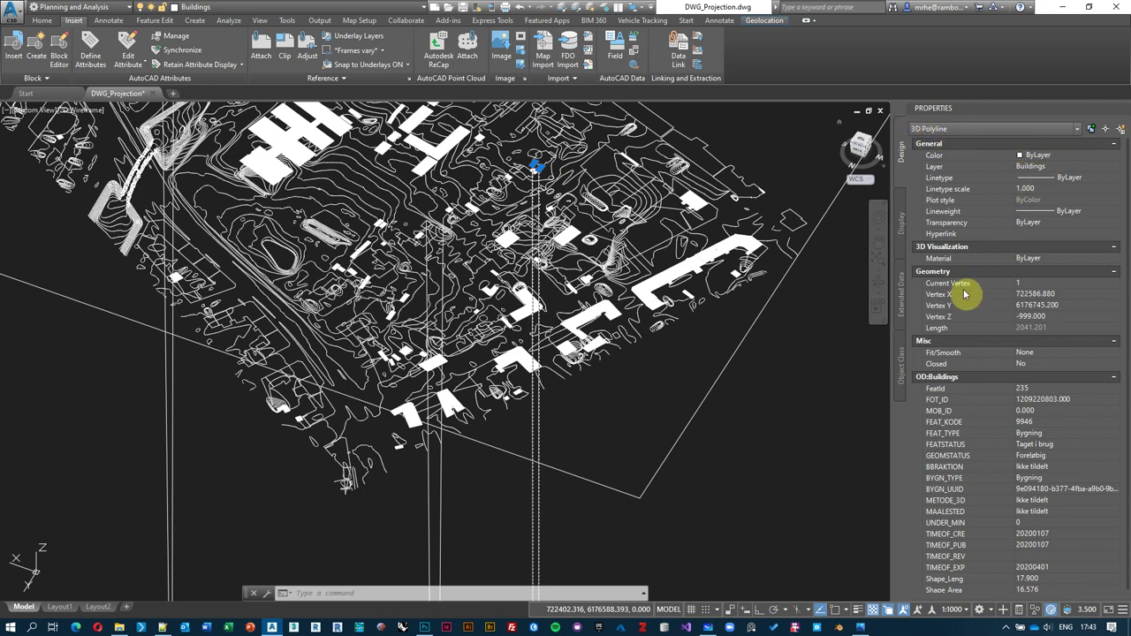
scroll(540, 148, up, 10)
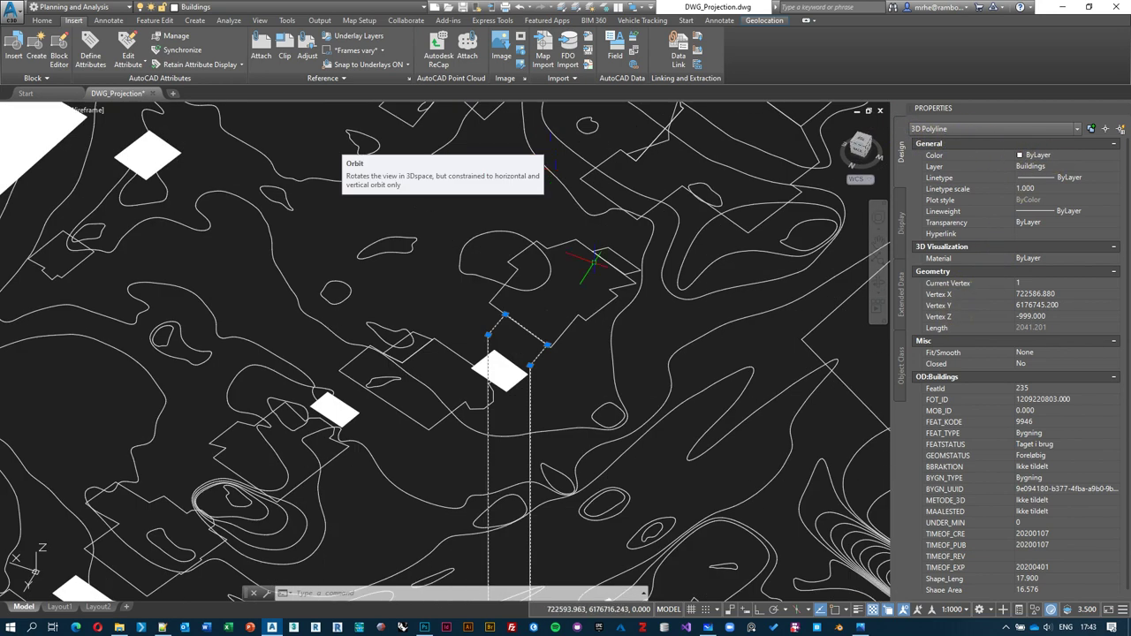
scroll(511, 333, up, 3)
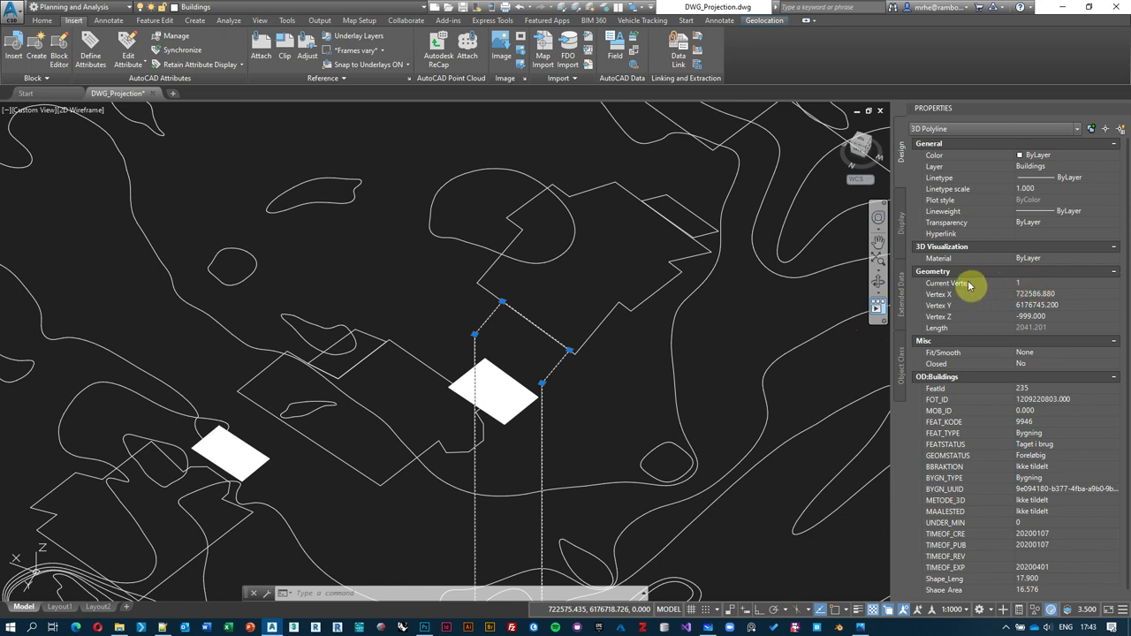
Step: Set the Z of vertex 2 of the selected building polyline to 13.030, copied from vertex 3
click(1034, 284)
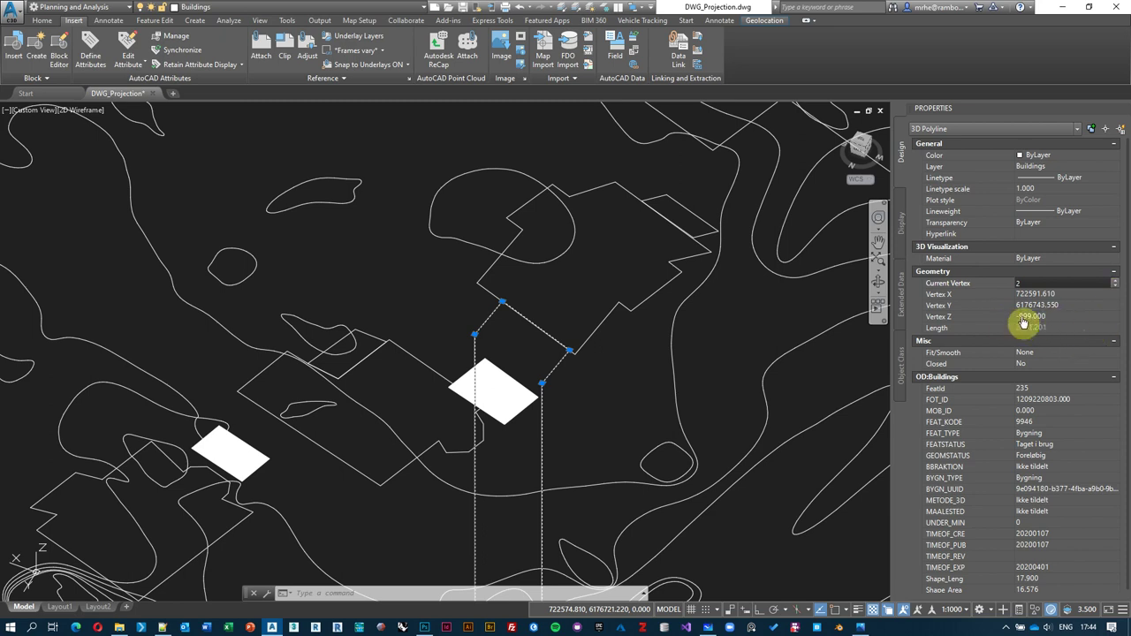
click(1114, 280)
click(1060, 316)
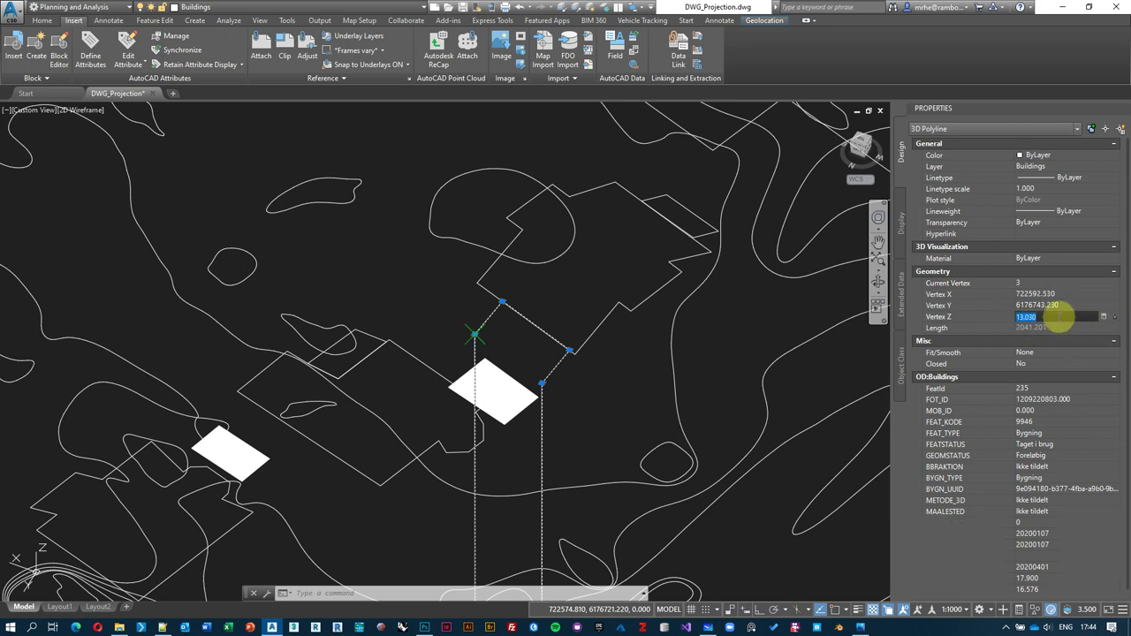
click(1116, 286)
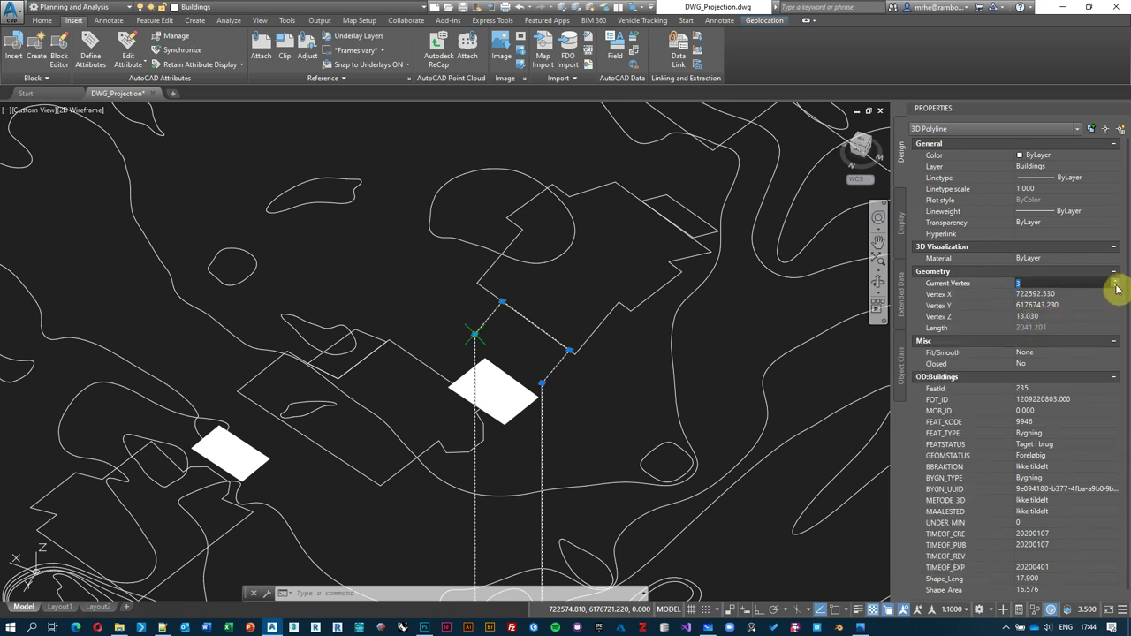
click(1064, 316)
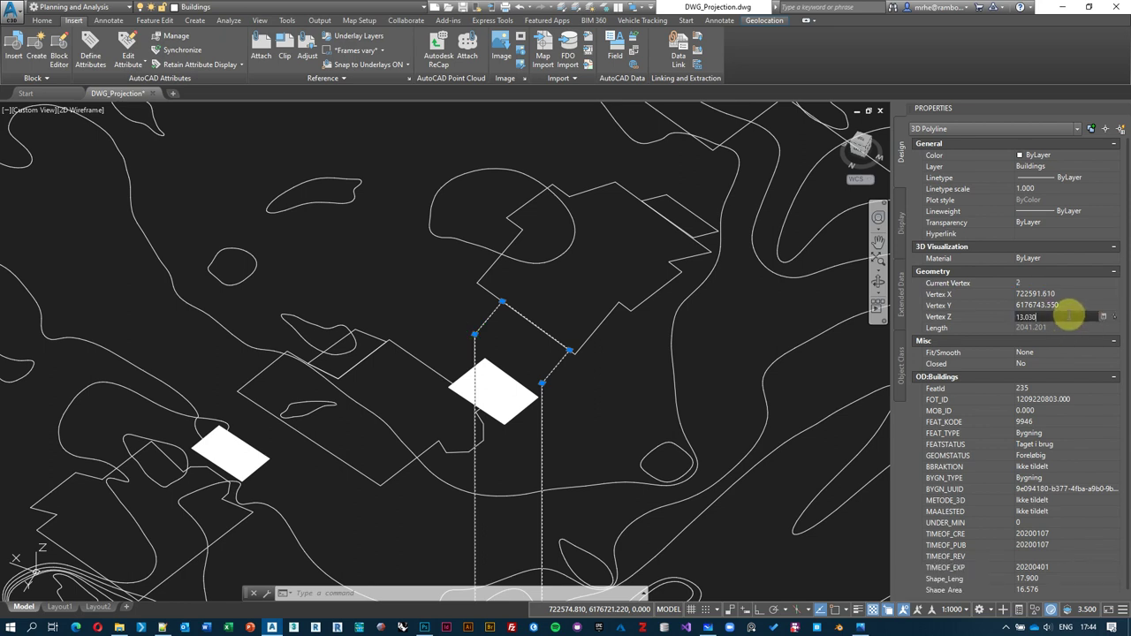
text(13.030)
click(1114, 284)
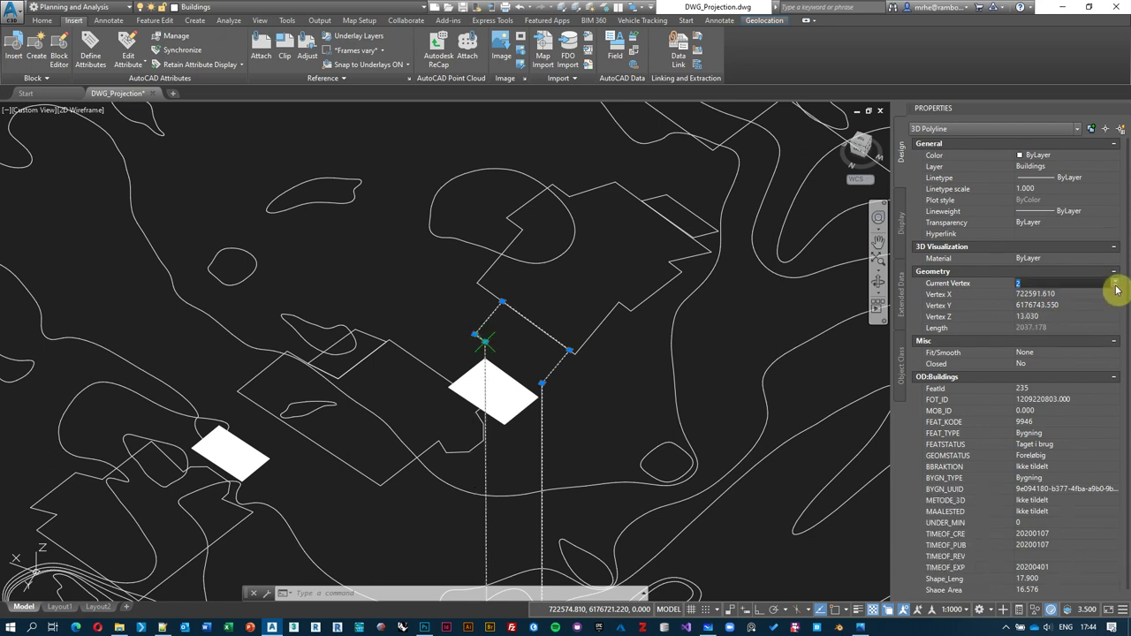
Step: Set the Z of vertex 1 of the same building polyline to 13.030
click(1116, 288)
click(1064, 316)
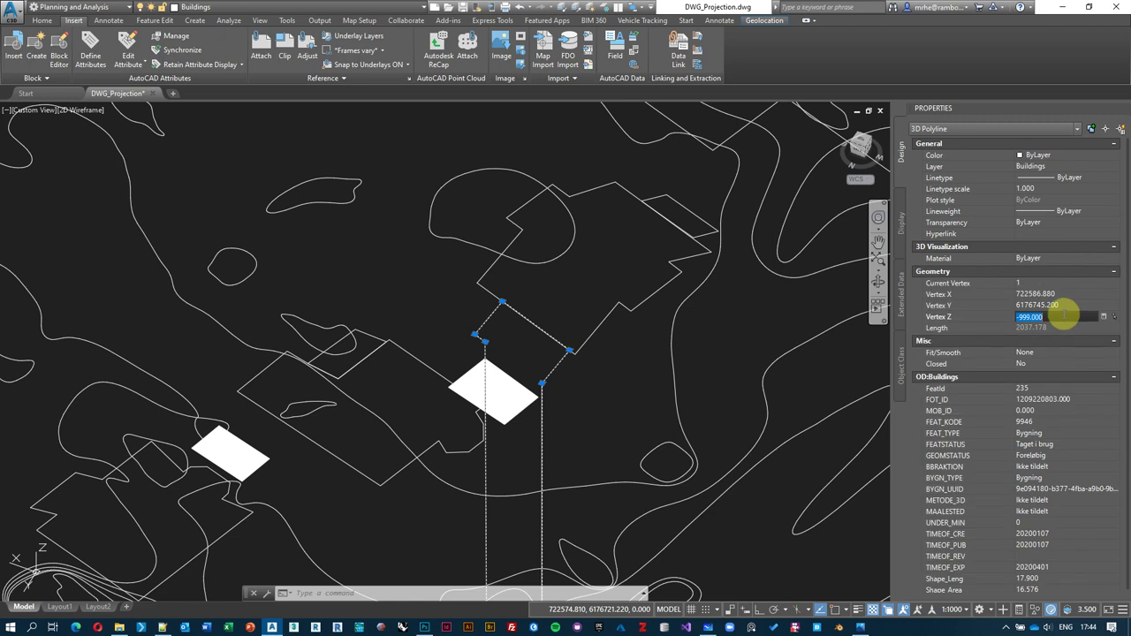
text(13.030)
key(Return)
Step: Set the Z of the closing vertex 7 to 13.030, deselect the polyline, and check the corrected outline
click(1117, 289)
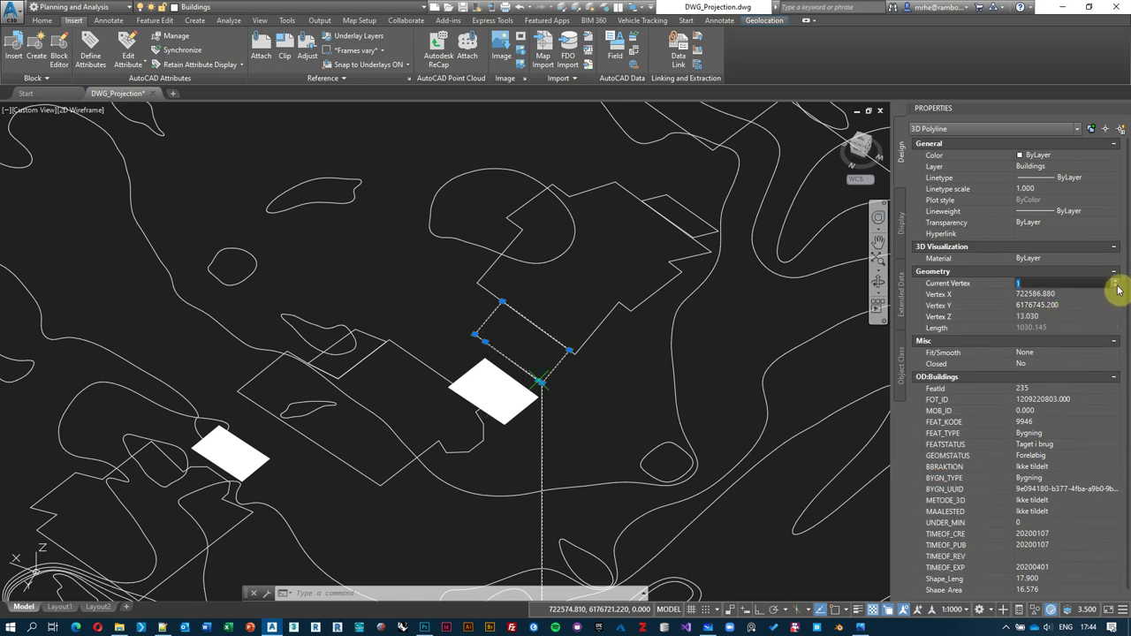
click(1064, 316)
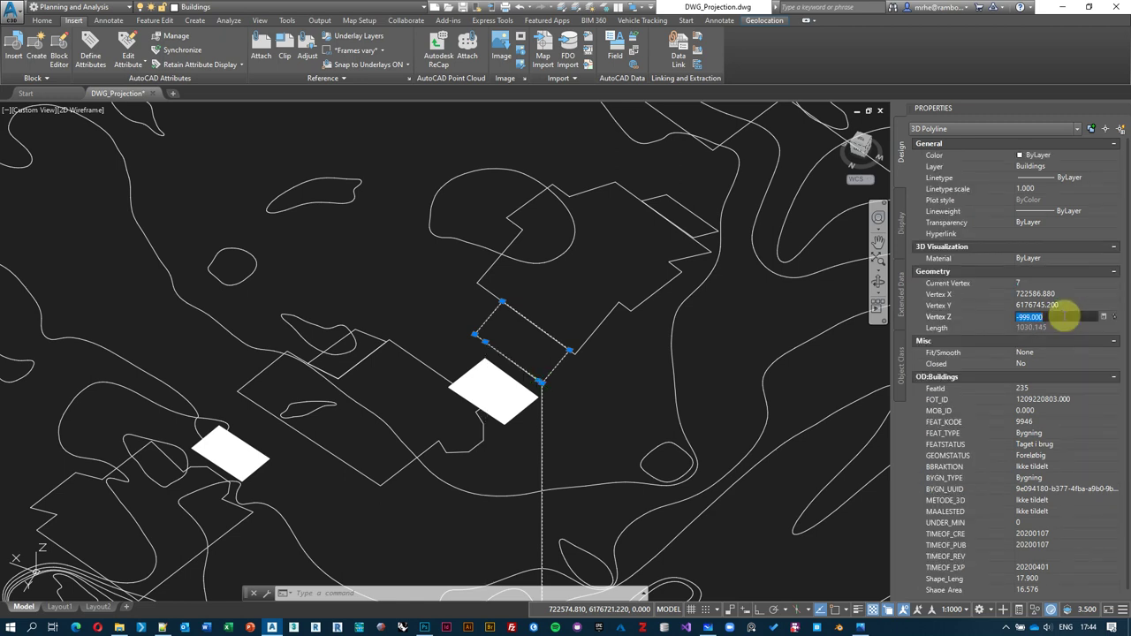
key(Return)
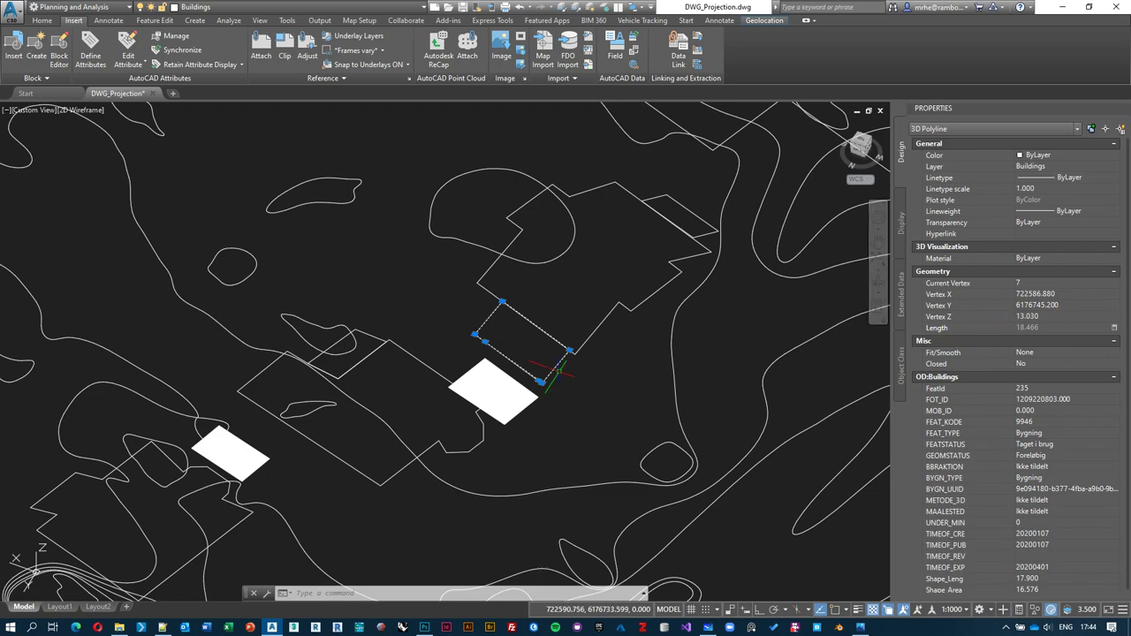
middle_drag(574, 398, 587, 369)
key(Escape)
scroll(567, 314, up, 4)
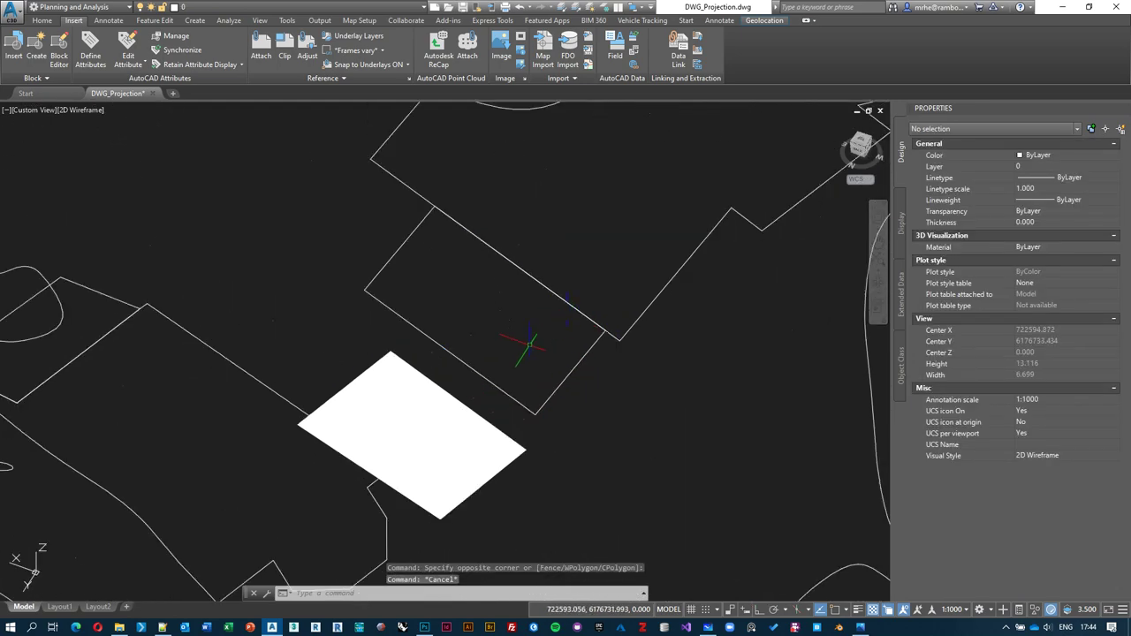
Step: Select the two remaining 3D polylines that drop far below the terrain, color them Red, and clear the selection
scroll(529, 343, down, 10)
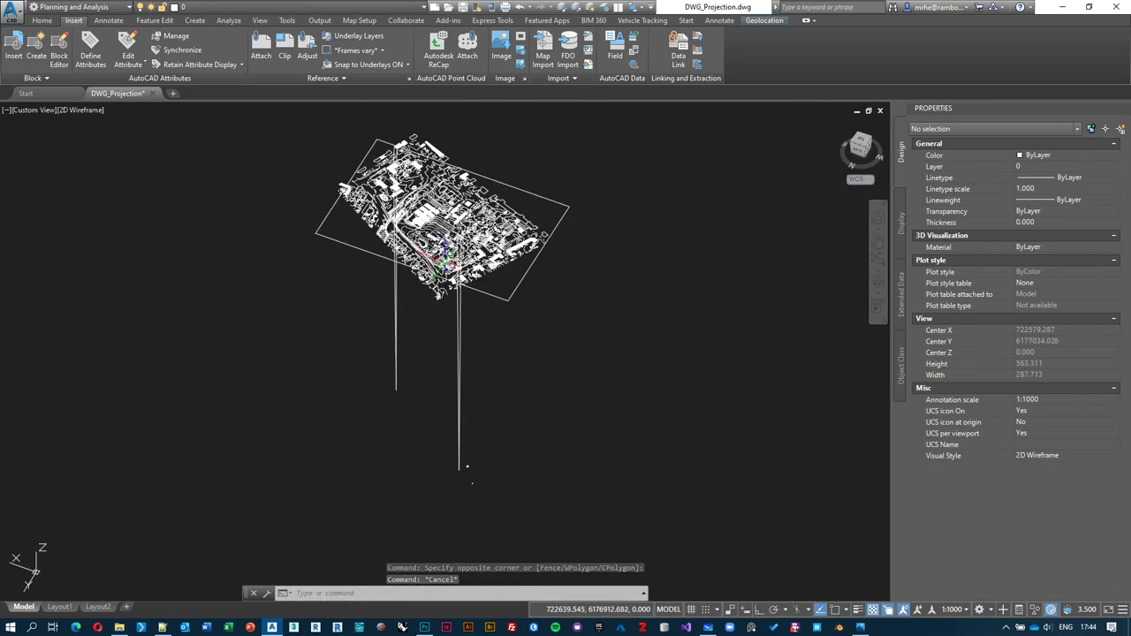
click(500, 397)
click(353, 339)
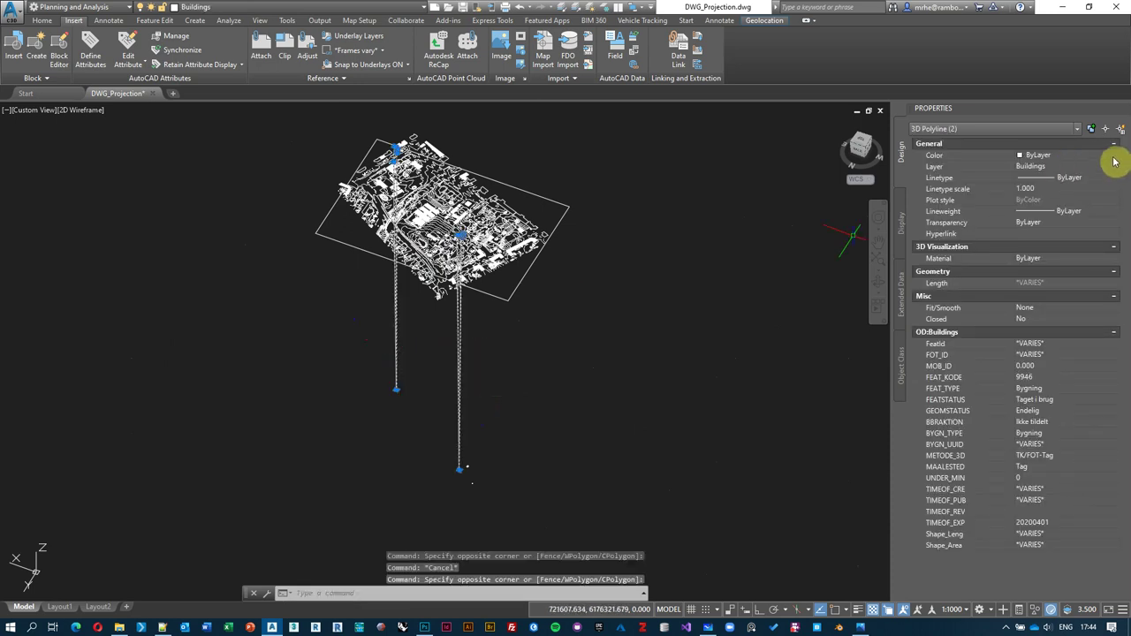
click(1114, 156)
click(1114, 154)
click(1042, 189)
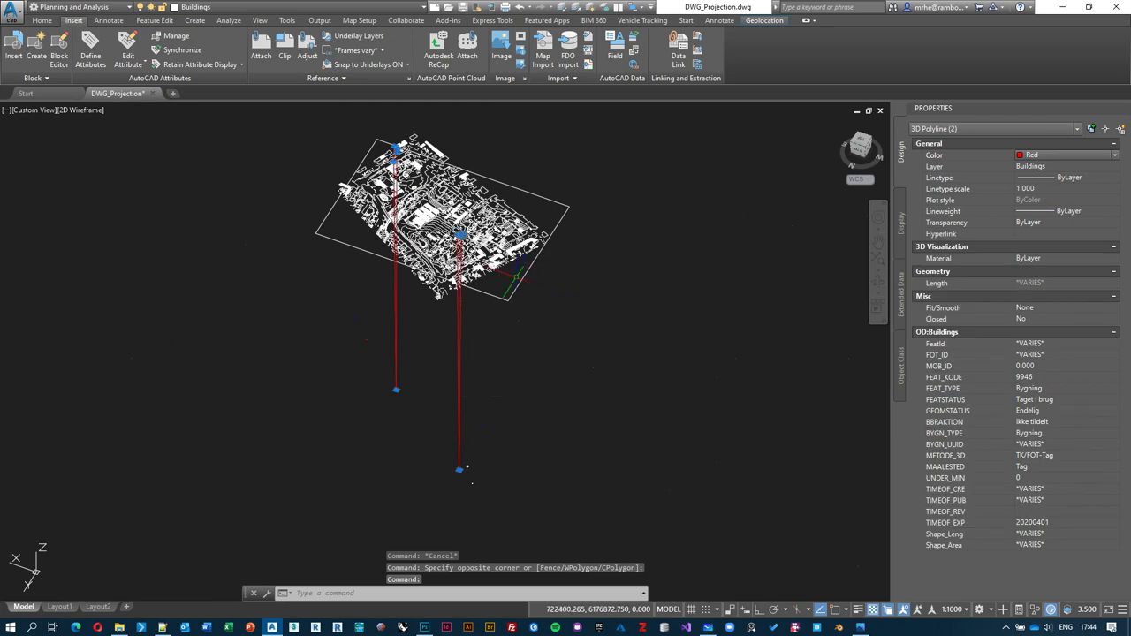
key(Escape)
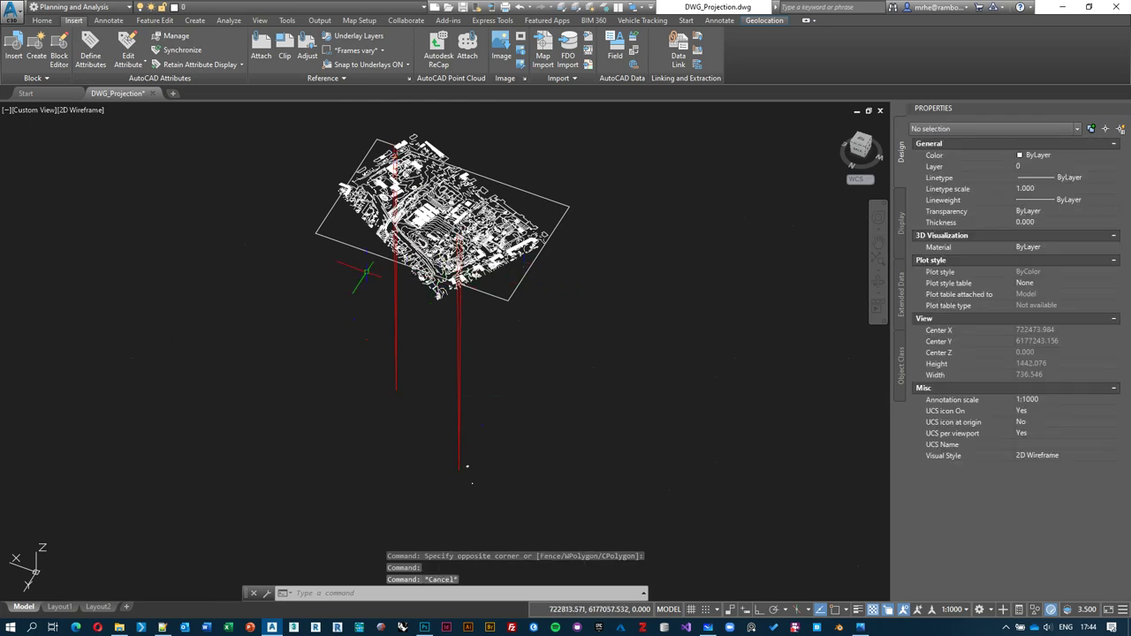
Step: Switch to the Top view, select the red building outline in the western part of the site, and step through its vertices to vertex 5
click(18, 110)
click(30, 139)
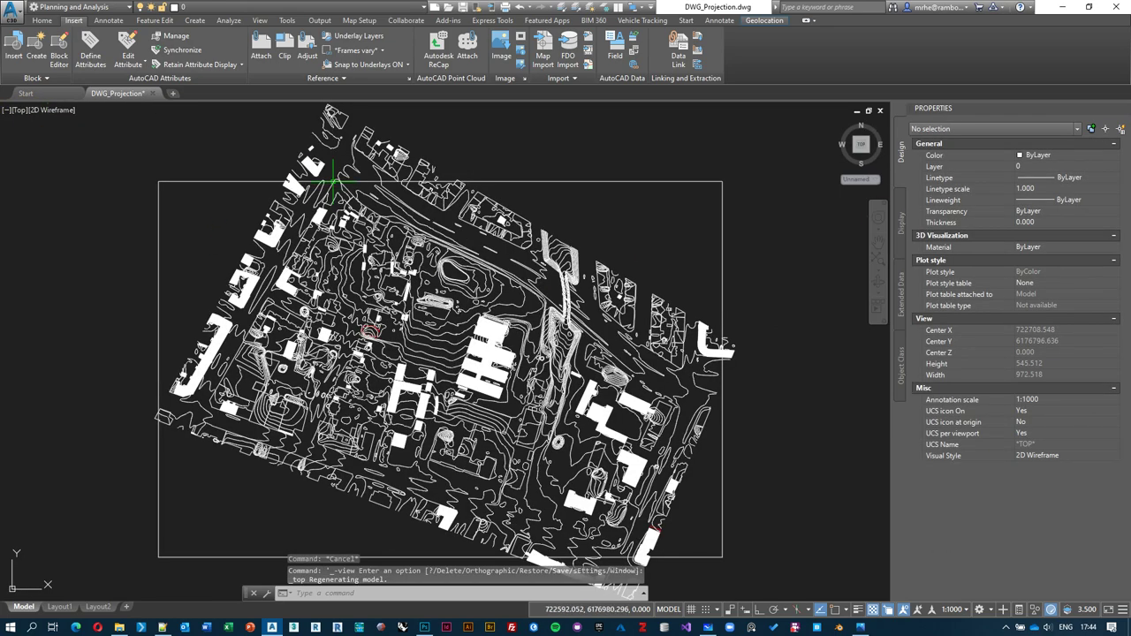
scroll(355, 329, up, 12)
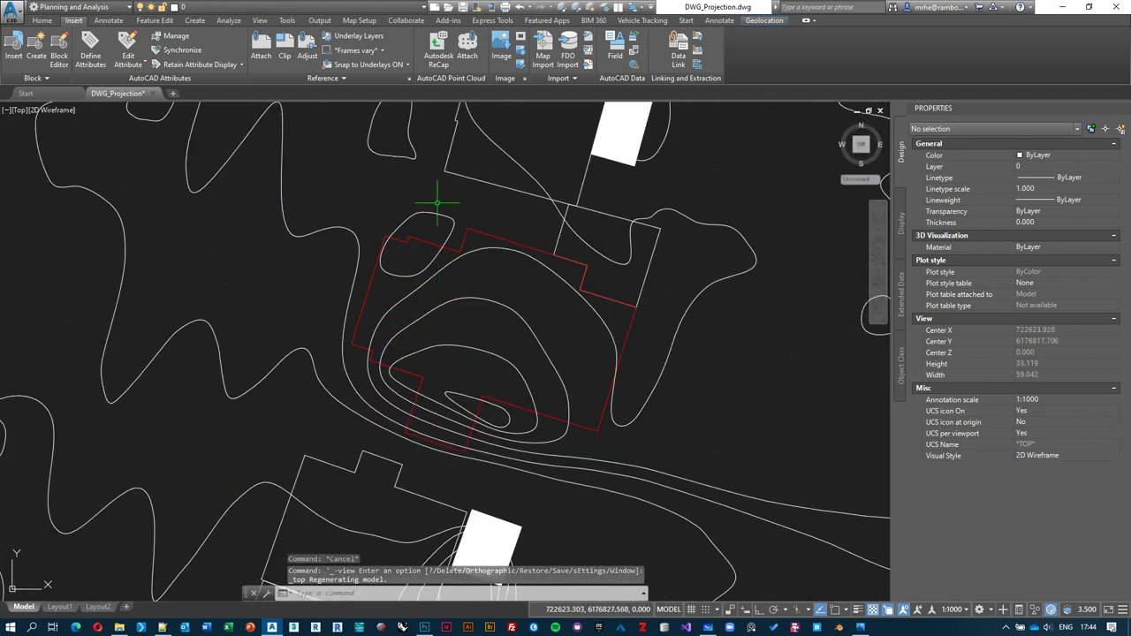
click(488, 235)
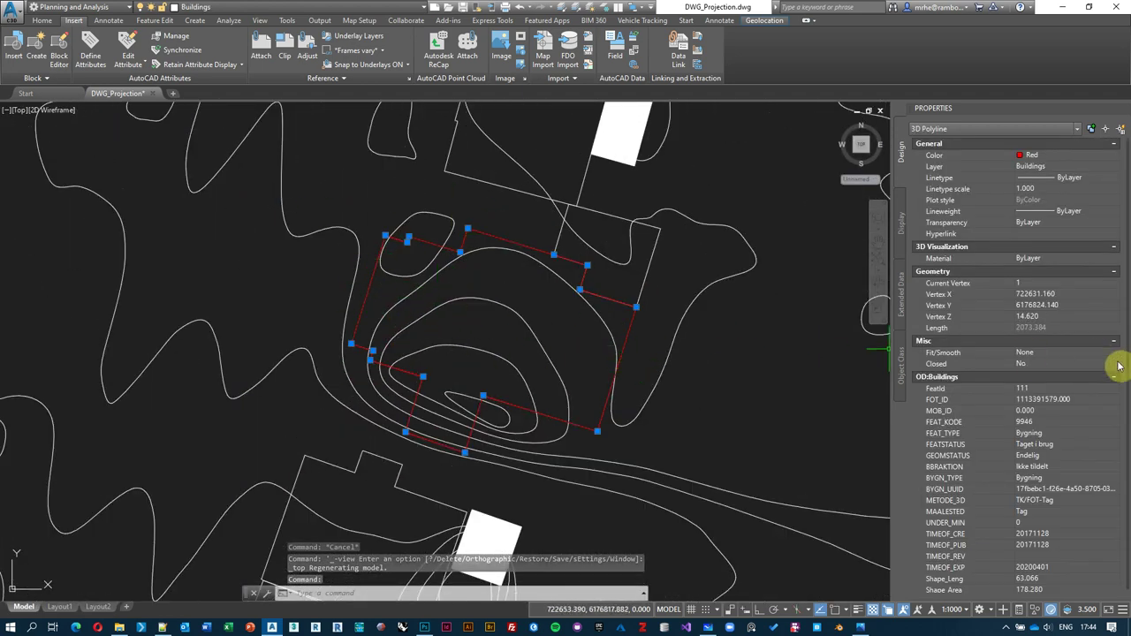
click(1116, 286)
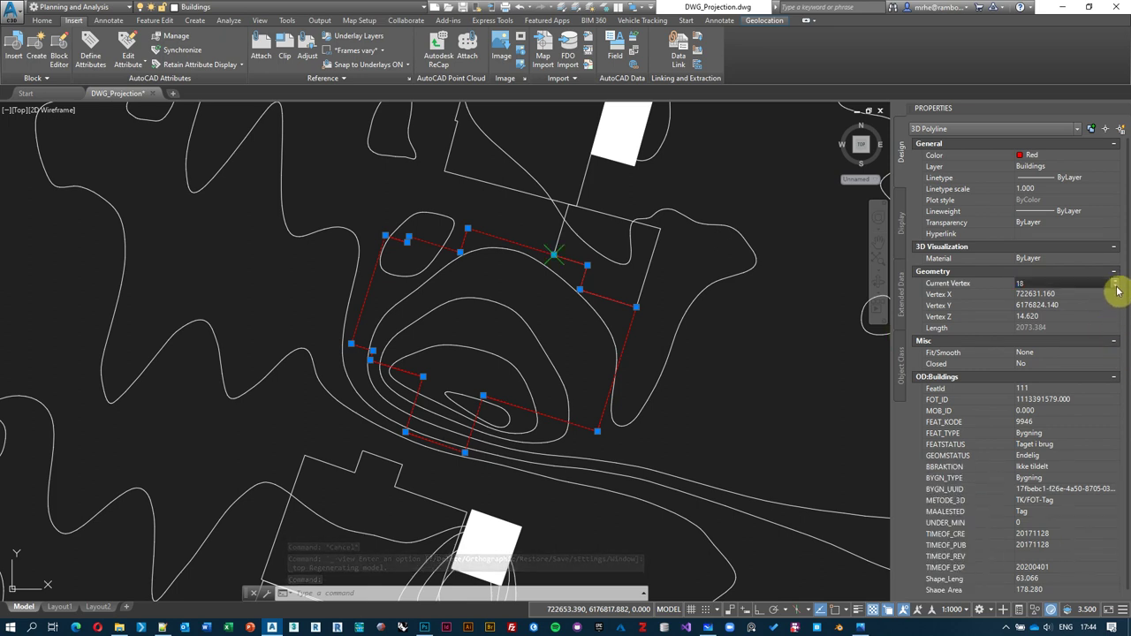
click(1116, 287)
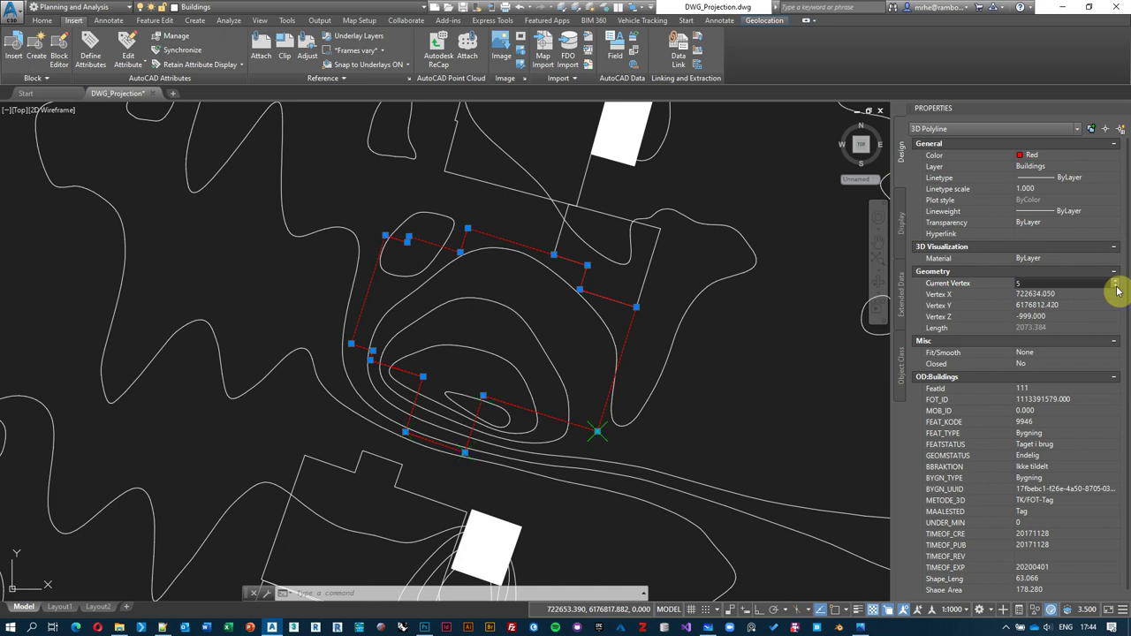
Step: Set the Z of vertex 5 to 12.900, copied from vertex 6, and deselect the outline
click(1116, 282)
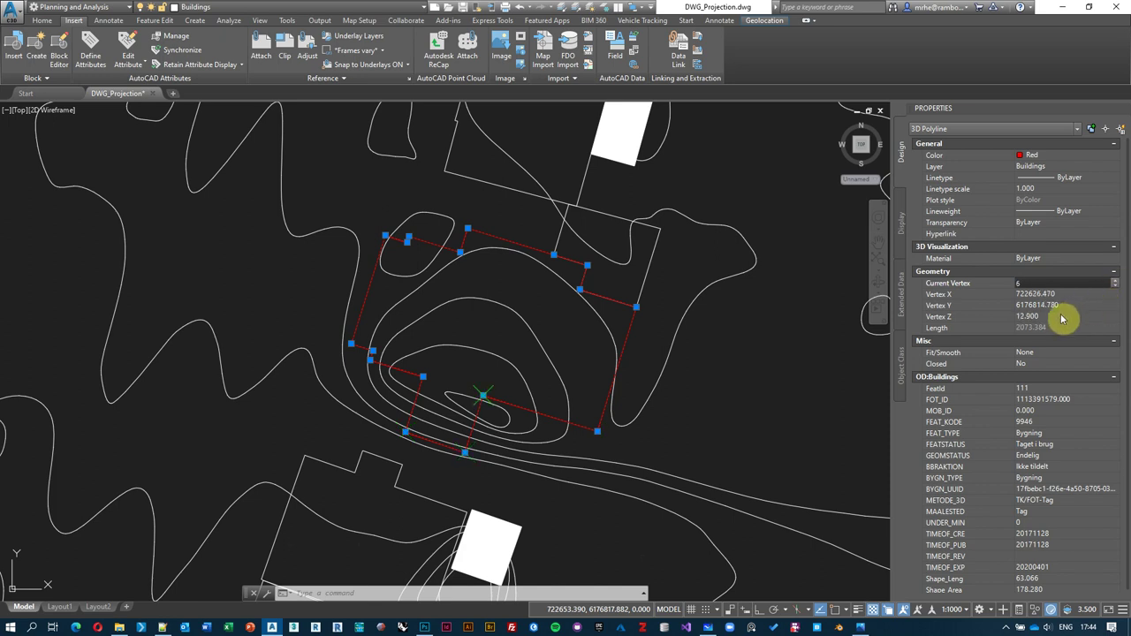
click(1082, 316)
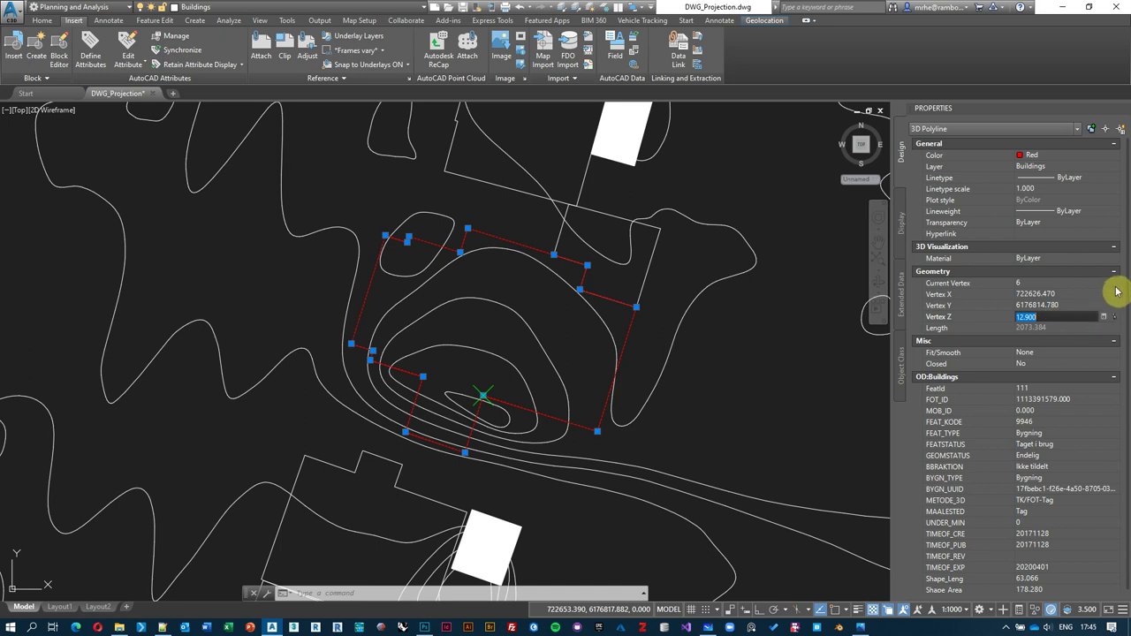
click(1118, 291)
click(1063, 315)
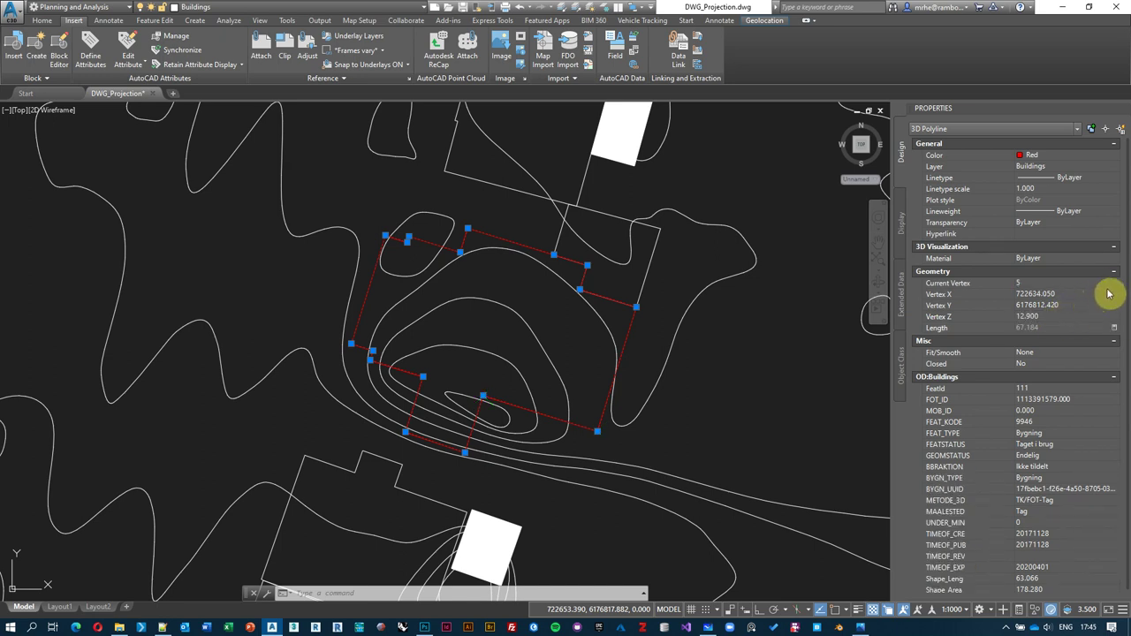
click(1117, 289)
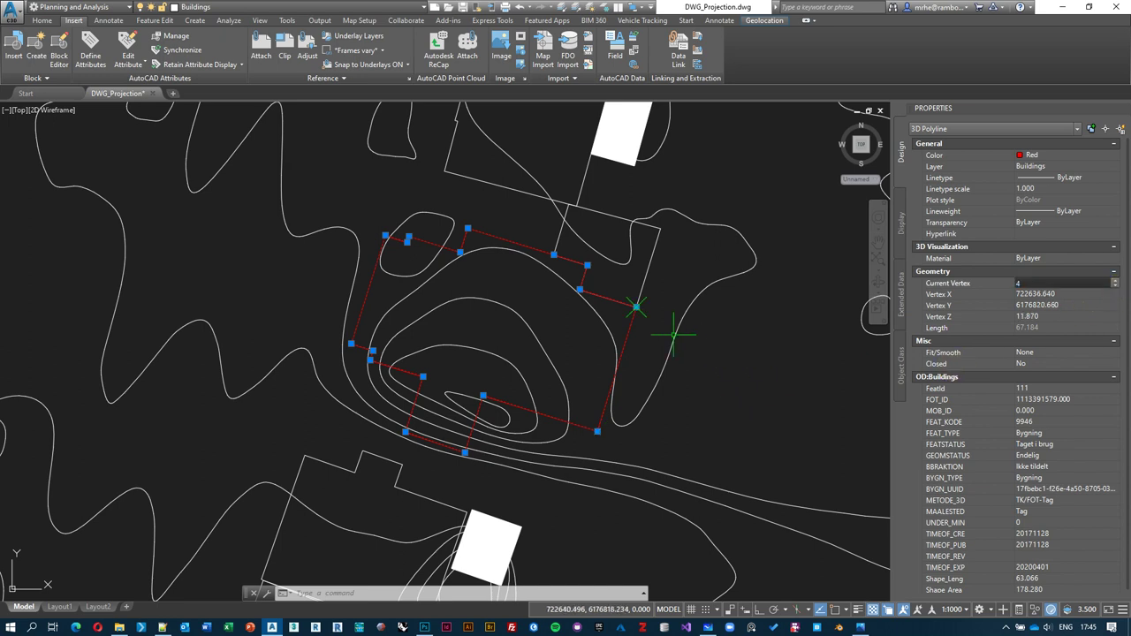
key(Escape)
Step: Reselect the corrected building outline, set its color back to ByLayer, and clear the selection
click(633, 334)
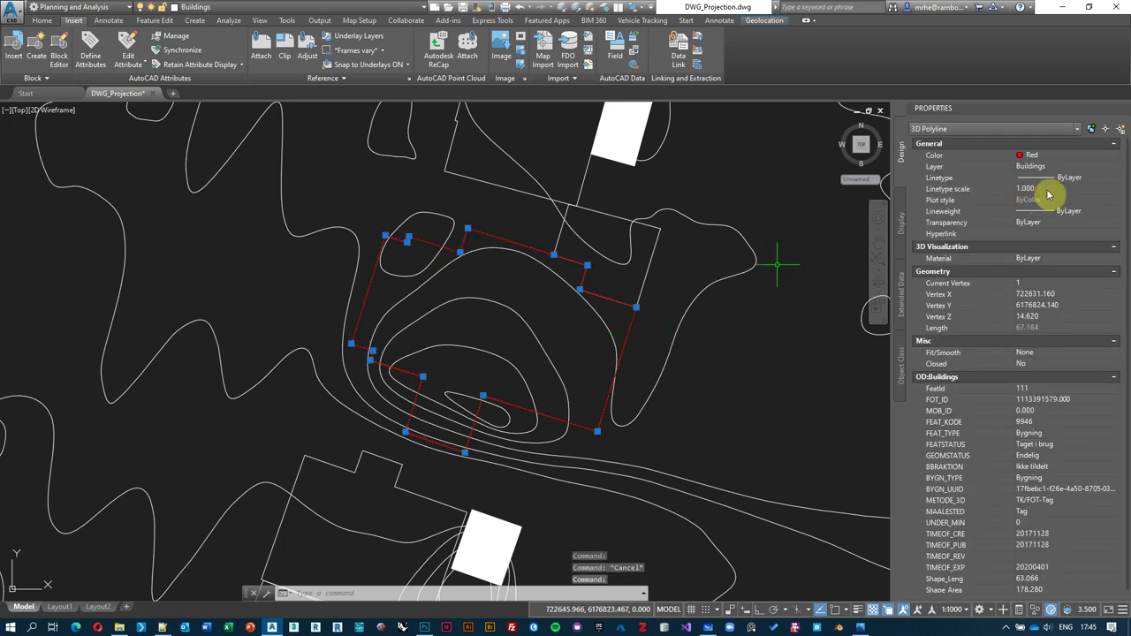
click(1116, 158)
click(1080, 168)
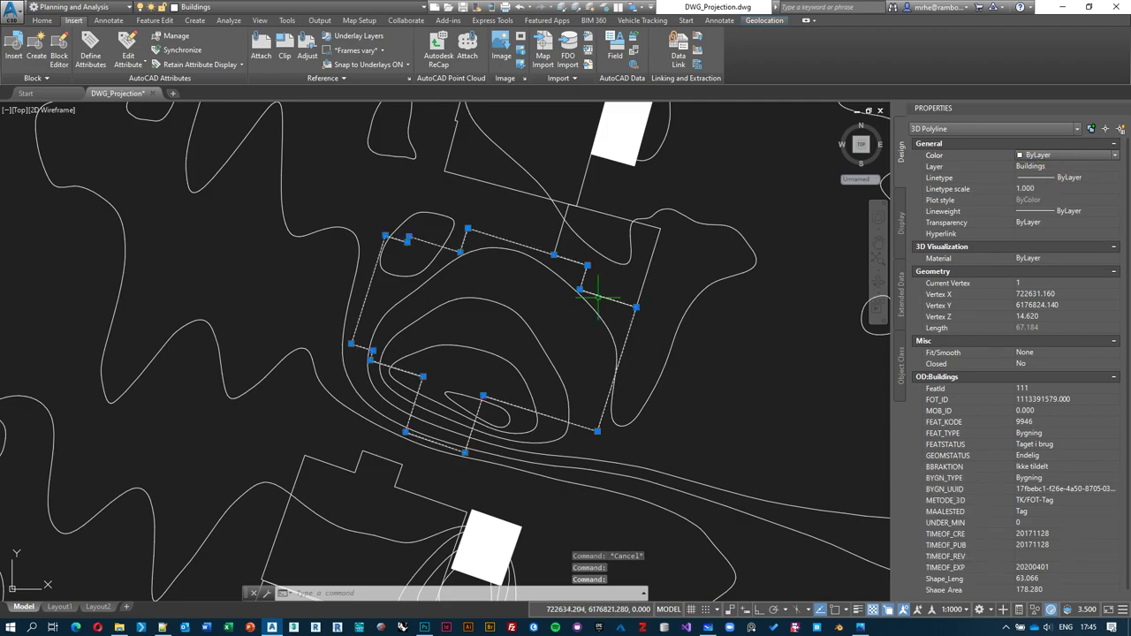
scroll(598, 291, down, 6)
key(Escape)
scroll(575, 284, down, 10)
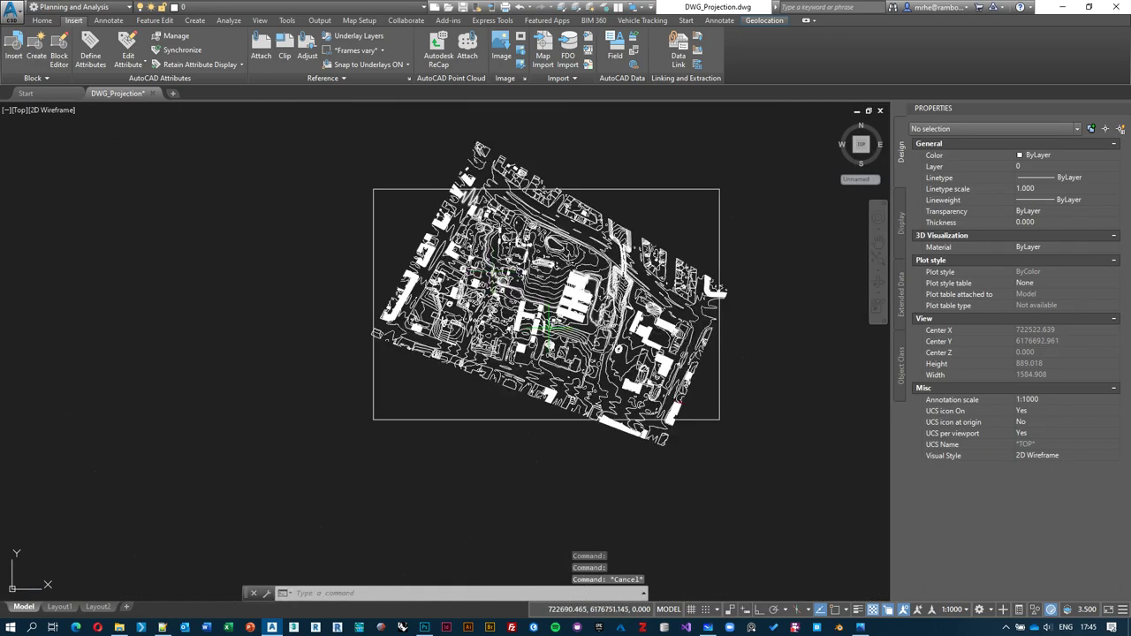
Step: Use Quick Select on the entire drawing to select all objects whose Color equals Red
scroll(543, 323, up, 2)
scroll(513, 230, up, 3)
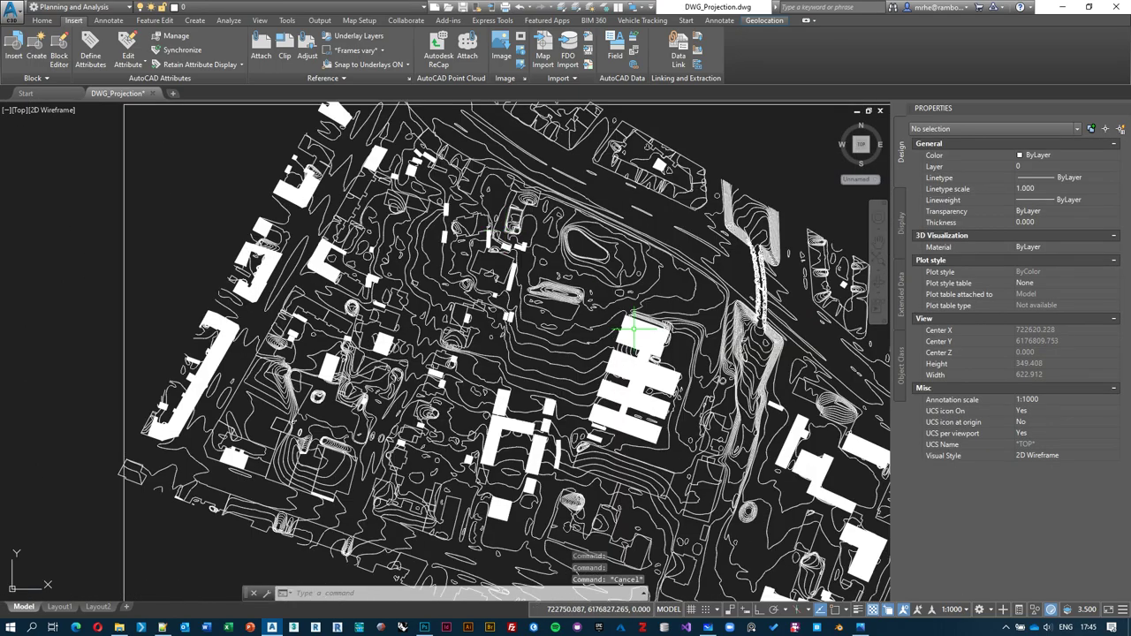
mouse_move(669, 360)
middle_down()
mouse_move(559, 230)
mouse_move(626, 303)
mouse_move(613, 379)
mouse_move(586, 327)
middle_up()
middle_drag(685, 337, 676, 277)
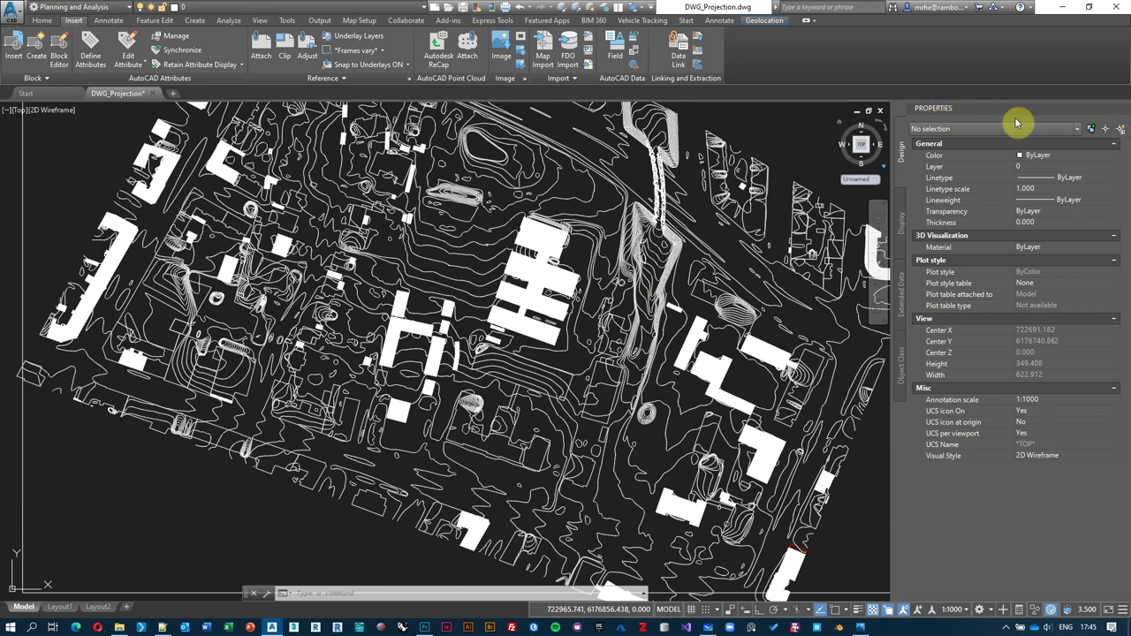
click(1121, 131)
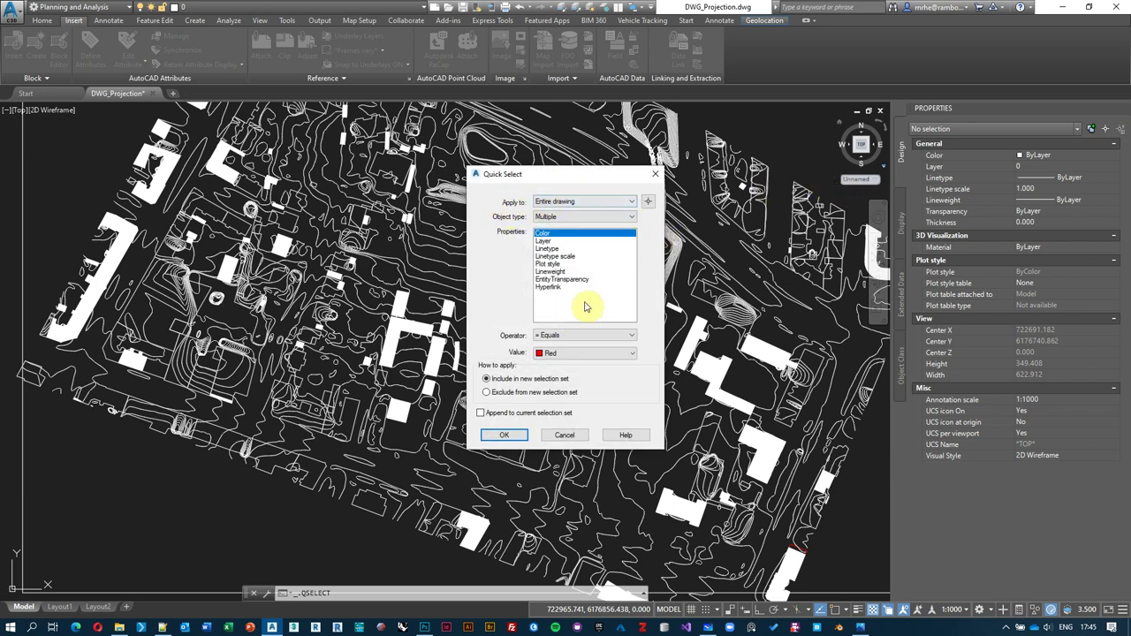
click(580, 217)
click(579, 221)
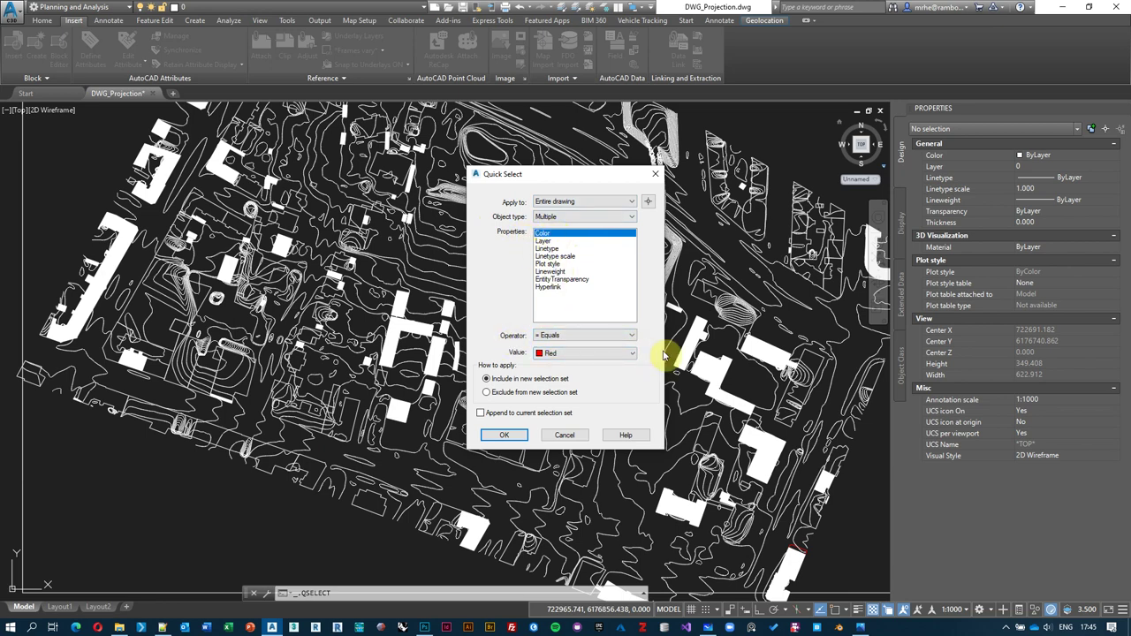
click(512, 438)
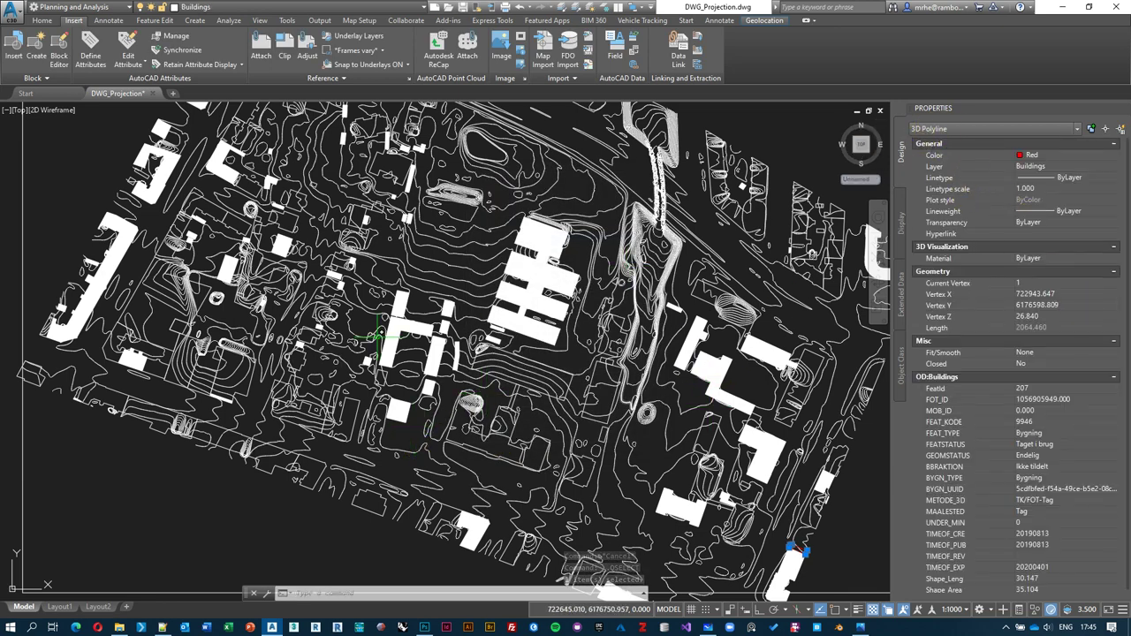
Step: Zoom to the selected red building polyline with the Zoom Object option
text(z)
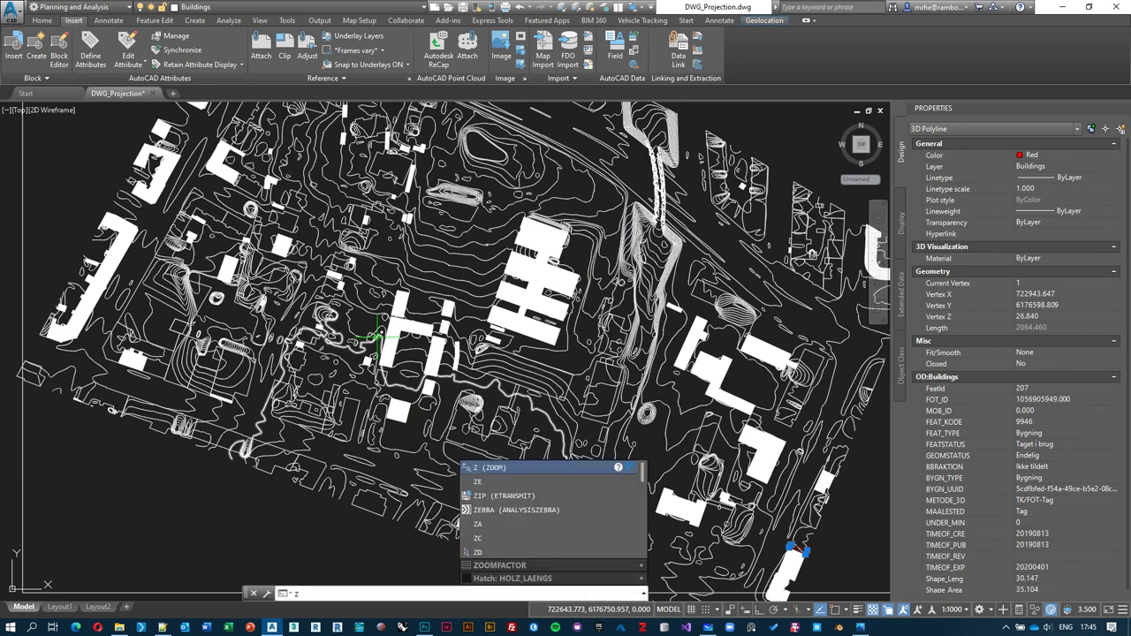
key(Return)
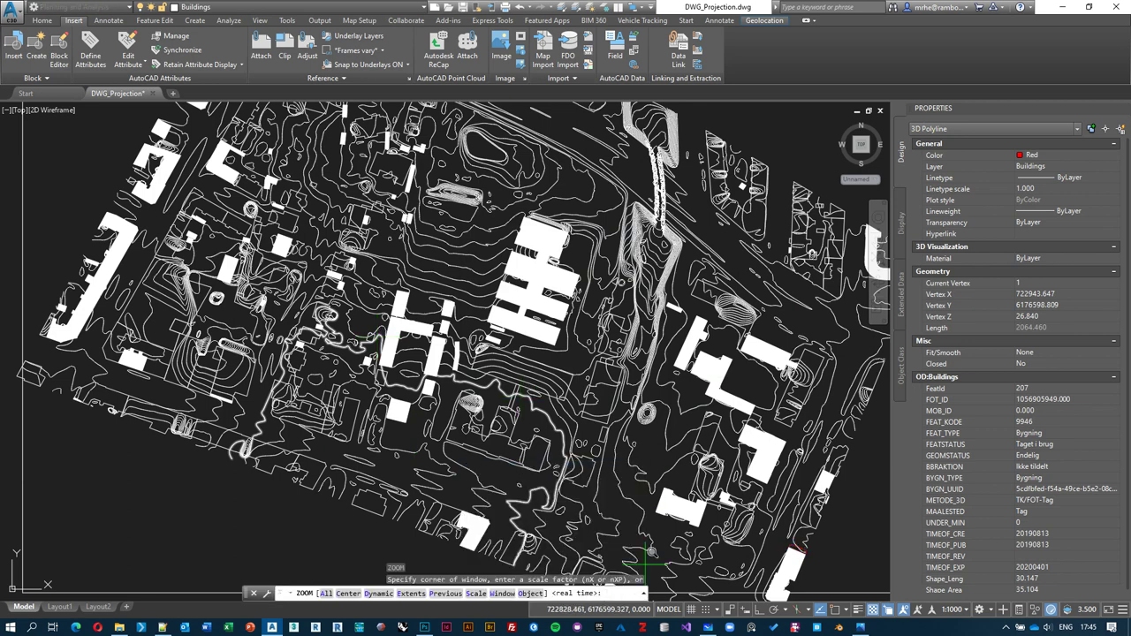
click(528, 594)
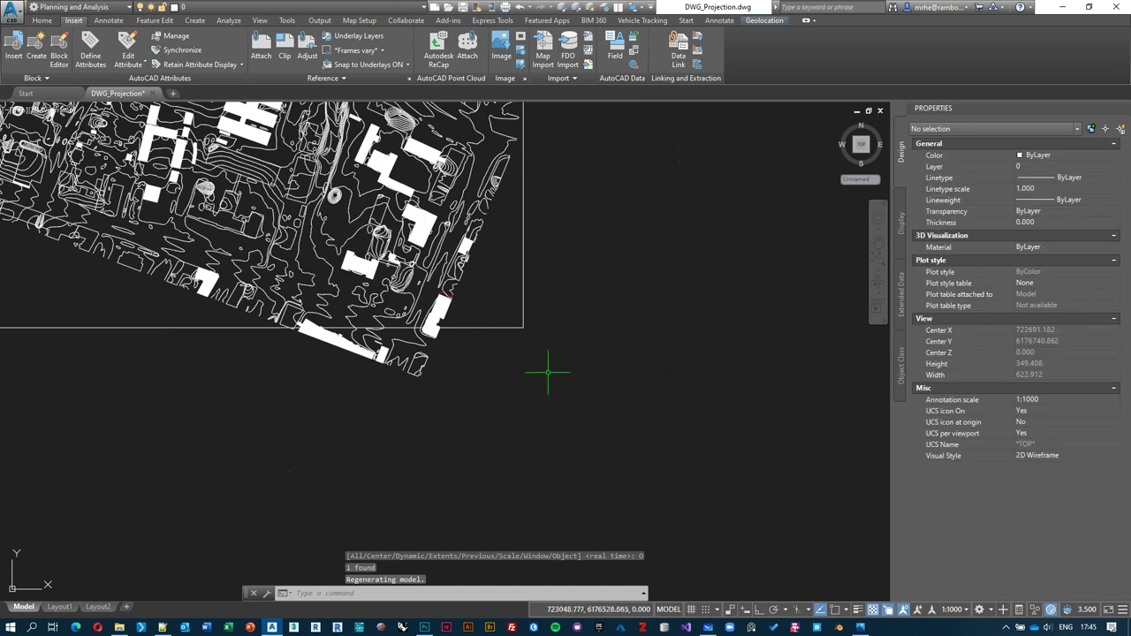
scroll(448, 306, up, 10)
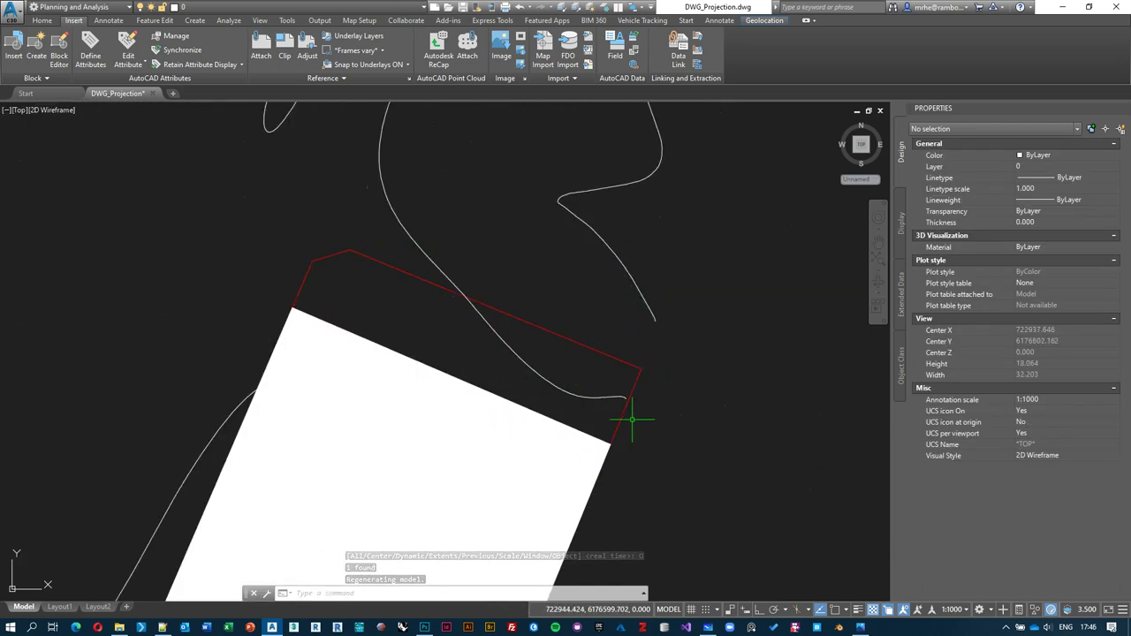
Step: Select the red building outline to inspect its vertex elevation, and clear the selection
click(303, 278)
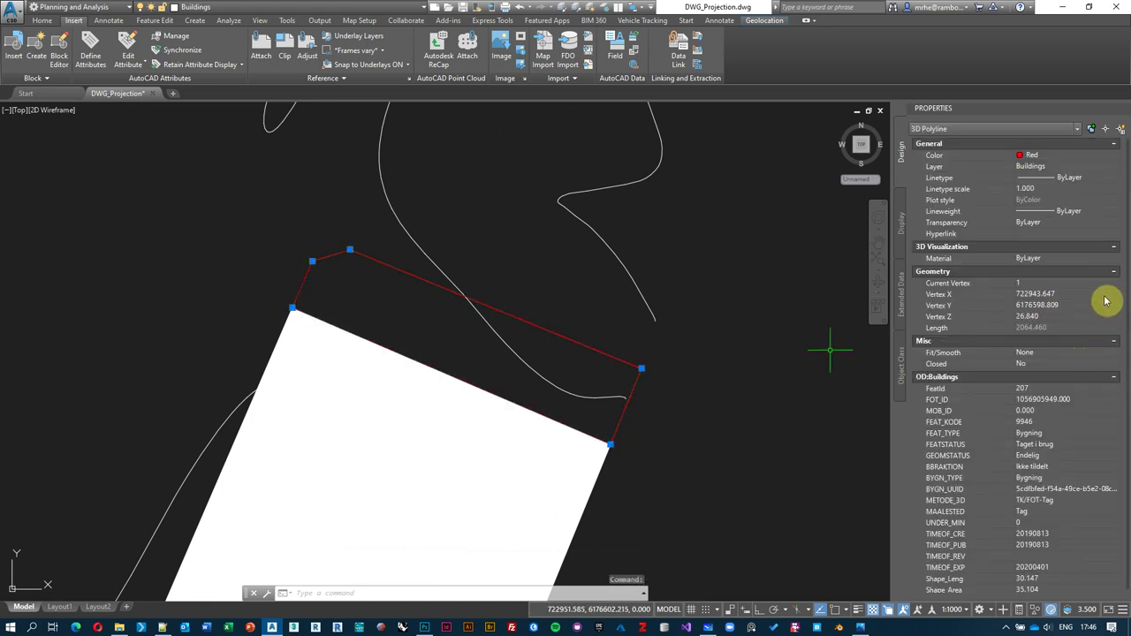
scroll(613, 354, down, 6)
scroll(613, 353, down, 8)
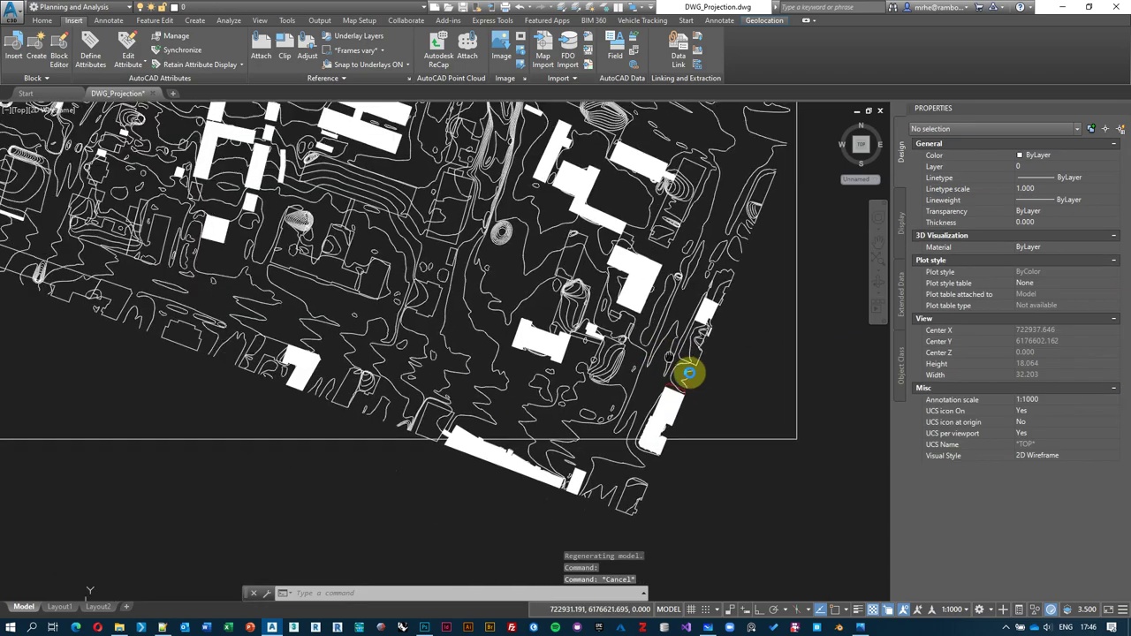
key(Escape)
key(Escape)
Step: Switch to the NE Isometric view and check the elevation of the two stray building polygons far below the site
middle_drag(650, 369, 643, 393)
scroll(697, 393, up, 2)
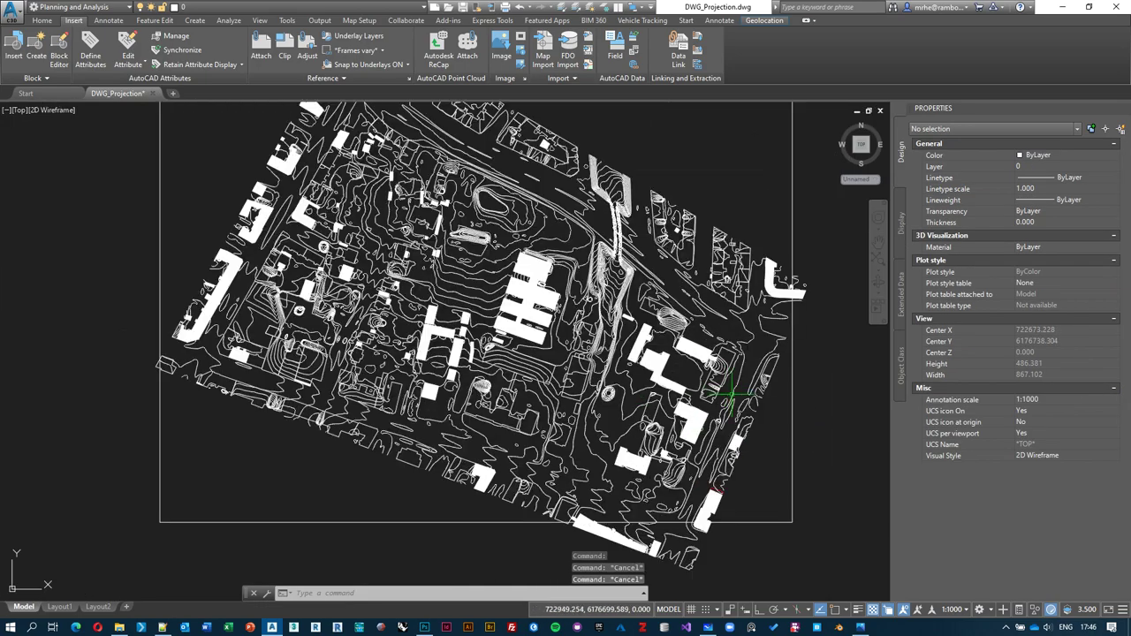
middle_drag(606, 215, 606, 246)
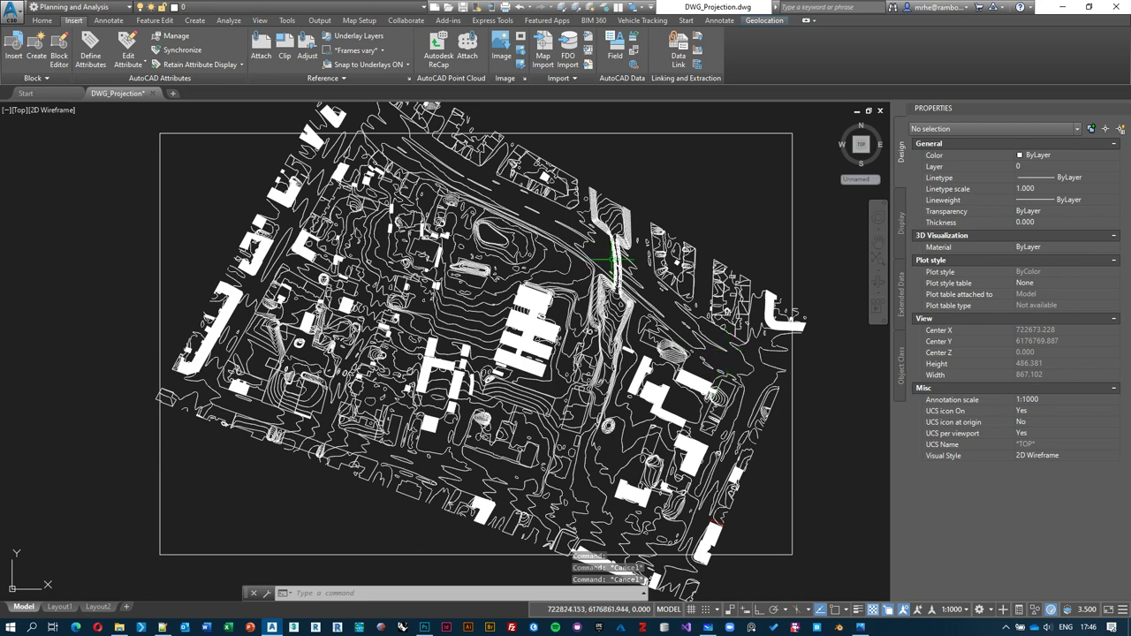
click(19, 110)
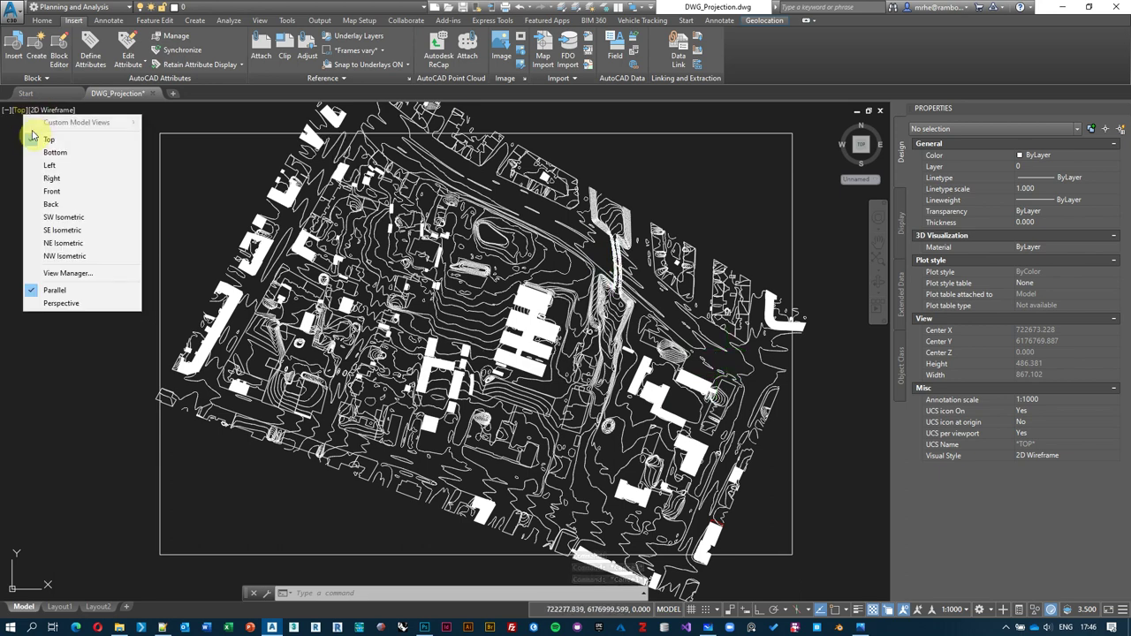
click(86, 244)
click(499, 377)
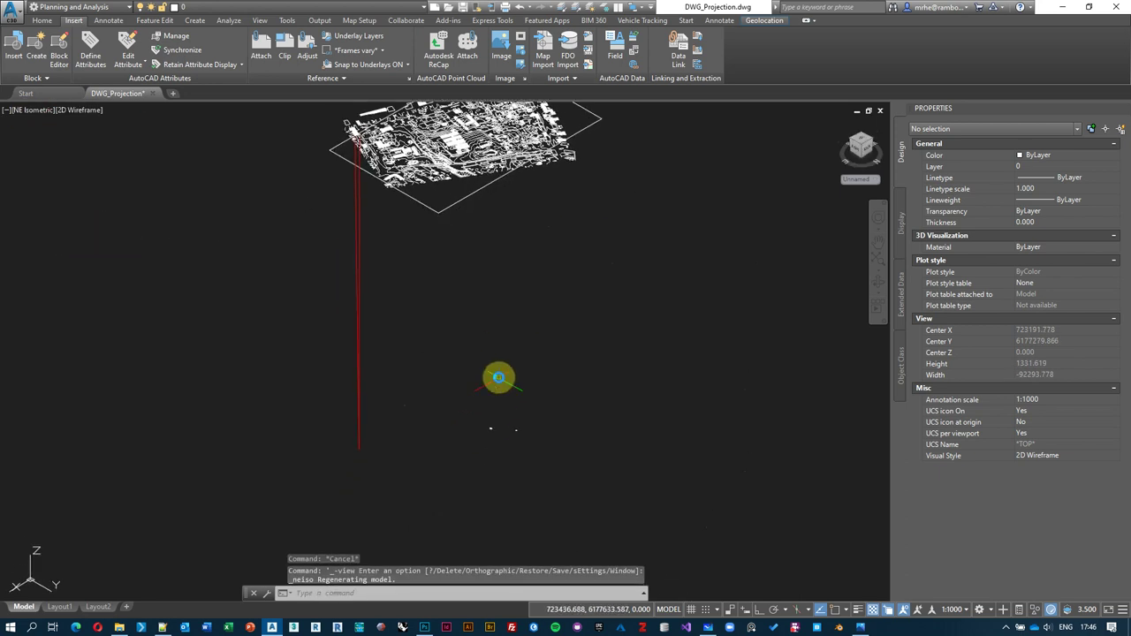
click(576, 459)
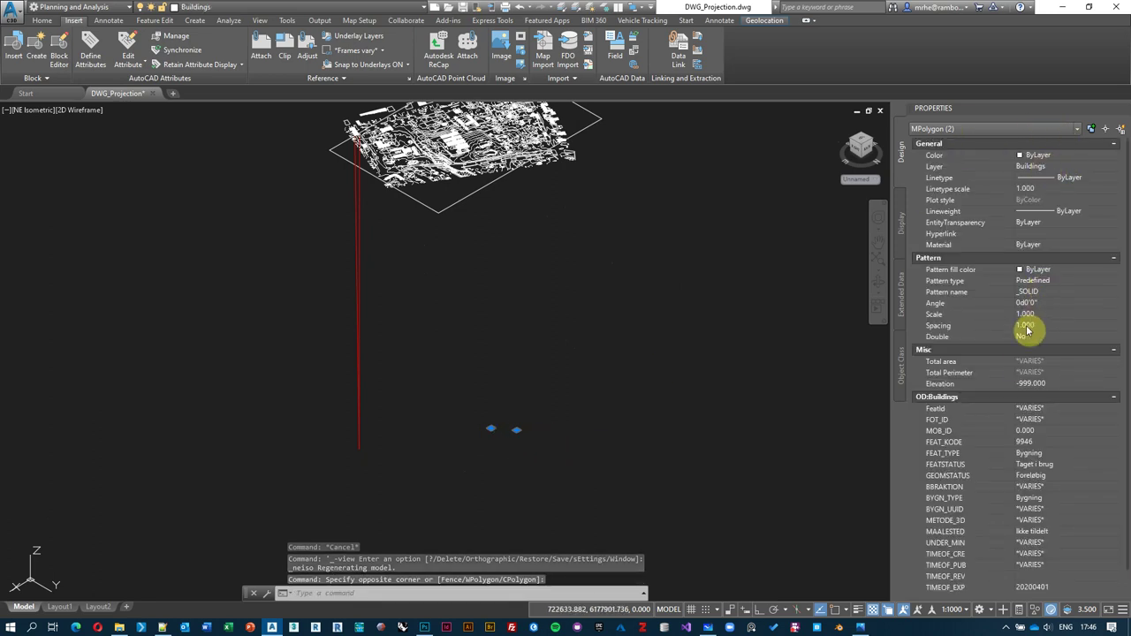
key(Escape)
Step: Set the color of one of the two stray low-lying building polygons to Green and clear the selection
scroll(491, 439, up, 4)
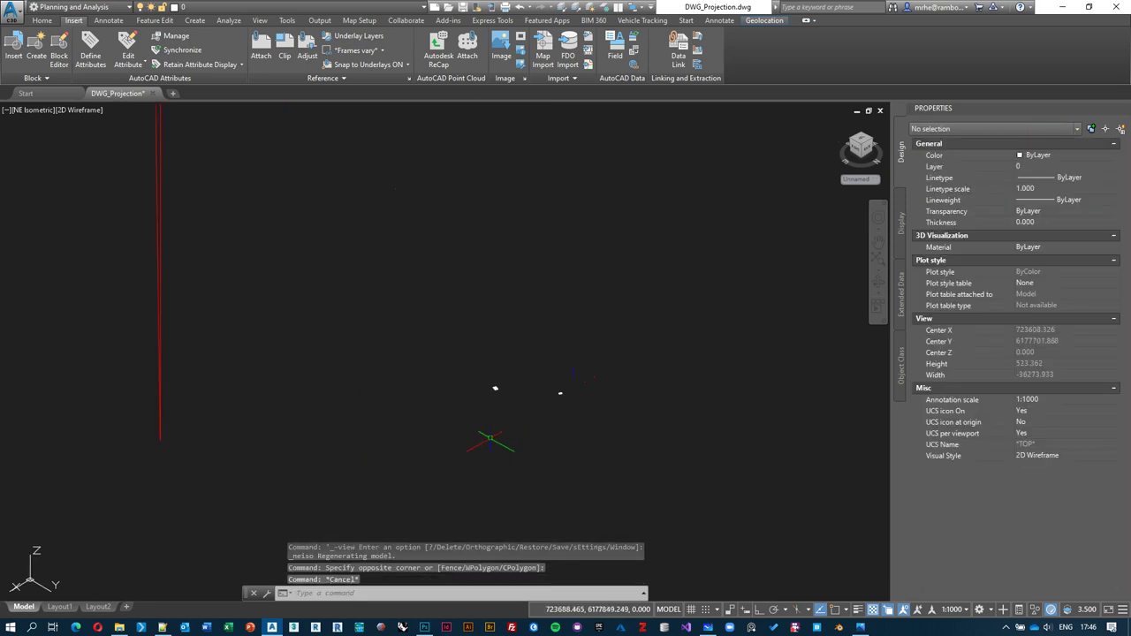
click(495, 389)
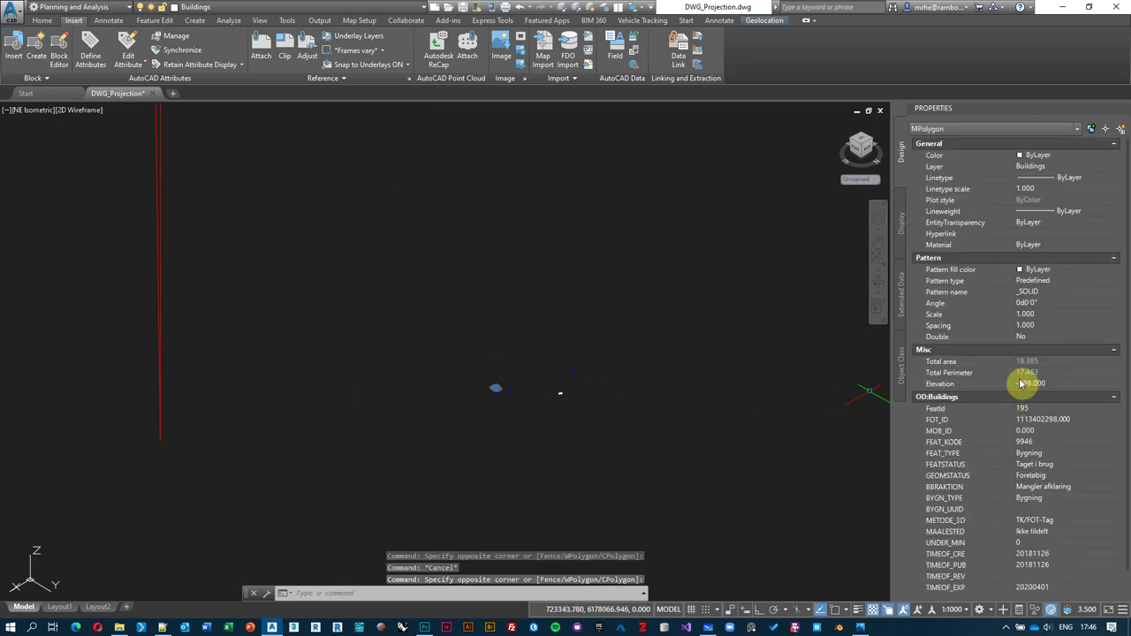
click(1114, 157)
click(1115, 155)
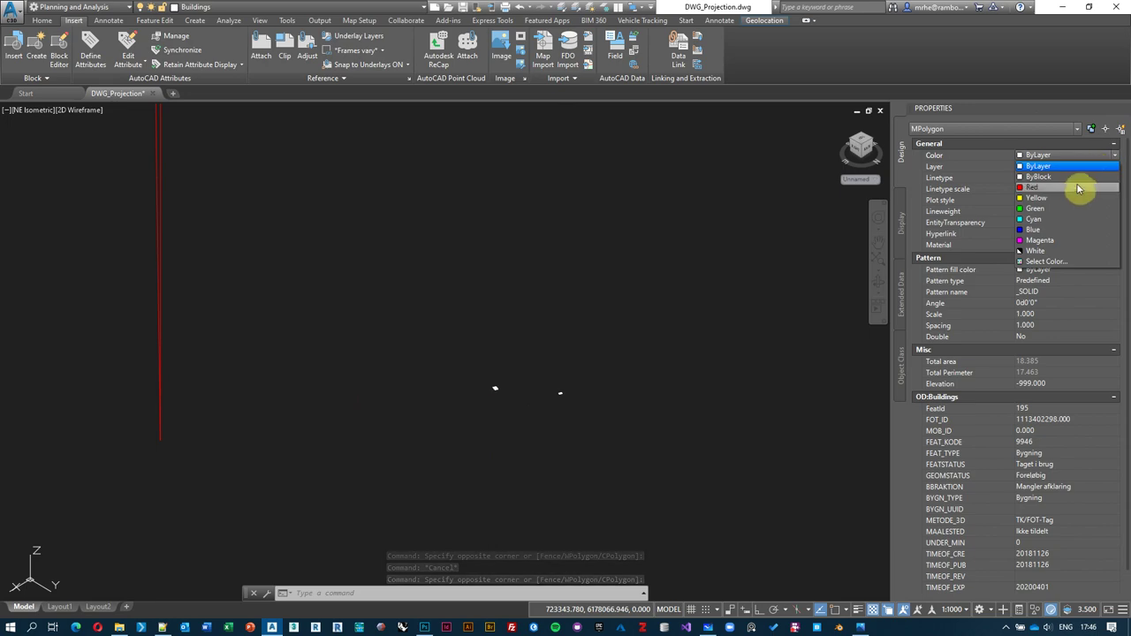
key(Escape)
key(Escape)
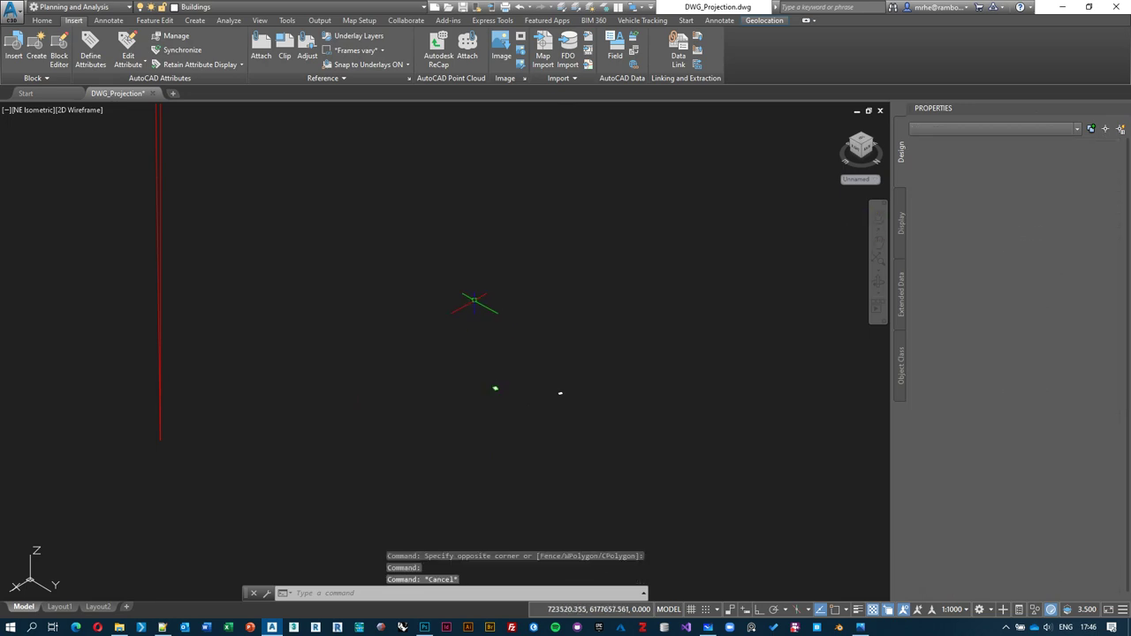
Step: Switch to the Top view and use Quick Select on the entire drawing to select all objects whose Color equals Green
click(36, 110)
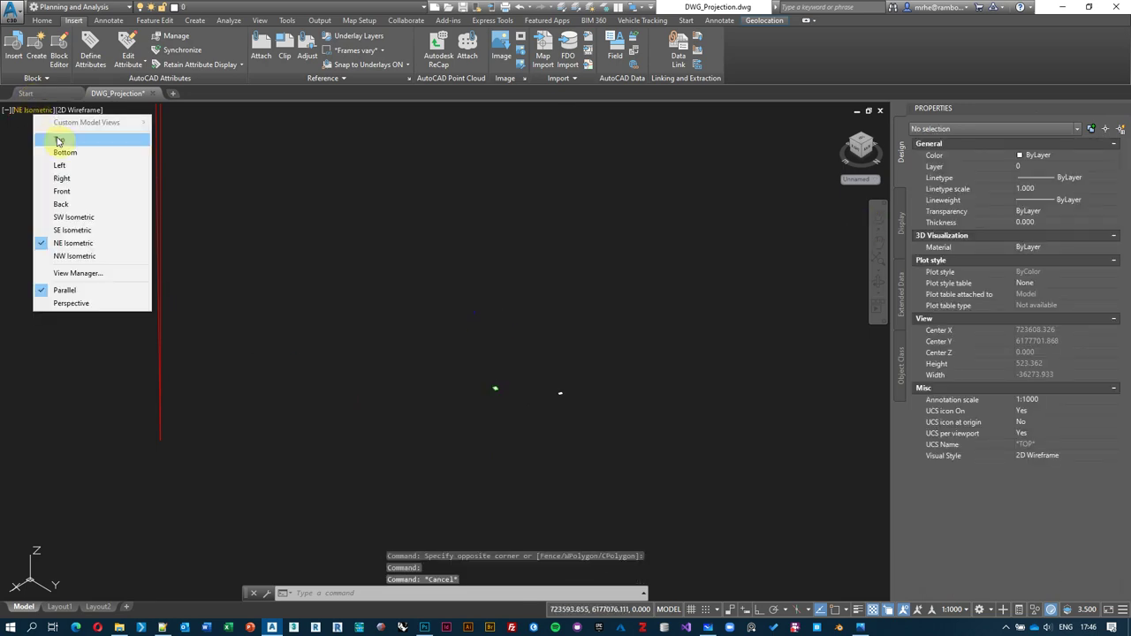
click(56, 138)
scroll(371, 376, up, 6)
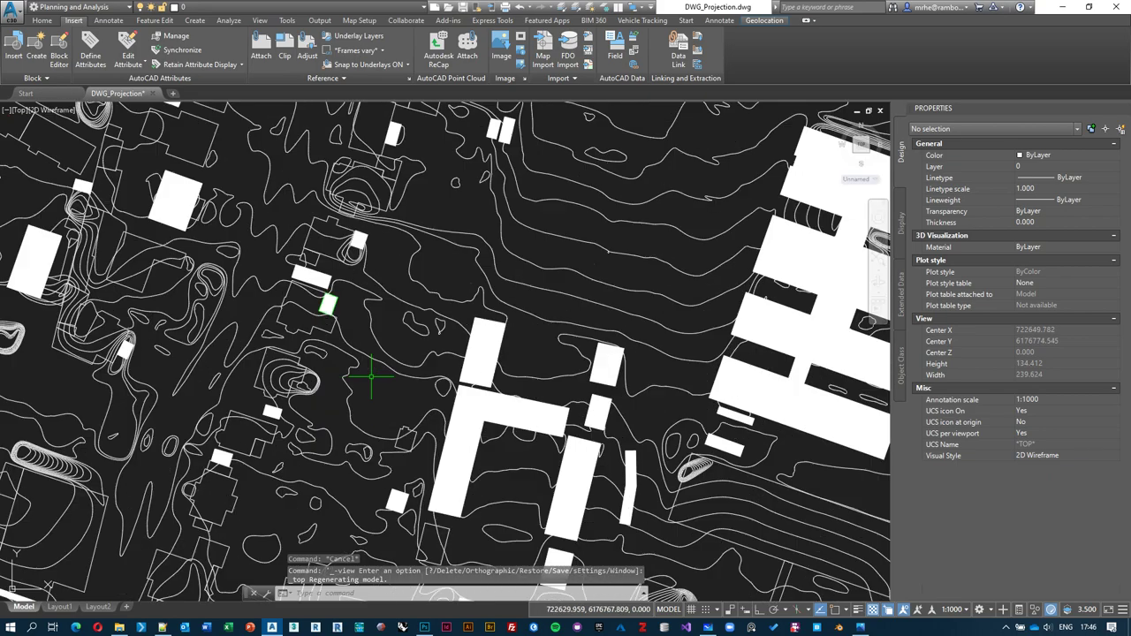
scroll(430, 381, down, 6)
mouse_move(416, 336)
middle_down()
mouse_move(448, 377)
mouse_move(462, 273)
mouse_move(422, 243)
mouse_move(466, 273)
mouse_move(470, 290)
middle_up()
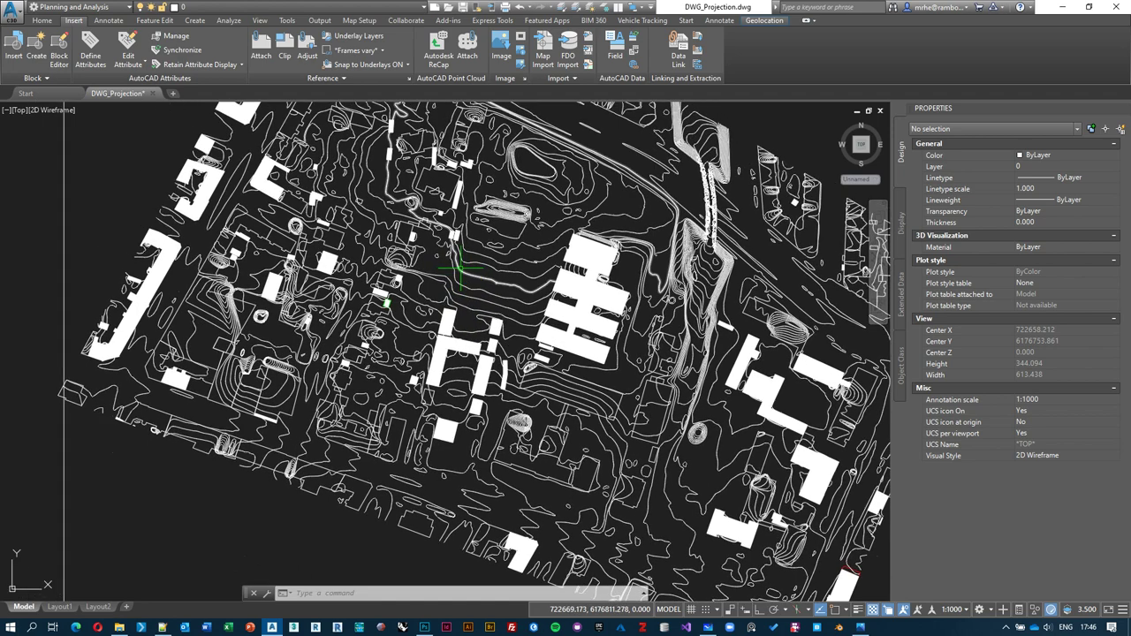
click(1122, 129)
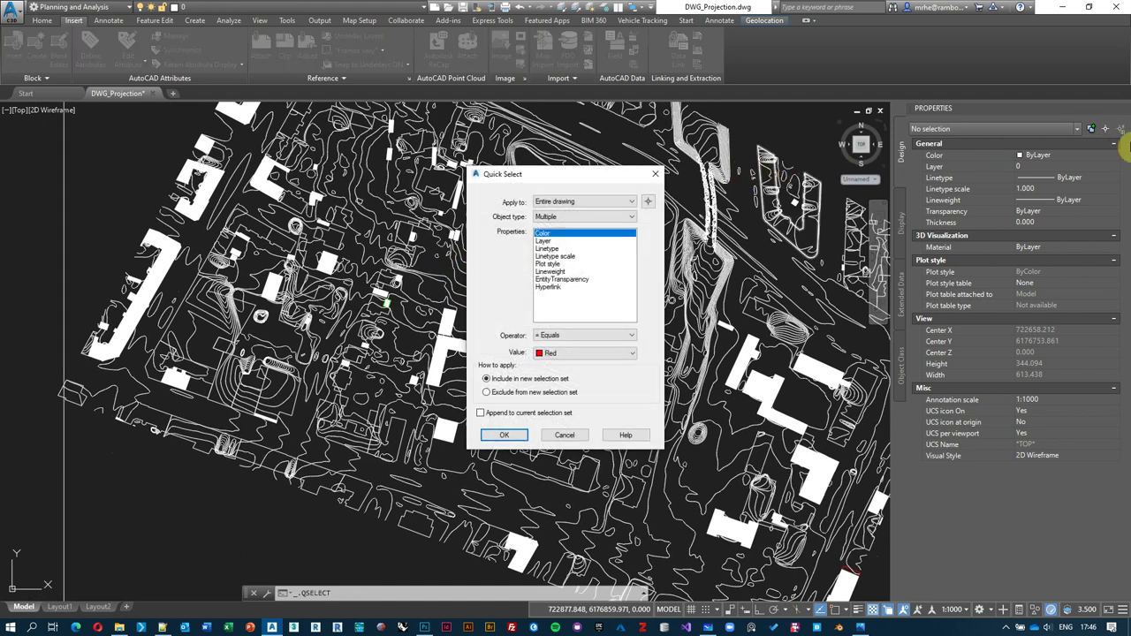
click(593, 354)
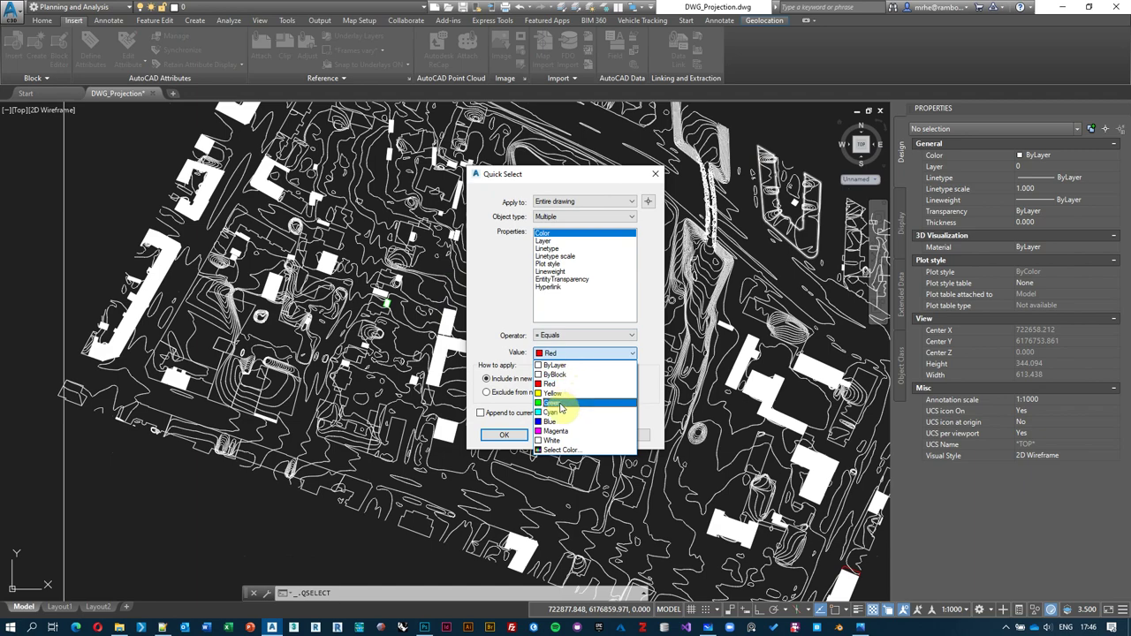
click(565, 400)
click(504, 433)
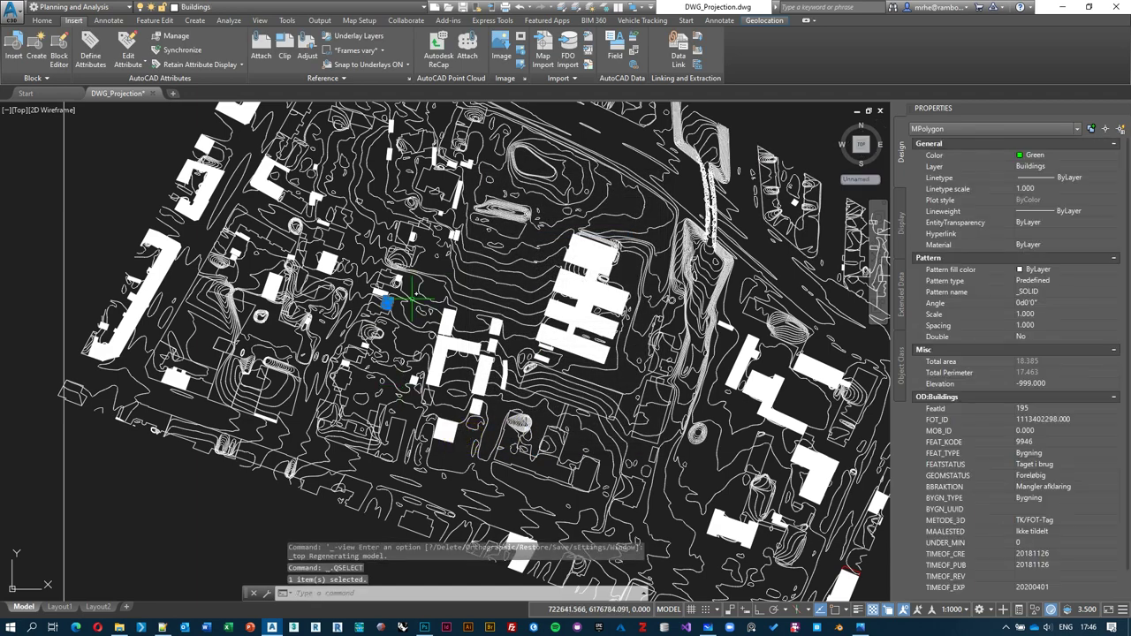
Step: Inspect the elevation of the green building polygon and its surroundings, and clear the selection
scroll(380, 301, up, 12)
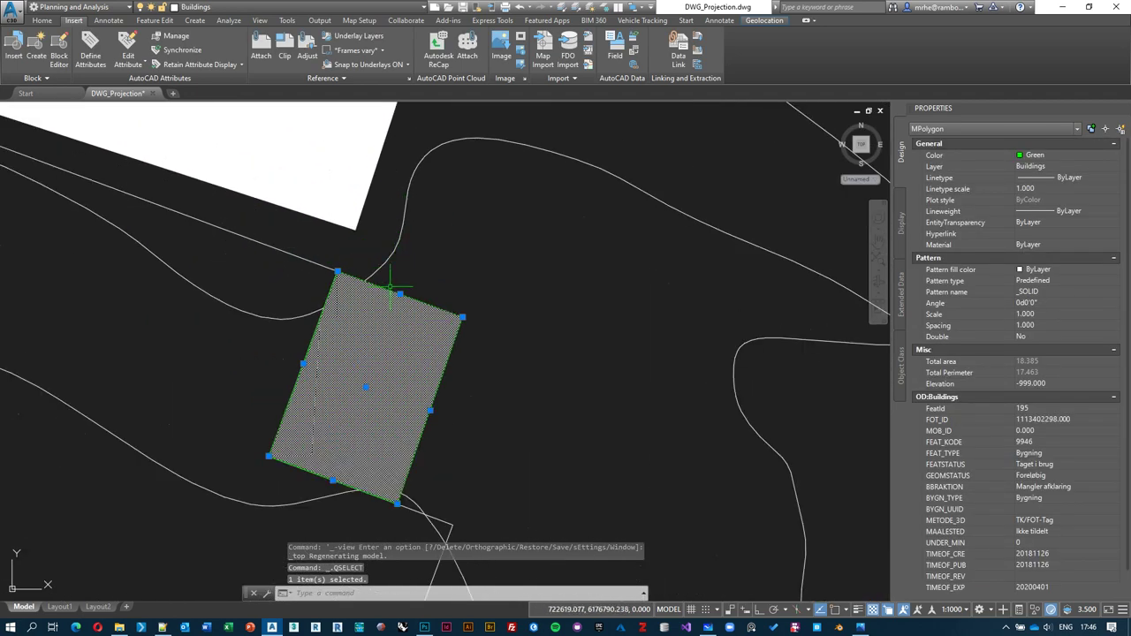
middle_drag(519, 256, 606, 315)
key(Escape)
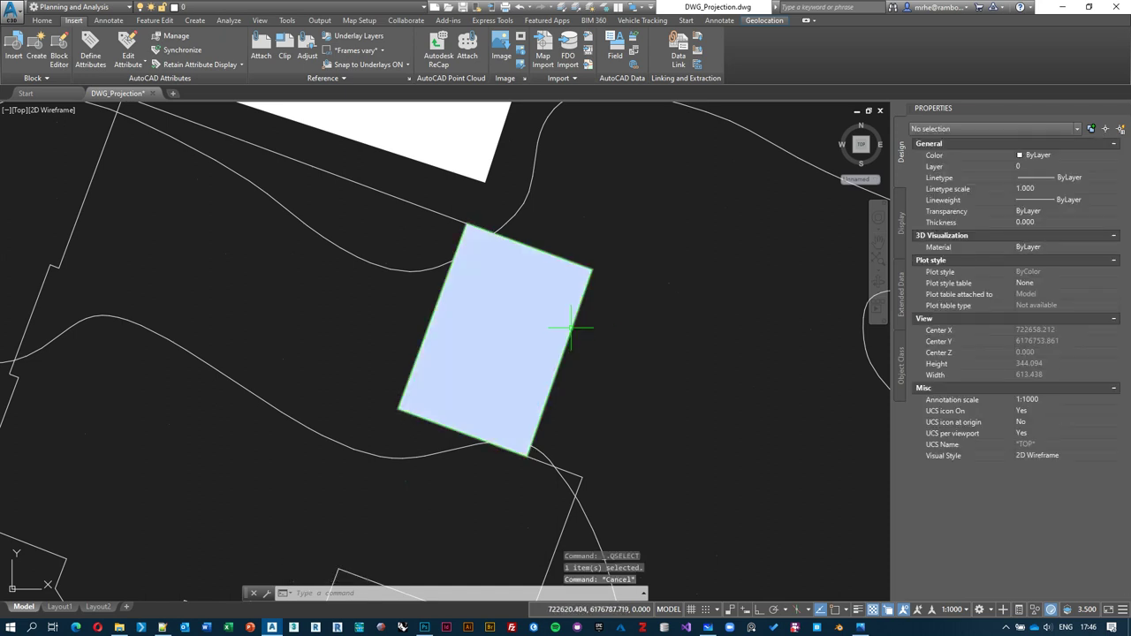
click(572, 329)
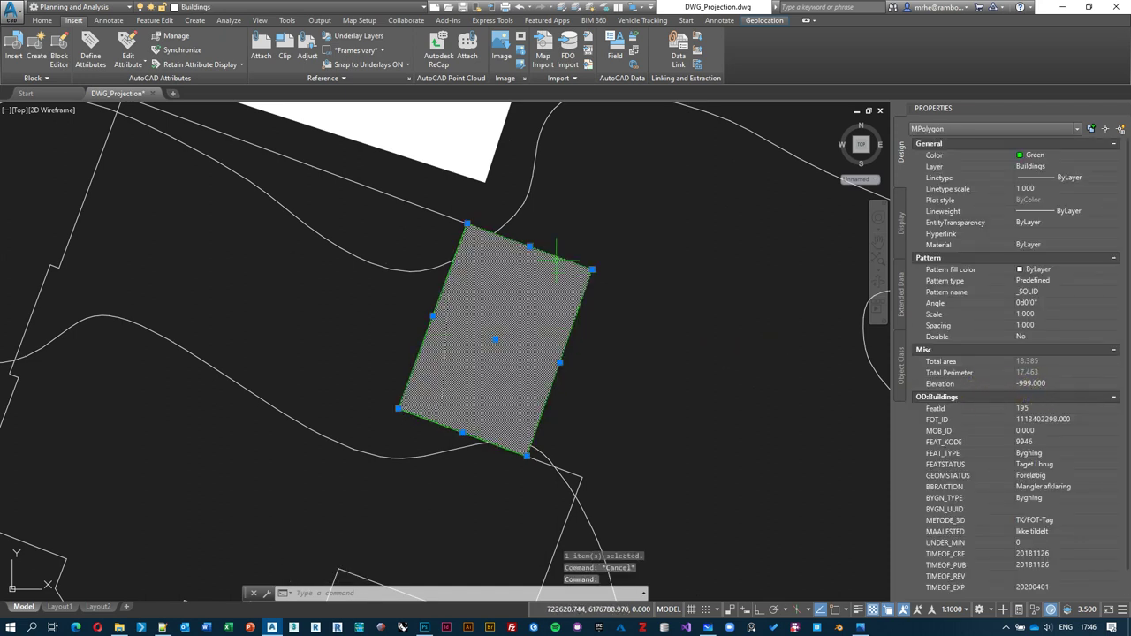
middle_drag(485, 192, 502, 249)
key(Escape)
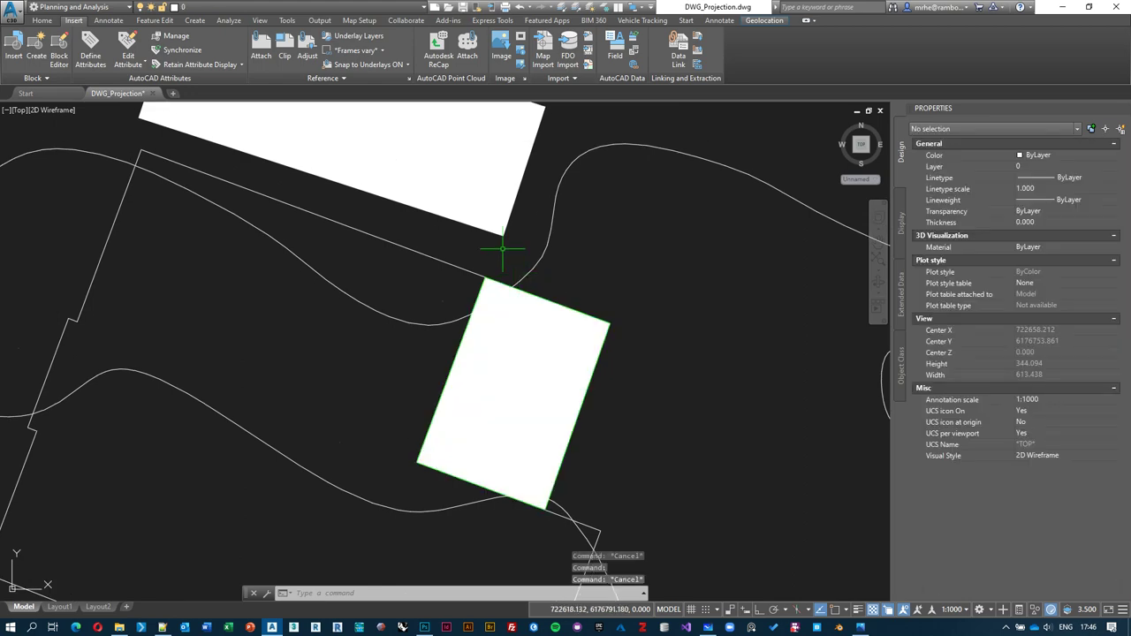
Step: Select the adjoining building outline and copy the Z value of vertex 20, at the corner shared with the green polygon
click(459, 256)
scroll(356, 247, down, 4)
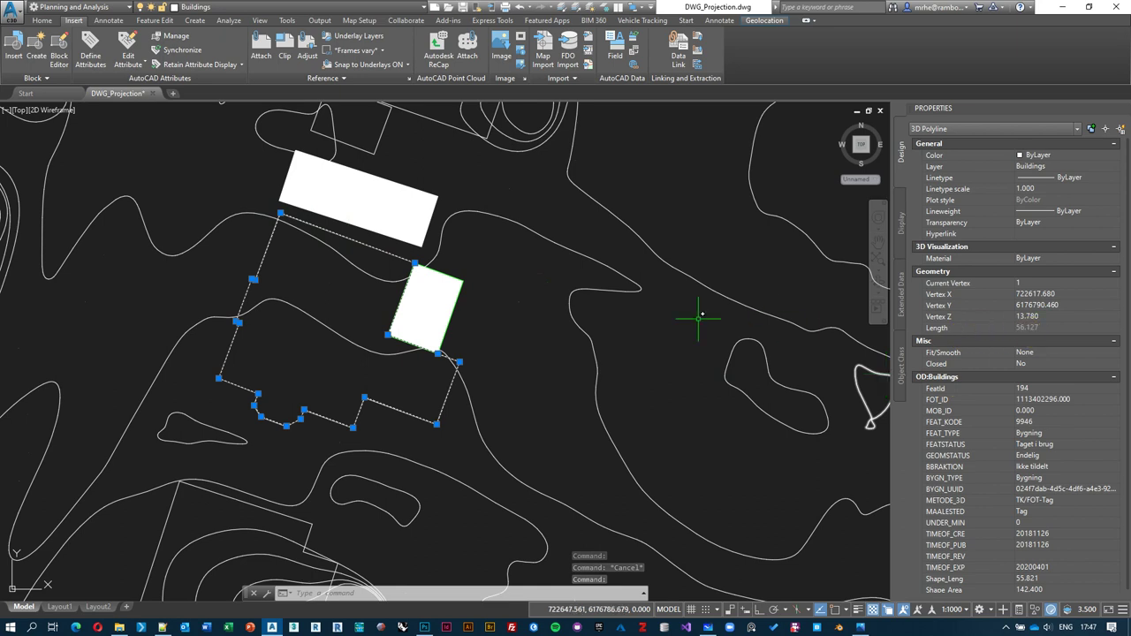
scroll(455, 283, up, 2)
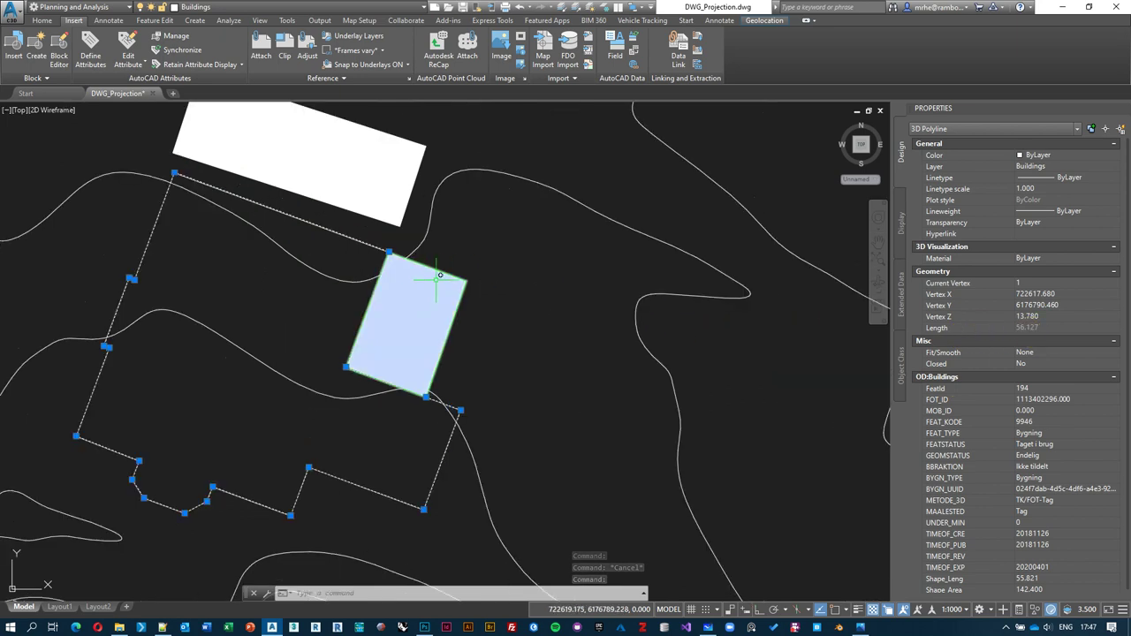
click(1115, 284)
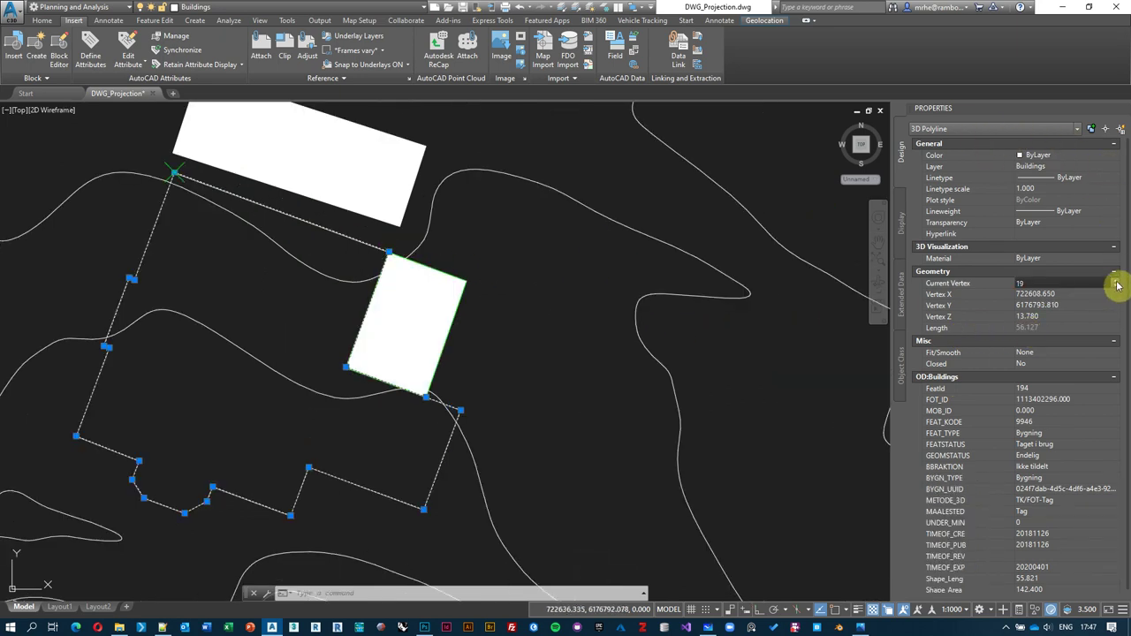
click(1117, 282)
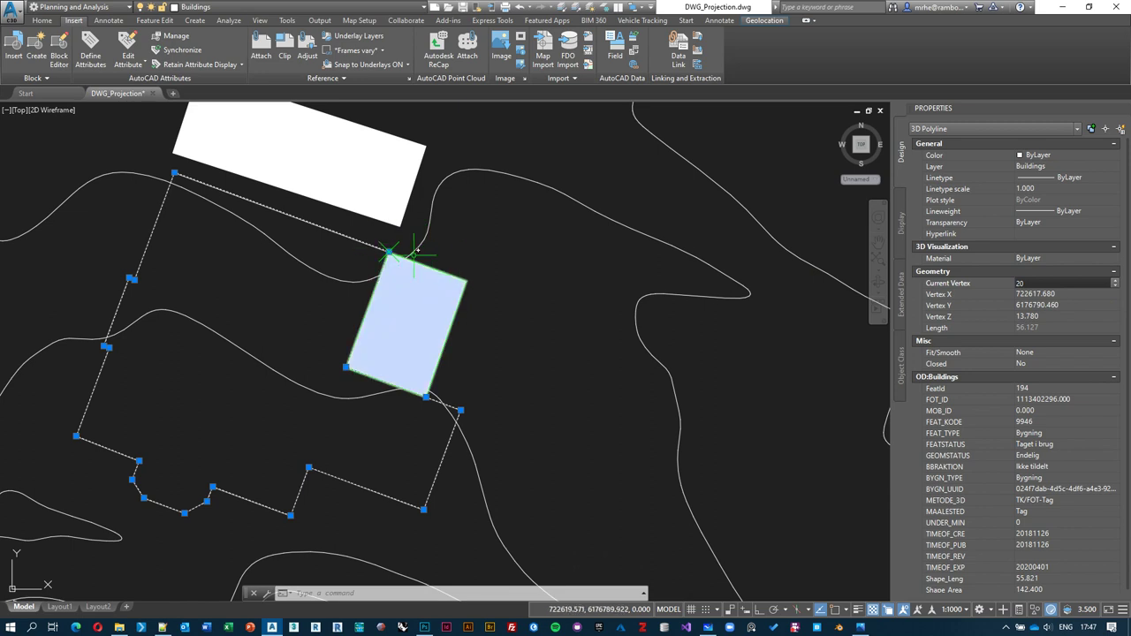
click(1045, 317)
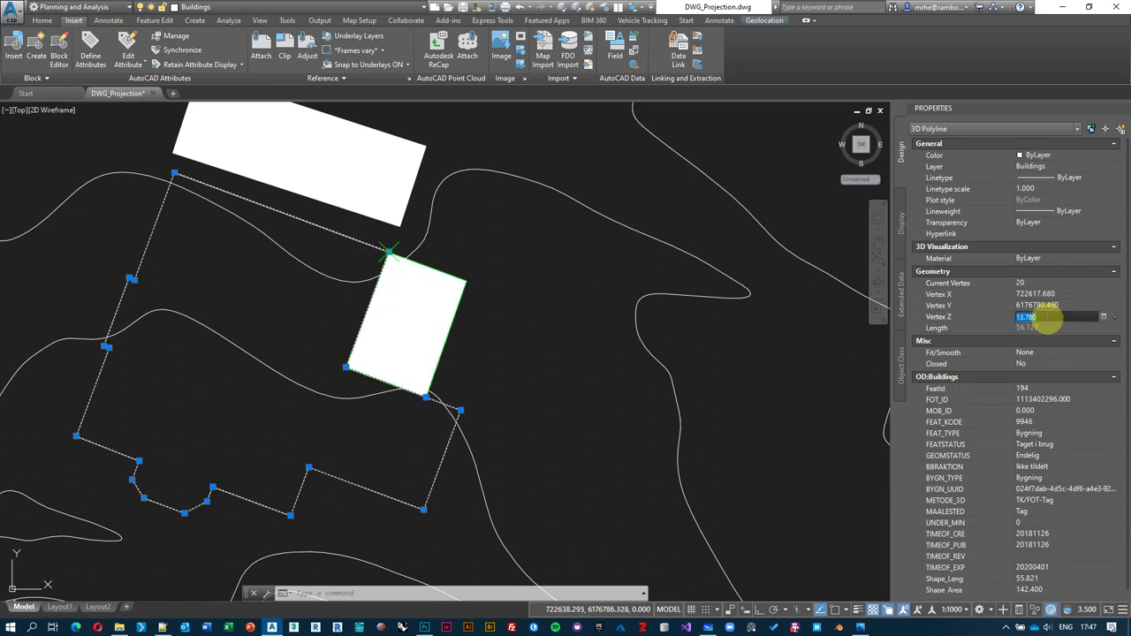
Step: Set the elevation of the green building polygon to 13.780, copied from the adjoining outline
drag(475, 267, 446, 295)
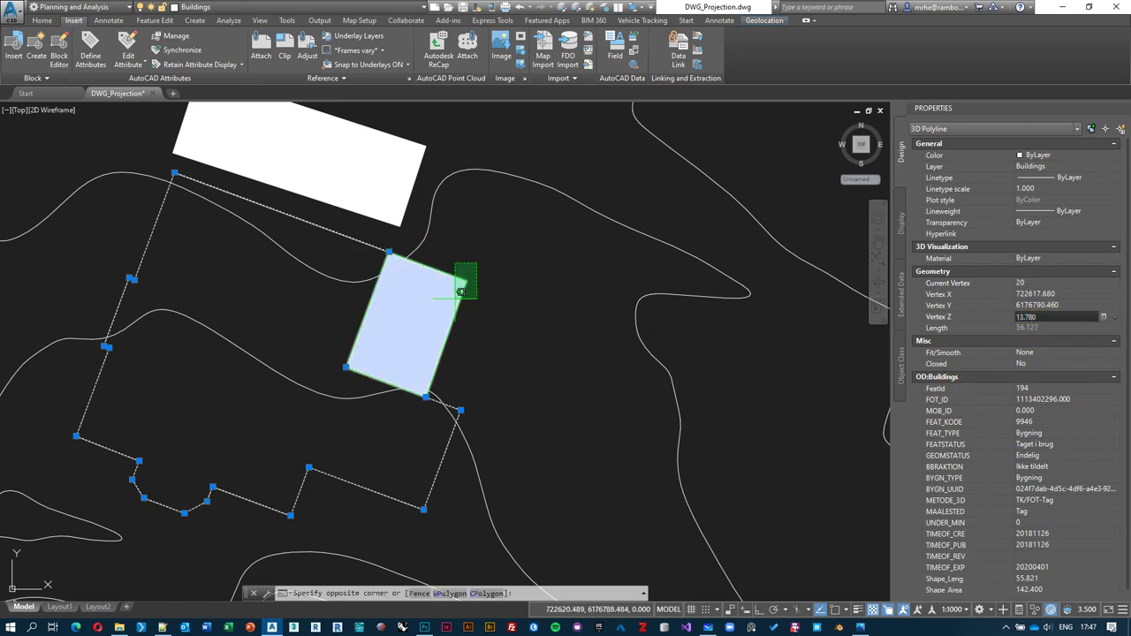
key(Escape)
key(Escape)
click(446, 301)
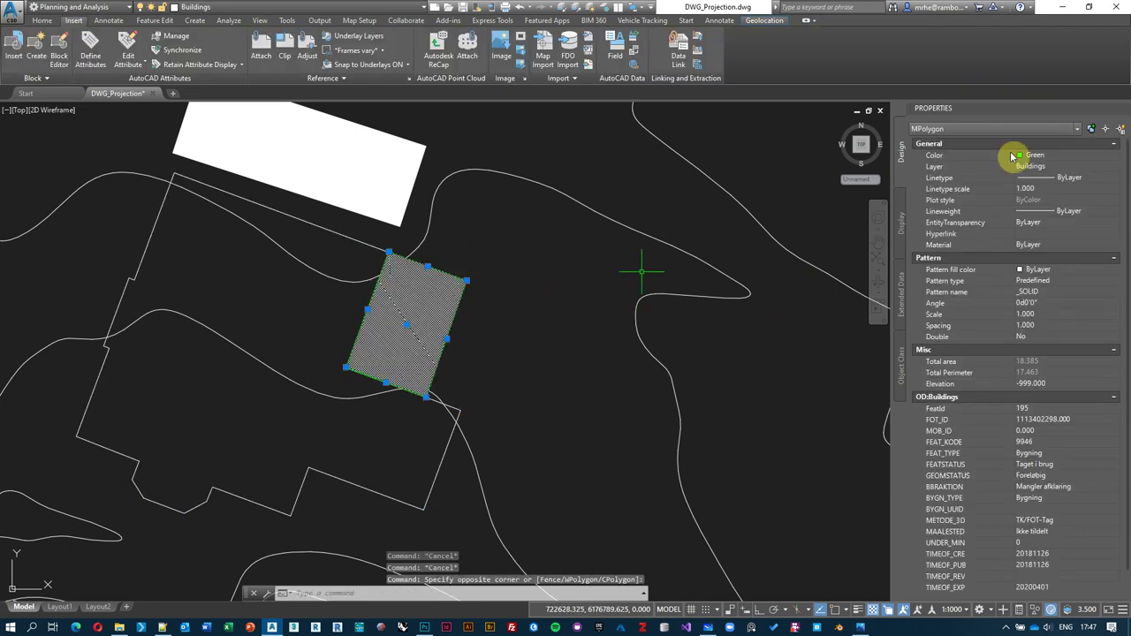
click(1067, 383)
key(Return)
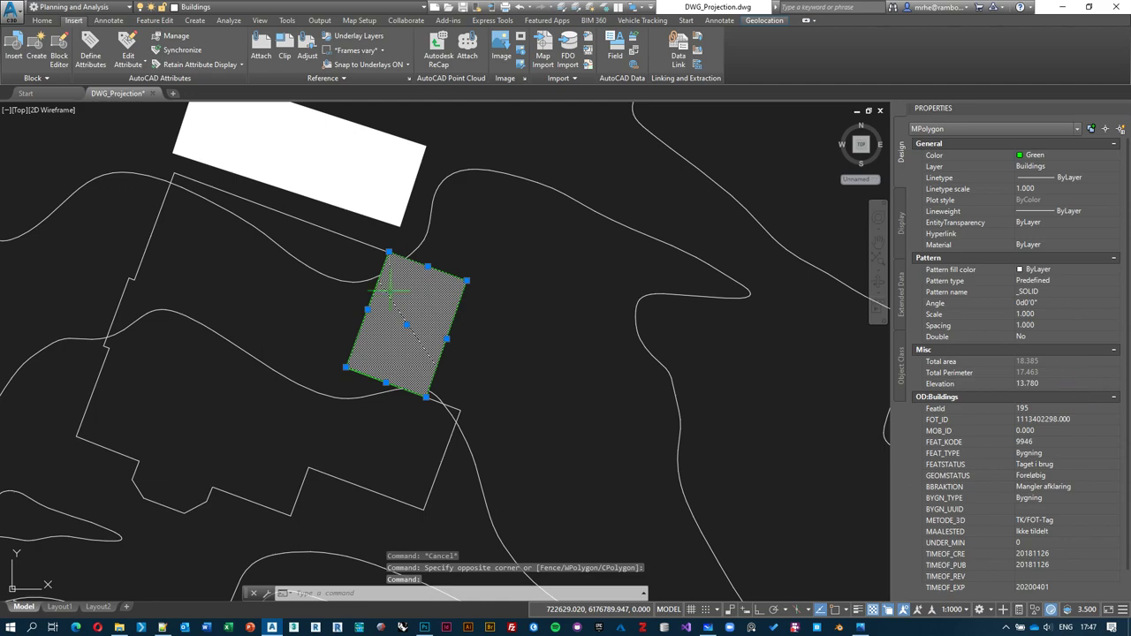
Step: Set the corrected building polygon's color back to ByLayer and clear the selection
click(1095, 155)
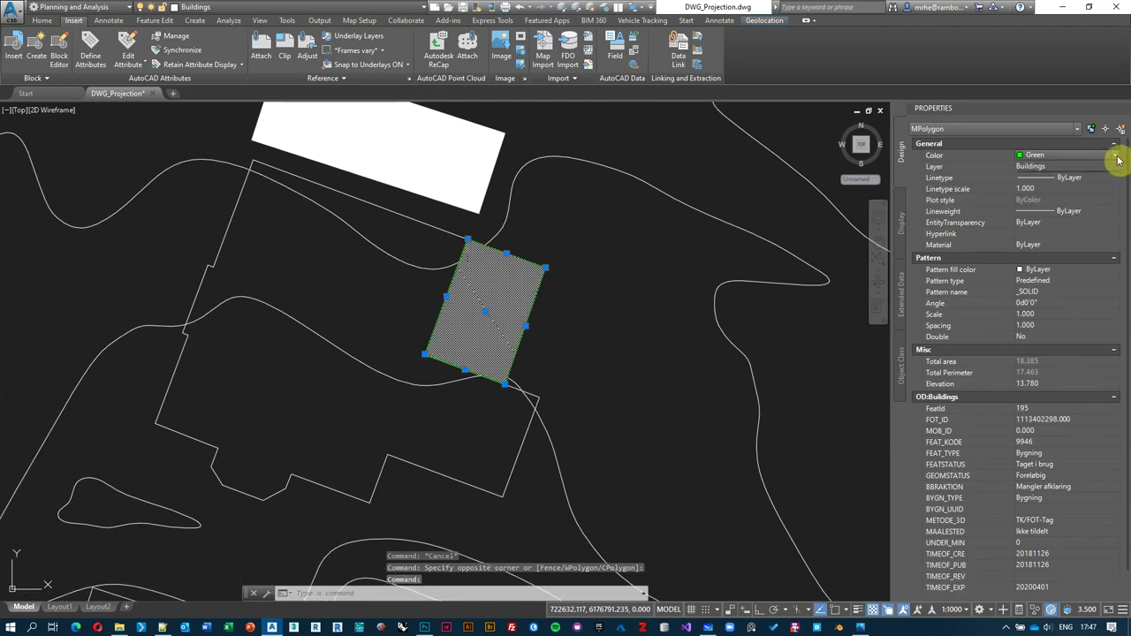
click(1115, 155)
click(1038, 167)
scroll(619, 289, down, 10)
key(Escape)
key(Escape)
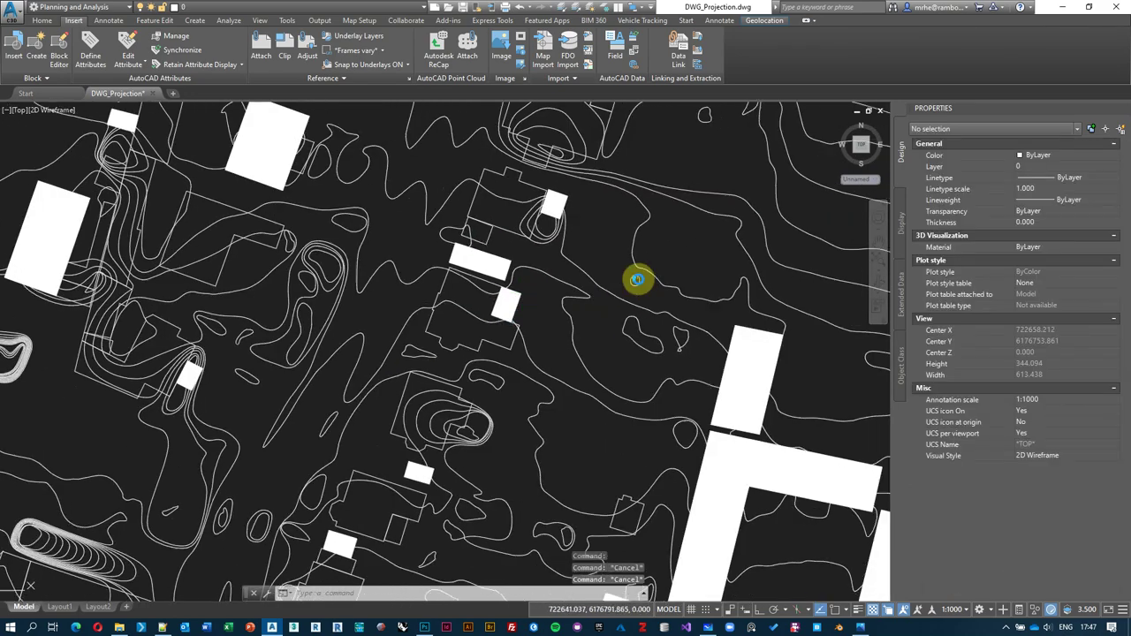
Step: Switch the whole model to the SE Isometric view to look for remaining objects below the site
scroll(654, 240, up, 3)
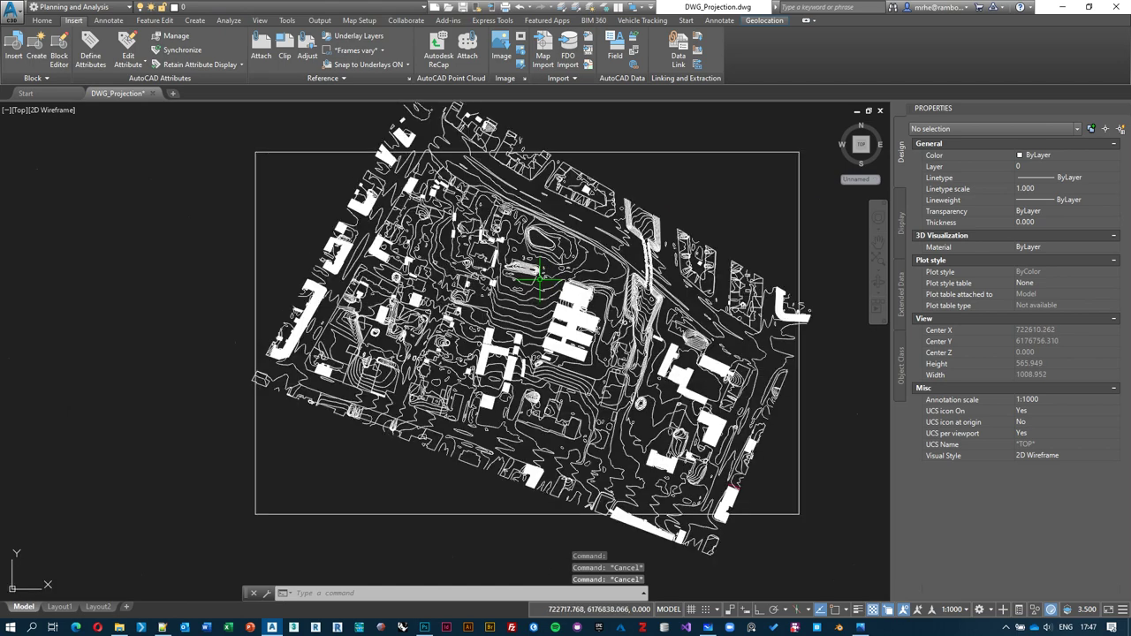
scroll(558, 284, down, 1)
scroll(618, 282, up, 1)
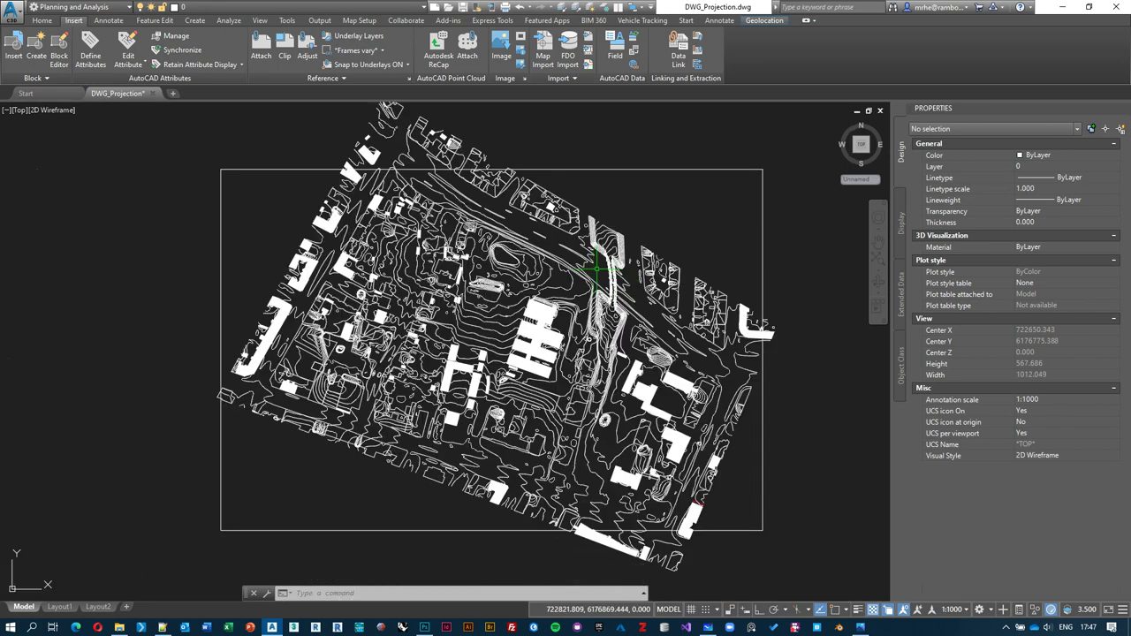
click(21, 110)
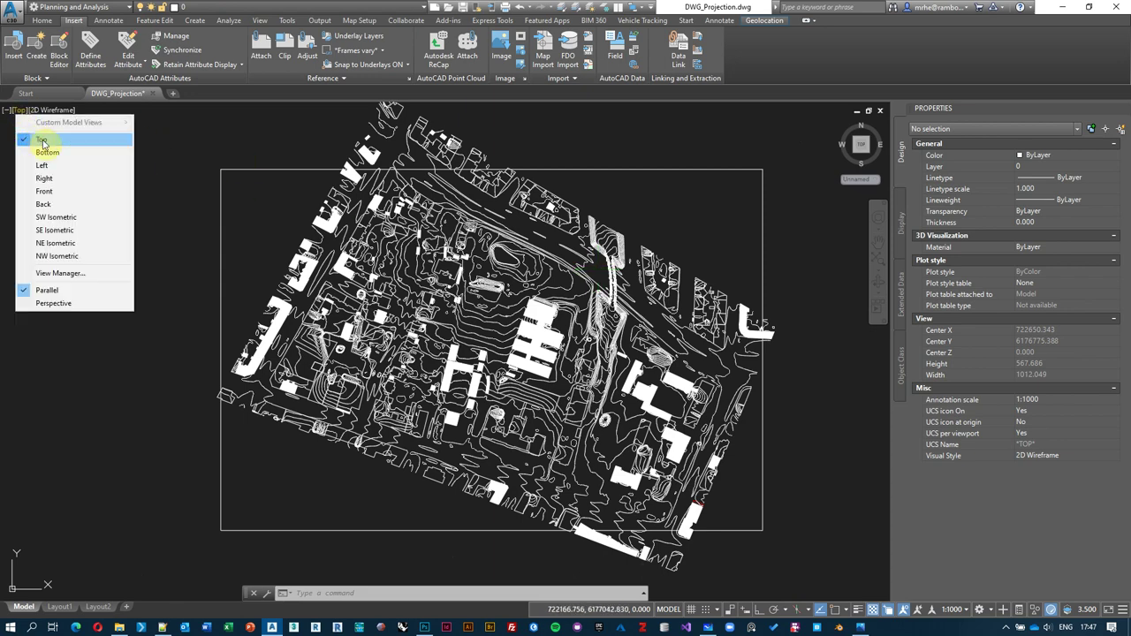
click(71, 230)
scroll(424, 486, down, 2)
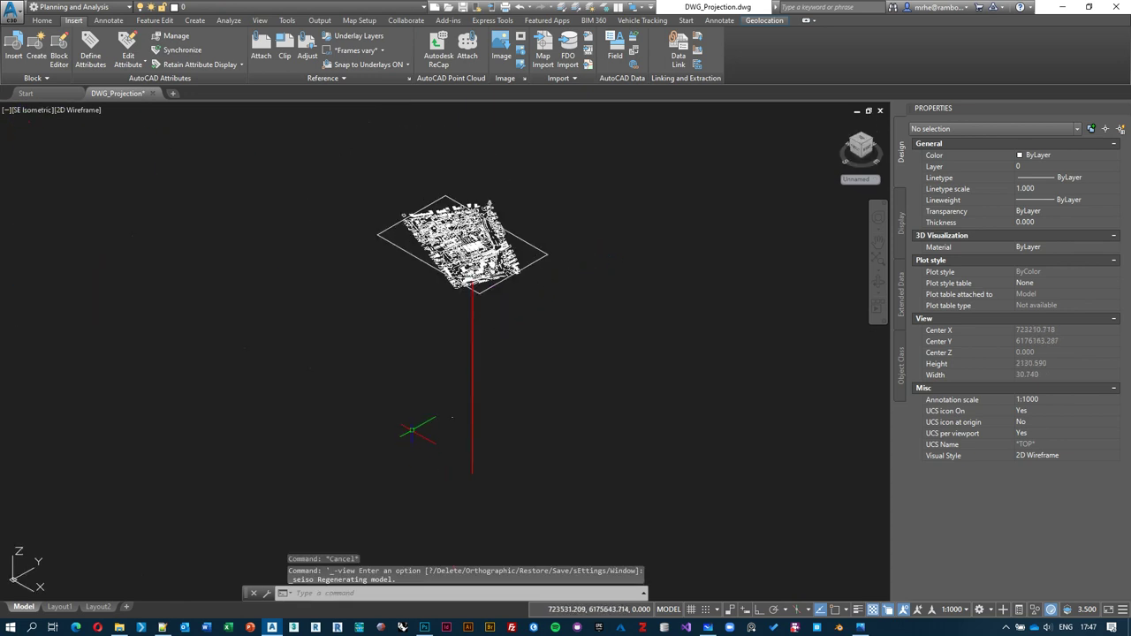
Step: Select the red building polyline that drops far below the site and inspect its upper and lower ends
scroll(424, 389, up, 2)
click(404, 378)
click(477, 414)
click(540, 441)
key(Escape)
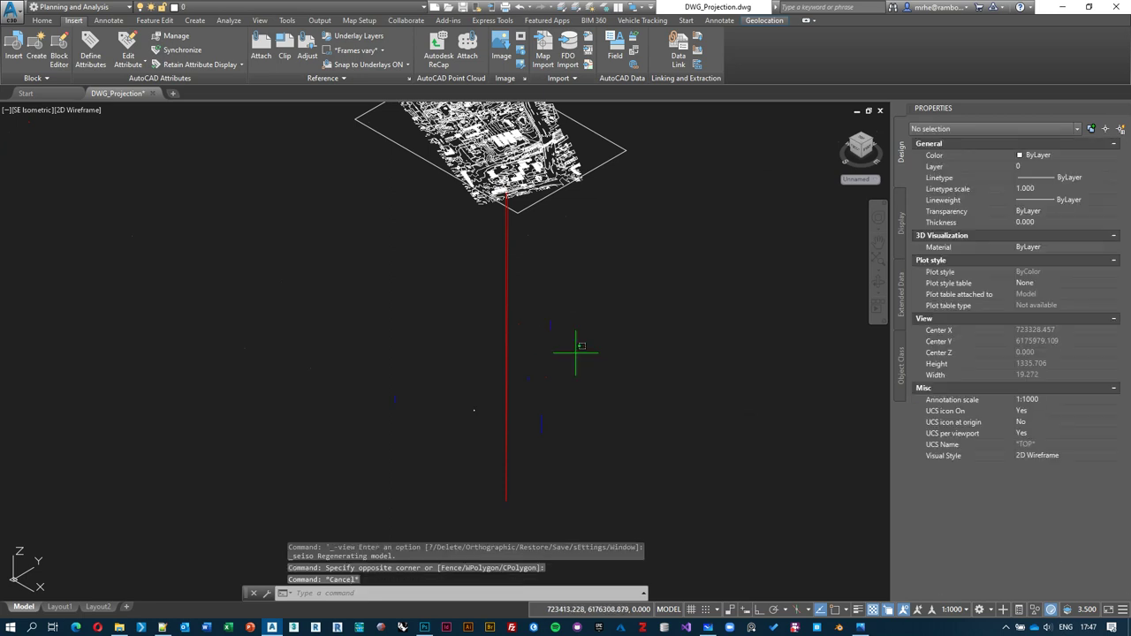
click(592, 502)
click(423, 190)
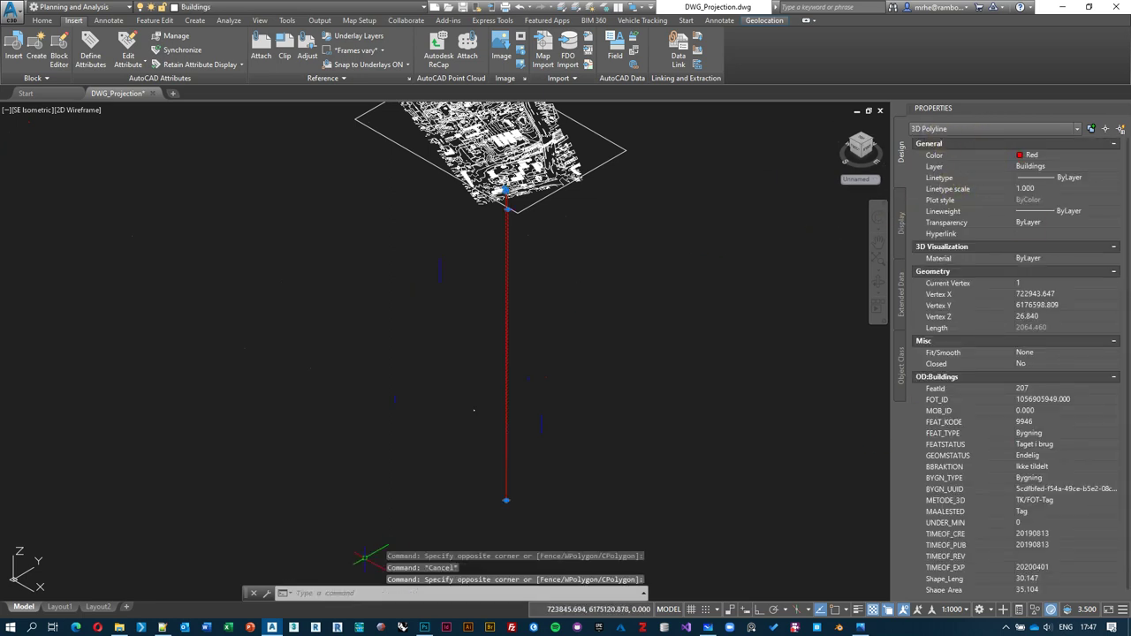
scroll(554, 505, up, 2)
middle_drag(554, 506, 669, 386)
key(Escape)
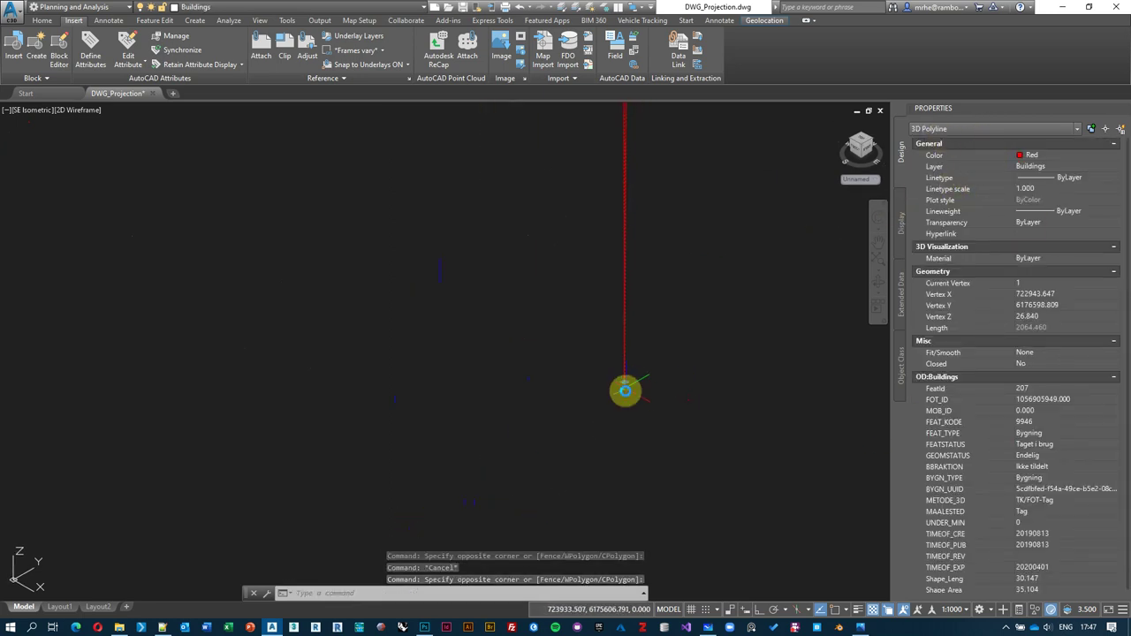
scroll(623, 389, down, 5)
scroll(624, 353, up, 3)
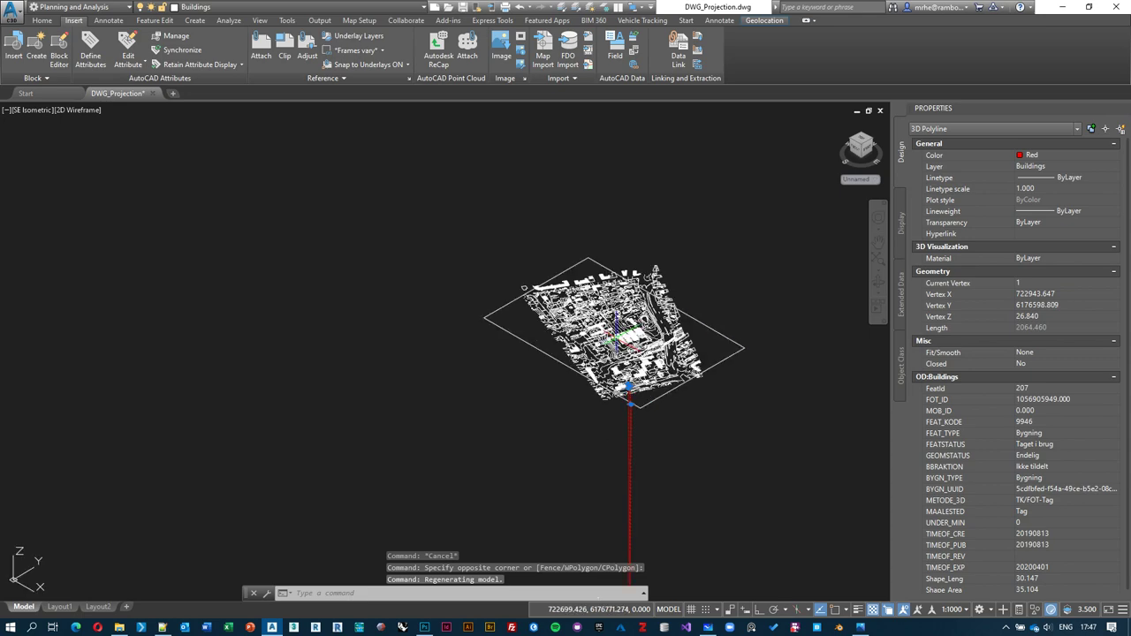
Step: Return the model to the Top view and save the drawing with nothing selected
click(33, 109)
click(57, 137)
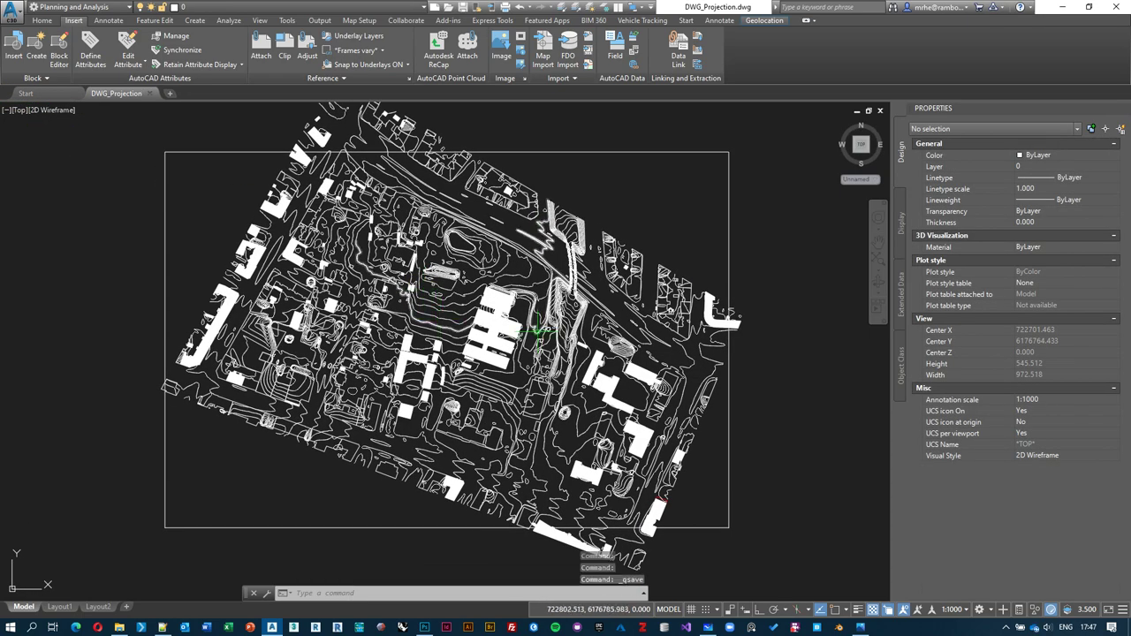
Step: Switch to Microsoft Whiteboard to review the March 4th task notes and return to the drawing in Civil 3D
key(alt+Tab)
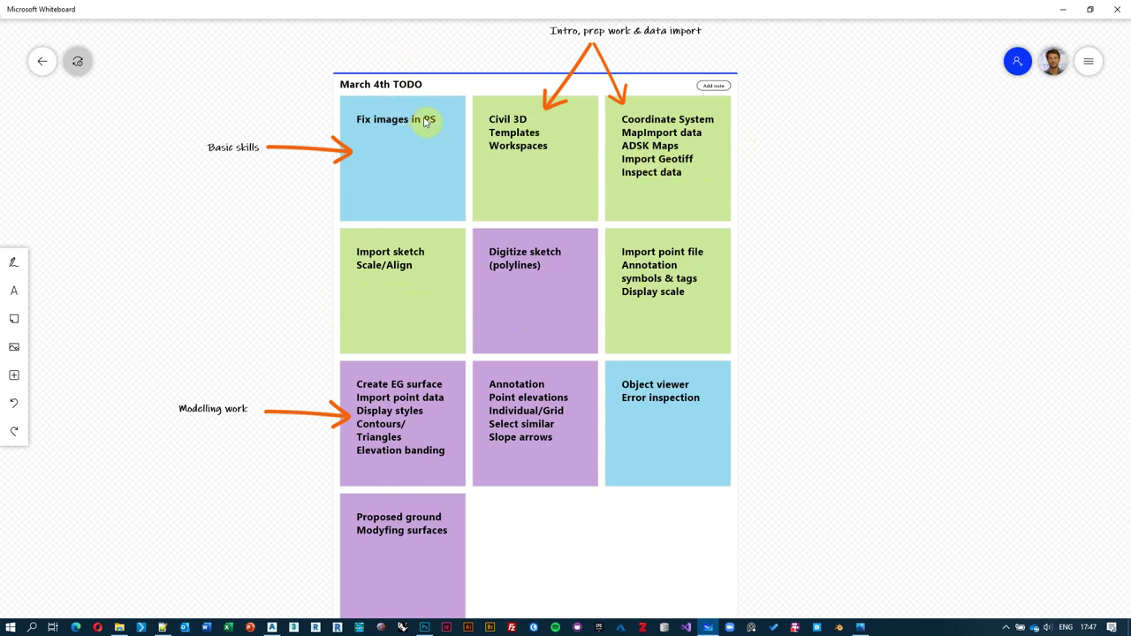
key(alt+Tab)
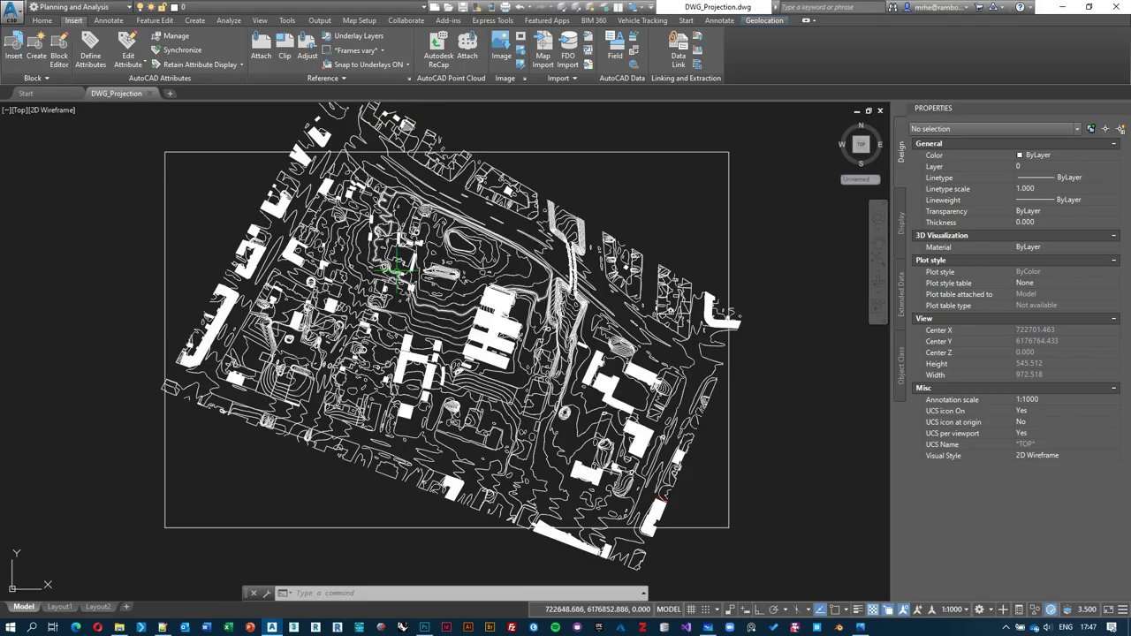
middle_drag(484, 293, 490, 285)
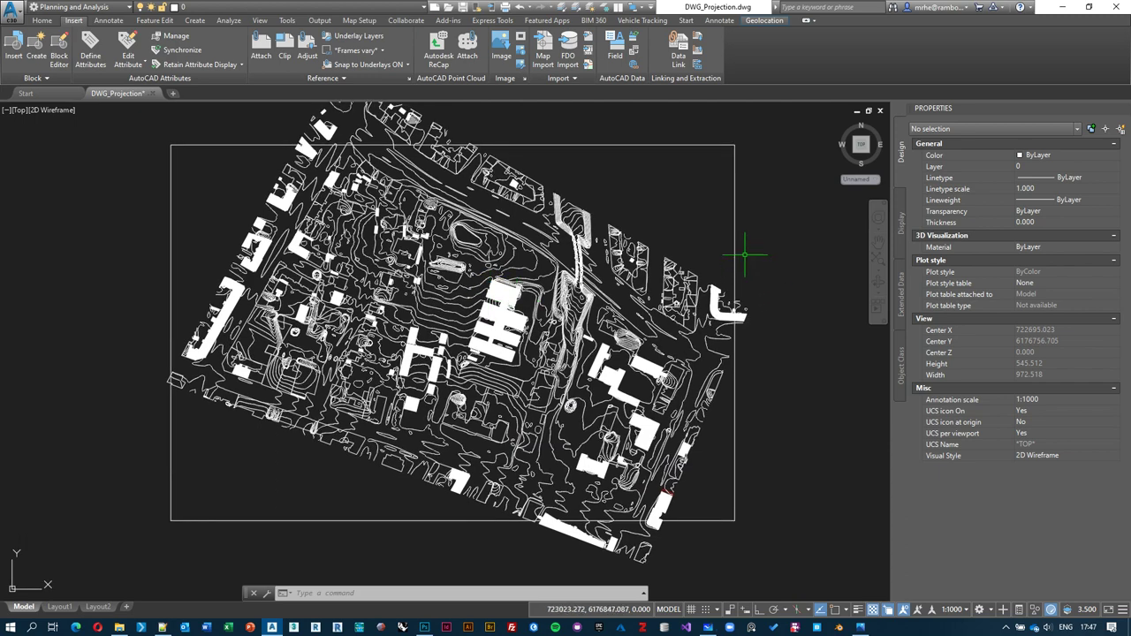
Step: Temporarily show the R23_2 aerial image to compare it with the contours and buildings, leaving only its frame displayed at the end
middle_drag(745, 255, 736, 260)
click(760, 226)
click(658, 198)
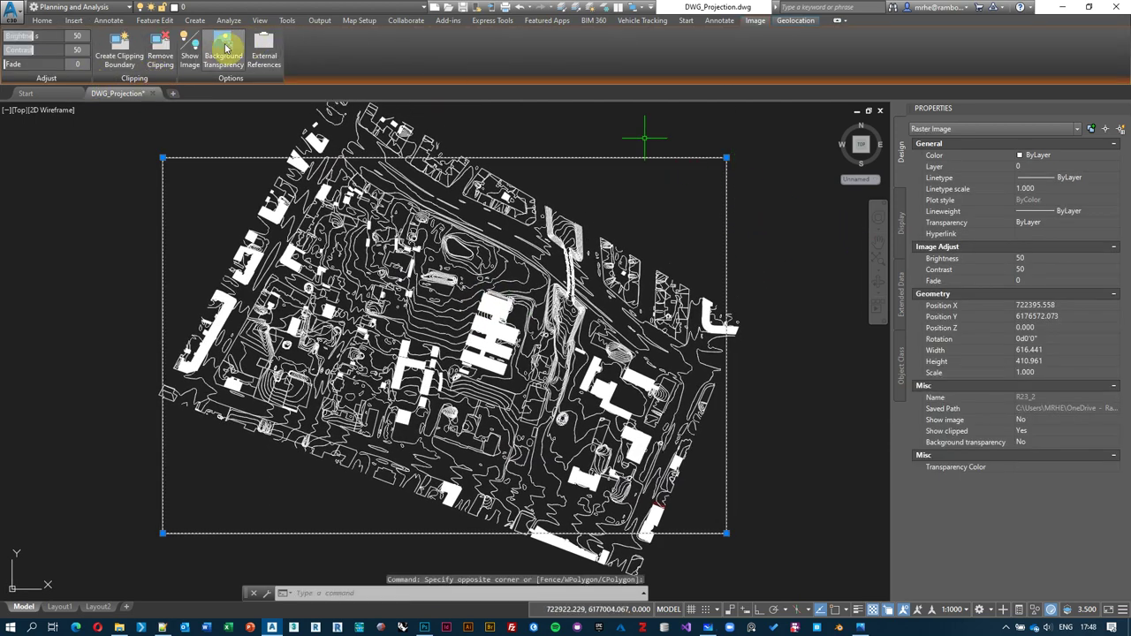
click(190, 53)
scroll(453, 265, up, 4)
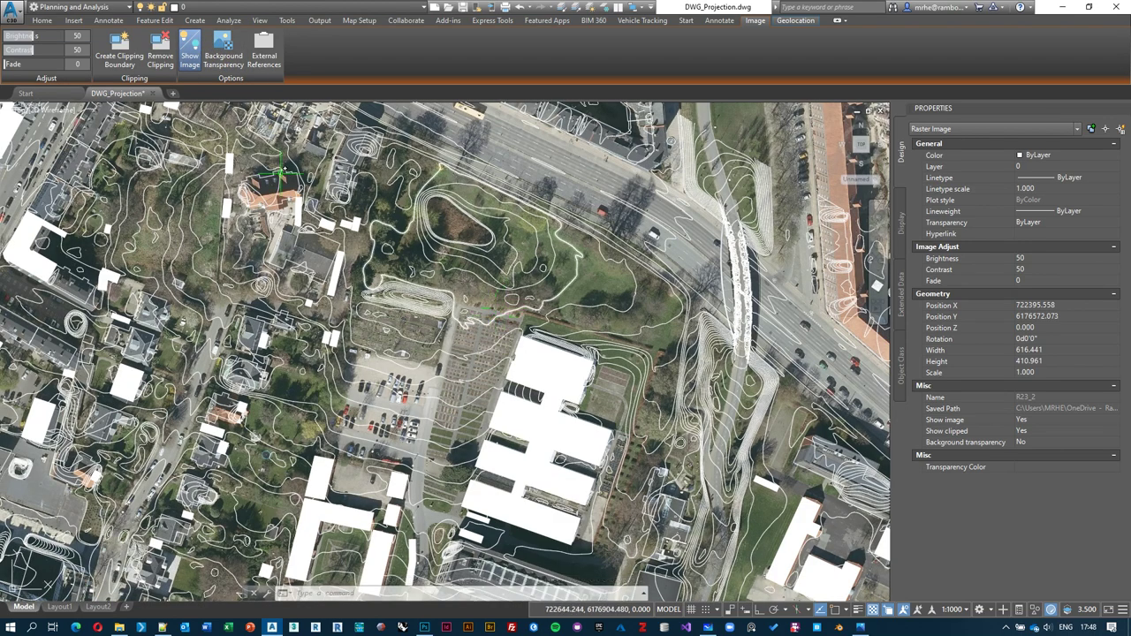
scroll(448, 334, down, 5)
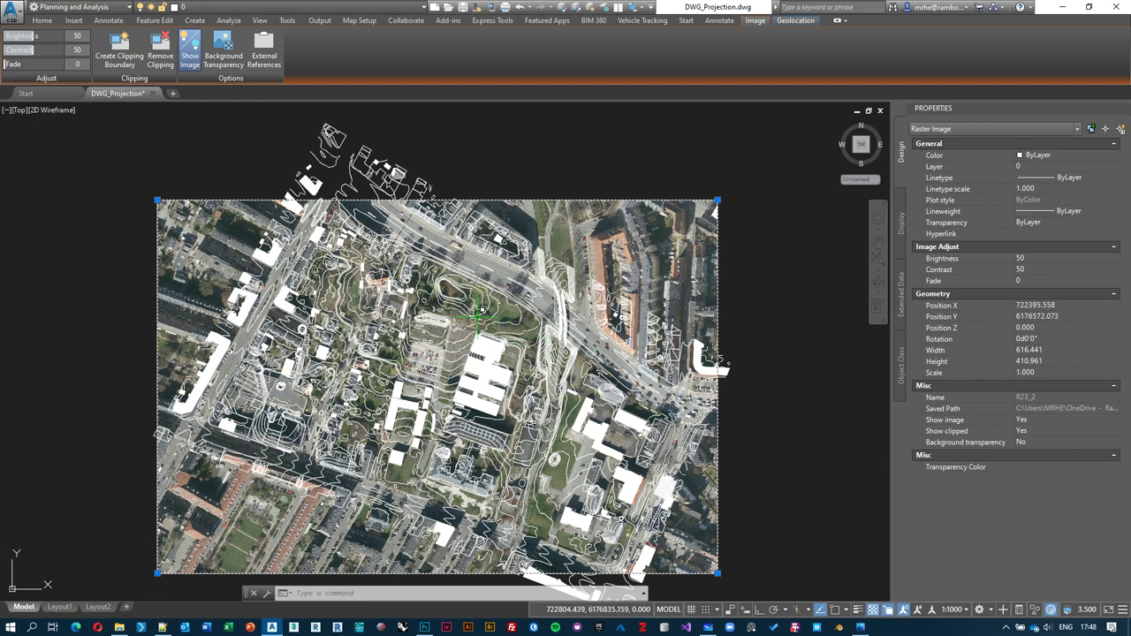
click(190, 48)
click(704, 267)
key(Escape)
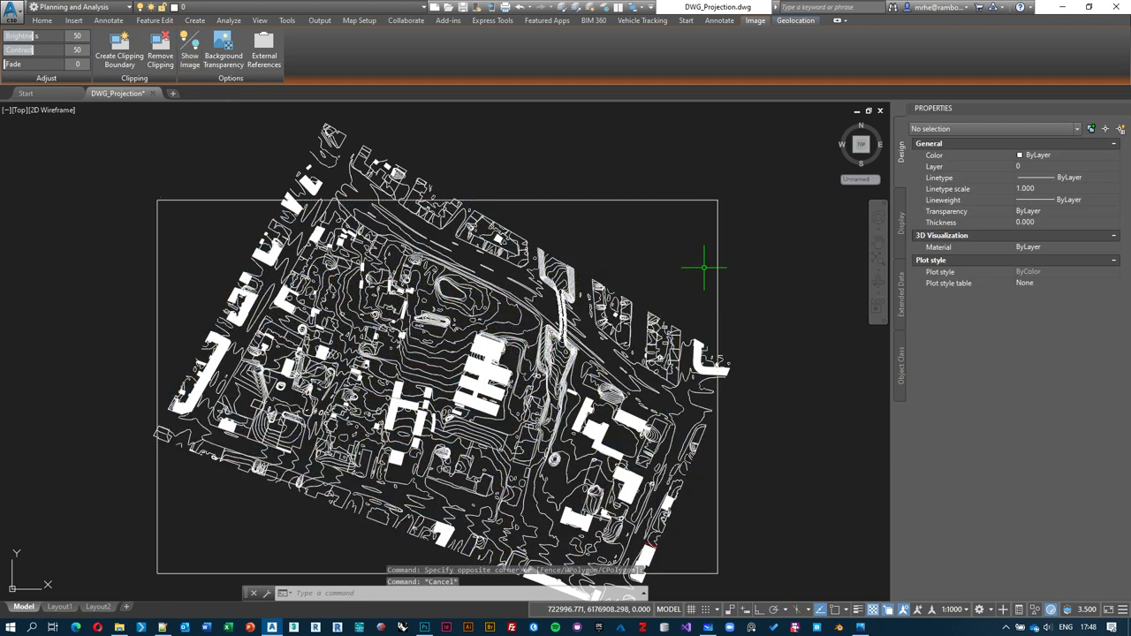
middle_drag(682, 280, 668, 257)
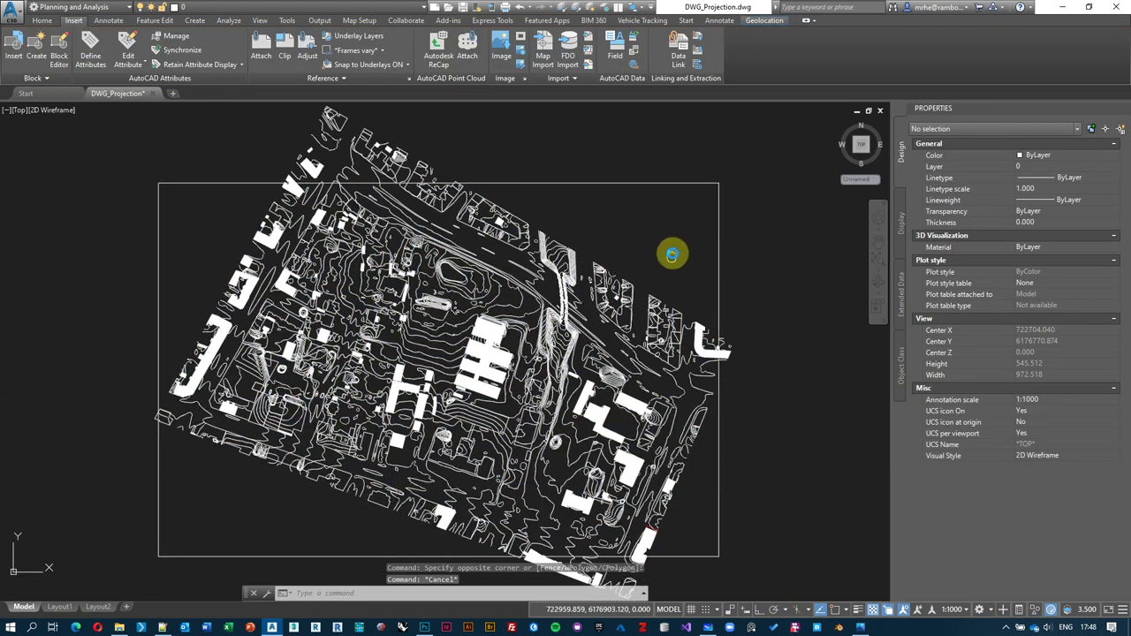
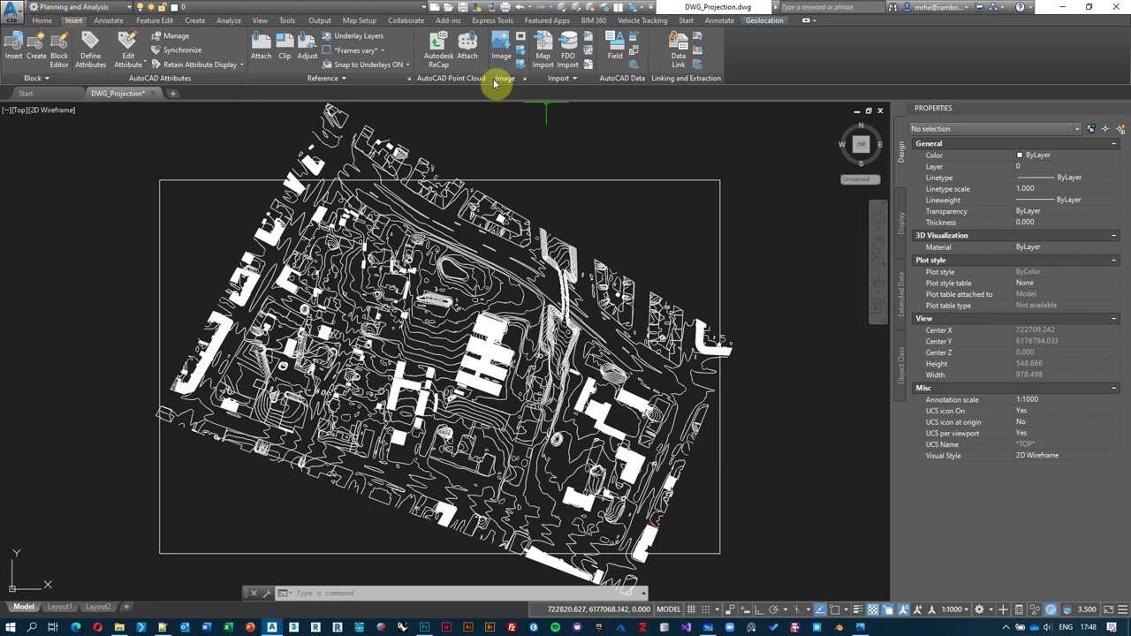
Step: Insert the image Sketch_corrected.jpg from the Output folder with Modify Correlation enabled
click(504, 51)
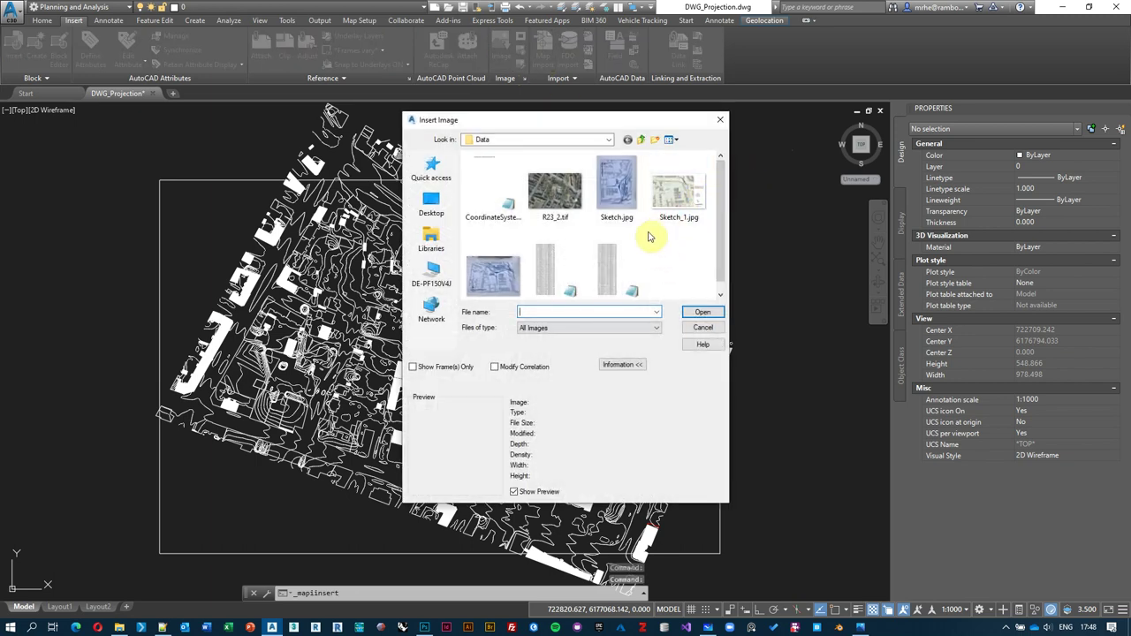
click(608, 141)
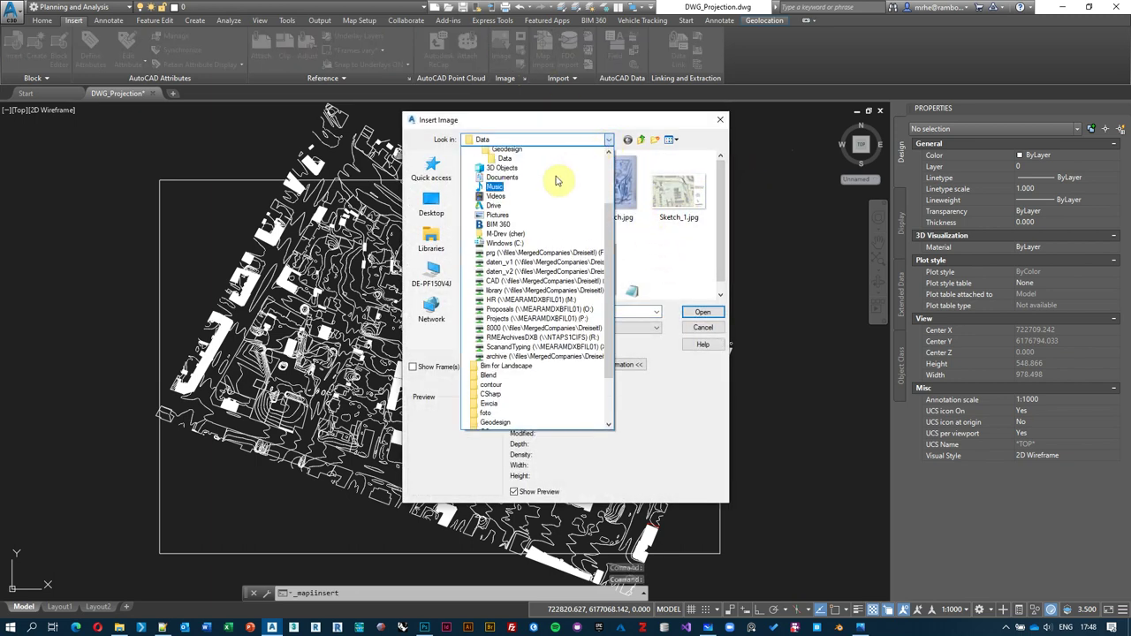
click(529, 181)
double_click(488, 181)
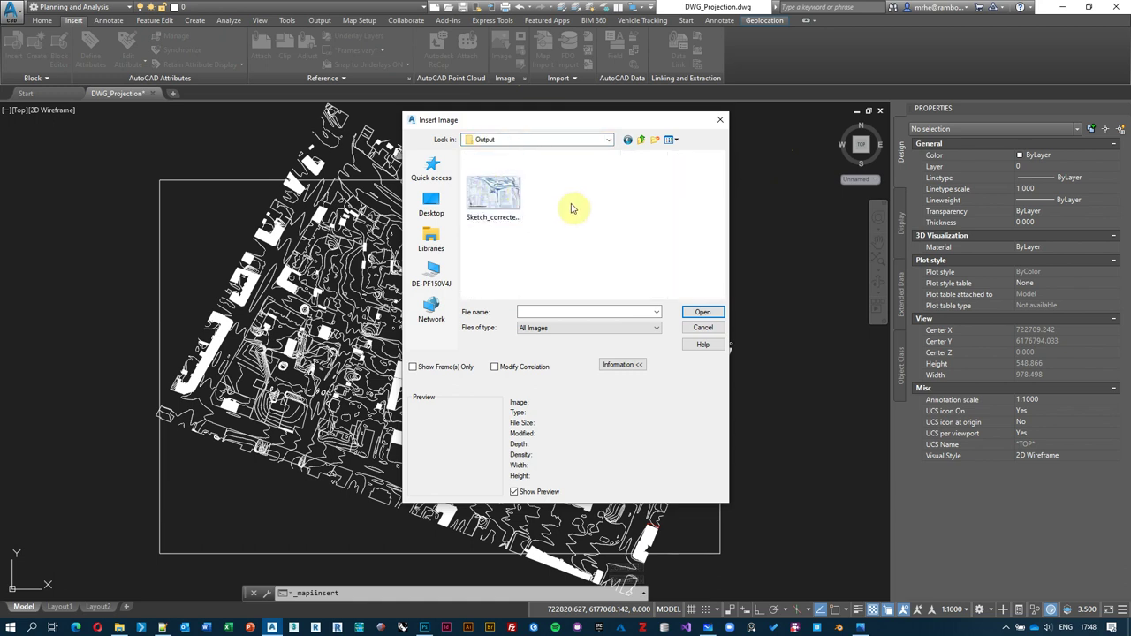
click(508, 203)
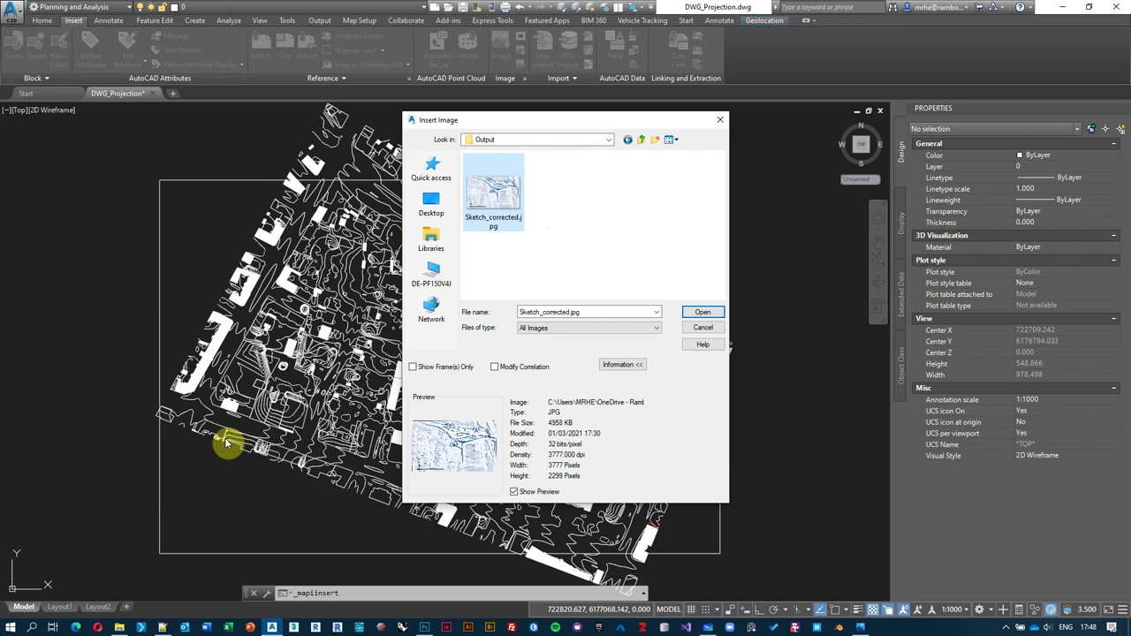
click(495, 367)
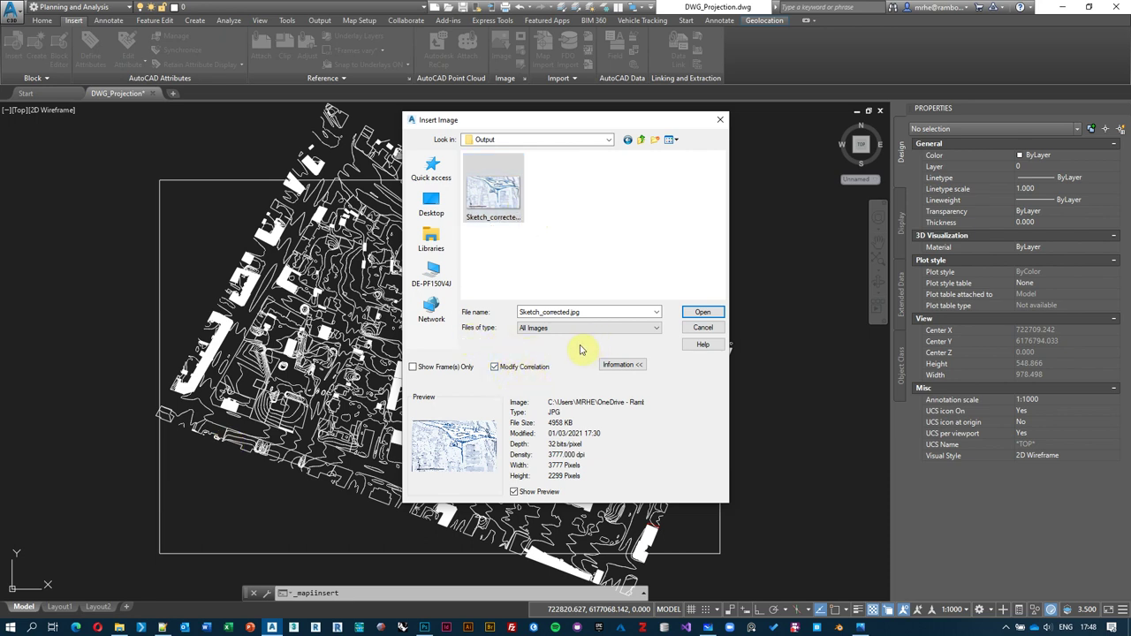
click(702, 311)
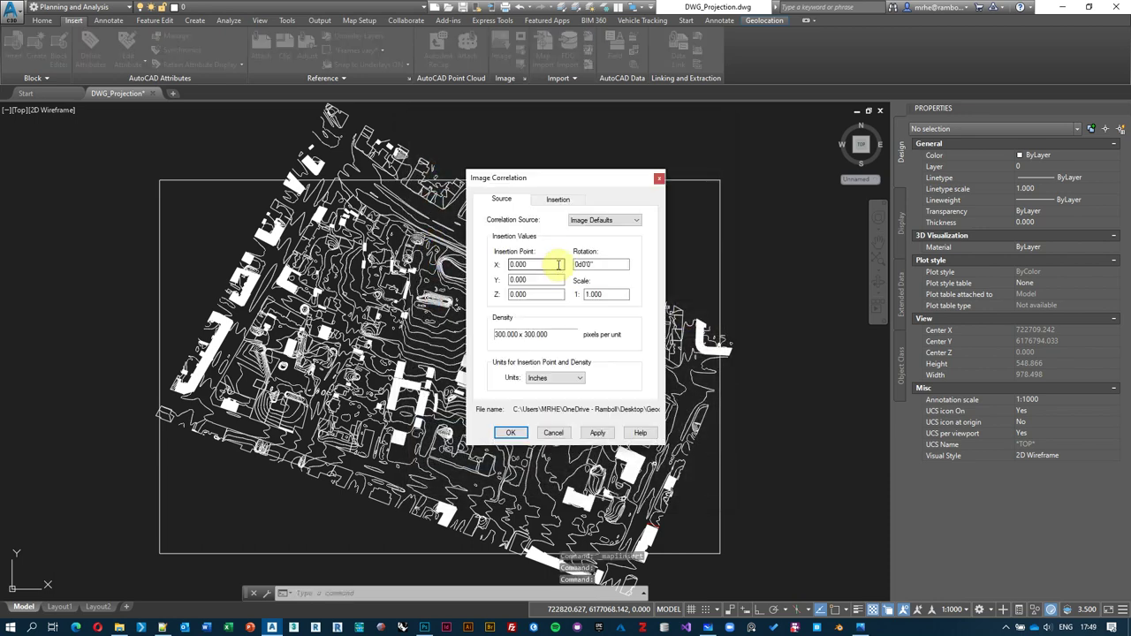
Step: Place the sketch image by picking opposite corners at the site's east edge, with 0° rotation and a size about 294 m wide
drag(503, 184, 531, 162)
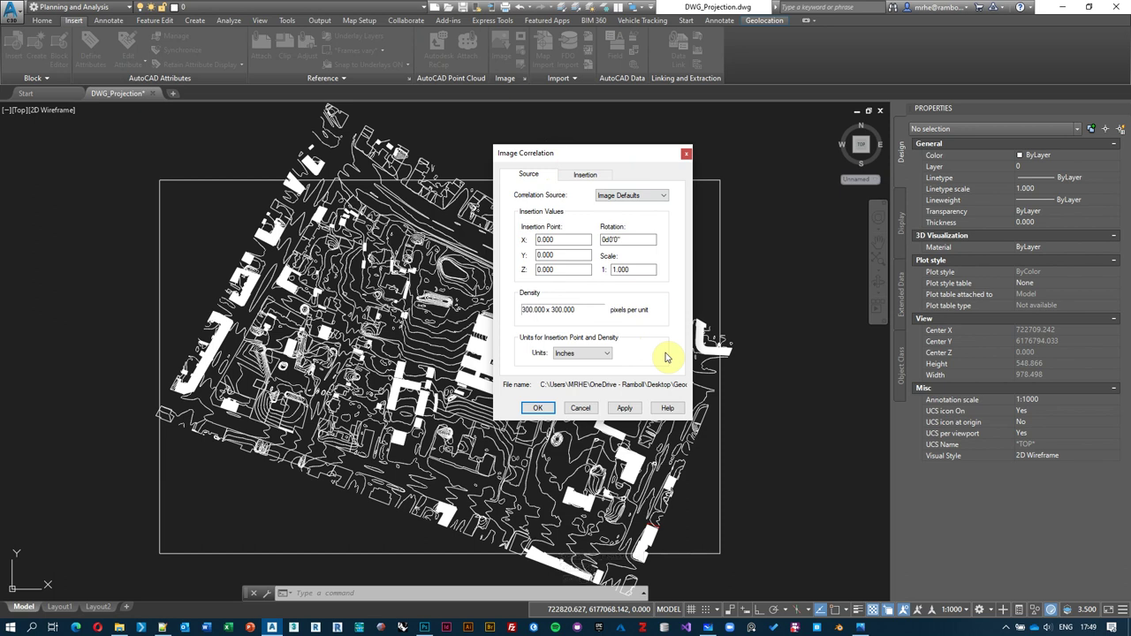
click(581, 176)
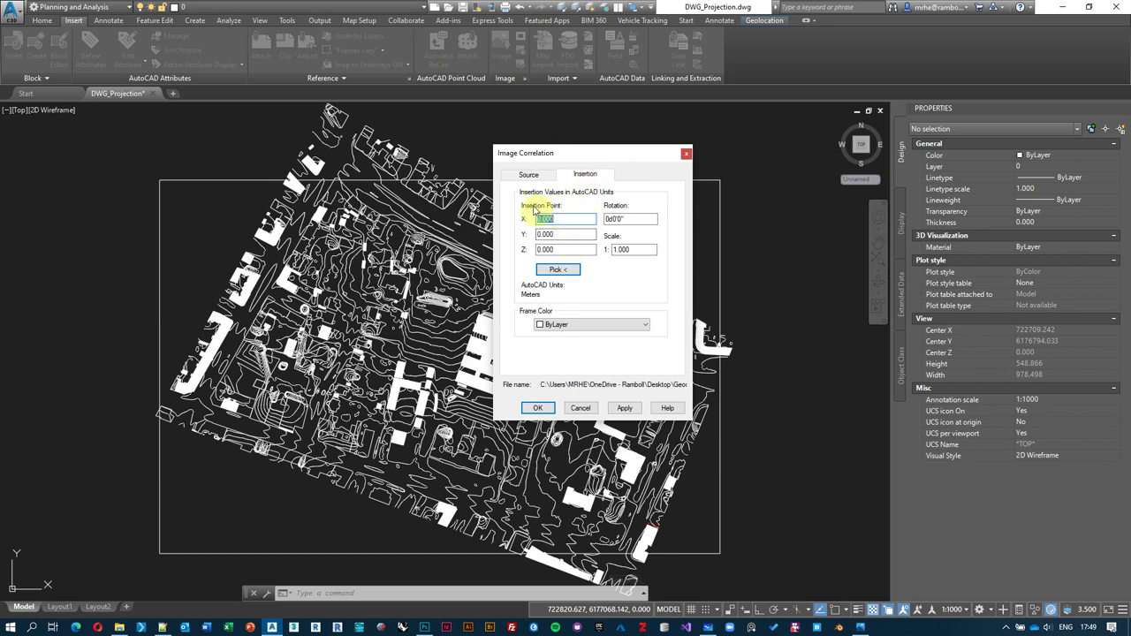
click(461, 628)
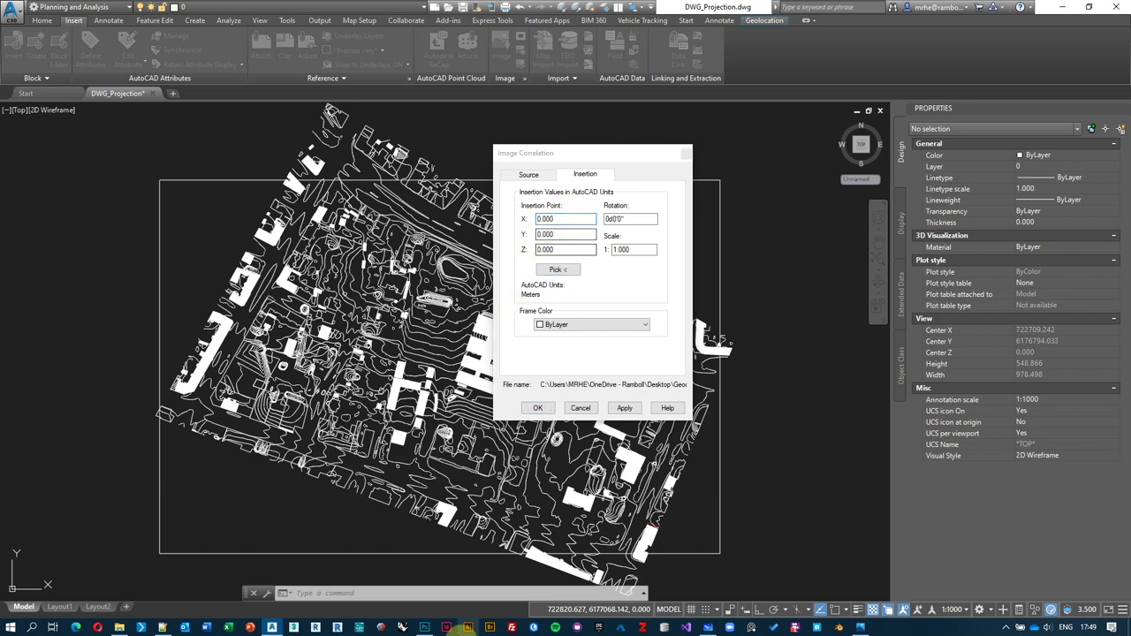
click(564, 270)
scroll(602, 297, down, 3)
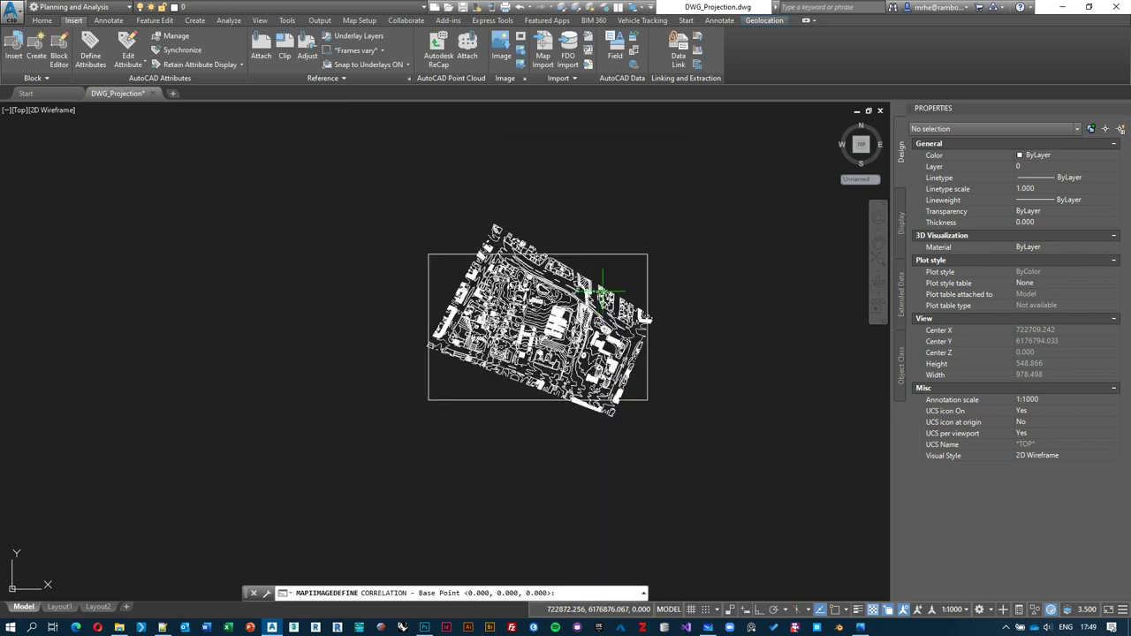
click(626, 276)
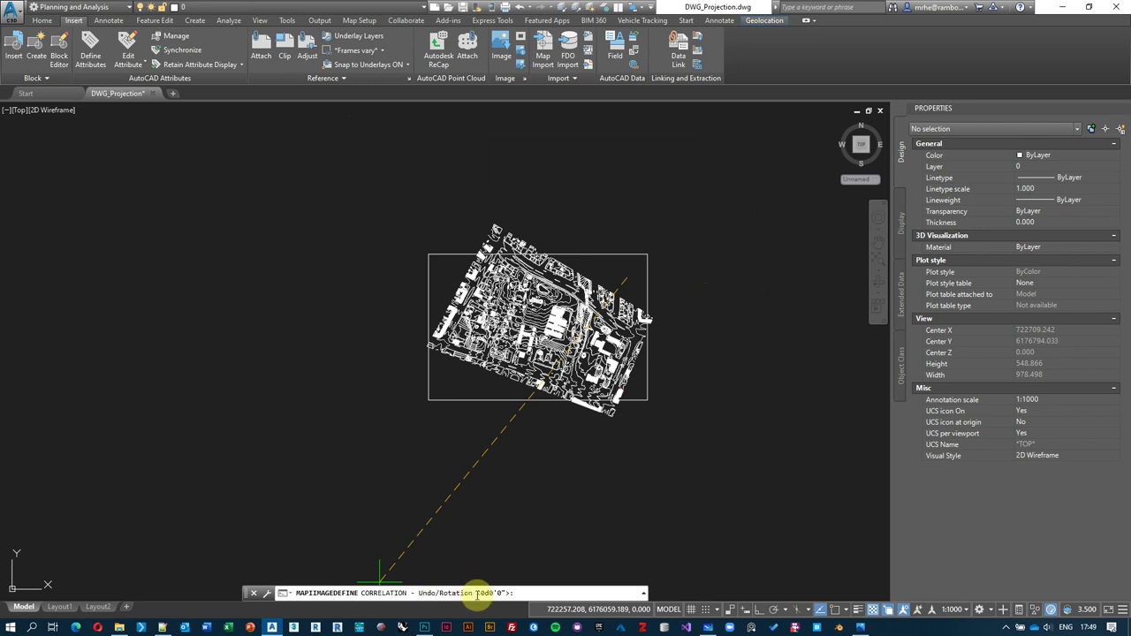
key(Return)
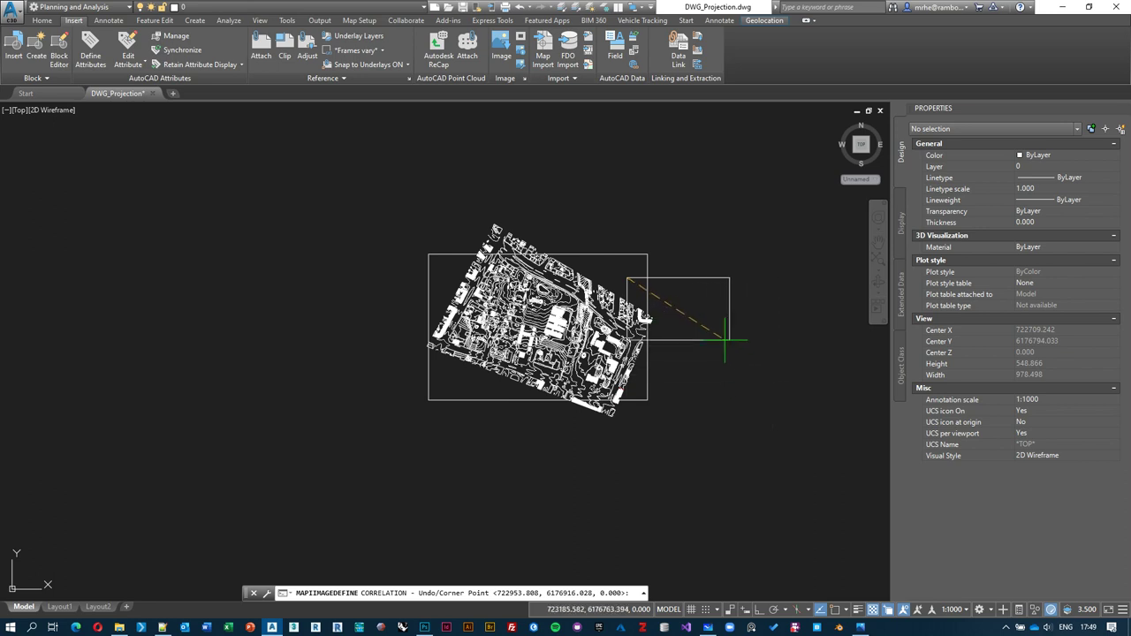
click(732, 341)
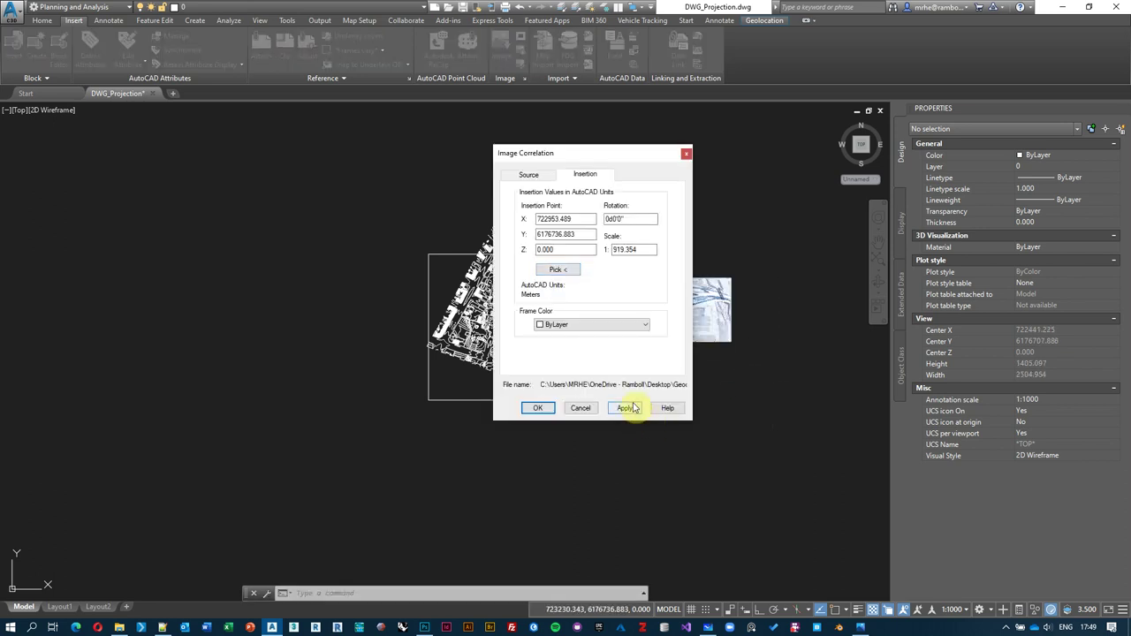
click(537, 407)
Step: Move the sketch image about 67 m east and 23 m north, clear of the aerial image frame
scroll(685, 282, up, 4)
scroll(698, 371, up, 2)
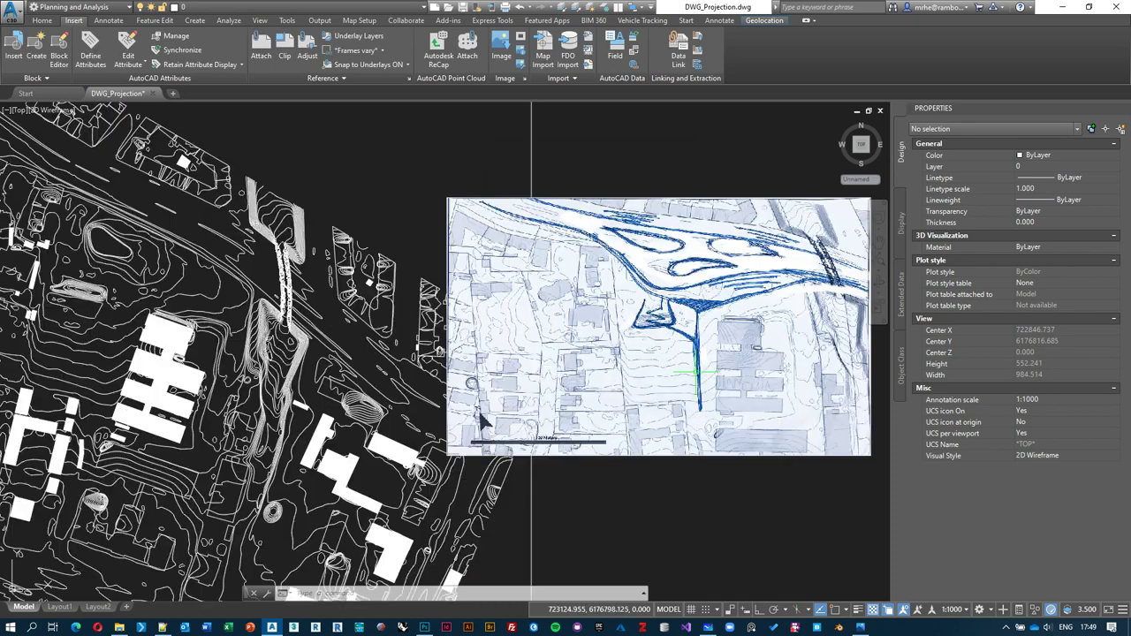
middle_drag(714, 415, 665, 384)
click(638, 397)
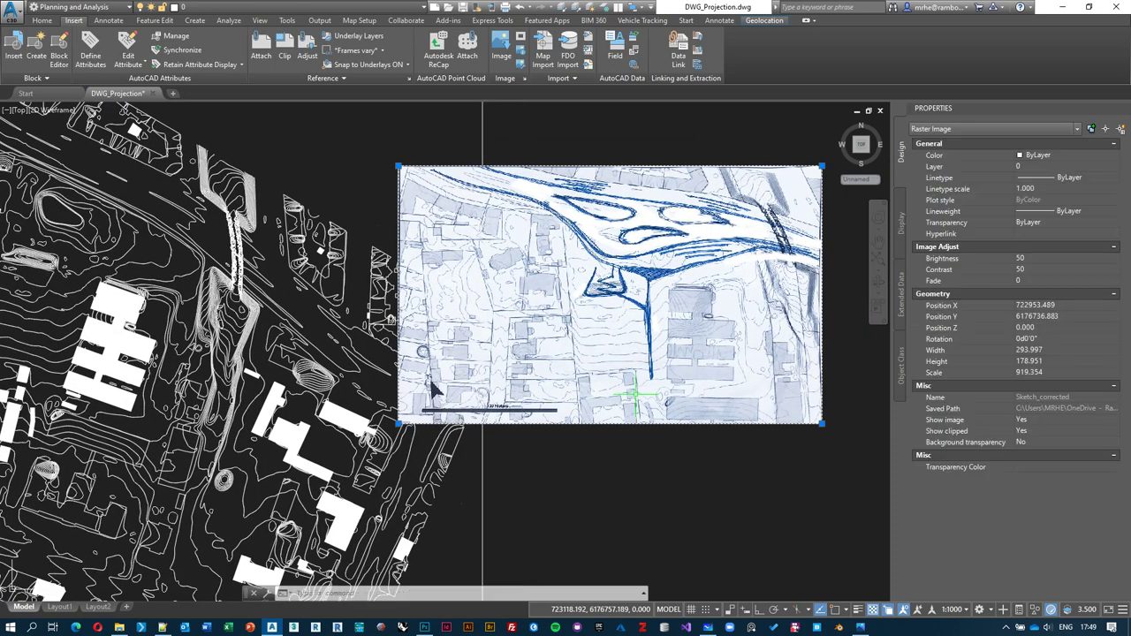
text(m)
key(Return)
click(651, 463)
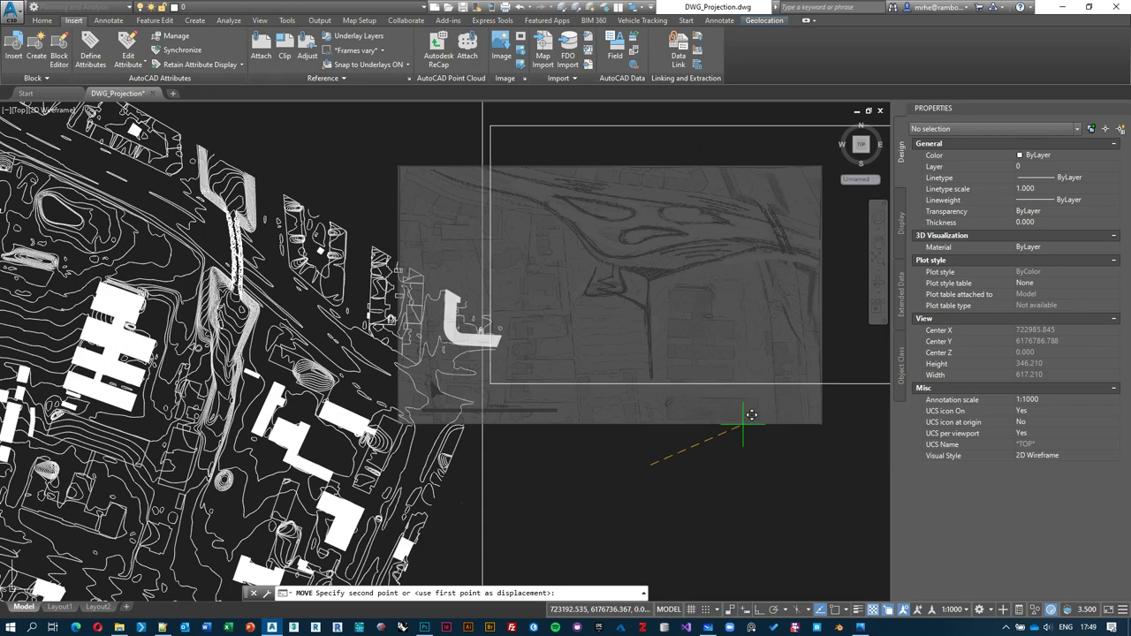
click(747, 433)
Step: Select the sketch image near its 100 Meters scale bar and start the Scale command on it
scroll(677, 421, down, 3)
scroll(655, 395, up, 1)
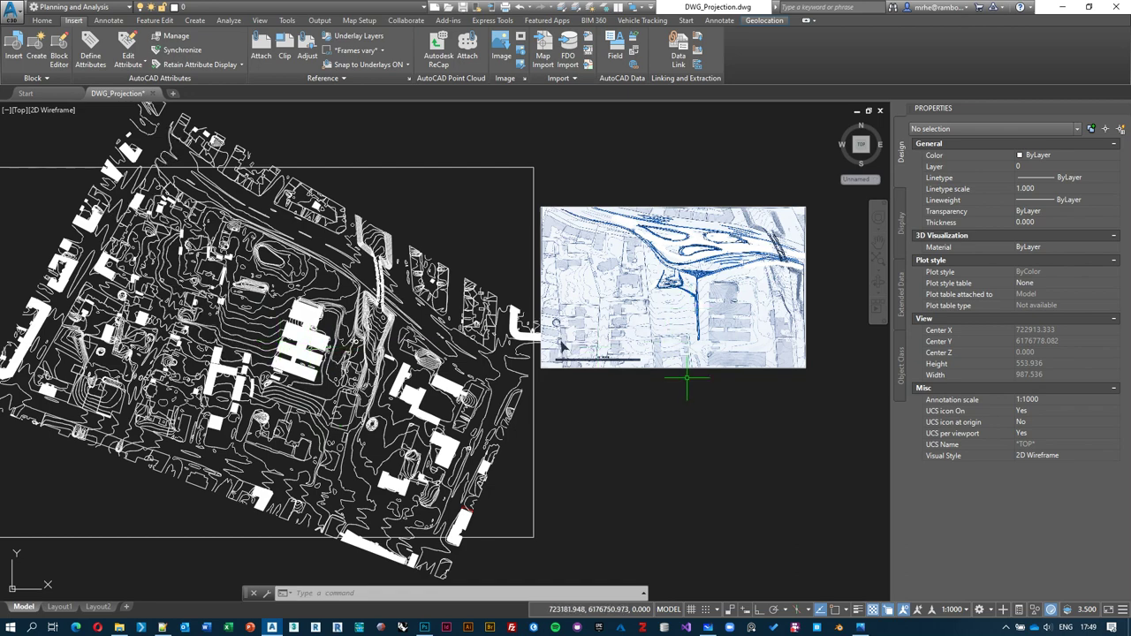
scroll(640, 366, up, 6)
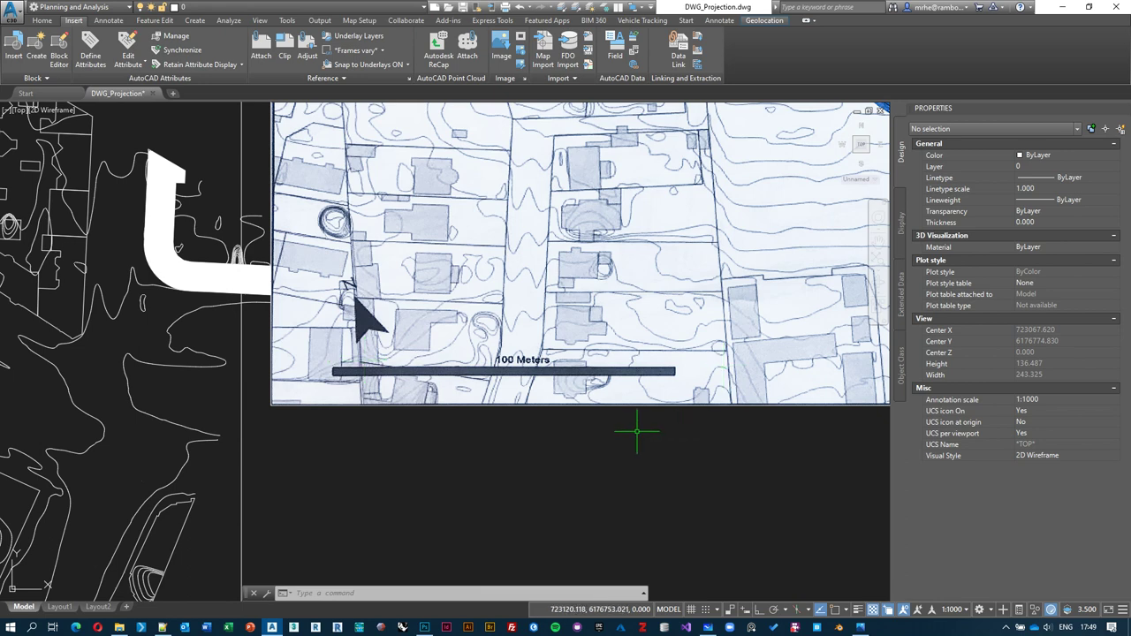
drag(636, 431, 613, 392)
text(sca)
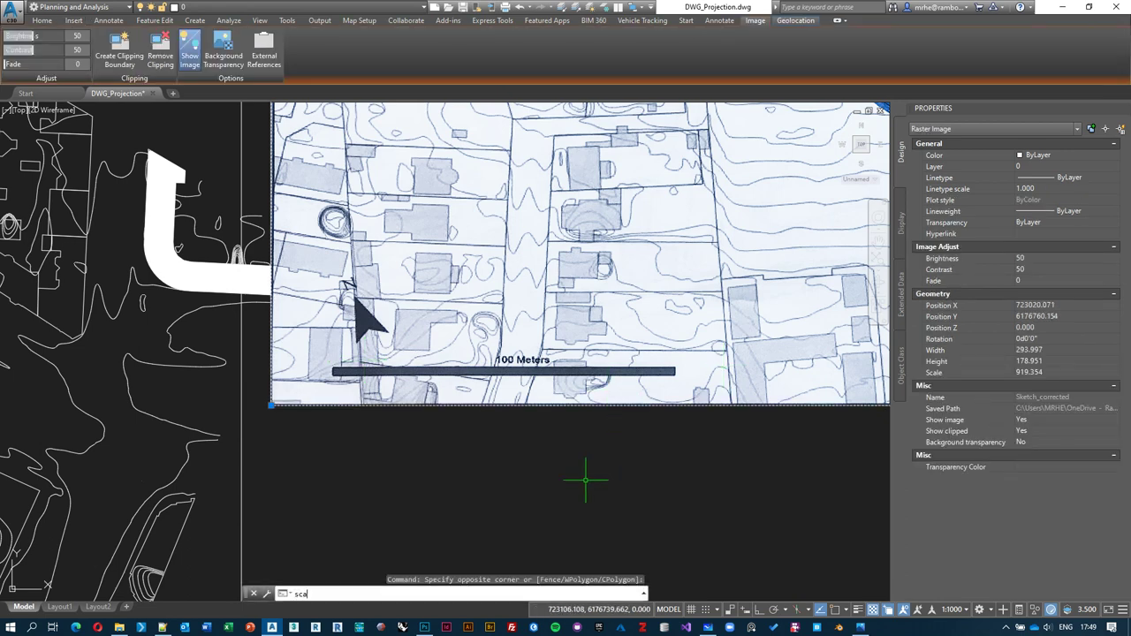
Step: Measure the length of the sketch image's "100 Meters" scale bar from end to end with DIST
key(Escape)
middle_drag(504, 405, 505, 421)
text(dist)
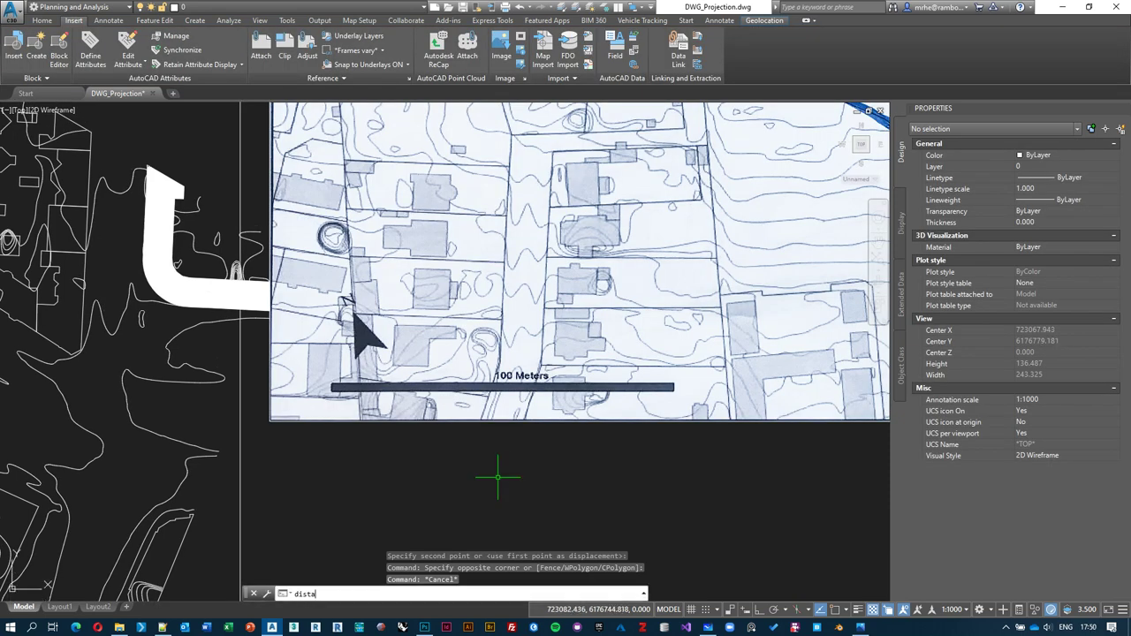
text(a)
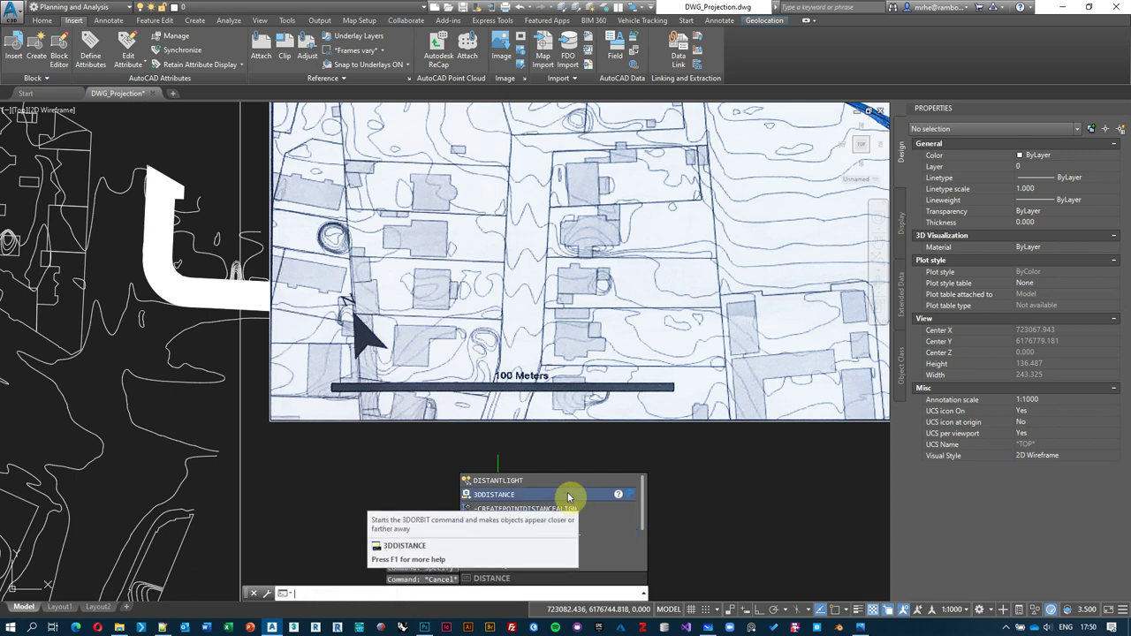
key(Escape)
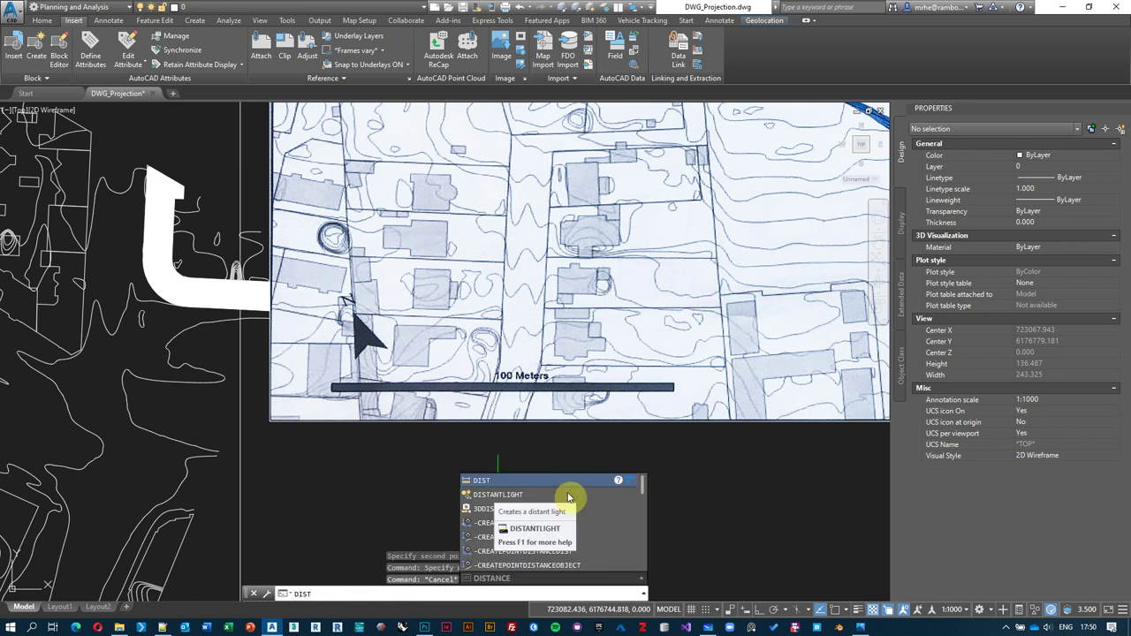
click(500, 480)
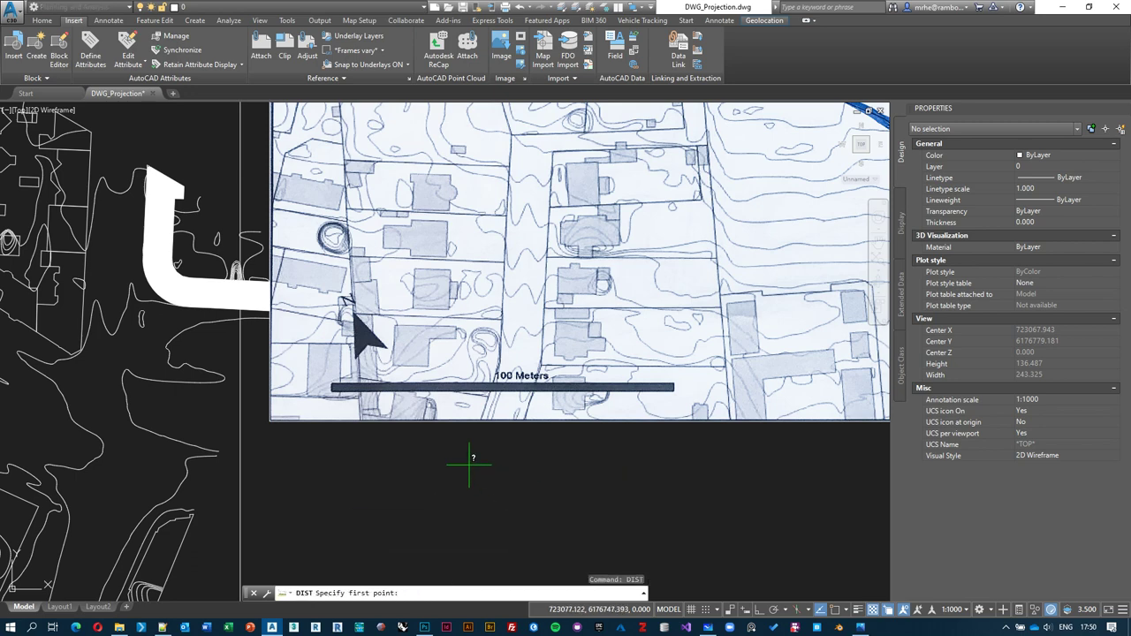
click(332, 387)
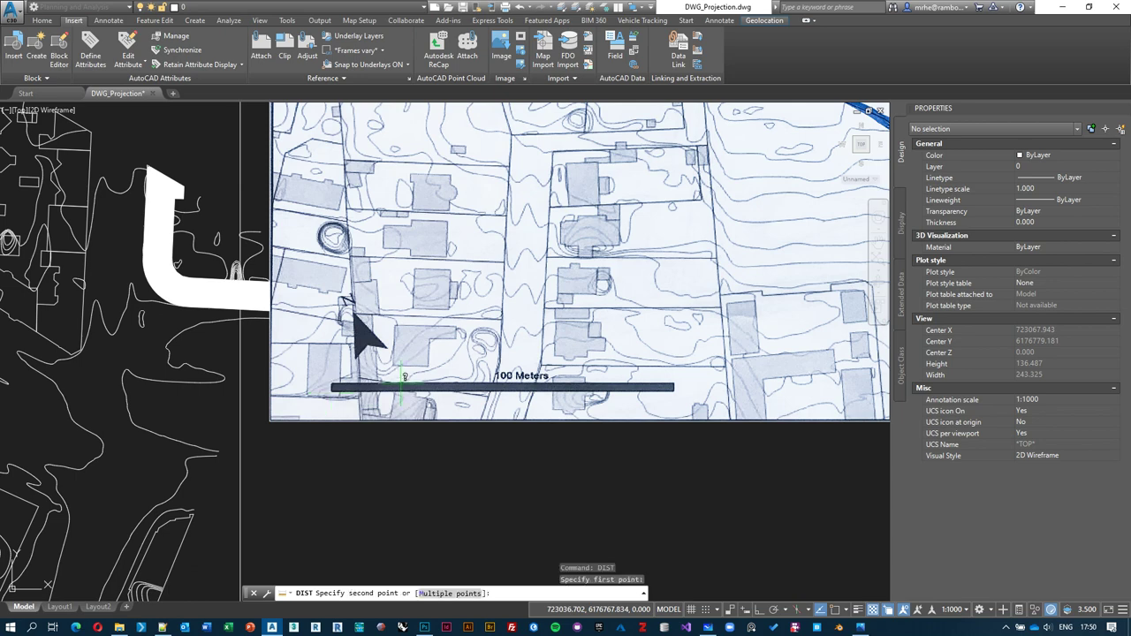
click(678, 386)
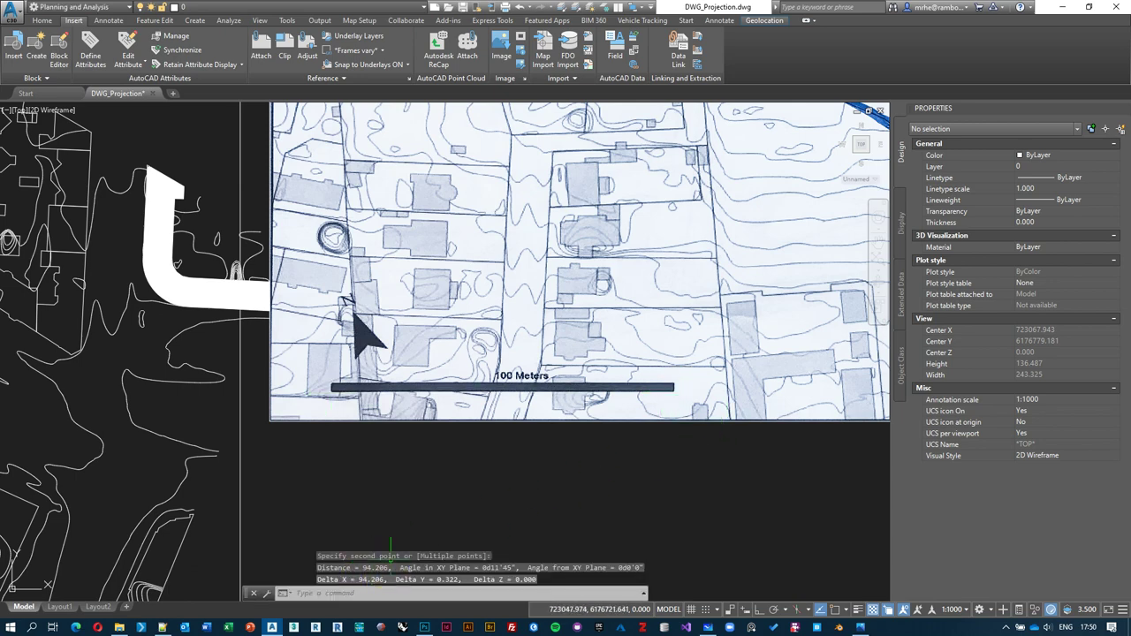
Step: Scale the sketch image by reference from the scale bar's west end, using the bar as reference with Ortho on and a new length of 100
click(550, 444)
click(512, 406)
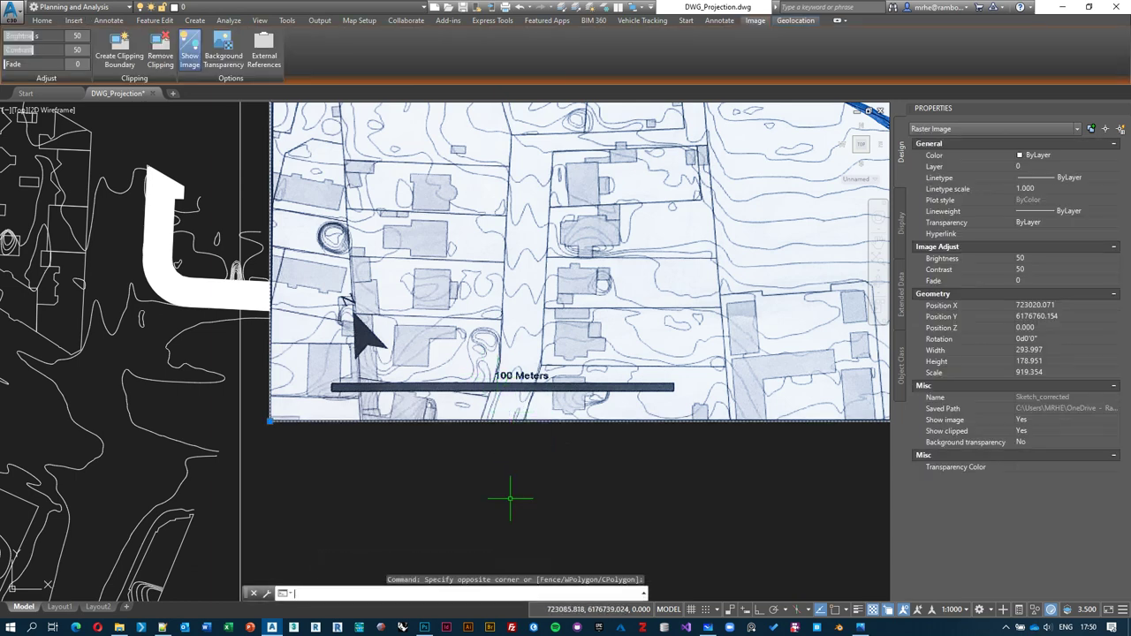
text(scale)
key(Return)
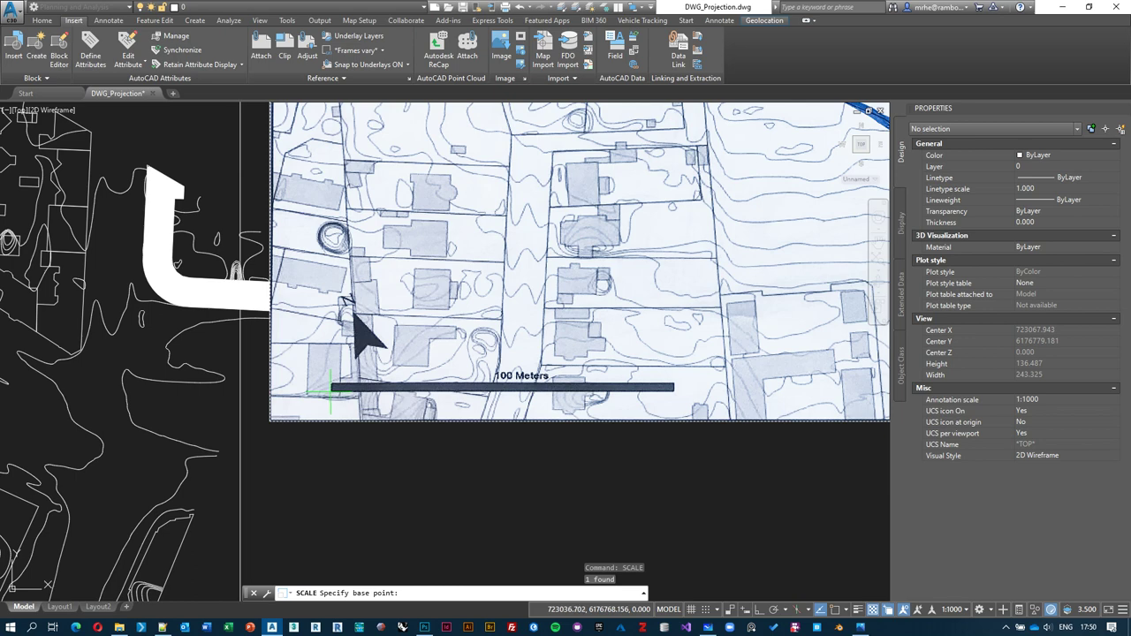
click(331, 389)
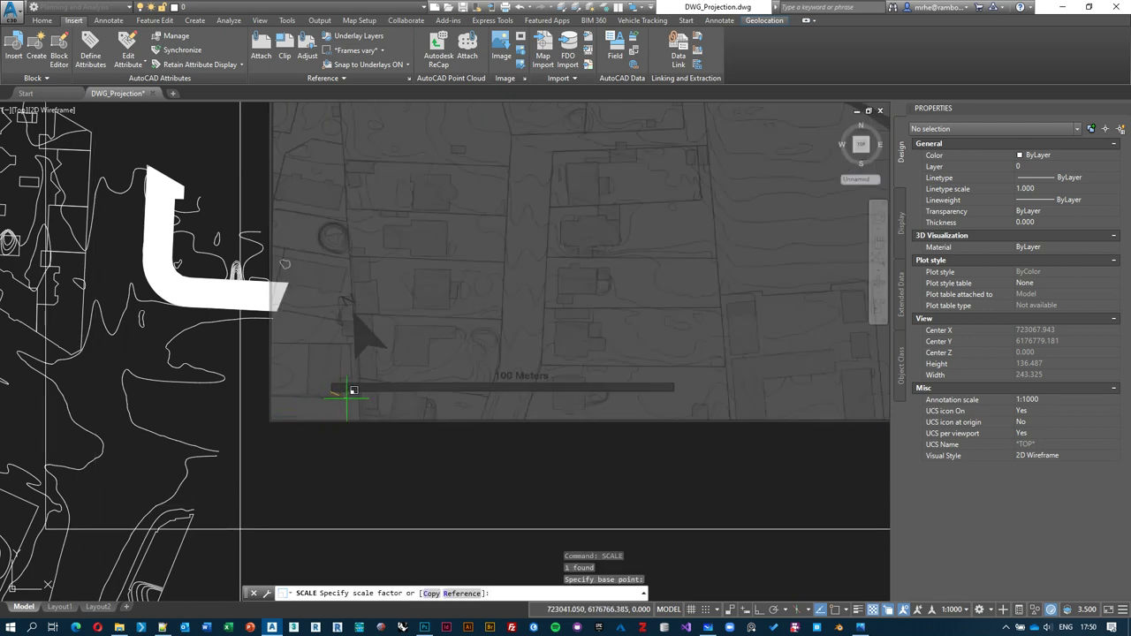
click(460, 594)
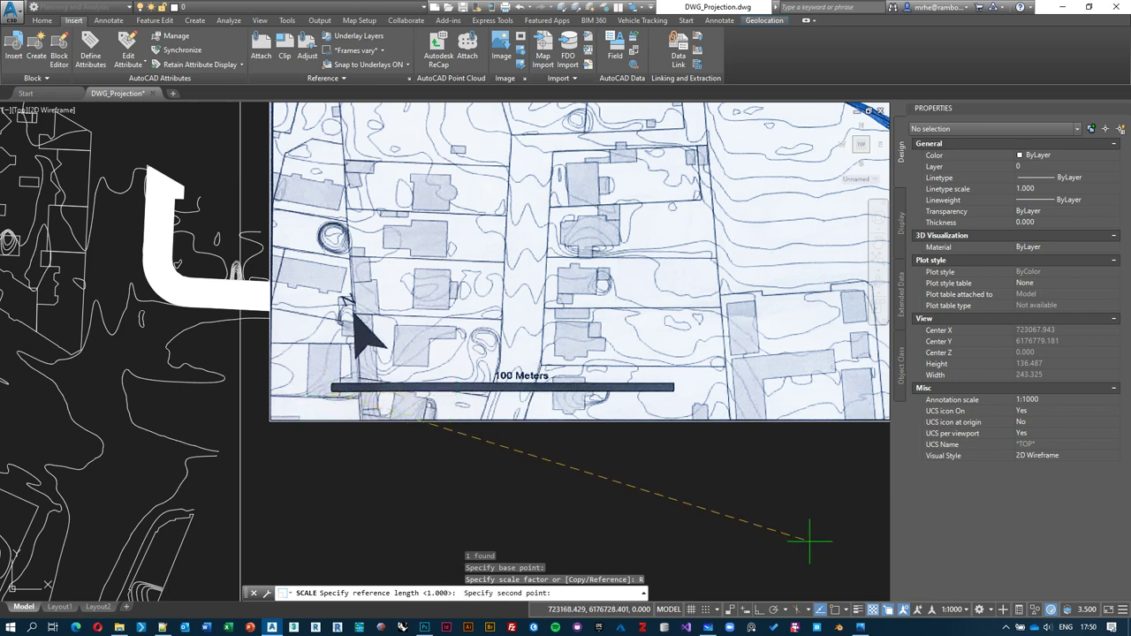
click(759, 609)
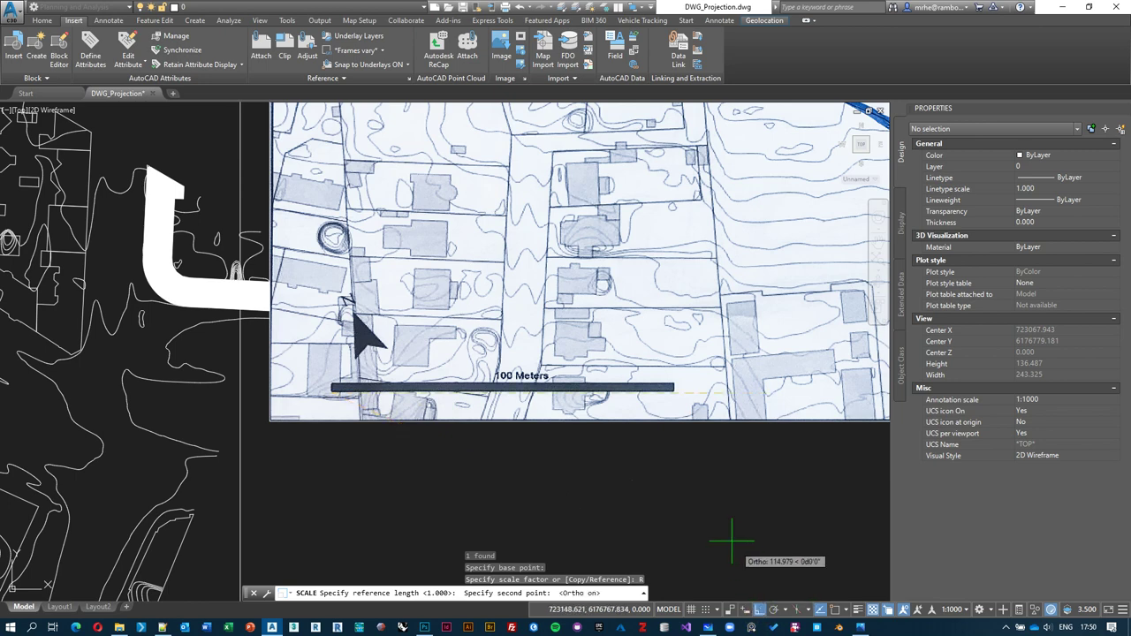
click(674, 387)
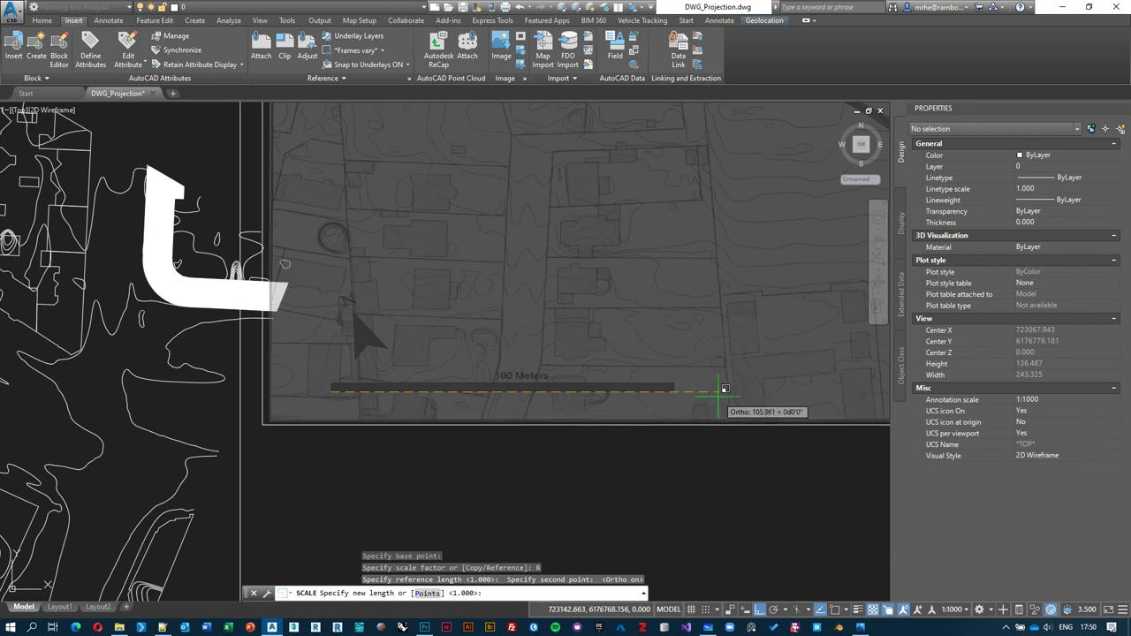
text(100)
key(Return)
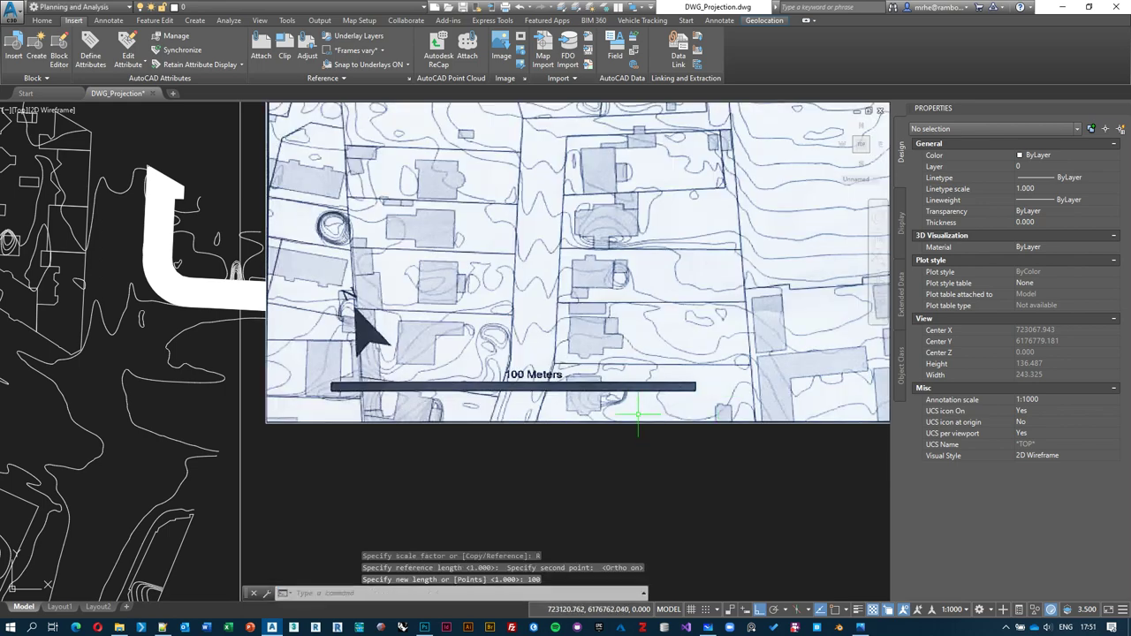
Step: Measure the rescaled "100 Meters" bar again from end to end to check its length
text(d)
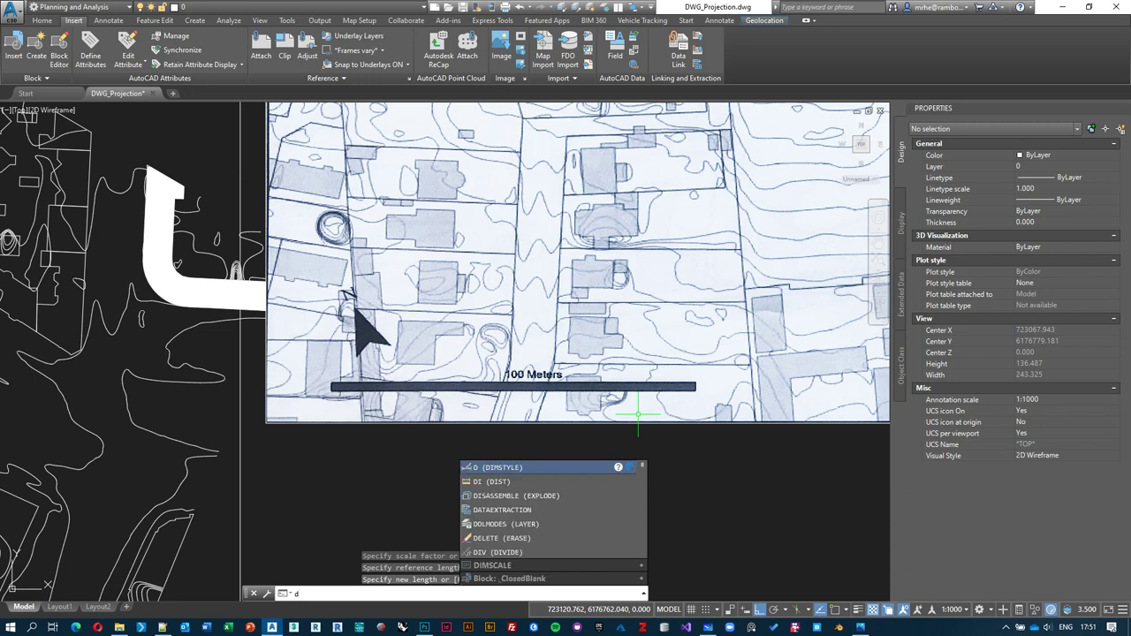
key(Return)
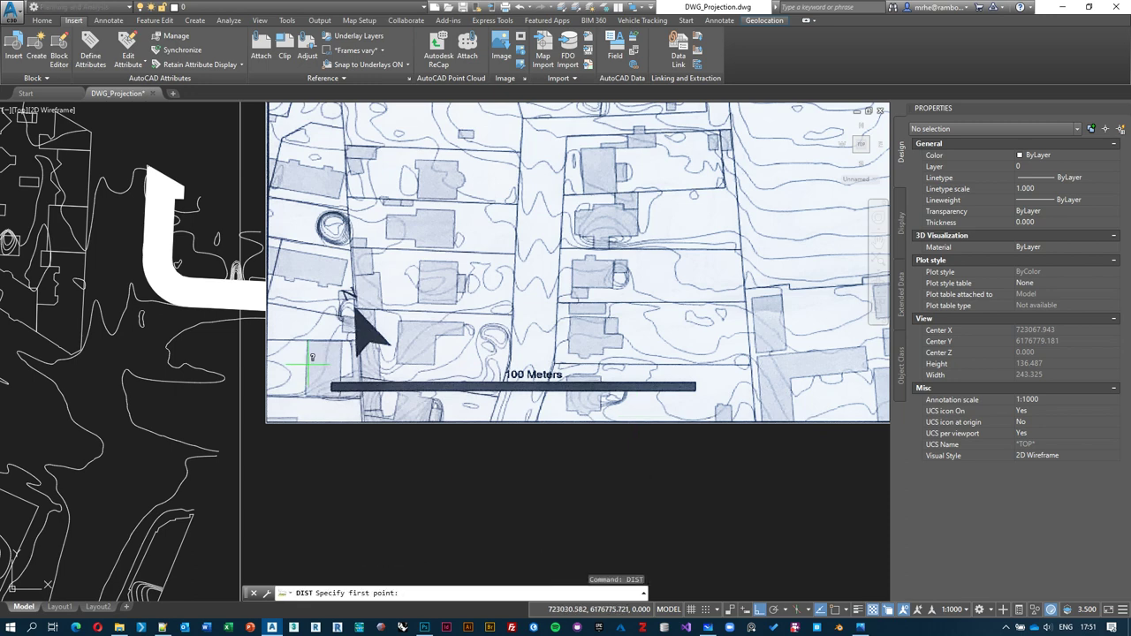
click(334, 386)
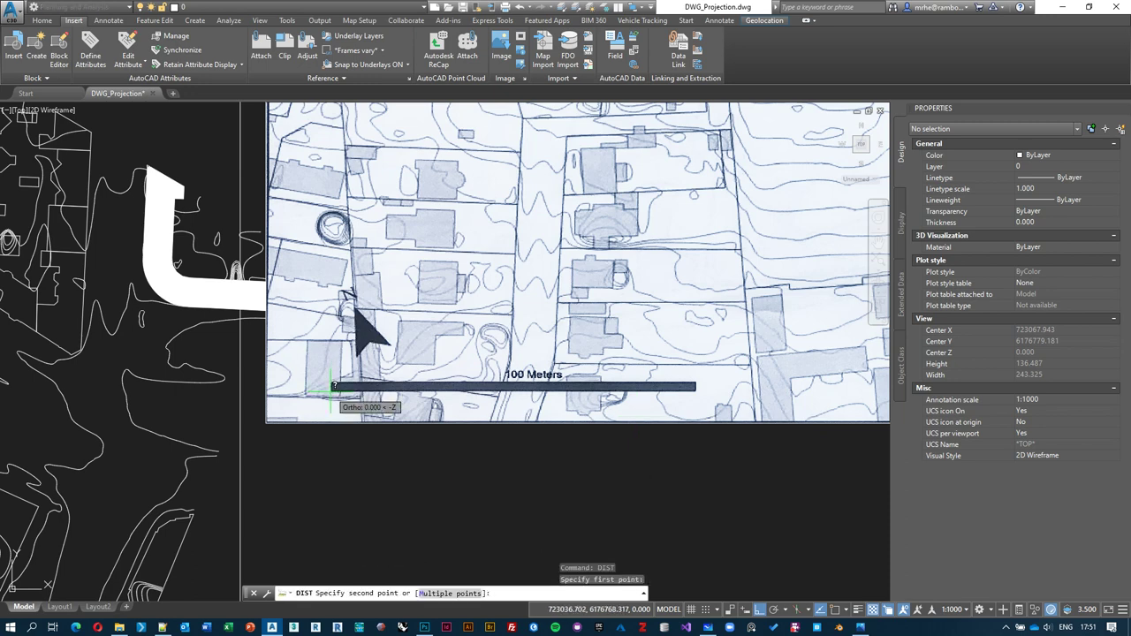
click(700, 386)
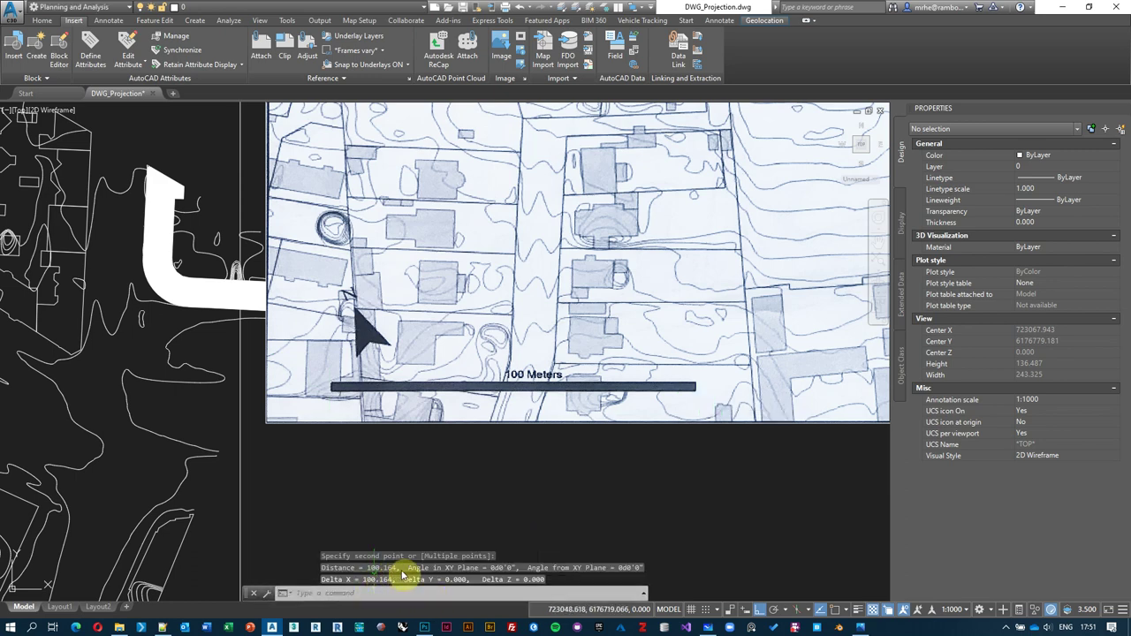
Step: Turn Ortho off and rotate the sketch image about 12 degrees clockwise around a point near its middle
scroll(662, 466, down, 4)
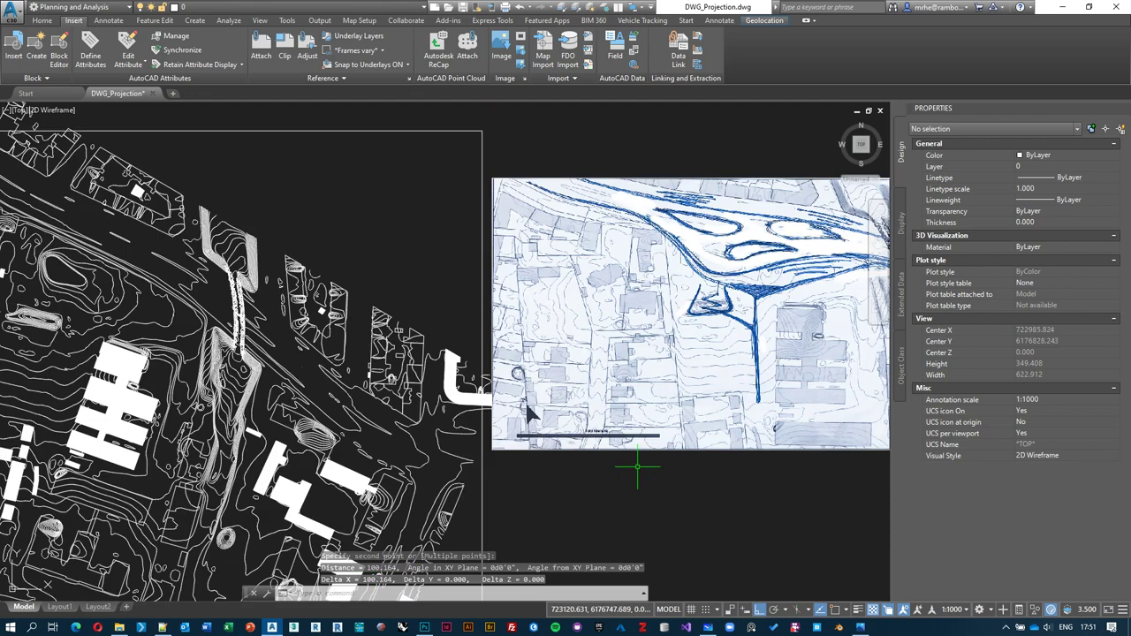
key(Escape)
middle_drag(646, 475, 653, 447)
key(F8)
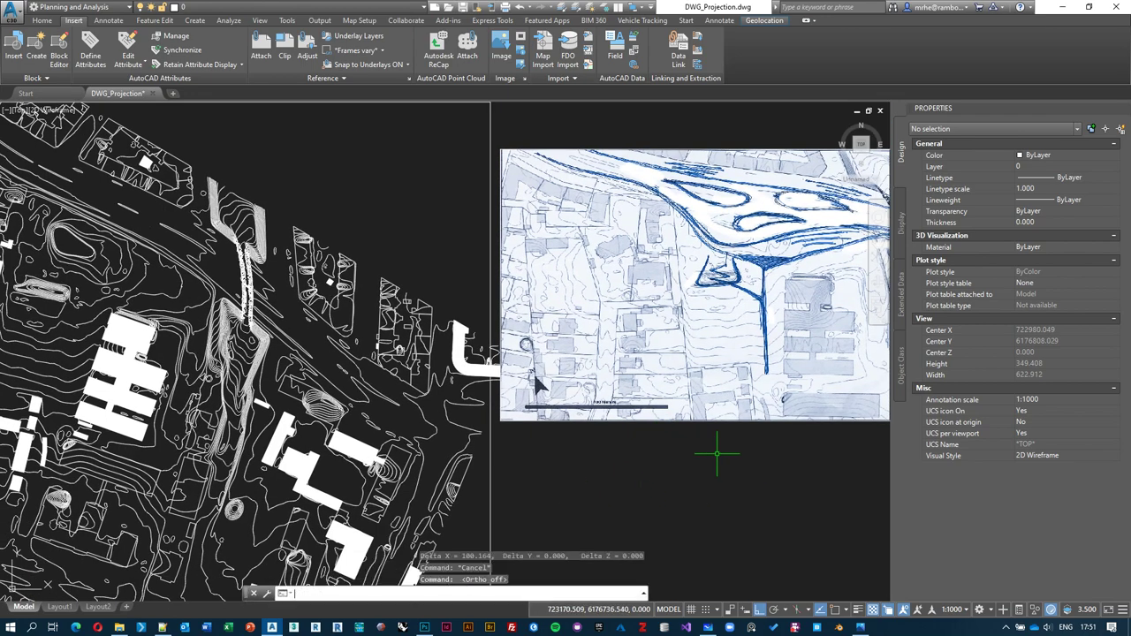
click(707, 457)
click(662, 373)
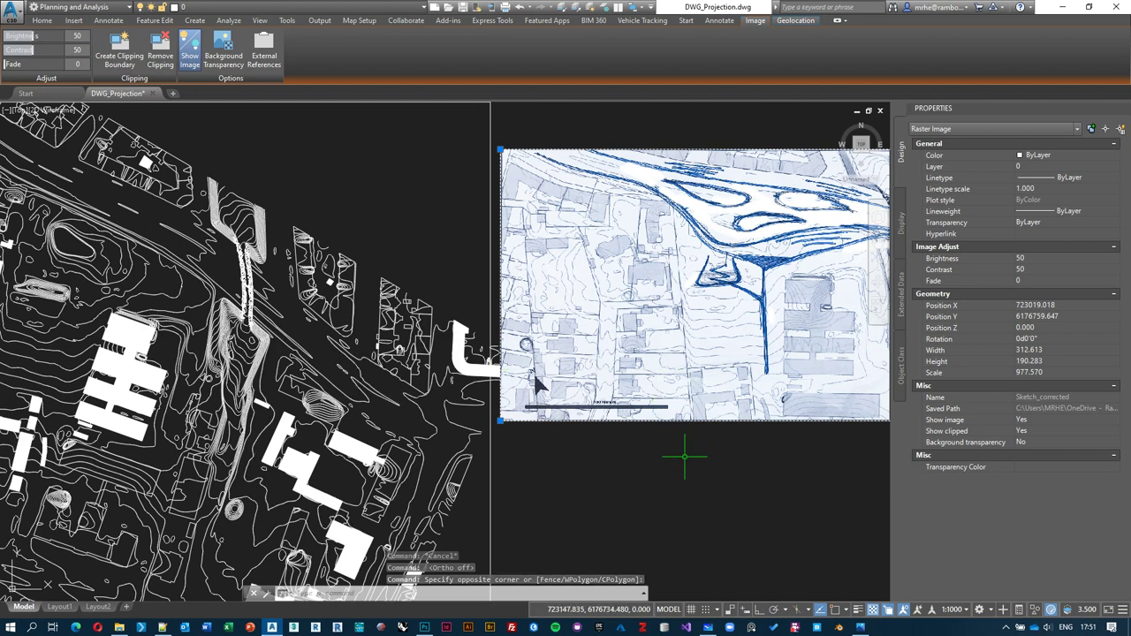
text(rot)
key(Return)
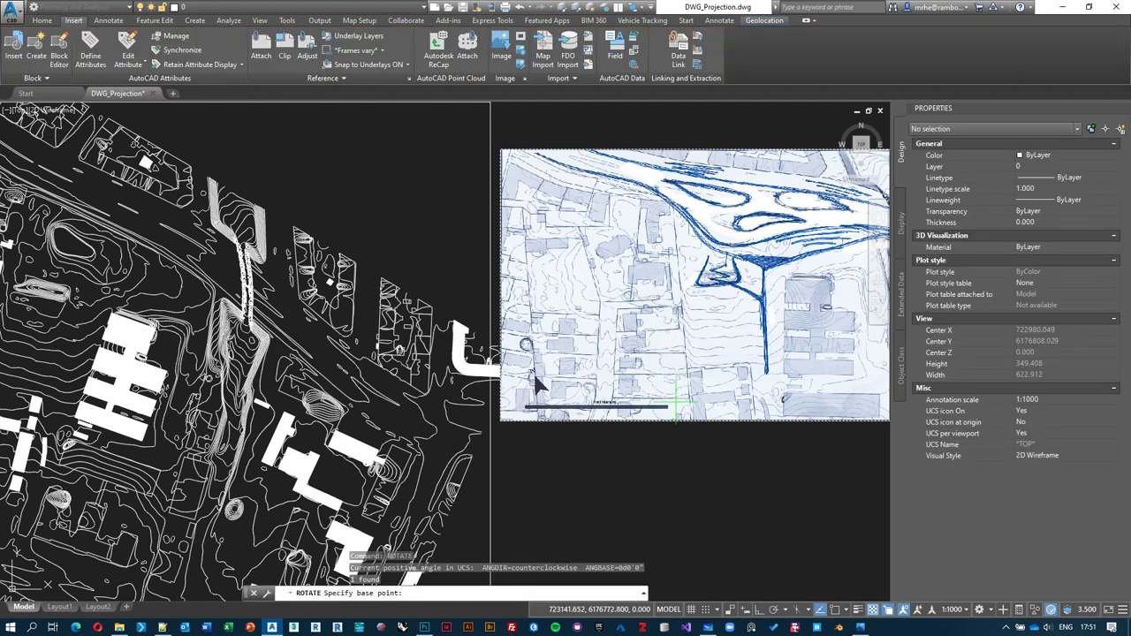
click(653, 312)
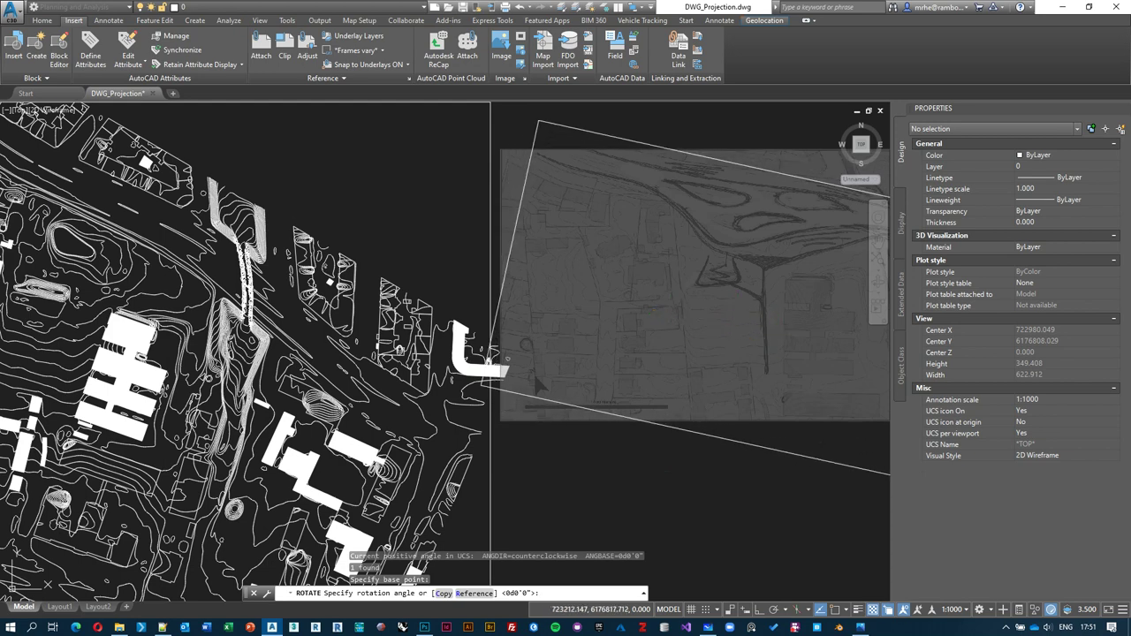
click(773, 335)
Step: Move the rotated sketch image westward onto the base map's contours and buildings
click(701, 398)
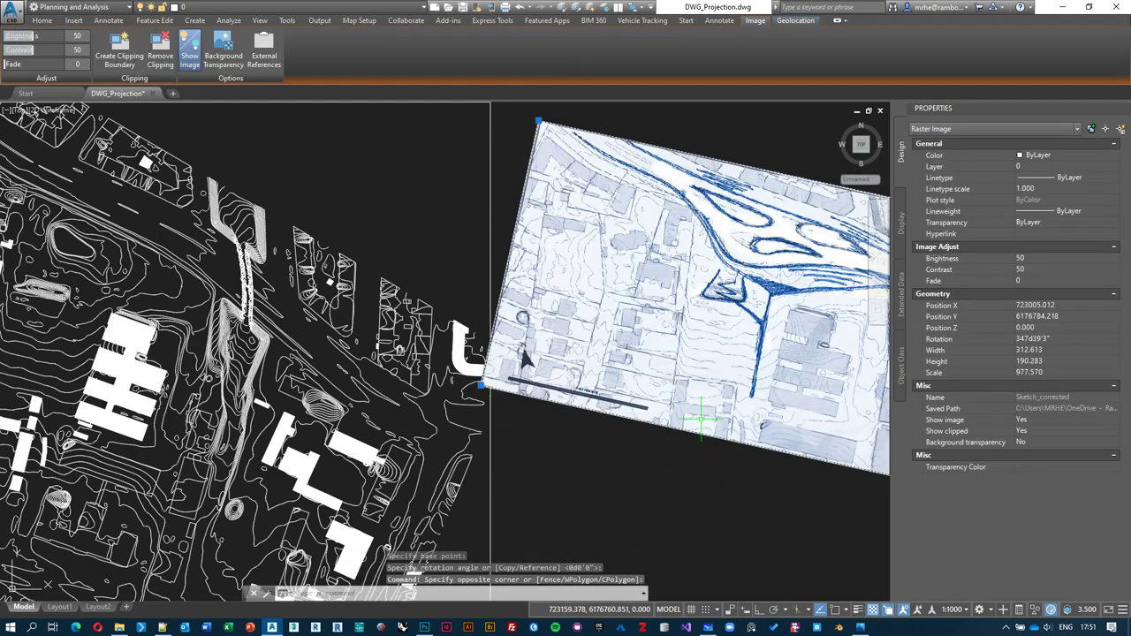
text(m)
key(Return)
click(755, 300)
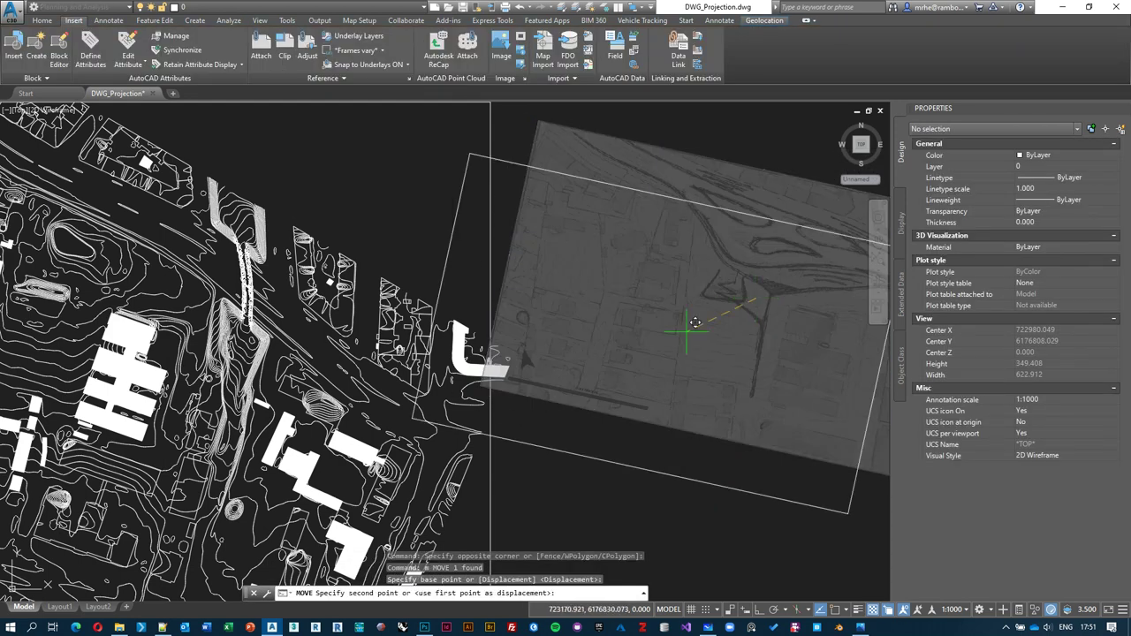
click(320, 382)
Step: Move the sketch image back east so it only overlaps the base map's eastern edge
click(527, 313)
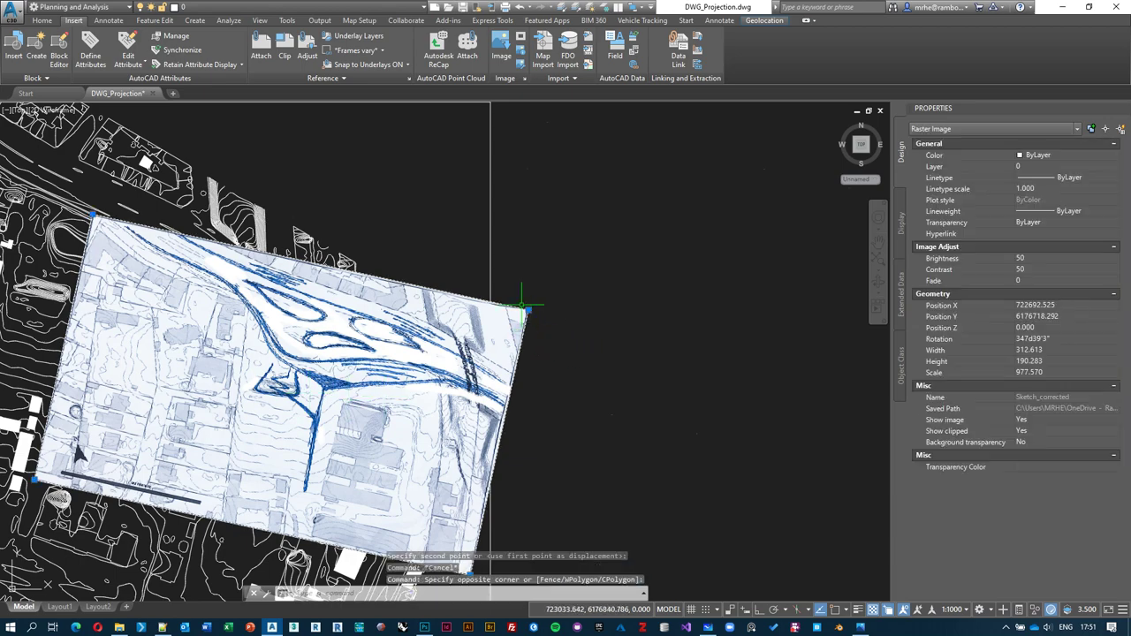
key(Escape)
click(546, 406)
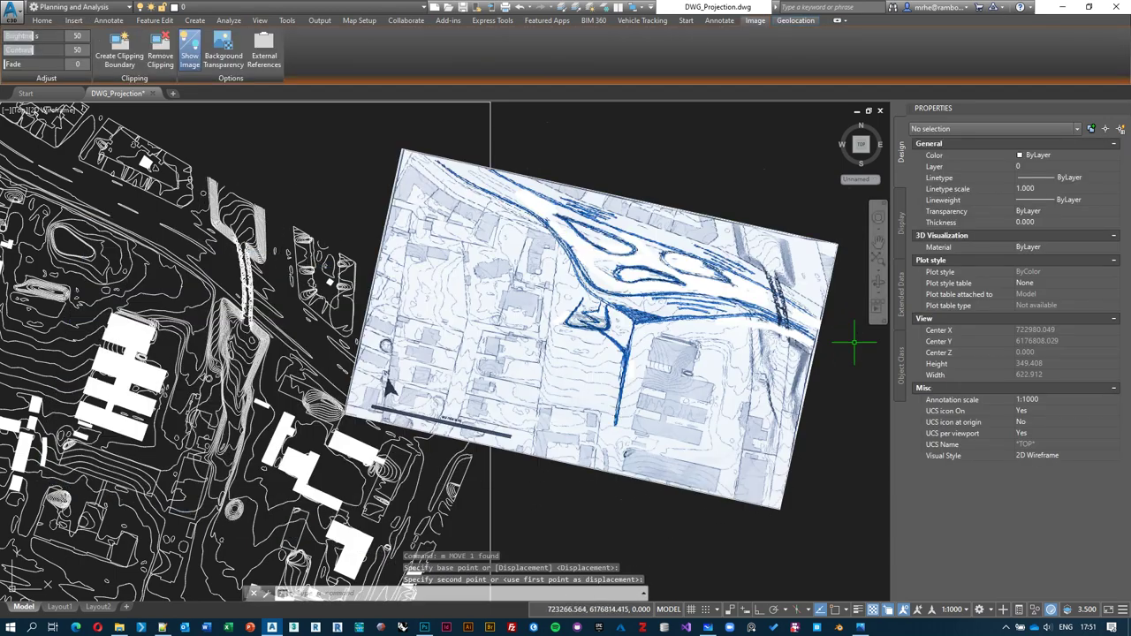
click(606, 399)
scroll(711, 348, up, 3)
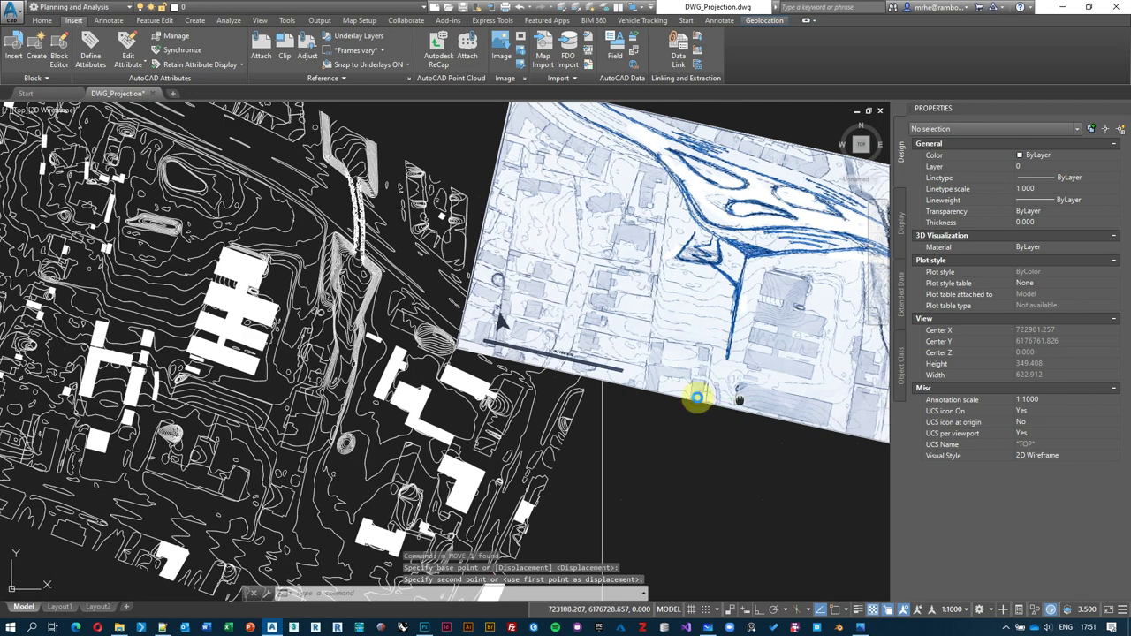
scroll(698, 399, up, 3)
scroll(703, 409, down, 3)
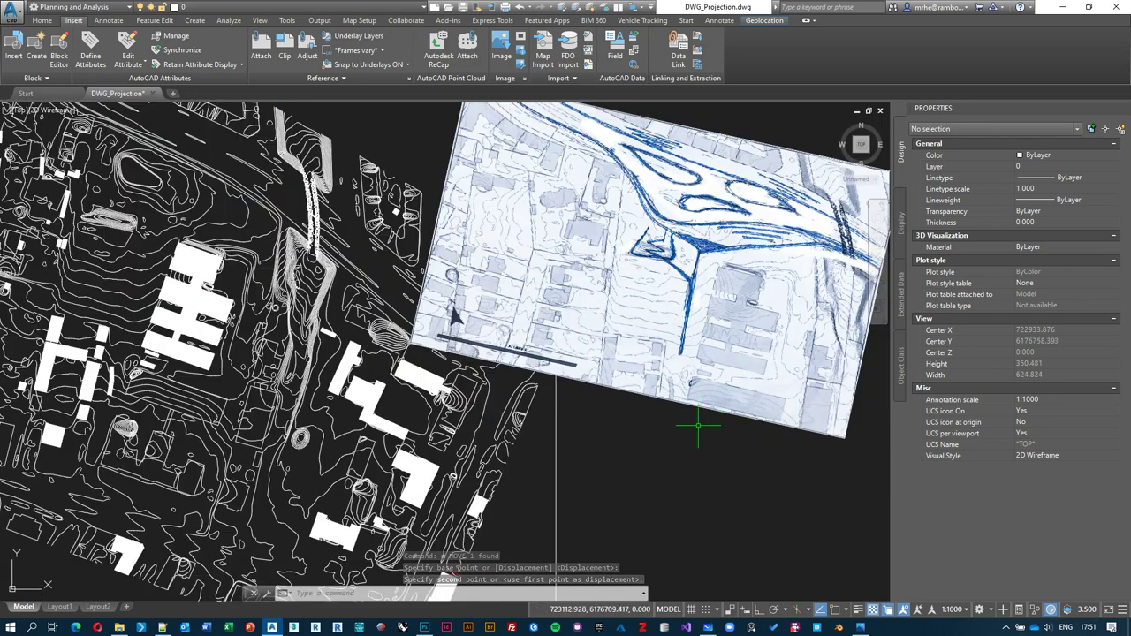
Step: Move the sketch image northwest so it sits over the upper part of the base map, just above the large stepped building
click(672, 430)
middle_drag(672, 430, 784, 519)
click(755, 472)
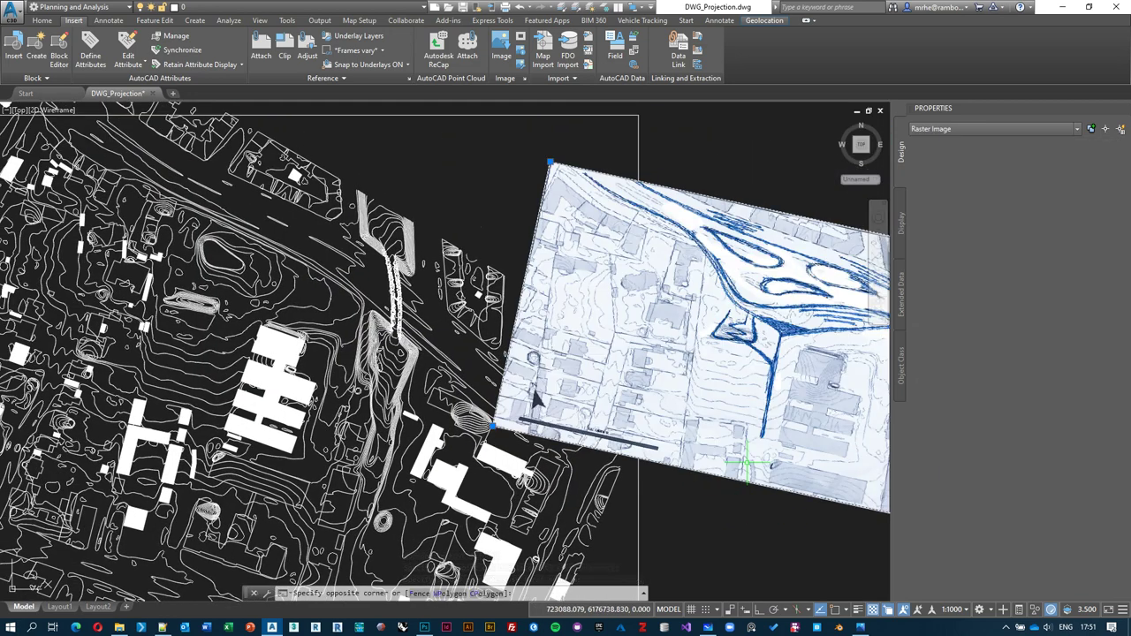
click(780, 521)
text(m)
key(Return)
click(780, 521)
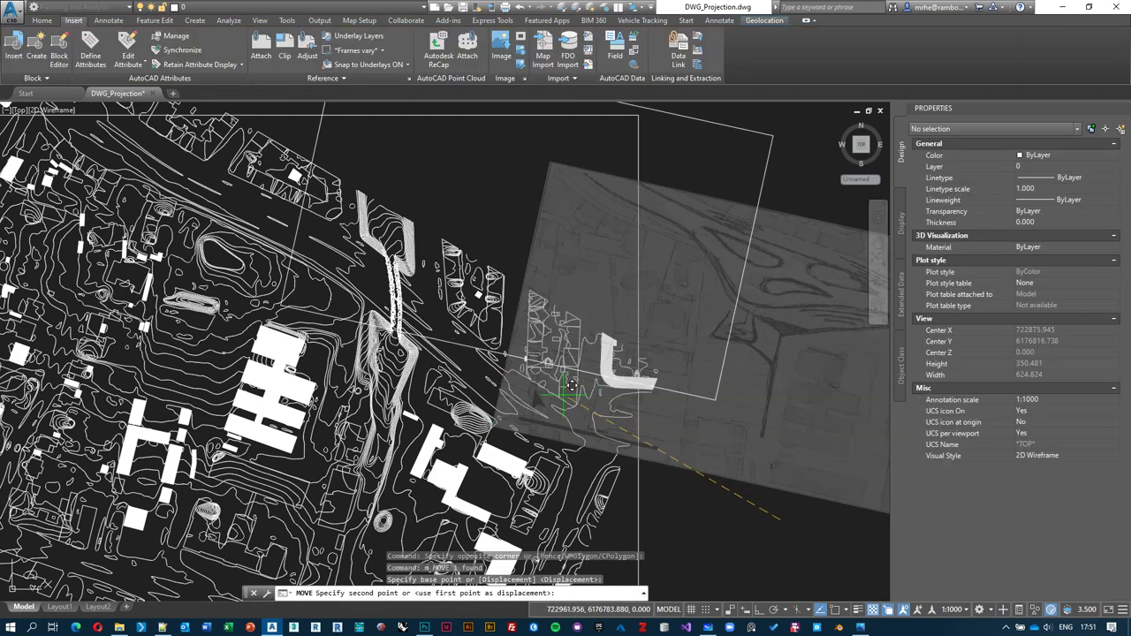
click(536, 391)
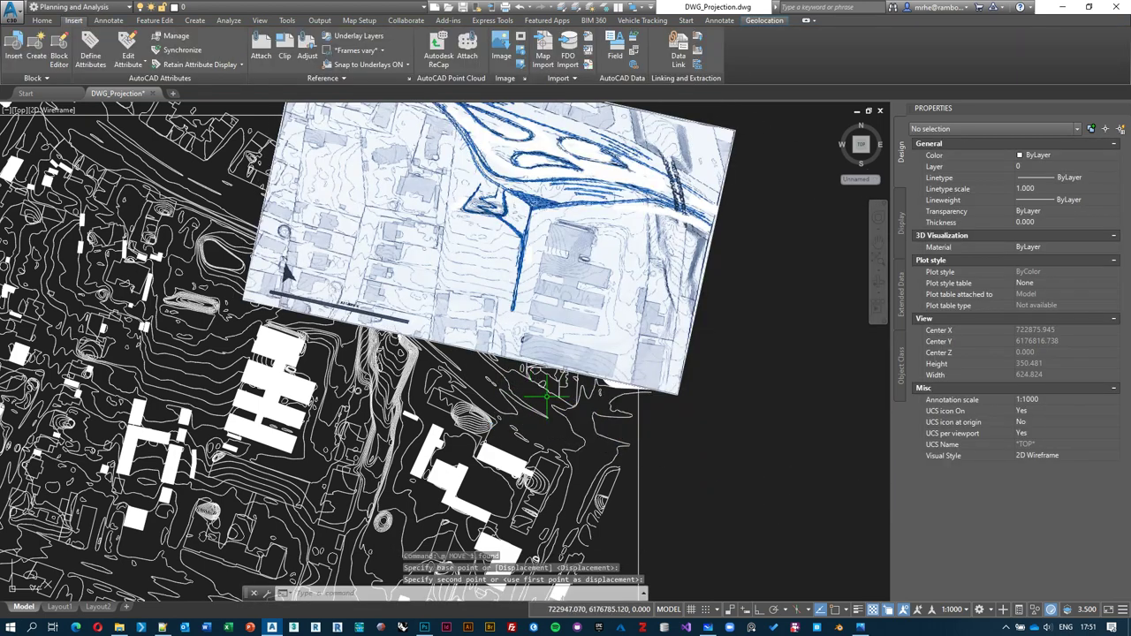
Step: Start Align on the sketch image and set the first source point at the southwest corner of the stepped building's southernmost wing in the sketch
middle_drag(512, 341, 588, 383)
scroll(570, 342, up, 2)
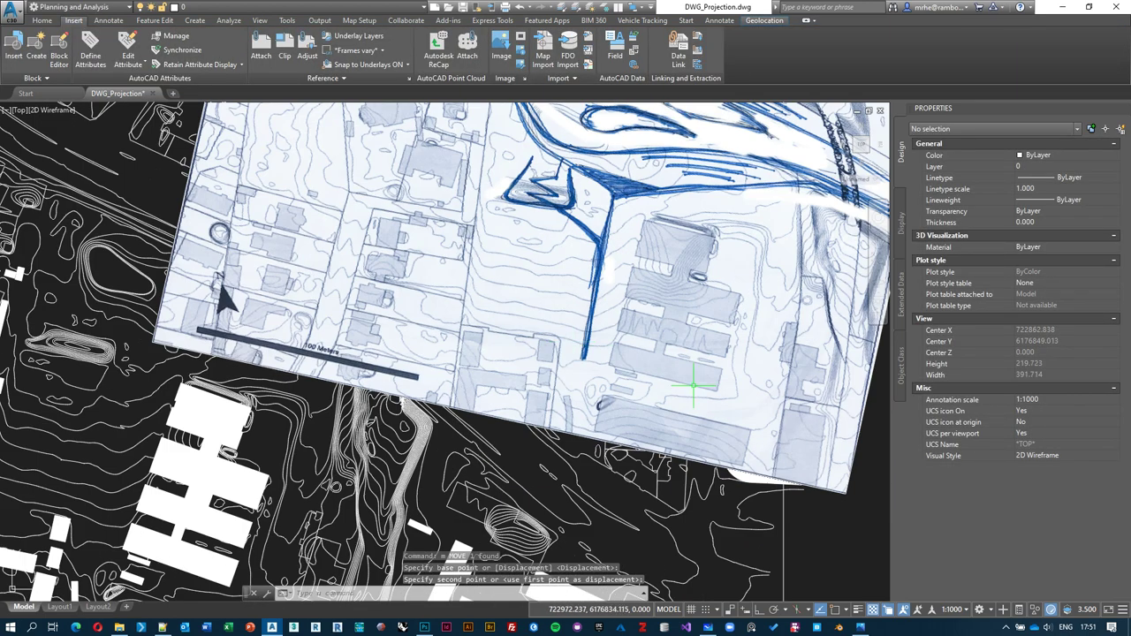
middle_drag(665, 375, 657, 345)
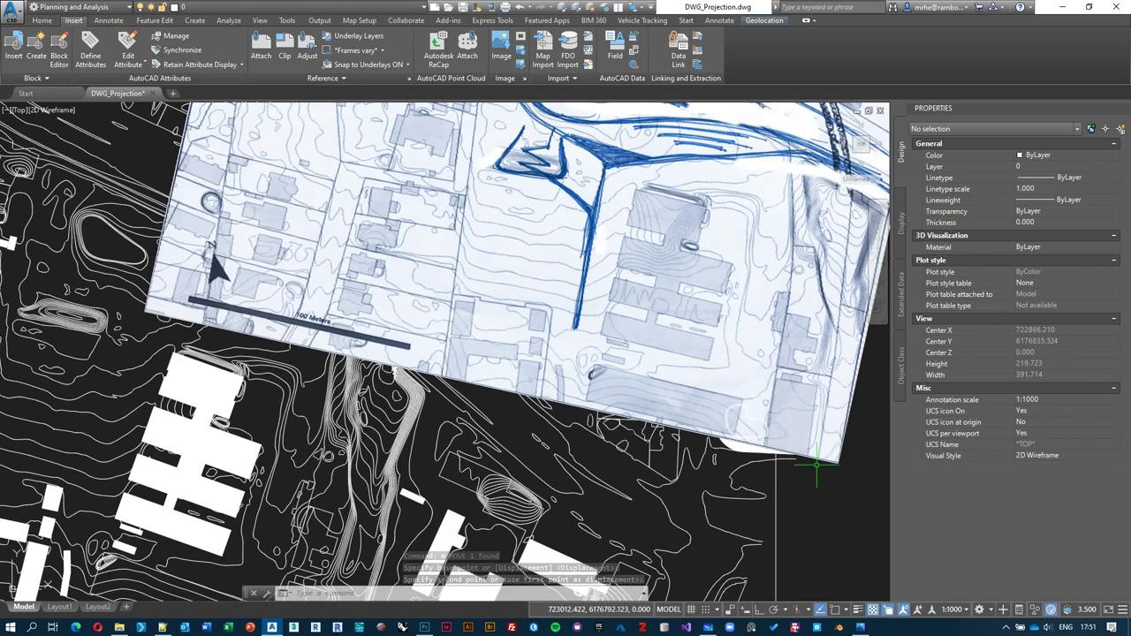
text(align)
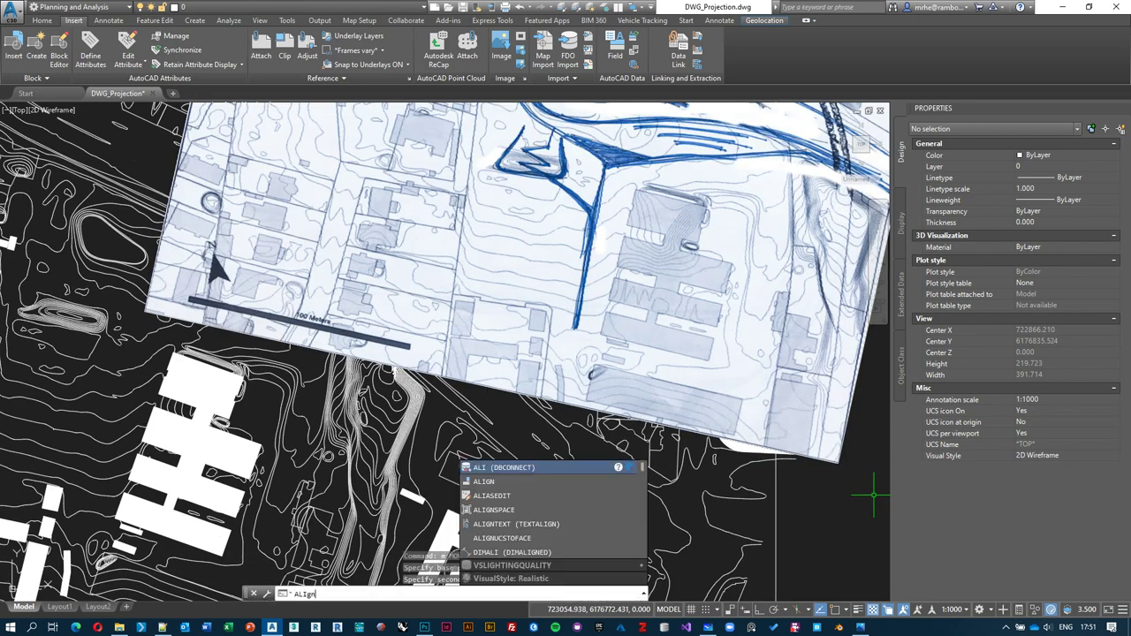
key(Return)
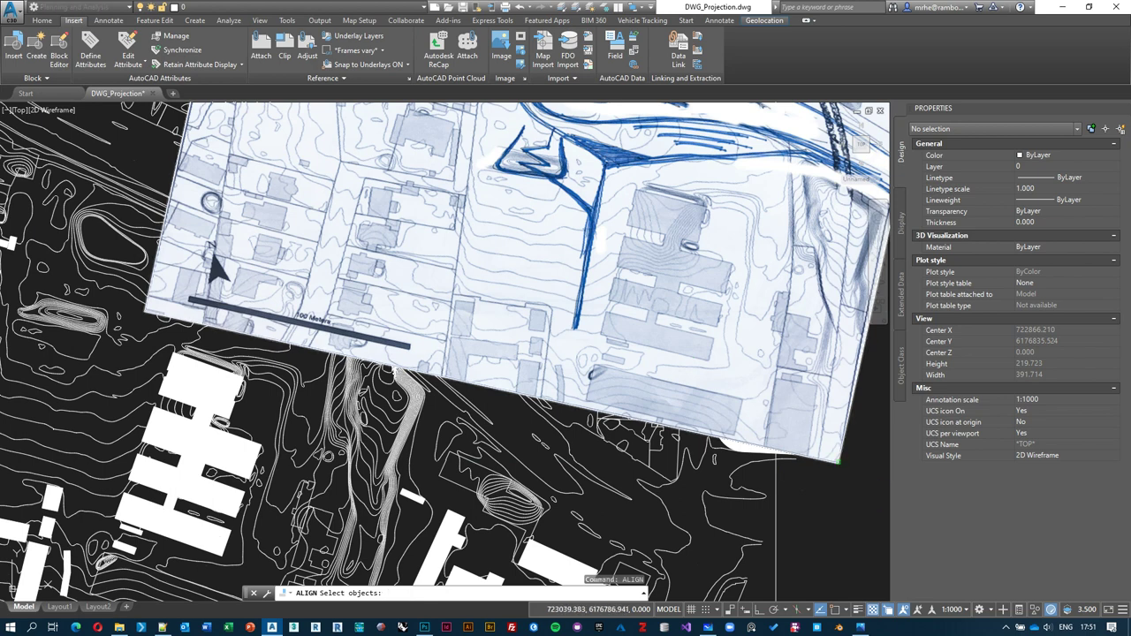
click(838, 460)
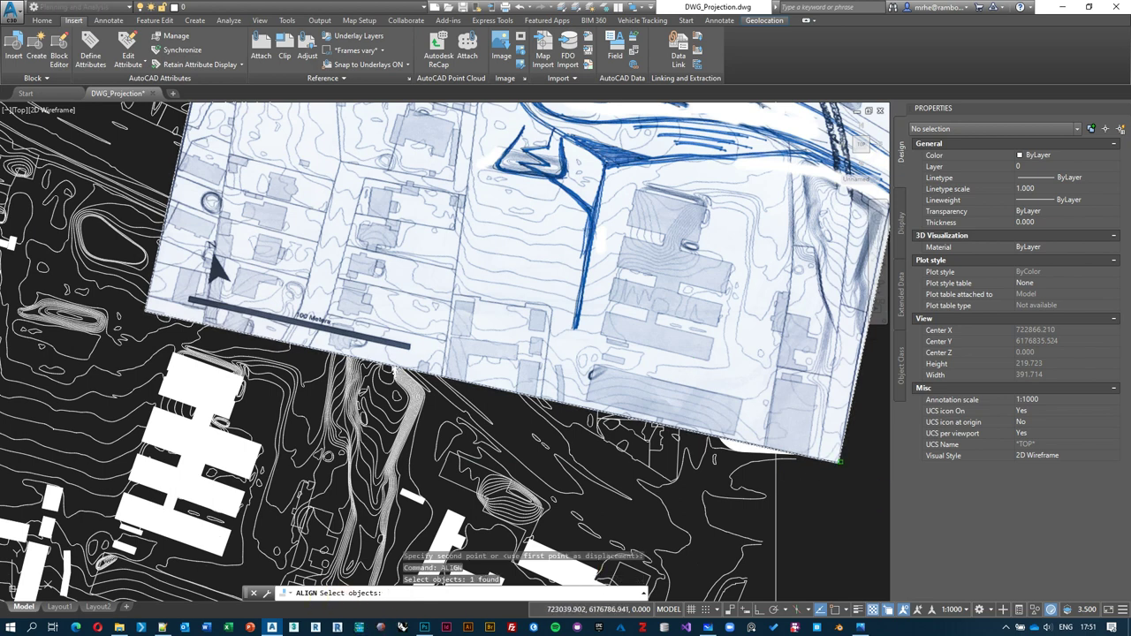
key(Return)
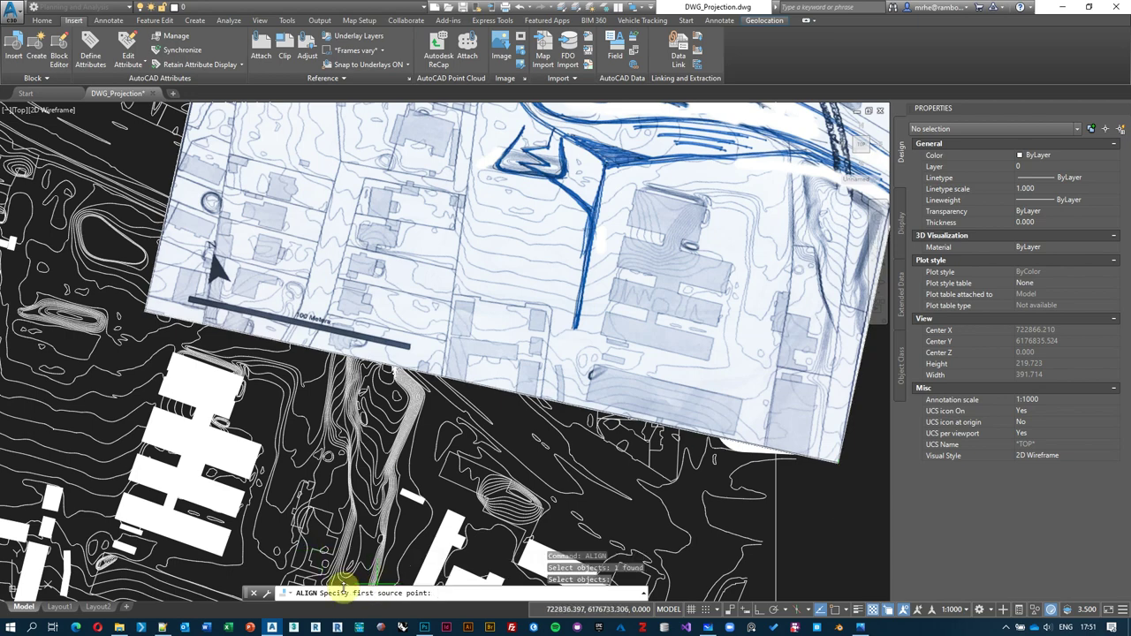
scroll(619, 327, up, 10)
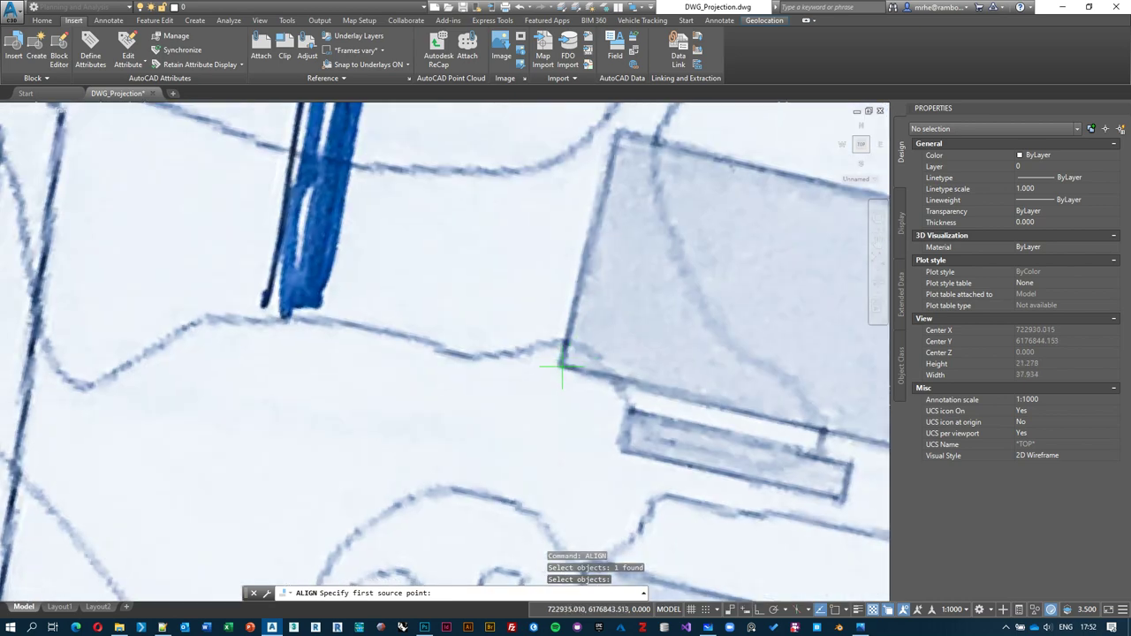
scroll(561, 365, down, 4)
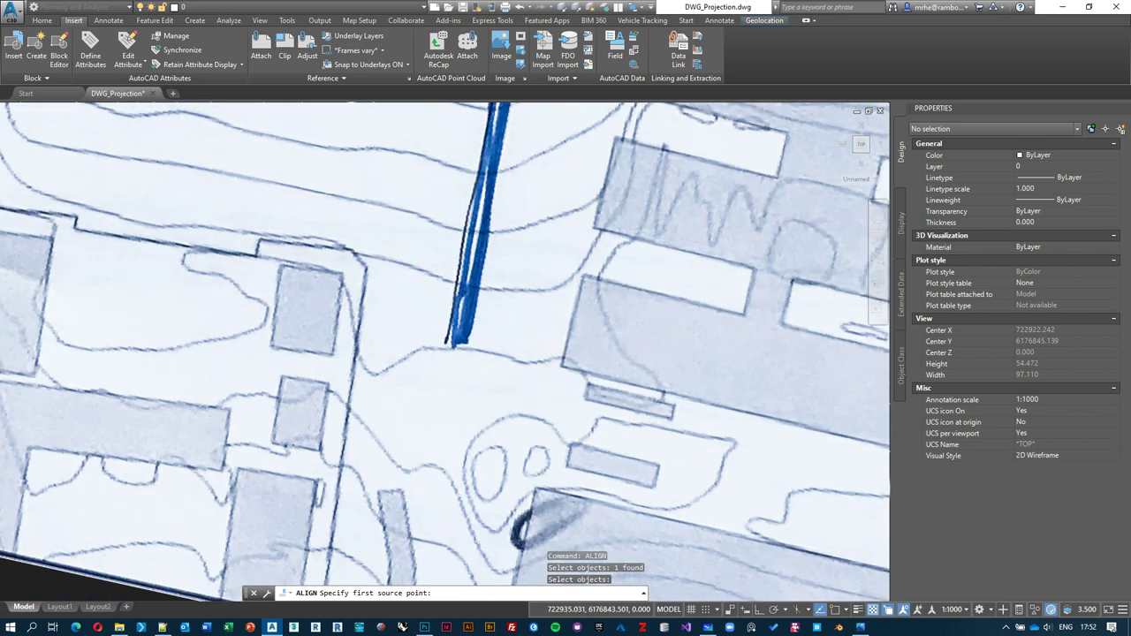
scroll(563, 367, down, 5)
scroll(559, 371, up, 8)
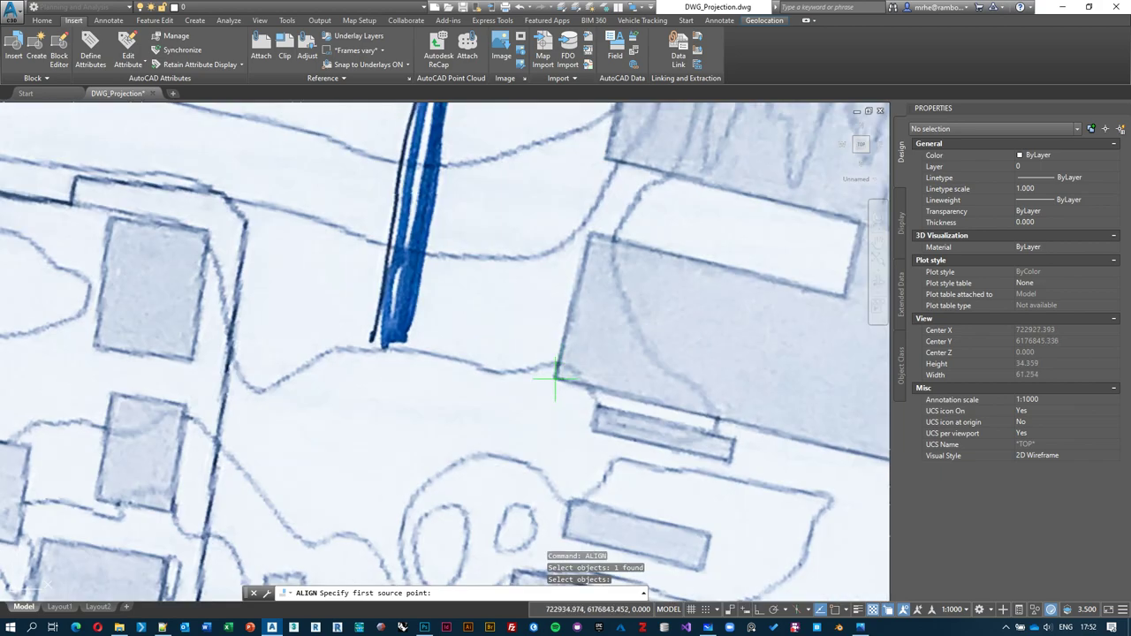
click(555, 378)
Step: Turn object snap on and set the first destination point at the matching southwest wing corner of the stepped building in the base map
scroll(472, 429, down, 10)
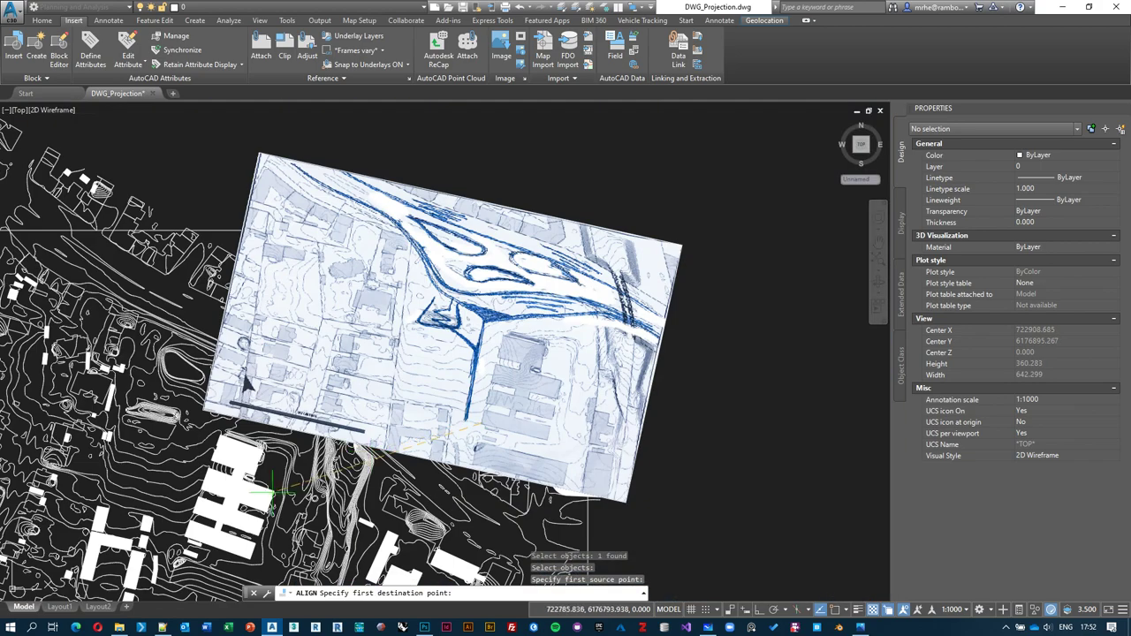
scroll(274, 490, up, 14)
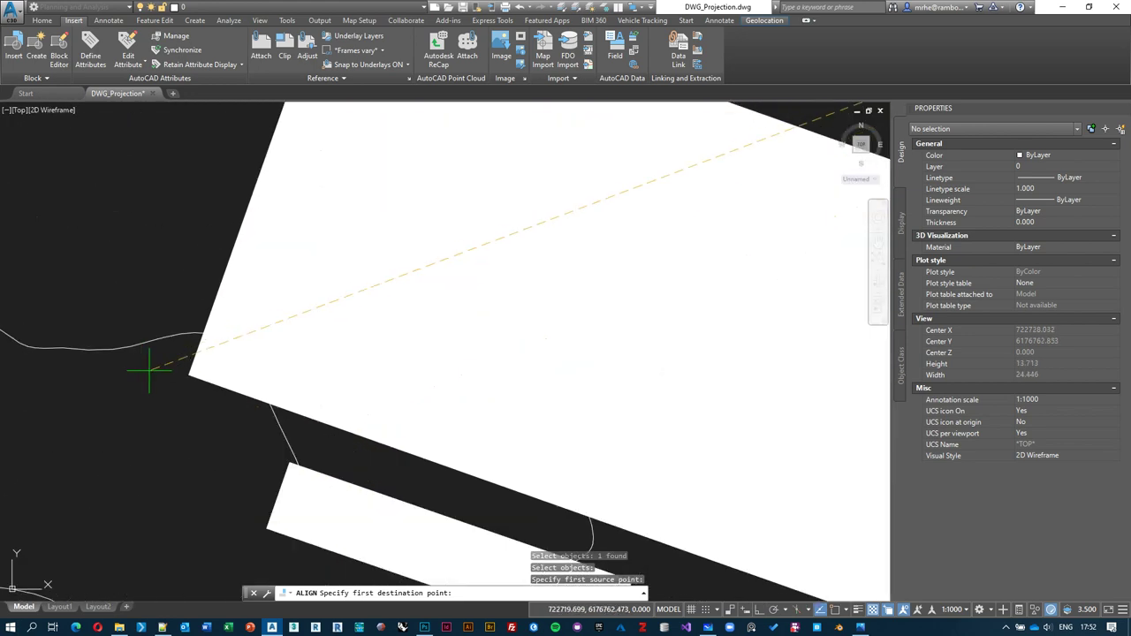
click(324, 593)
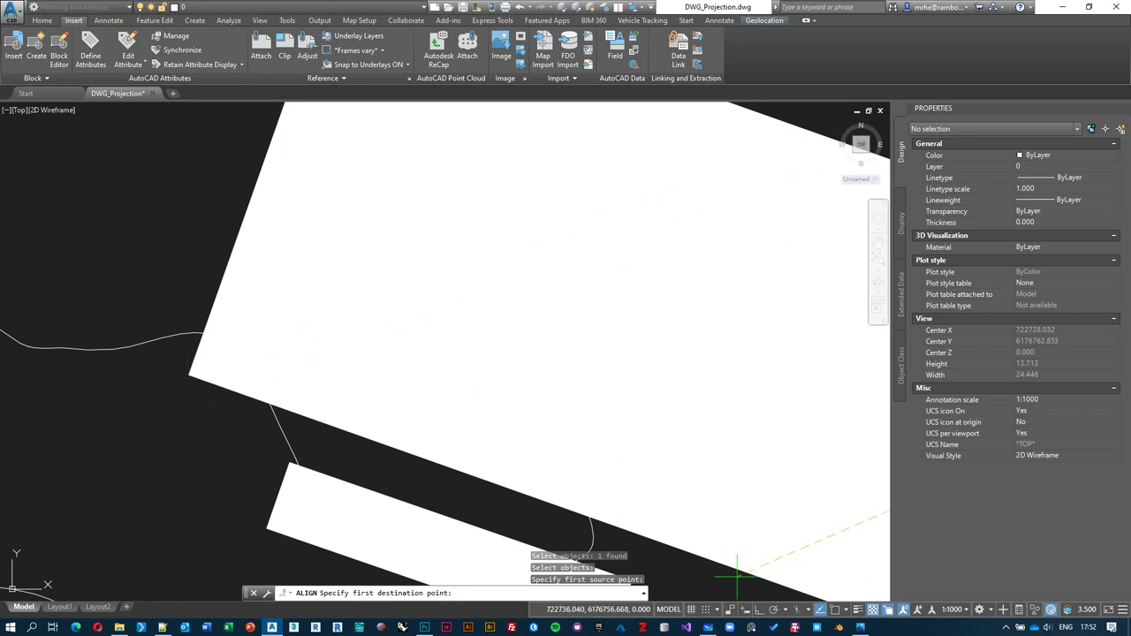
click(837, 609)
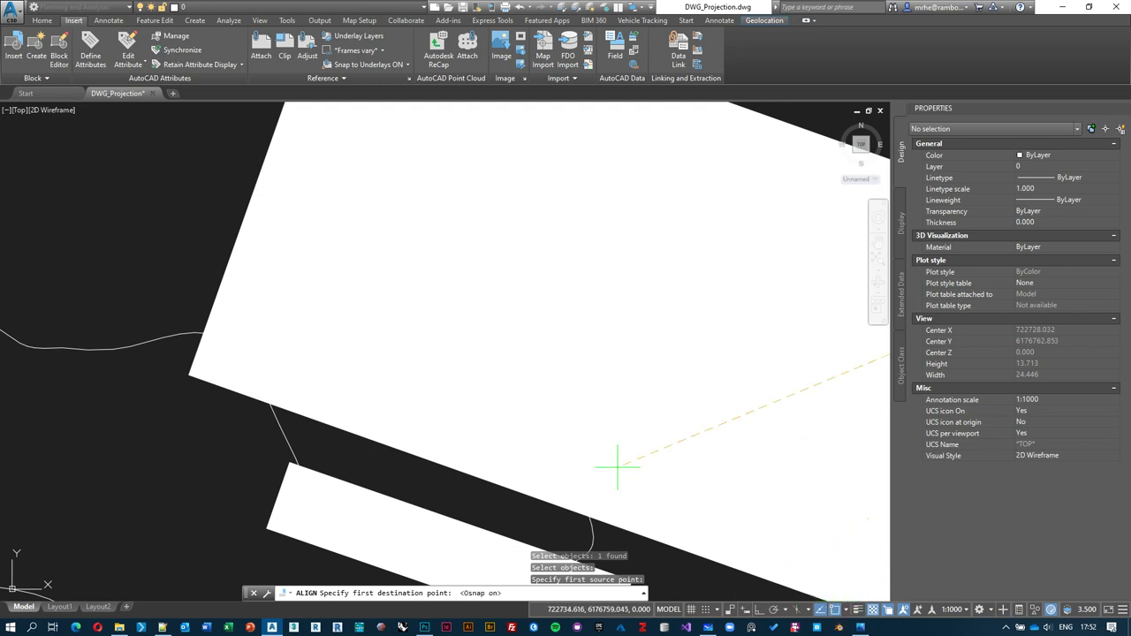
click(188, 375)
scroll(199, 389, down, 8)
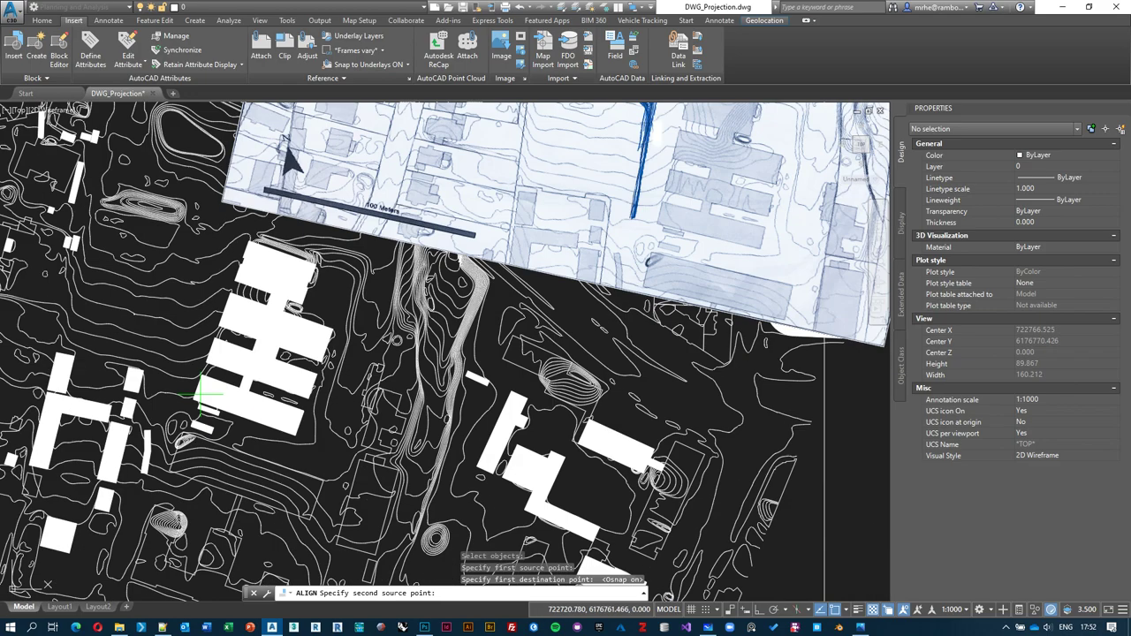
Step: Turn object snap off and set the second source point at the northwest corner of the same southernmost wing in the sketch
scroll(518, 277, down, 2)
scroll(586, 273, up, 8)
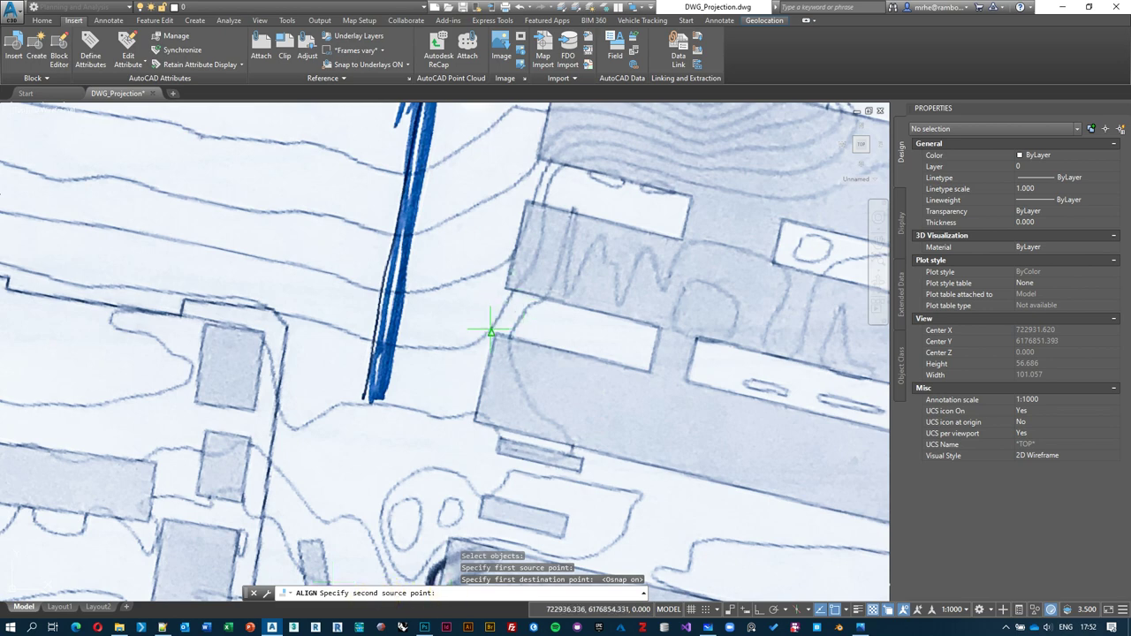
scroll(494, 332, up, 3)
scroll(489, 332, up, 3)
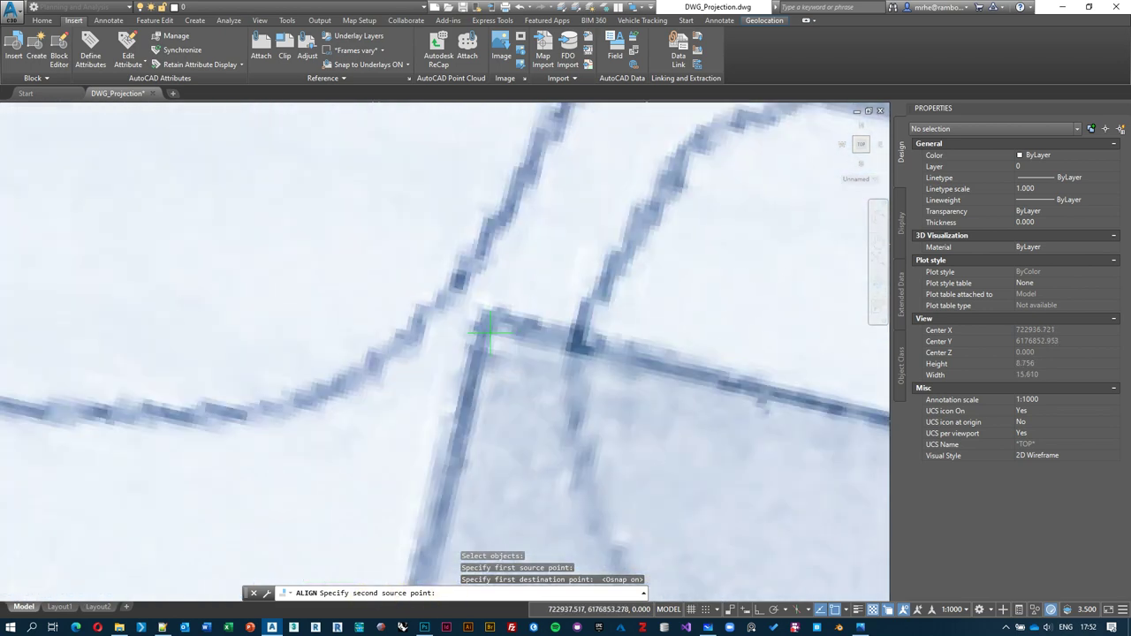
scroll(490, 316, down, 2)
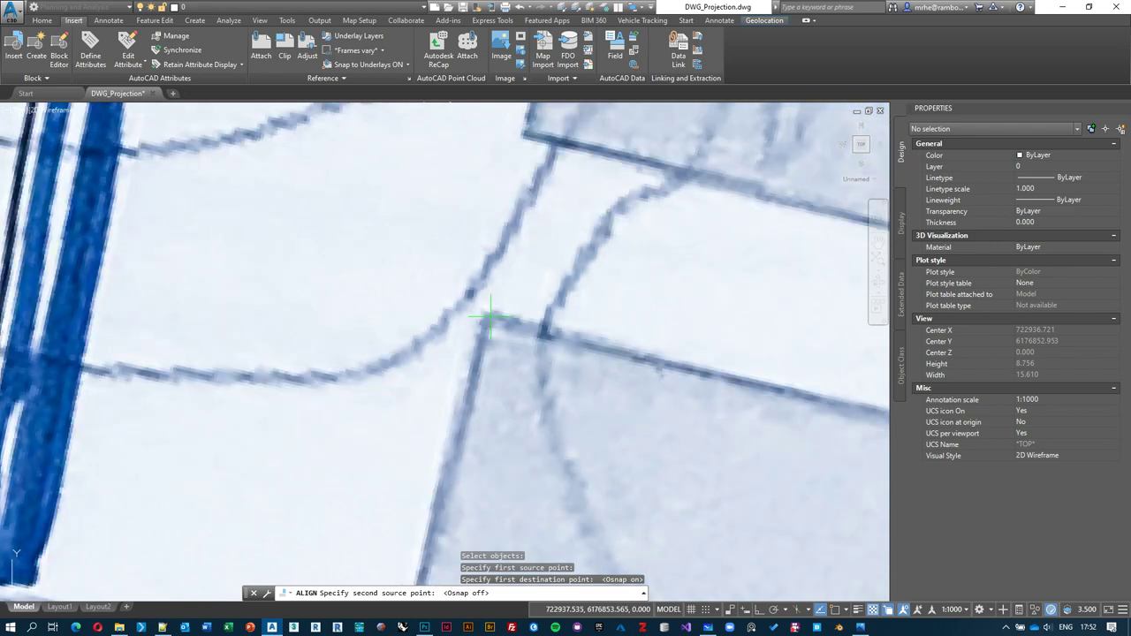
scroll(501, 317, up, 2)
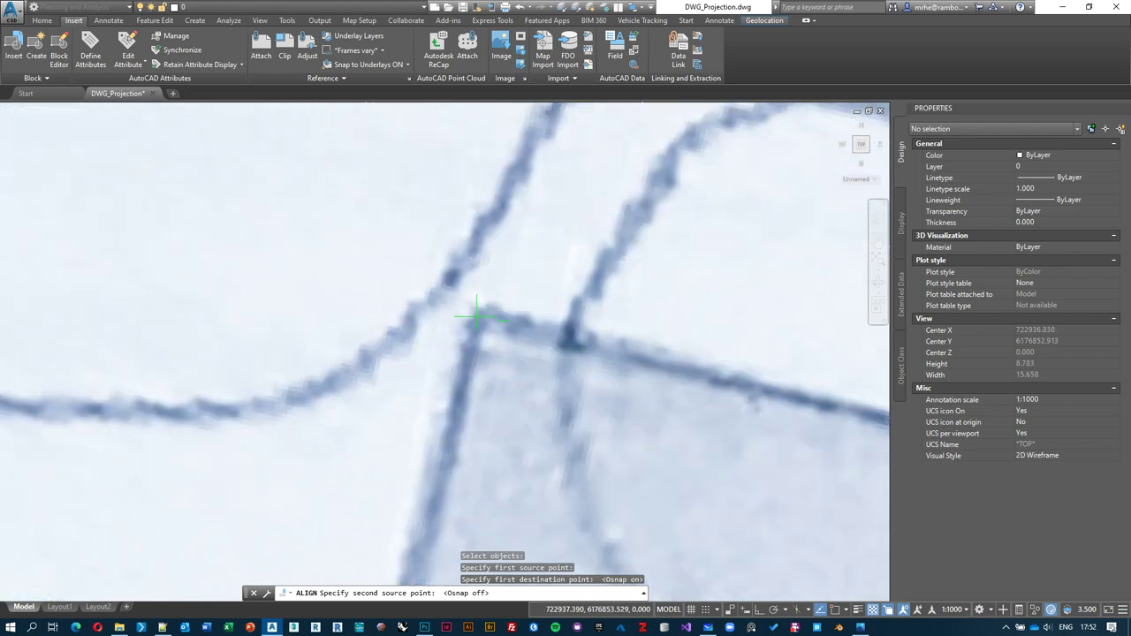
click(481, 320)
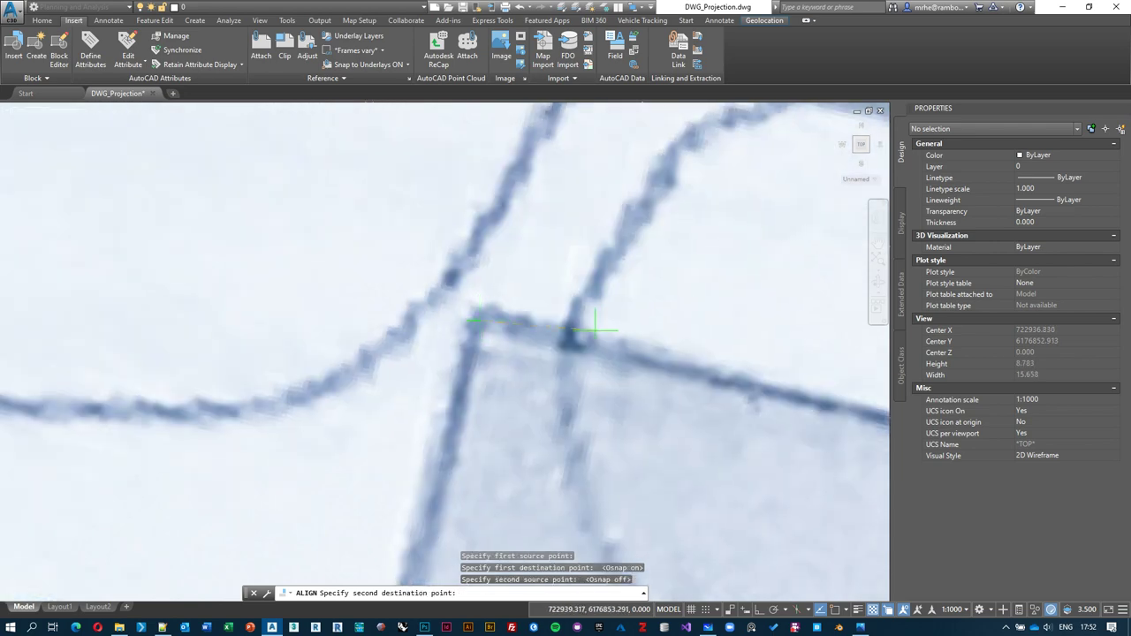
Step: Turn object snap on and snap the second destination point to the matching northwest wing corner in the base map
scroll(481, 318, down, 10)
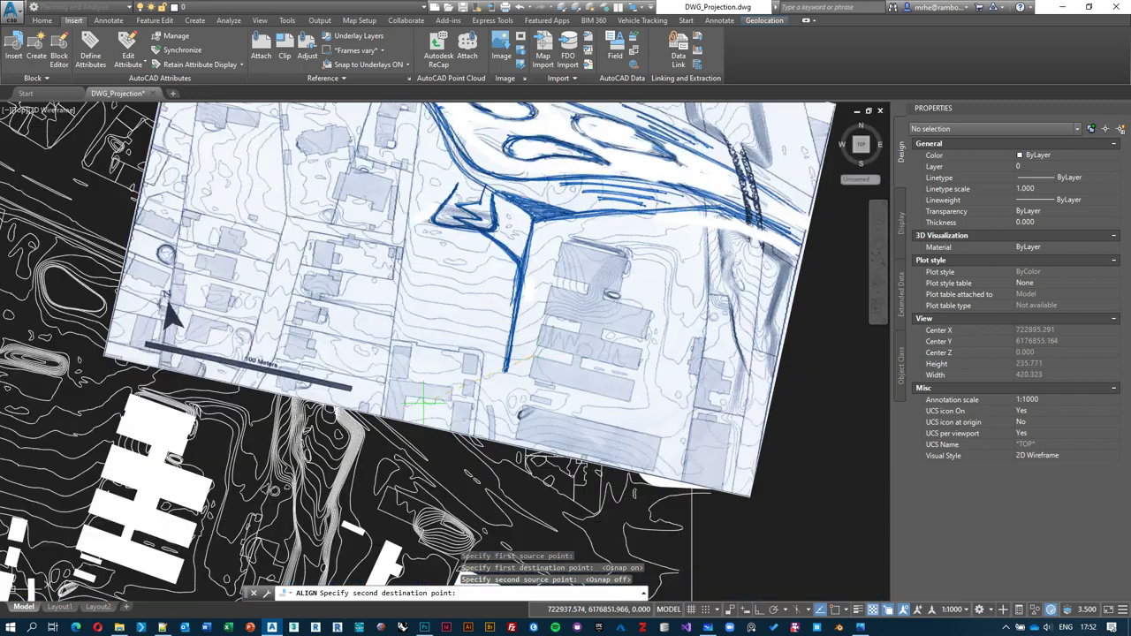
mouse_move(424, 402)
middle_down()
mouse_move(434, 298)
mouse_move(646, 163)
middle_up()
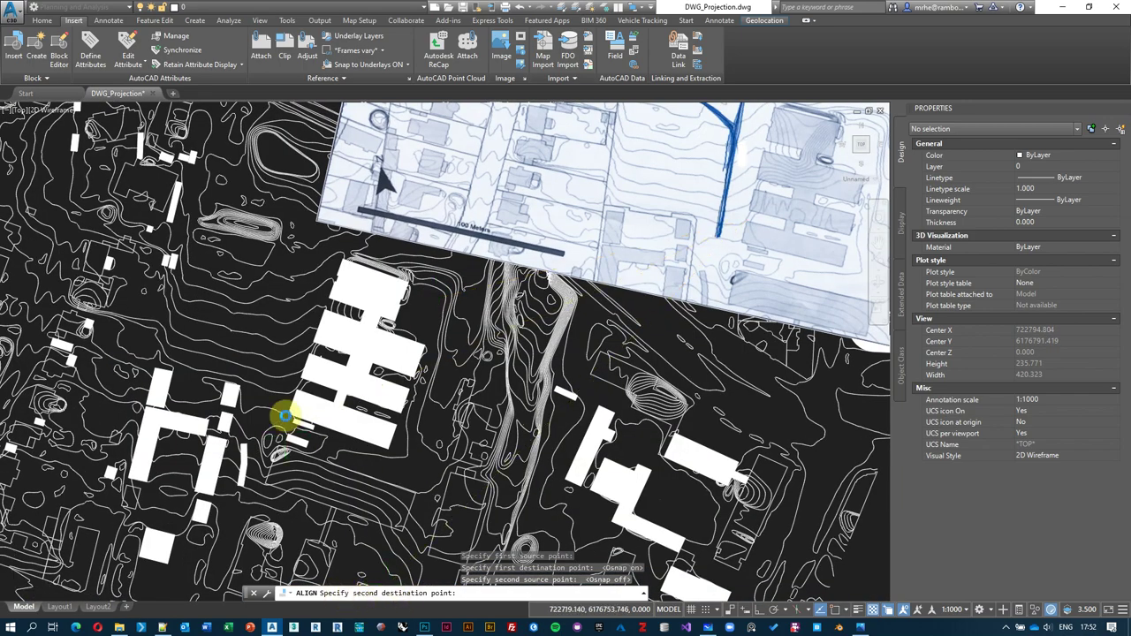
scroll(285, 412, up, 8)
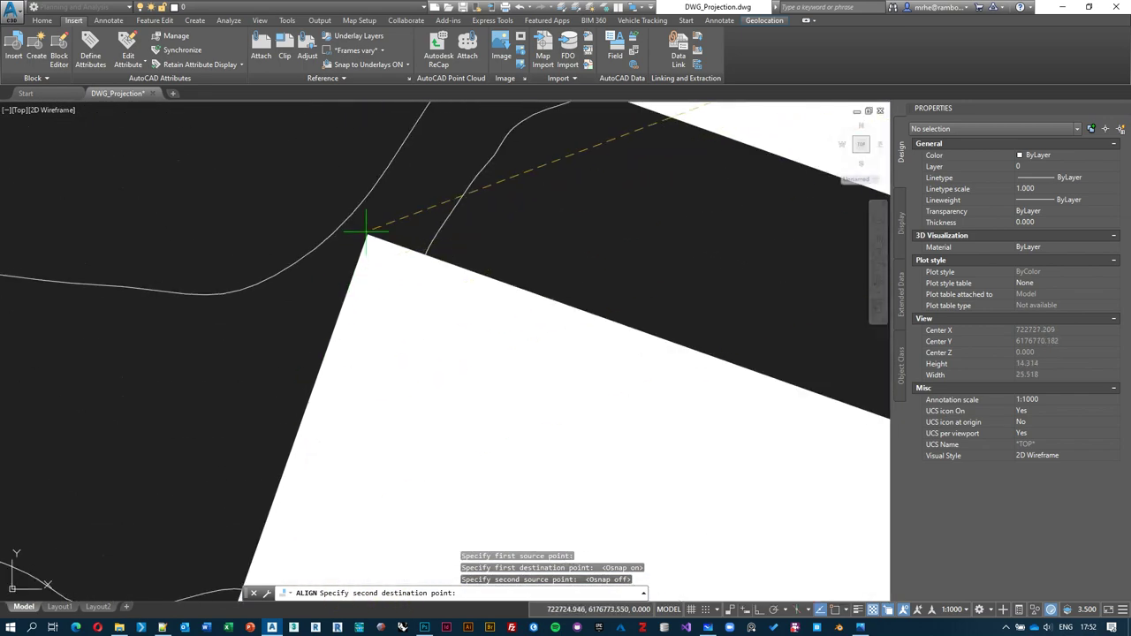
key(F3)
click(368, 235)
scroll(383, 308, down, 8)
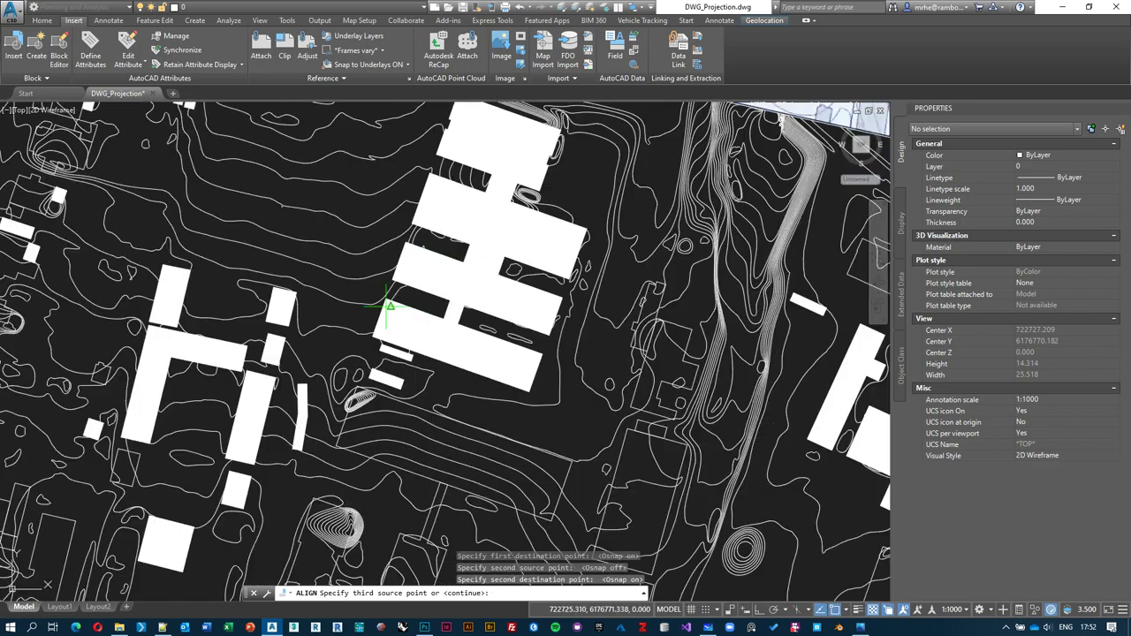
Step: Pair the sketch wing's southeast corner, picked without object snap, with its snapped base map corner as the third alignment points
scroll(589, 309, up, 5)
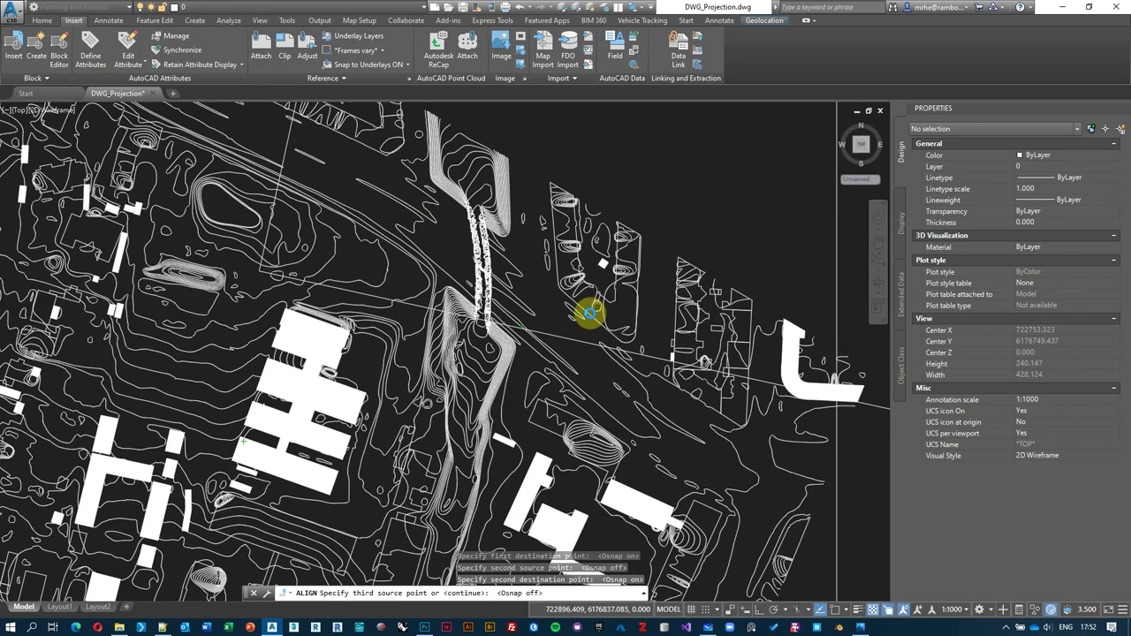
scroll(710, 324, up, 3)
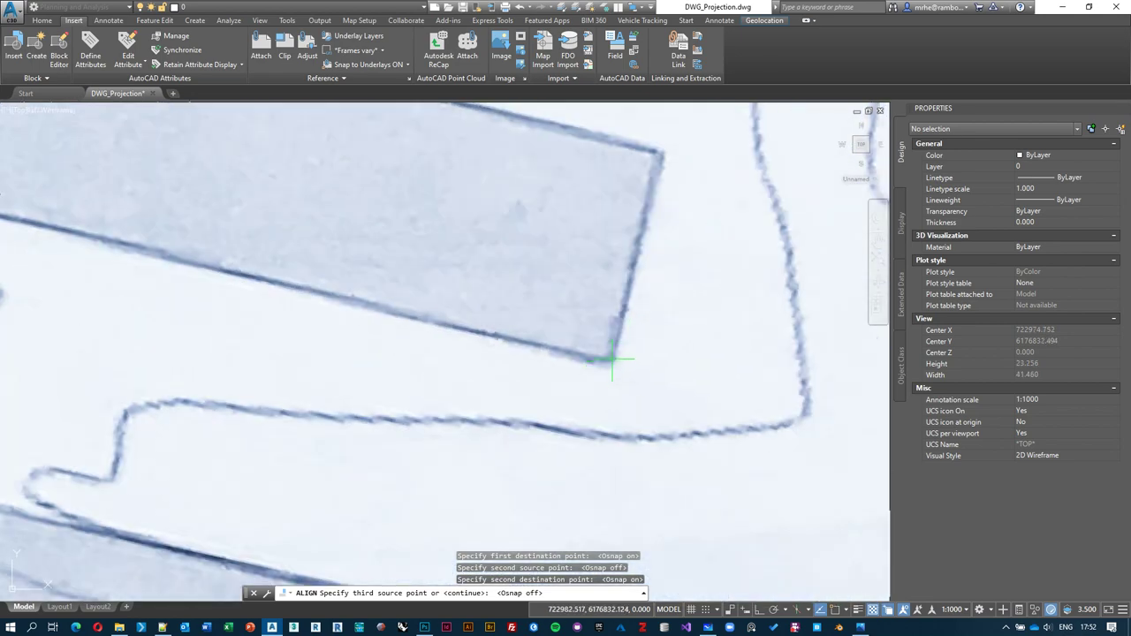
scroll(613, 358, up, 3)
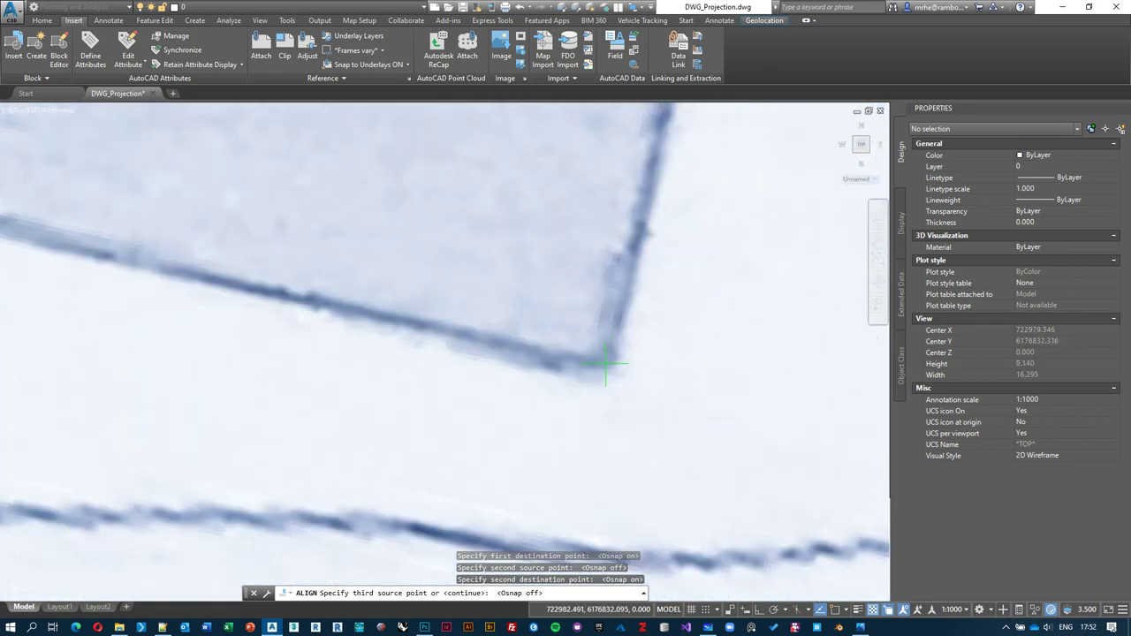
click(606, 362)
scroll(610, 448, down, 3)
scroll(609, 448, down, 6)
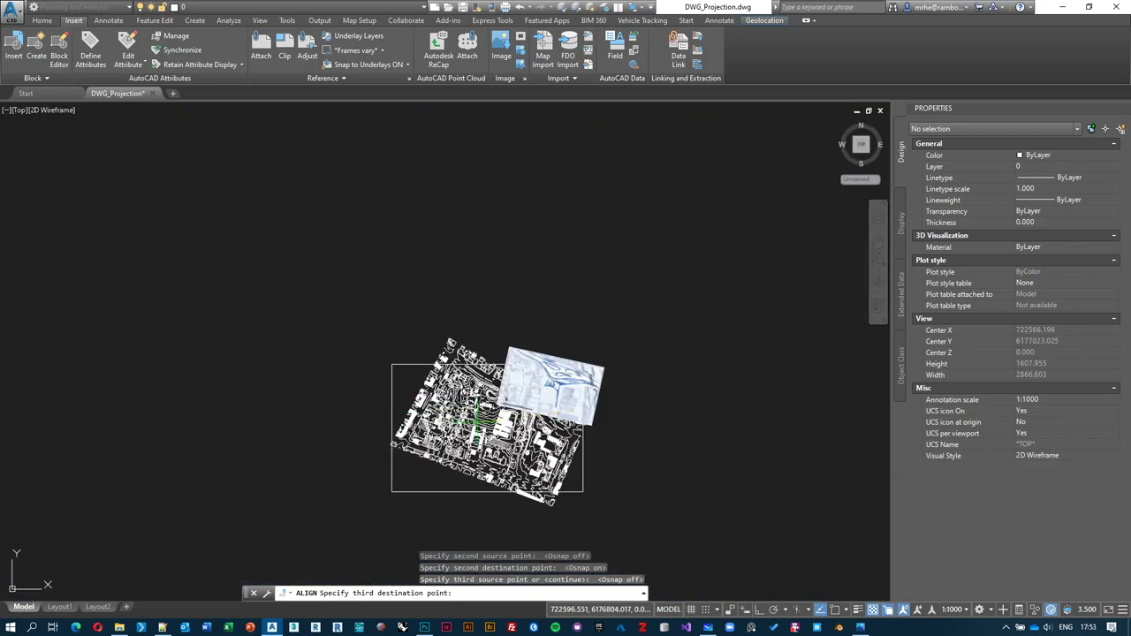
scroll(583, 473, up, 5)
click(587, 485)
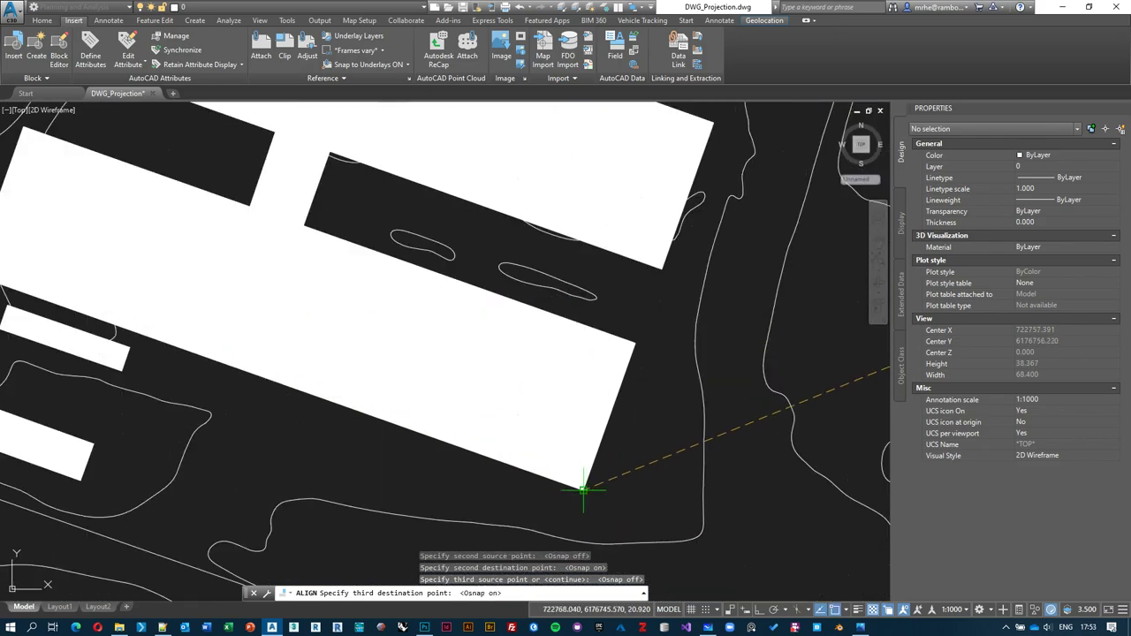
scroll(523, 434, down, 5)
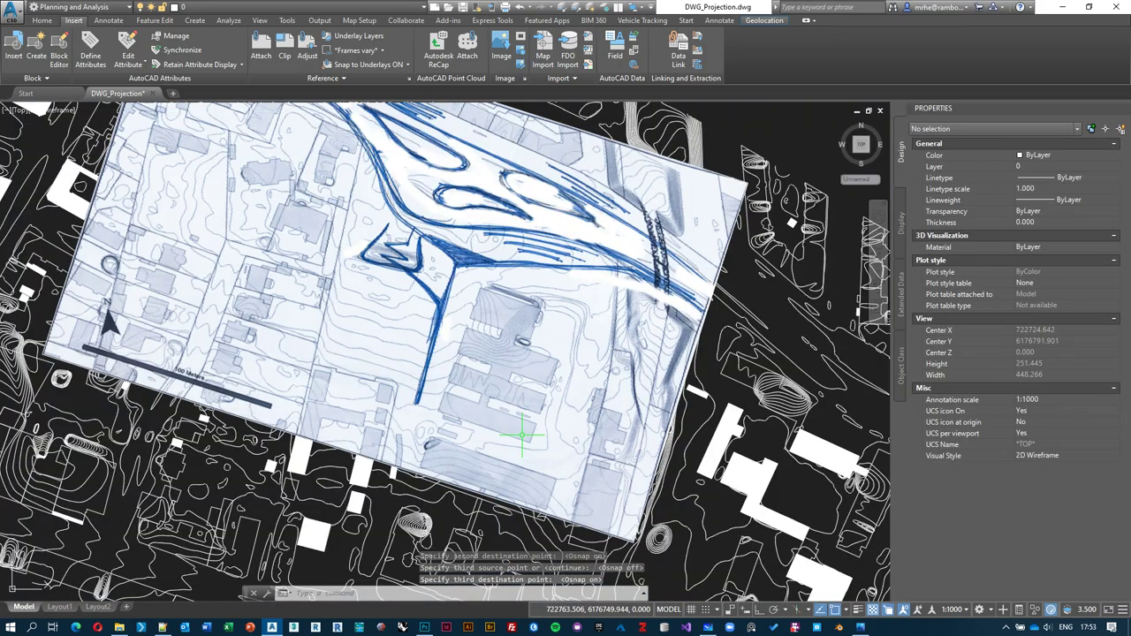
Step: Send the aligned sketch image to the back so it lies behind the base map linework
middle_drag(703, 266, 677, 315)
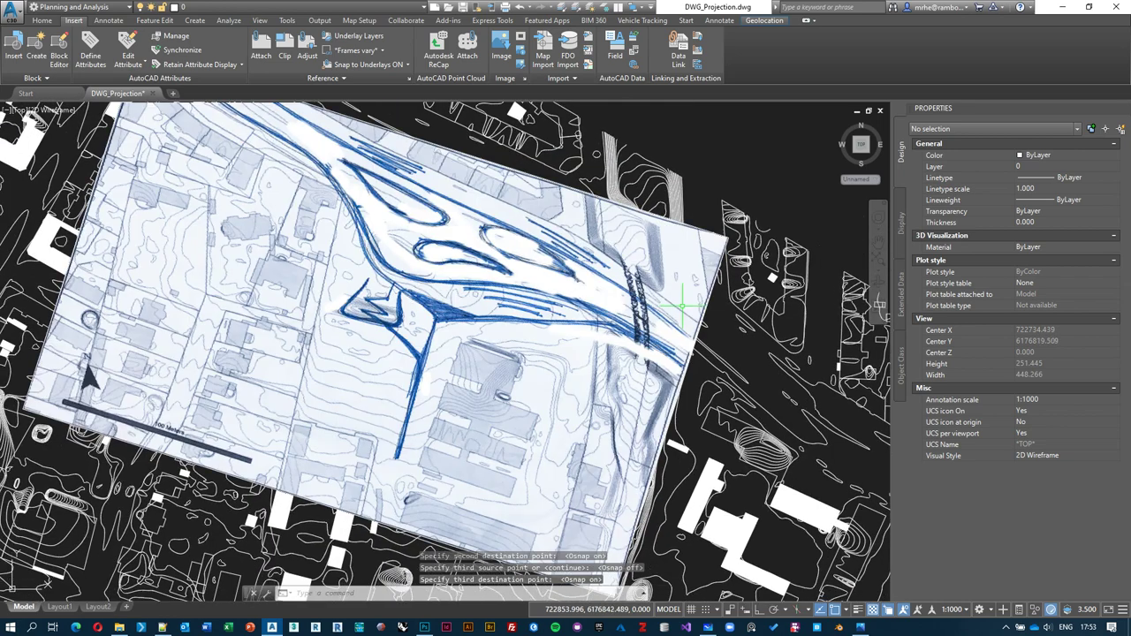
key(Escape)
click(712, 316)
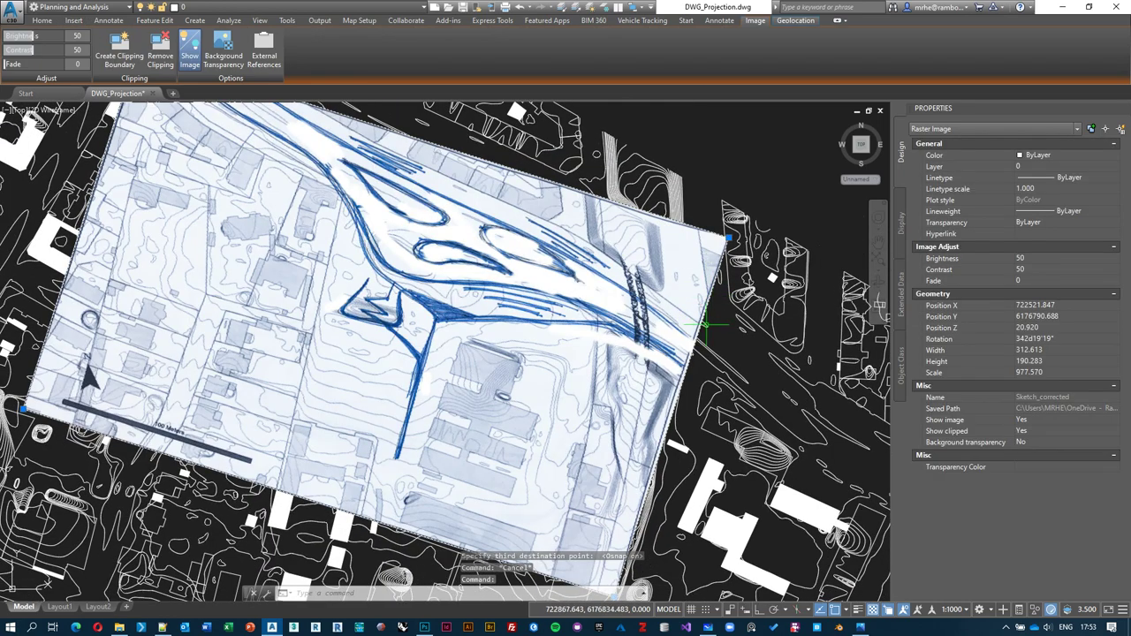
key(Escape)
middle_drag(705, 324, 723, 303)
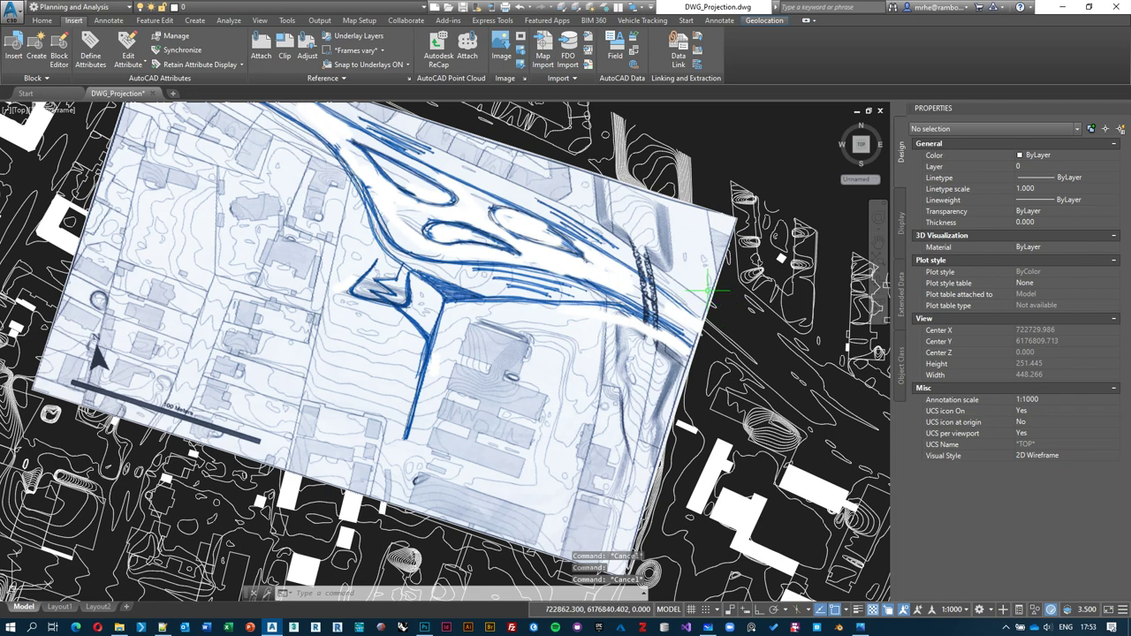
click(712, 295)
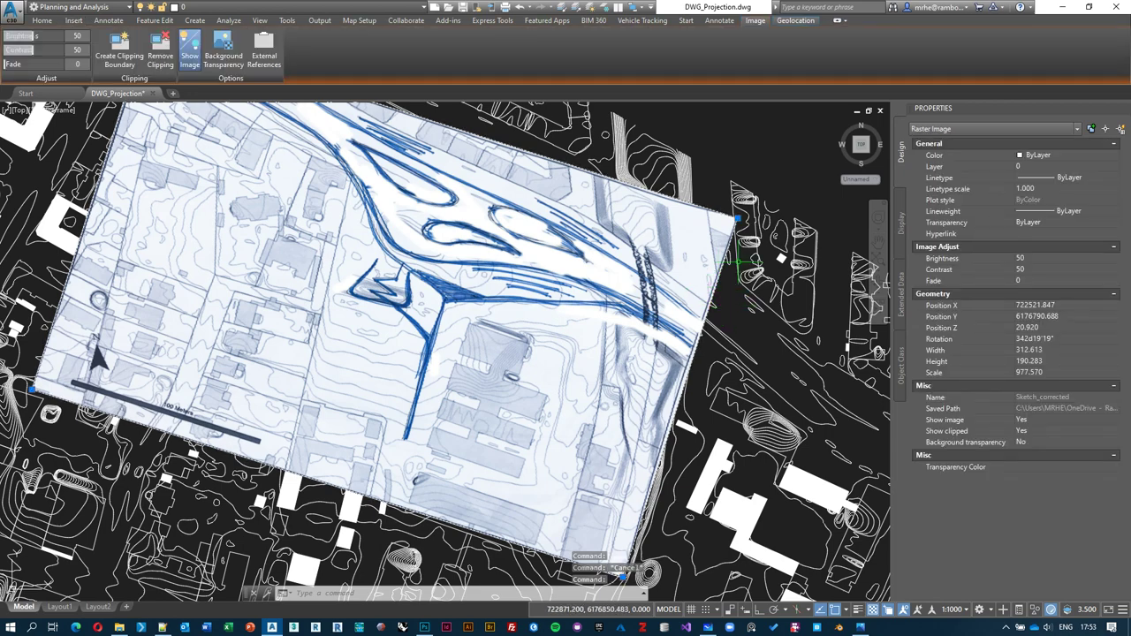
right_click(776, 154)
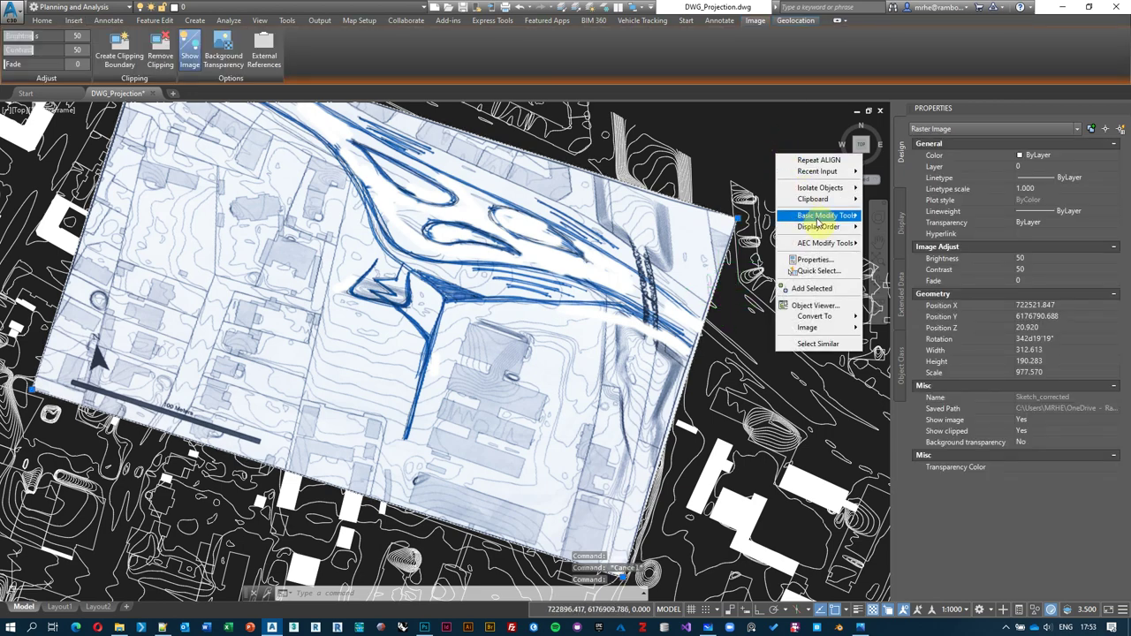
mouse_move(820, 231)
click(899, 240)
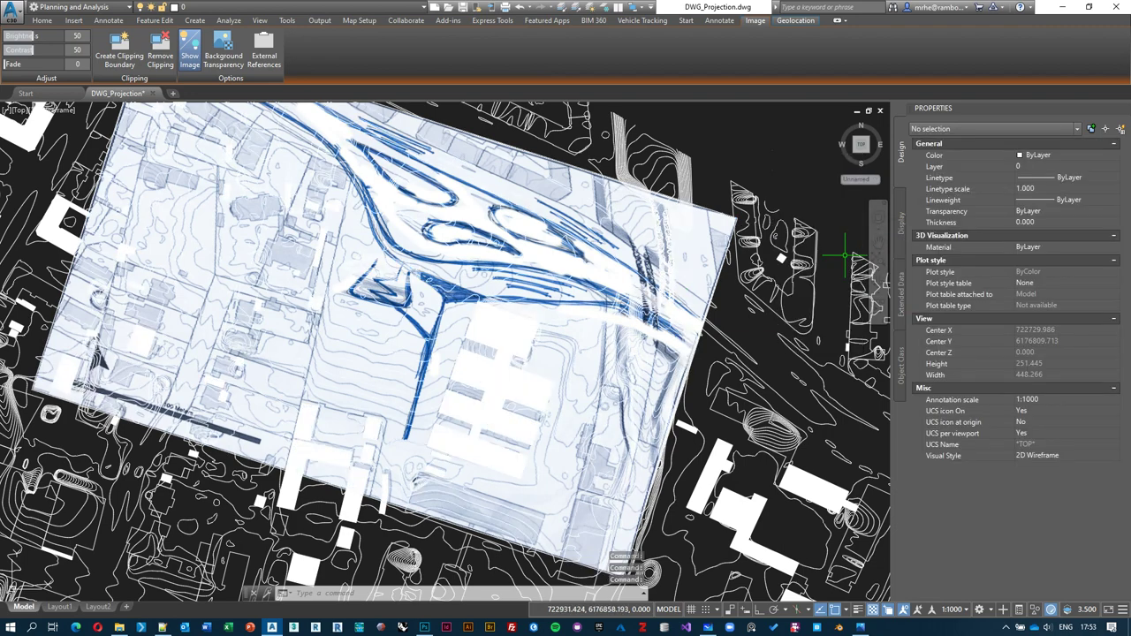
Step: Examine how closely the aligned sketch matches the base map around the school-like building wings and the image's northeast corner
middle_drag(415, 387, 480, 379)
scroll(481, 378, up, 4)
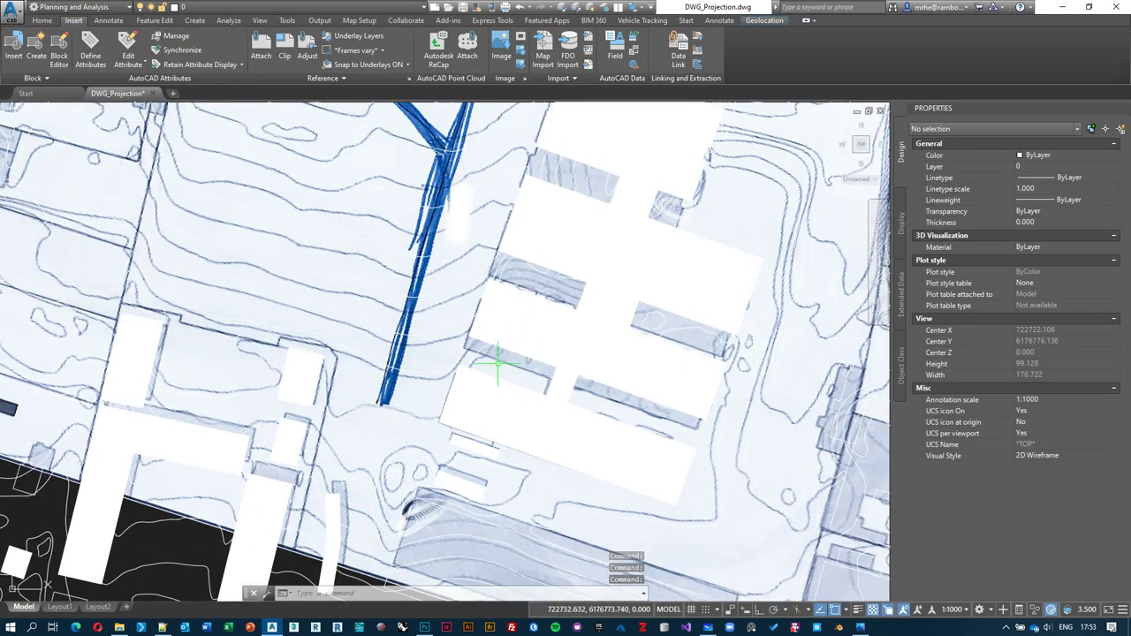
middle_drag(502, 361, 548, 289)
scroll(542, 277, down, 2)
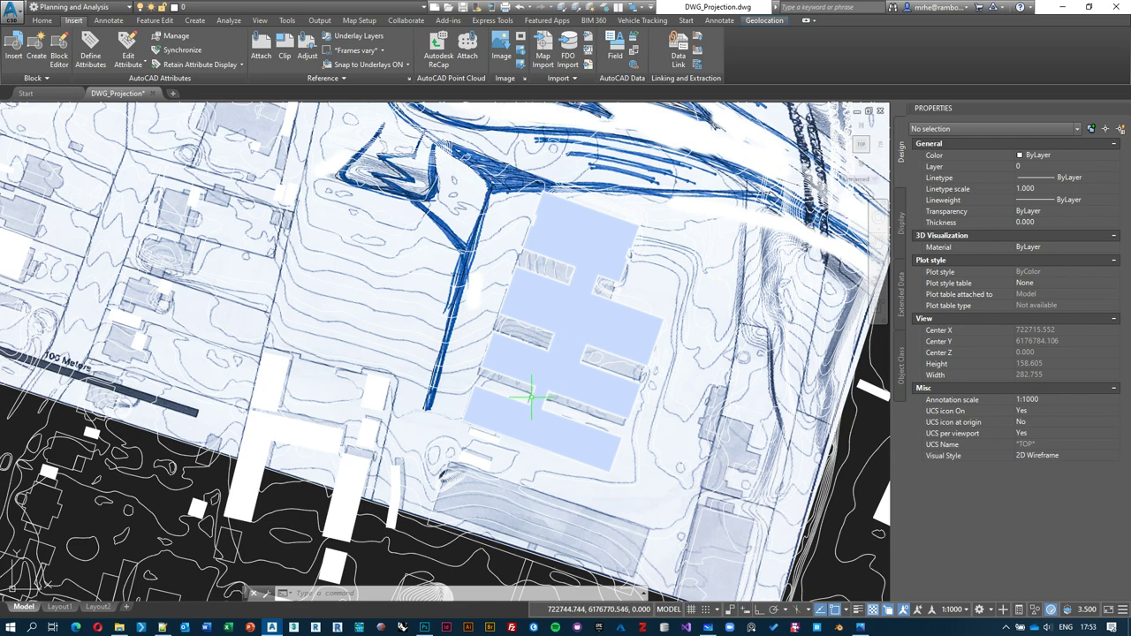
scroll(482, 399, up, 2)
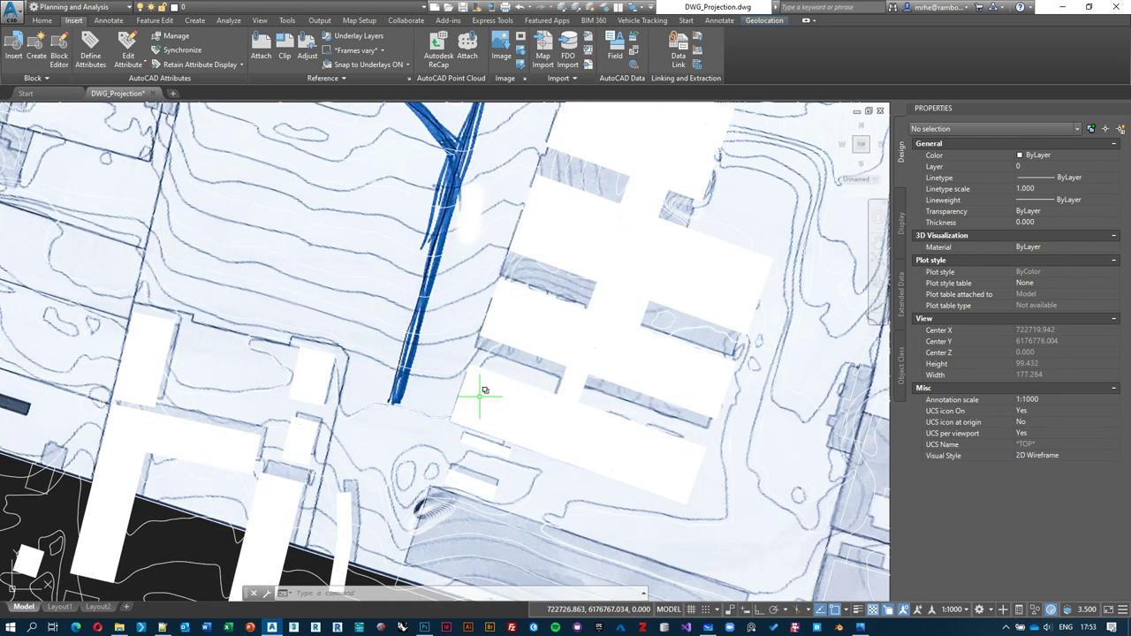
scroll(448, 397, down, 4)
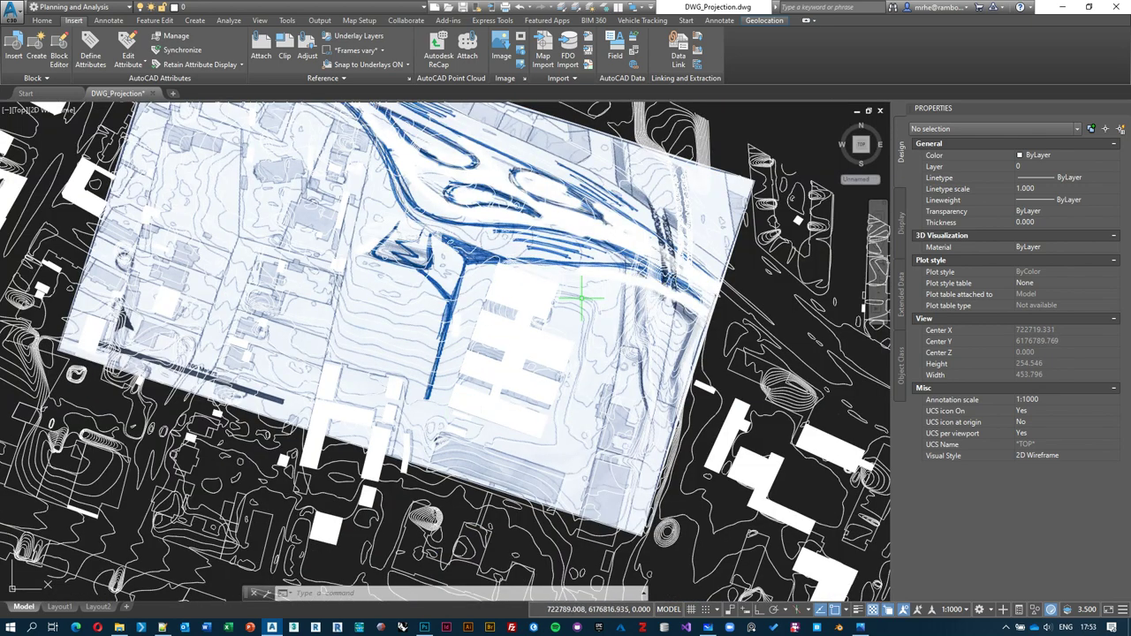
middle_drag(583, 287, 601, 365)
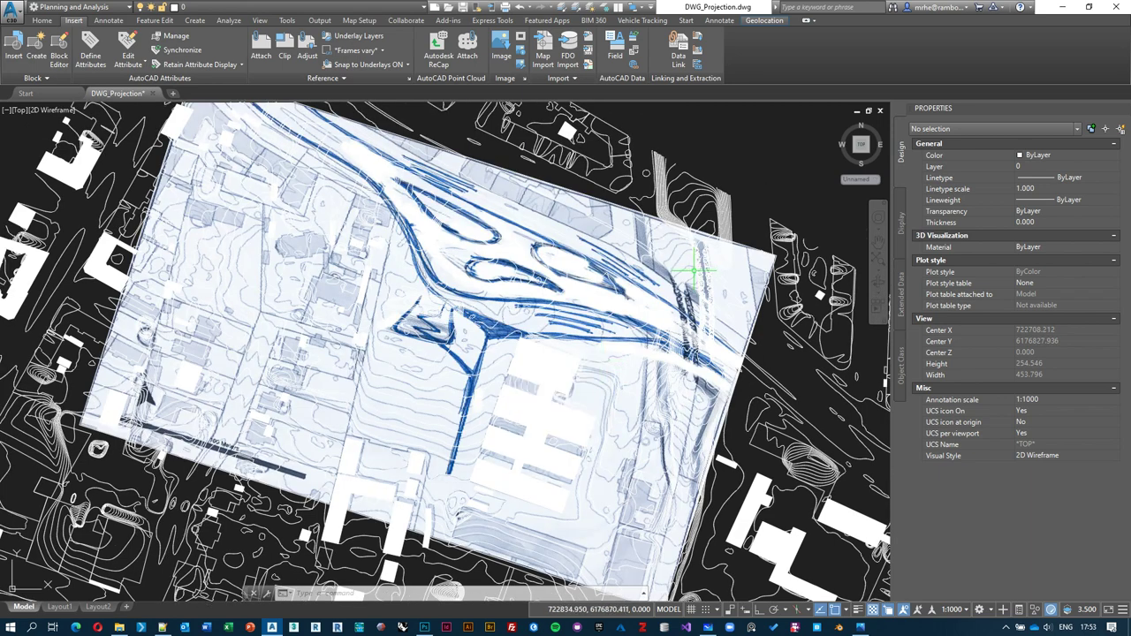
middle_drag(477, 422, 504, 366)
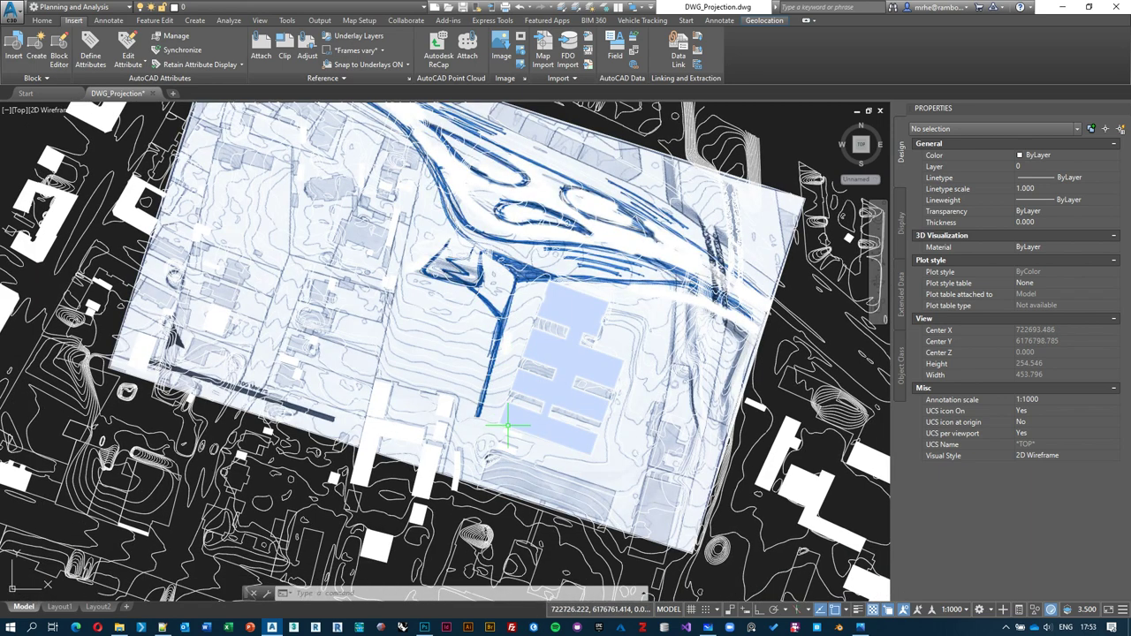
scroll(508, 426, up, 2)
middle_drag(508, 424, 506, 356)
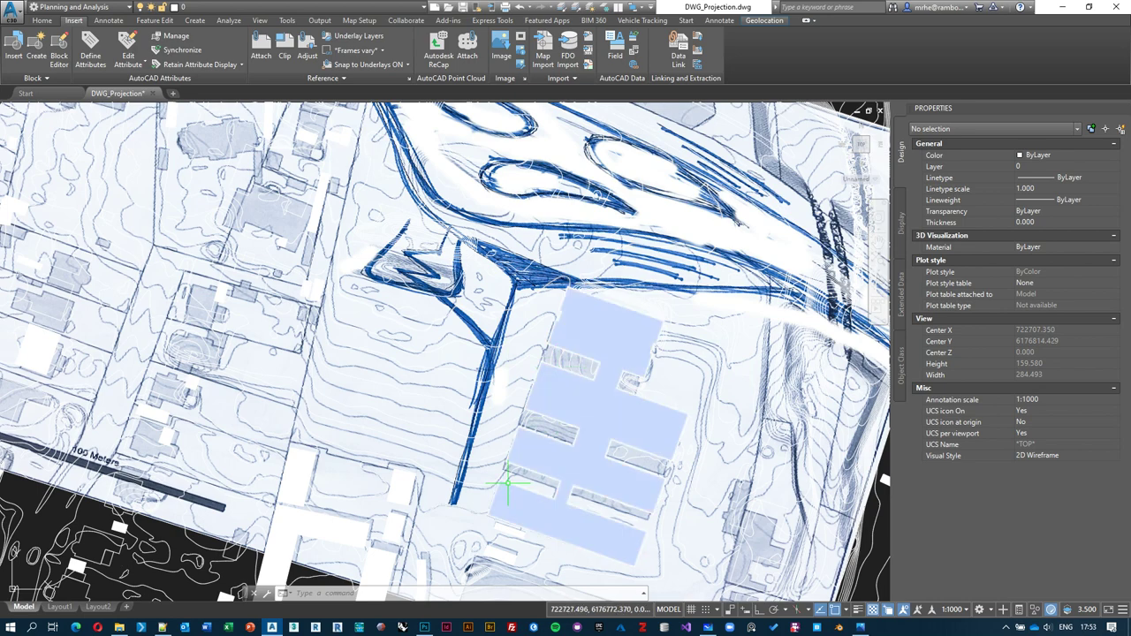
scroll(508, 480, down, 1)
scroll(492, 478, down, 1)
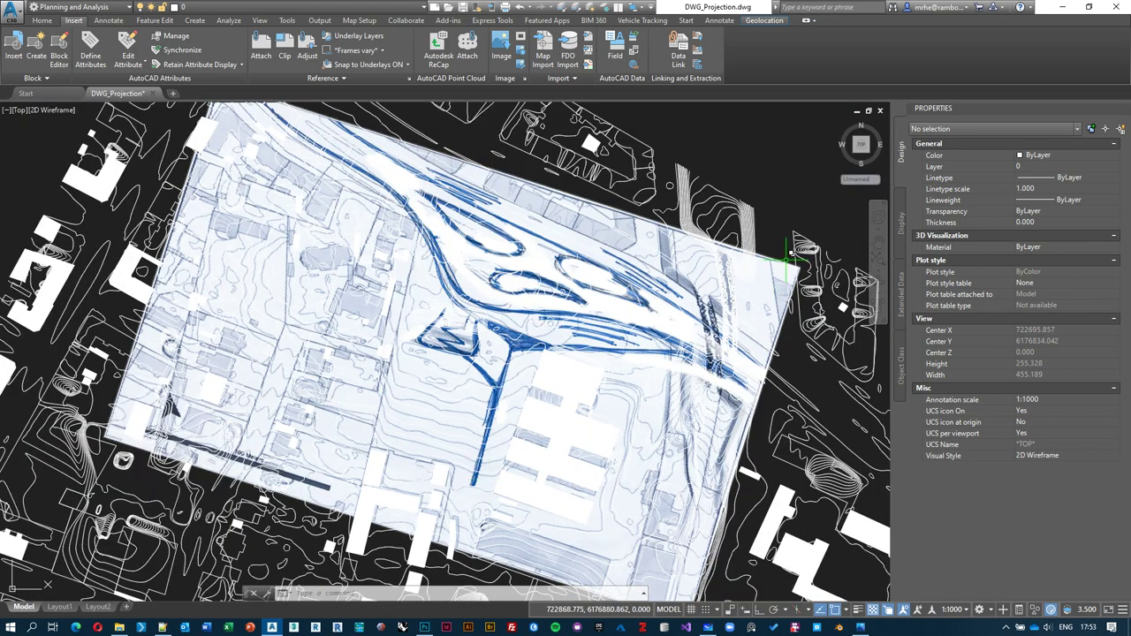
scroll(795, 262, up, 2)
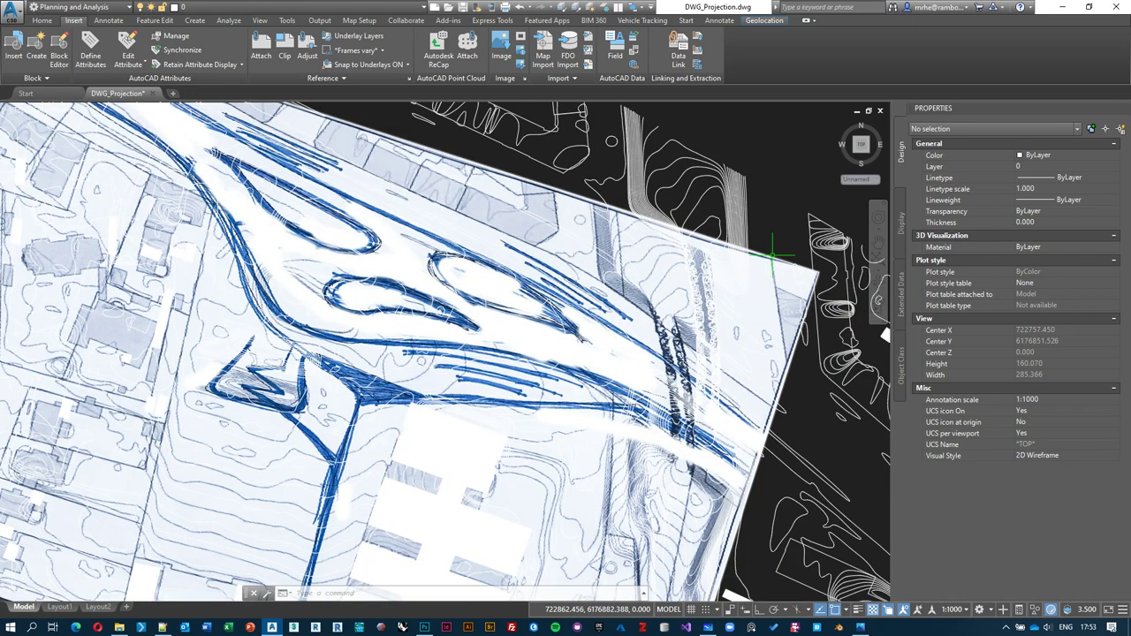
click(775, 261)
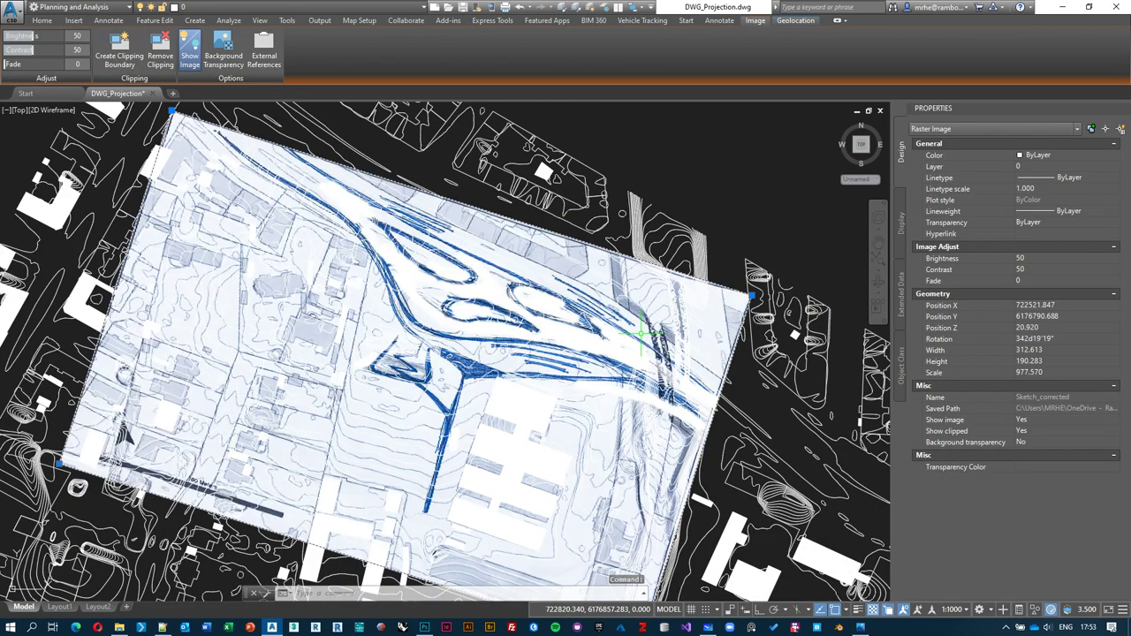
scroll(637, 335, down, 2)
text(scale)
key(Return)
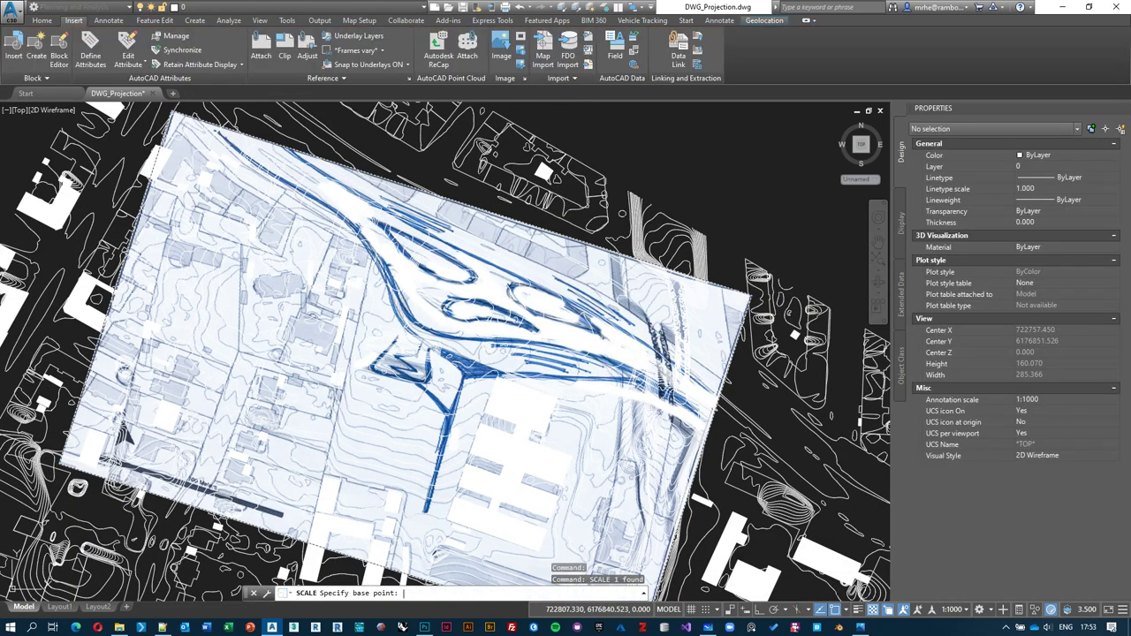
scroll(473, 458, down, 2)
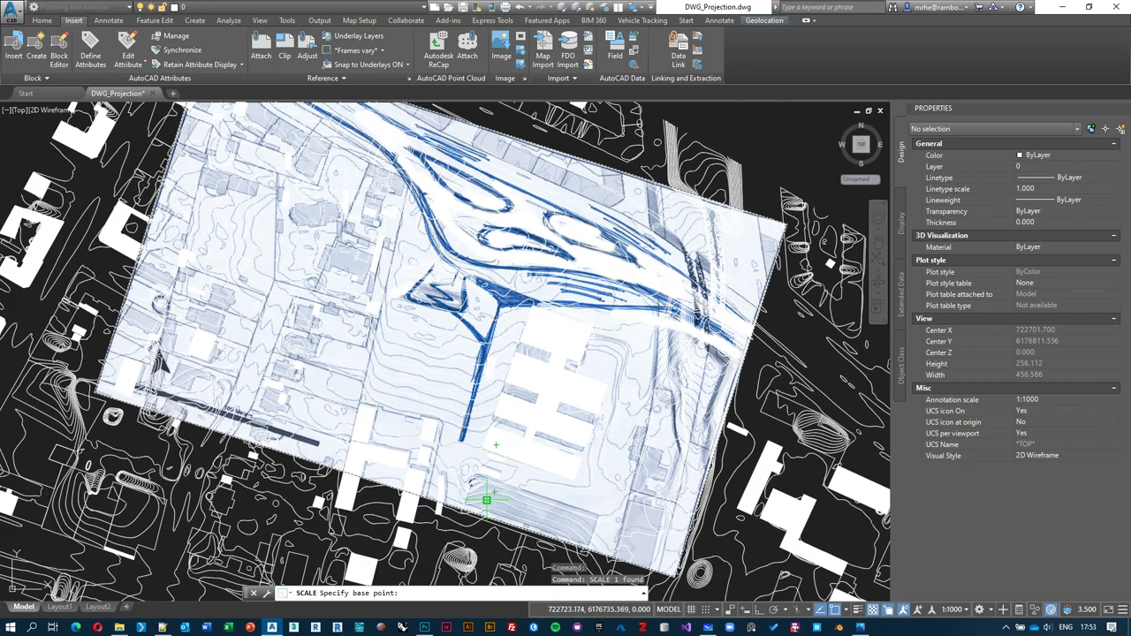
scroll(551, 434, up, 2)
key(Escape)
scroll(586, 399, down, 2)
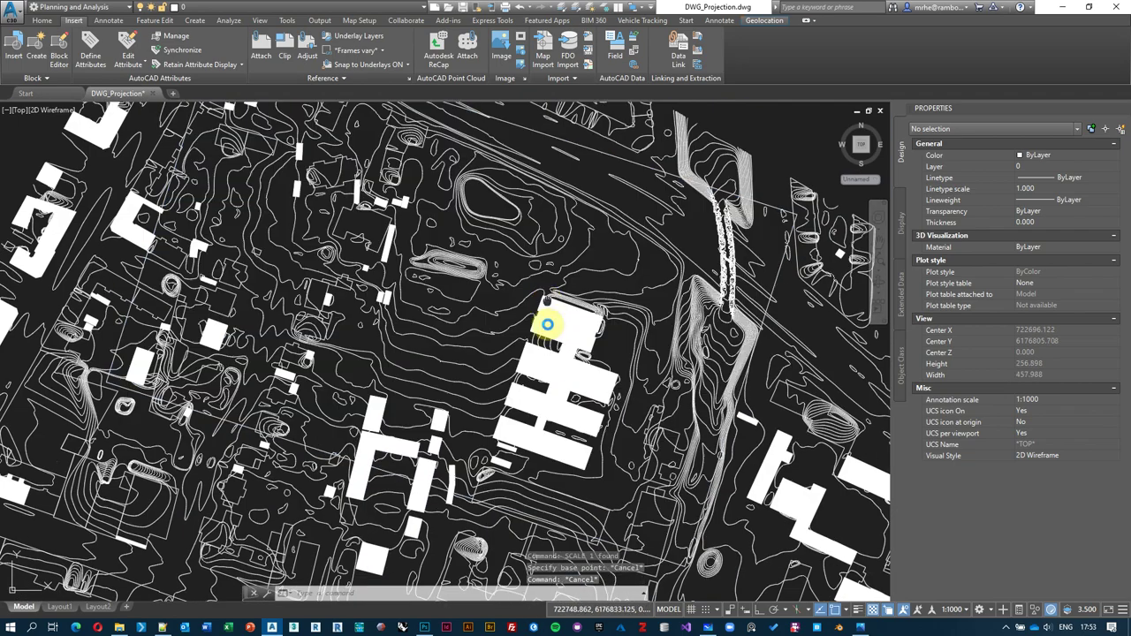
middle_drag(550, 292, 546, 332)
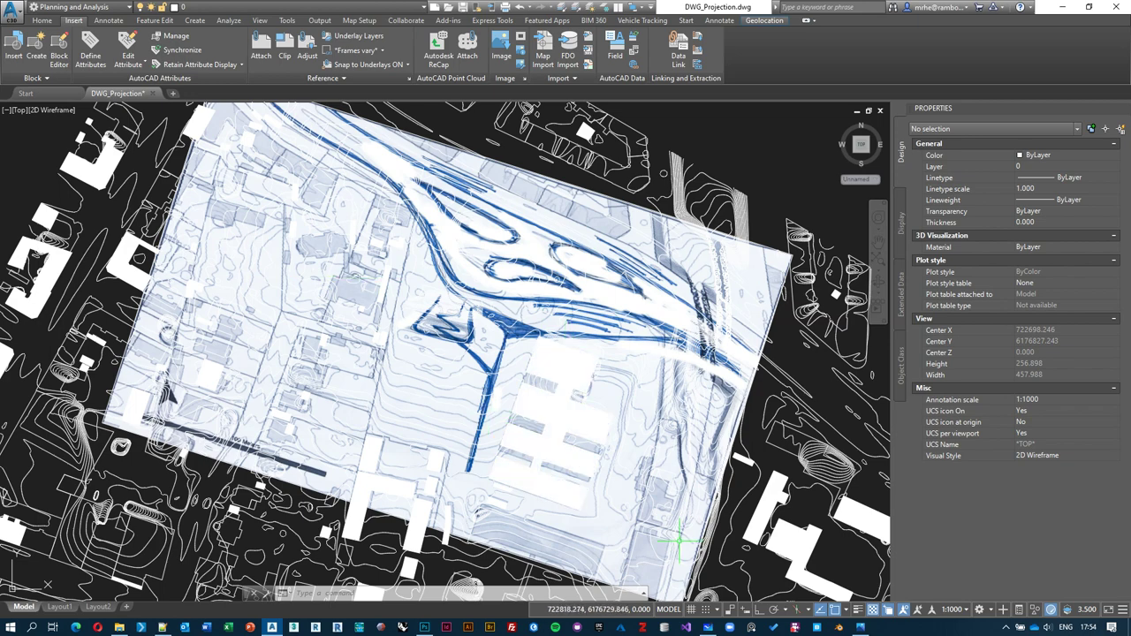
scroll(572, 533, up, 2)
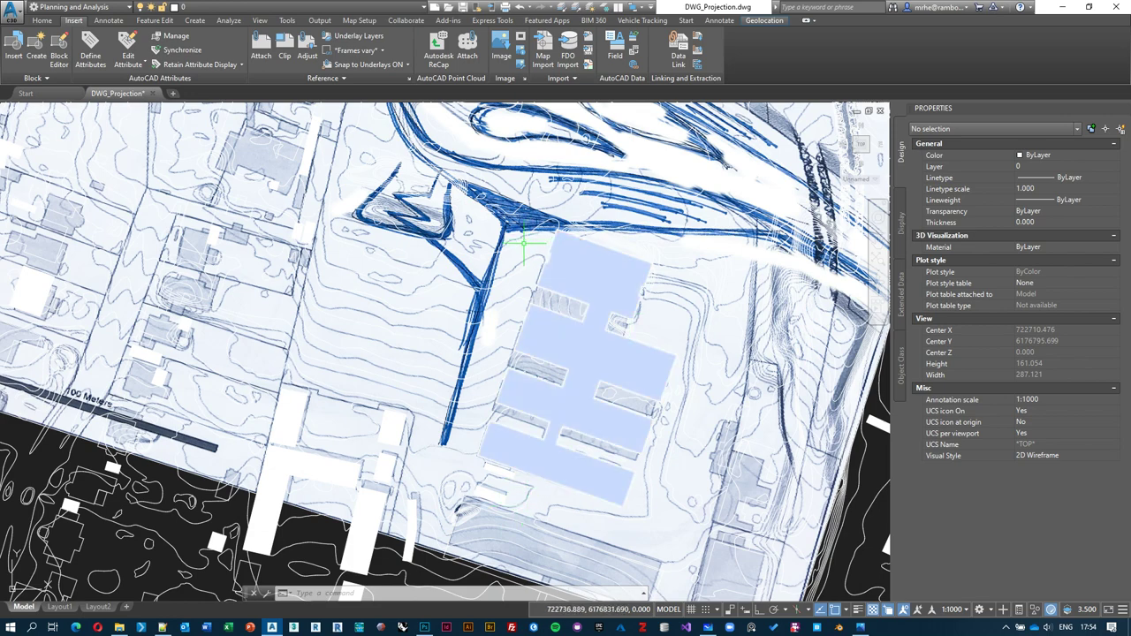
middle_drag(504, 227, 505, 282)
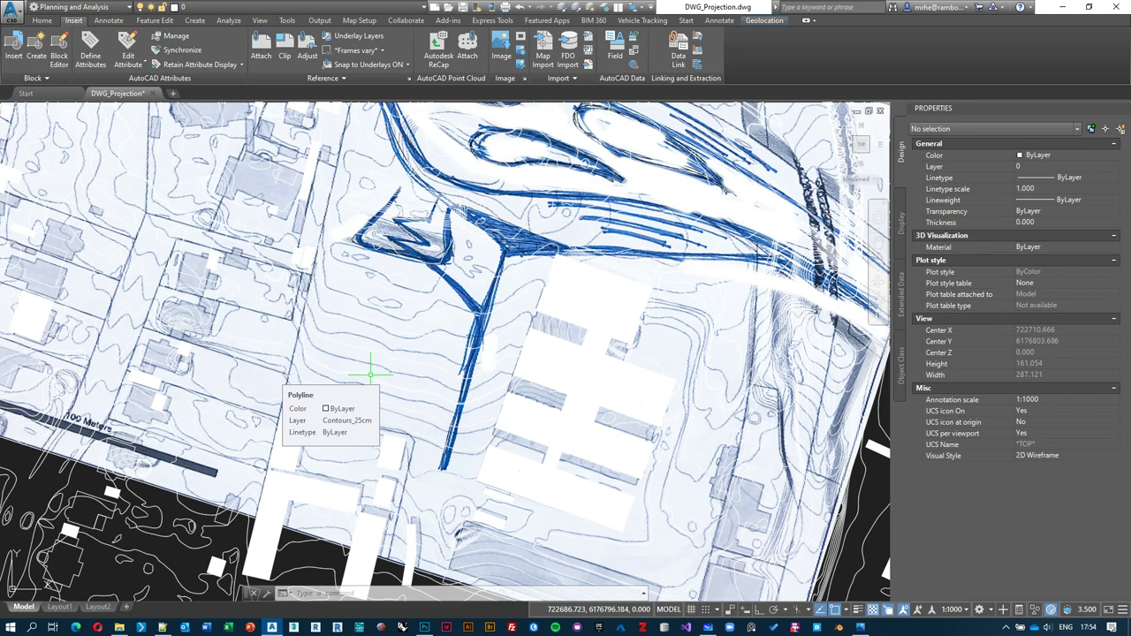
scroll(768, 252, down, 3)
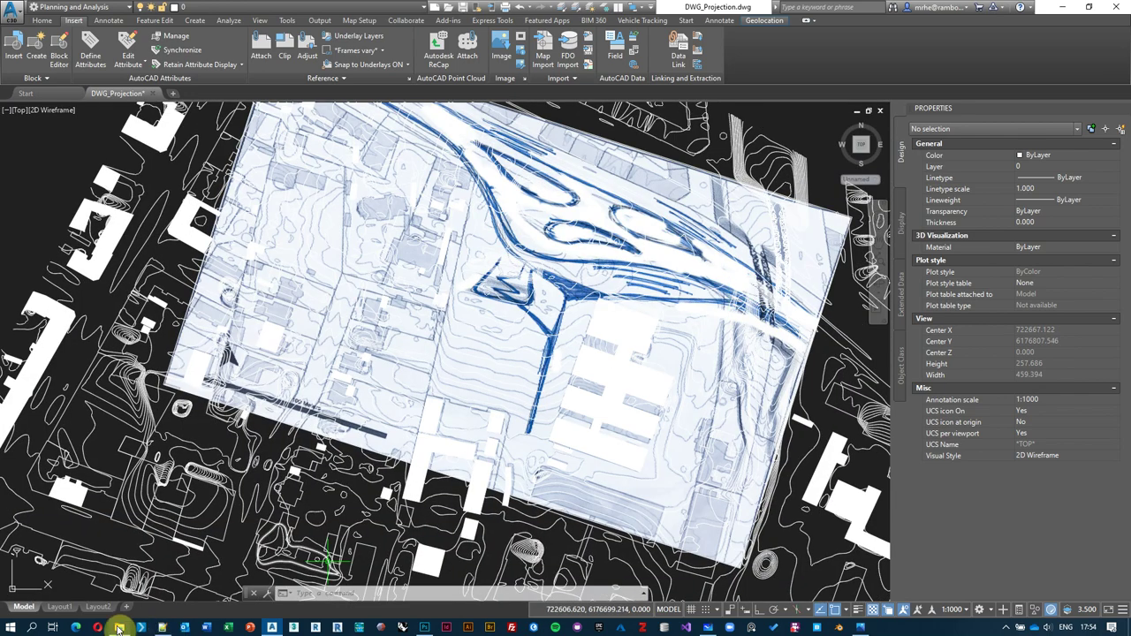
Step: Switch to File Explorer, open Sketch_tilted.jpg from the Data folder in Photos and browse back to Sketch.jpg
click(121, 627)
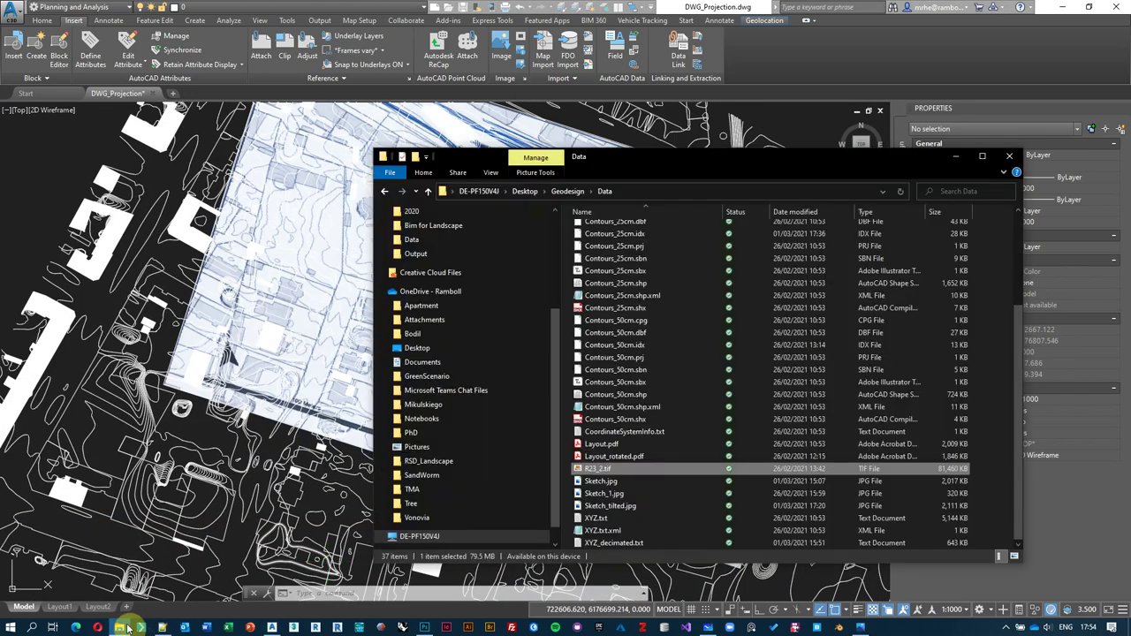
click(617, 508)
double_click(618, 508)
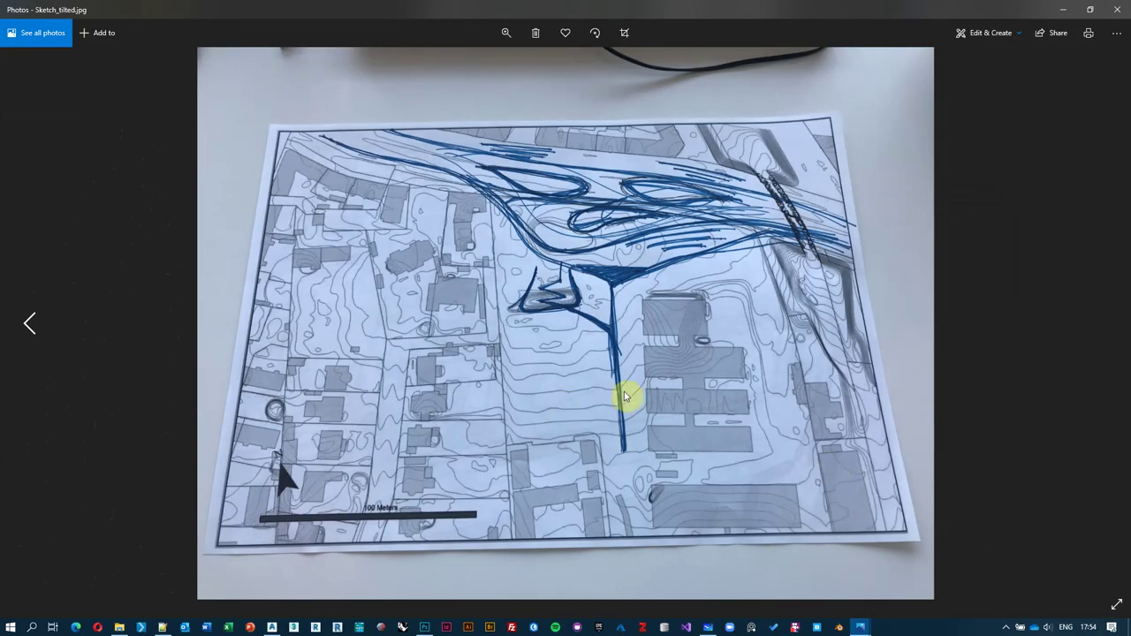
key(Left)
key(Left)
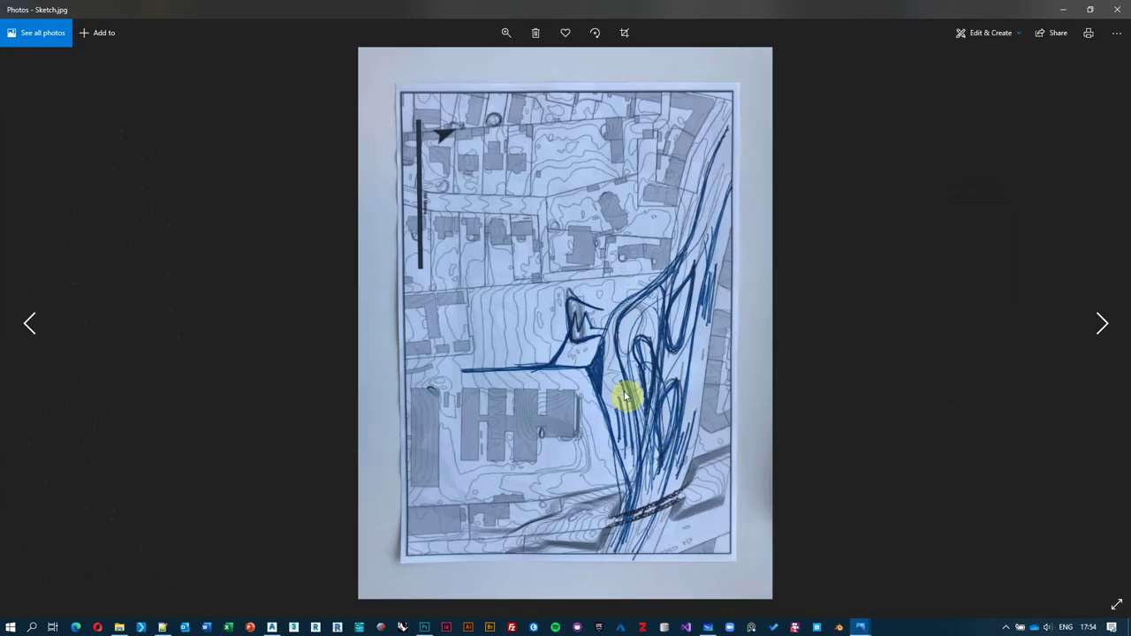
Step: Rotate Sketch.jpg clockwise by three quarter turns so the sketch reads upright in landscape orientation
click(596, 33)
click(596, 33)
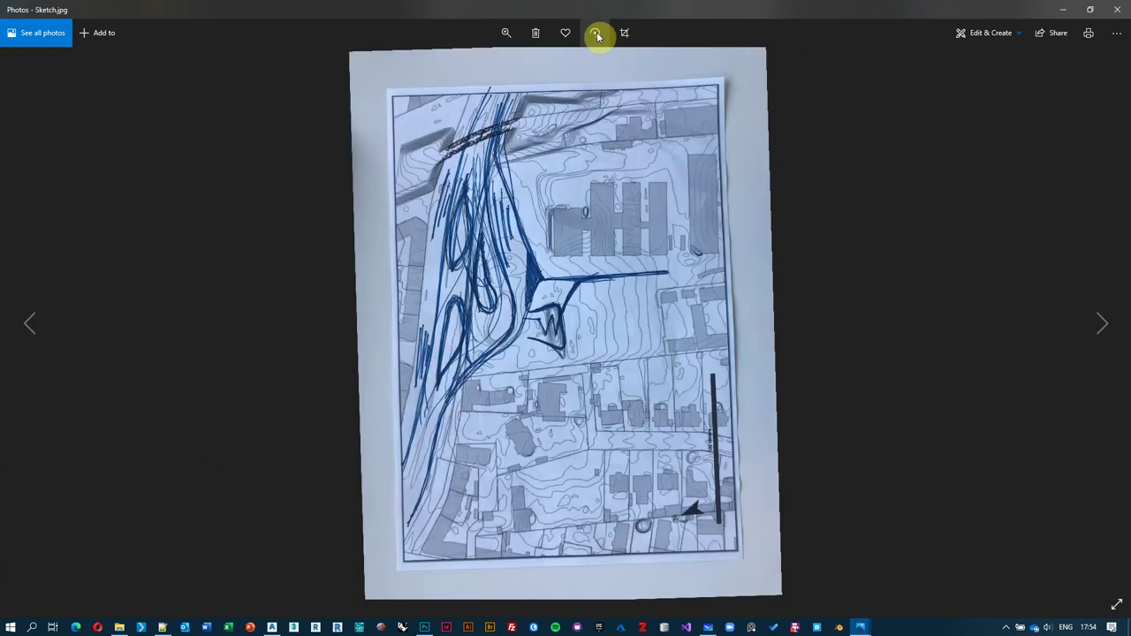
click(596, 34)
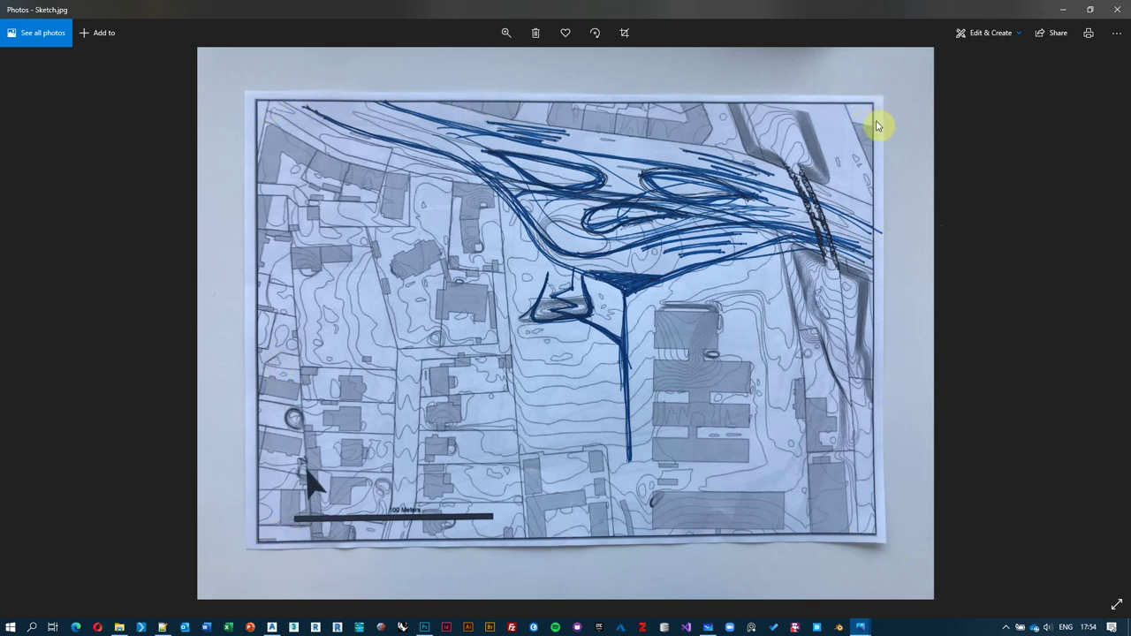
Step: Switch back to DWG_Projection.dwg in Civil 3D and save the drawing with the aligned sketch
key(alt+Tab)
middle_drag(606, 518, 616, 487)
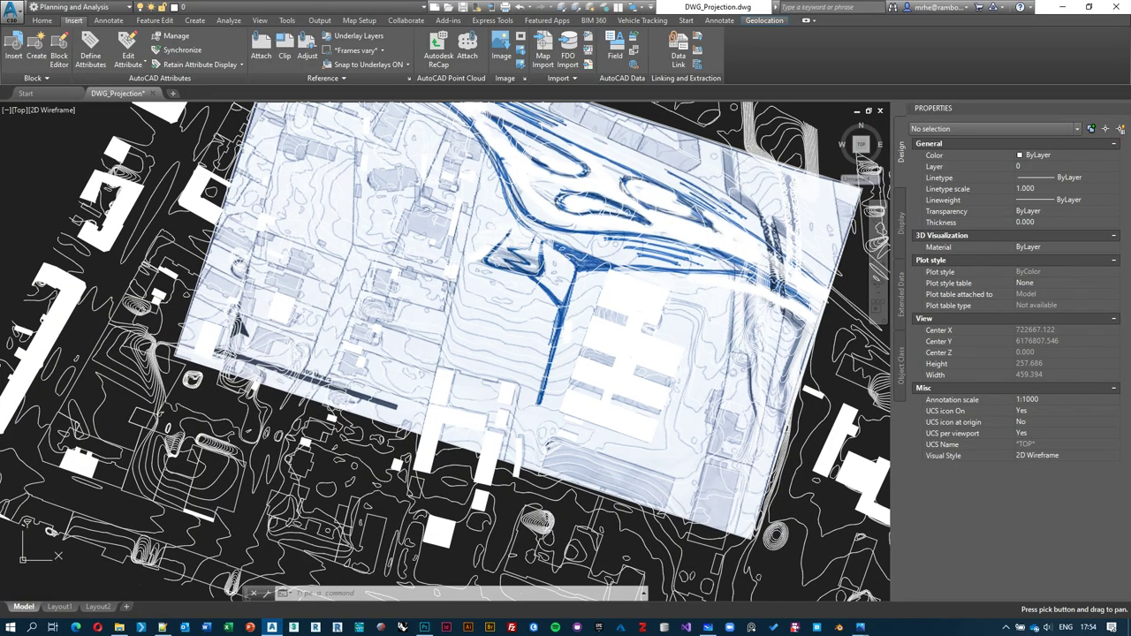
middle_drag(568, 253, 557, 281)
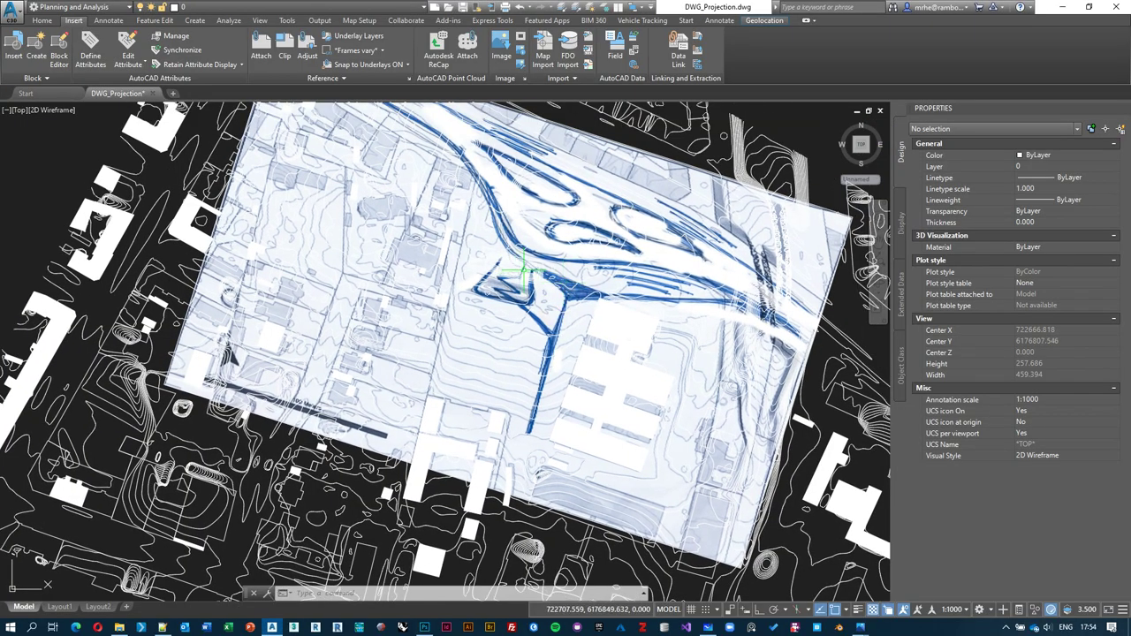
middle_drag(545, 227, 511, 252)
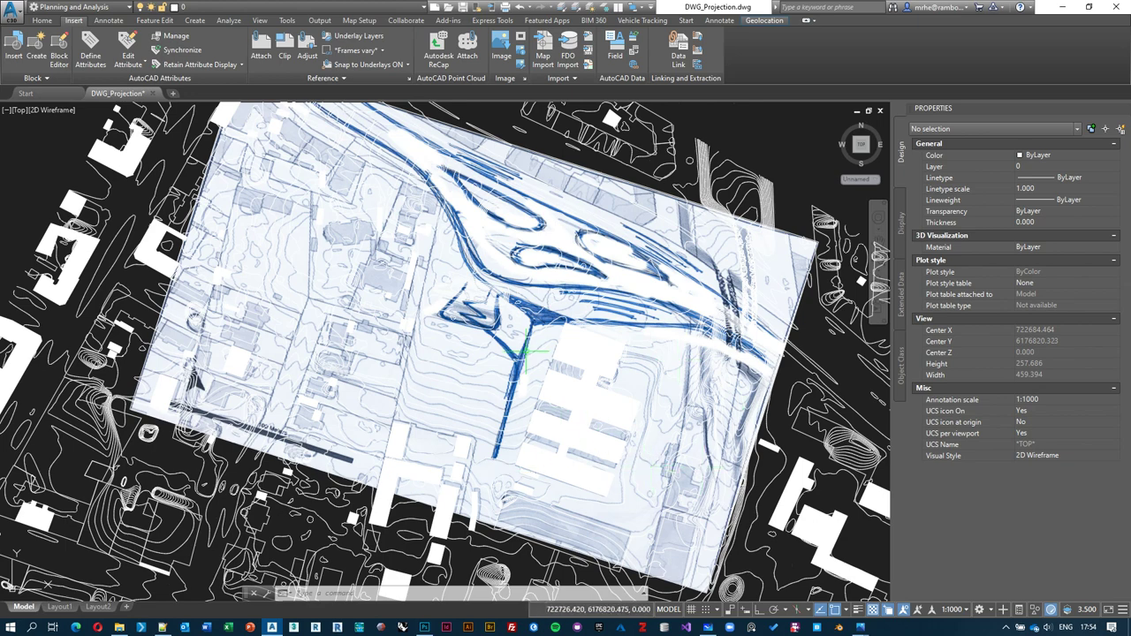
middle_drag(524, 353, 535, 374)
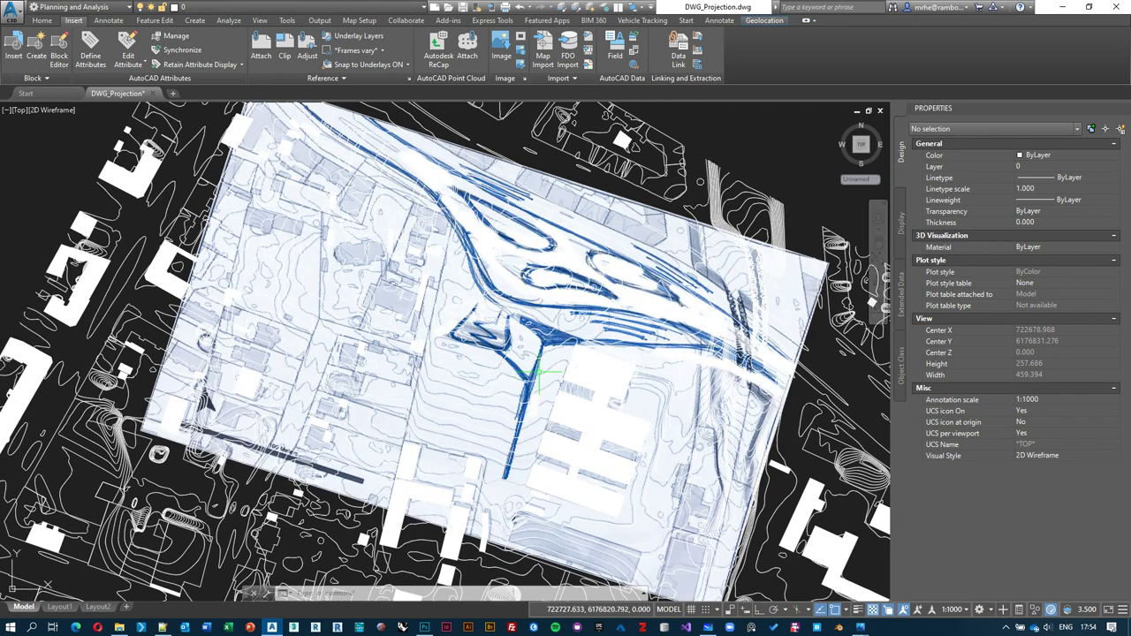
key(ctrl+s)
Step: Review the March 4th TODO notes in Microsoft Whiteboard against the drawing, ending back in Civil 3D
key(alt+Tab)
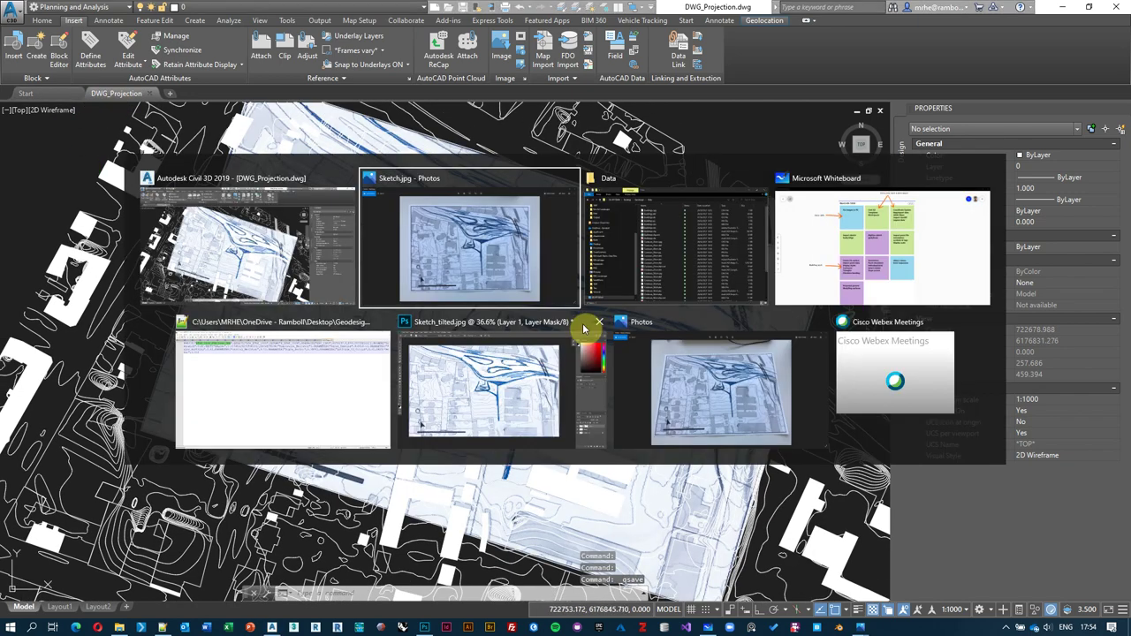
click(923, 292)
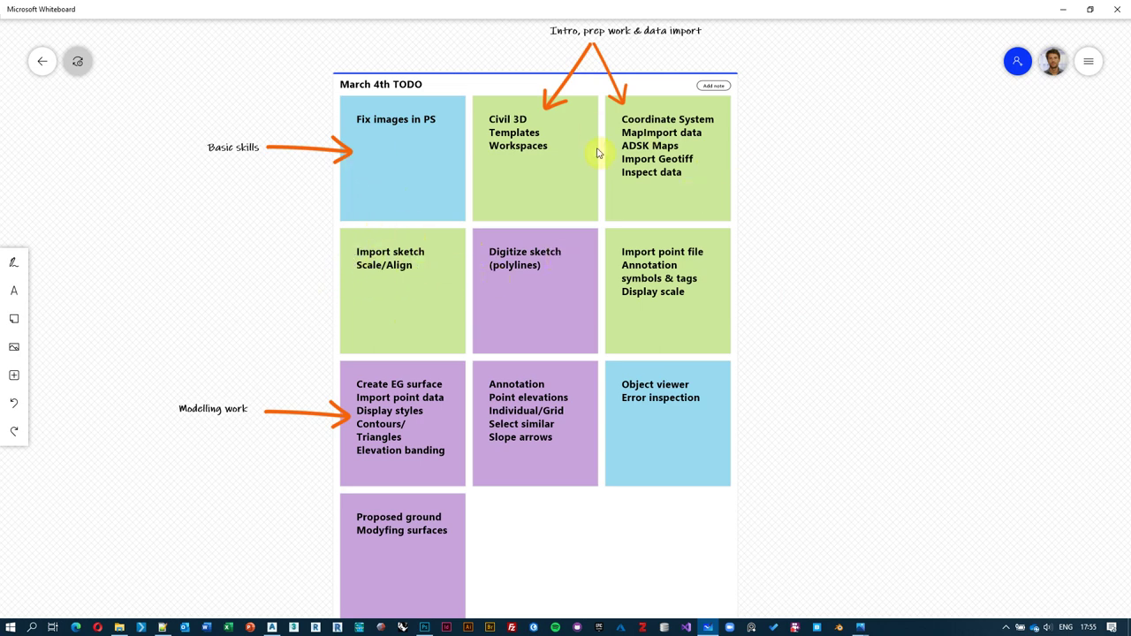
key(alt+Tab)
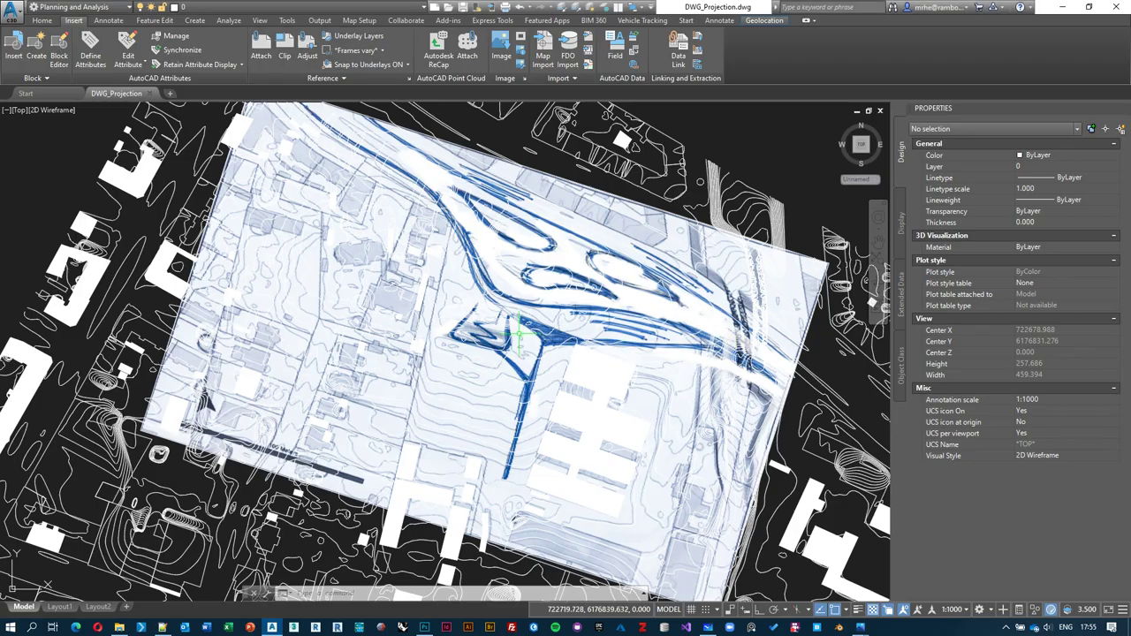
key(alt+Tab)
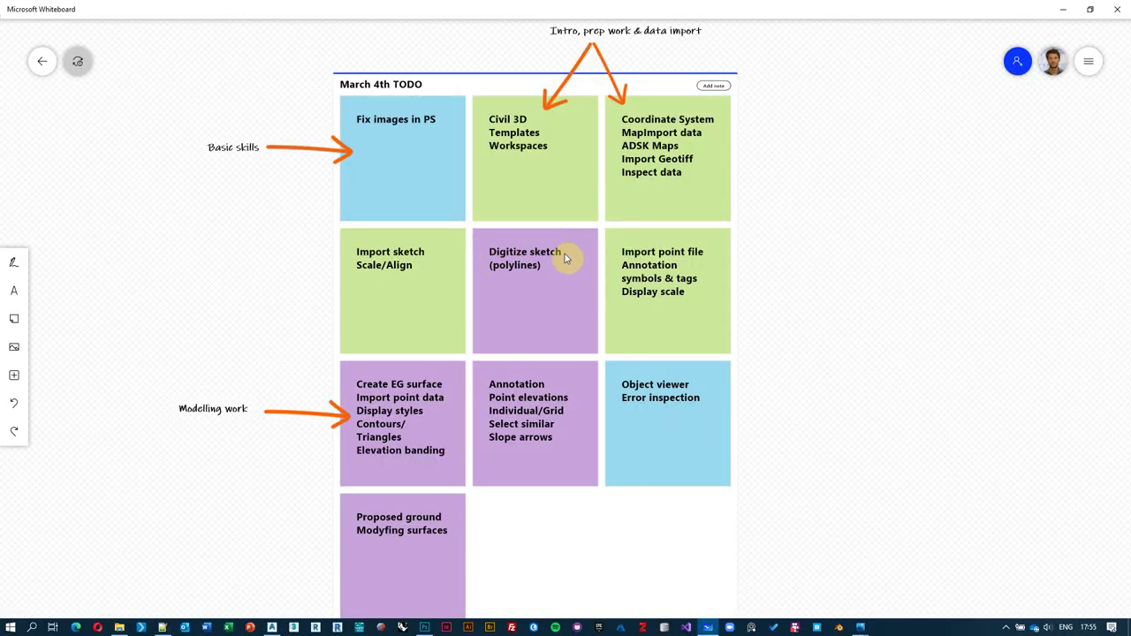
key(alt+Tab)
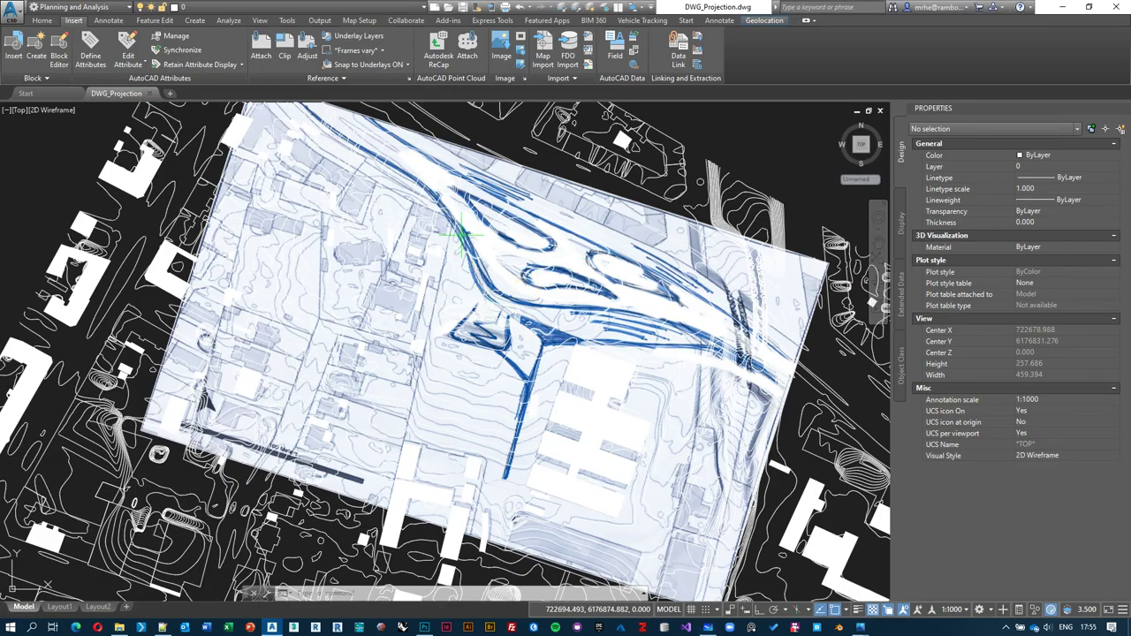
Step: Change the workspace from Planning and Analysis to Drafting & Annotation
middle_drag(461, 234, 490, 258)
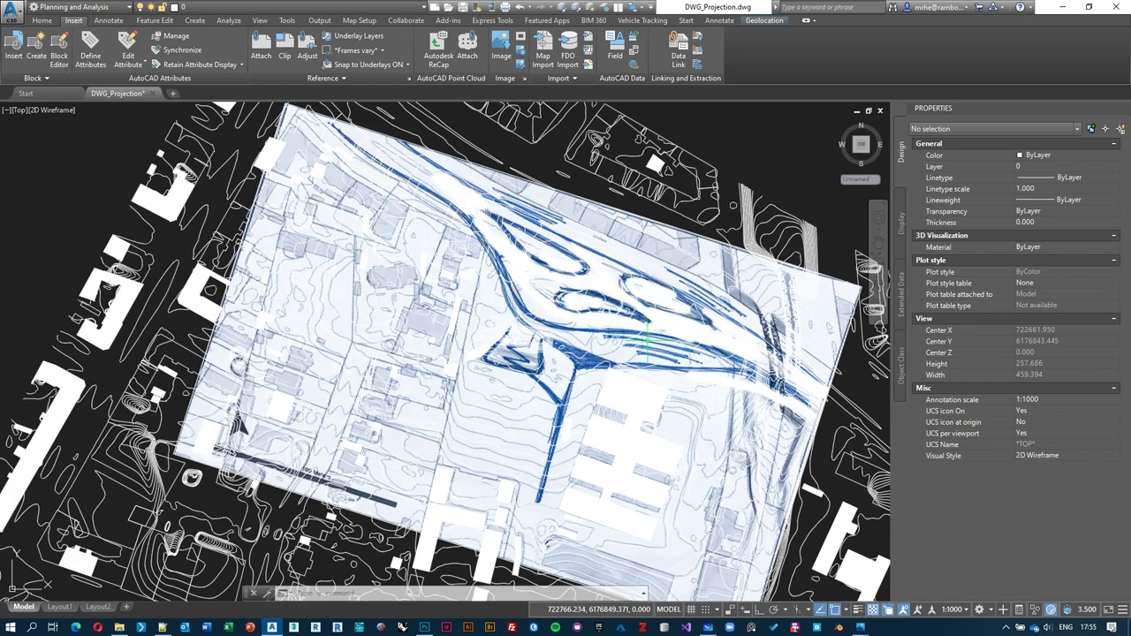
mouse_move(648, 340)
middle_down()
mouse_move(626, 311)
mouse_move(613, 320)
middle_up()
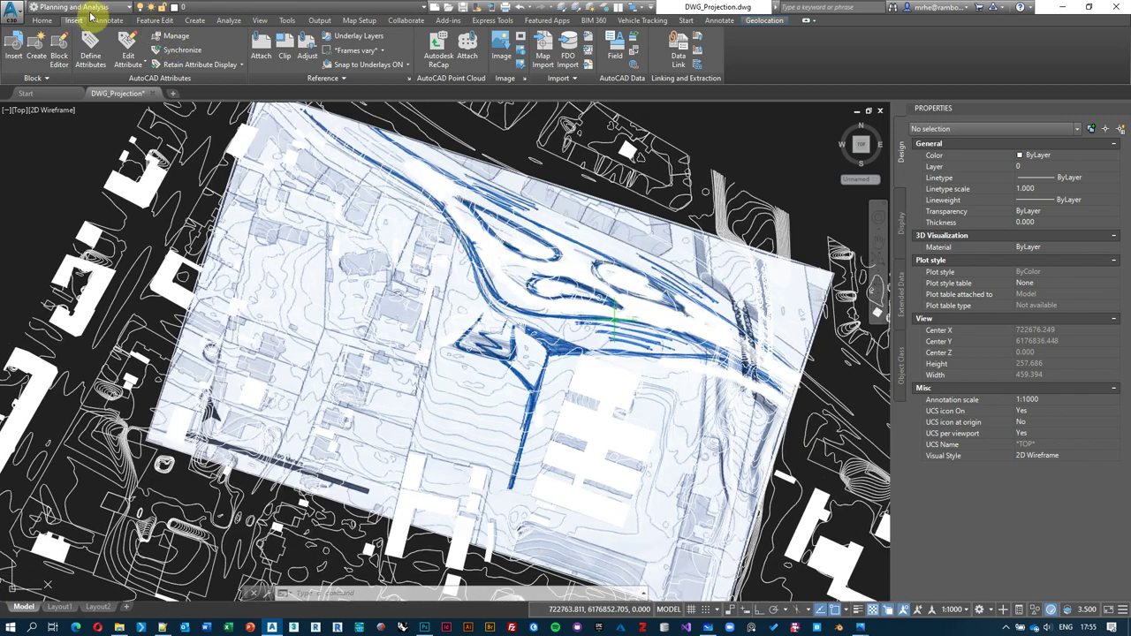
click(116, 8)
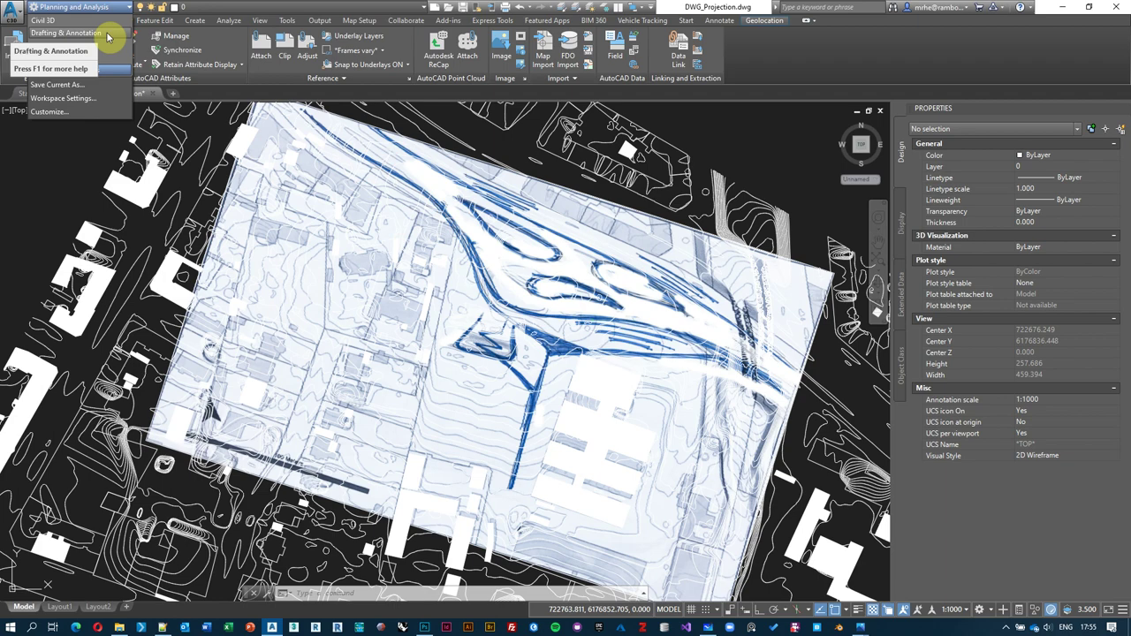
click(106, 34)
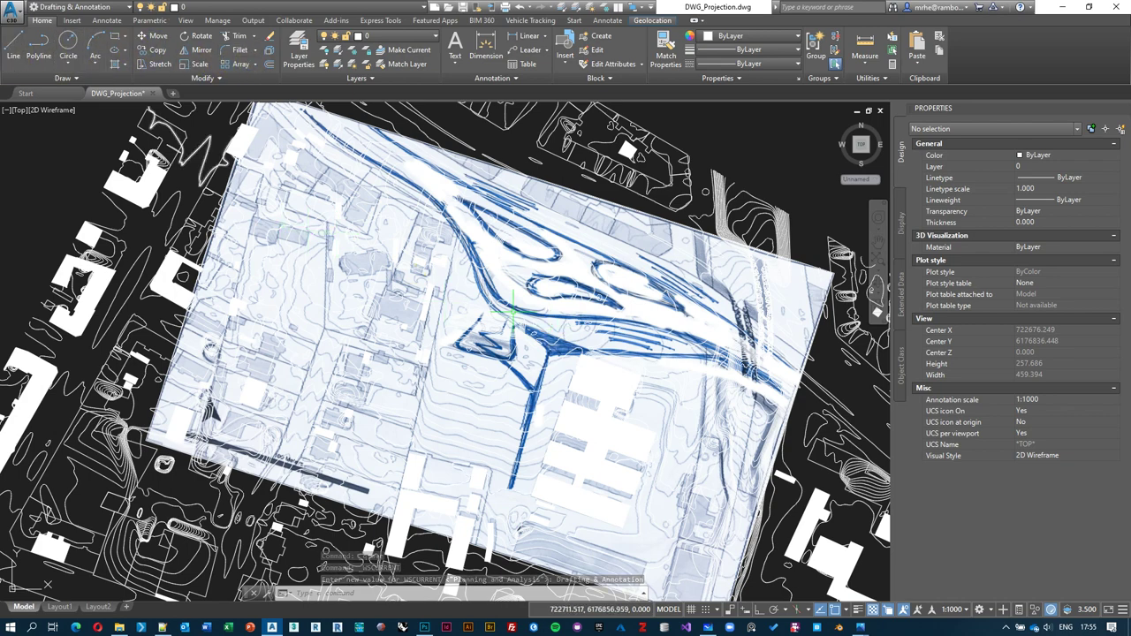
Step: Look through the list of layers available in the drawing
scroll(510, 324, up, 1)
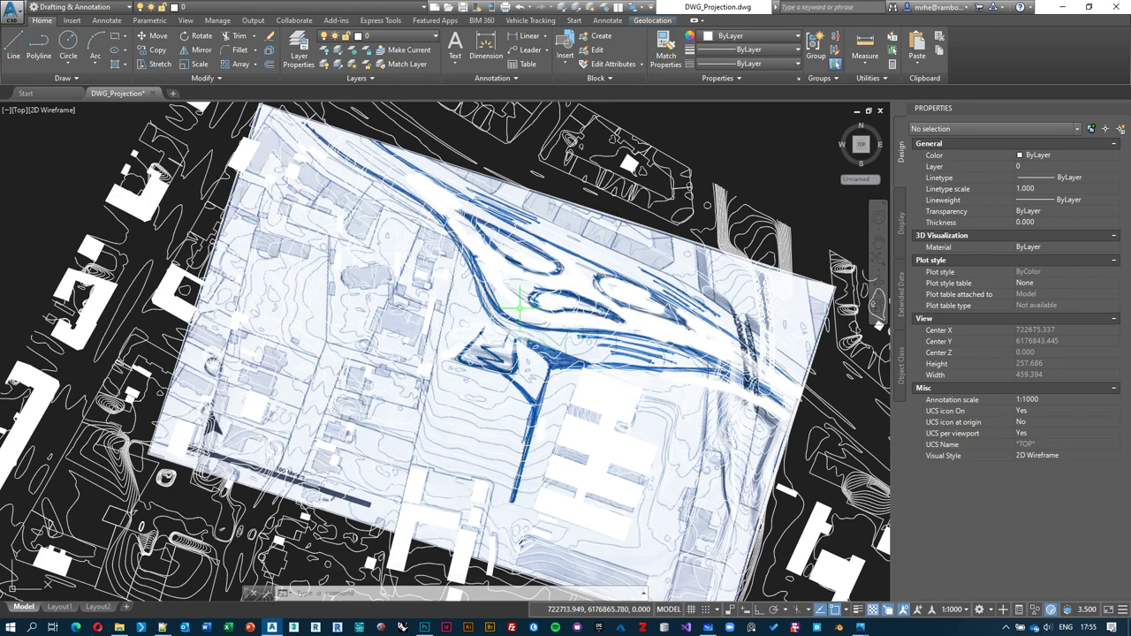
click(423, 7)
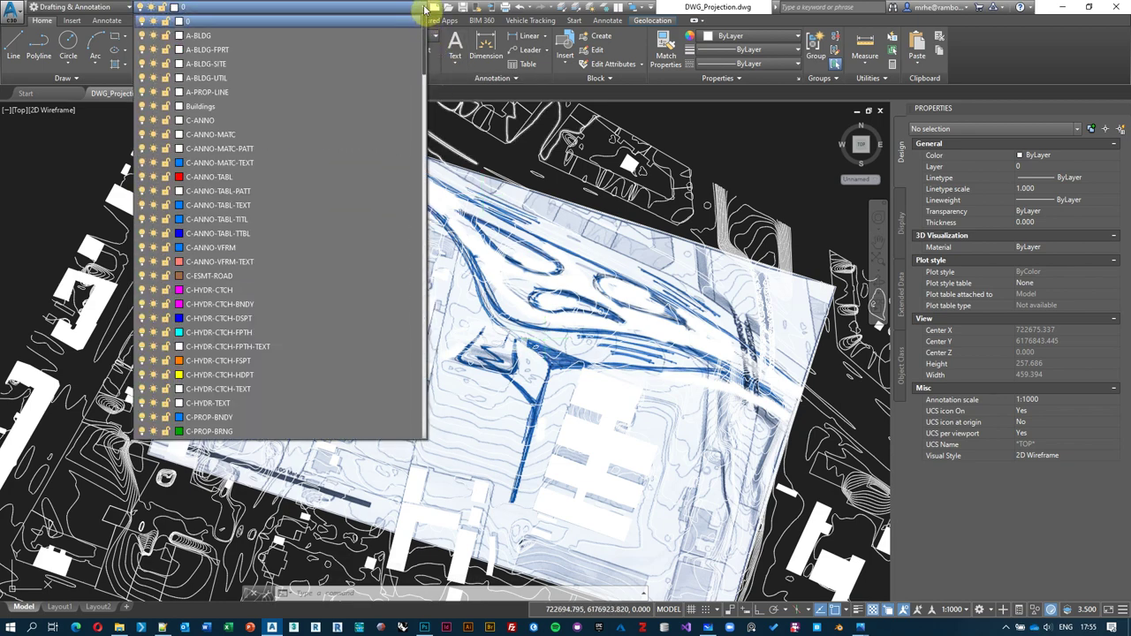
click(423, 8)
middle_drag(614, 257, 604, 262)
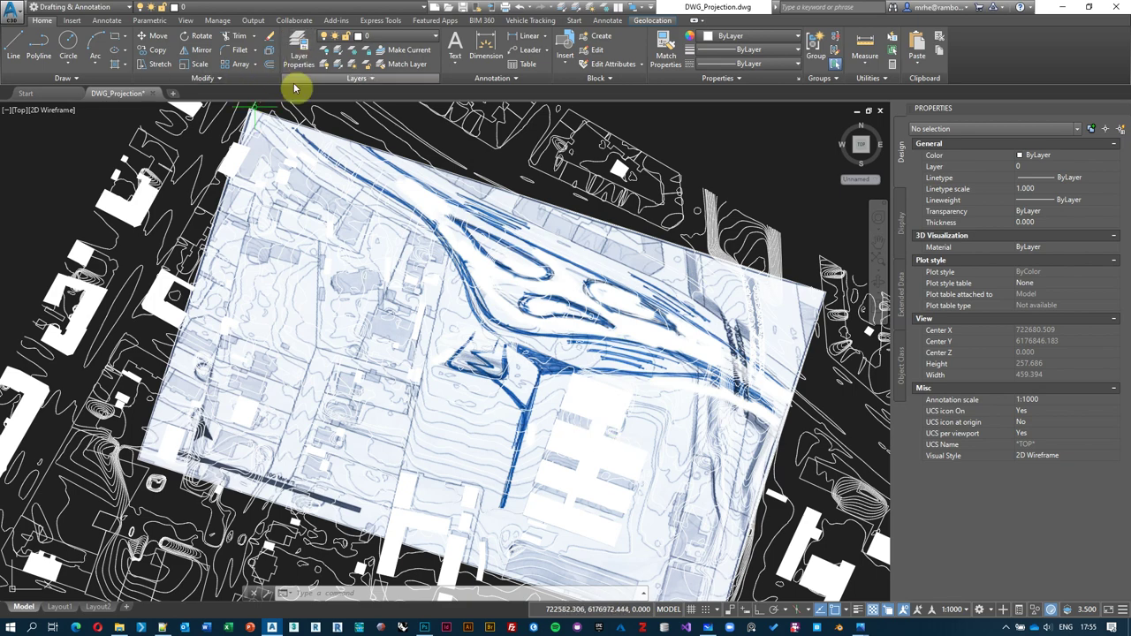
Step: Open the Layer Properties Manager and rename the Buildings layer as KU-Buildings
click(299, 47)
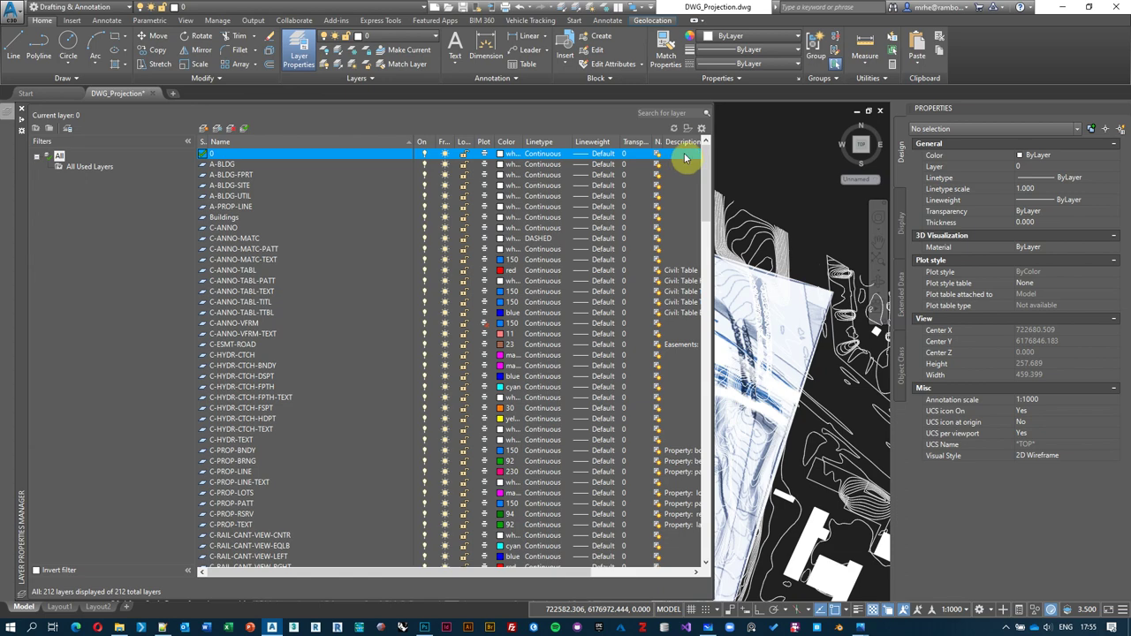
mouse_move(704, 145)
mouse_down()
mouse_move(712, 530)
mouse_move(717, 144)
mouse_up()
mouse_move(707, 163)
mouse_down()
mouse_move(689, 391)
mouse_move(716, 148)
mouse_up()
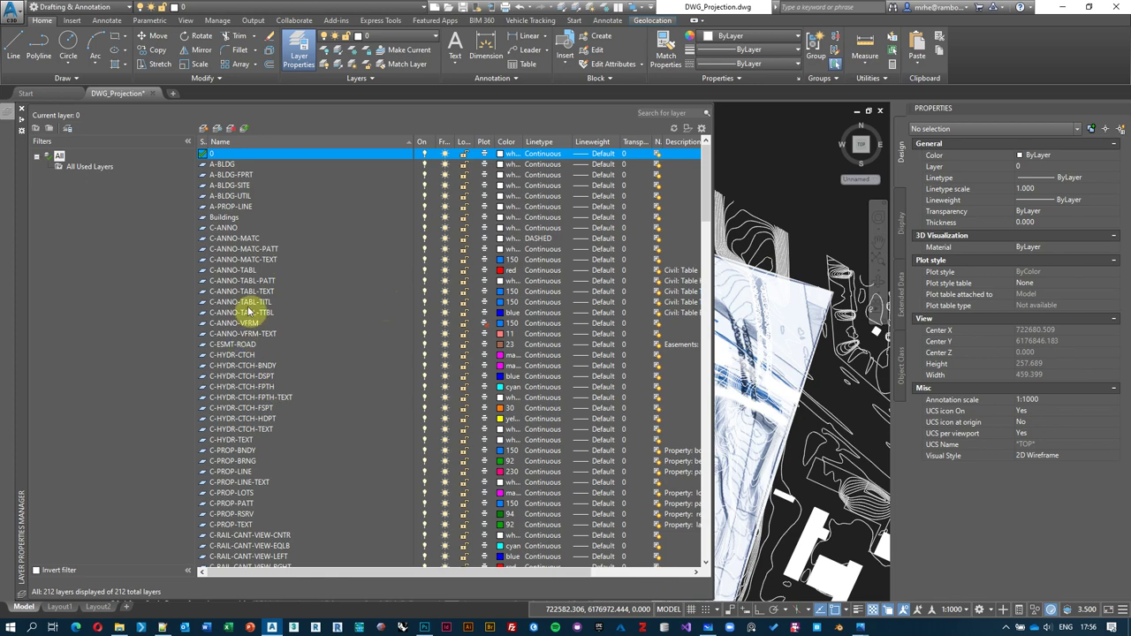
click(225, 218)
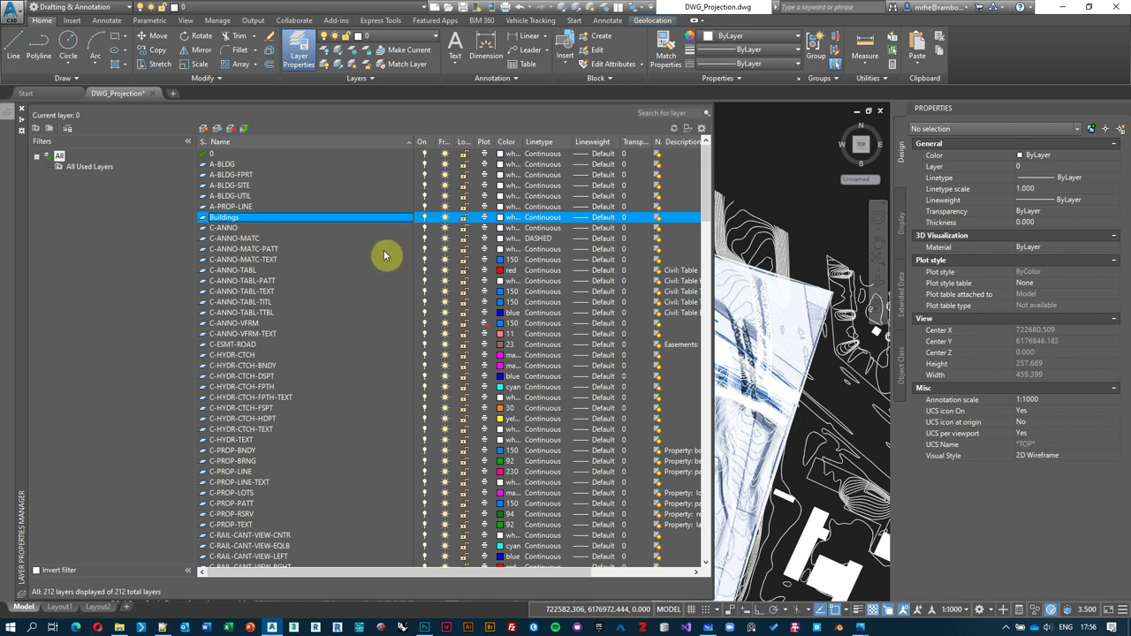
right_click(224, 219)
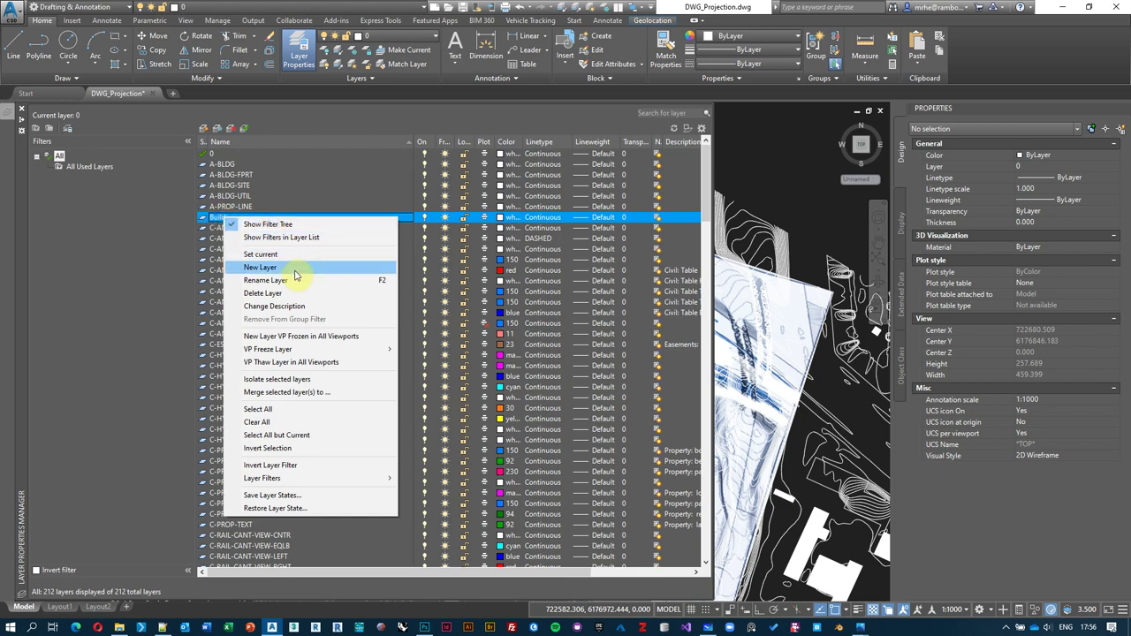
click(374, 283)
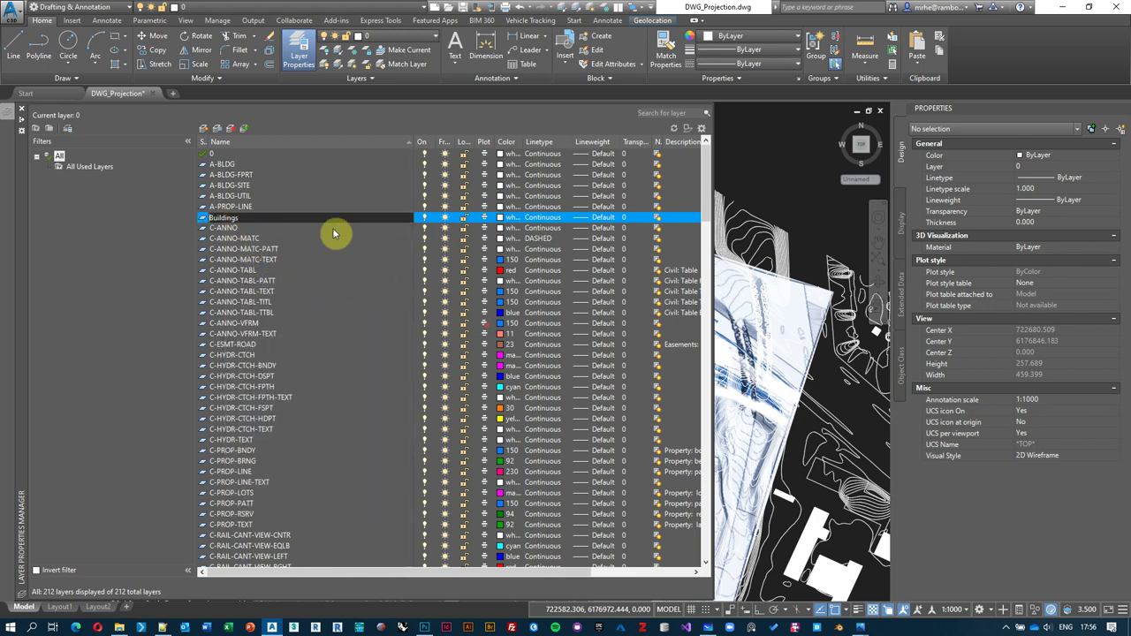
text(KU-)
key(Return)
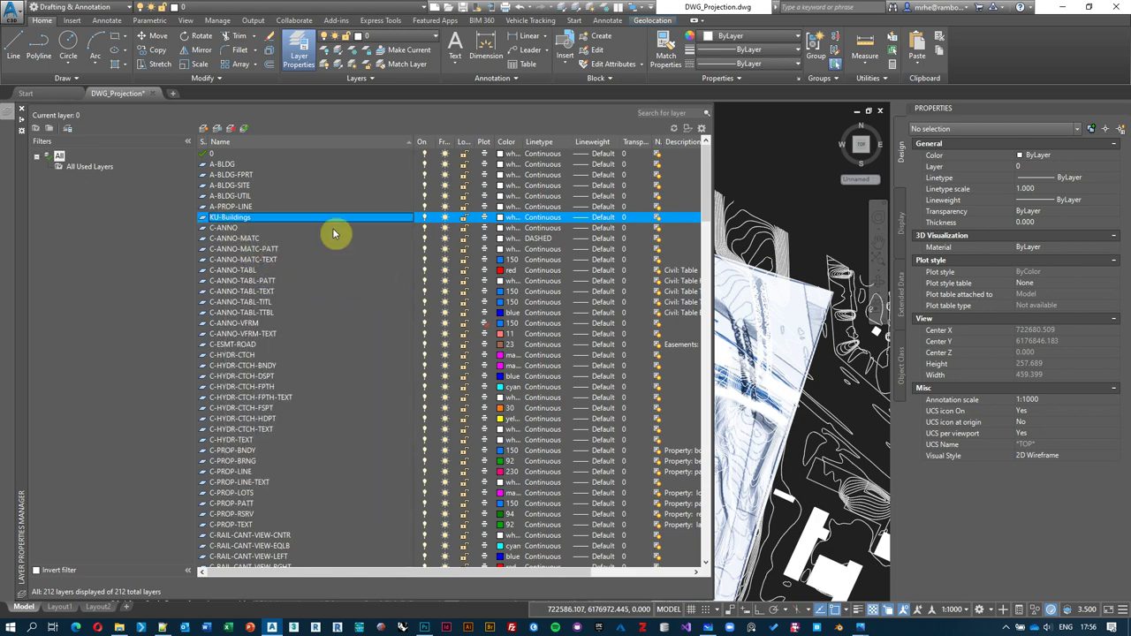
Step: Find the Contours_25cm layer and rename it as KU-Contours_25cm
scroll(257, 331, down, 8)
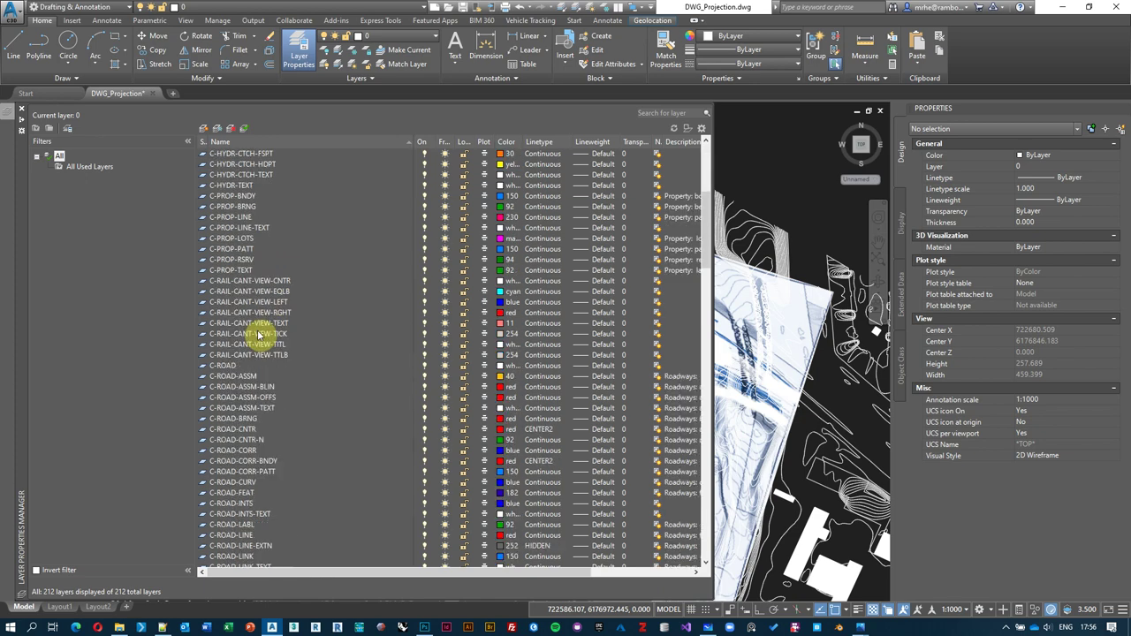
scroll(257, 334, down, 15)
click(257, 334)
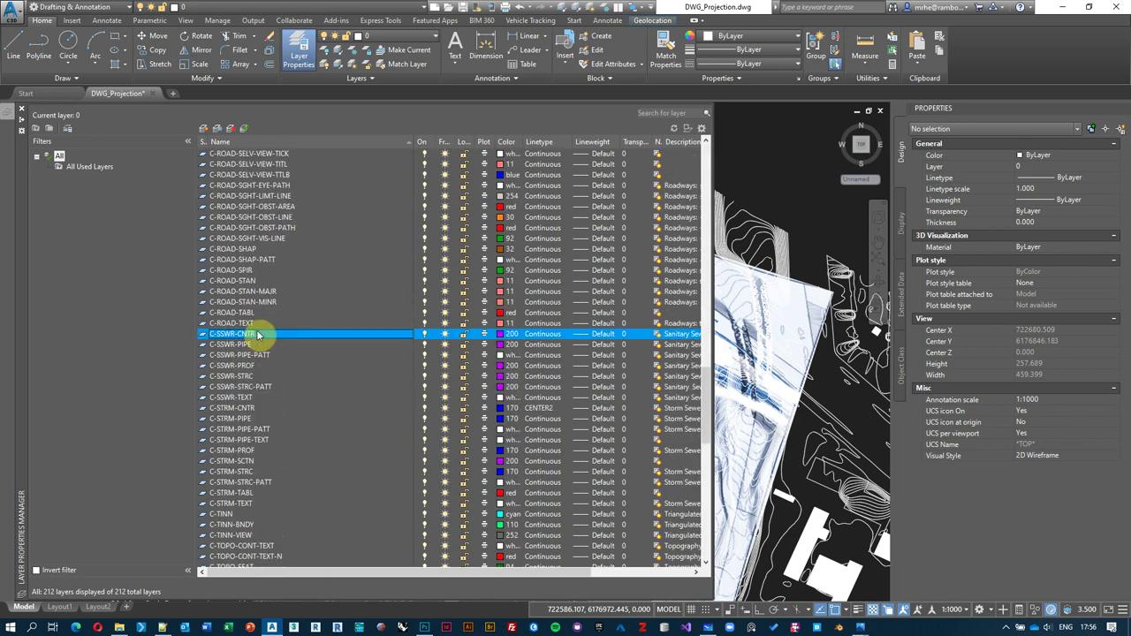
key(Down)
key(Down)
key(c)
key(o)
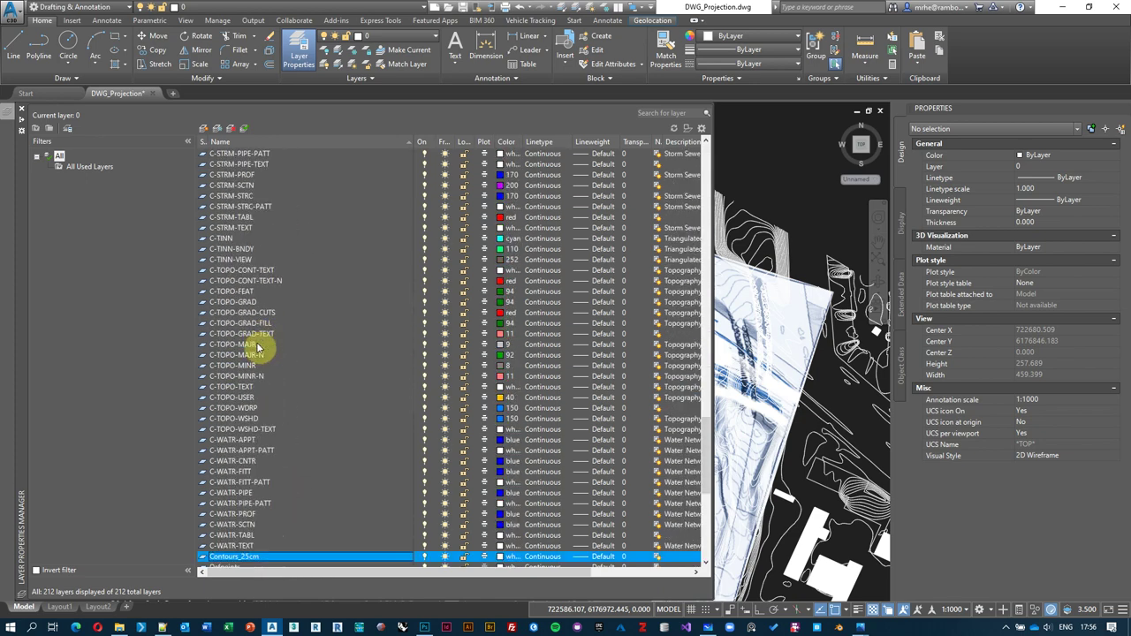
scroll(254, 416, down, 5)
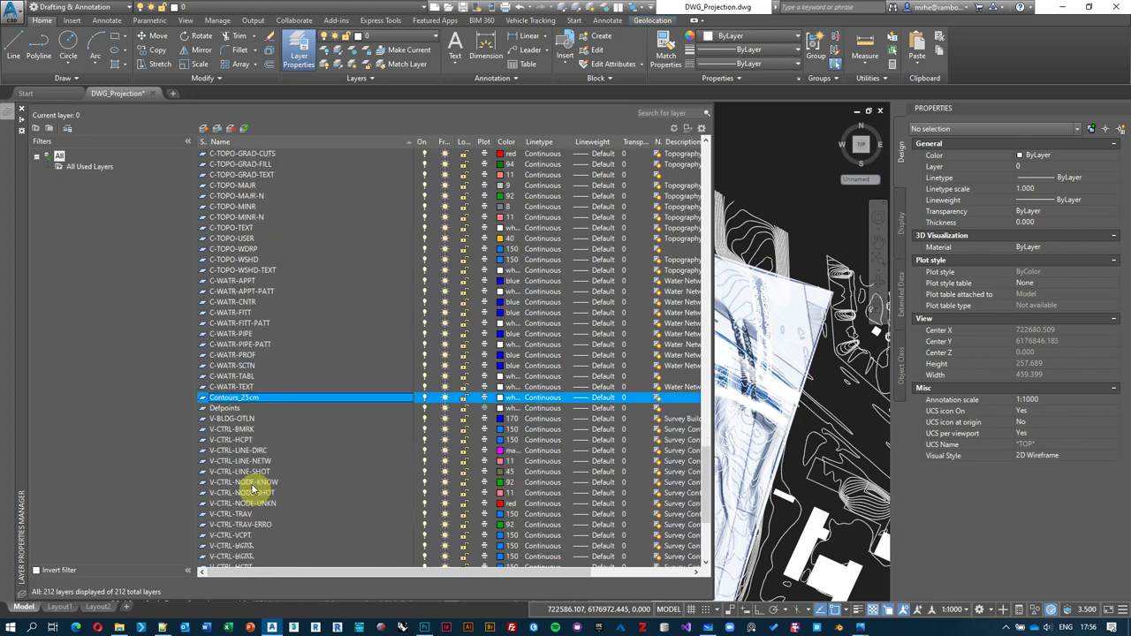
click(224, 398)
click(263, 397)
key(Home)
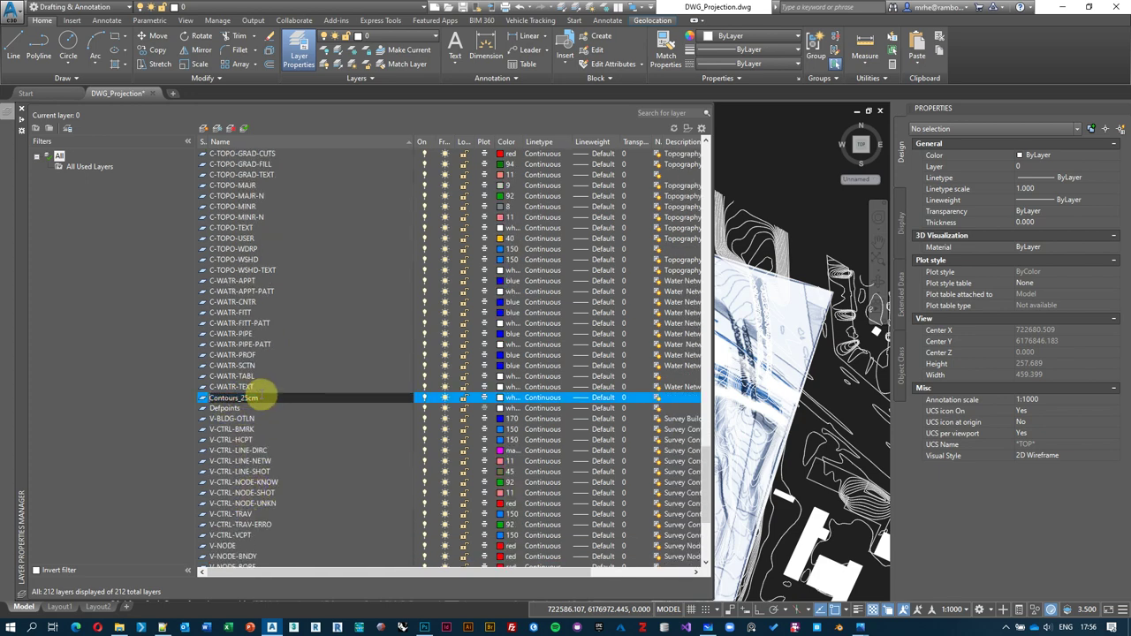
text(KU-)
key(Return)
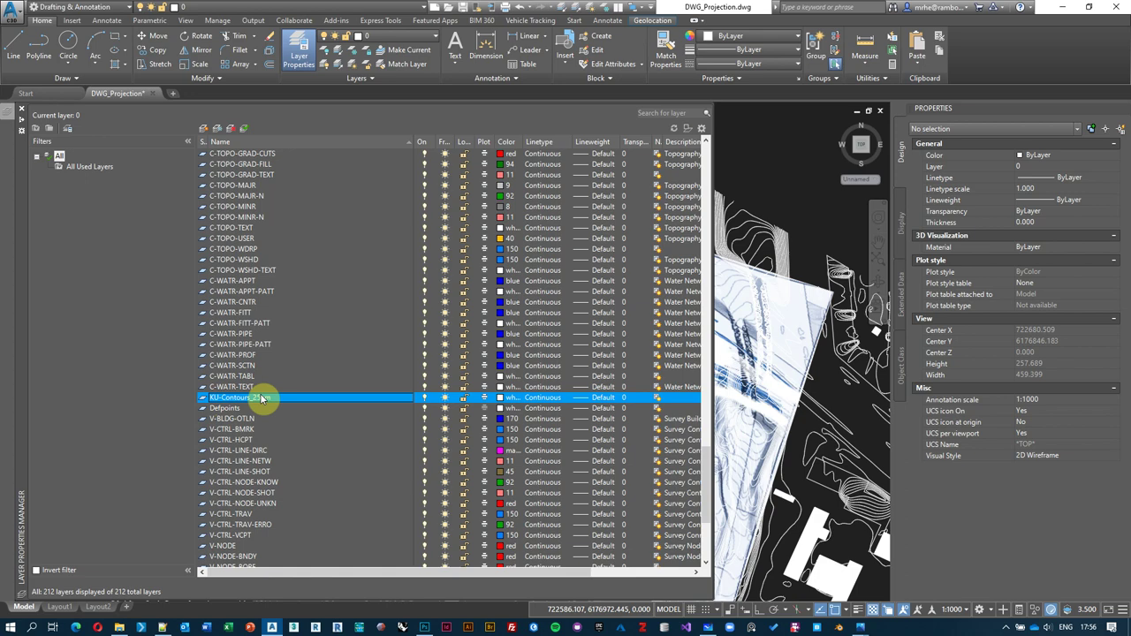
Step: Create a layer properties filter named KU that matches layer names beginning with KU-
scroll(339, 524, down, 6)
scroll(497, 503, up, 16)
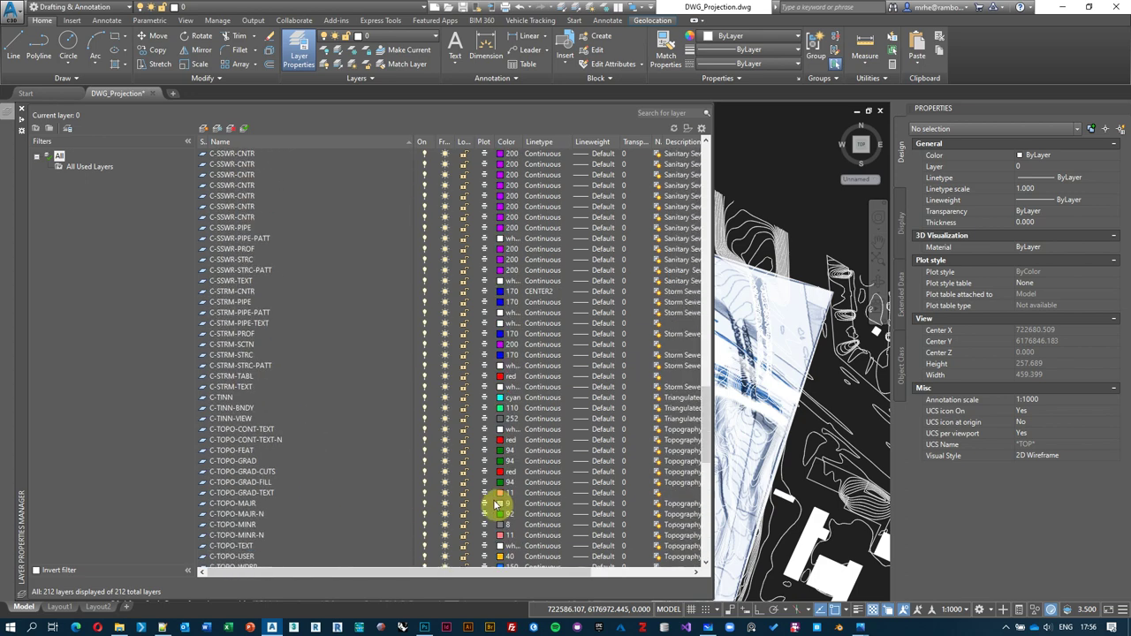
scroll(365, 479, up, 20)
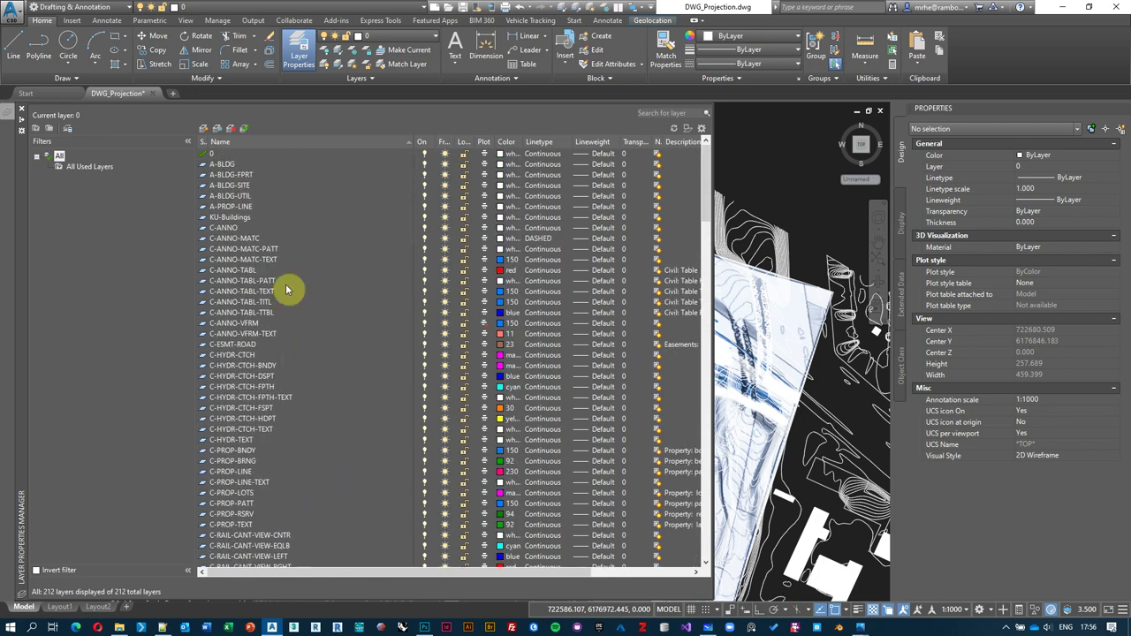
click(255, 195)
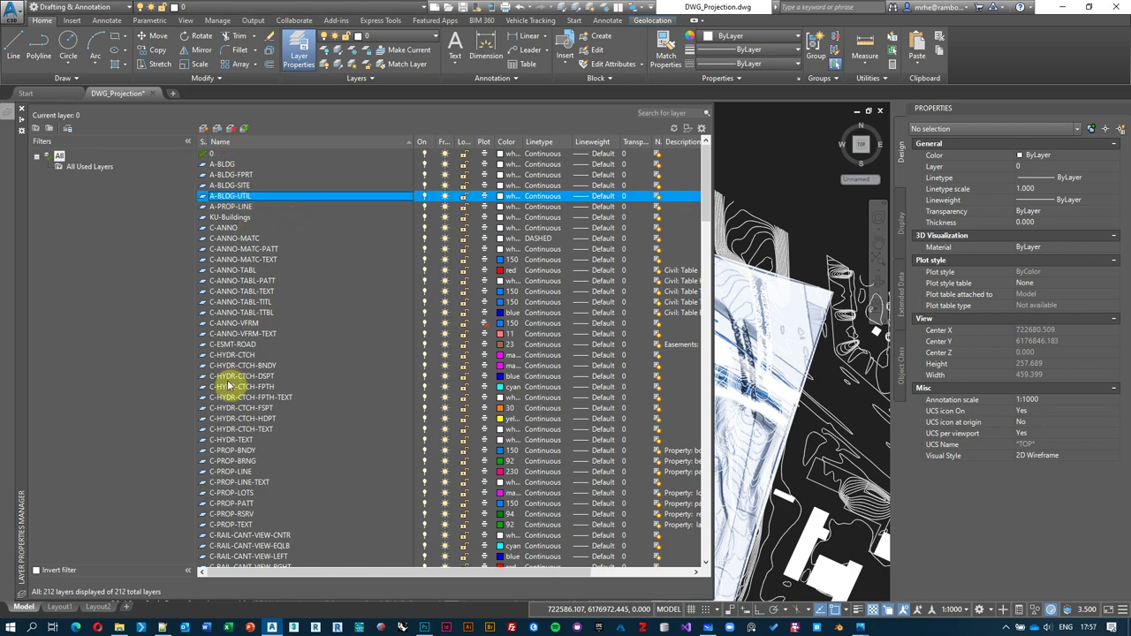
click(140, 235)
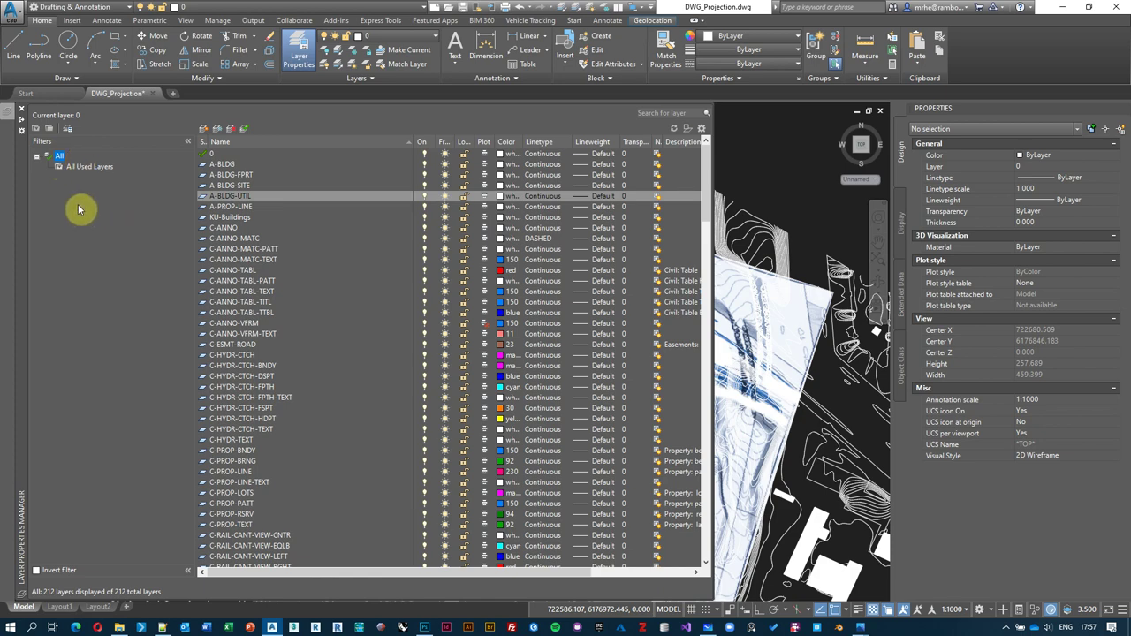
right_click(59, 157)
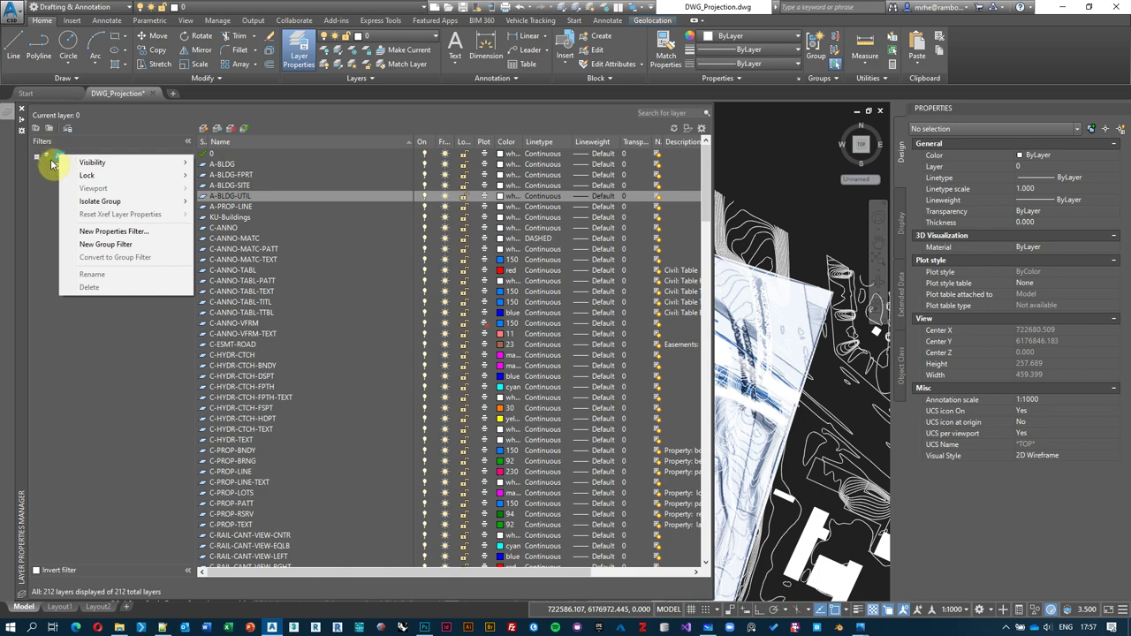
click(159, 233)
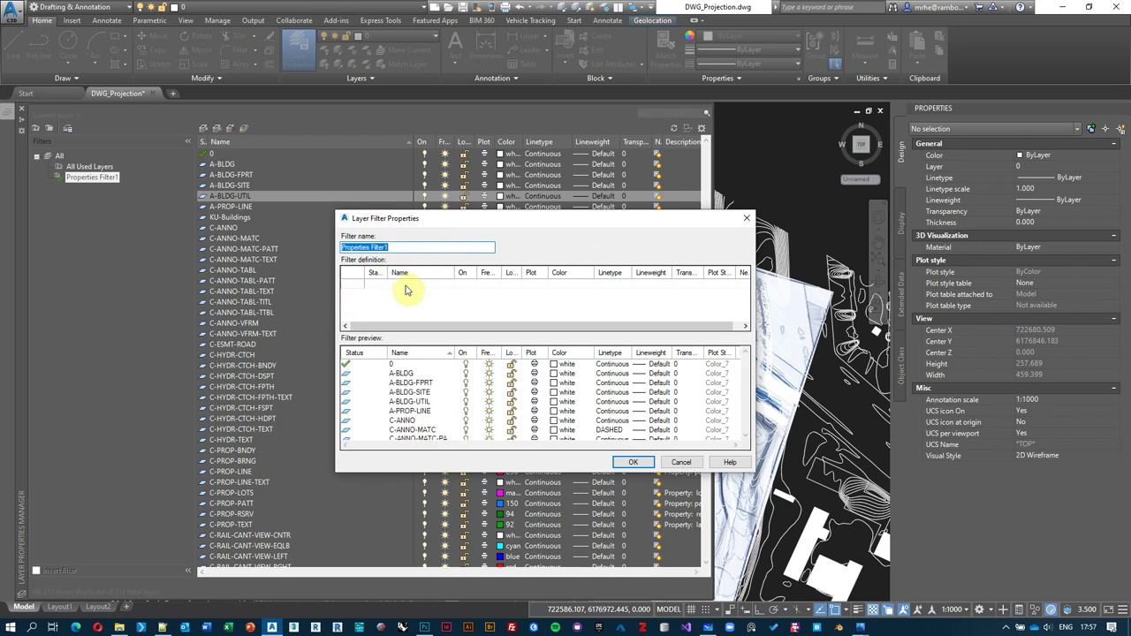
text(KU)
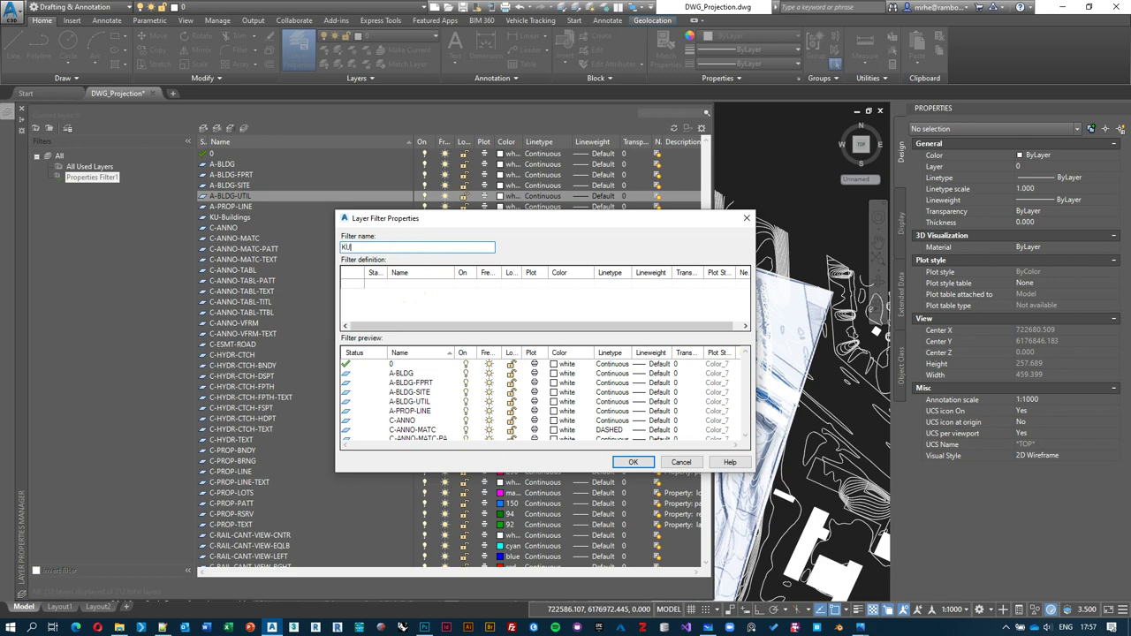
click(404, 285)
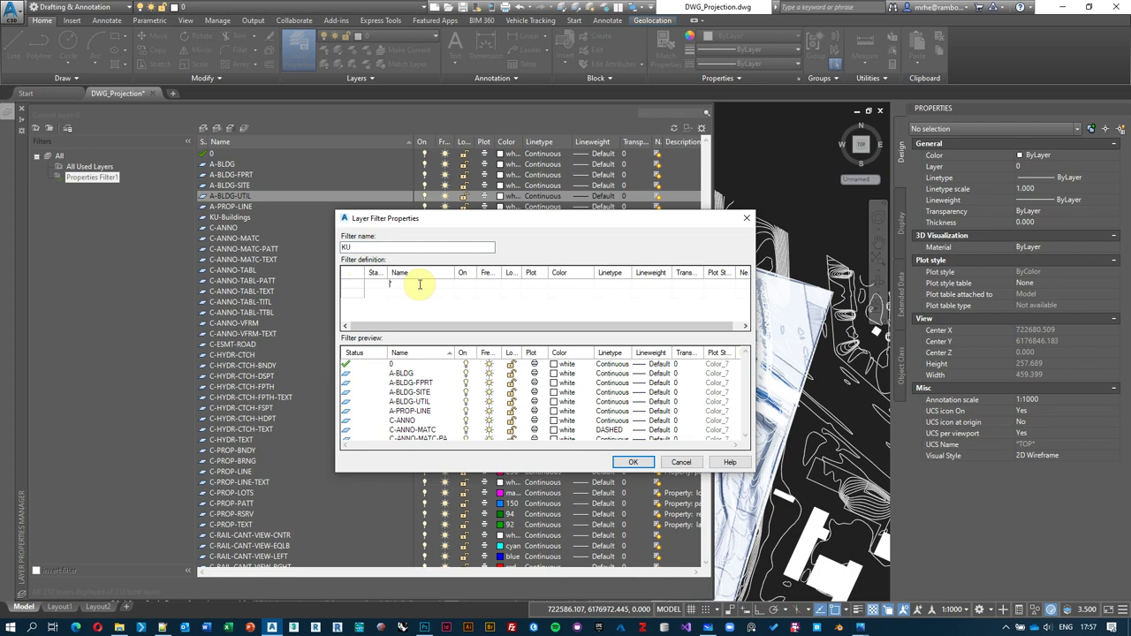
text(KU)
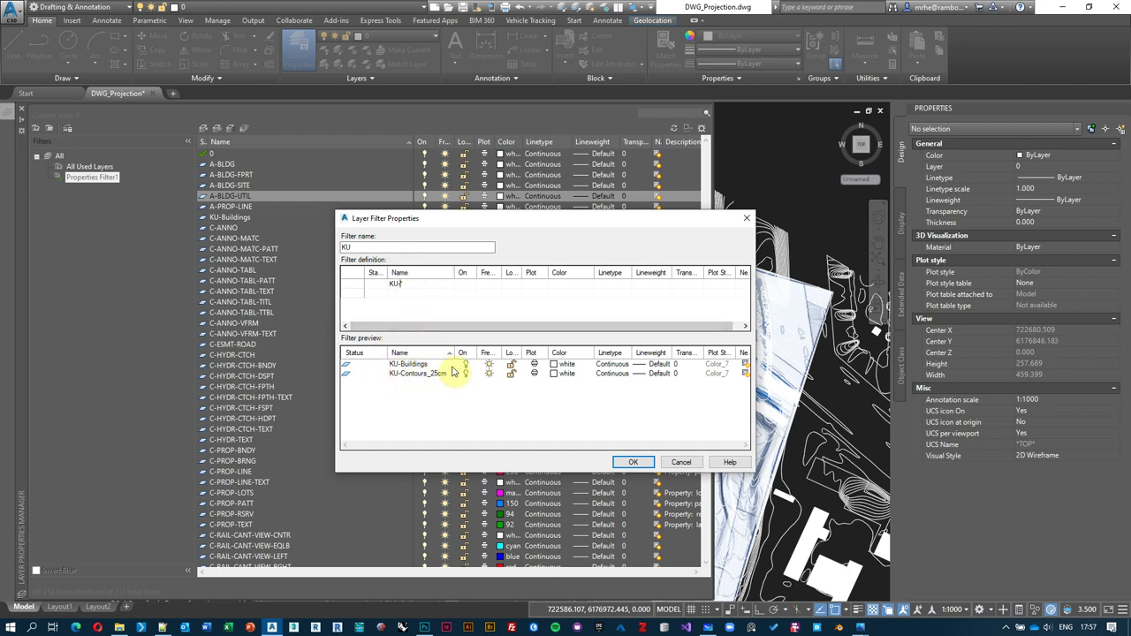
click(406, 284)
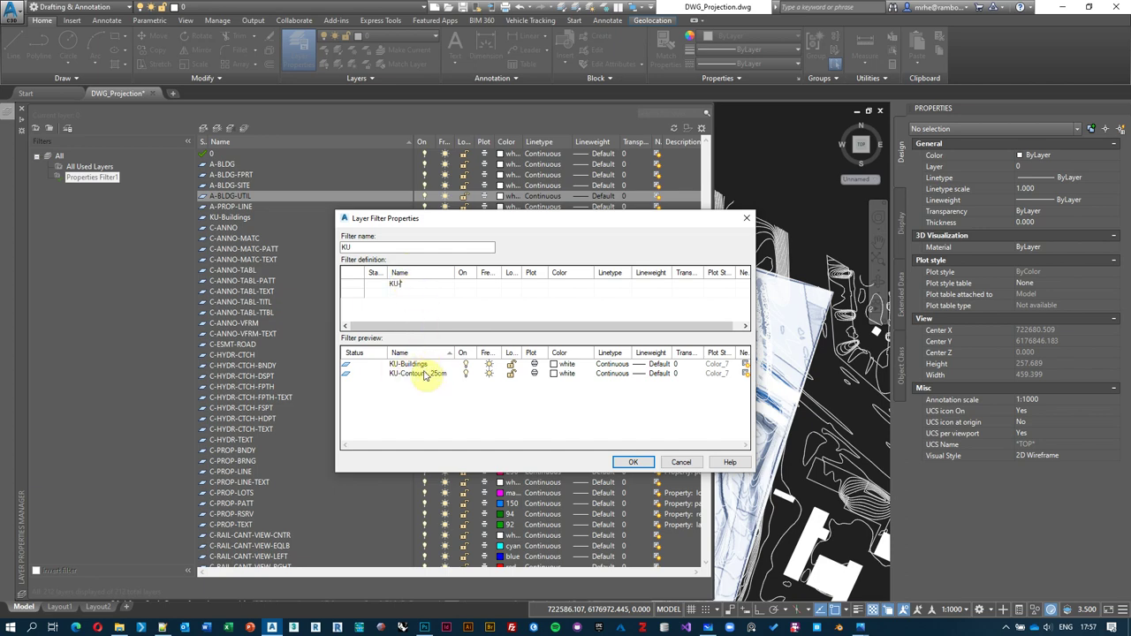
click(632, 463)
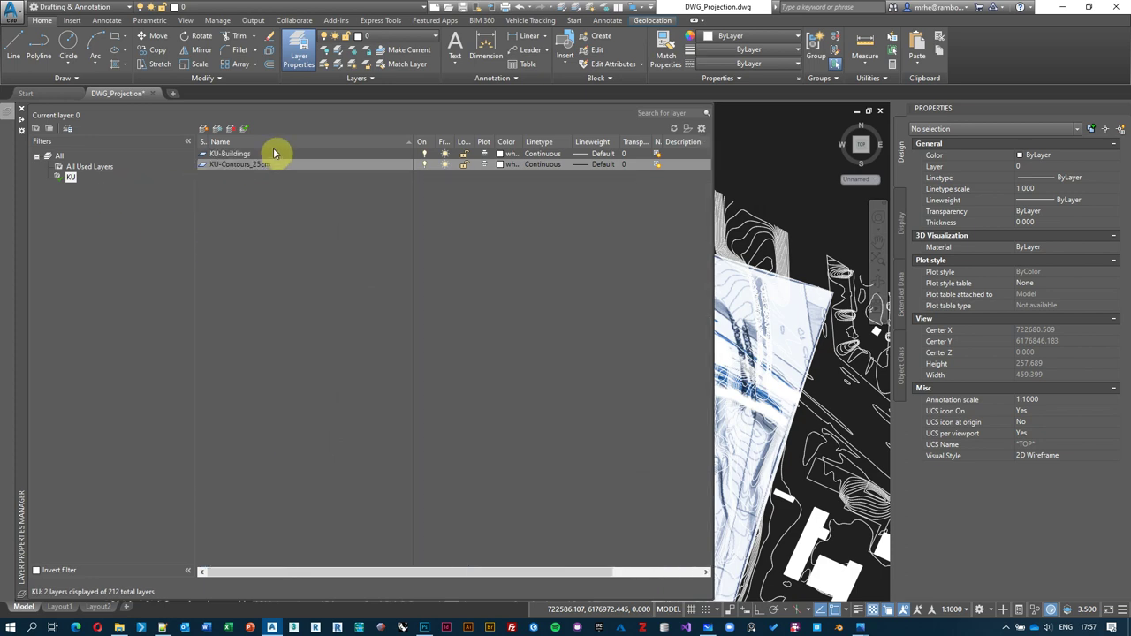
Step: Compare the All Used Layers and KU filters, then check the current-layer list with the KU filter active
click(108, 169)
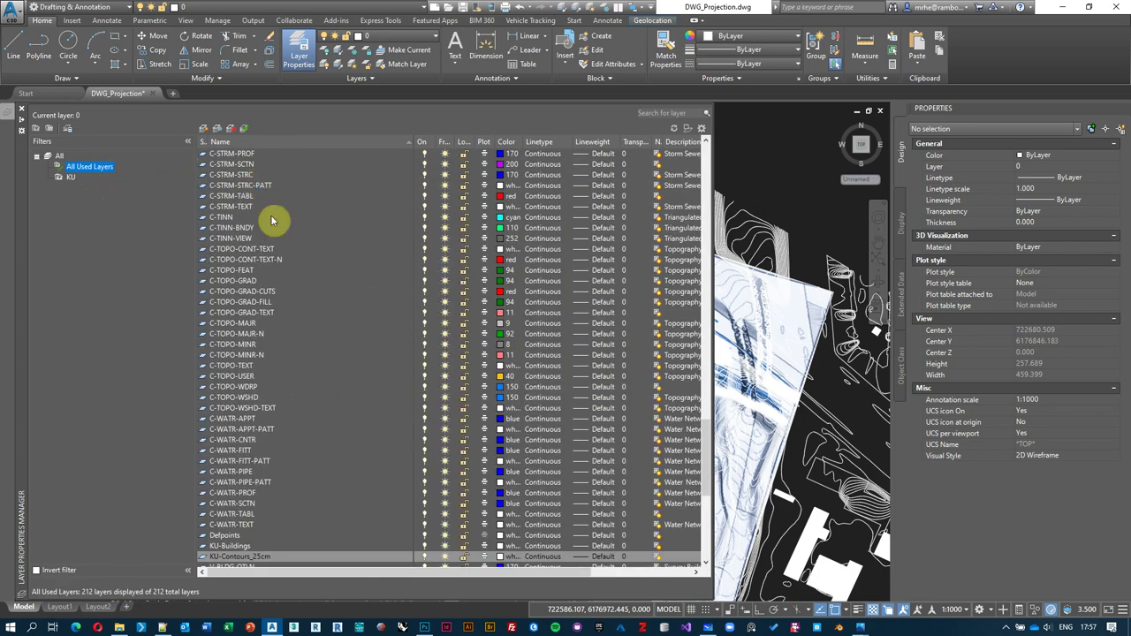
click(71, 176)
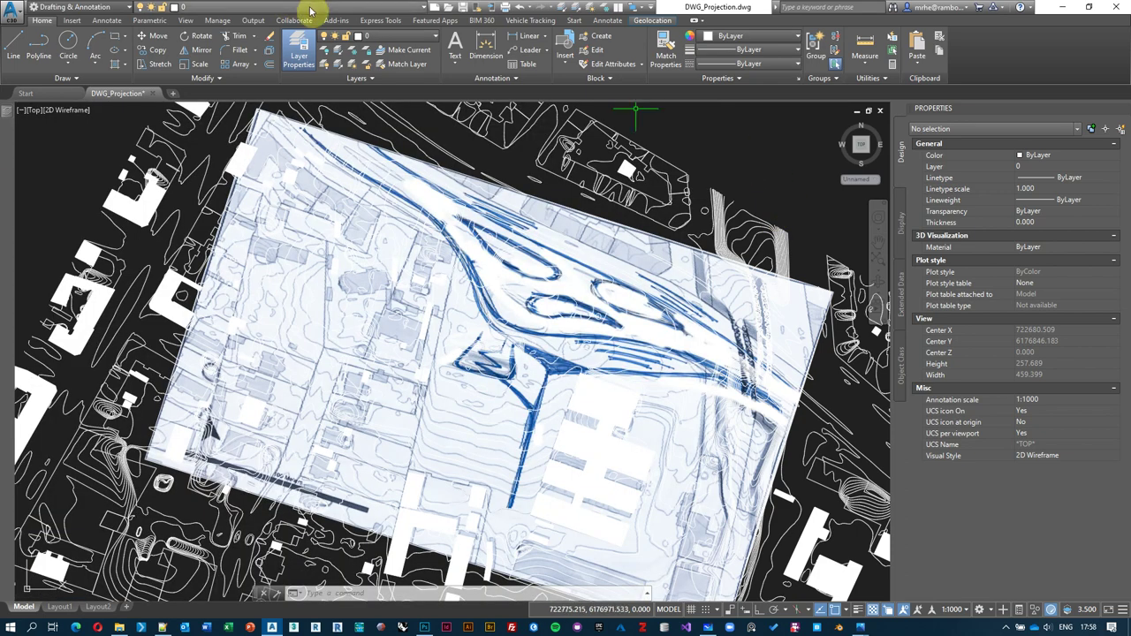
click(307, 7)
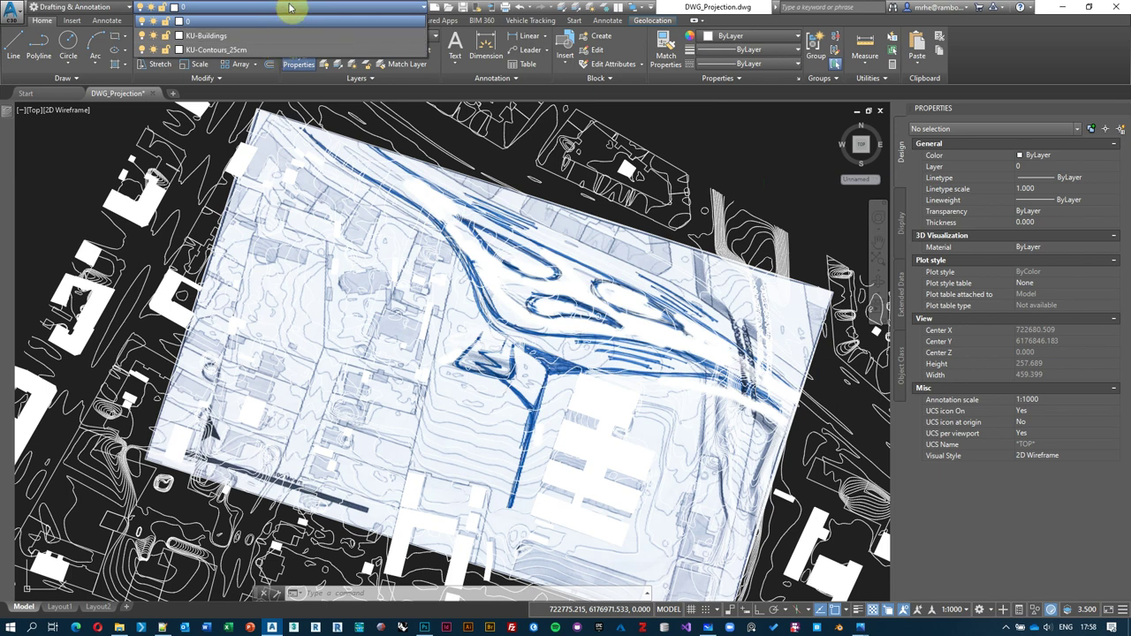
click(716, 150)
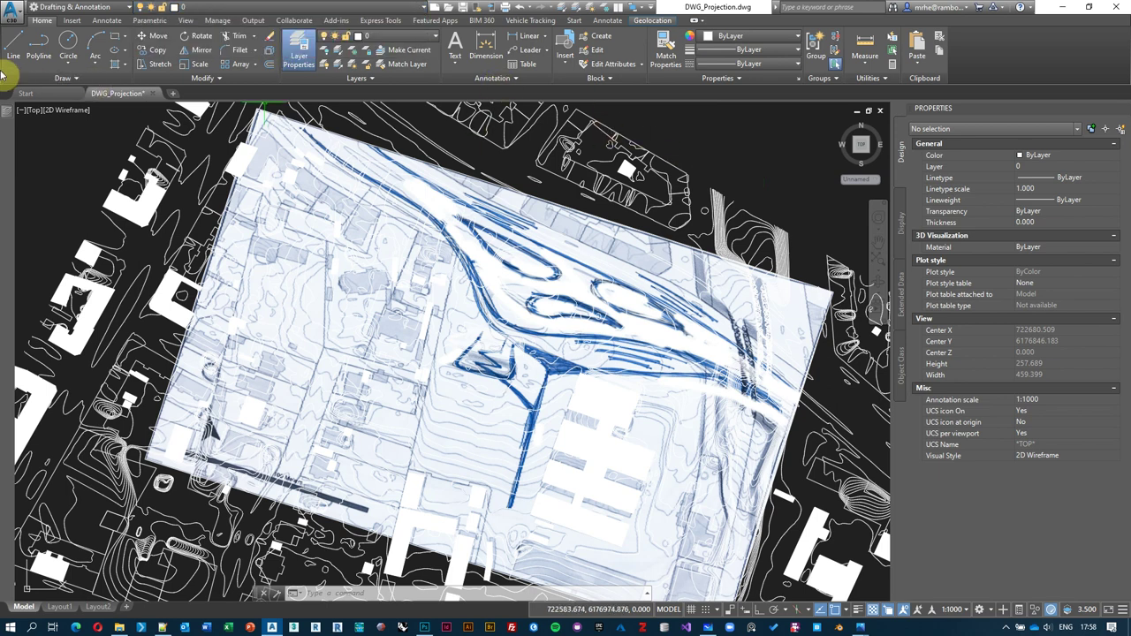
Step: Create a new layer in the Layer Properties Manager with the KU filter active and dismiss the filter notice
mouse_move(7, 115)
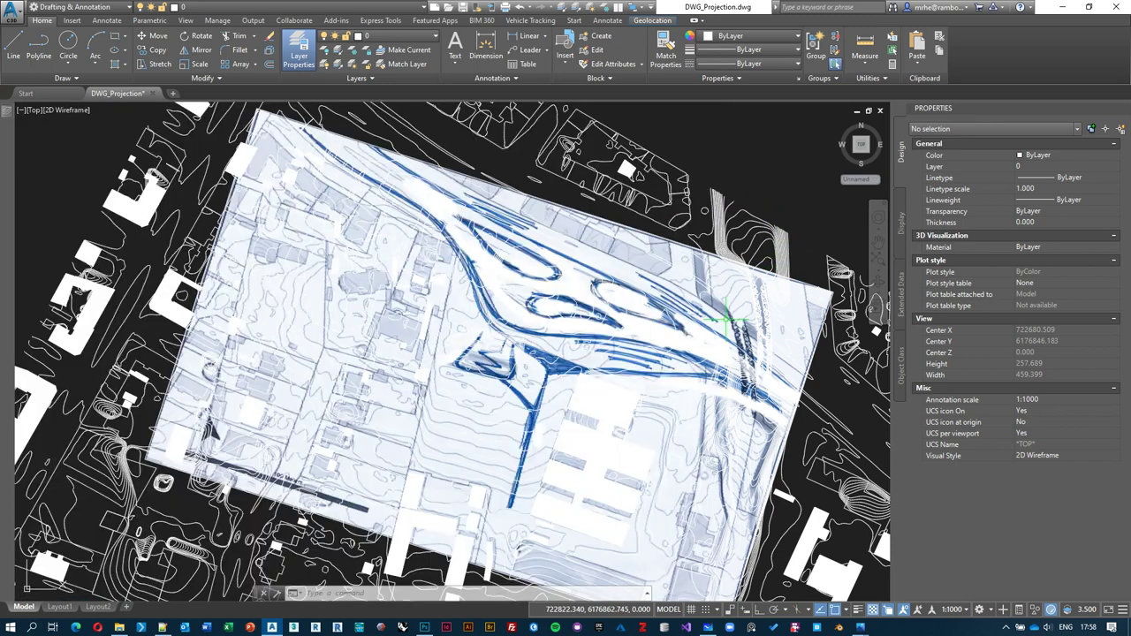
middle_drag(619, 318, 623, 306)
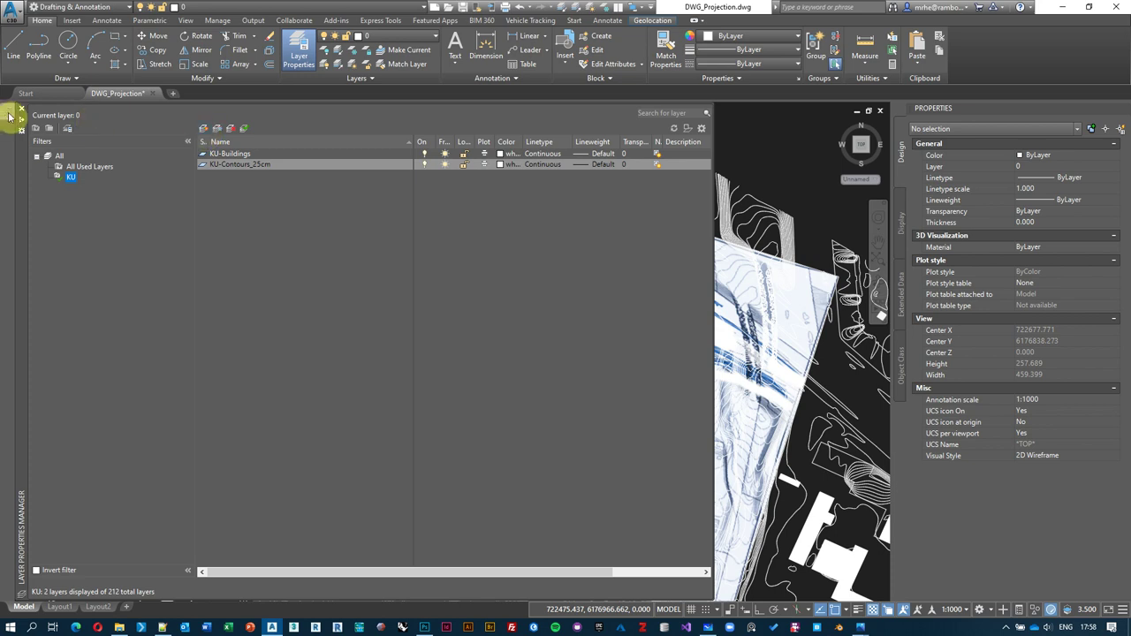
click(204, 130)
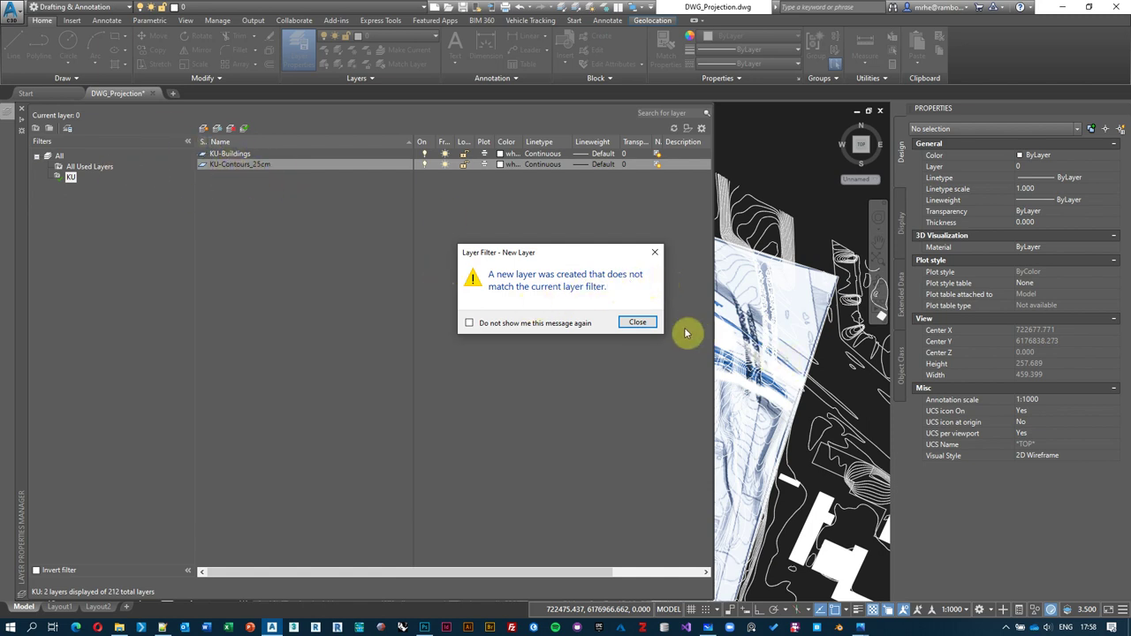
click(637, 321)
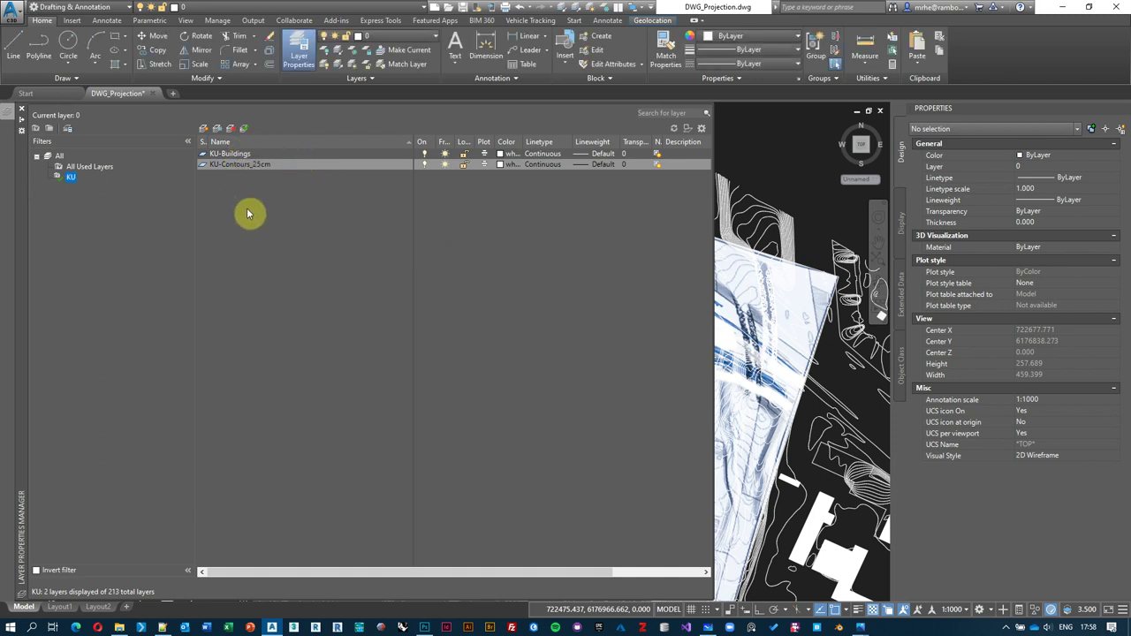
Step: Find the new Layer1 among All Used Layers and rename it as KU-Sketch lines
click(95, 170)
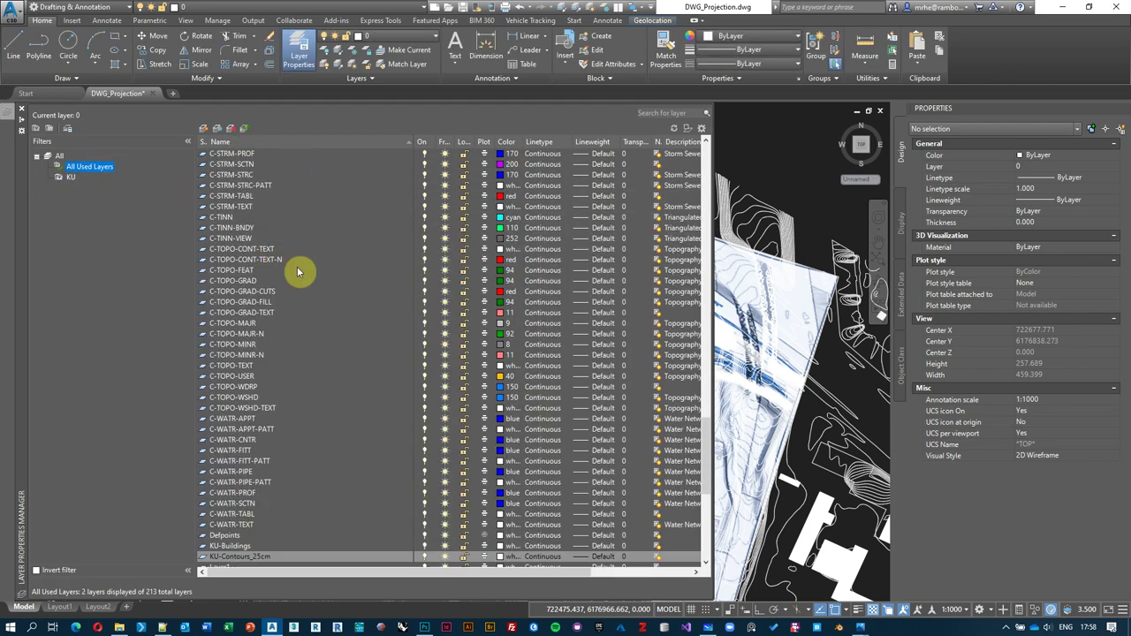
click(254, 313)
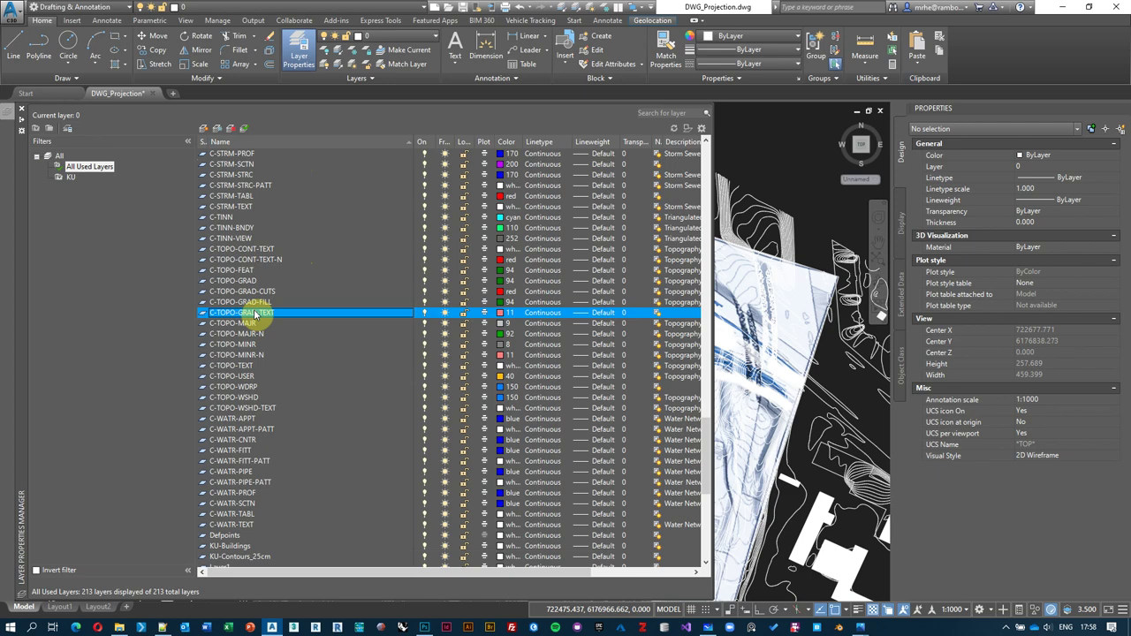
key(alt+n)
key(Return)
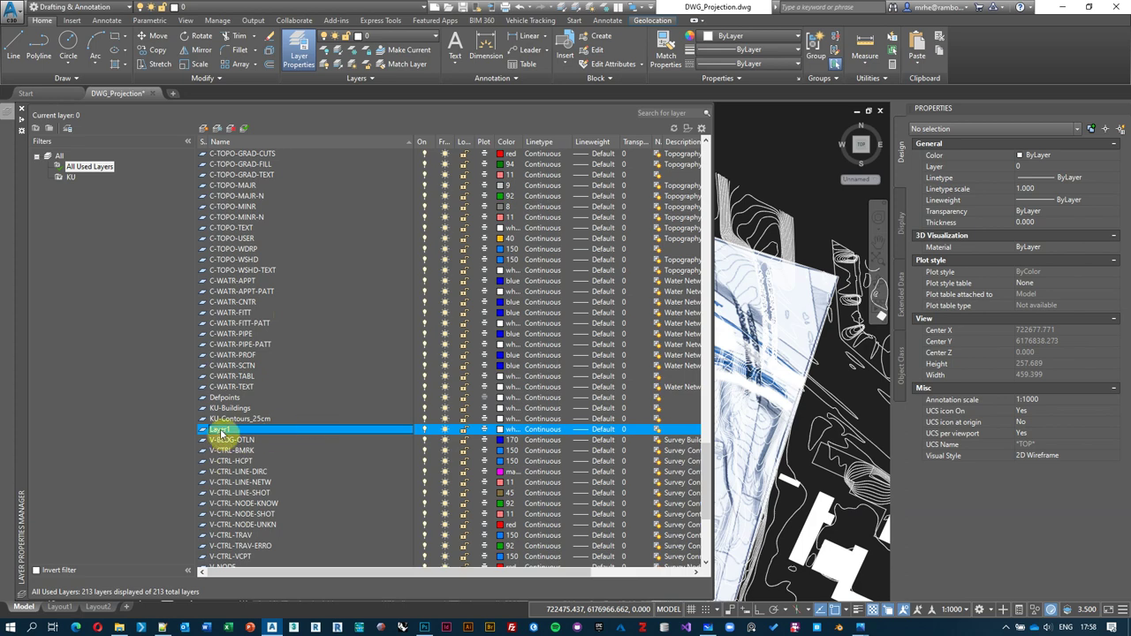
click(221, 432)
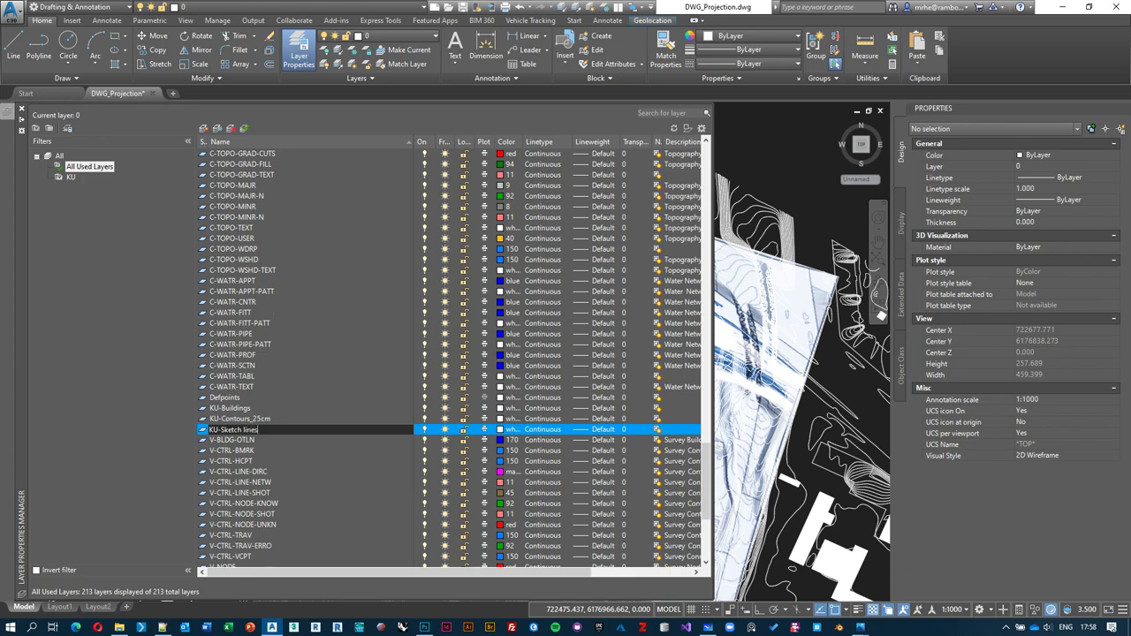
key(Return)
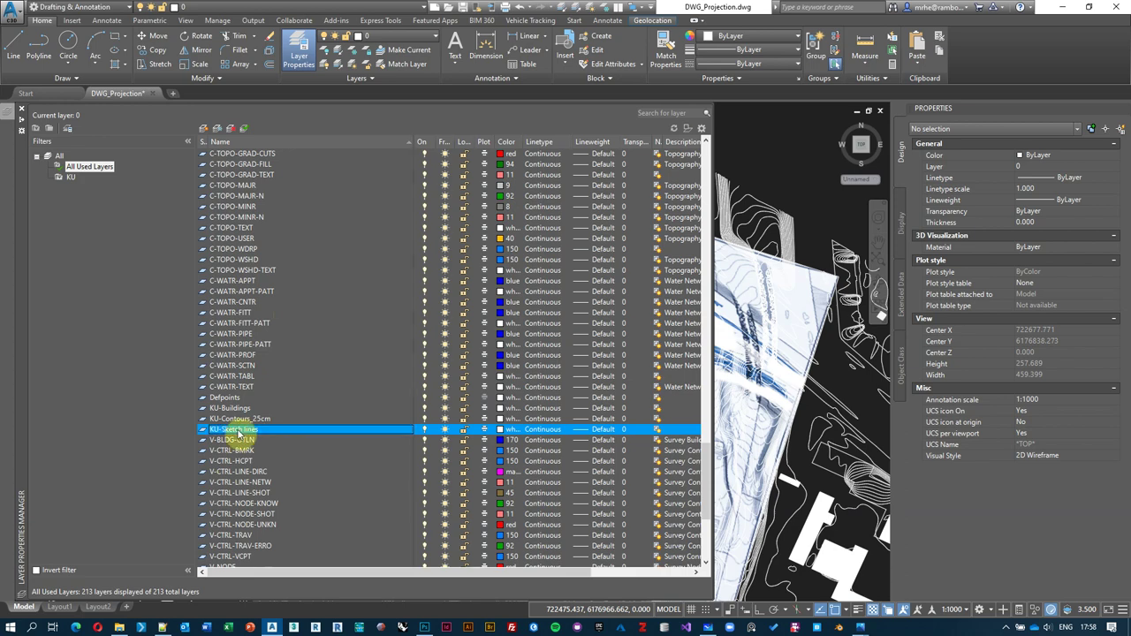
Step: Show only the KU-filtered layers and set the colour of KU-Sketch lines to magenta
click(74, 179)
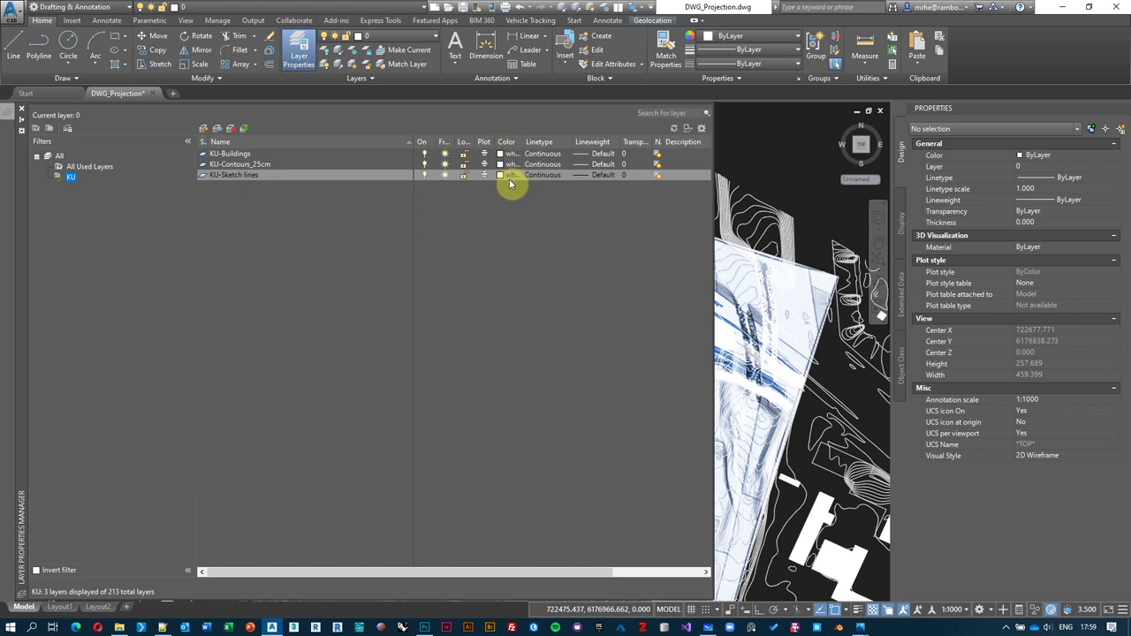
click(504, 178)
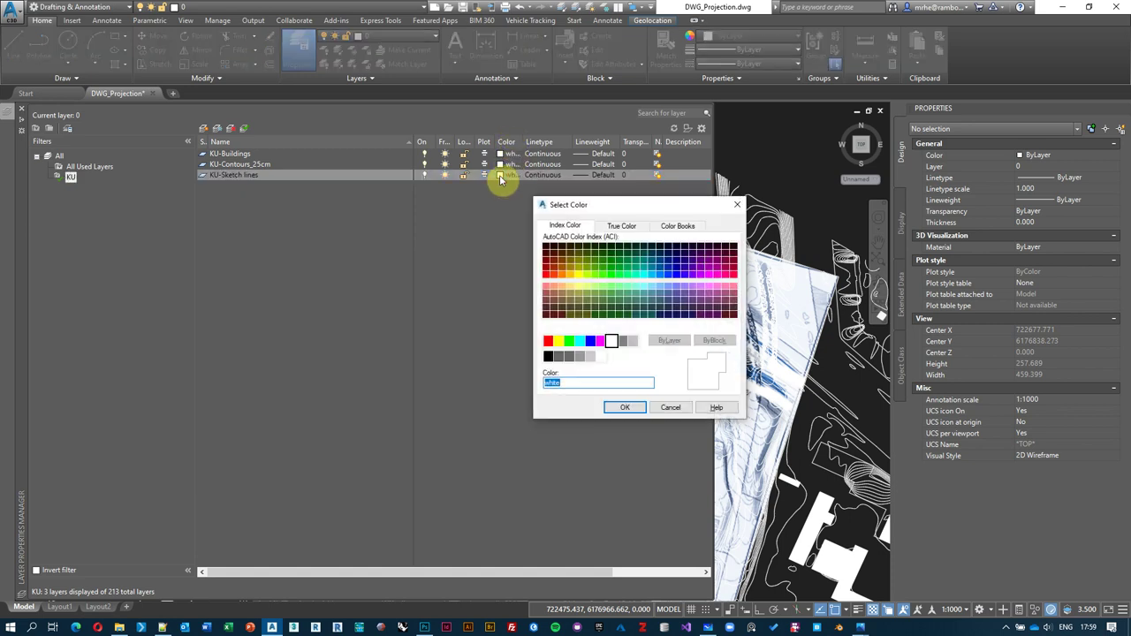
click(601, 340)
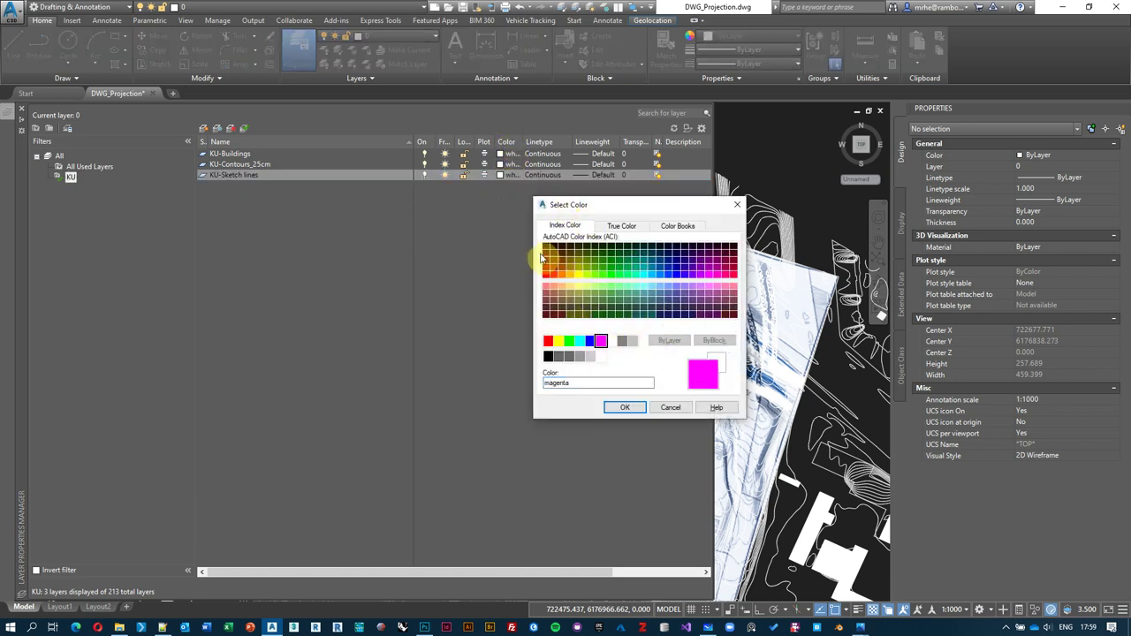
click(624, 407)
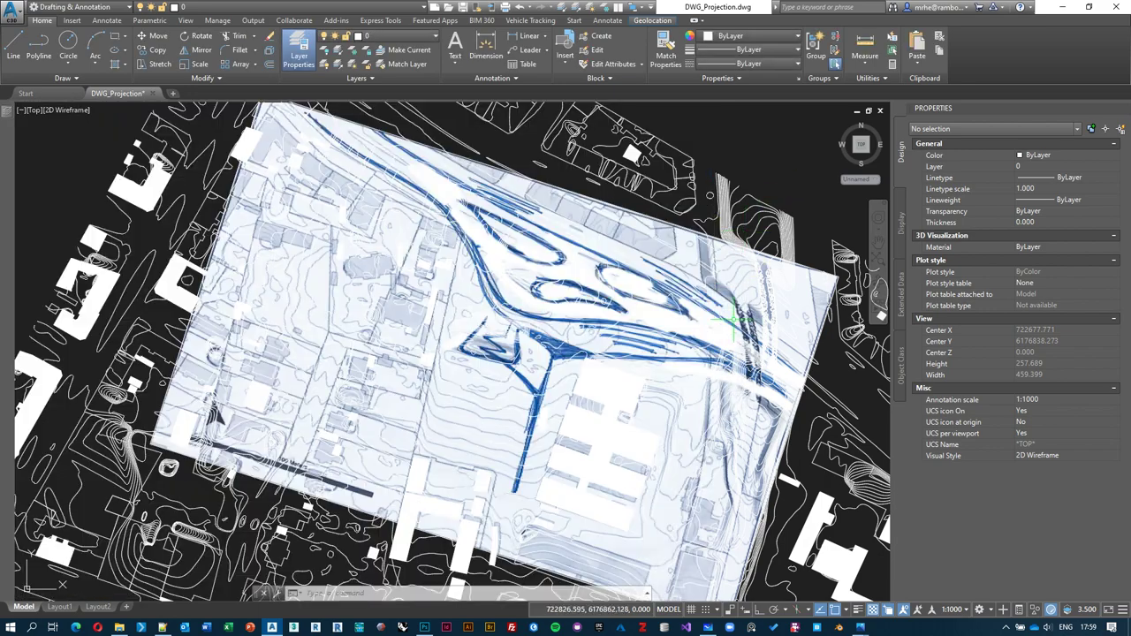
Step: Freeze the KU-Contours_25cm layer by picking one of its contour lines in the drawing
click(600, 371)
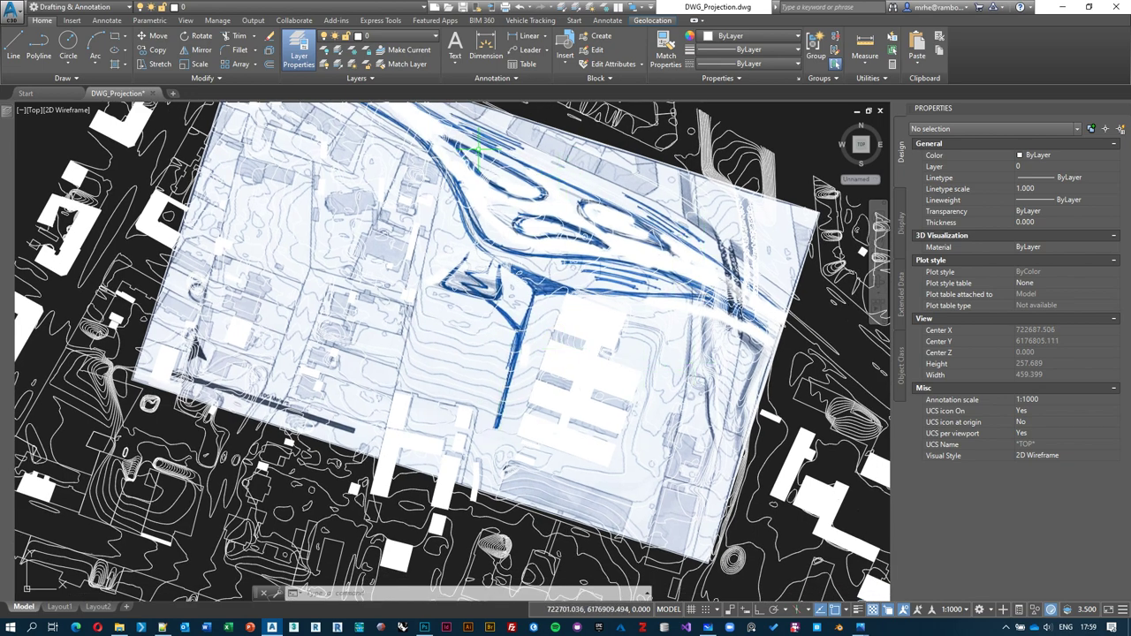
scroll(530, 248, up, 4)
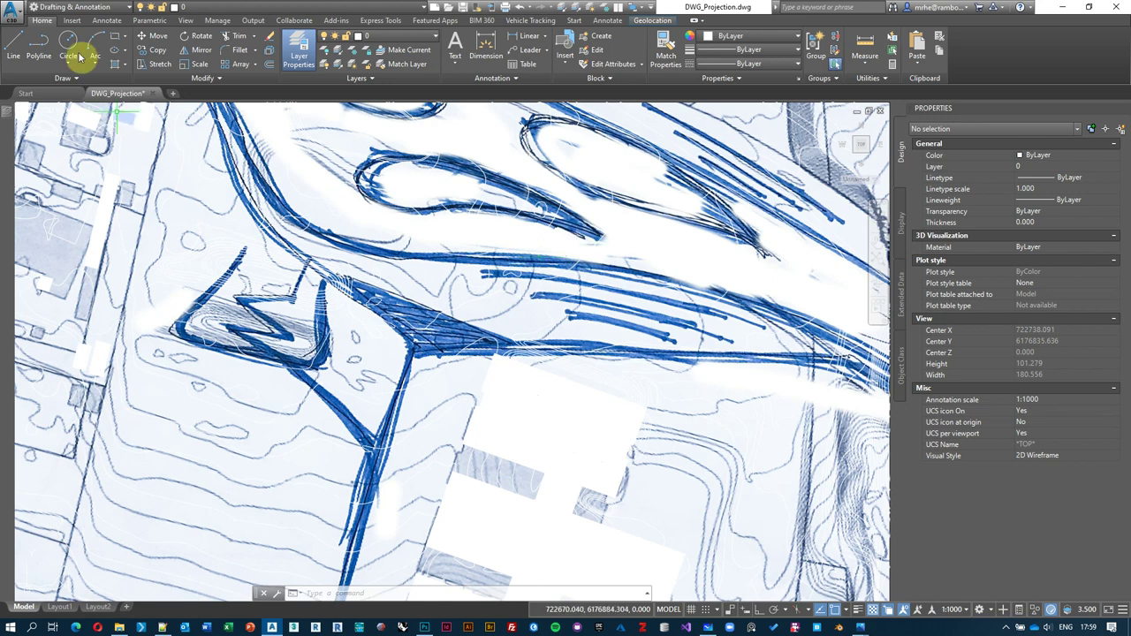
mouse_move(6, 116)
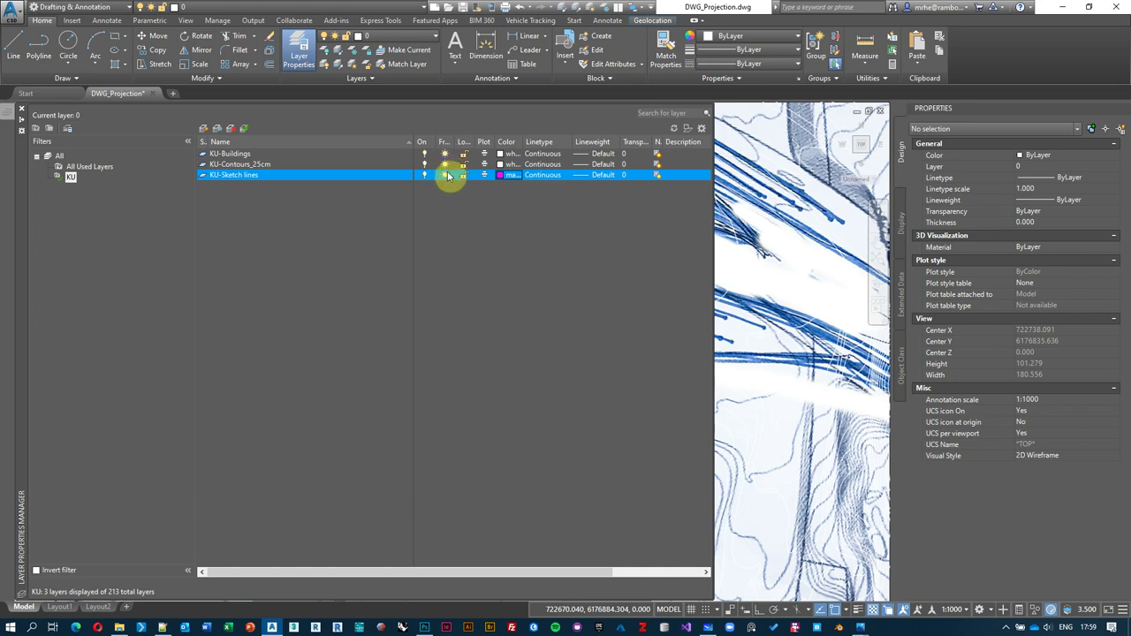
click(445, 165)
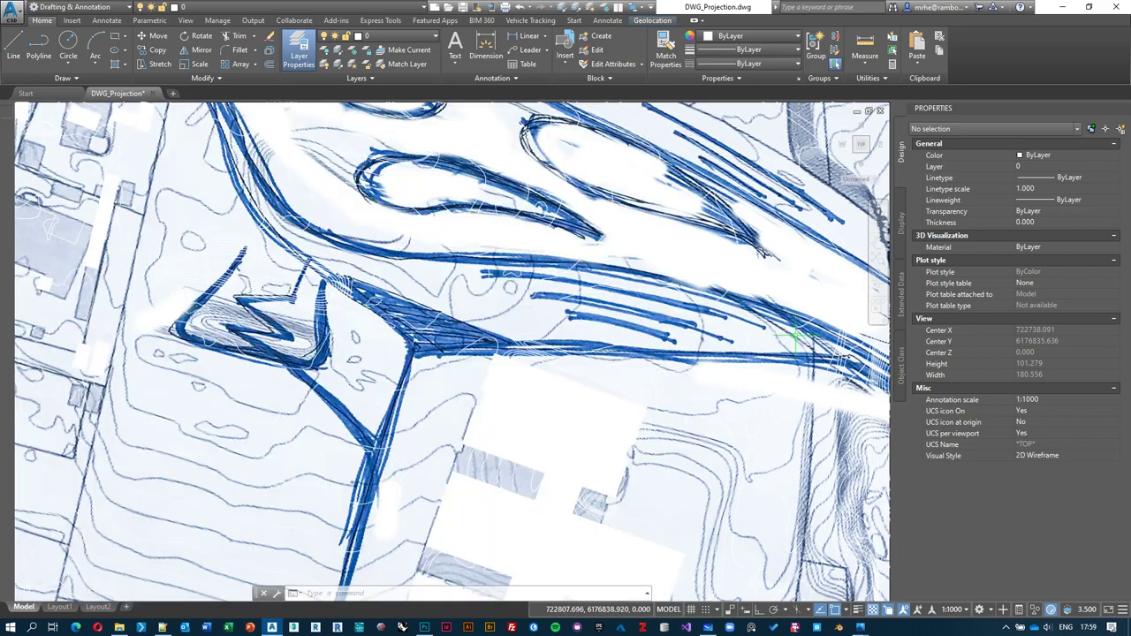
scroll(594, 296, down, 2)
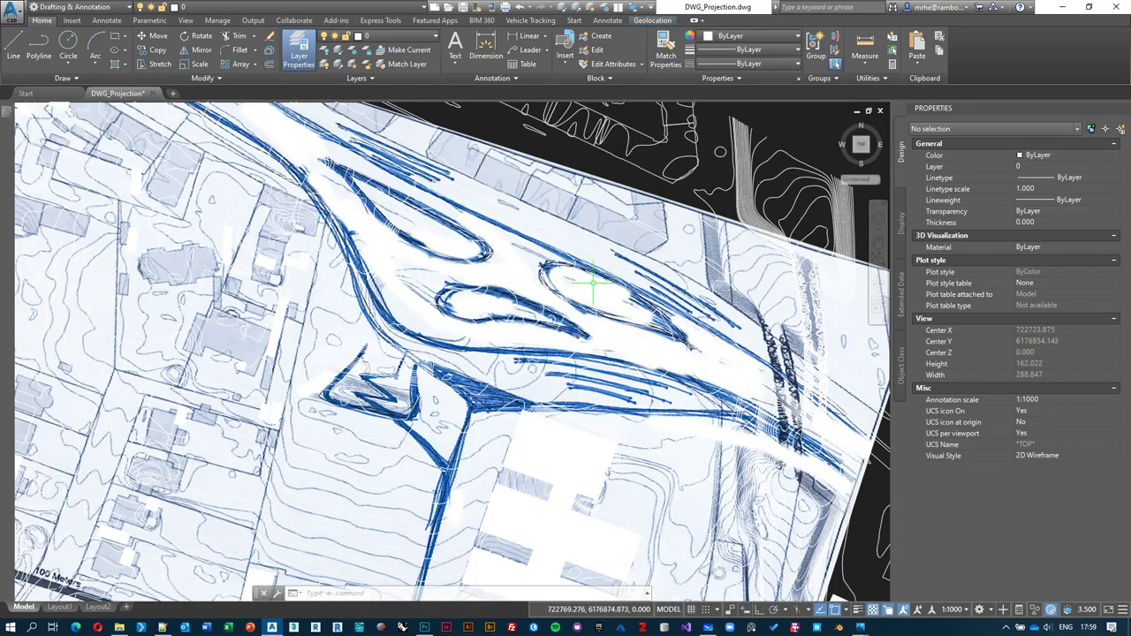
click(353, 55)
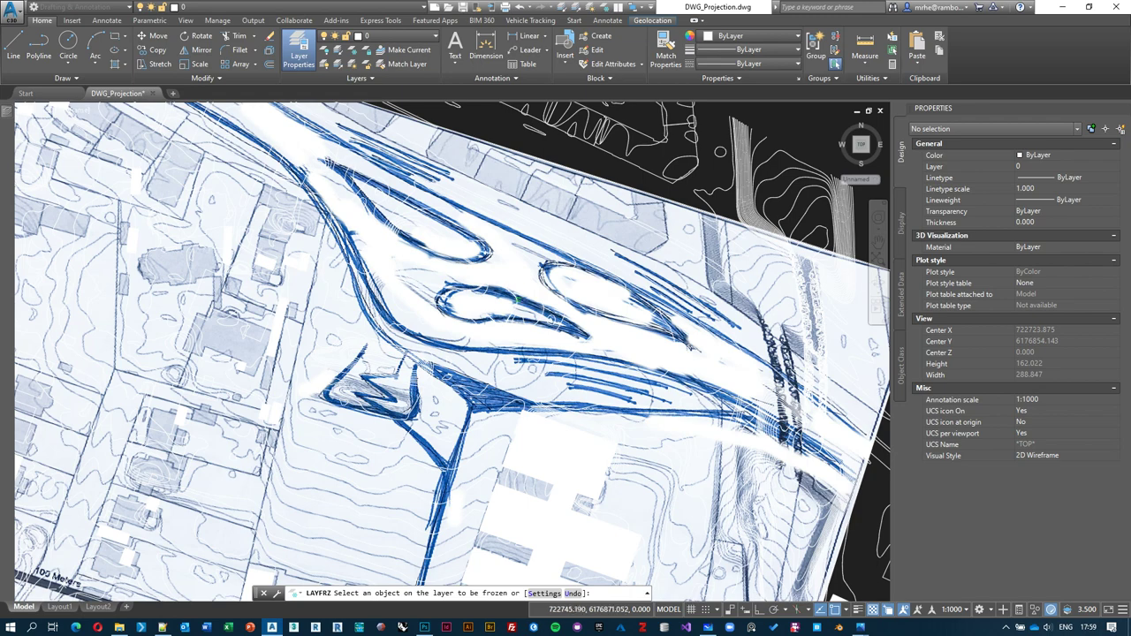
click(608, 330)
scroll(619, 328, down, 4)
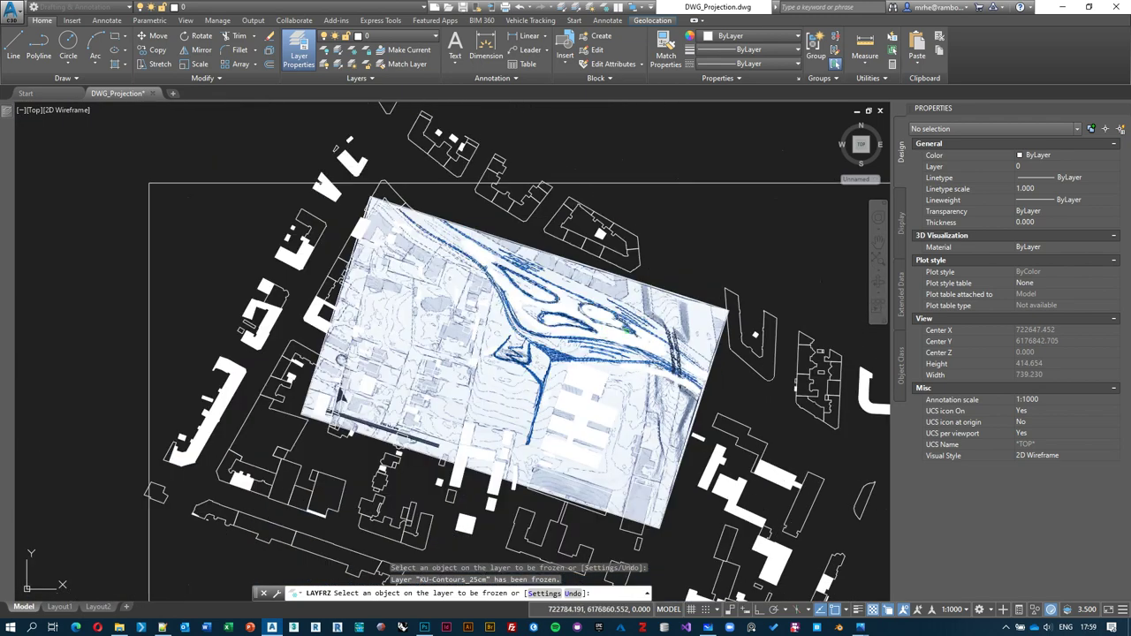
mouse_move(670, 253)
middle_down()
mouse_move(633, 221)
mouse_move(624, 232)
middle_up()
key(Escape)
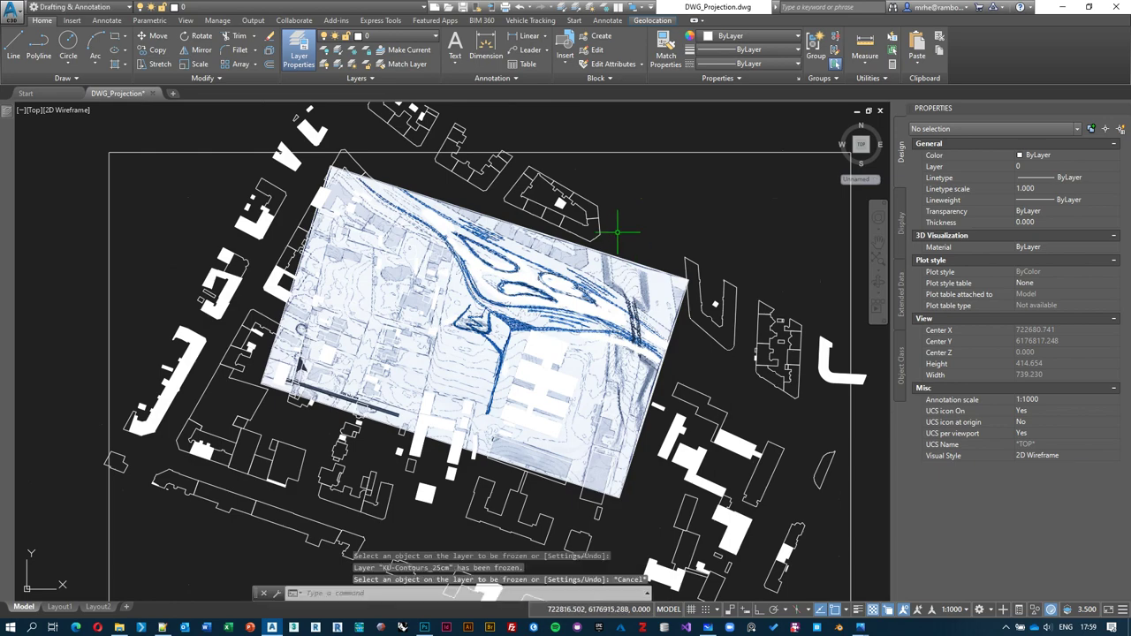
Step: Make KU-Sketch lines the current layer and adjust the width of the layer list's status column
scroll(454, 307, up, 4)
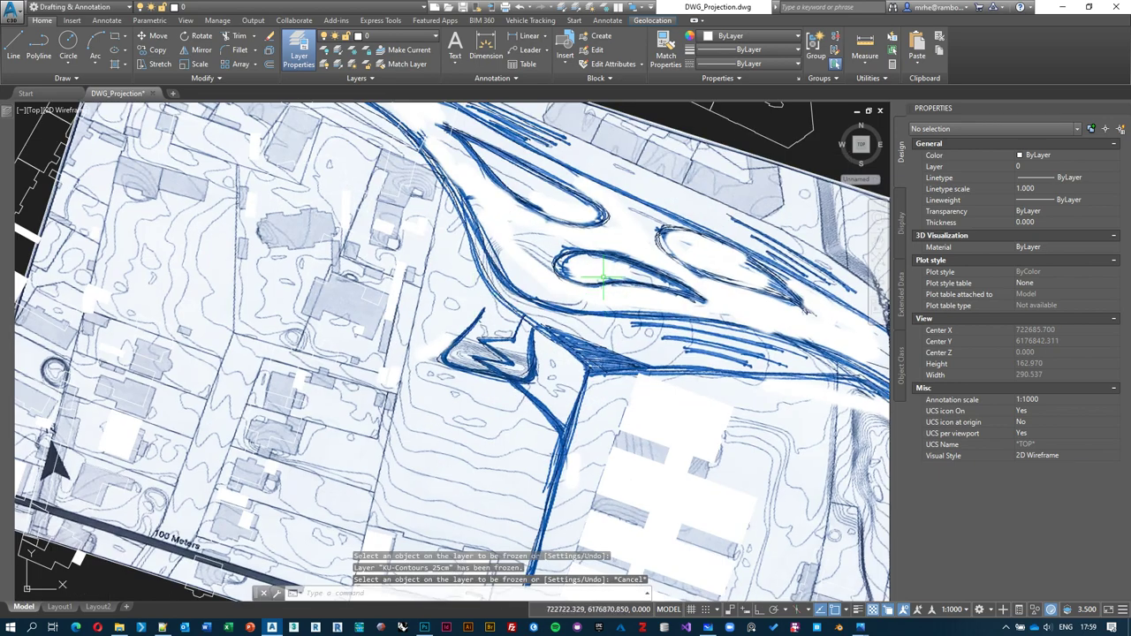
scroll(610, 281, down, 1)
scroll(552, 287, down, 1)
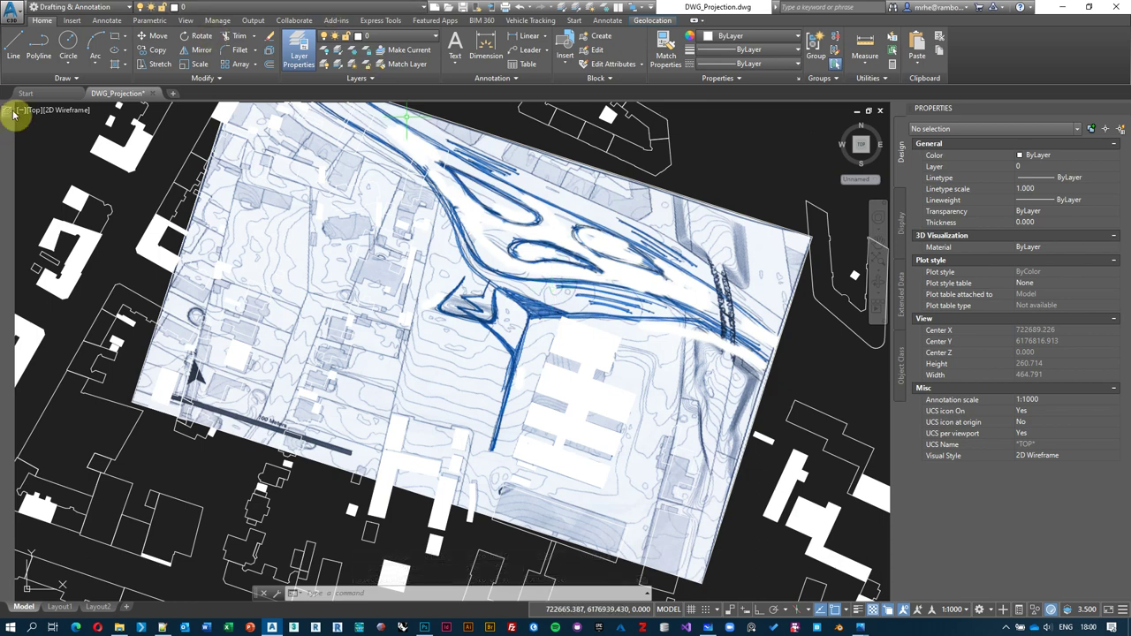
mouse_move(9, 117)
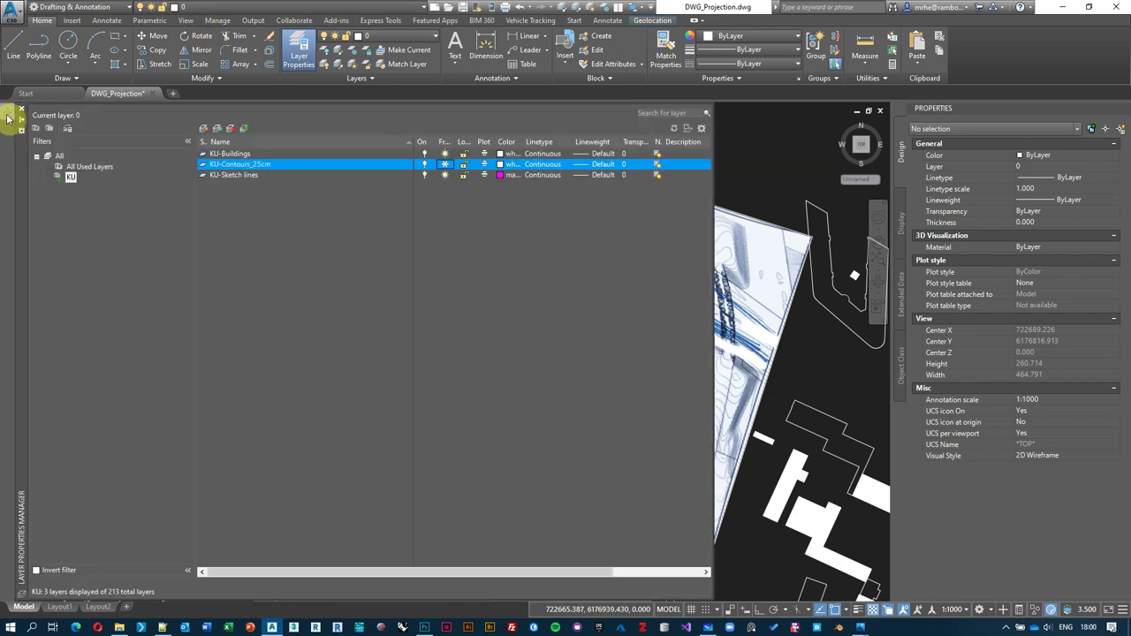
double_click(205, 175)
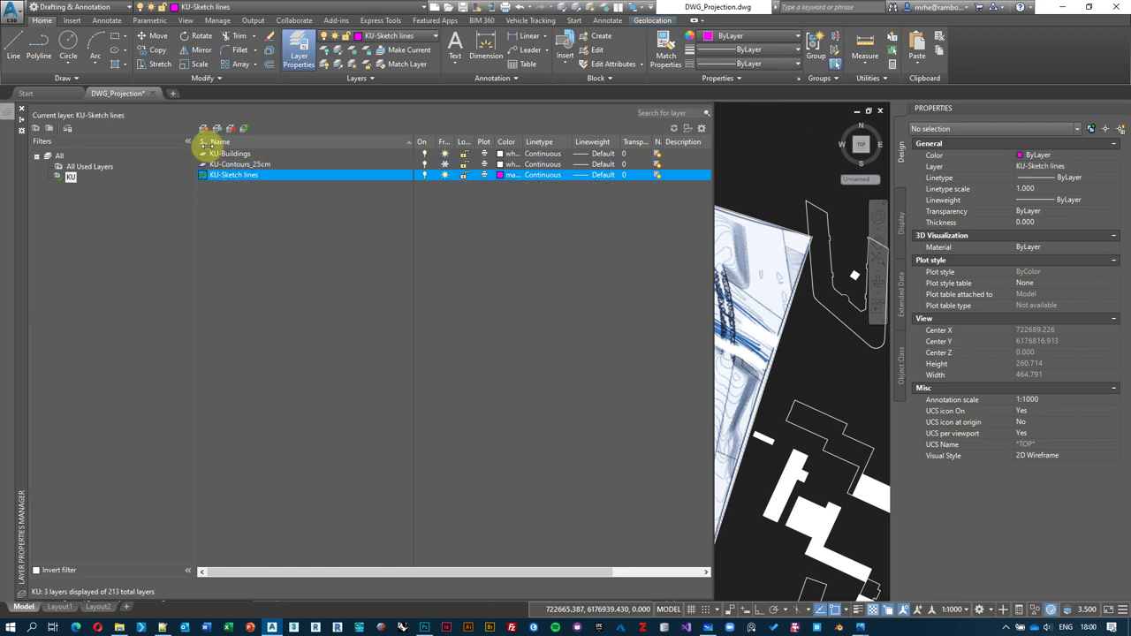
drag(207, 141, 226, 142)
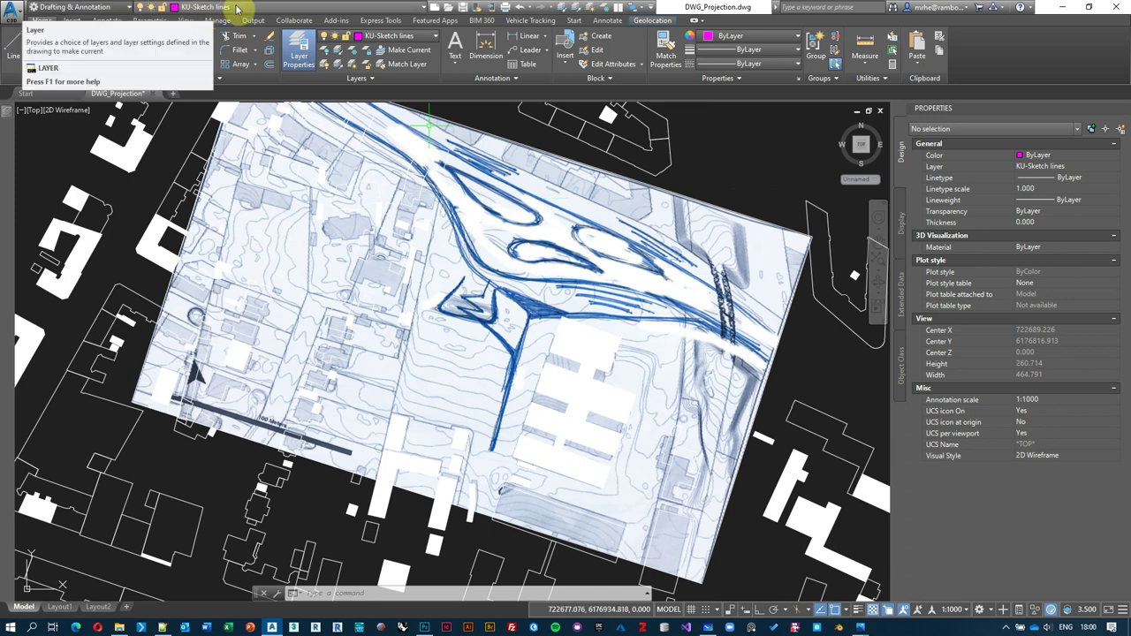
Step: Start a polyline at the southern end of the sketched path and run its first segment to the corner of the hatched triangle
middle_drag(534, 356, 509, 363)
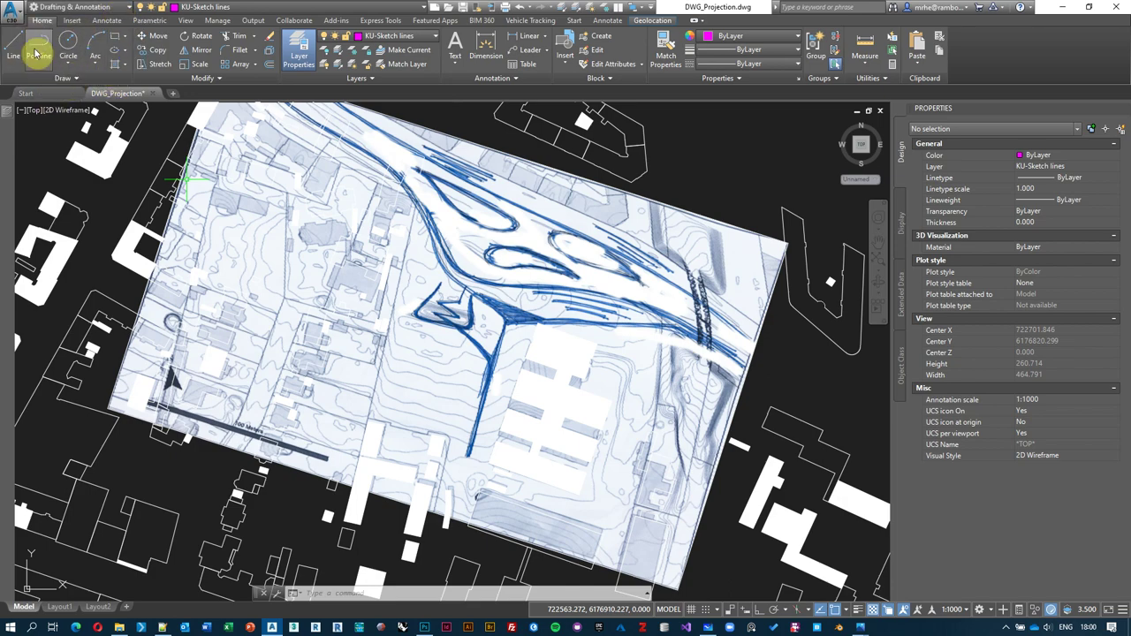
click(35, 53)
scroll(472, 457, up, 2)
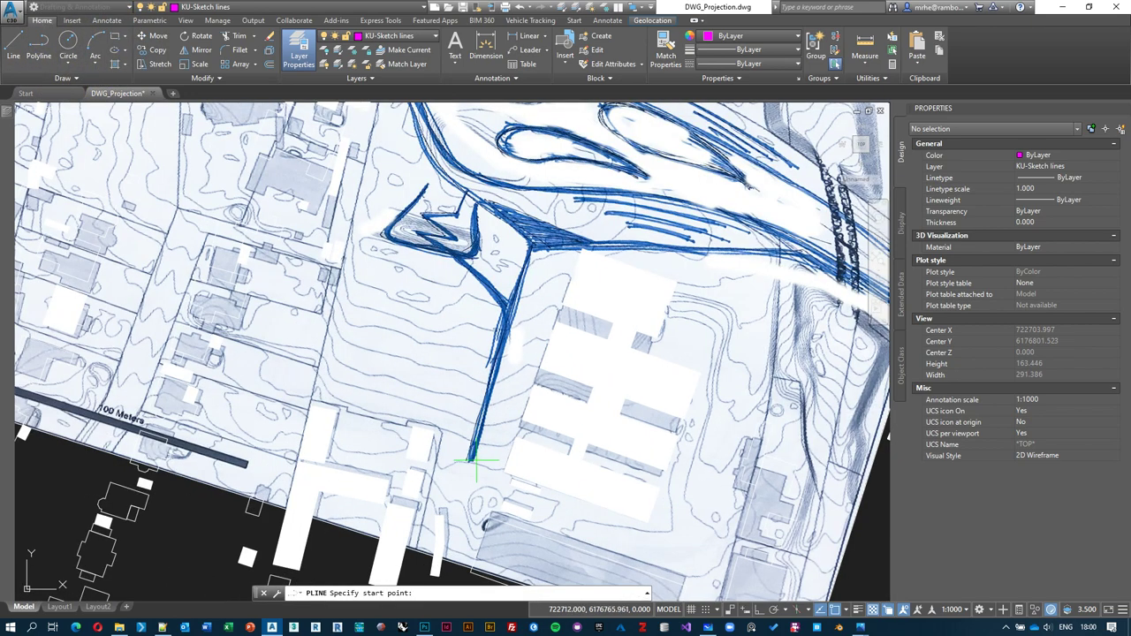
click(471, 460)
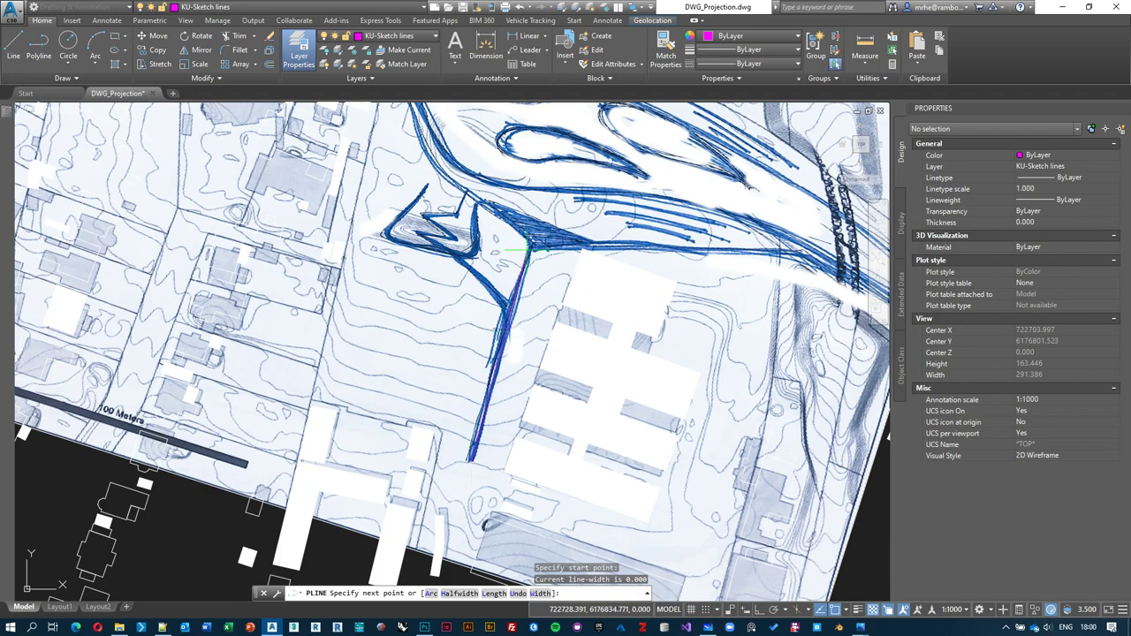
click(531, 248)
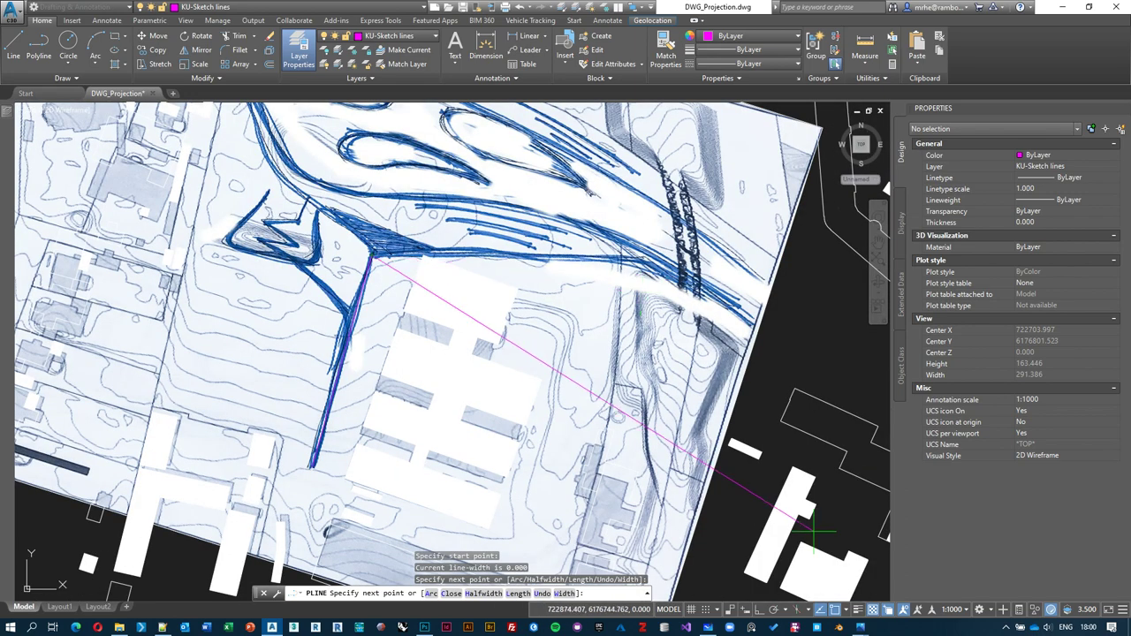
Step: Turn off object snap and object snap tracking while the polyline is still being drawn
click(836, 613)
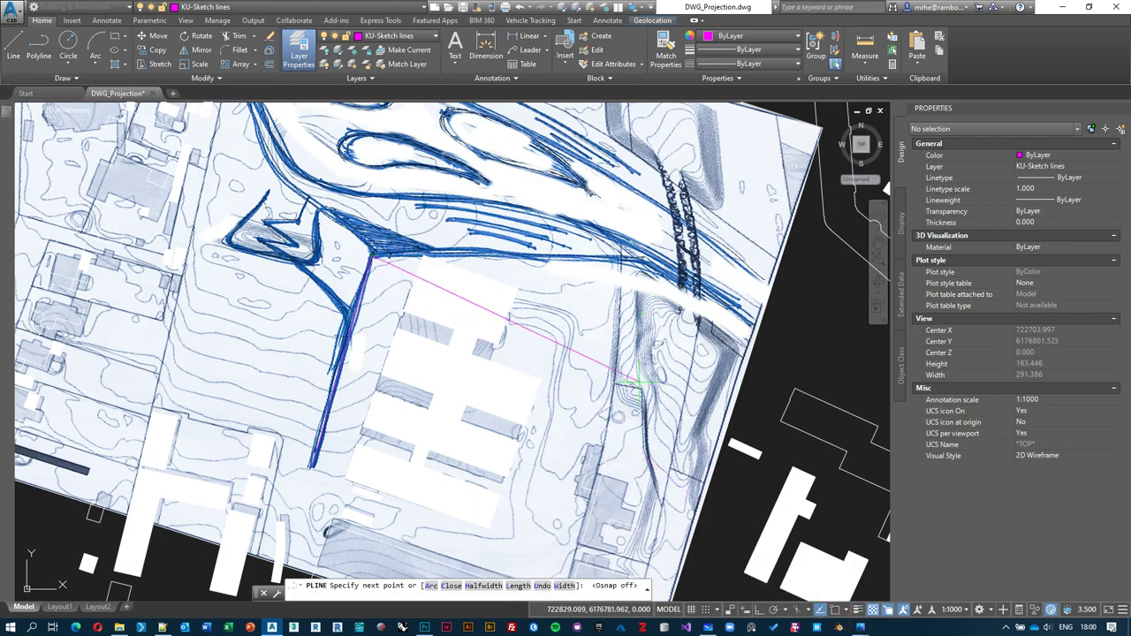
scroll(640, 279, up, 5)
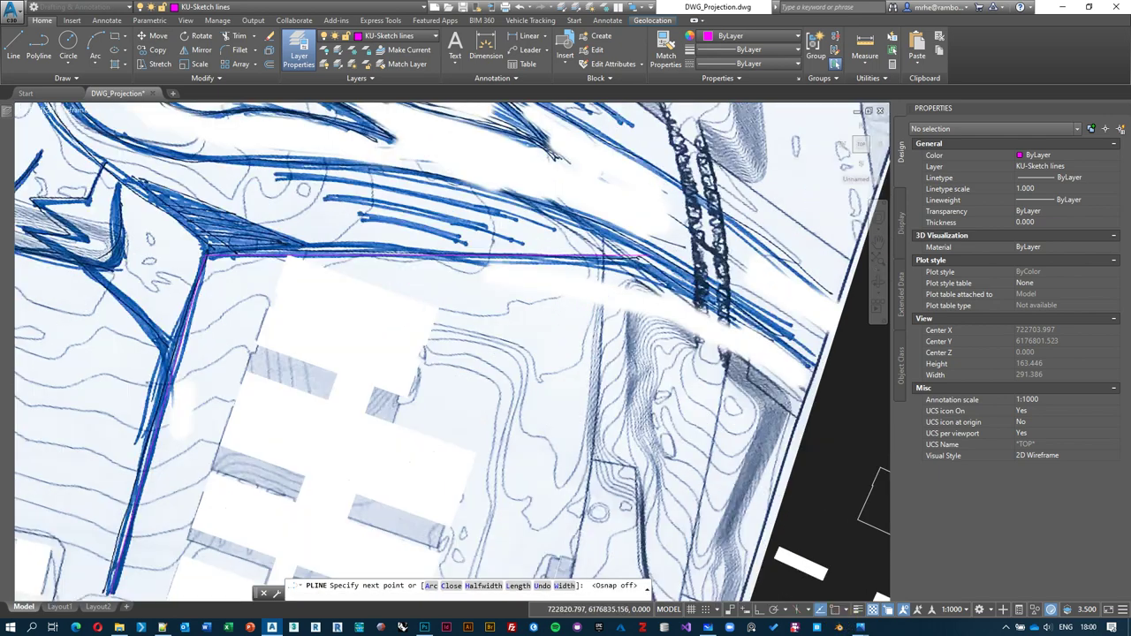
click(819, 613)
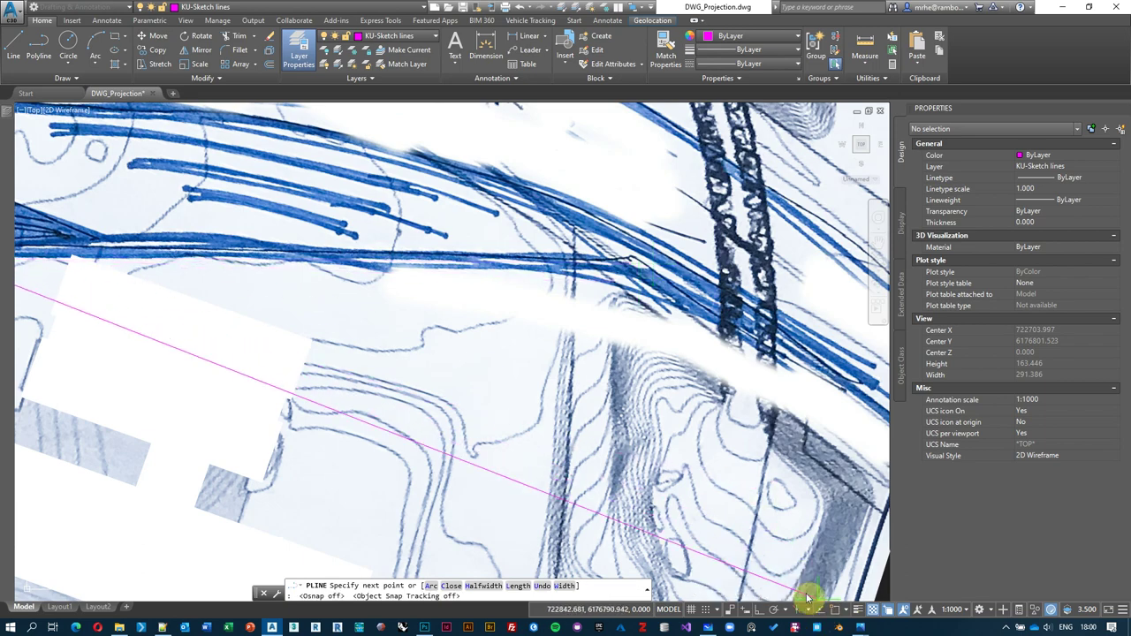
scroll(654, 292, down, 2)
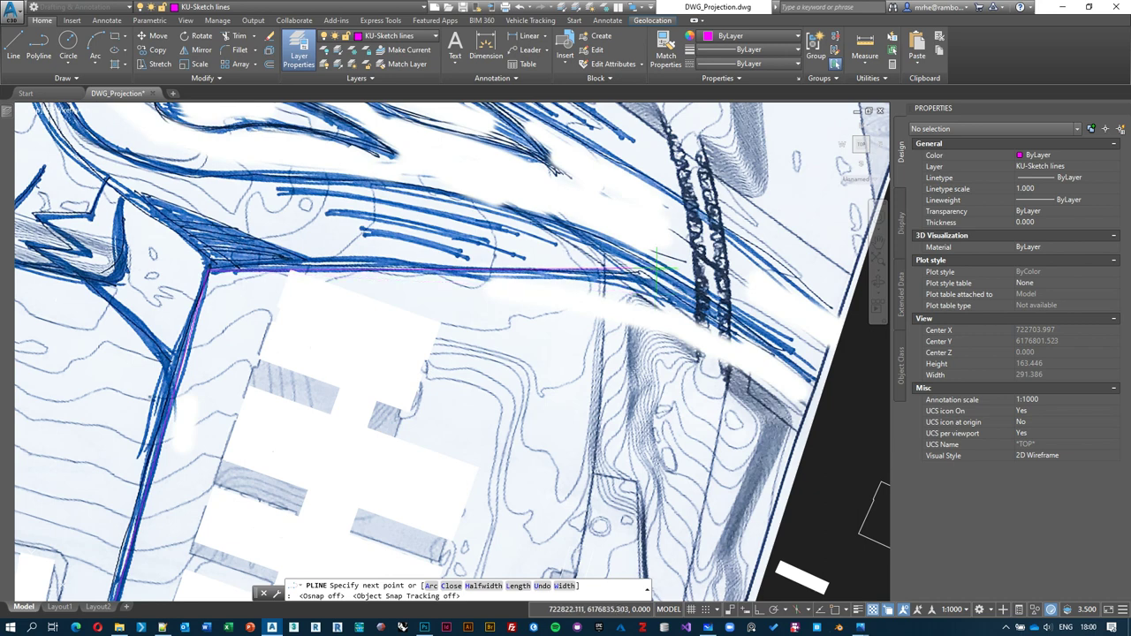
Step: Continue the polyline along the northern path to the bend just west of the hatched crossing and finish it at the sketch's eastern edge
click(652, 268)
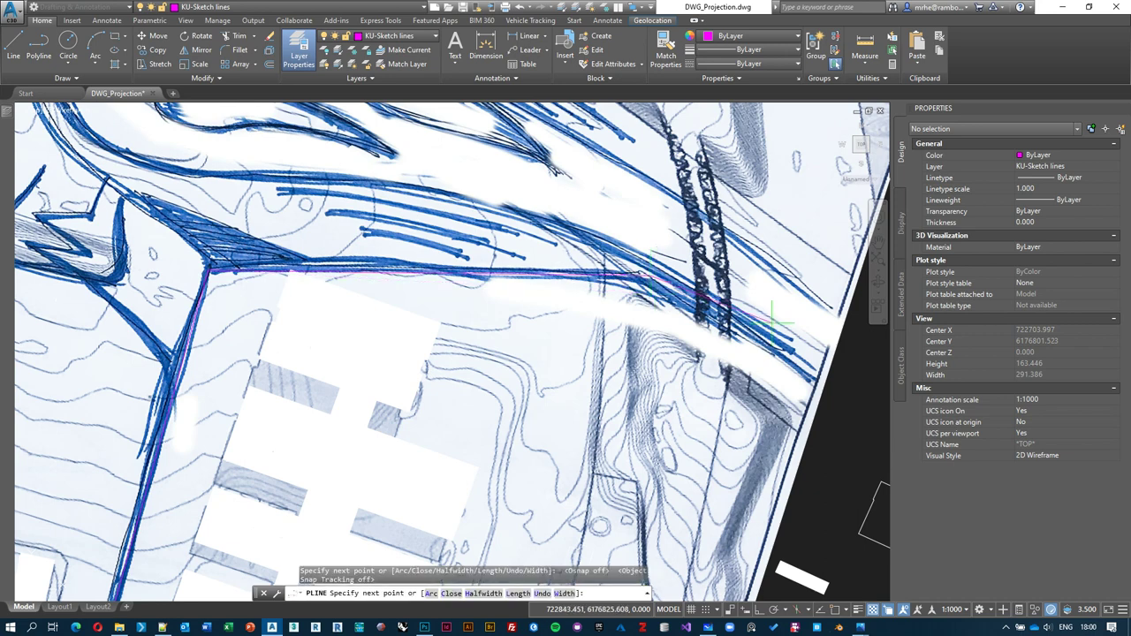
click(821, 371)
right_click(865, 410)
click(875, 418)
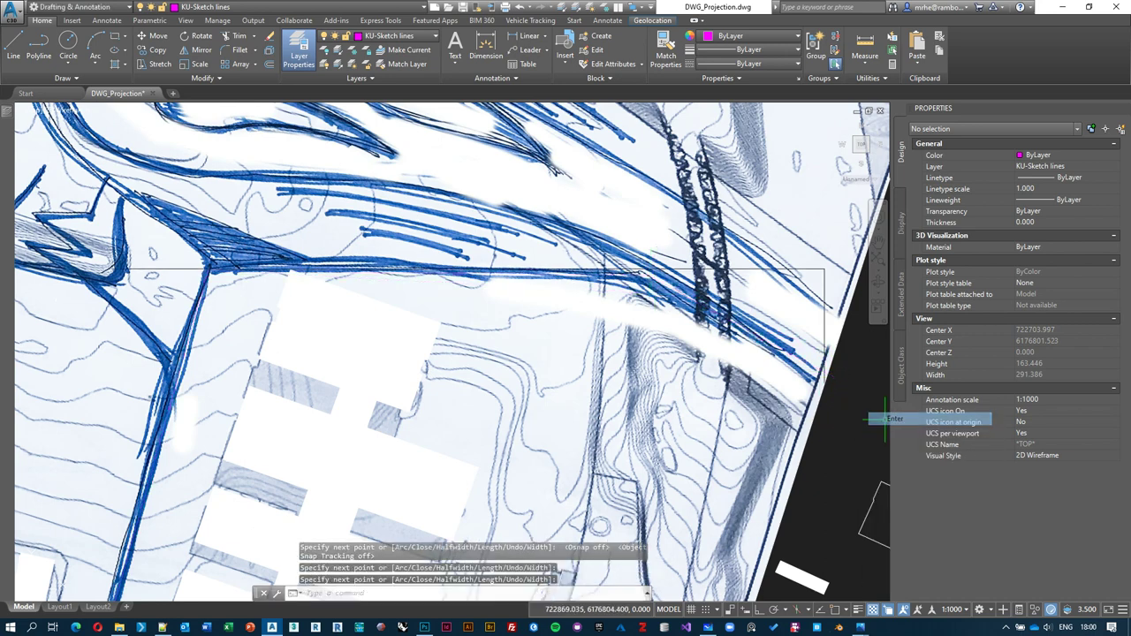
middle_drag(531, 325, 575, 268)
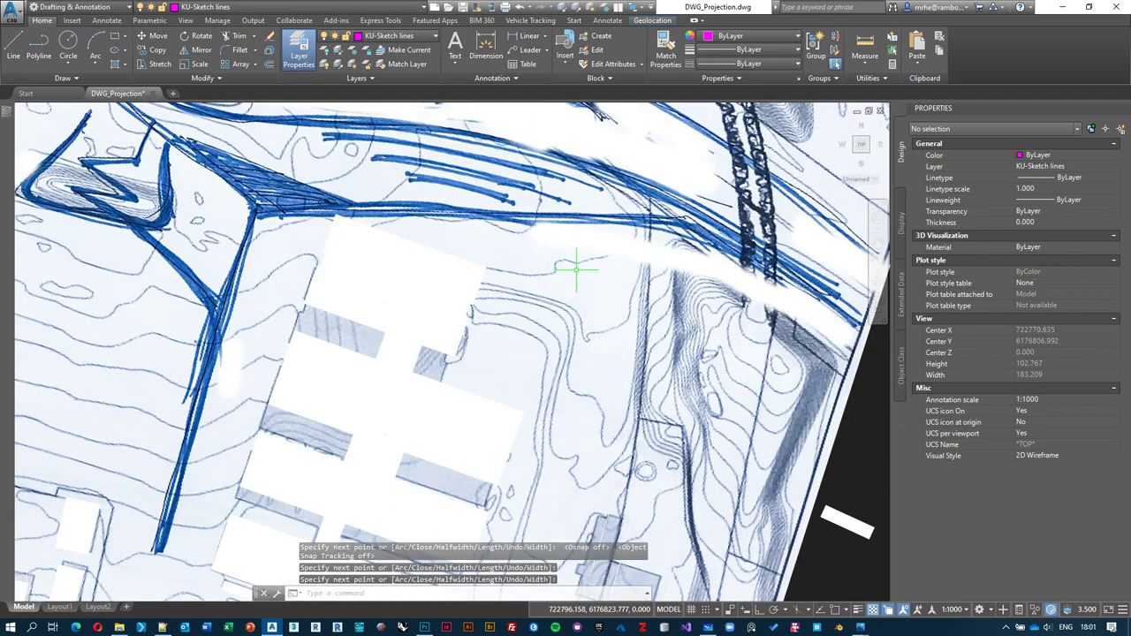
key(Escape)
scroll(720, 349, down, 2)
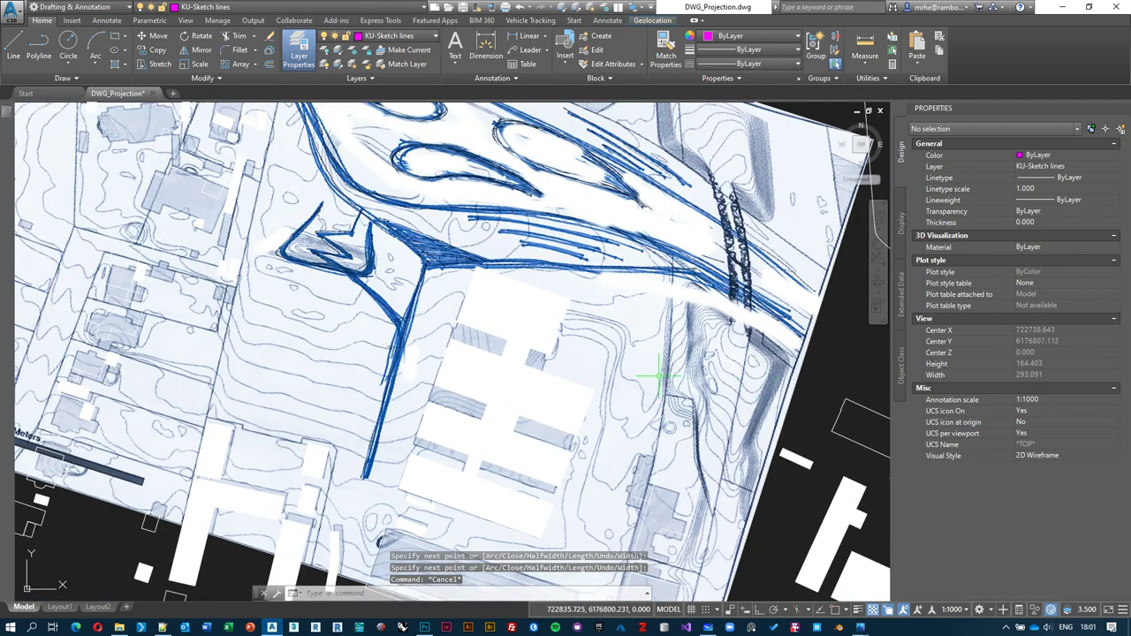
Step: Send the Sketch_corrected raster image to the back of the display order
middle_drag(437, 346, 448, 328)
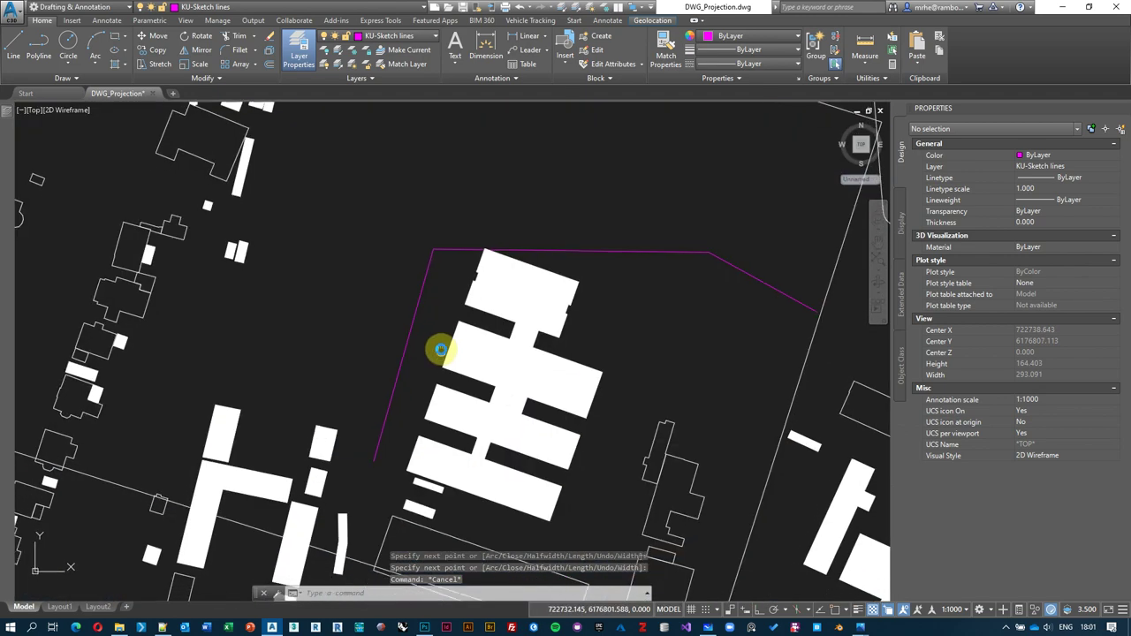
scroll(389, 396, up, 2)
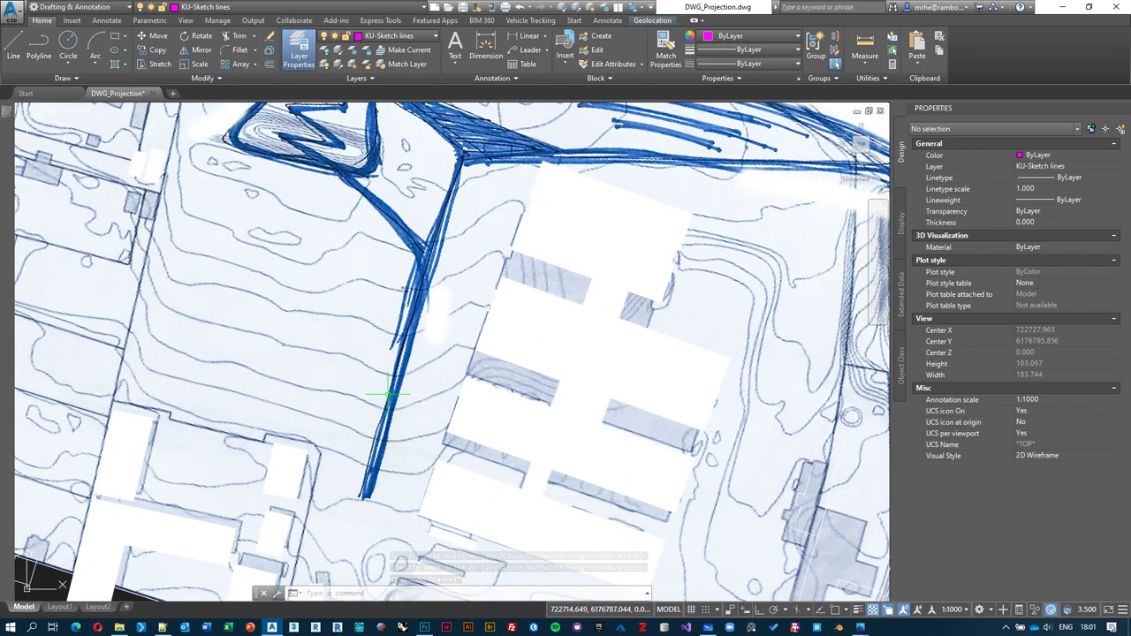
scroll(389, 396, down, 2)
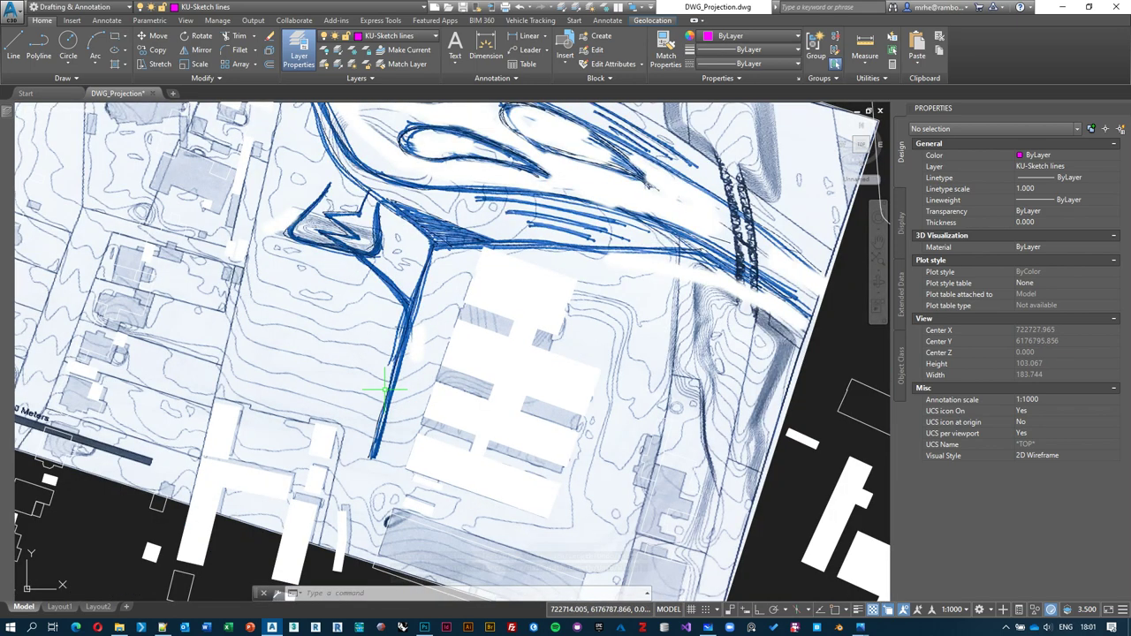
click(789, 402)
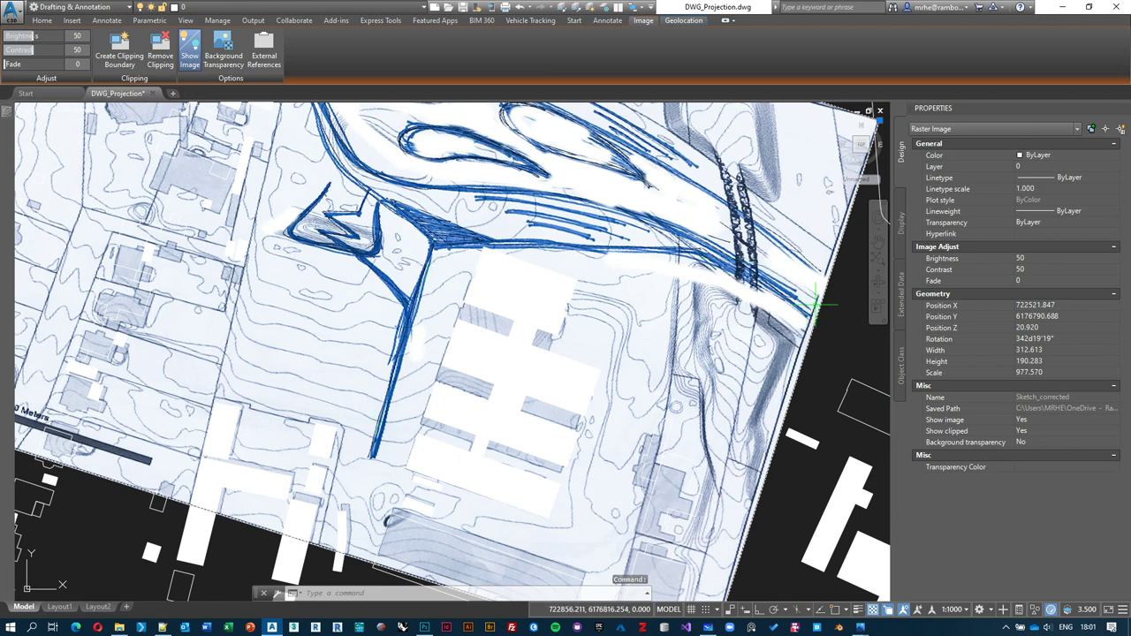
right_click(823, 354)
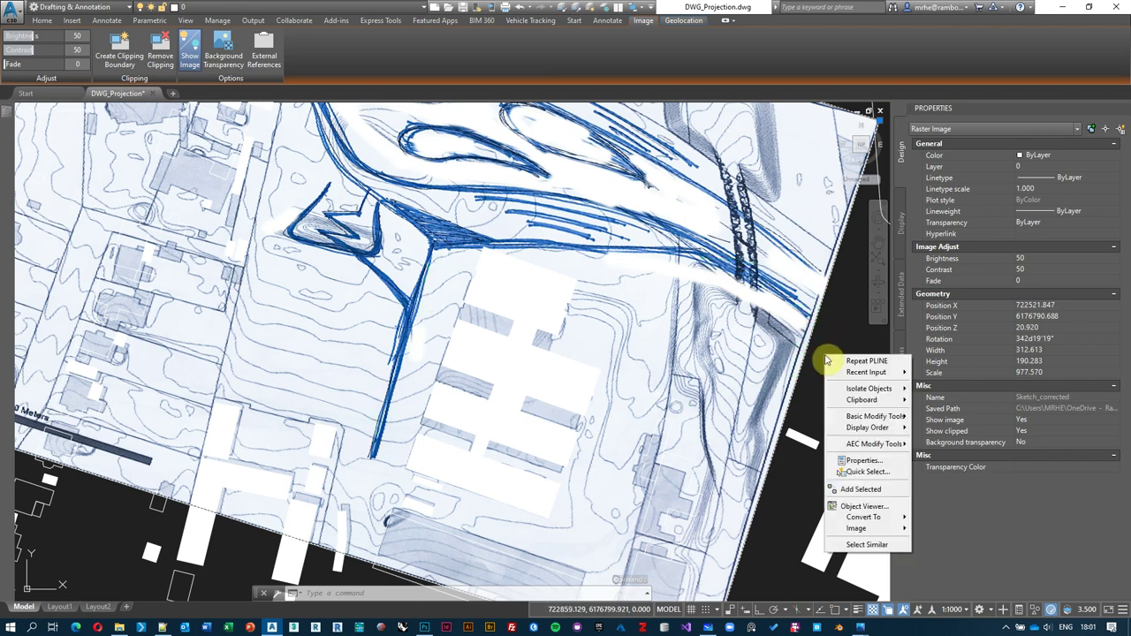
mouse_move(866, 427)
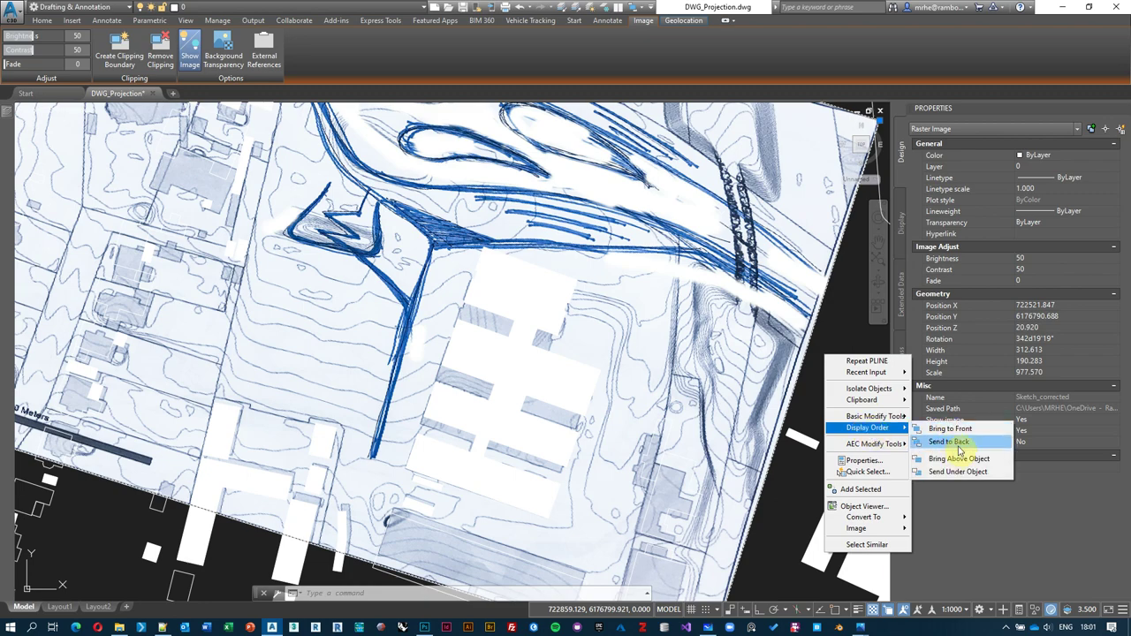
click(947, 441)
key(Escape)
scroll(407, 335, up, 2)
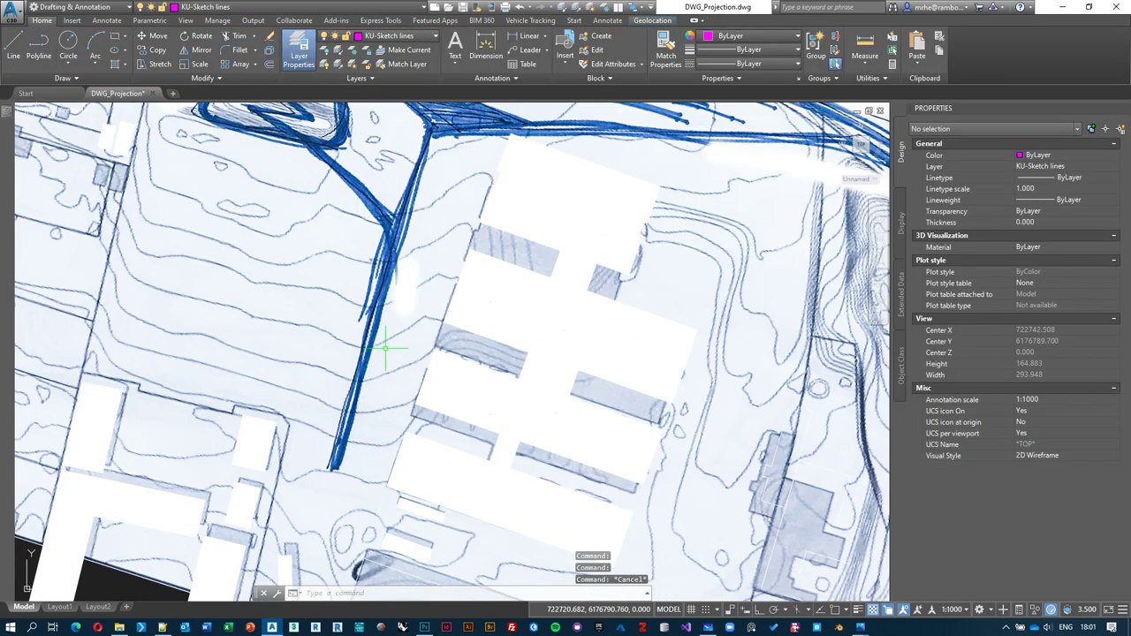
Step: Set the global width of the traced path polyline on KU-Sketch lines to 2
click(363, 353)
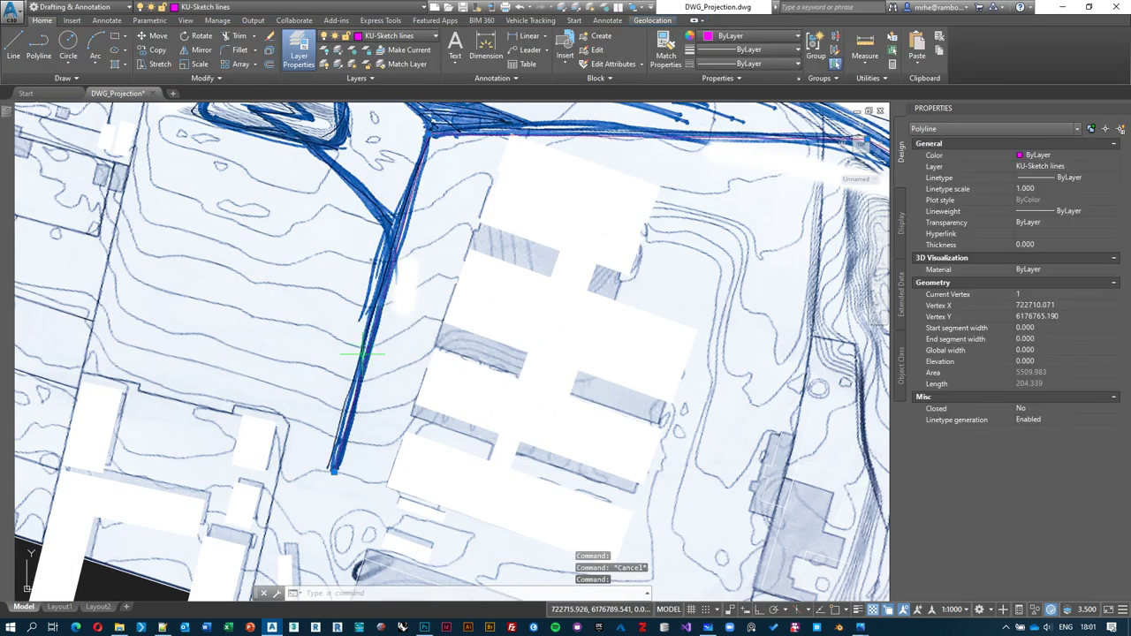
key(Escape)
scroll(369, 362, up, 5)
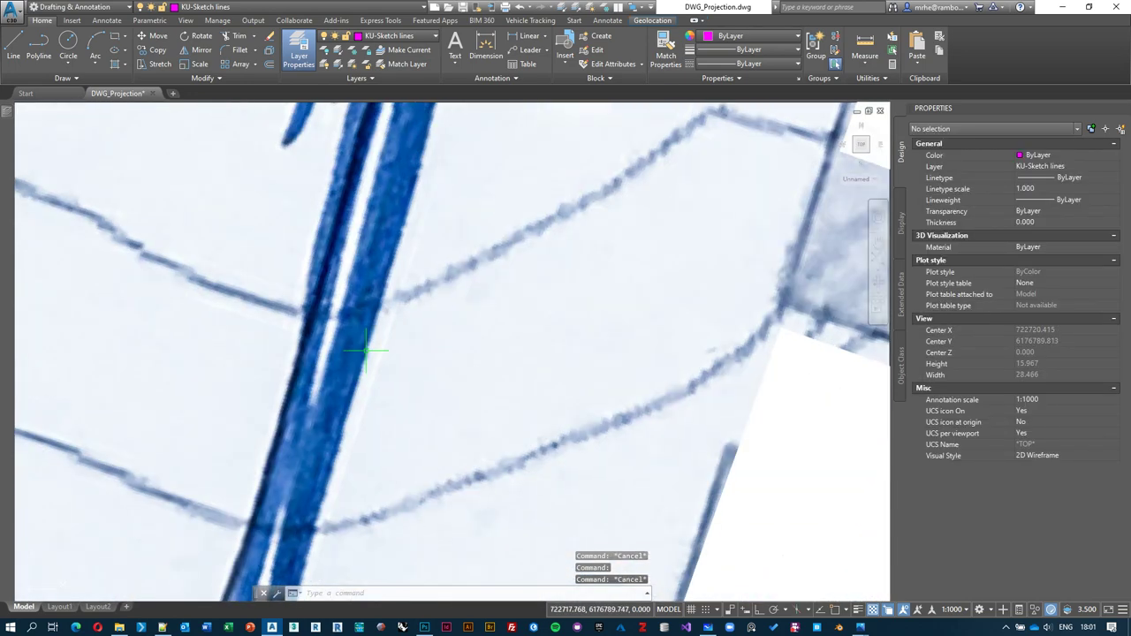
click(375, 315)
key(Escape)
click(357, 310)
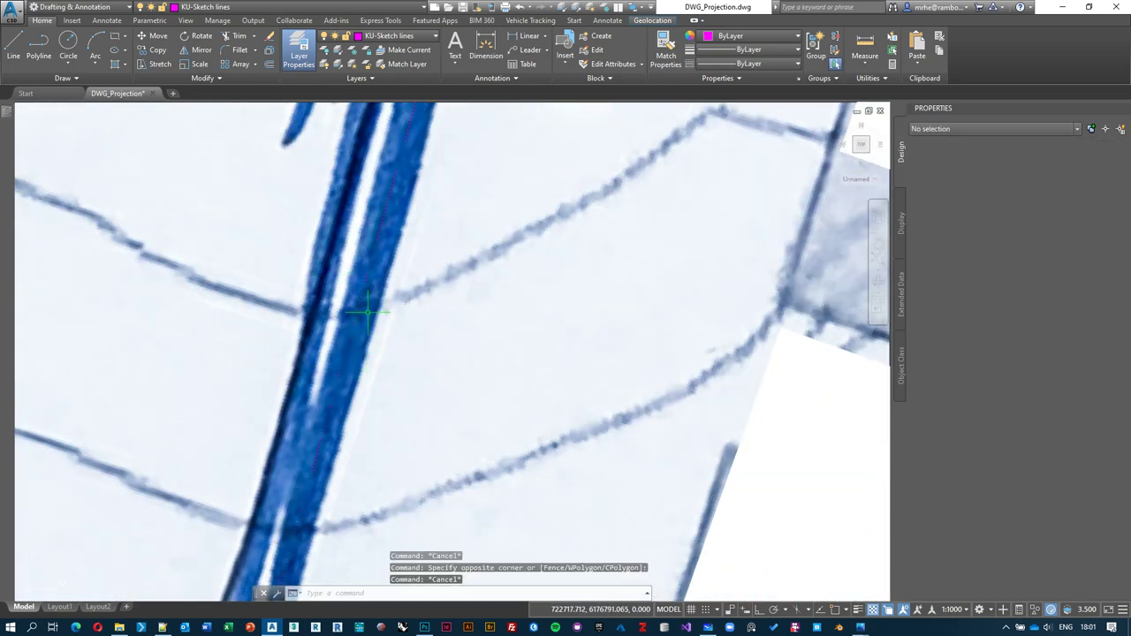
scroll(411, 323, down, 4)
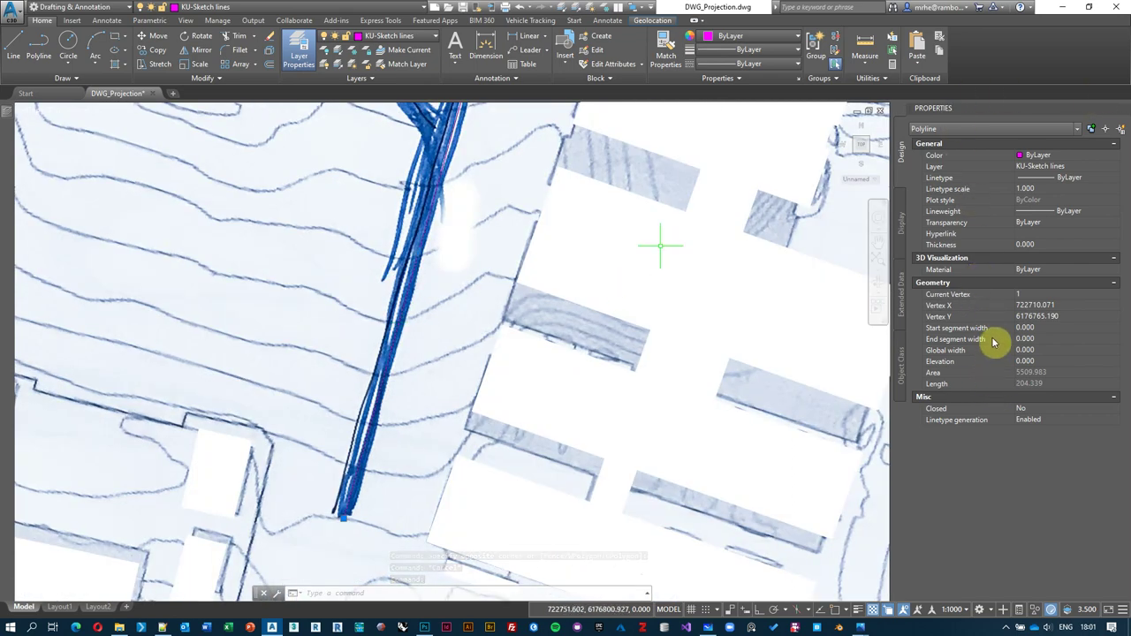
click(1047, 350)
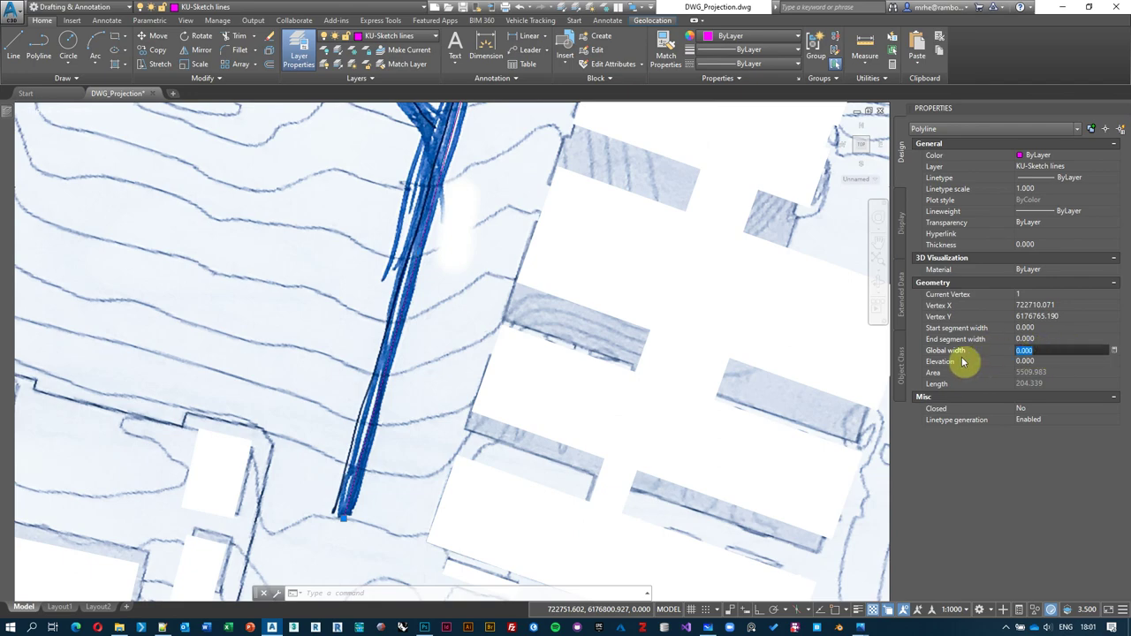
text(2)
key(Return)
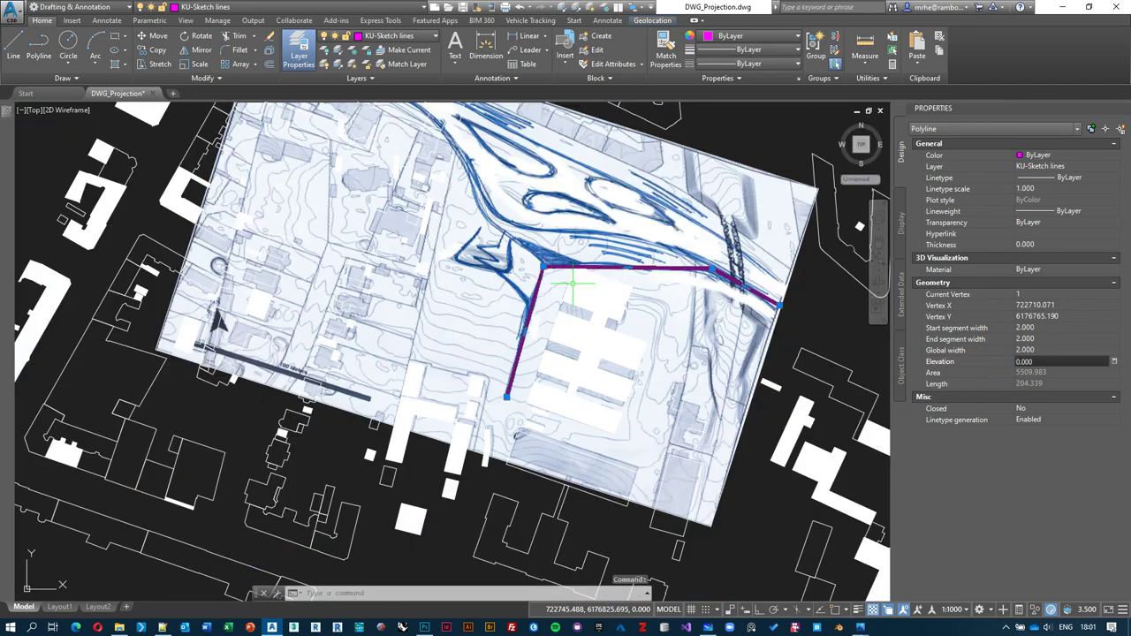
scroll(573, 282, up, 5)
key(Escape)
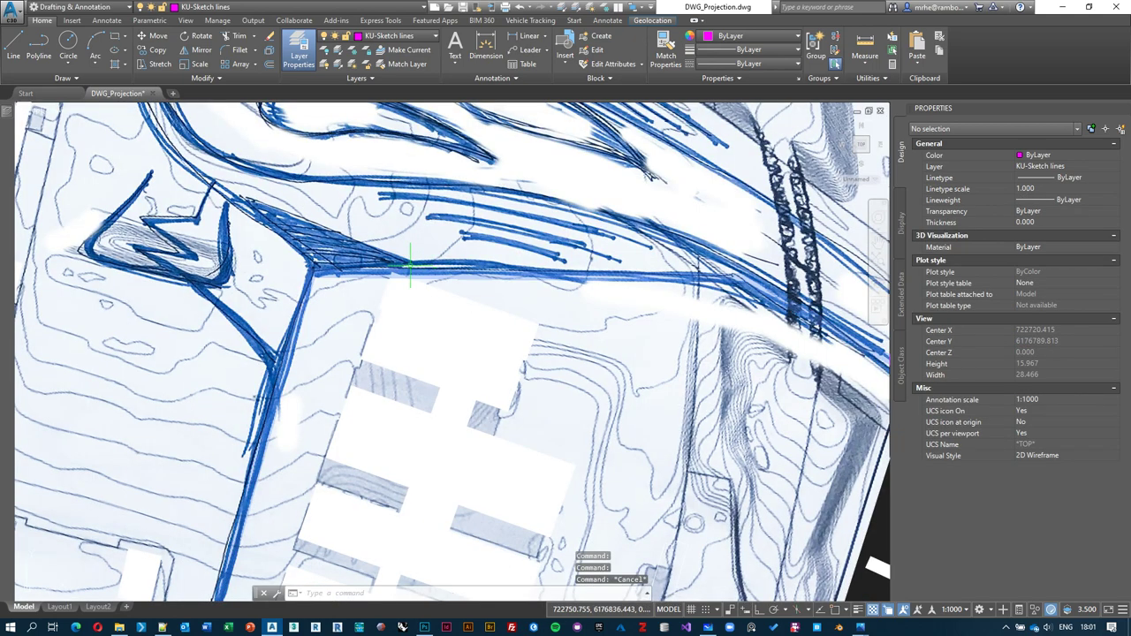
Step: Regenerate the whole drawing with REGENALL and repeat the regeneration once more
click(393, 277)
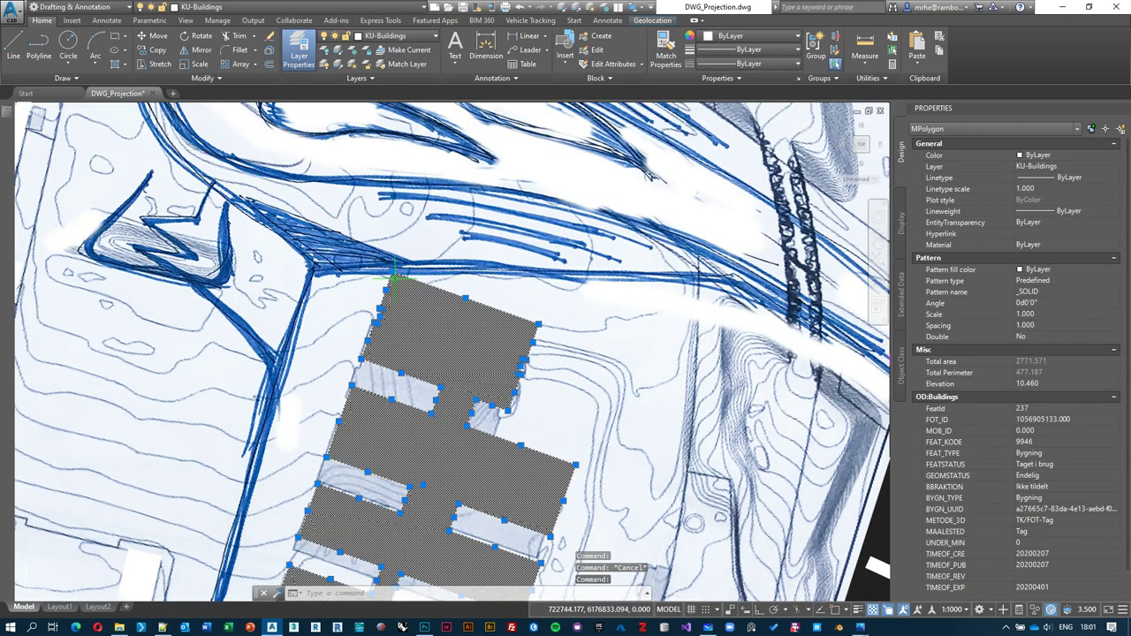
key(Escape)
scroll(448, 265, down, 3)
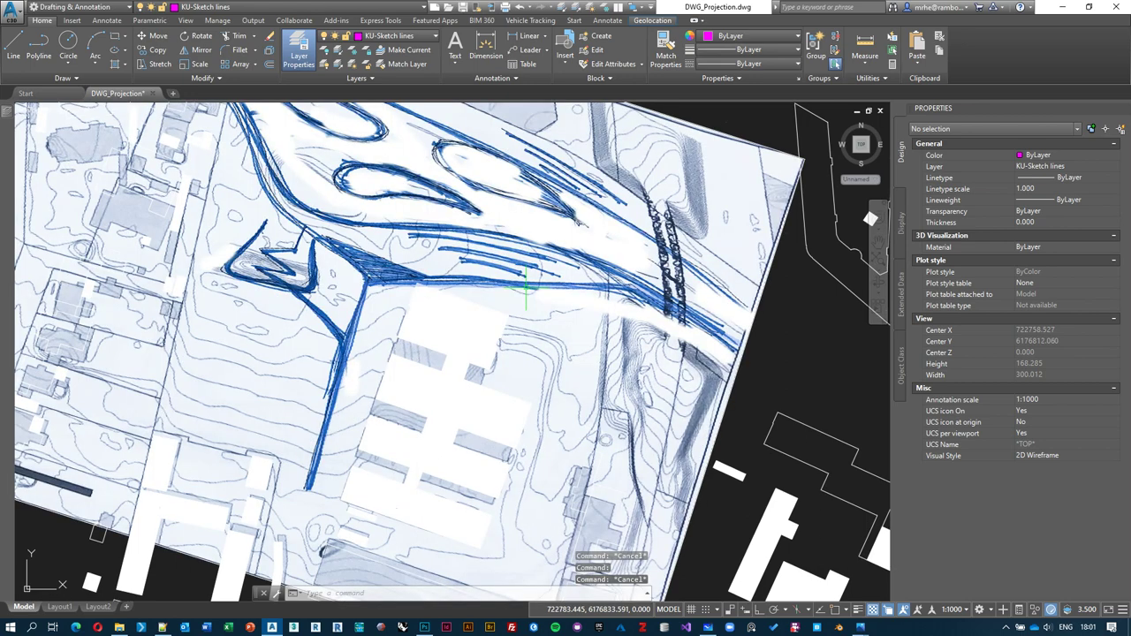
text(regen)
key(Down)
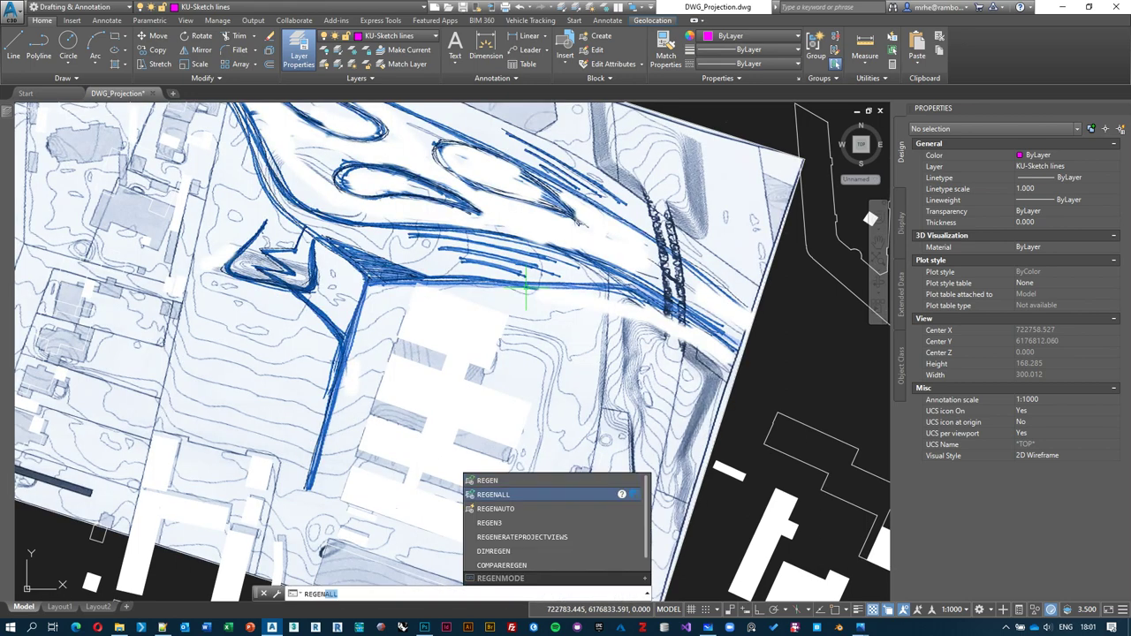
key(Return)
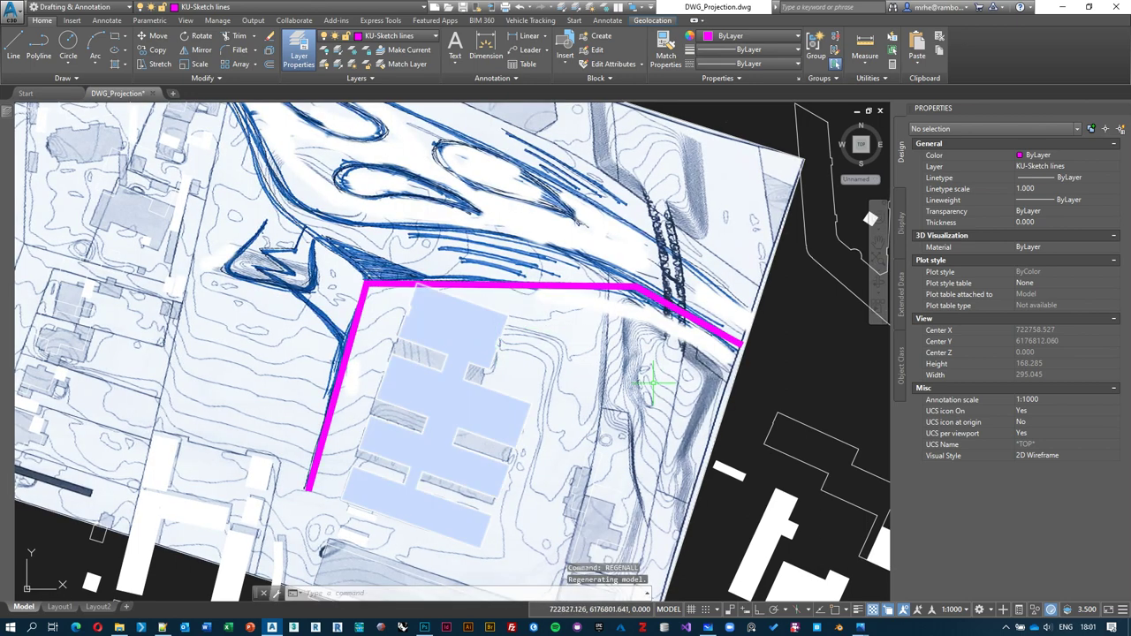
middle_drag(587, 340, 626, 328)
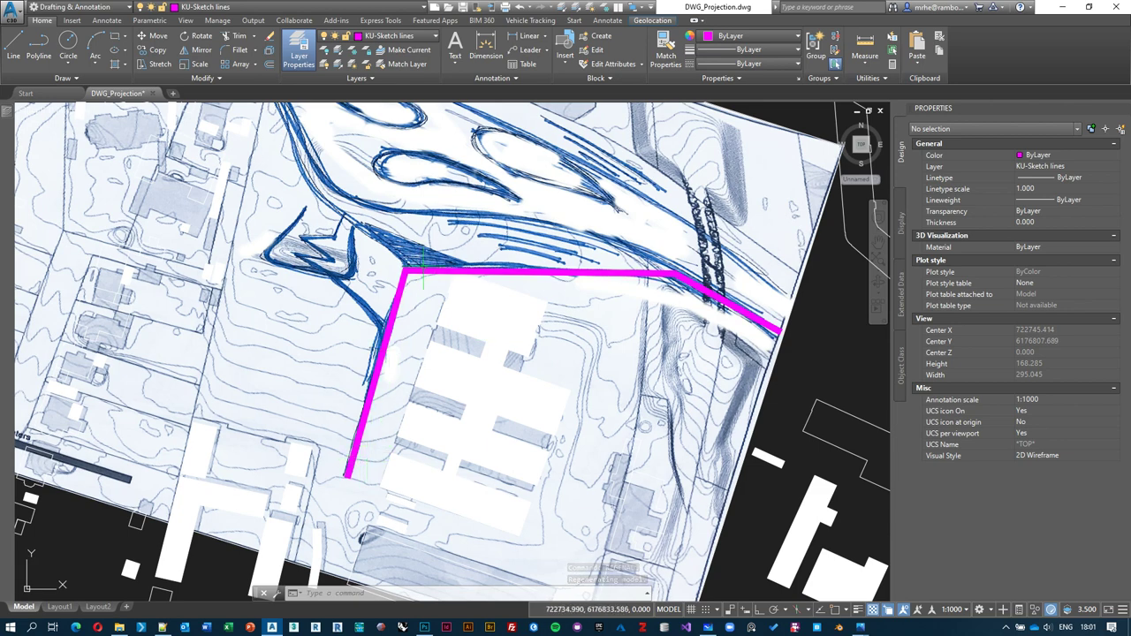
text(reg)
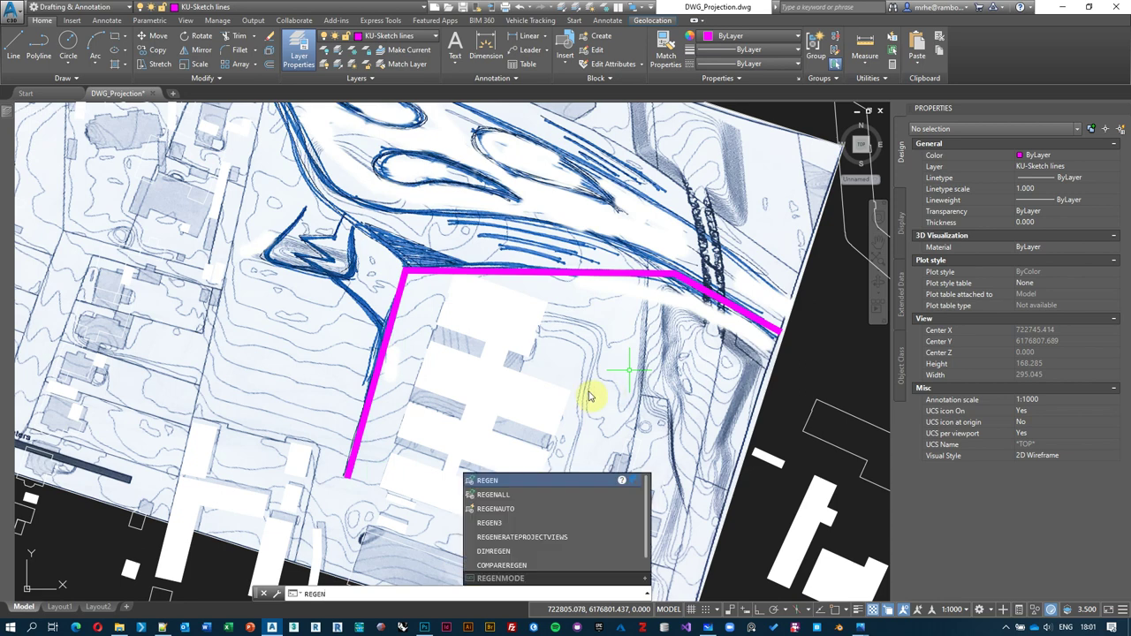
click(549, 497)
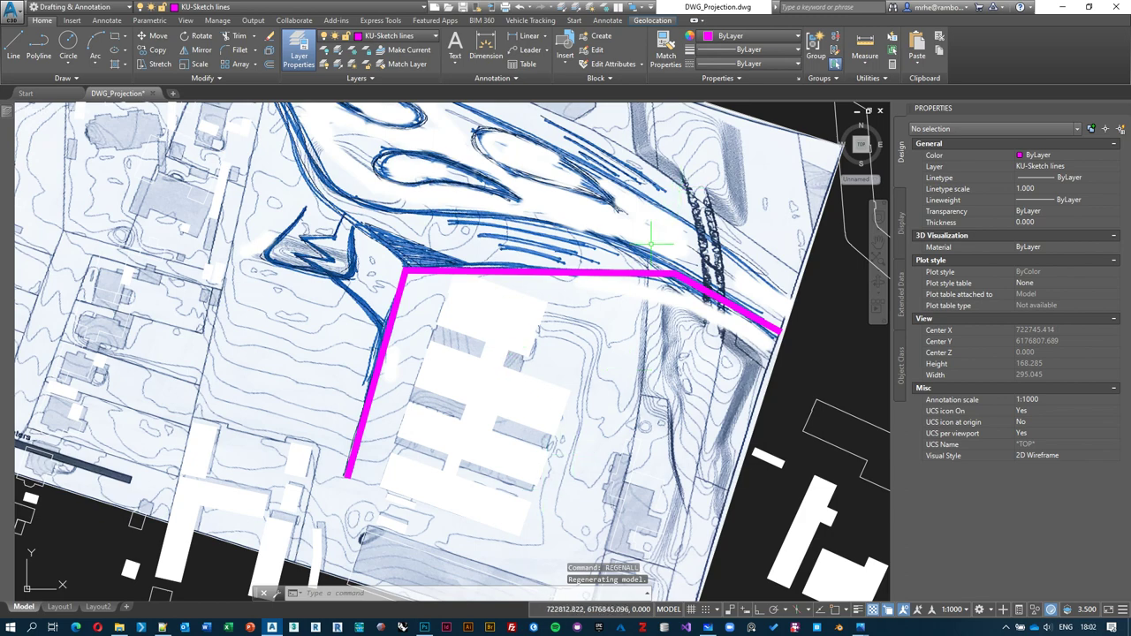
middle_drag(514, 198, 514, 216)
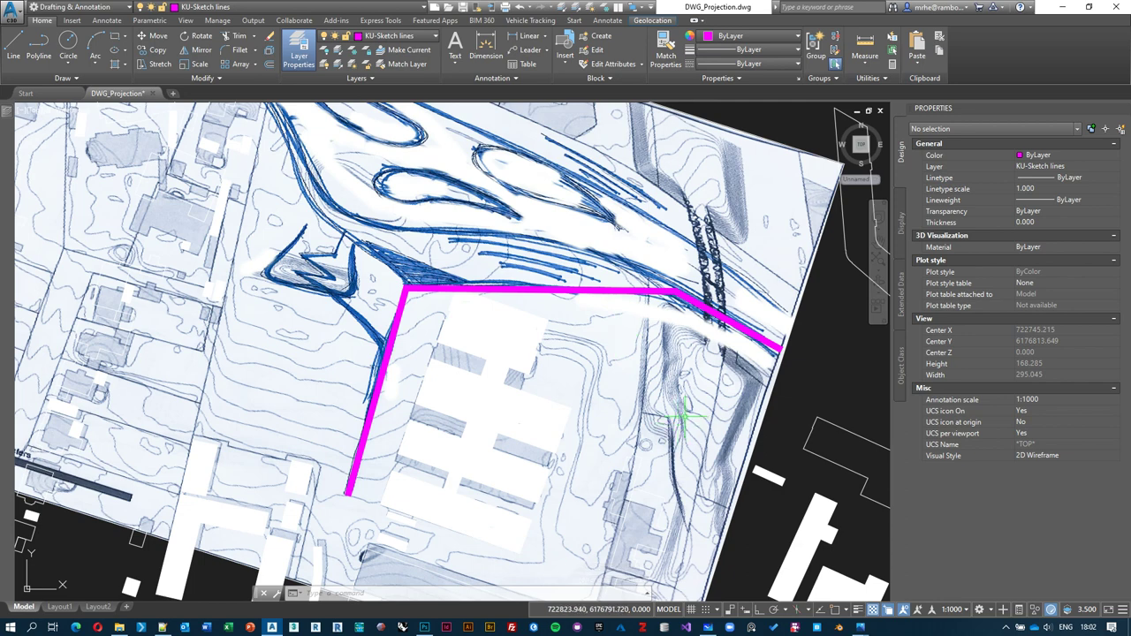
click(386, 363)
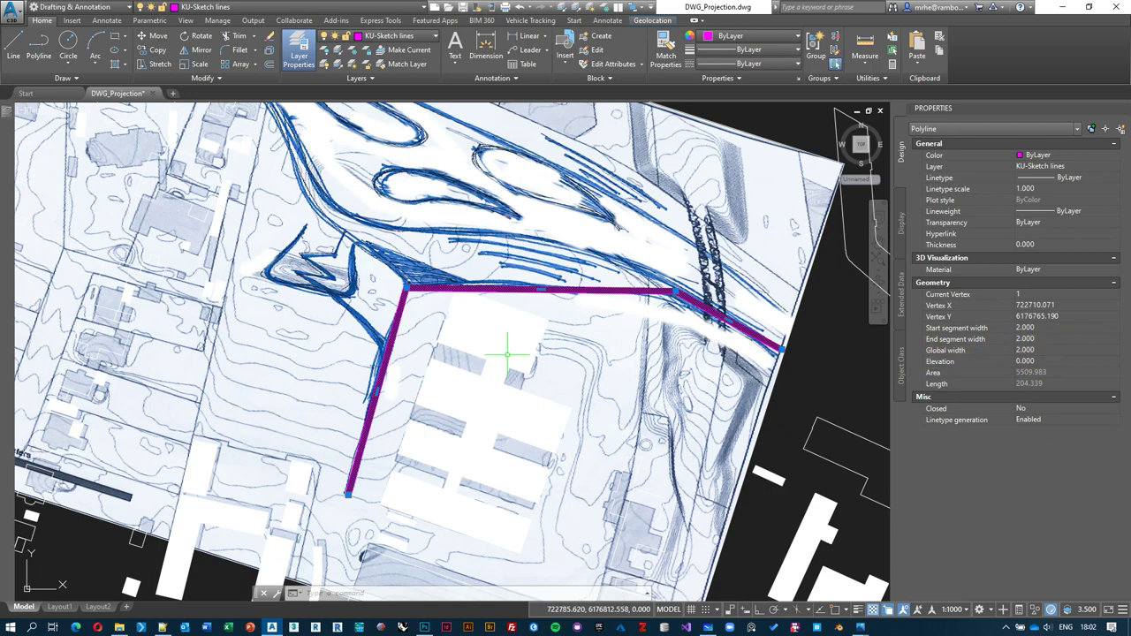
shift+middle_drag(512, 354, 375, 347)
key(Escape)
shift+middle_drag(450, 256, 450, 281)
text(pol)
key(Return)
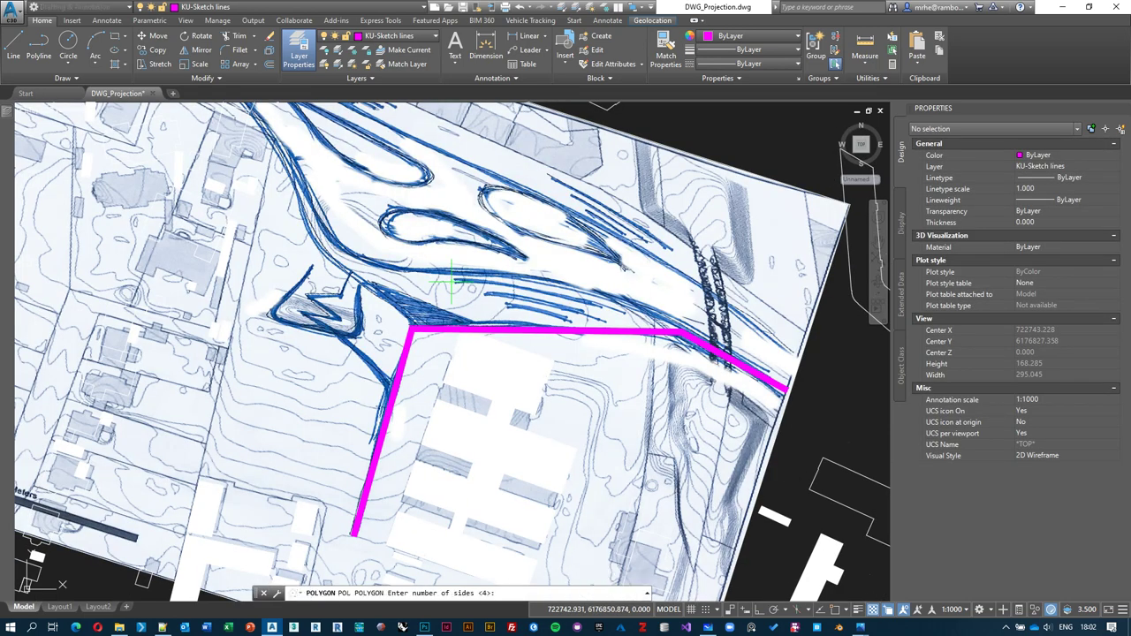
key(Escape)
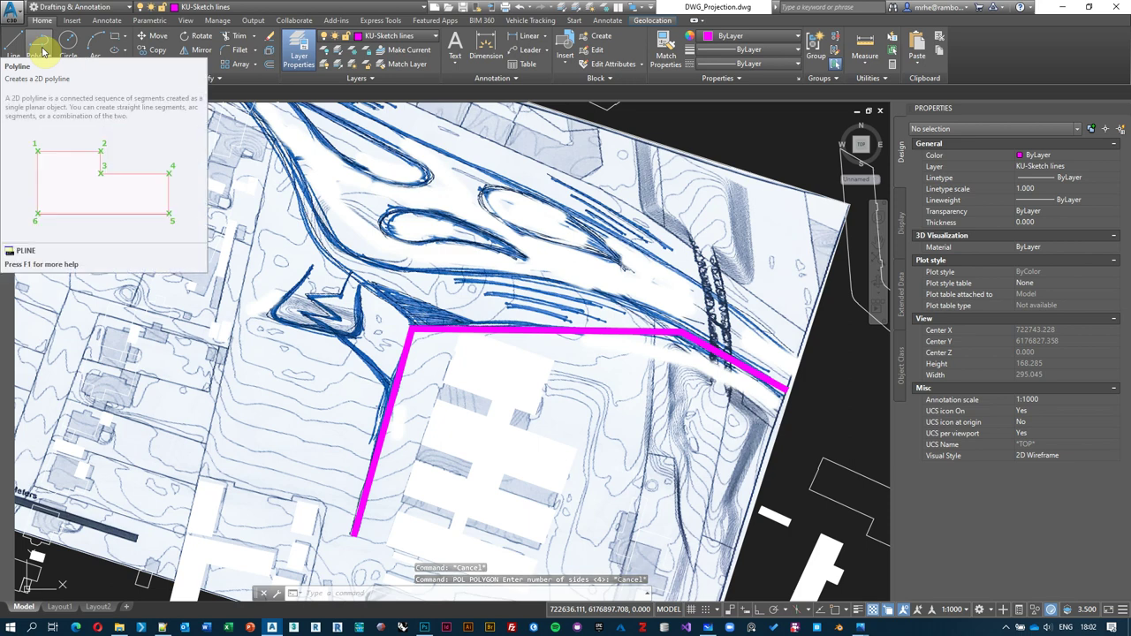
Step: Draw a polyline from the existing path's corner junction along the sketched path's southwestern edge to its northwestern end
text(pol)
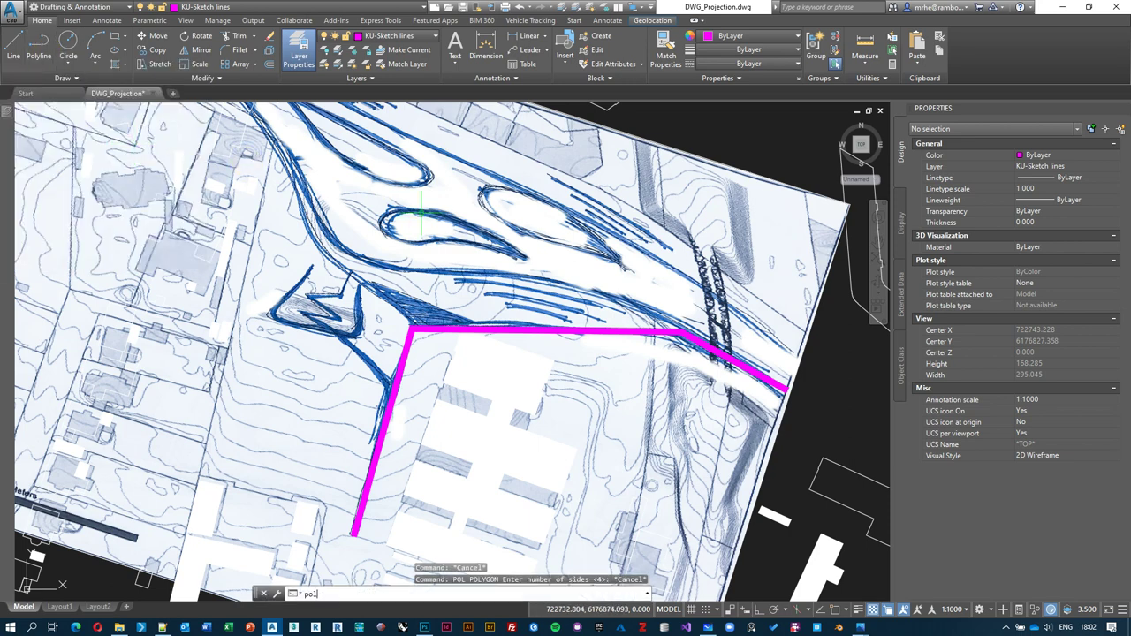
key(Down)
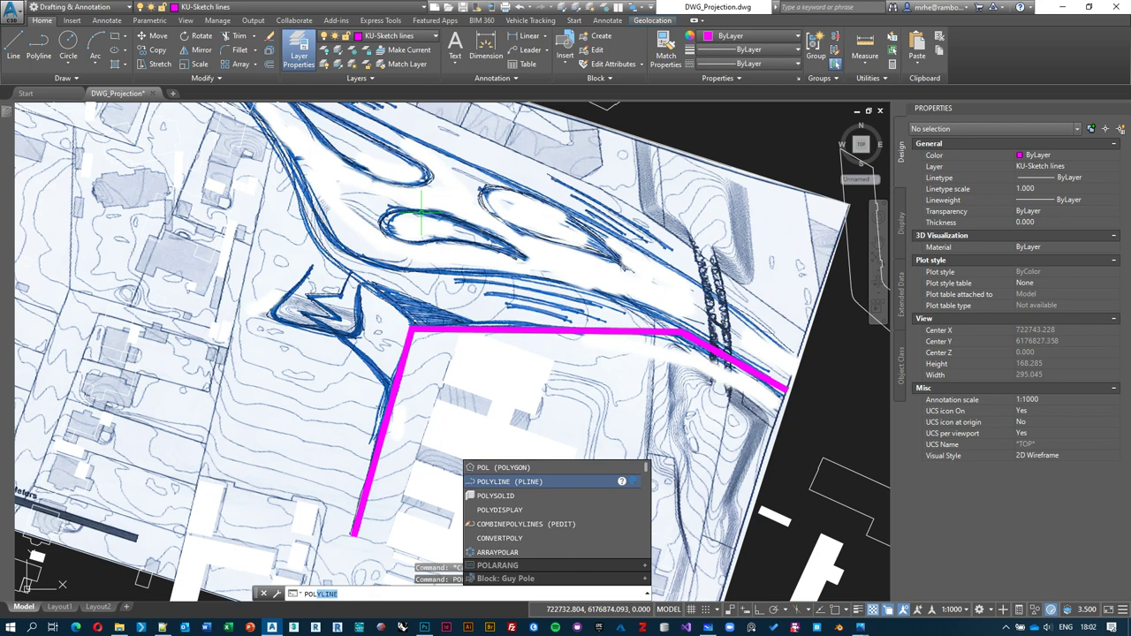
key(Return)
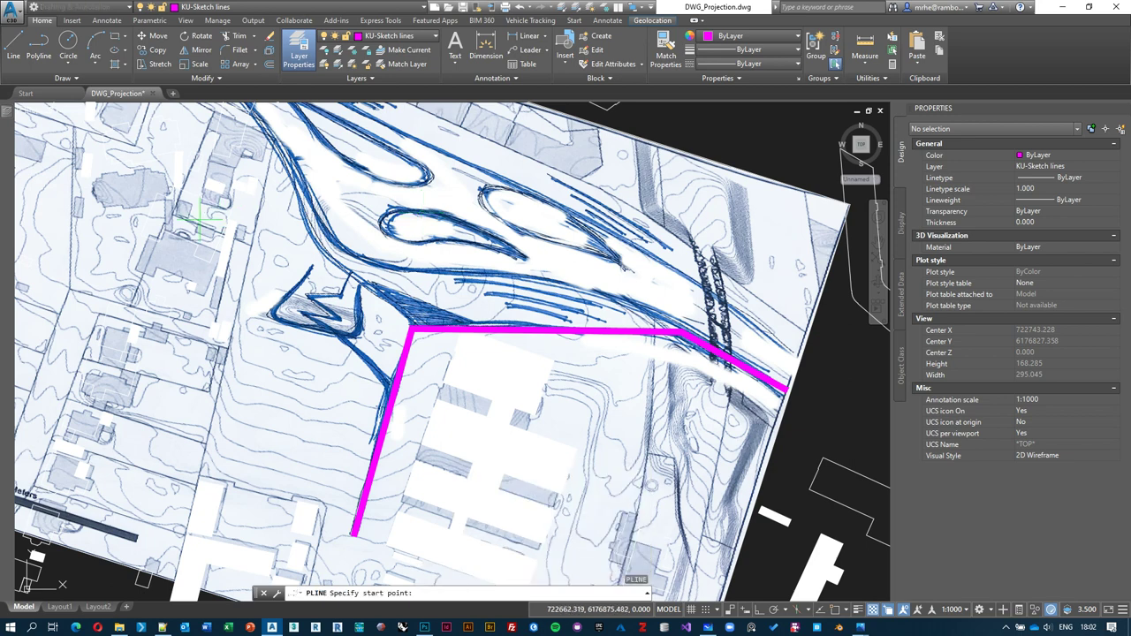
click(834, 612)
click(412, 328)
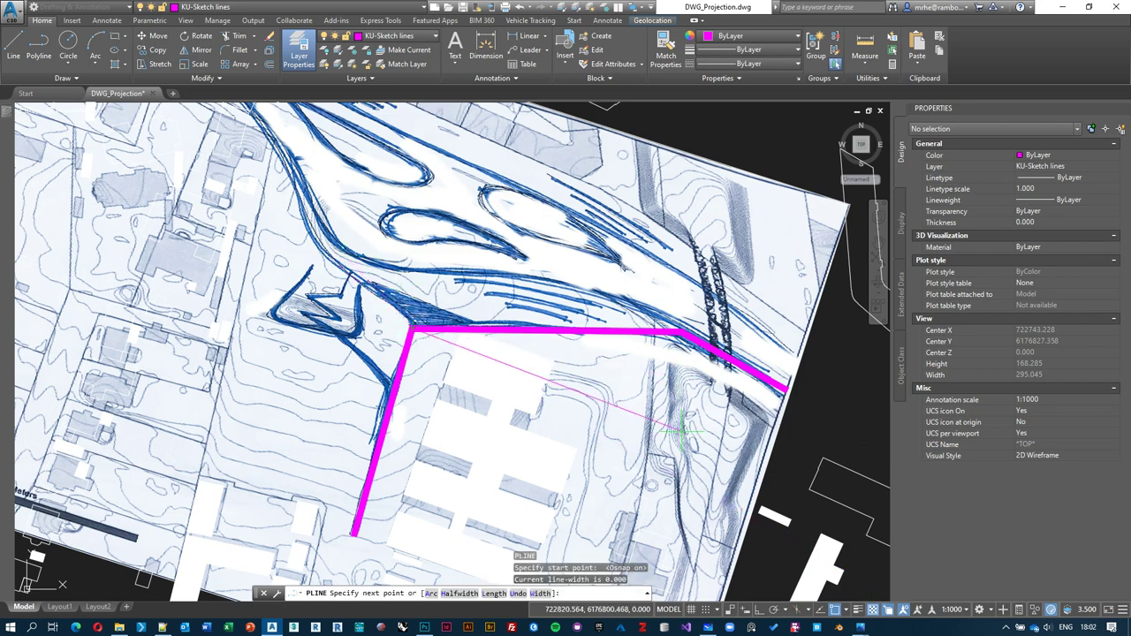
click(315, 242)
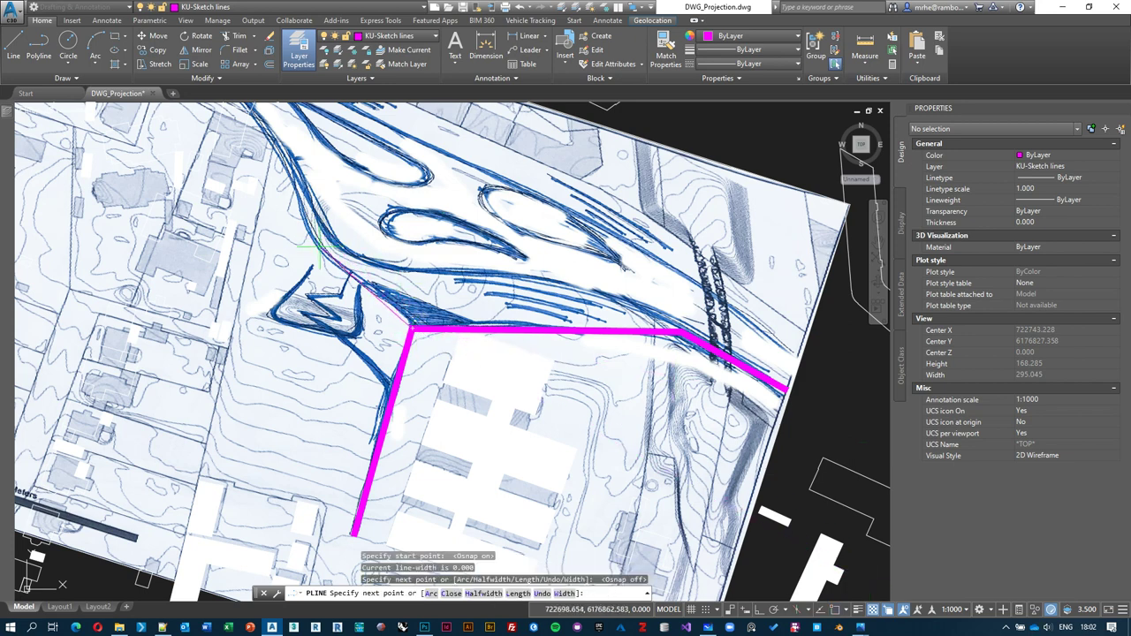
mouse_move(300, 205)
middle_down()
mouse_move(374, 280)
mouse_move(364, 287)
mouse_move(487, 392)
middle_up()
click(363, 289)
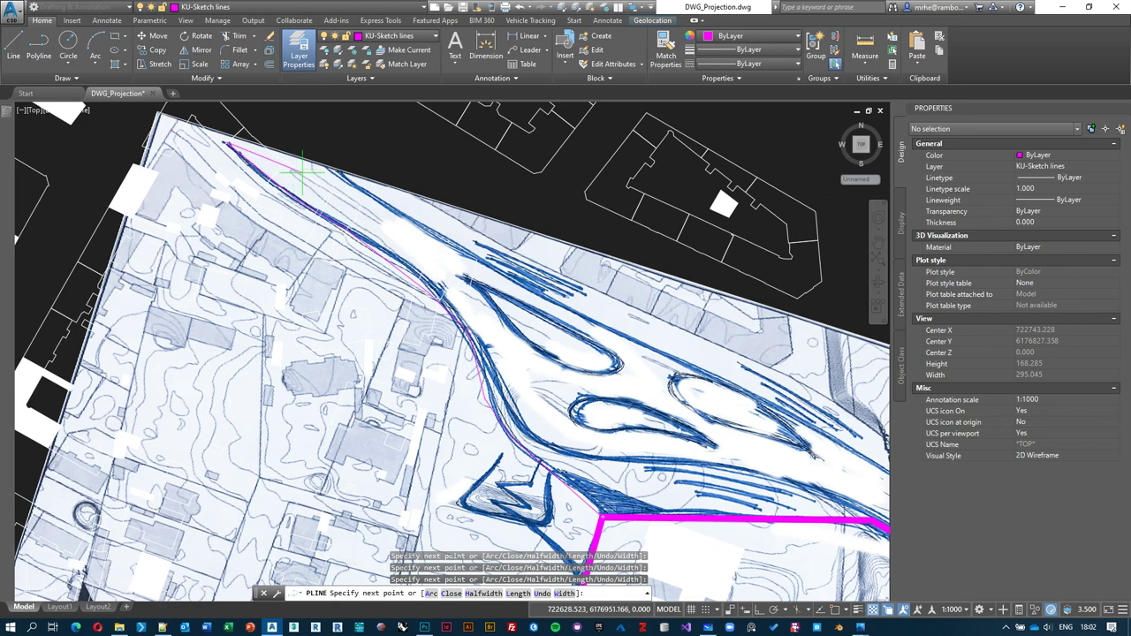
key(Return)
Step: Set the global width of the new northwestern path polyline to 2
mouse_move(462, 388)
middle_down()
mouse_move(459, 316)
mouse_move(437, 275)
mouse_move(380, 267)
middle_up()
scroll(503, 389, up, 2)
click(473, 352)
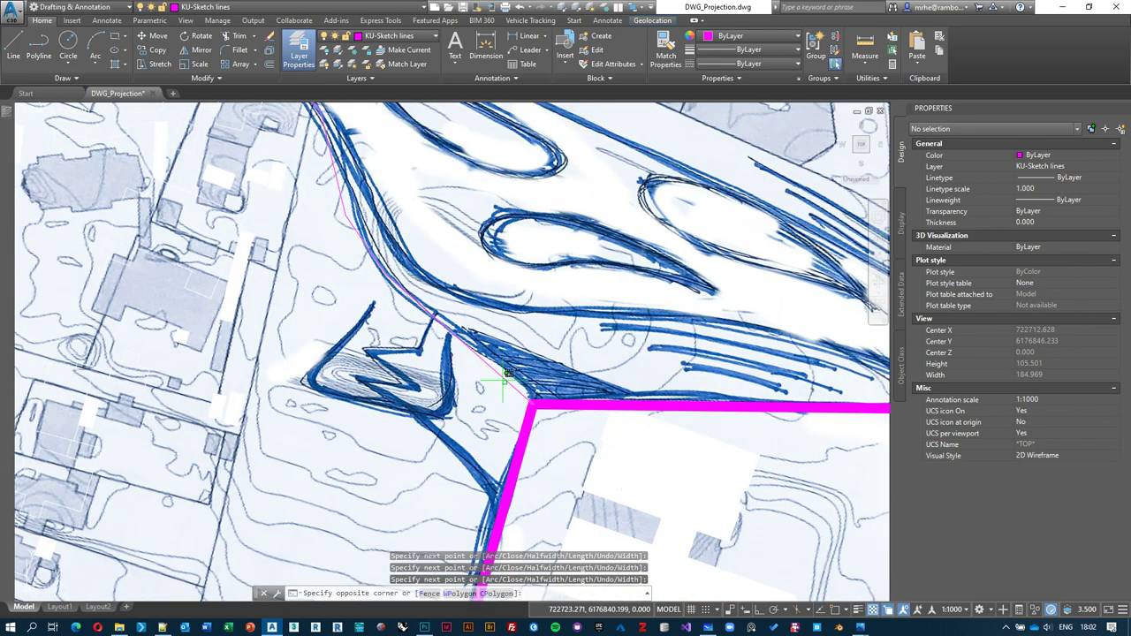
click(359, 233)
click(1049, 351)
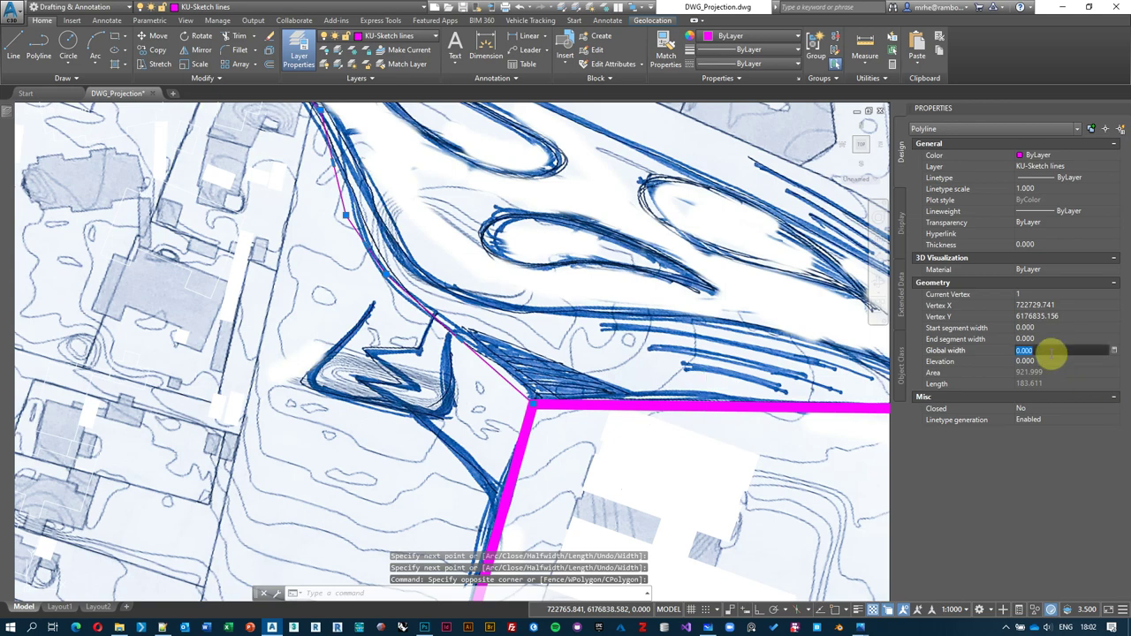
text(1)
key(Return)
middle_drag(392, 416, 374, 374)
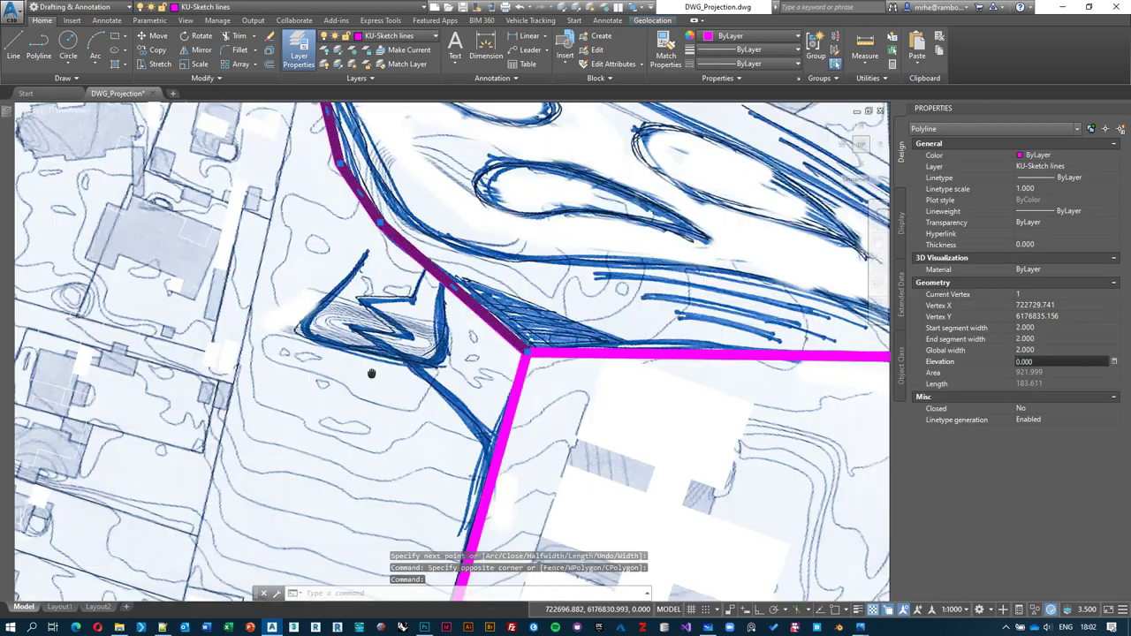
key(Escape)
scroll(507, 488, down, 4)
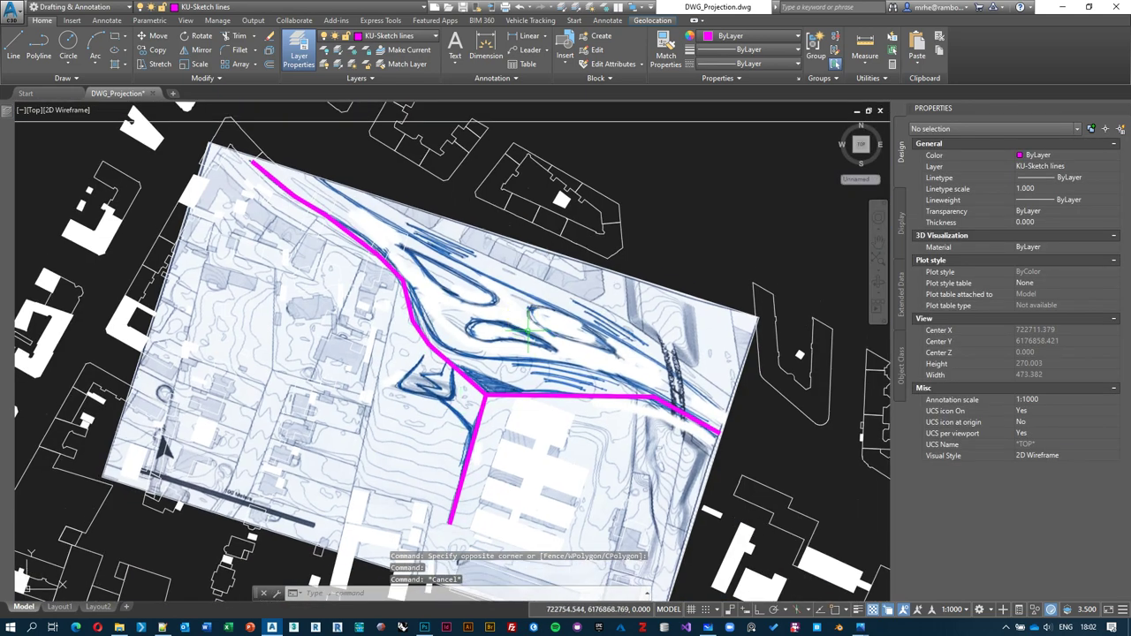
Step: Trace the middle teardrop-shaped island with a closed fit-point spline, starting from its pointed southeastern tip
scroll(518, 413, up, 2)
middle_drag(483, 444, 494, 411)
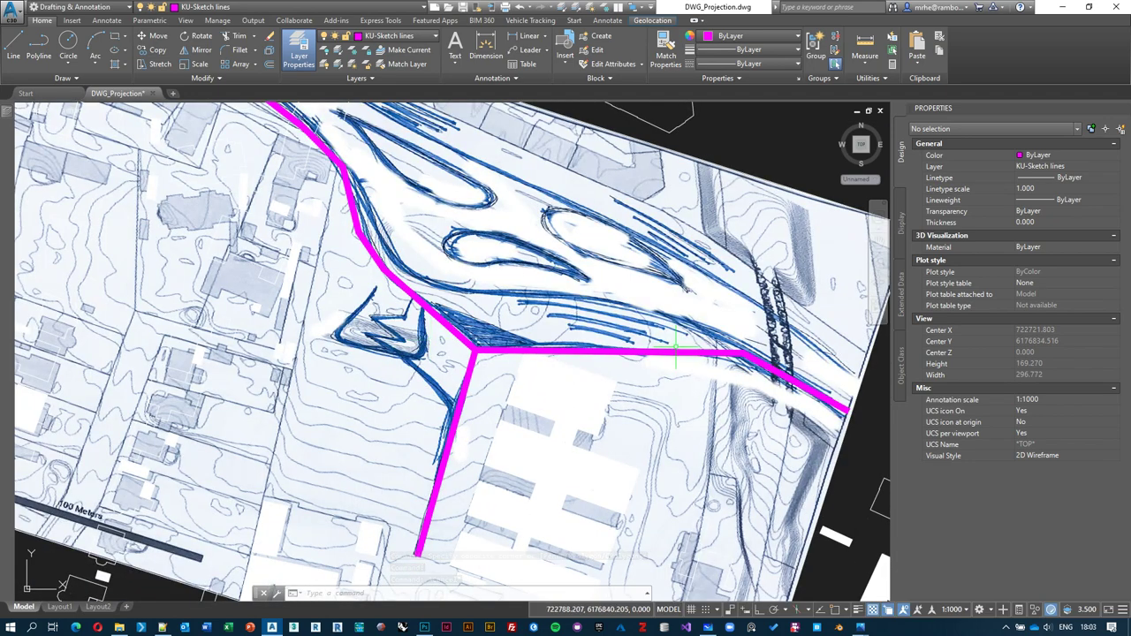
scroll(649, 265, up, 5)
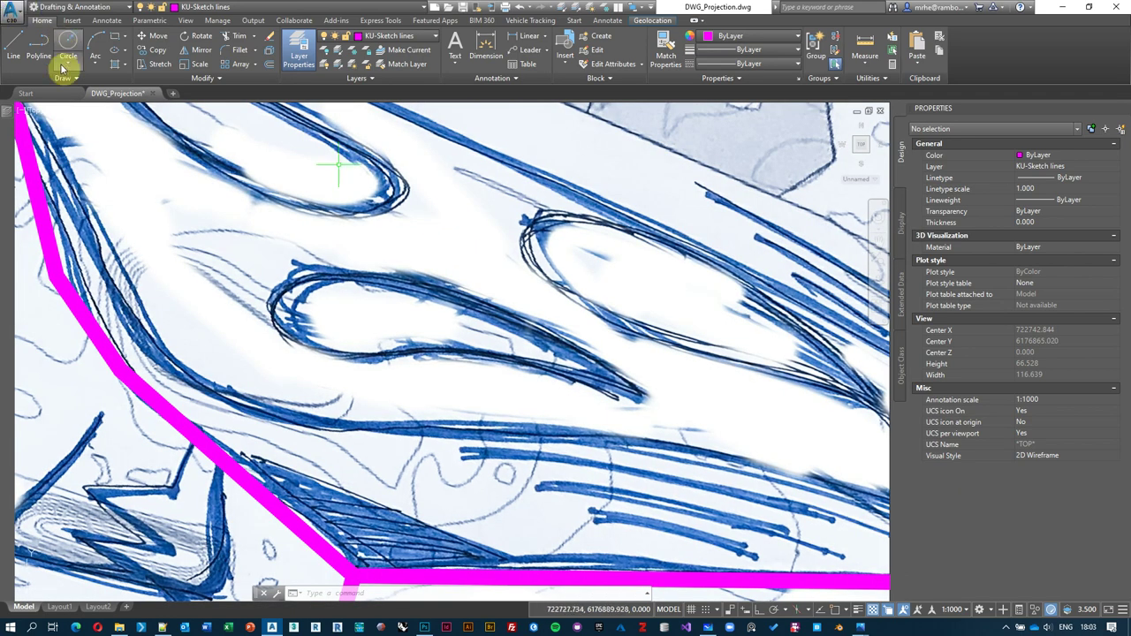
click(76, 79)
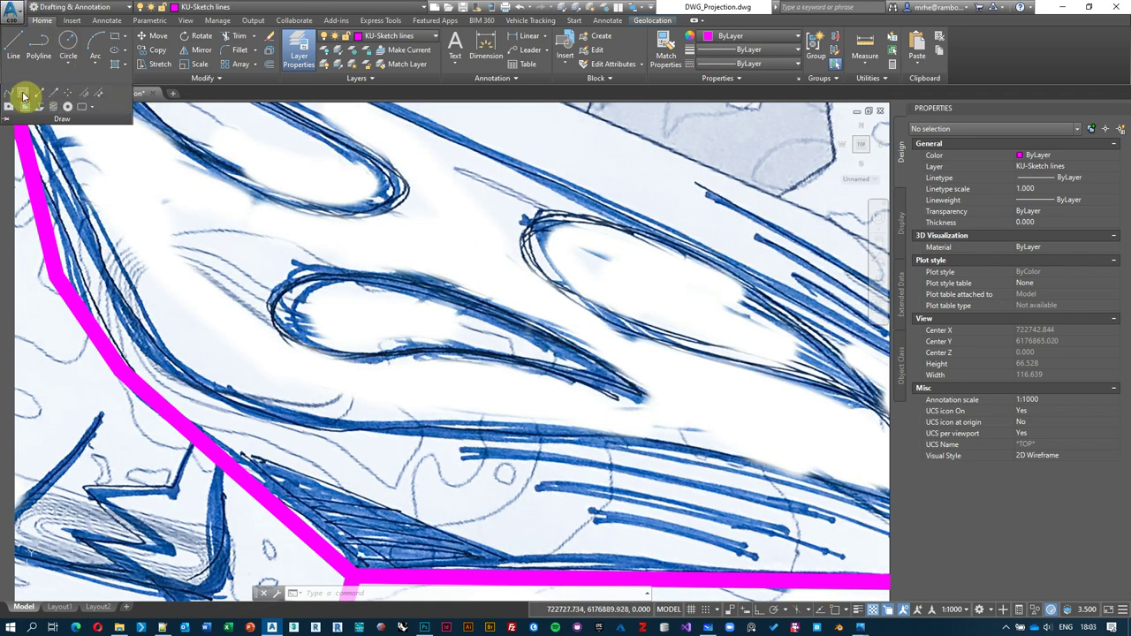
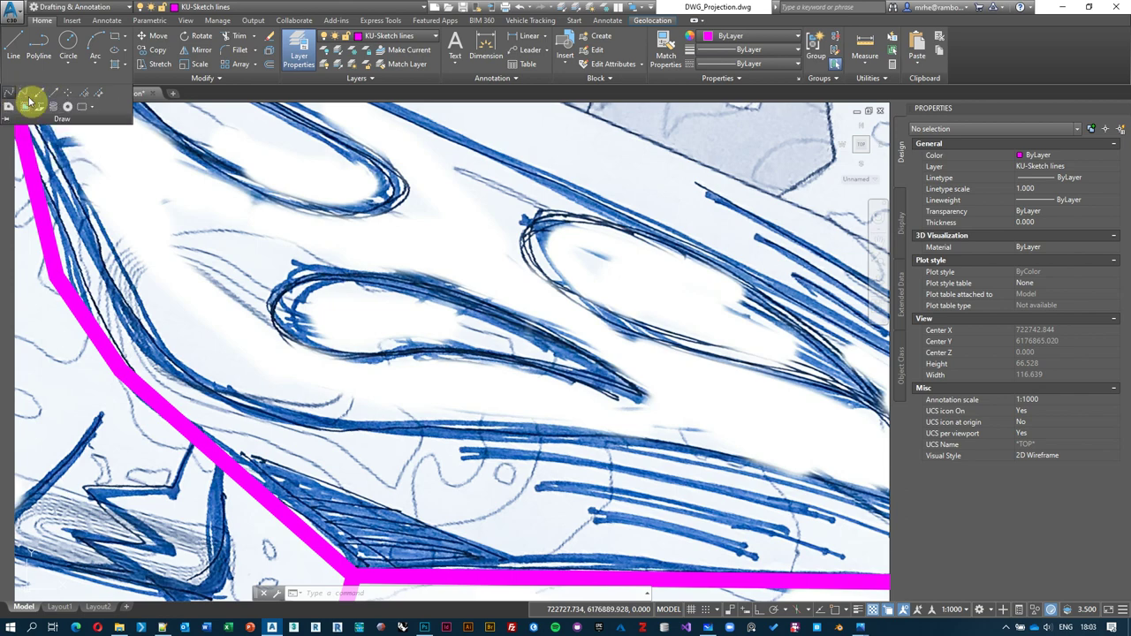
click(9, 91)
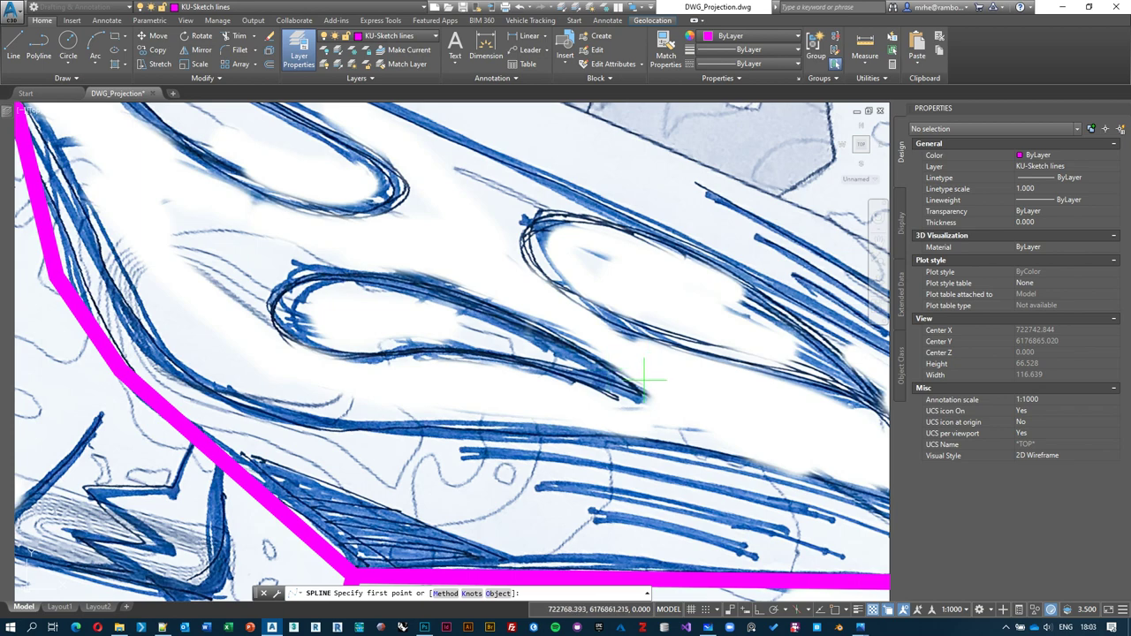
click(639, 392)
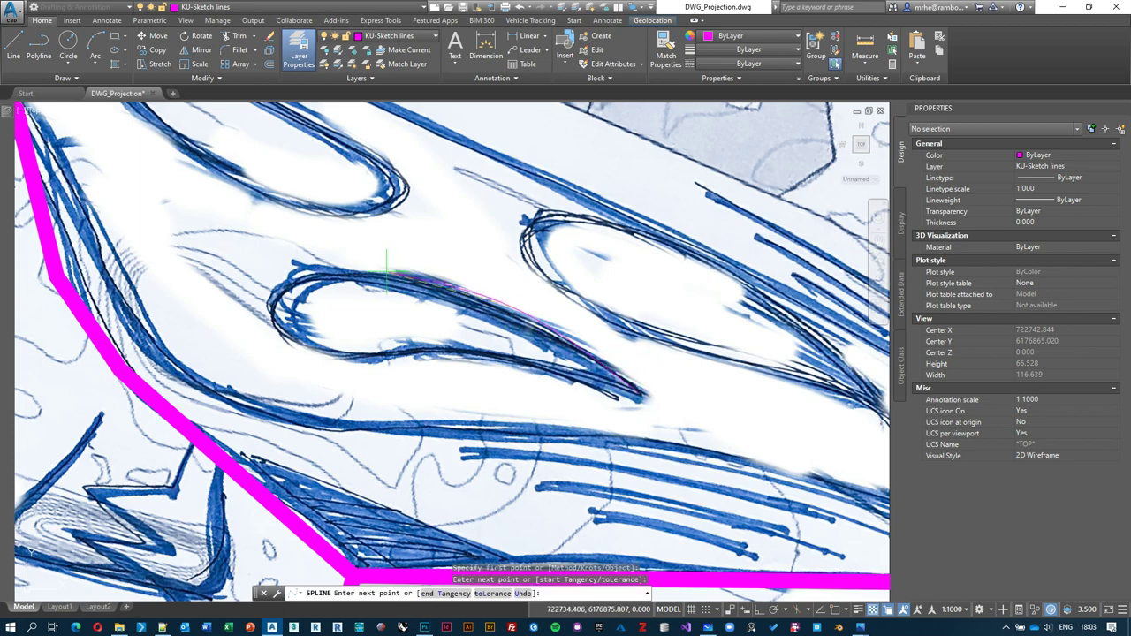
click(296, 262)
click(271, 298)
click(291, 349)
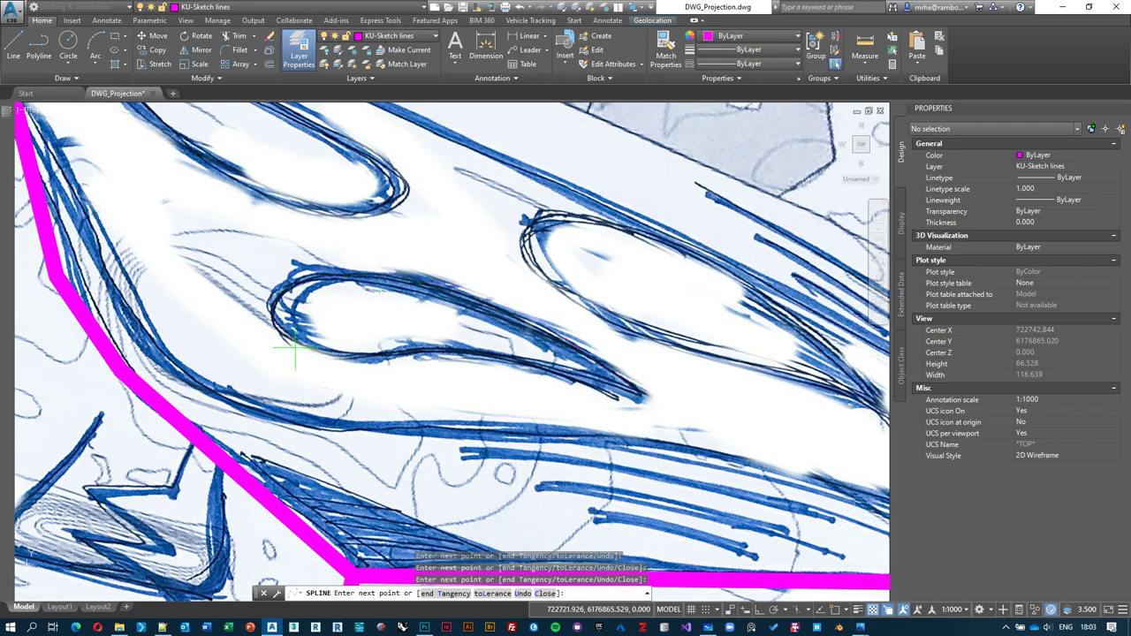
click(371, 360)
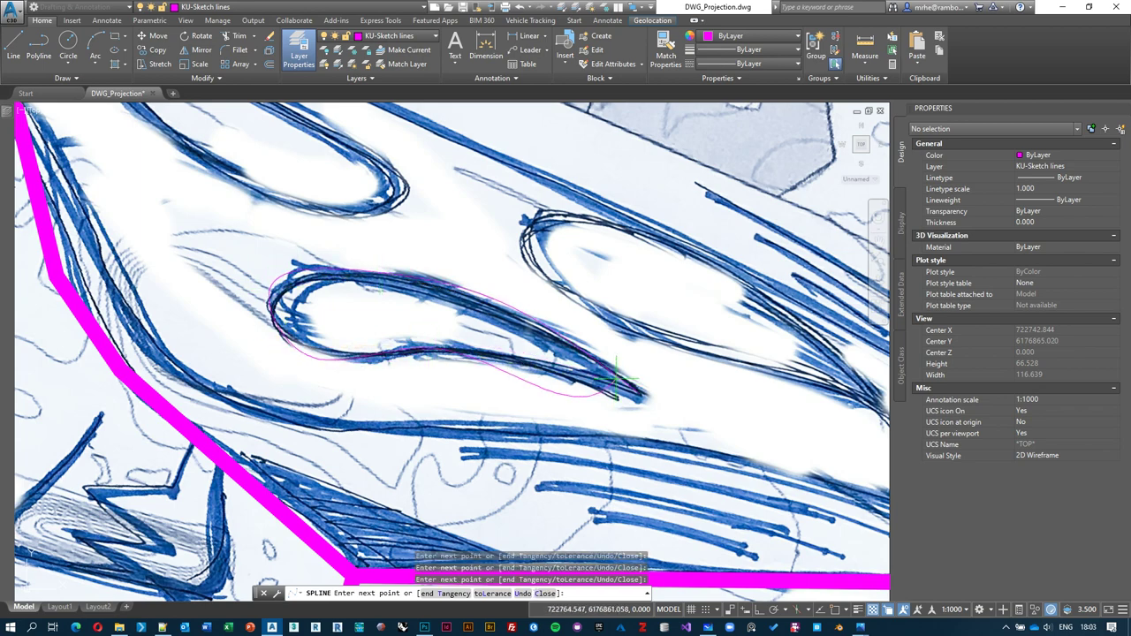
text(c)
key(Return)
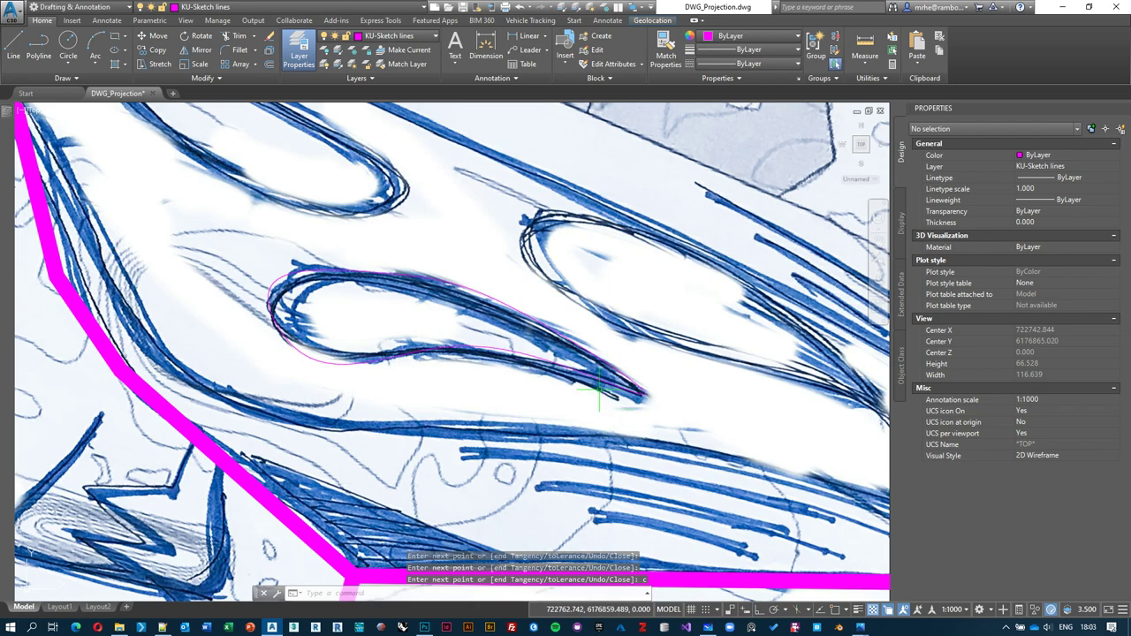
Step: Move the teardrop spline off the sketch into the empty area northeast of it
click(597, 375)
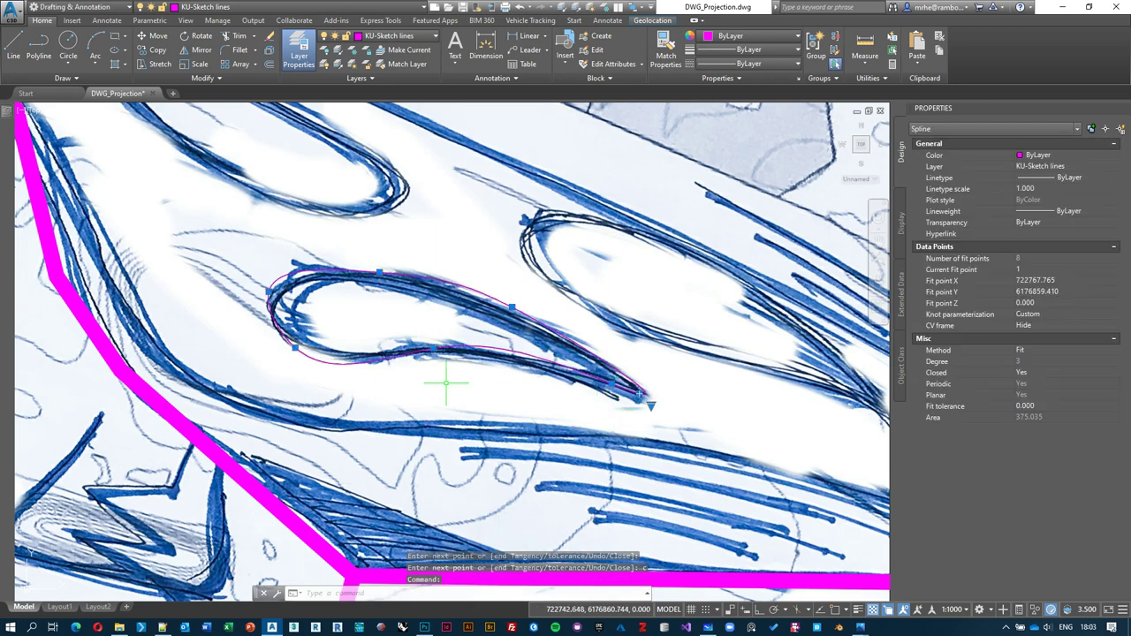
middle_drag(393, 396, 429, 367)
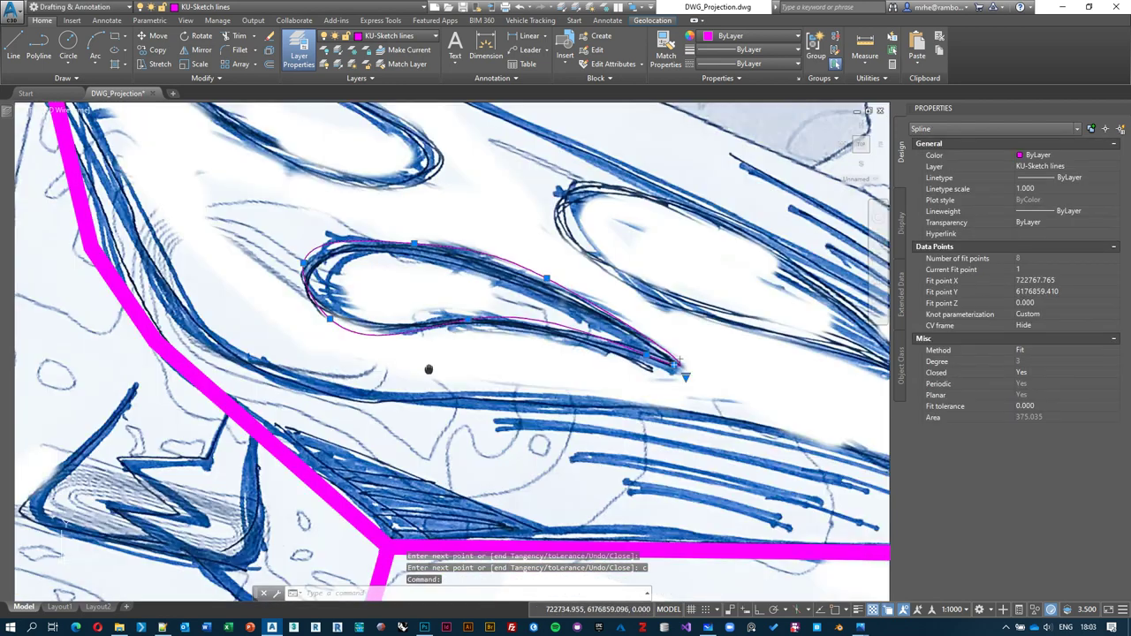
text(m)
key(Return)
click(476, 352)
scroll(469, 354, down, 5)
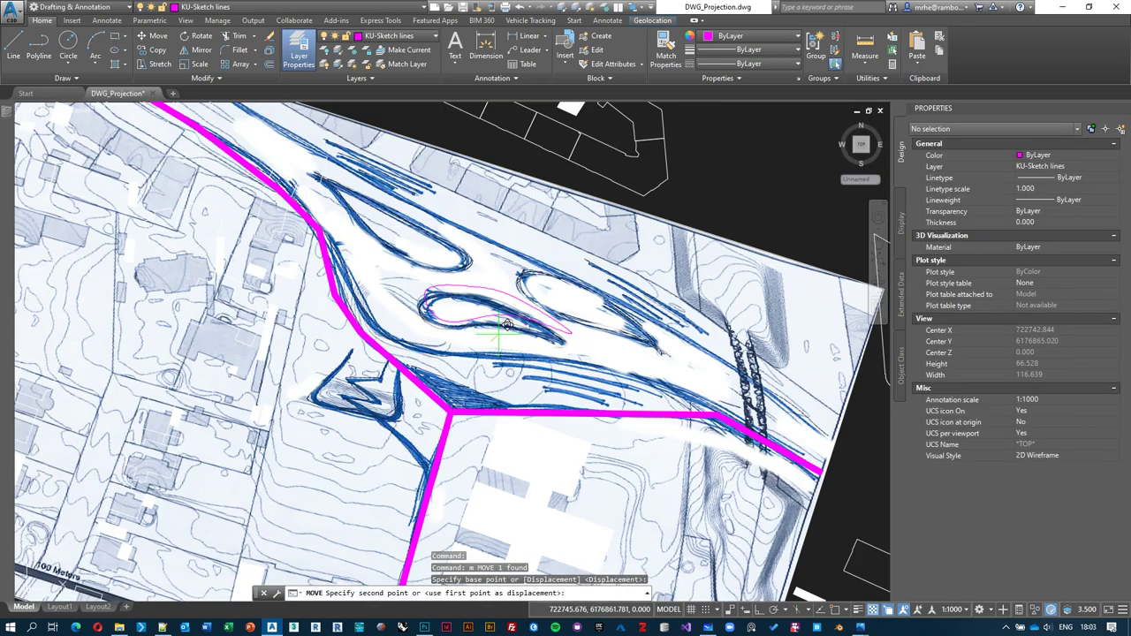
scroll(468, 371, up, 5)
middle_drag(442, 353, 470, 381)
click(598, 255)
scroll(623, 260, up, 4)
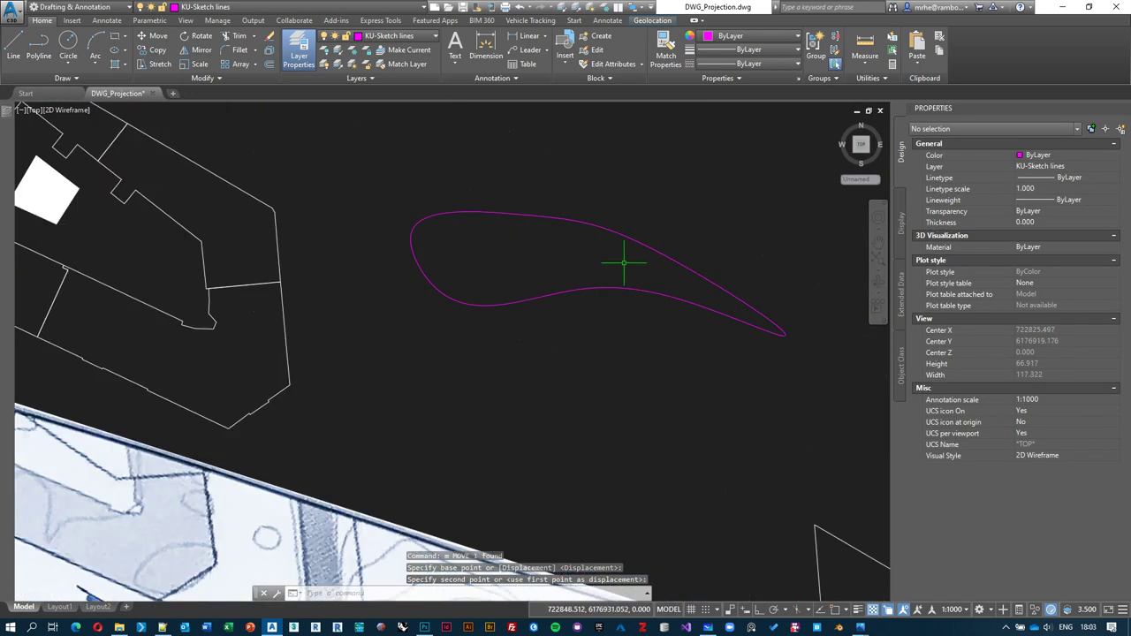
Step: Reshape the teardrop spline by stretching its upper fit point outward and adjusting the fit point at its lower rounded end
key(Escape)
click(631, 274)
click(606, 308)
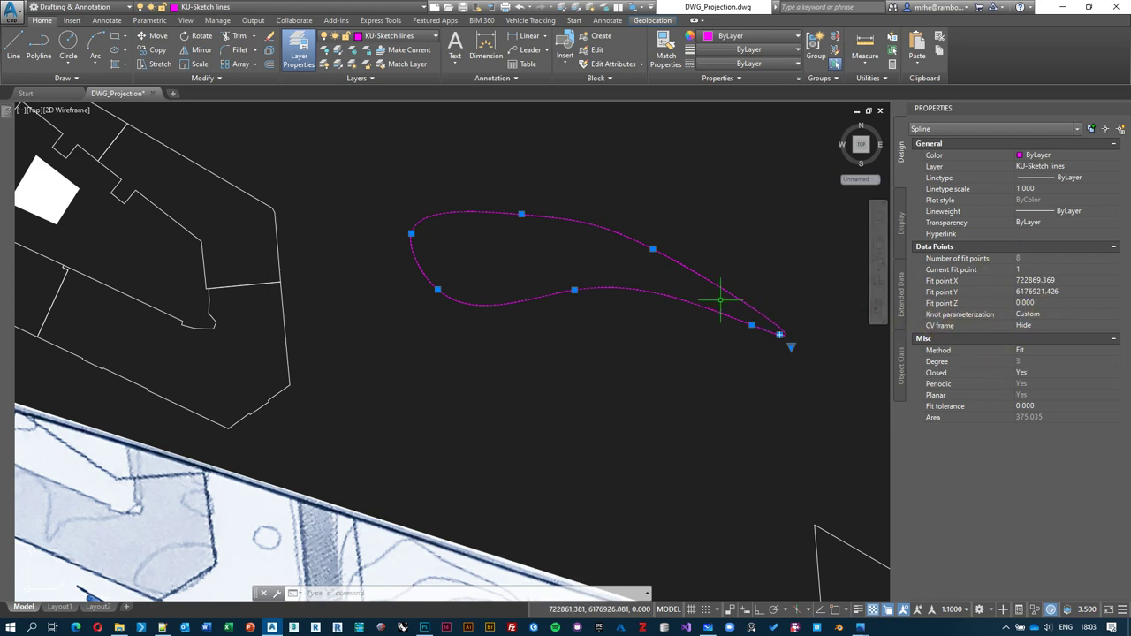
scroll(535, 212, up, 2)
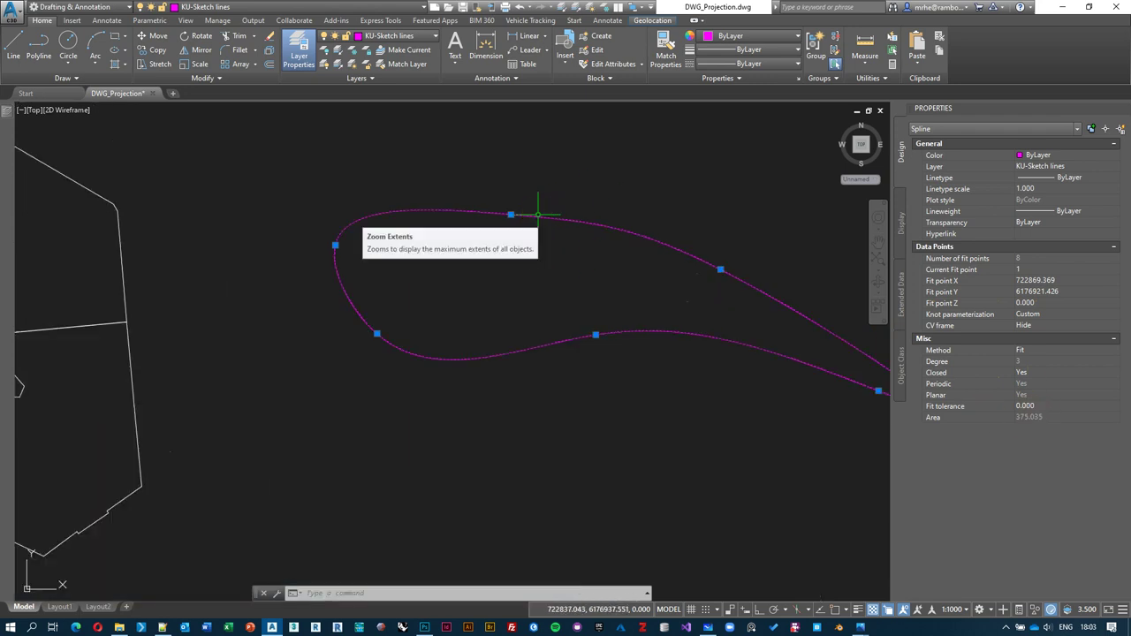
click(456, 198)
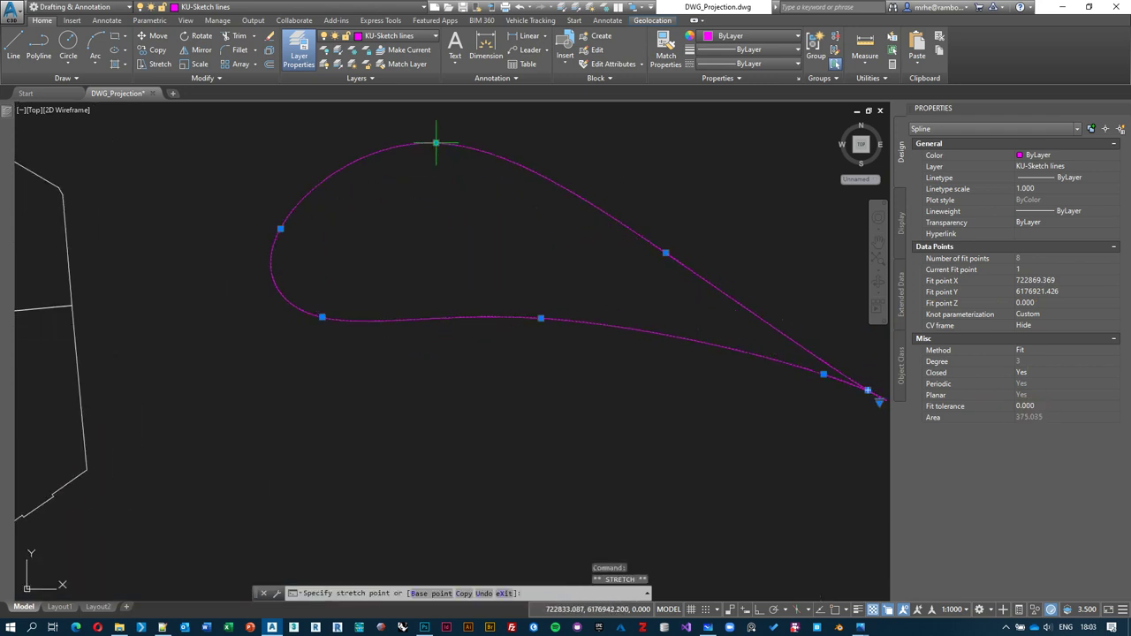
click(449, 176)
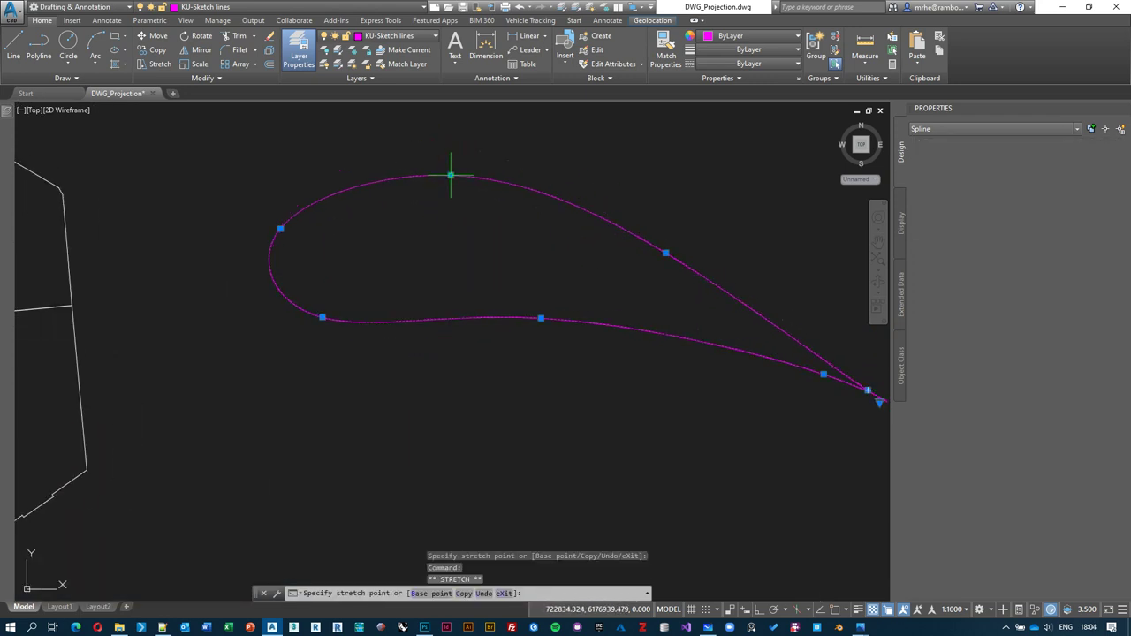
middle_drag(525, 248, 409, 222)
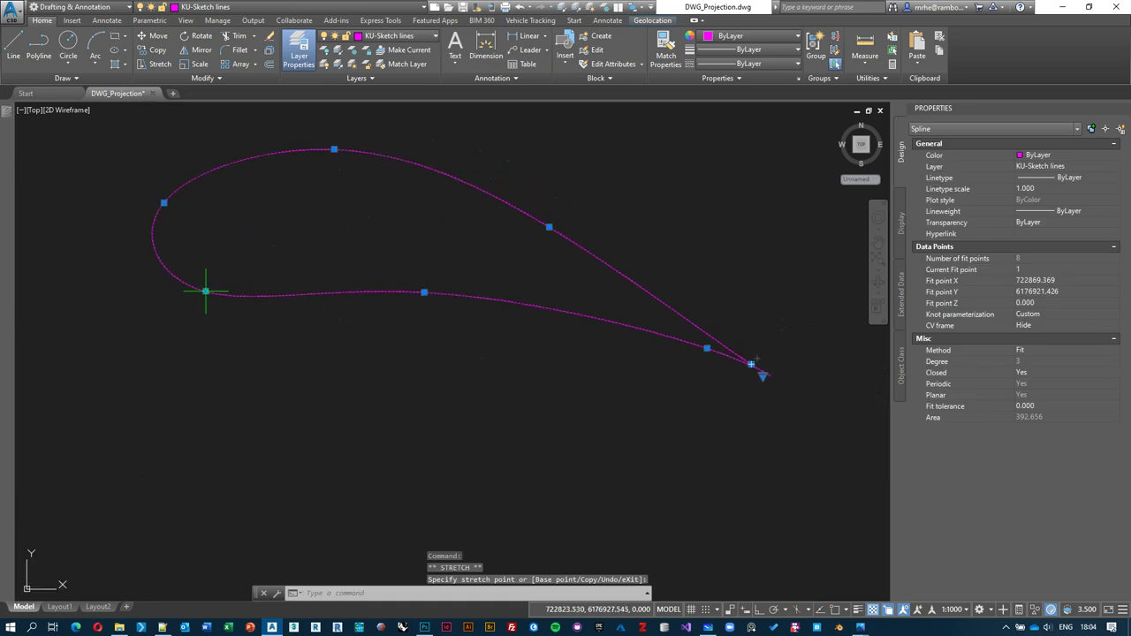
click(270, 308)
click(270, 308)
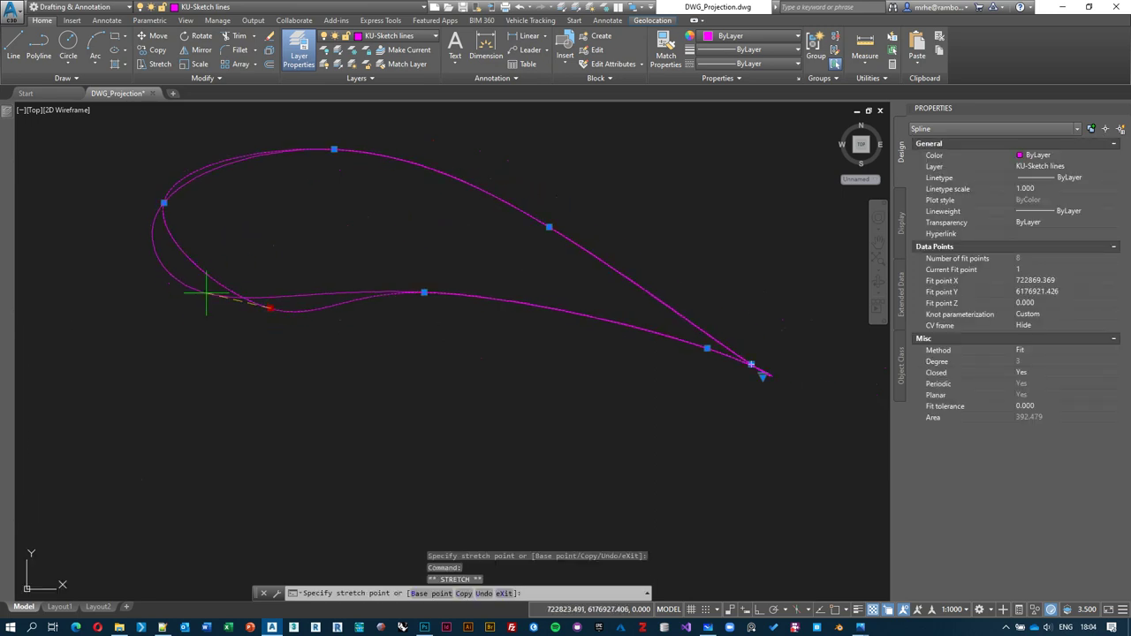
click(206, 292)
Step: Show the teardrop spline's control vertices and stretch the two vertices at its rounded western end outward
mouse_move(763, 375)
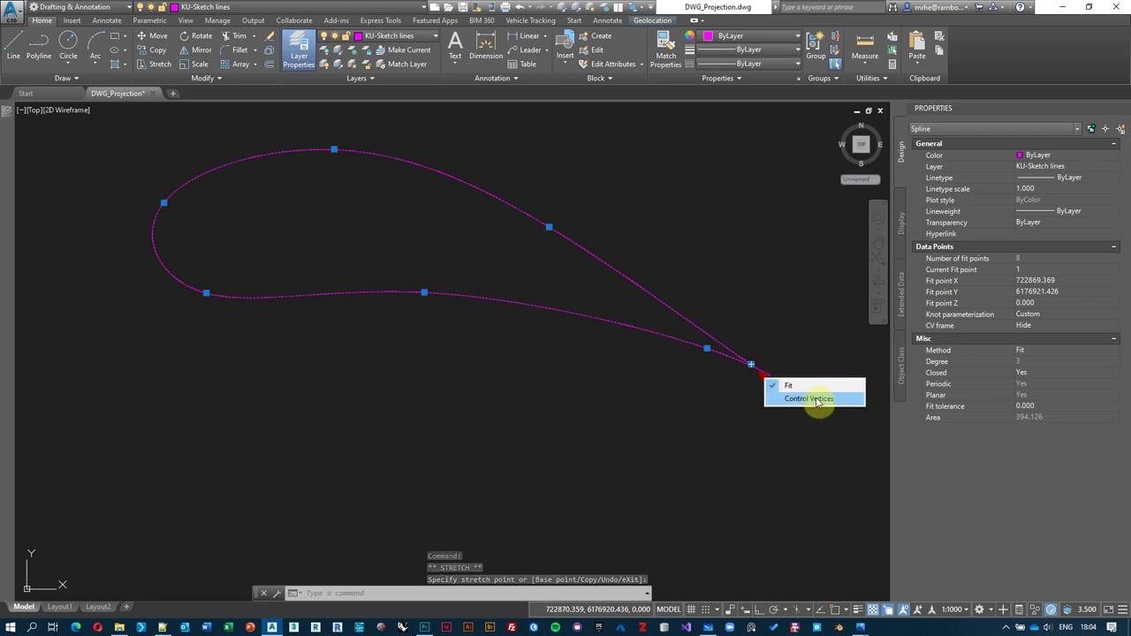
click(819, 399)
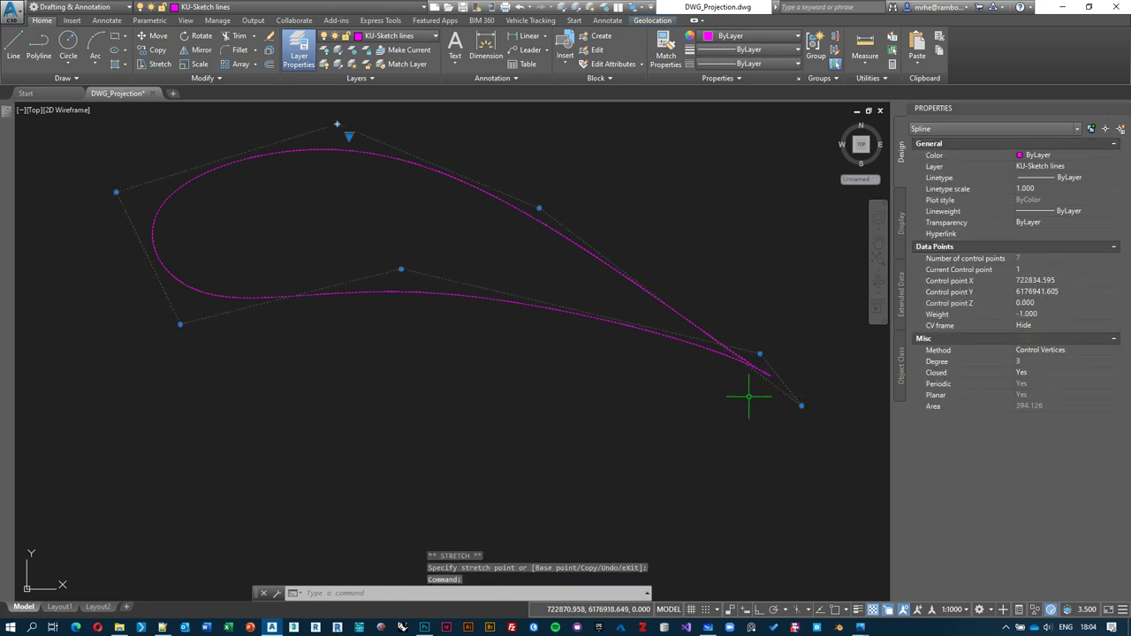
click(115, 192)
click(76, 190)
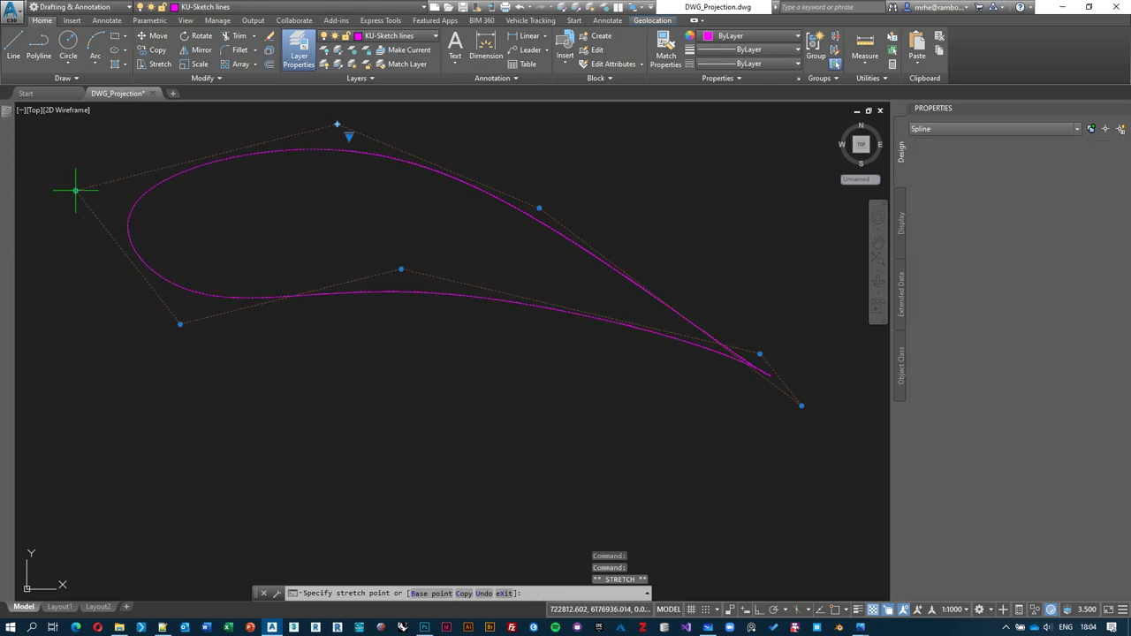
click(181, 323)
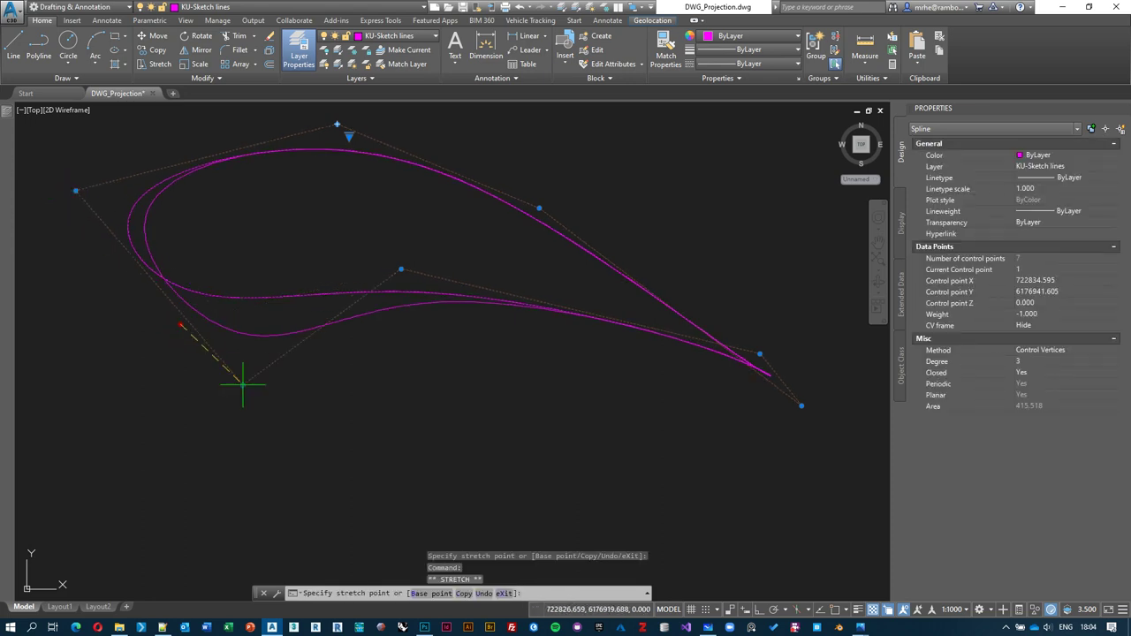
click(243, 384)
click(243, 384)
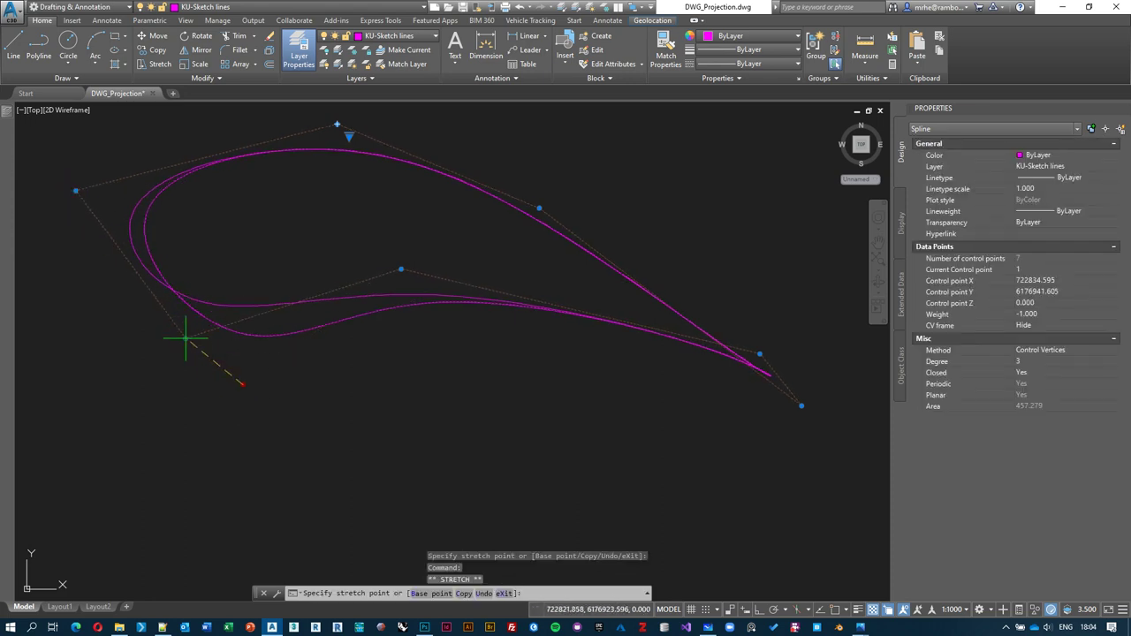
click(185, 338)
Step: Reshape the spline's southeastern tip by stretching one control vertex southward and the outermost vertex northward so the sides no longer cross
click(759, 353)
click(759, 353)
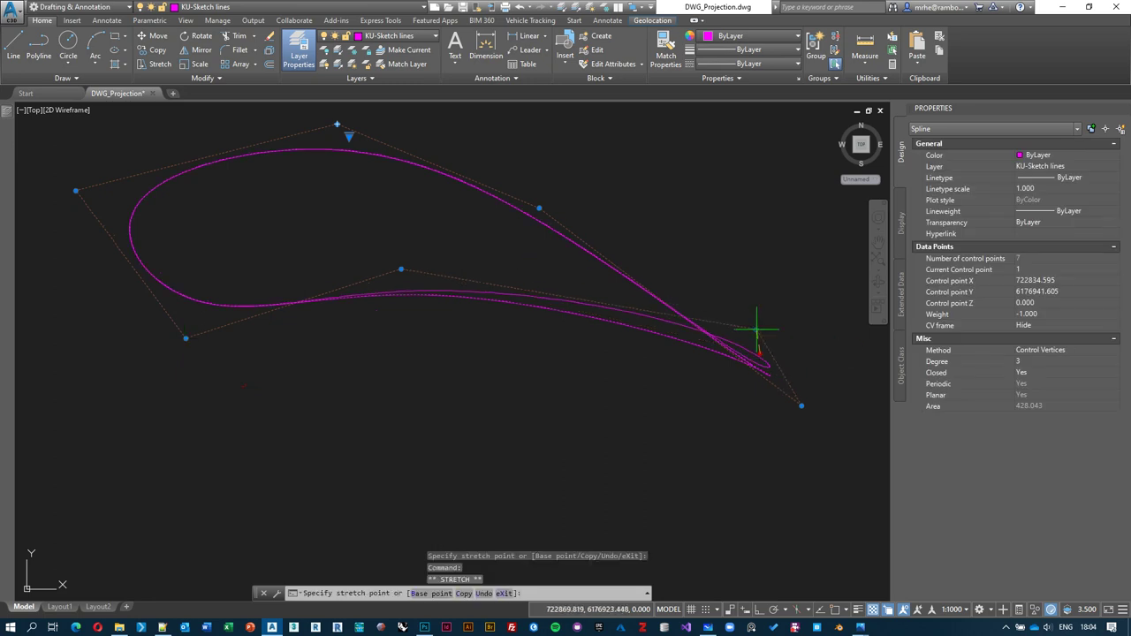
click(747, 374)
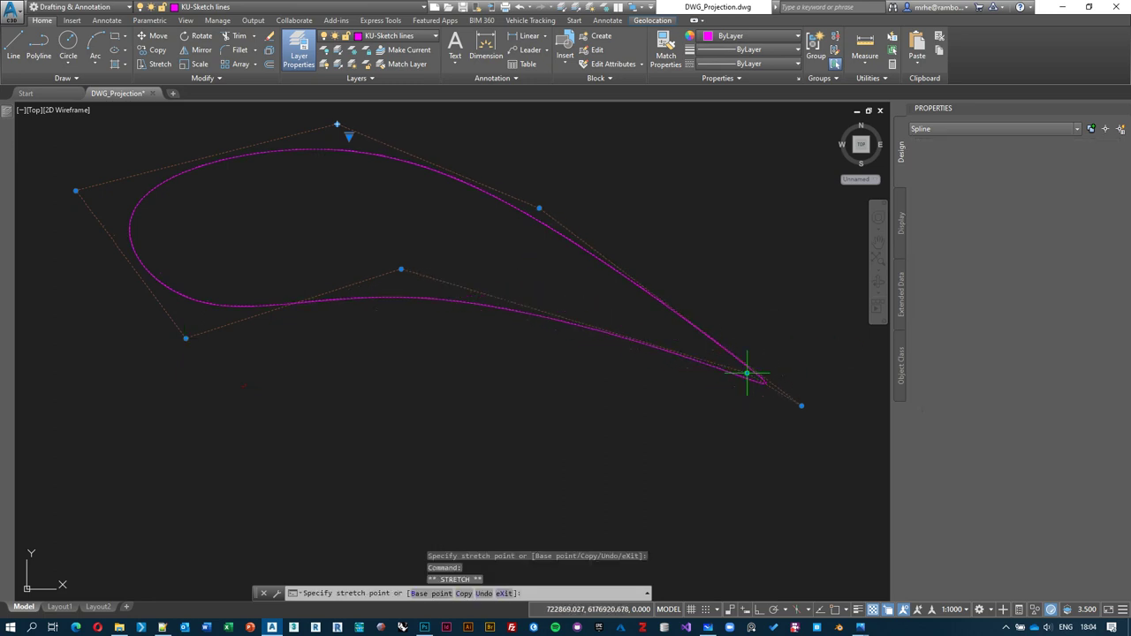
click(801, 405)
click(804, 368)
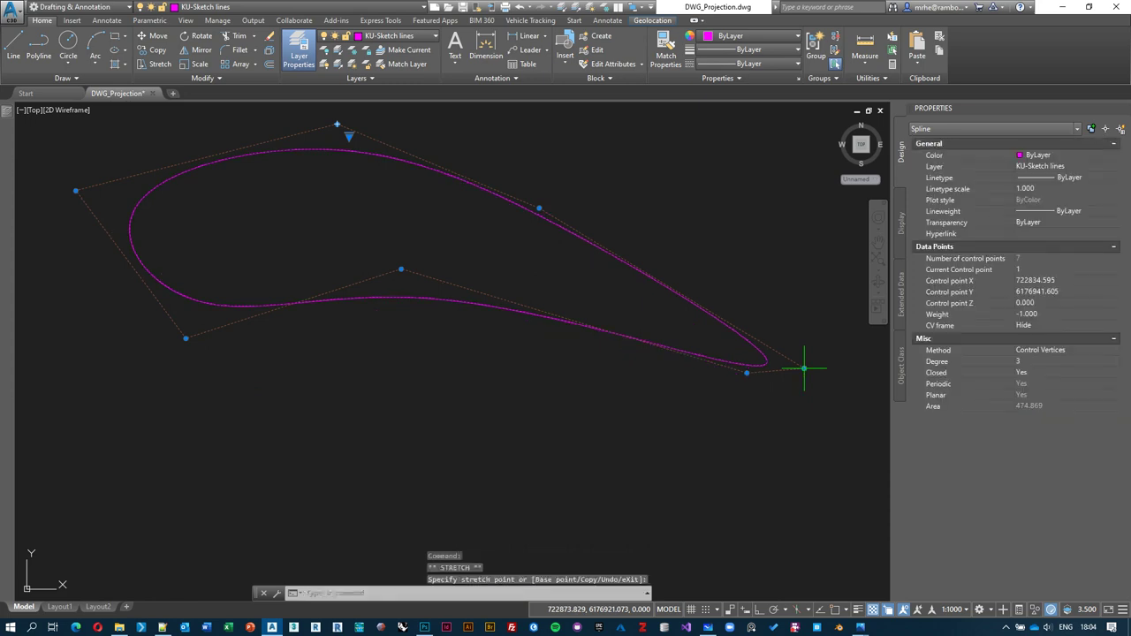
Step: Switch the teardrop spline from control vertices back to fit points
middle_drag(475, 212, 480, 235)
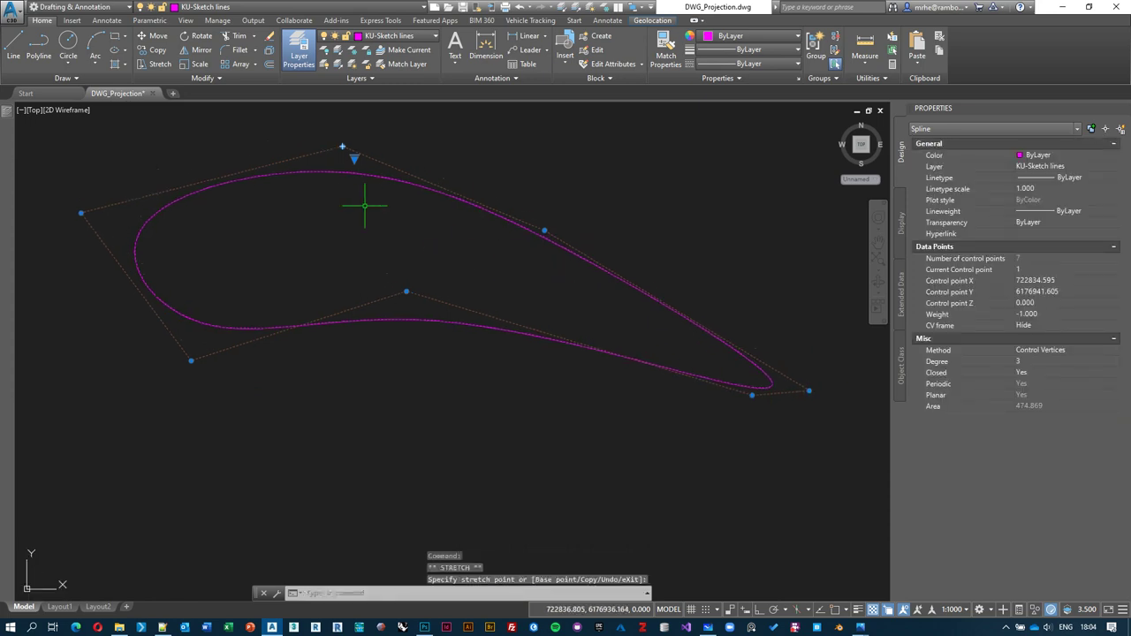
mouse_move(356, 161)
click(402, 182)
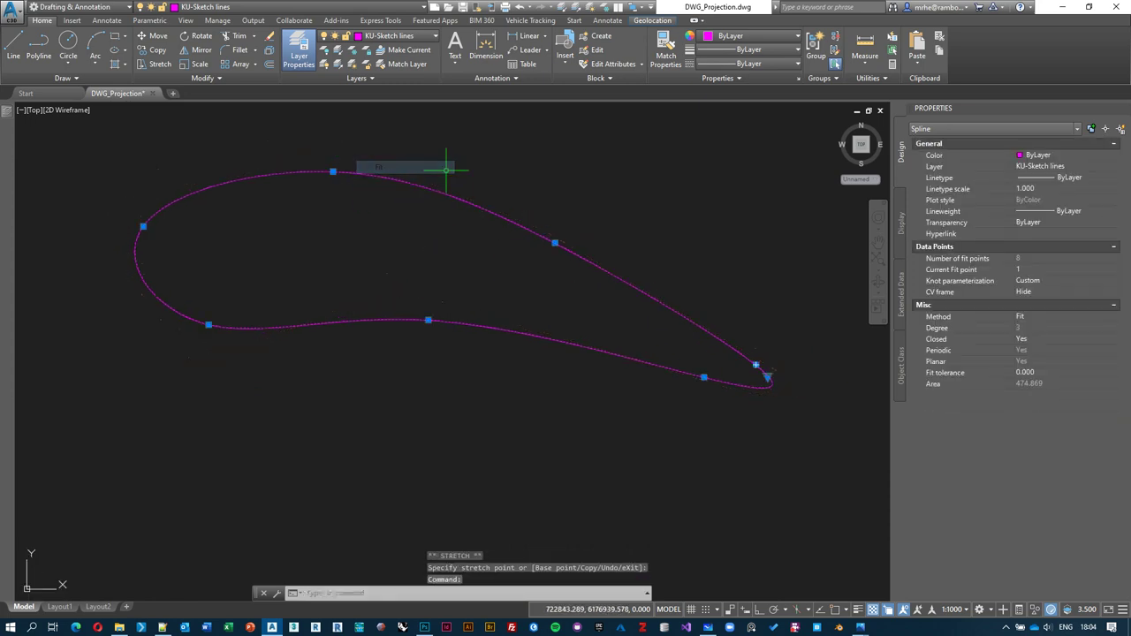
Step: Move the reshaped teardrop spline back onto the middle teardrop island of the sketch
scroll(454, 186, down, 5)
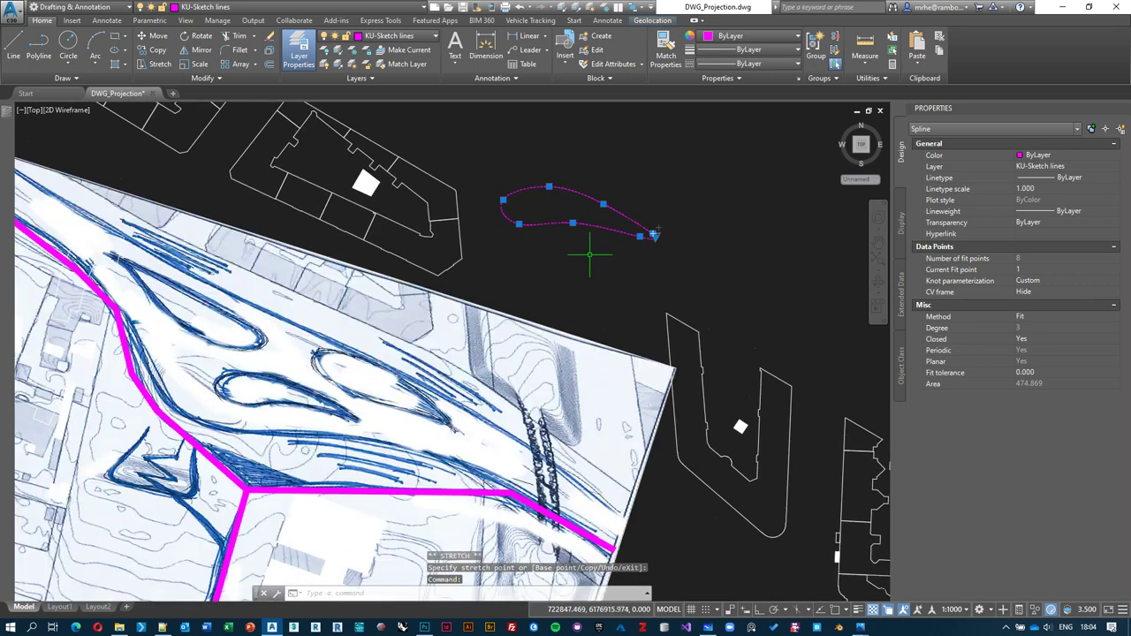
click(152, 36)
click(581, 181)
scroll(283, 371, up, 3)
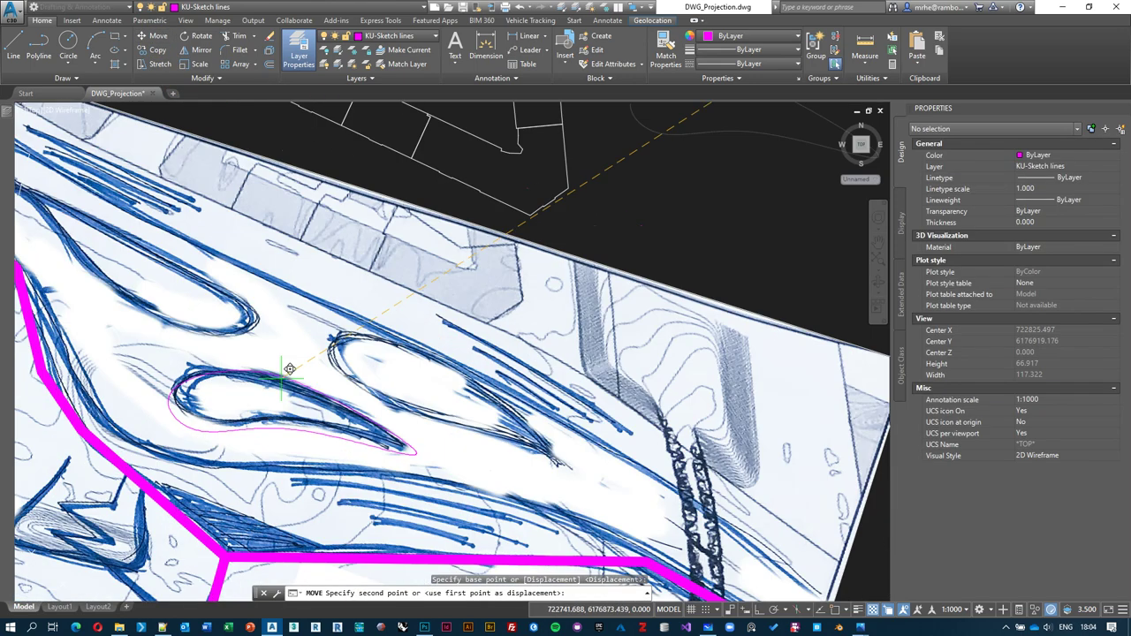
click(228, 411)
Step: Stretch the spline's fit points at the rounded end and along the southern edge onto the sketched outline
scroll(212, 415, up, 4)
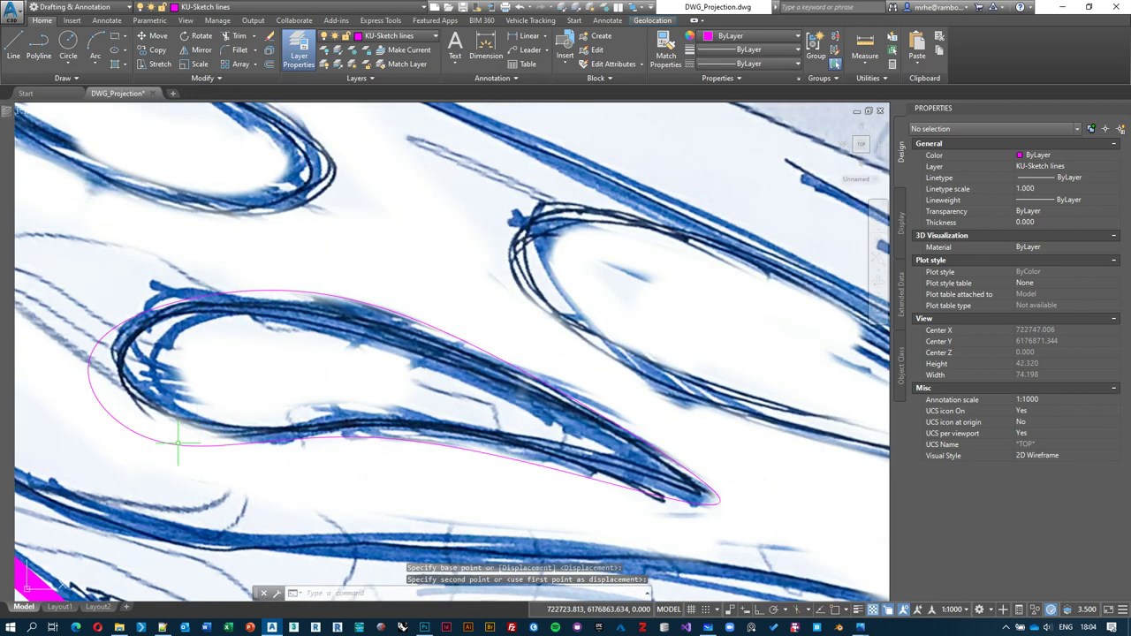
click(173, 443)
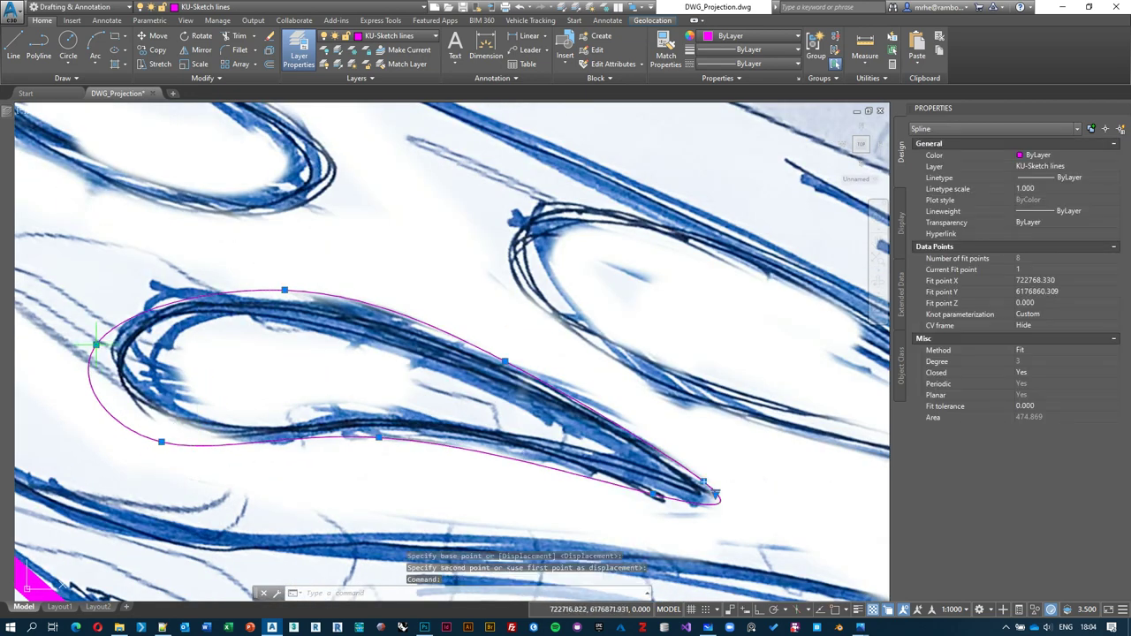
click(160, 441)
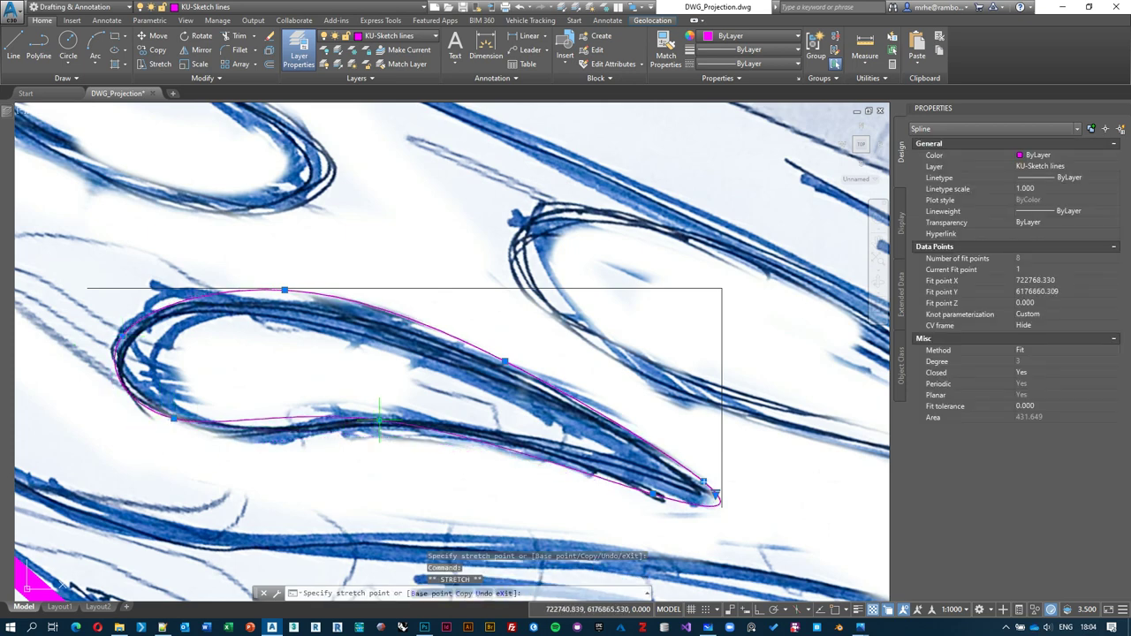
click(621, 477)
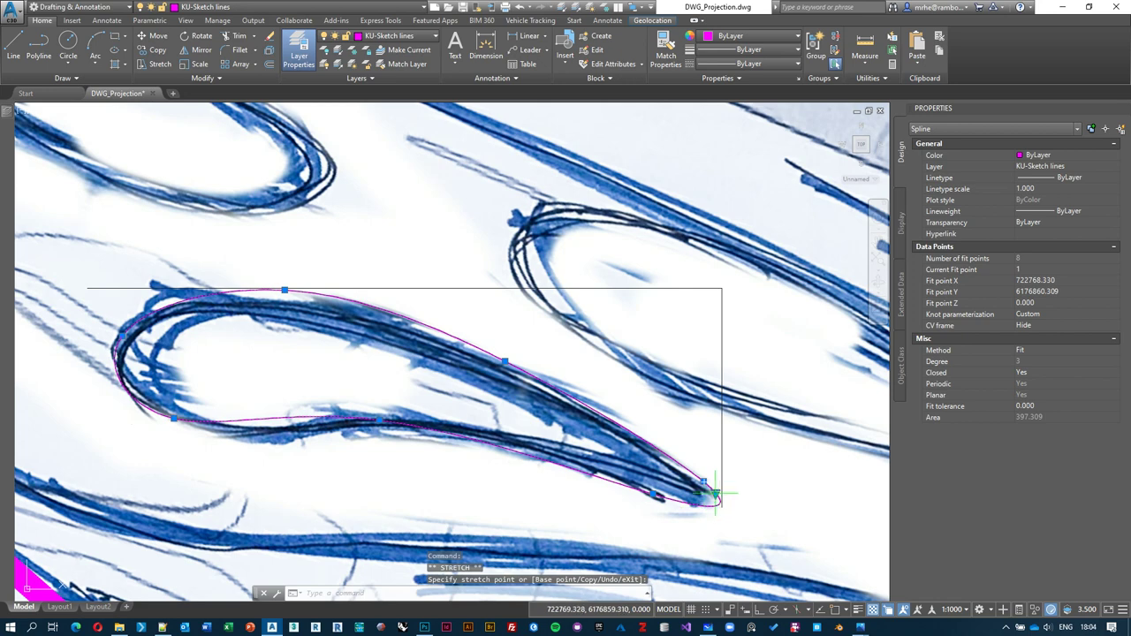
Step: Switch the spline to control vertices and fine-tune the southern, northern and tip vertices to follow the sketched island
mouse_move(713, 492)
click(756, 519)
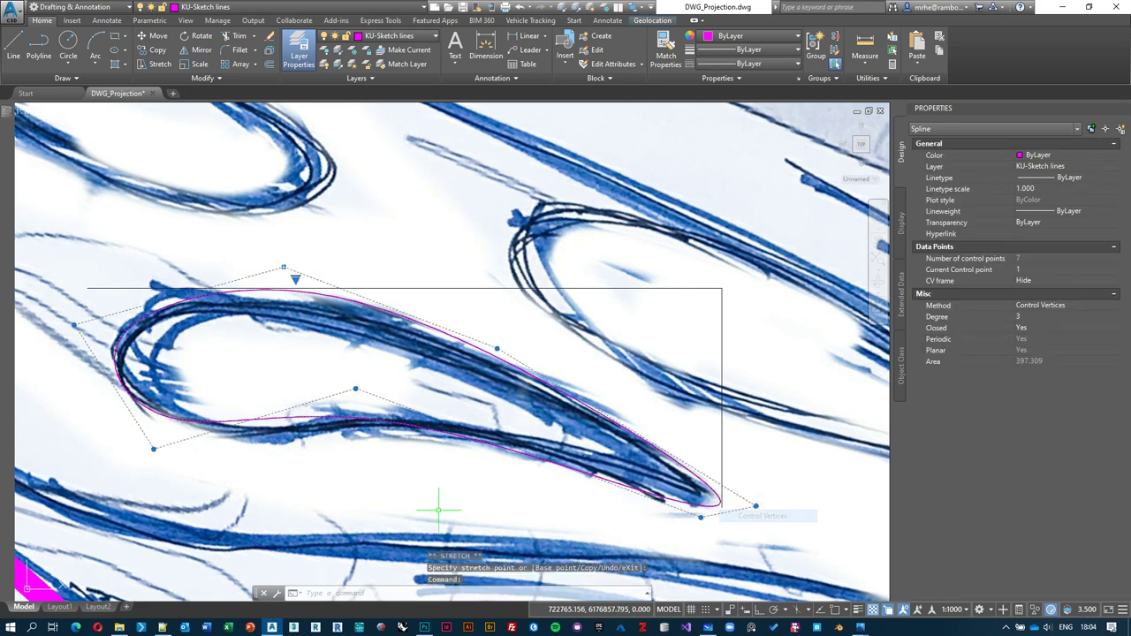
click(359, 386)
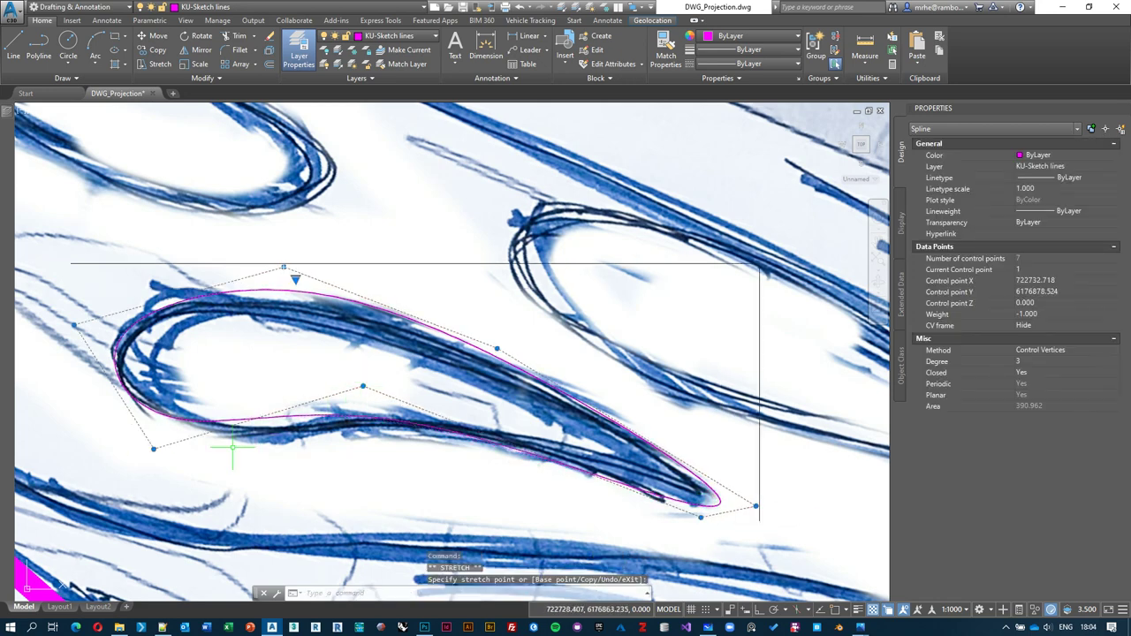
click(184, 469)
middle_drag(500, 364, 468, 327)
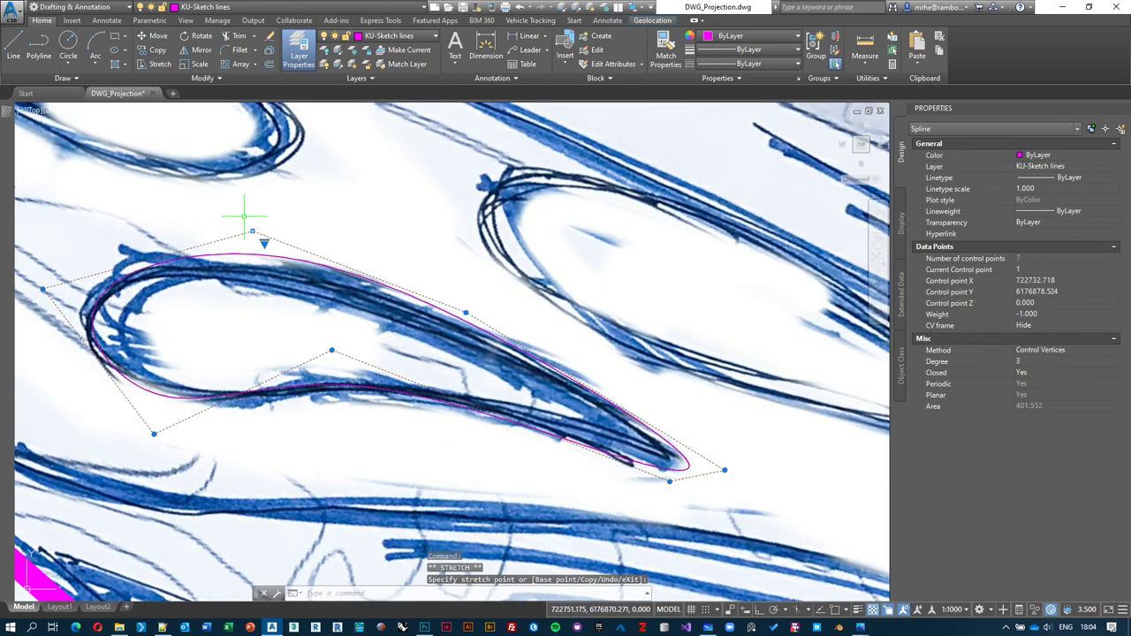
click(257, 241)
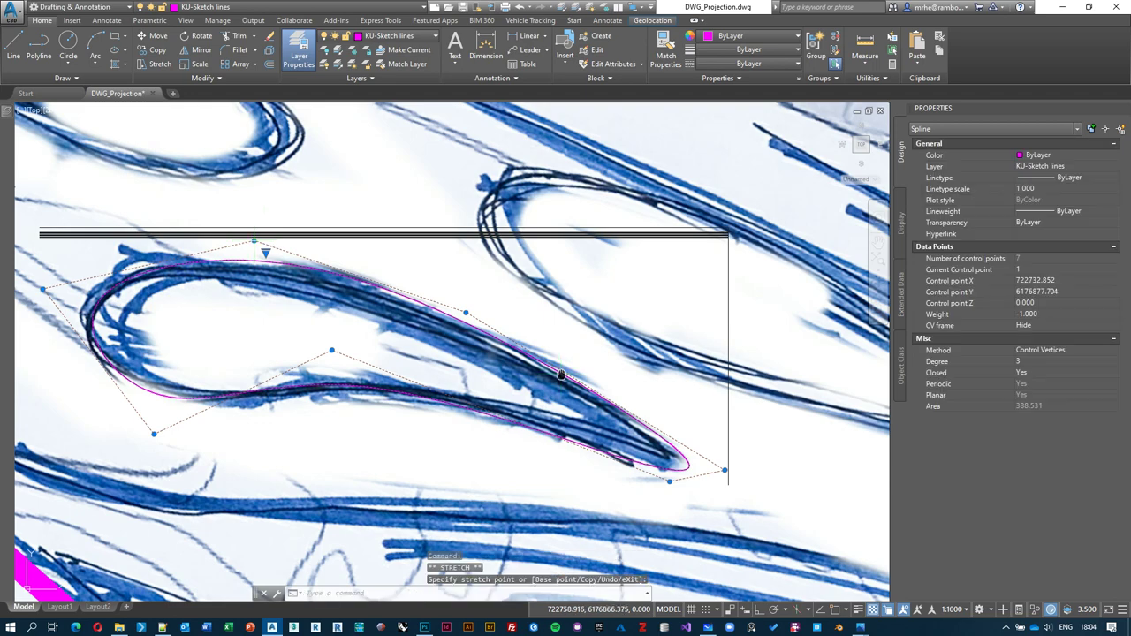
middle_drag(560, 374, 556, 345)
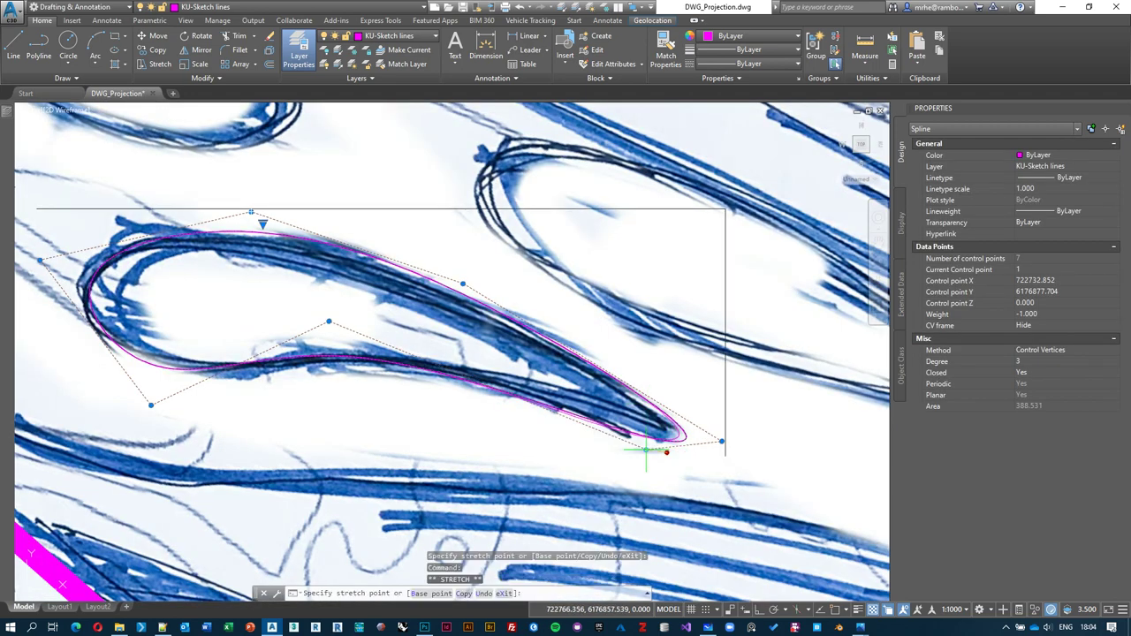
click(712, 441)
mouse_move(712, 441)
shift+middle_down()
mouse_move(402, 307)
mouse_move(477, 255)
mouse_move(714, 233)
shift+middle_up()
key(Escape)
Step: Set the fade of the Sketch_corrected raster image to 74
click(817, 300)
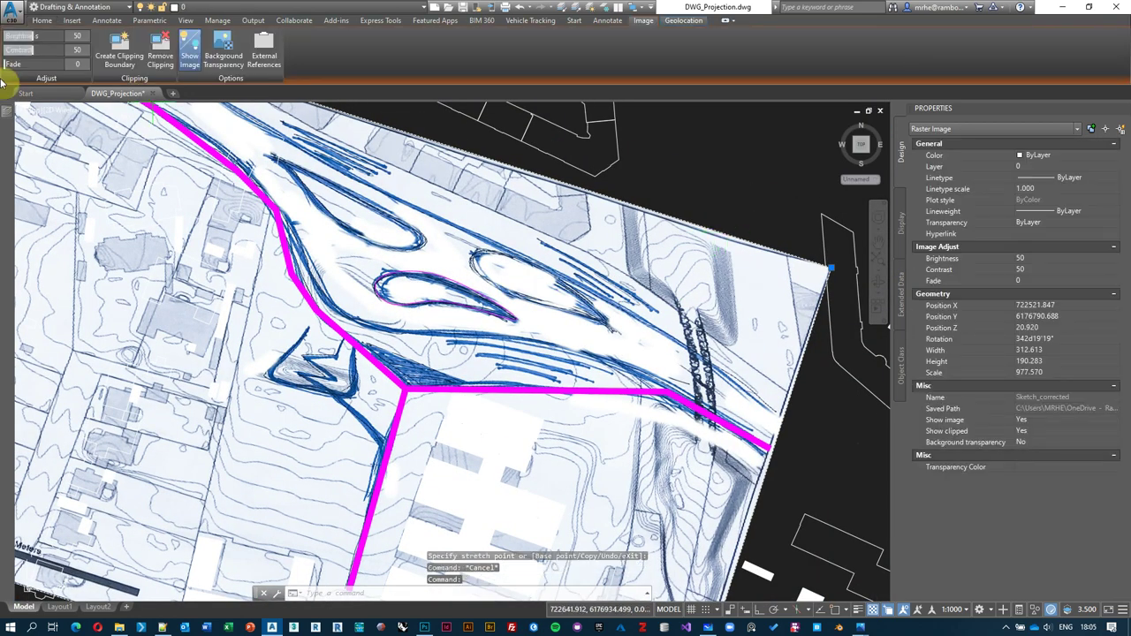
mouse_move(15, 65)
mouse_down()
mouse_move(83, 68)
mouse_move(89, 80)
mouse_up()
middle_drag(408, 251, 437, 225)
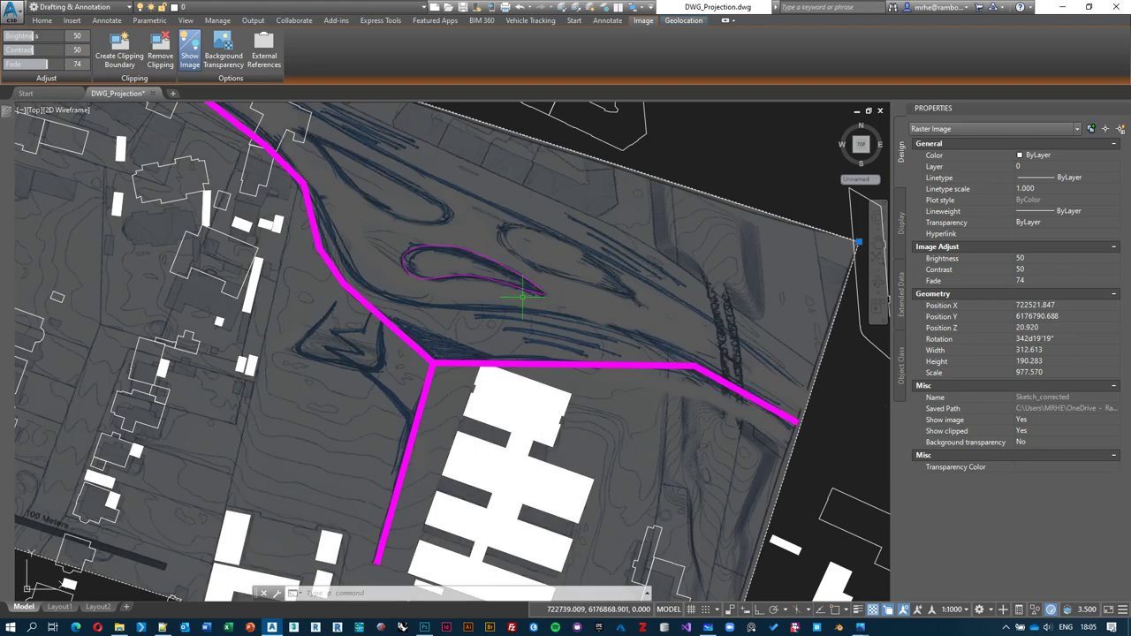
key(Escape)
Step: Trace the eastern teardrop-shaped island with a closed fit-point spline, starting on its northern edge
scroll(470, 248, up, 2)
middle_drag(638, 343, 597, 258)
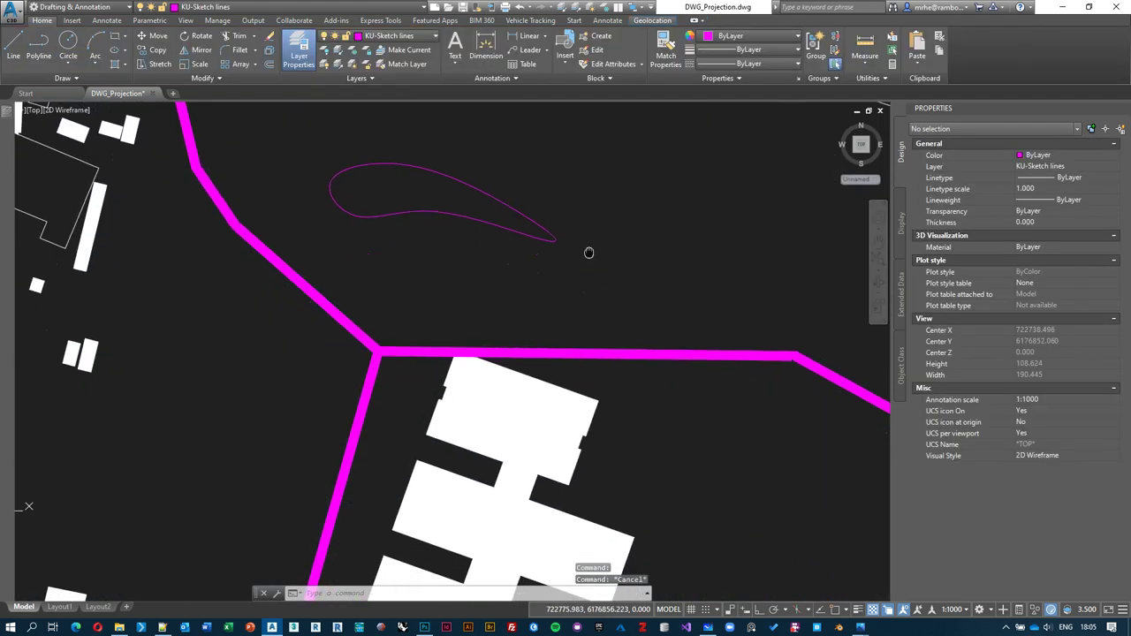
middle_drag(335, 246, 421, 353)
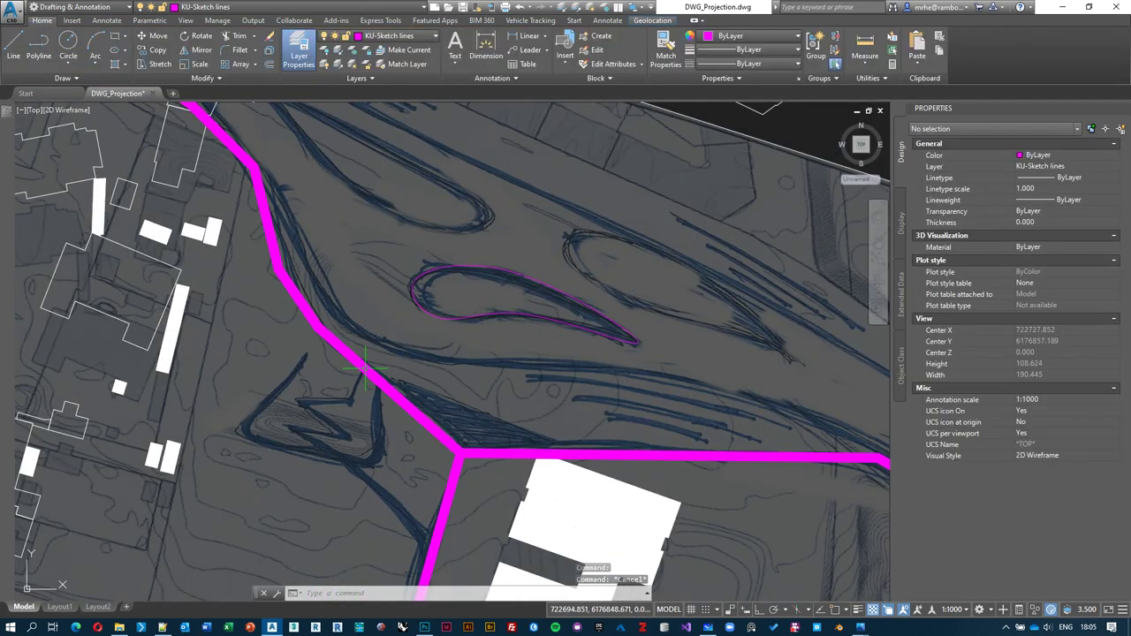
middle_drag(622, 278, 492, 270)
scroll(520, 279, up, 2)
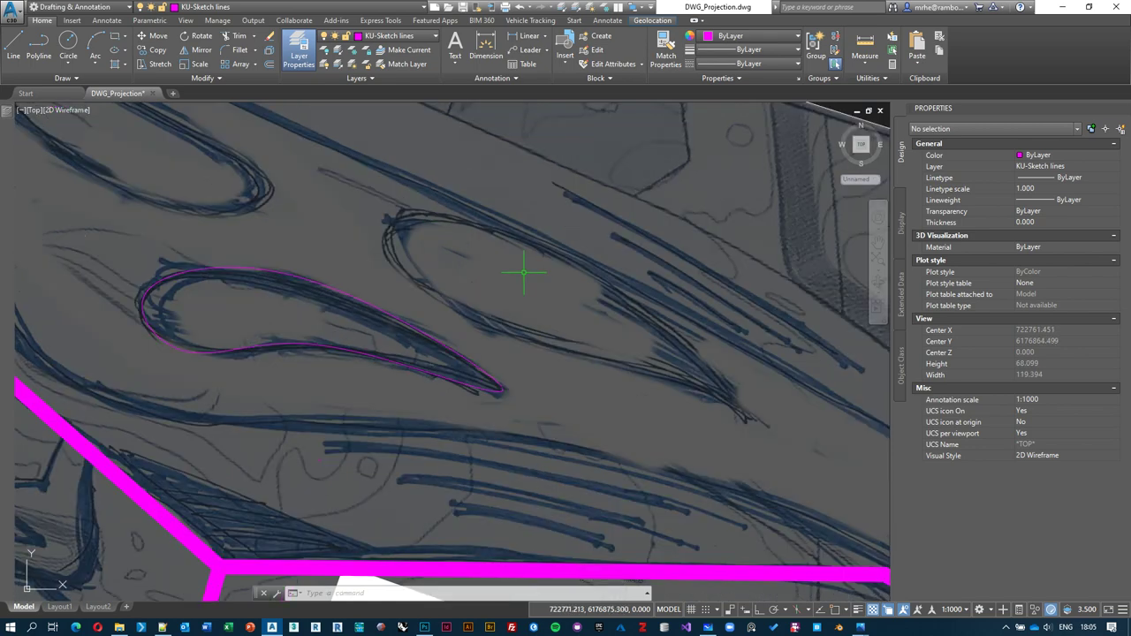
text(spl)
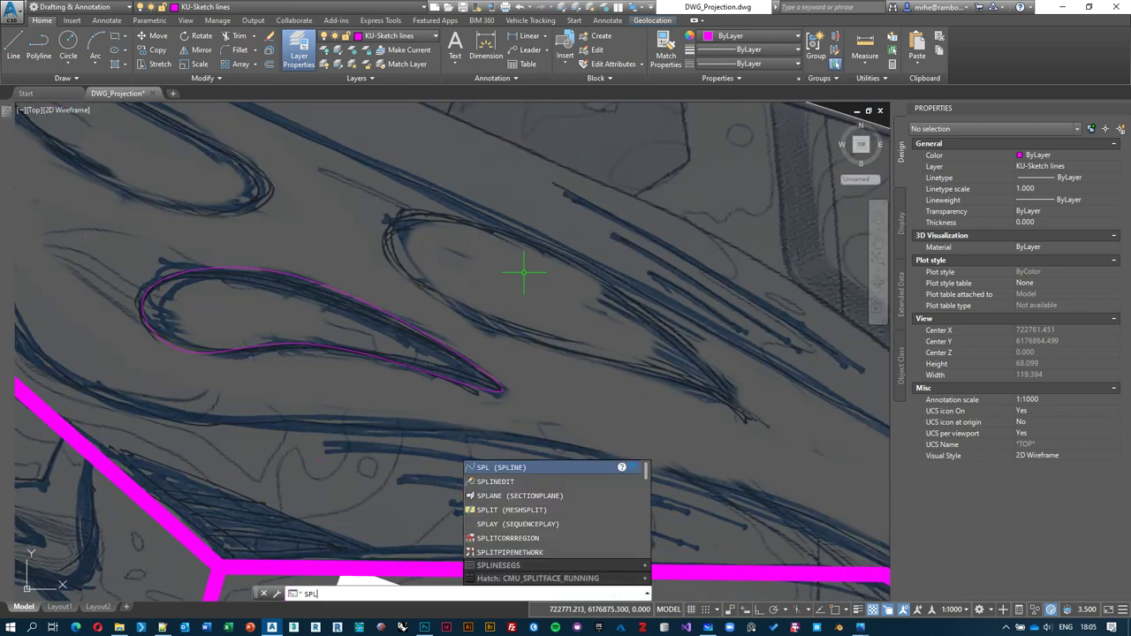
key(Return)
click(542, 240)
click(391, 221)
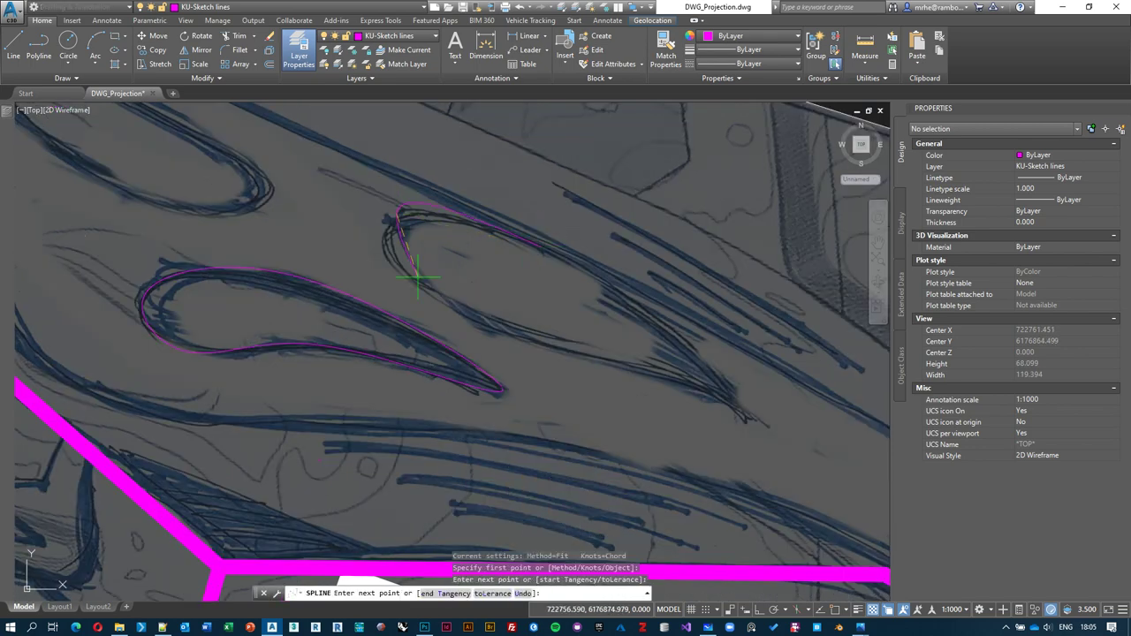
click(424, 277)
click(556, 340)
click(744, 402)
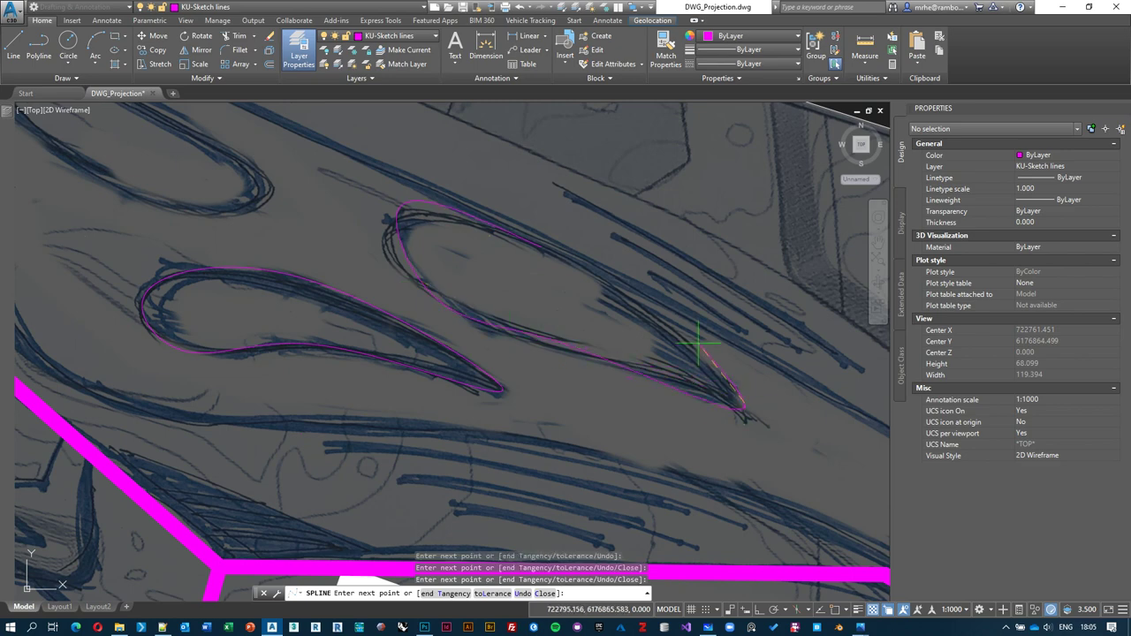
text(c)
key(Return)
Step: Move the new eastern island spline slightly to sit better over the sketched outline
click(667, 330)
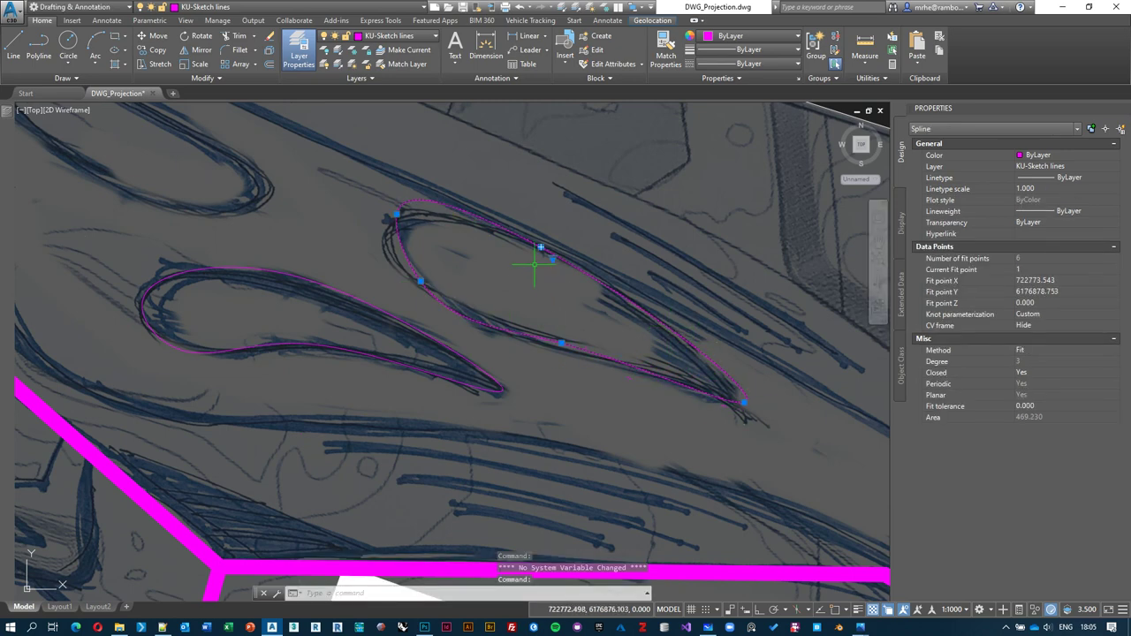
scroll(530, 263, up, 2)
text(m)
key(Return)
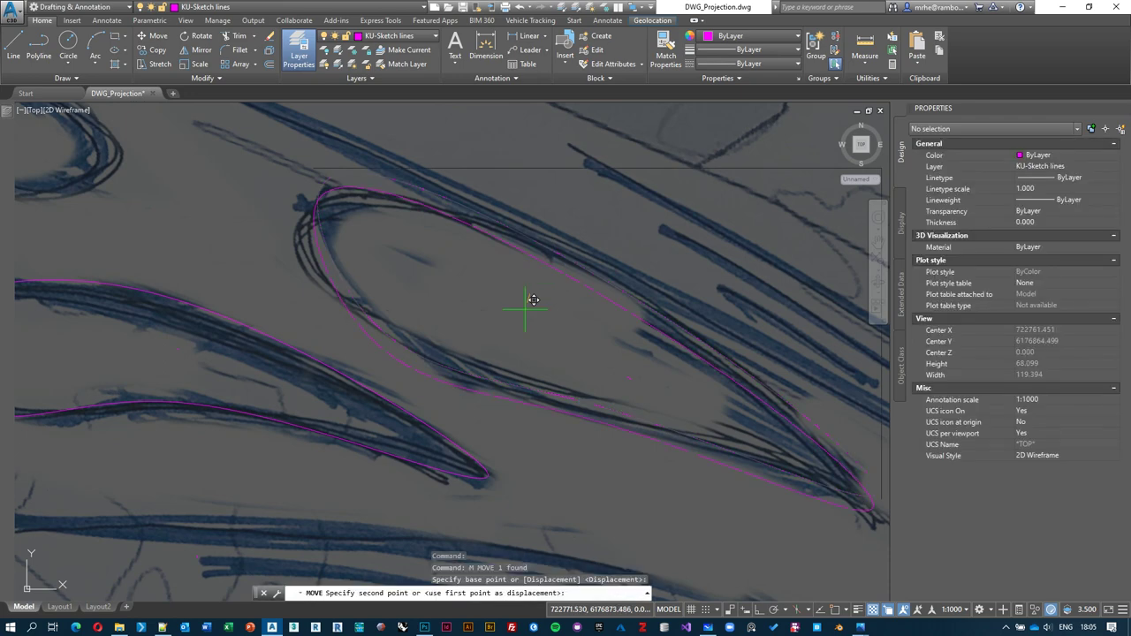
click(491, 344)
Step: Switch the eastern island spline to control vertices and shift its northwestern vertex slightly south
click(734, 460)
click(727, 450)
click(719, 469)
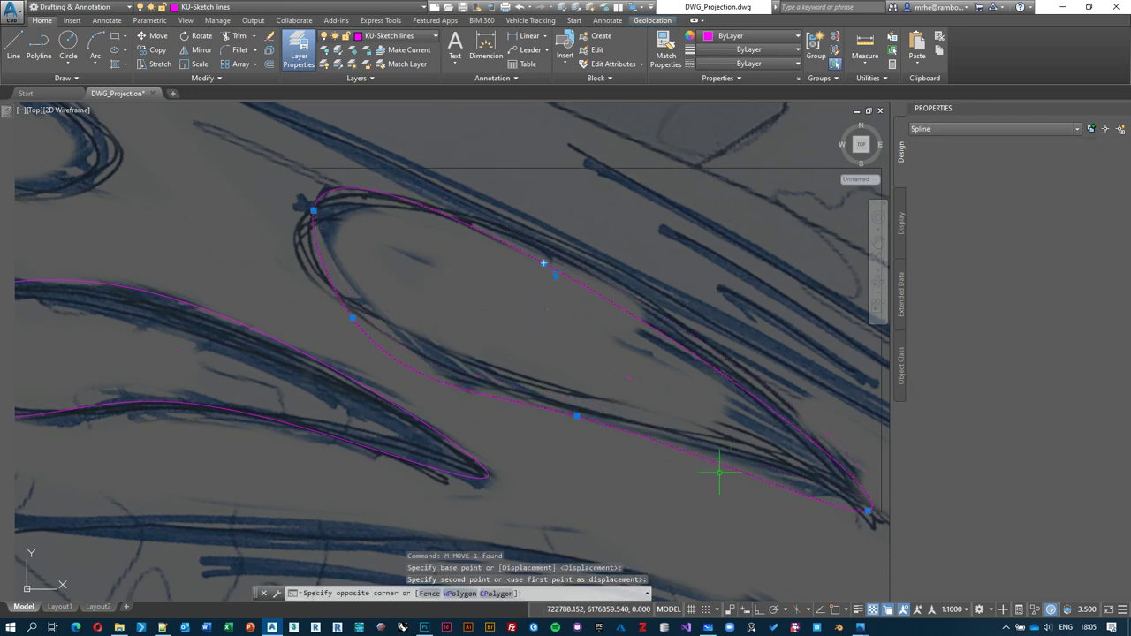
mouse_move(548, 265)
click(606, 298)
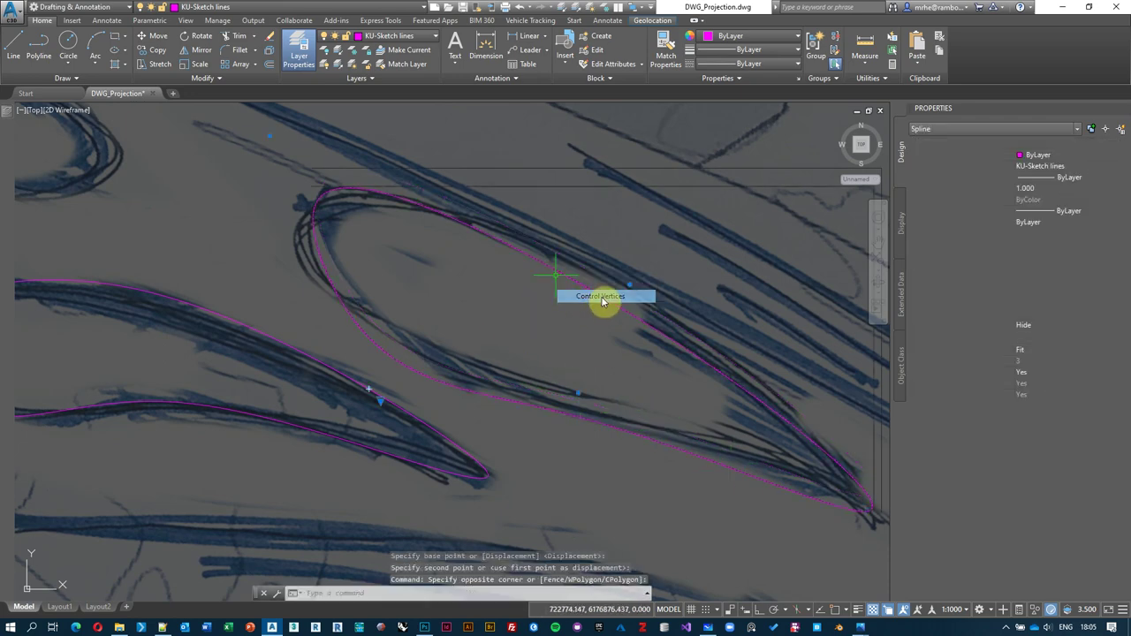
click(269, 135)
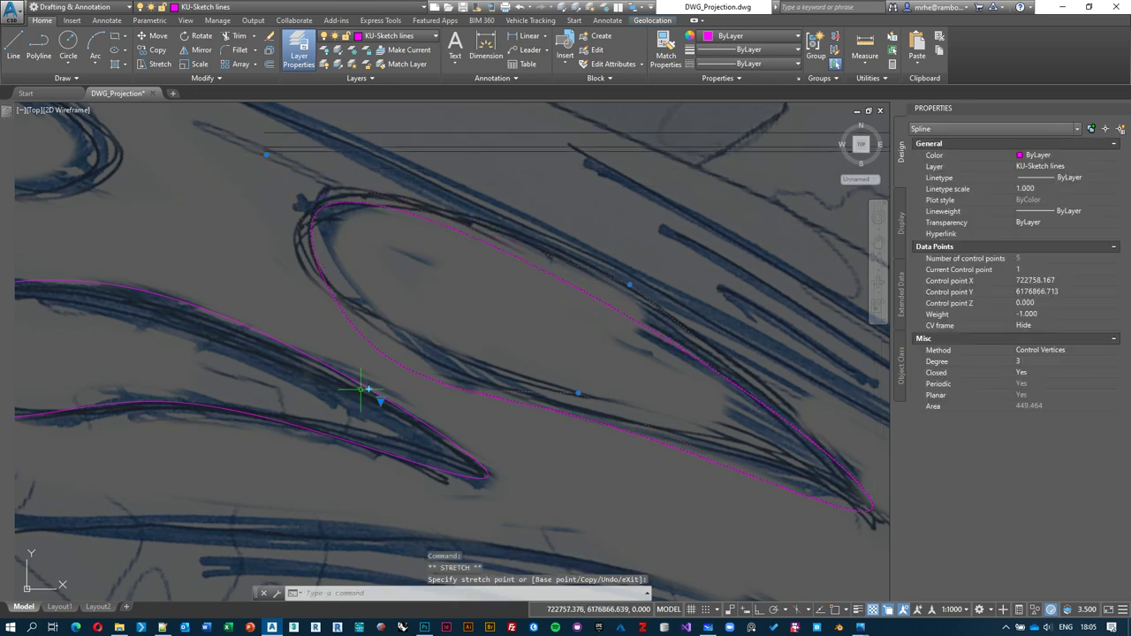
Step: Stretch the eastern spline's southern and western control vertices inward and its northern vertex outward to follow the sketched outline
click(578, 396)
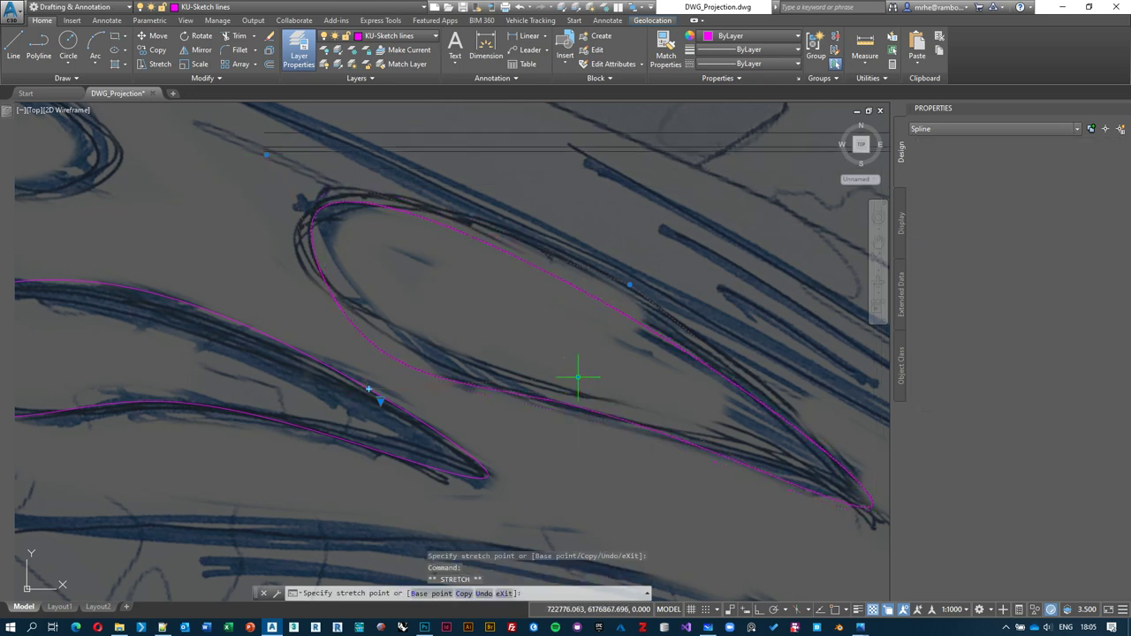
click(369, 389)
click(348, 358)
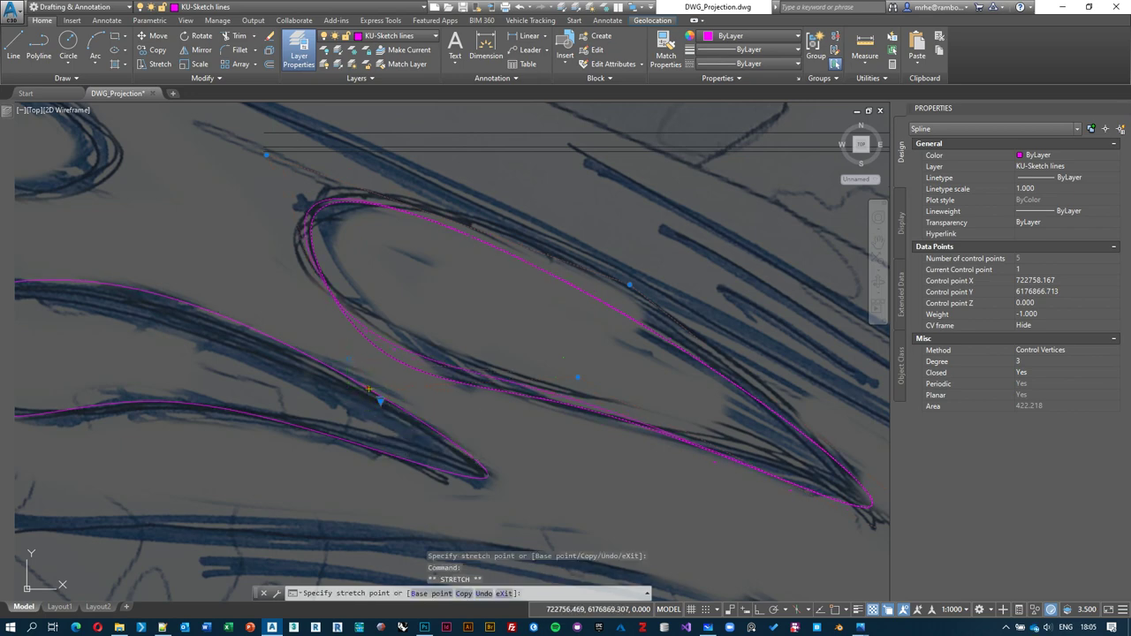
scroll(693, 398, down, 2)
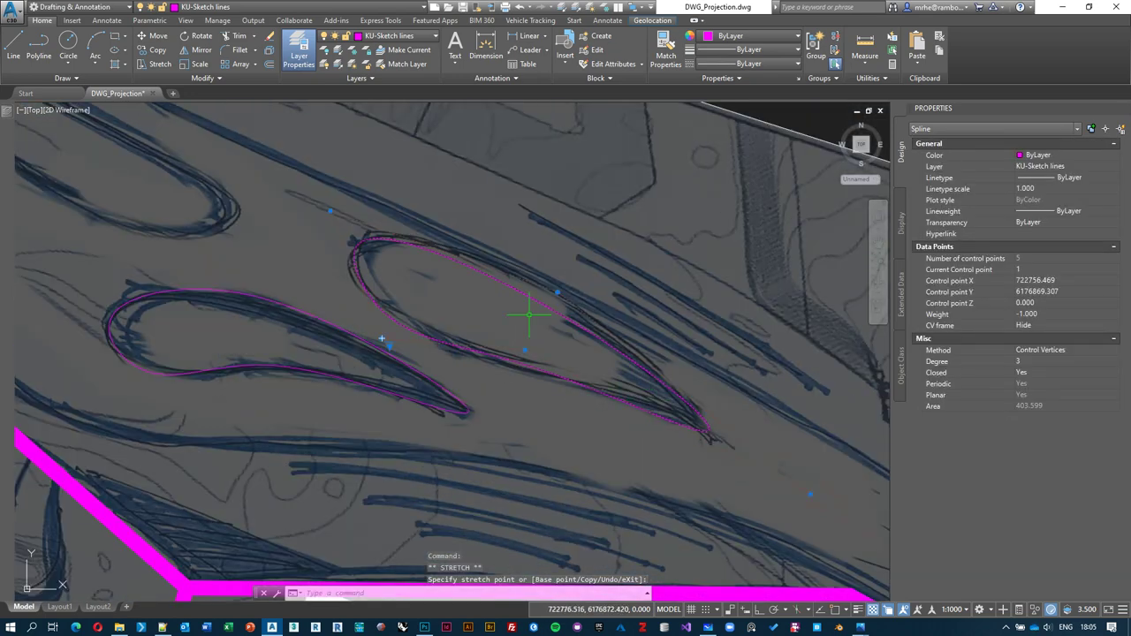
click(560, 291)
click(559, 289)
click(566, 281)
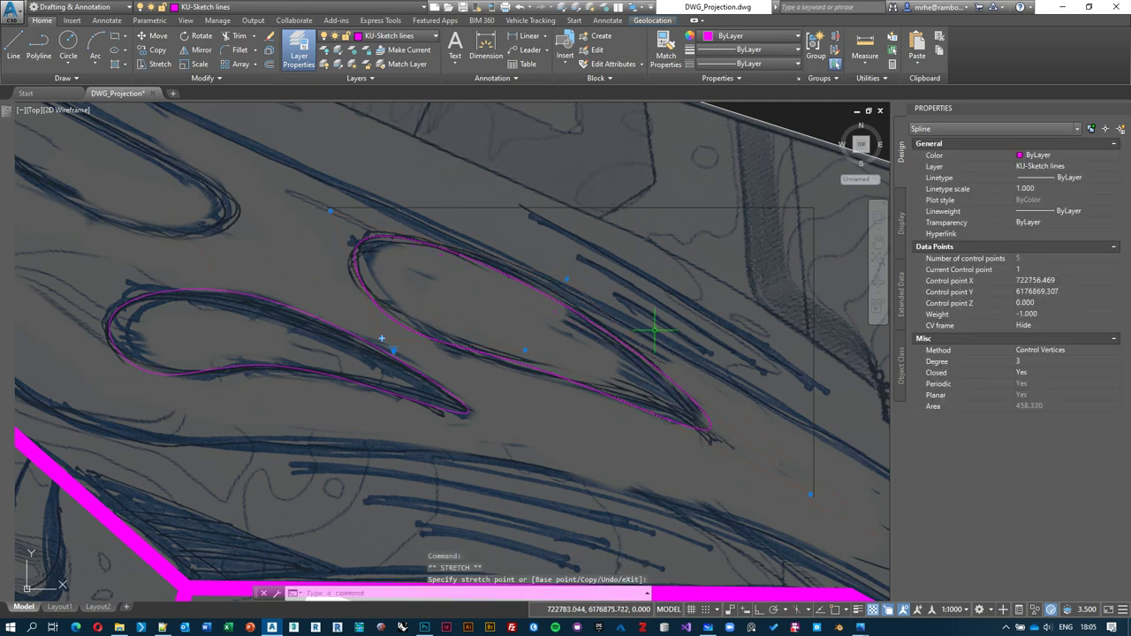
scroll(661, 391, down, 3)
key(Escape)
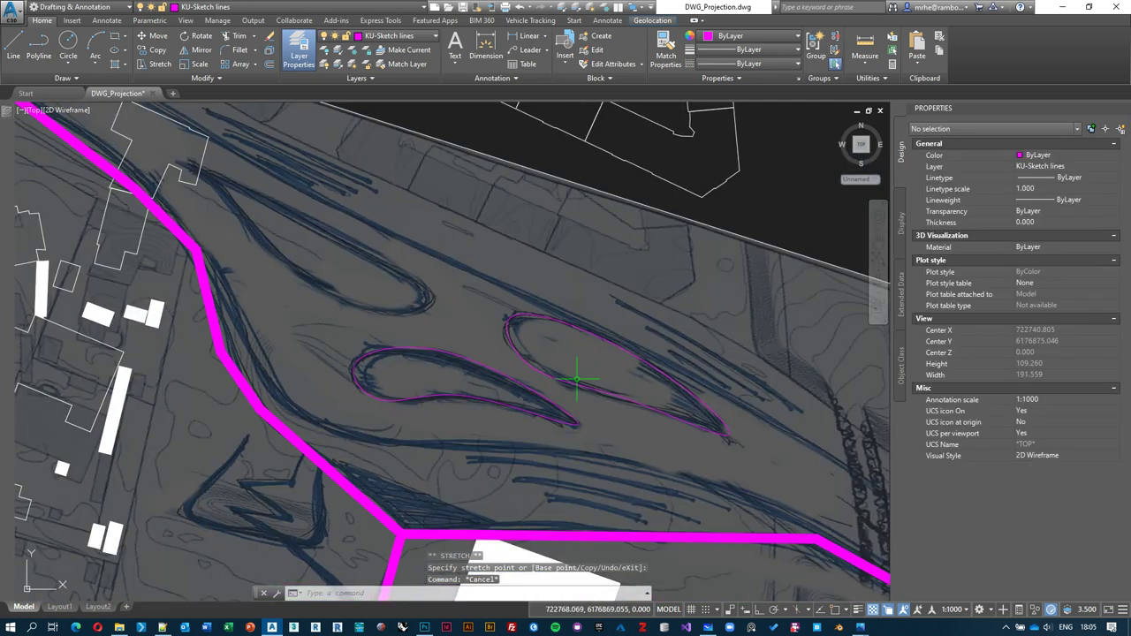
Step: Fine-tune the eastern island spline by shifting its western control vertex northwest and its northern vertex slightly inward
scroll(560, 382, up, 3)
click(555, 379)
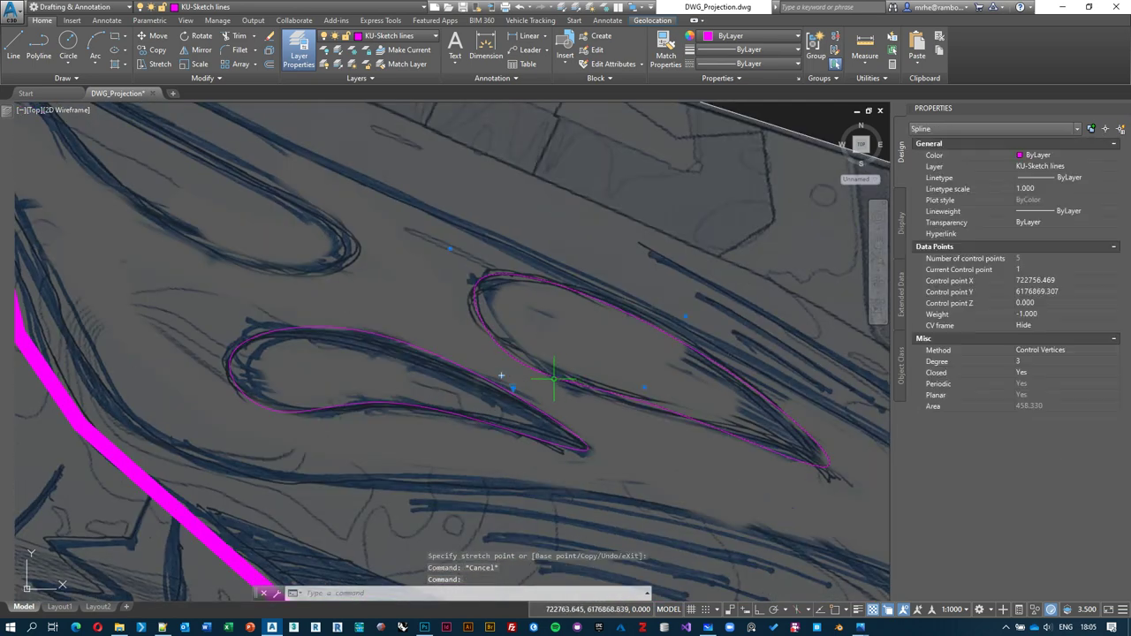
click(501, 375)
click(501, 376)
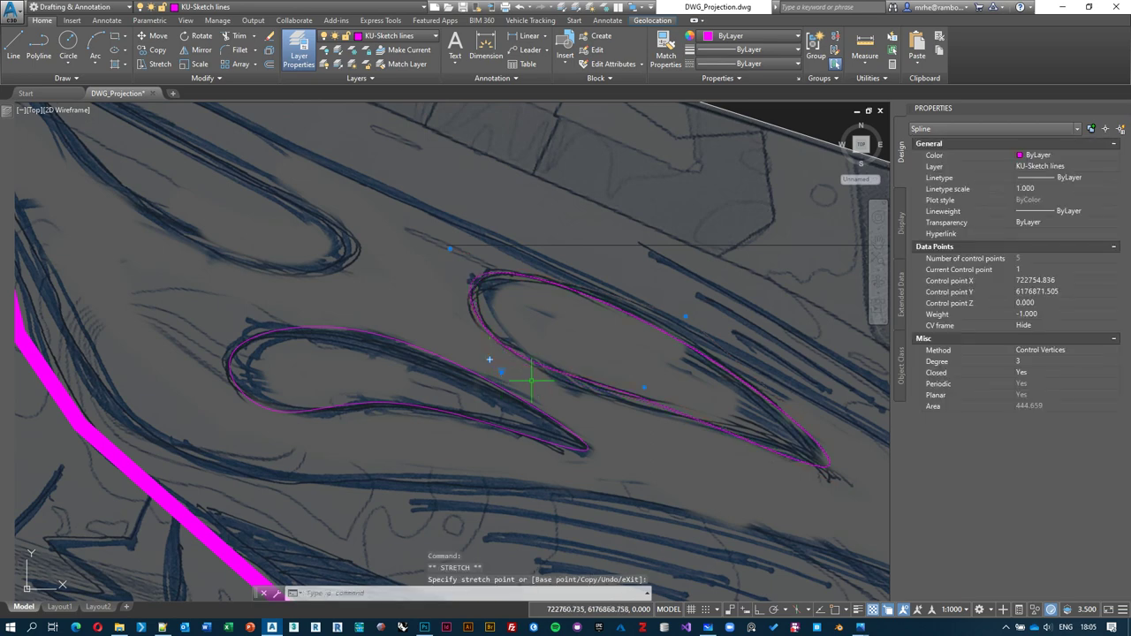
click(683, 313)
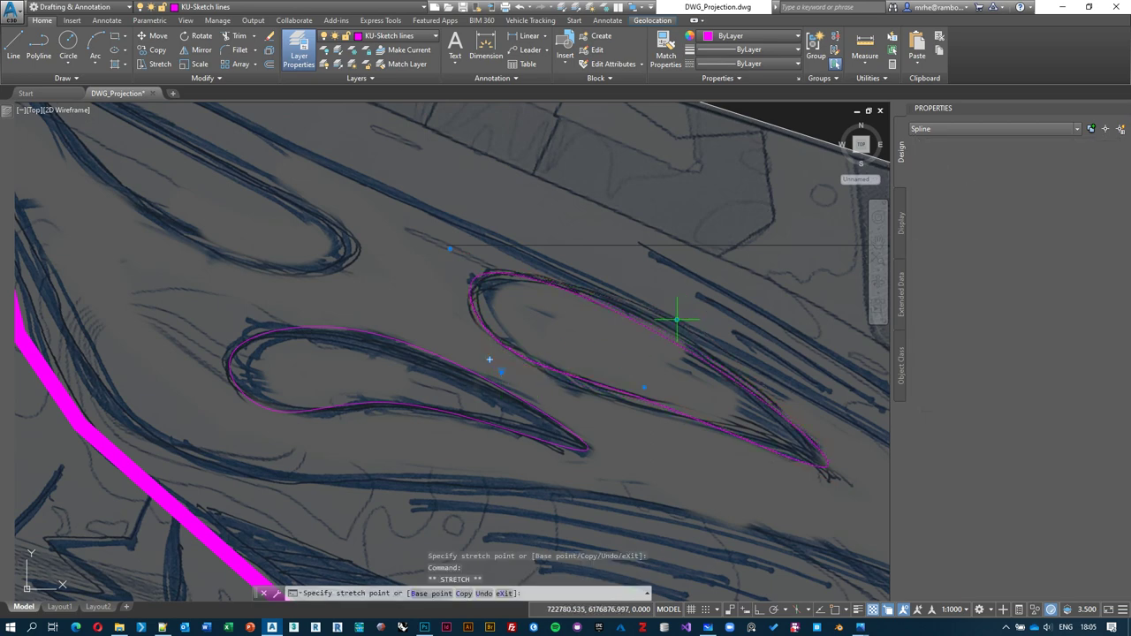
key(Escape)
Step: Reshape the eastern spline by moving its southern and tip vertices inward, its western vertex outward and its northwestern vertex slightly southwest
scroll(784, 435, down, 3)
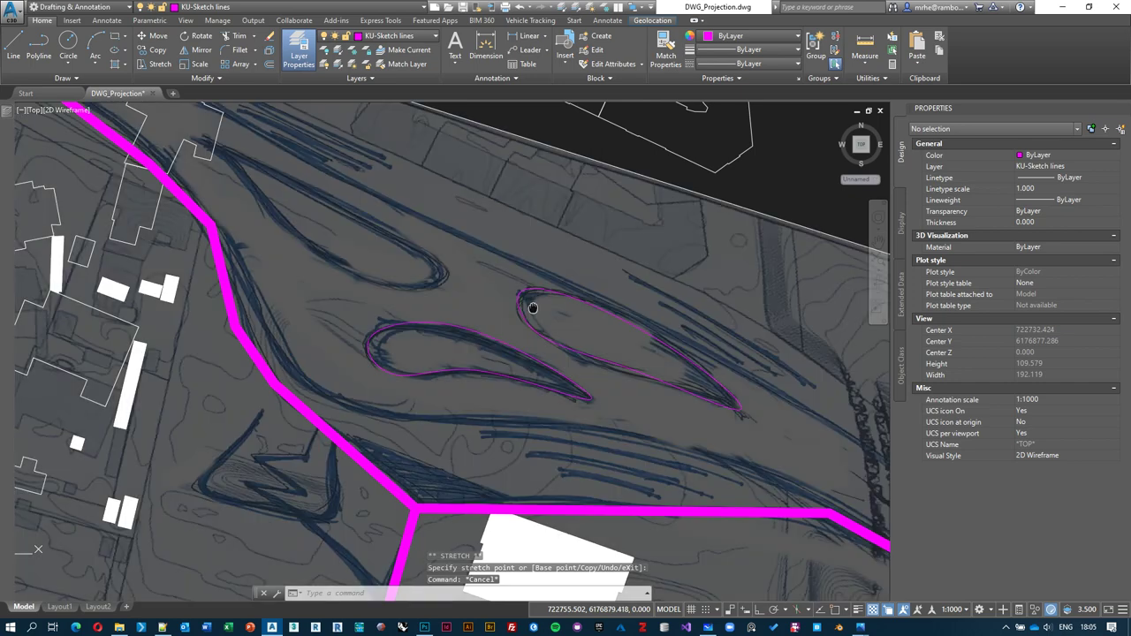
middle_drag(665, 374, 577, 335)
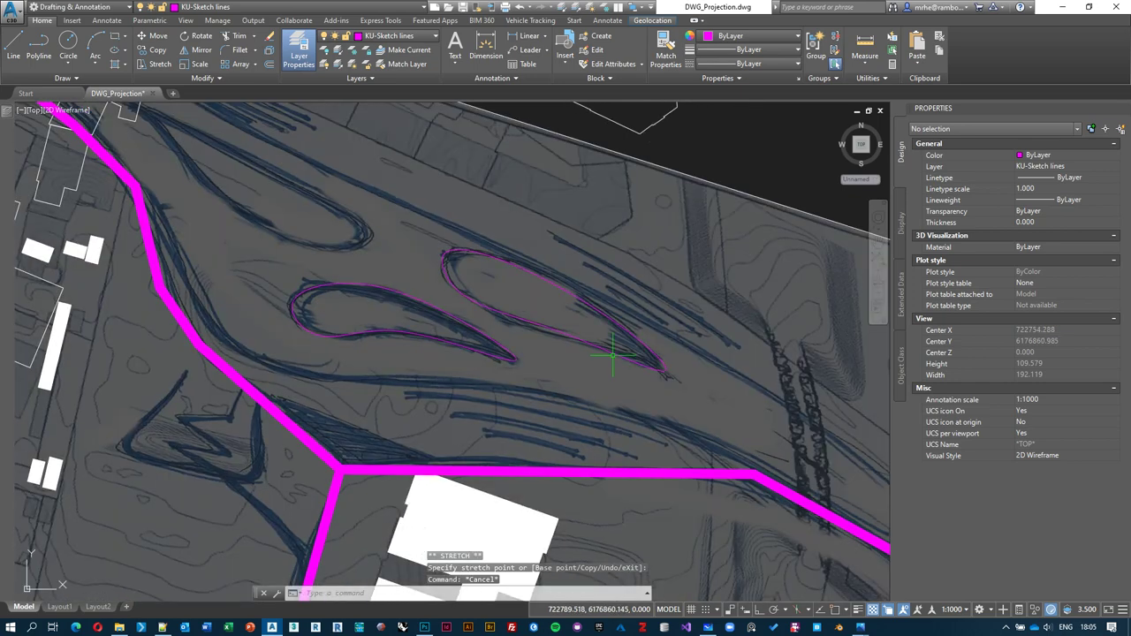
mouse_move(570, 265)
middle_down()
mouse_move(586, 288)
mouse_move(606, 259)
mouse_move(595, 301)
middle_up()
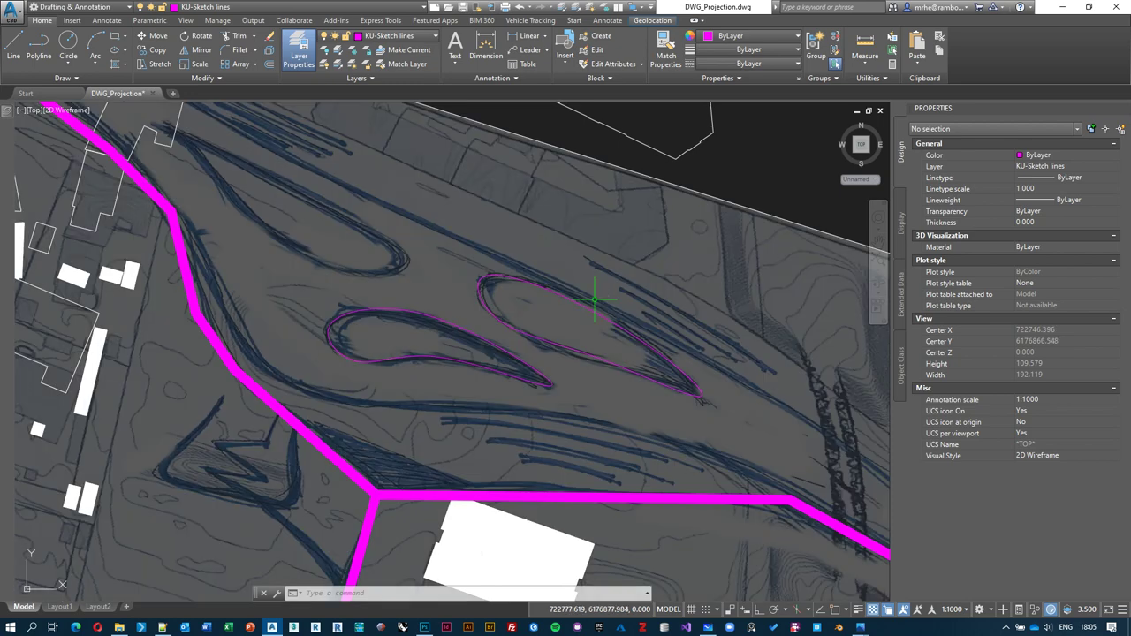
mouse_move(511, 316)
middle_down()
mouse_move(487, 323)
mouse_move(524, 338)
middle_up()
scroll(661, 379, up, 2)
click(662, 378)
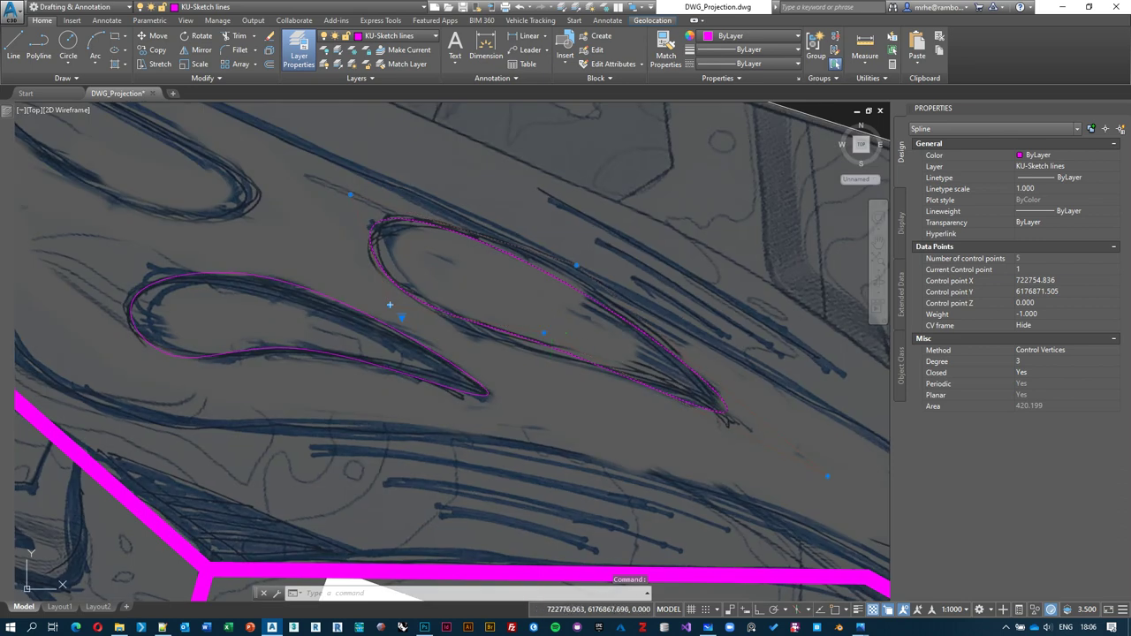
click(551, 316)
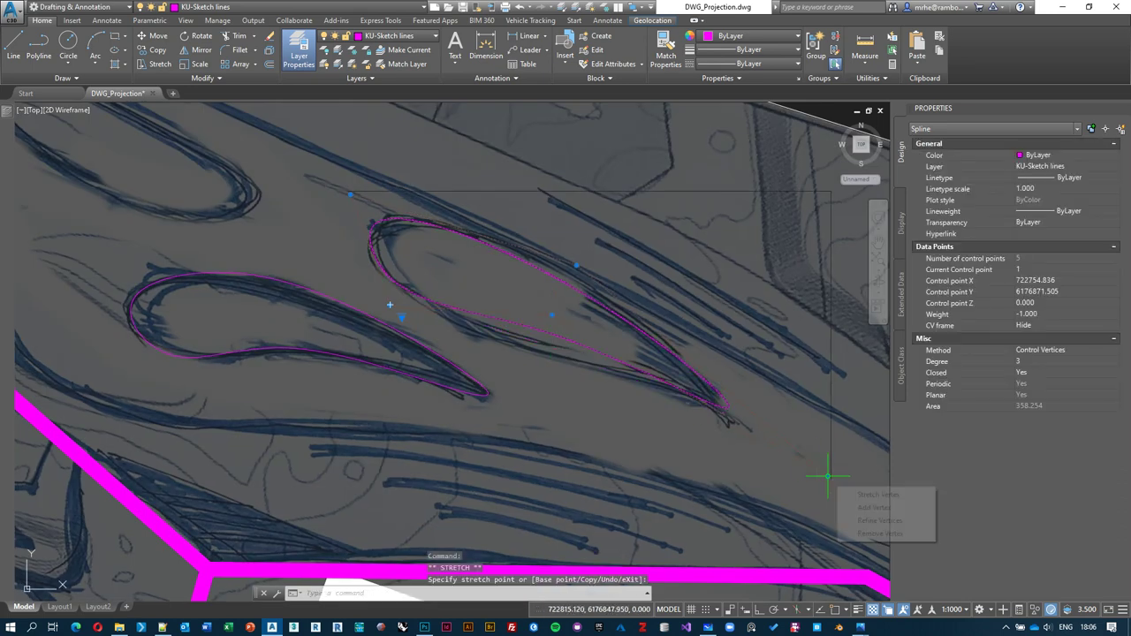
click(795, 459)
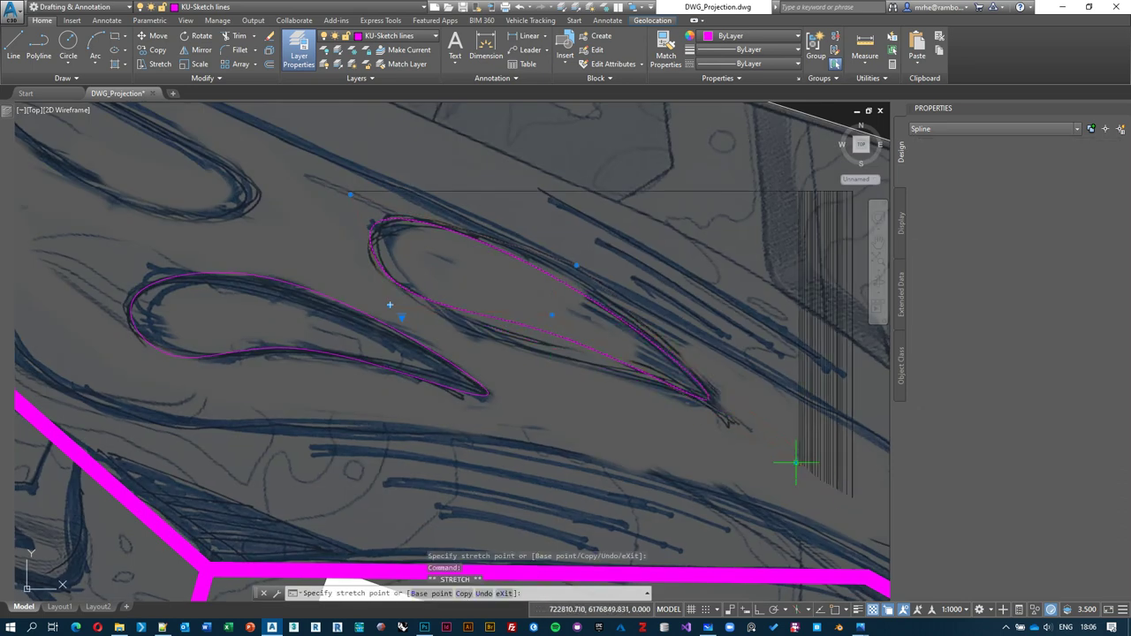
click(389, 305)
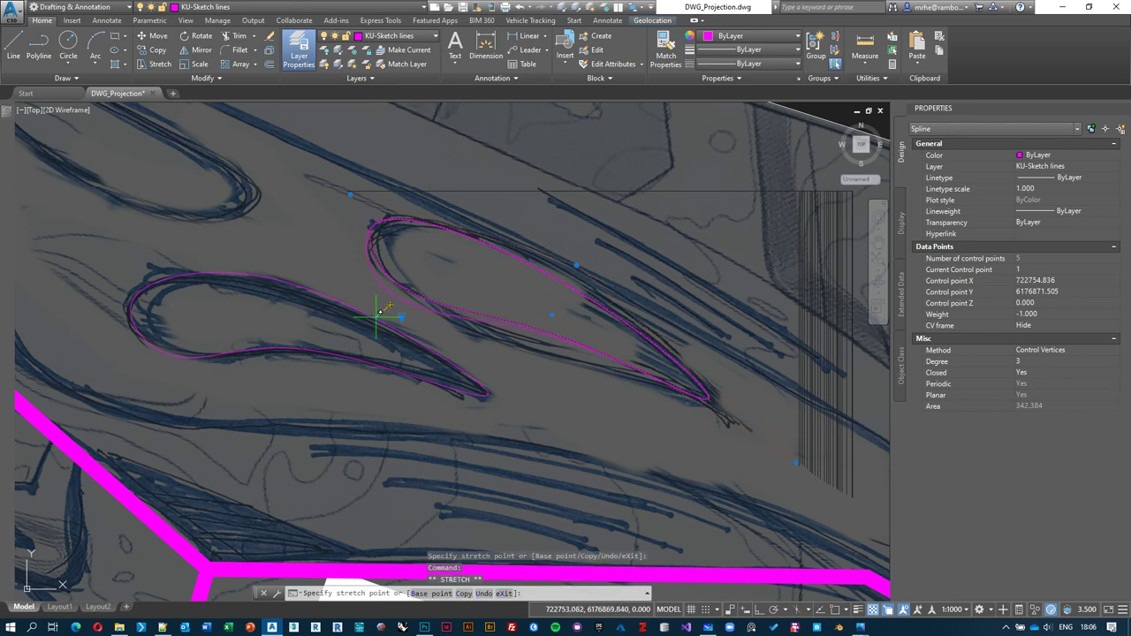
click(375, 312)
click(350, 193)
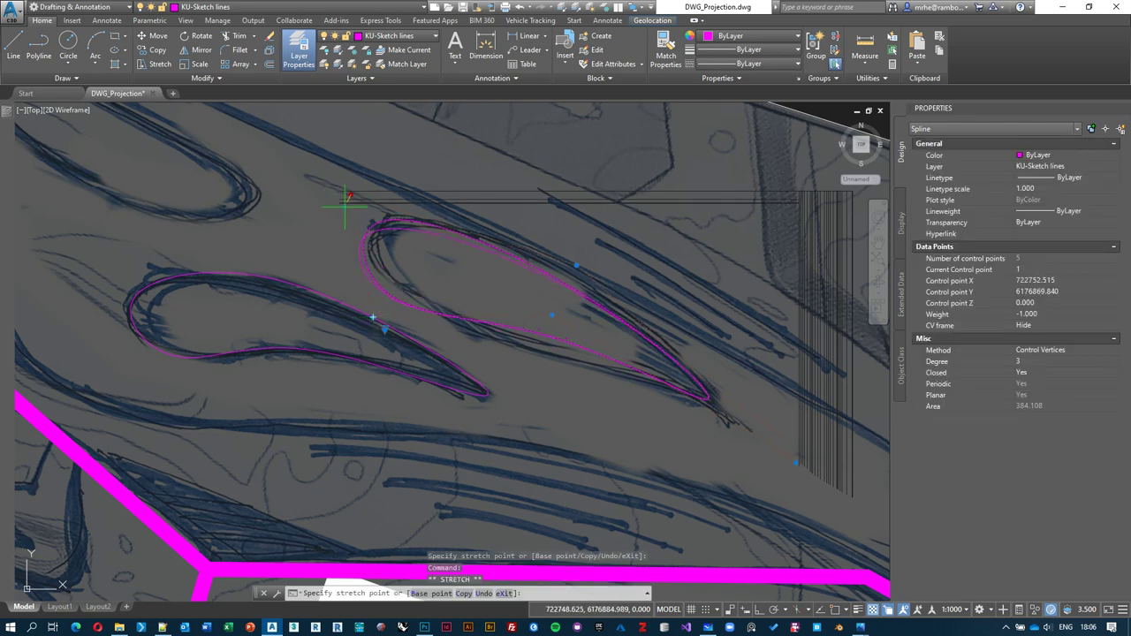
key(Escape)
Step: Switch to Microsoft Whiteboard to check the March 4th TODO notes, and return to the drawing
middle_drag(500, 309, 614, 371)
scroll(530, 375, down, 6)
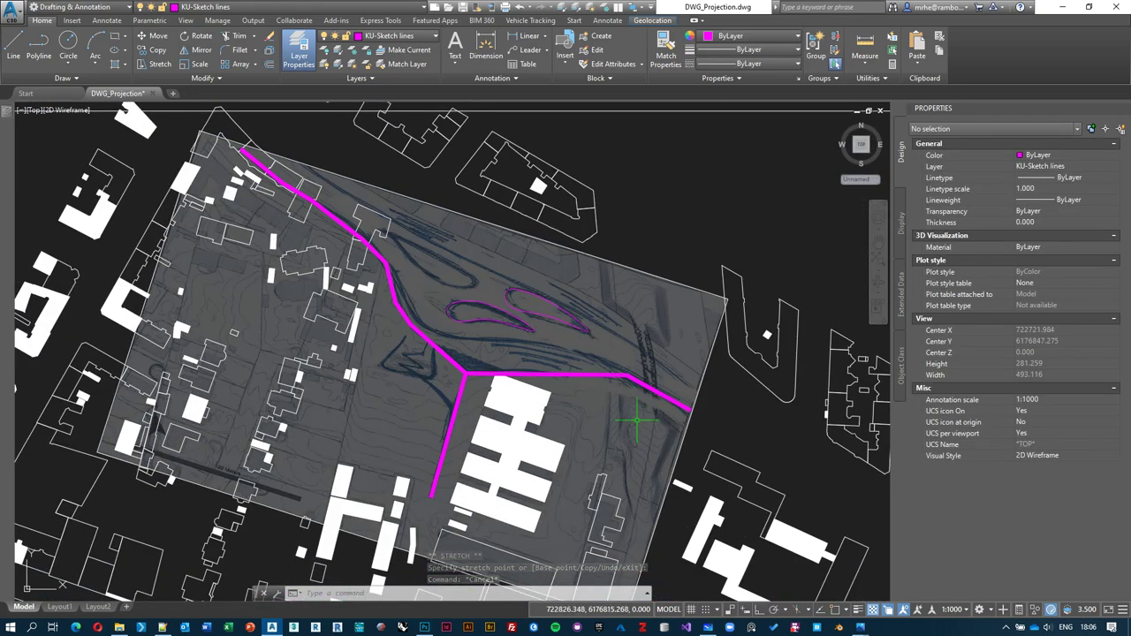
scroll(437, 299, up, 2)
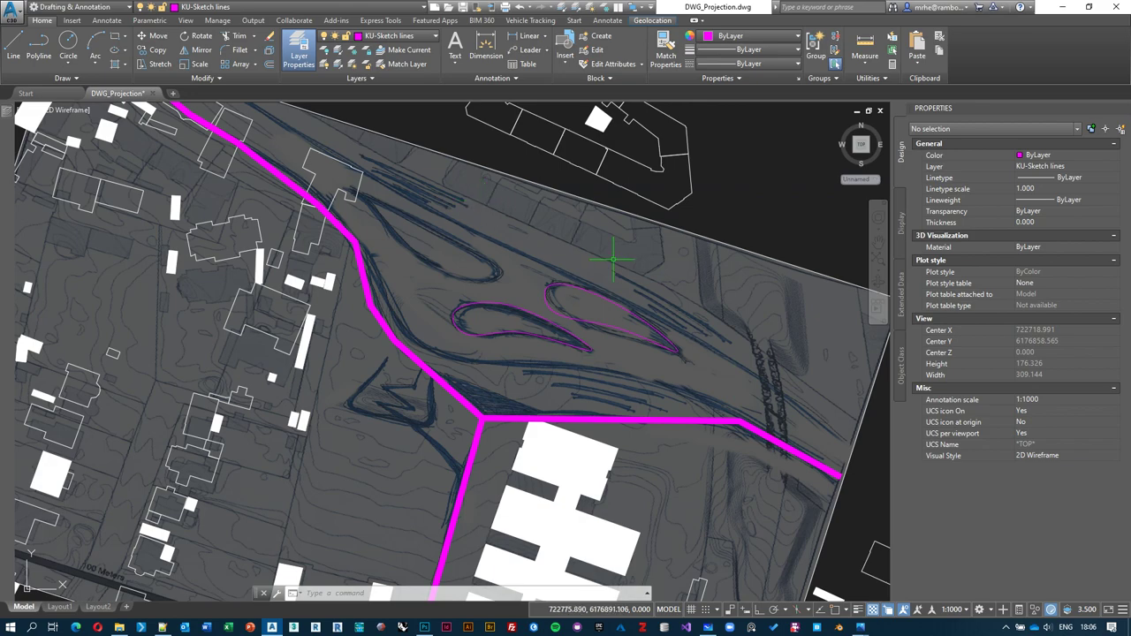
key(alt+Tab)
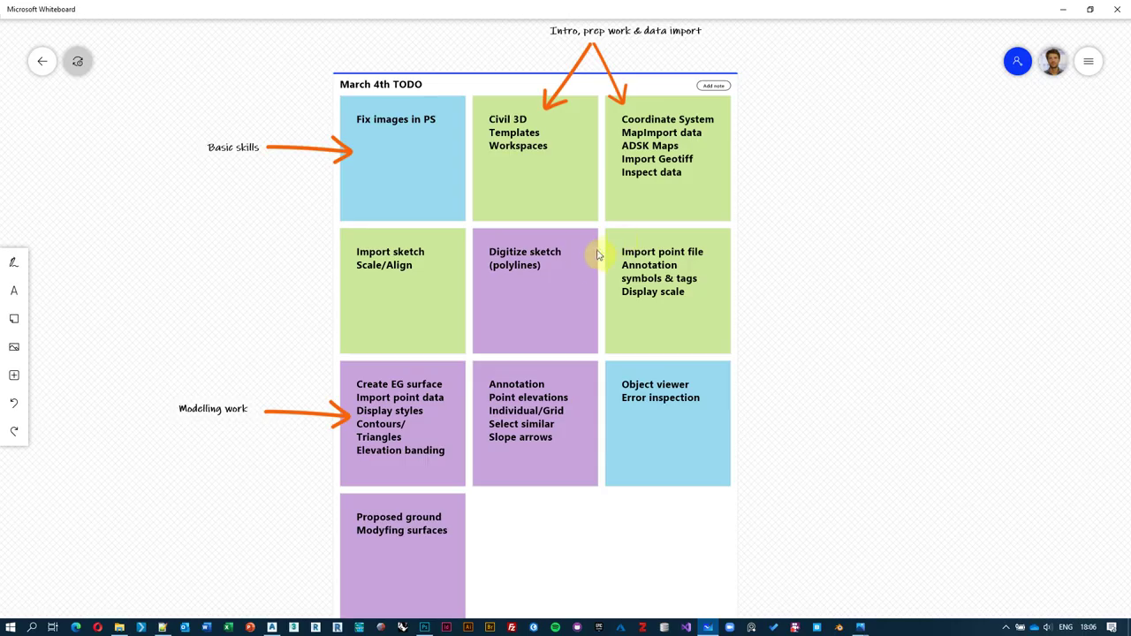
key(alt+Tab)
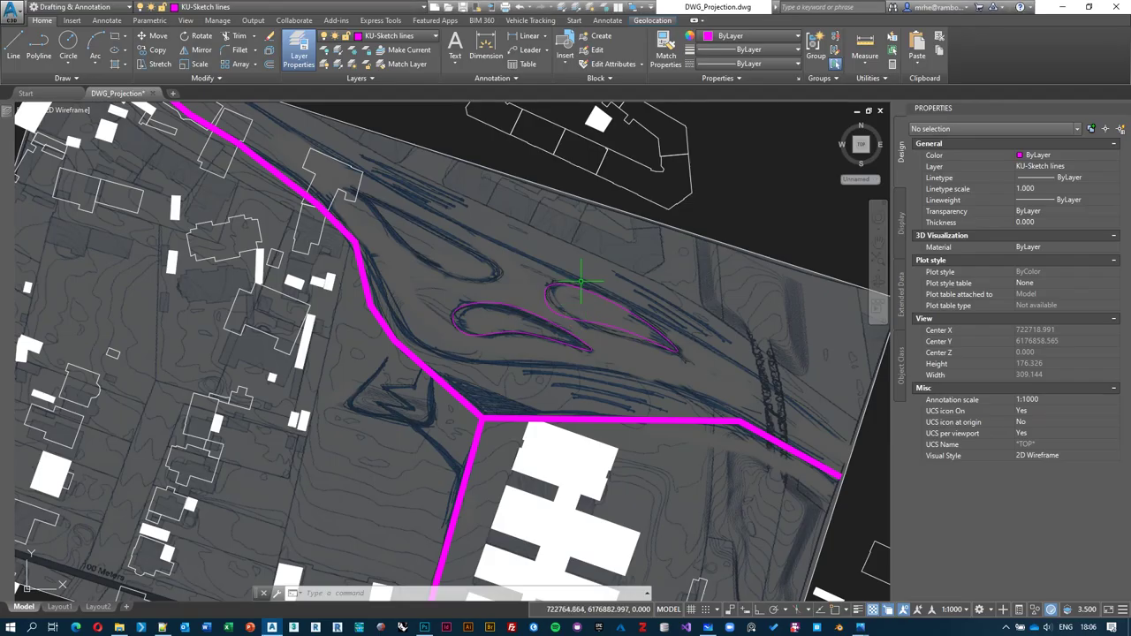
Step: Select the western teardrop island spline and check its Closed property
middle_drag(515, 261, 519, 298)
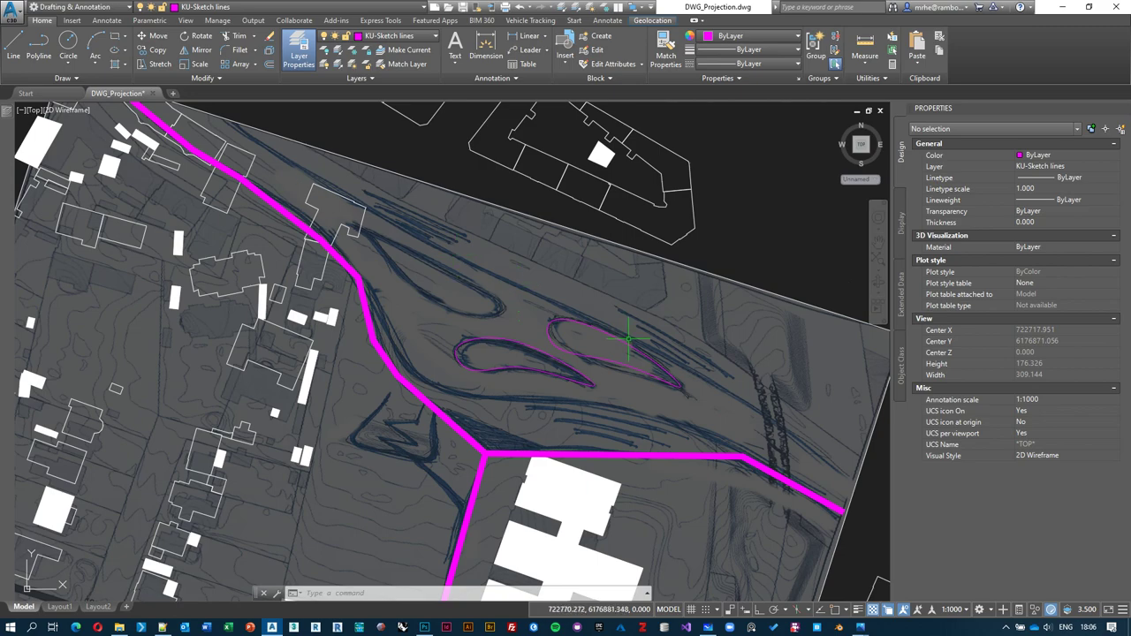
middle_drag(498, 447, 522, 327)
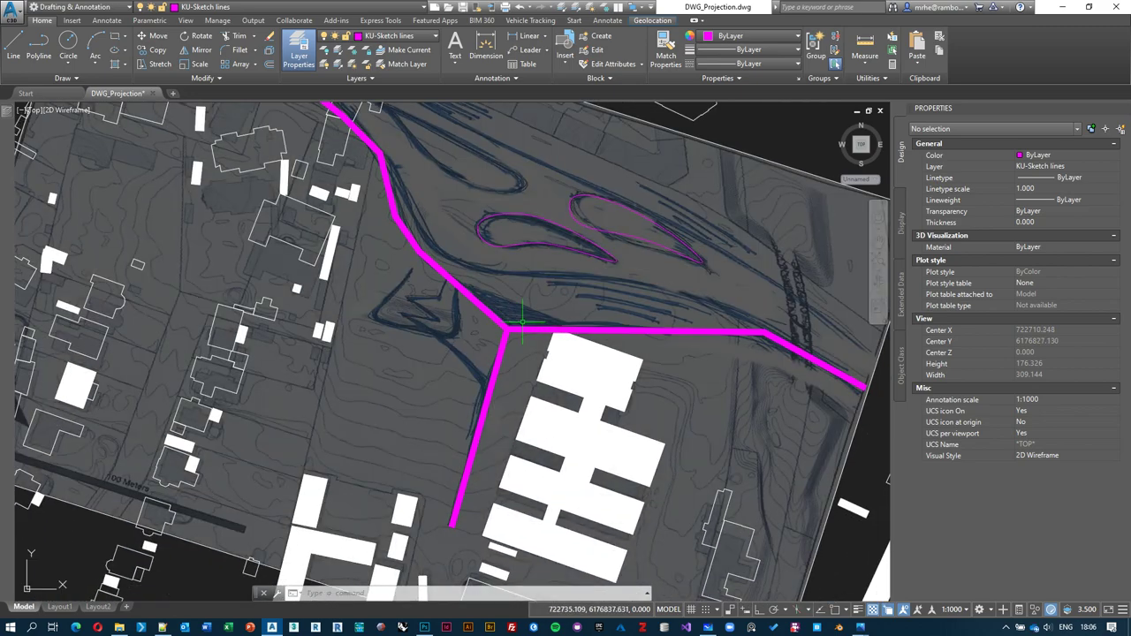
scroll(471, 256, up, 2)
scroll(433, 303, up, 2)
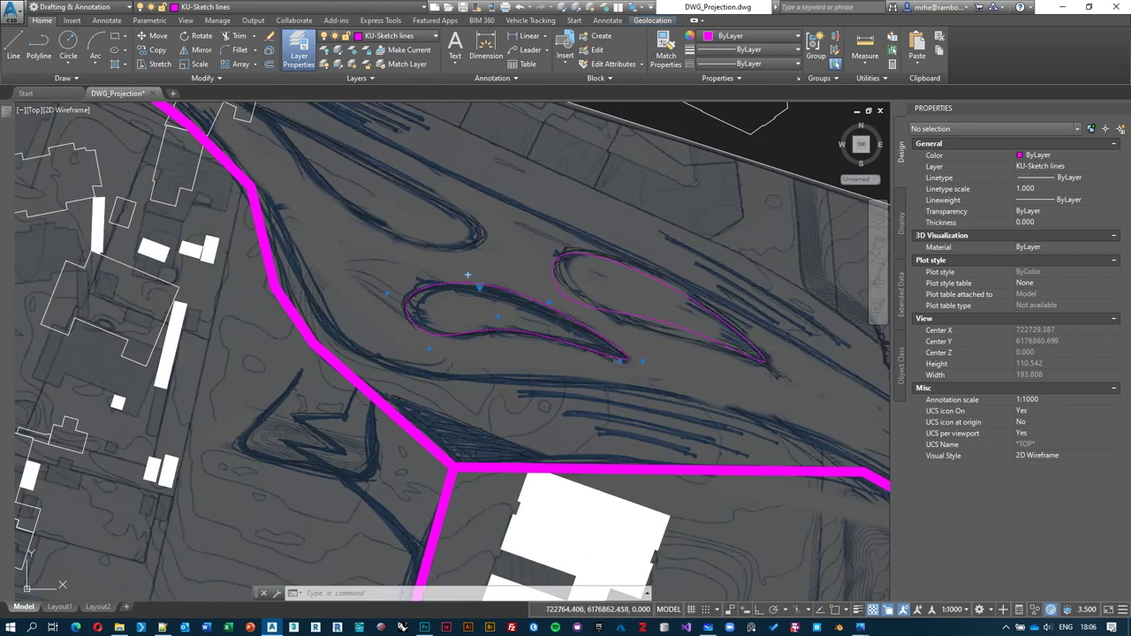
click(619, 358)
click(1025, 379)
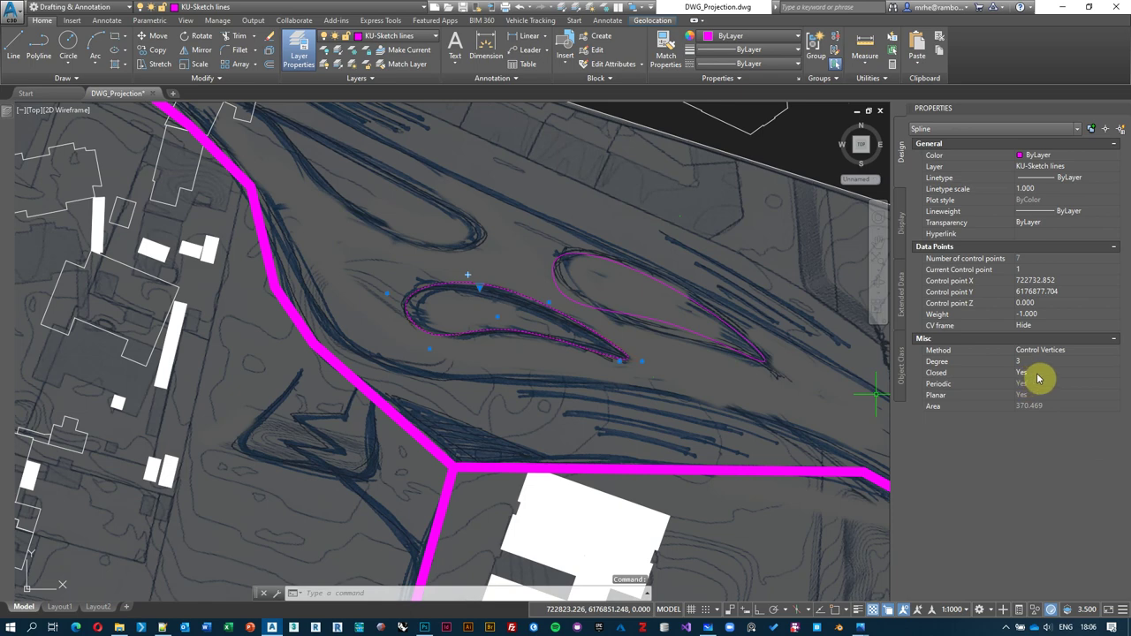
key(Escape)
key(Escape)
Step: Try a closed four-point fit spline loosely across the northwestern sketched island, and erase it
mouse_move(503, 281)
middle_down()
mouse_move(507, 302)
mouse_move(510, 278)
middle_up()
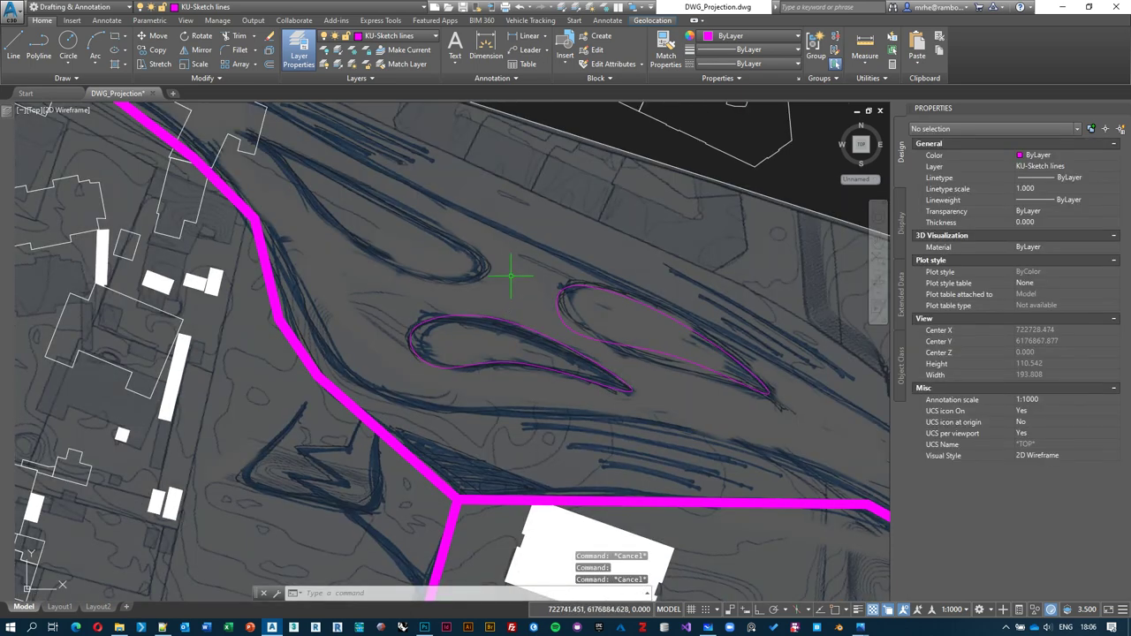
text(spl)
key(Return)
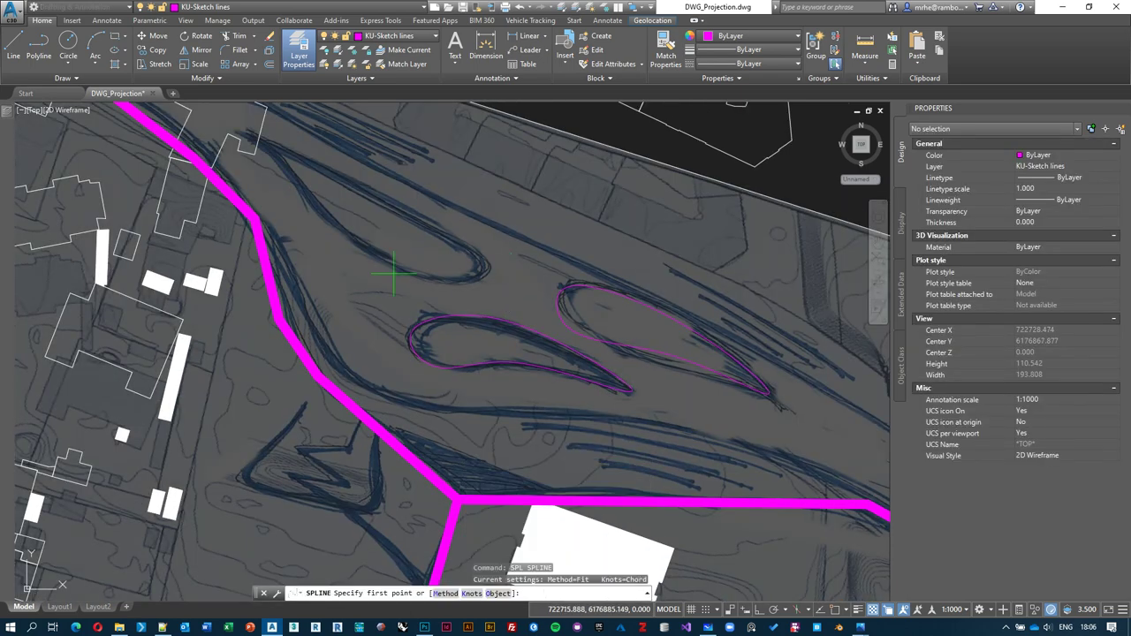
click(371, 261)
click(413, 199)
click(507, 255)
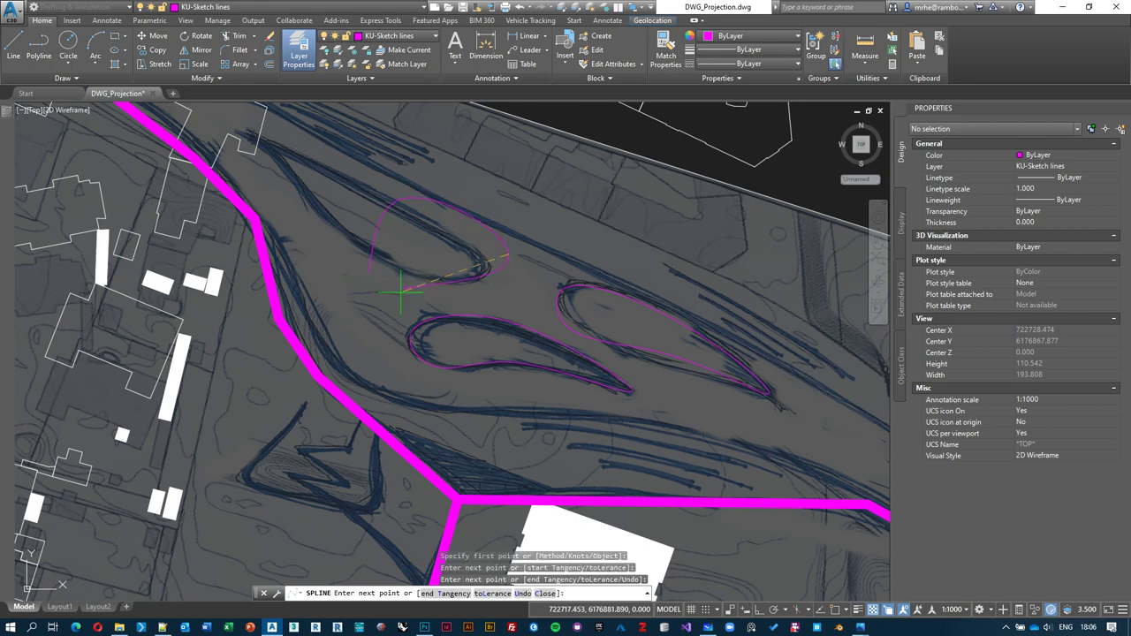
click(381, 316)
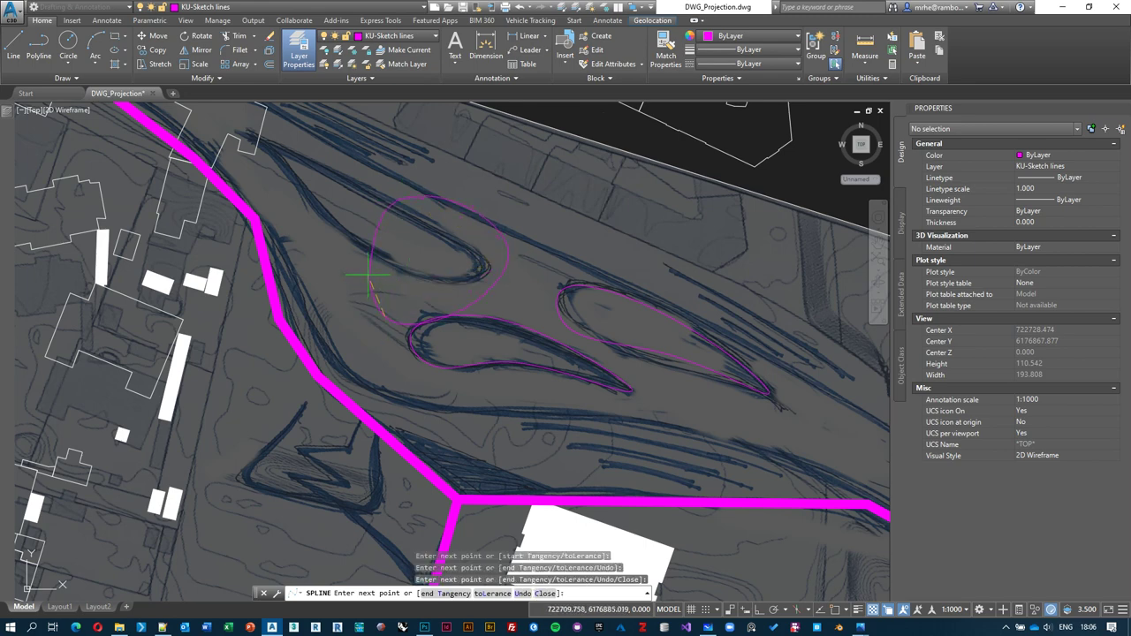
click(545, 594)
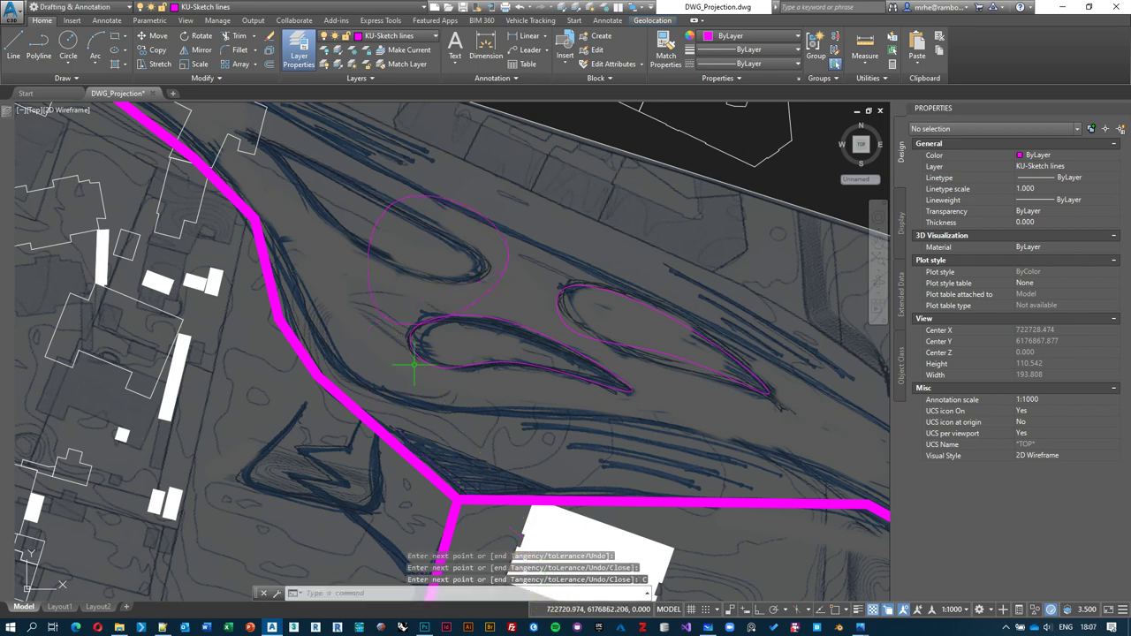
click(502, 281)
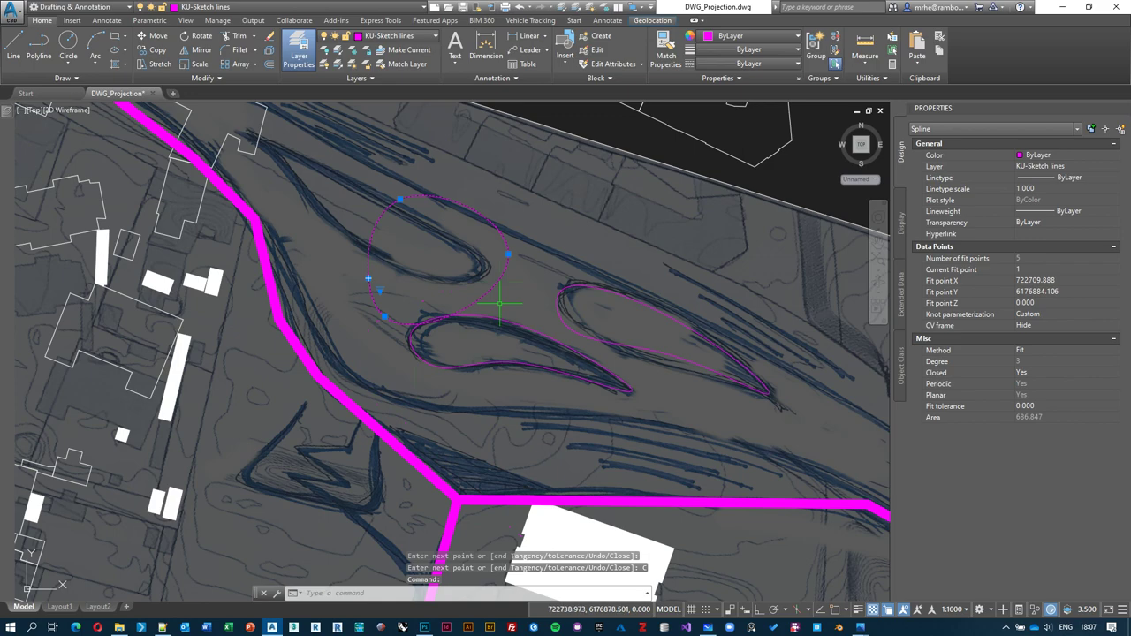
key(Delete)
scroll(471, 318, down, 3)
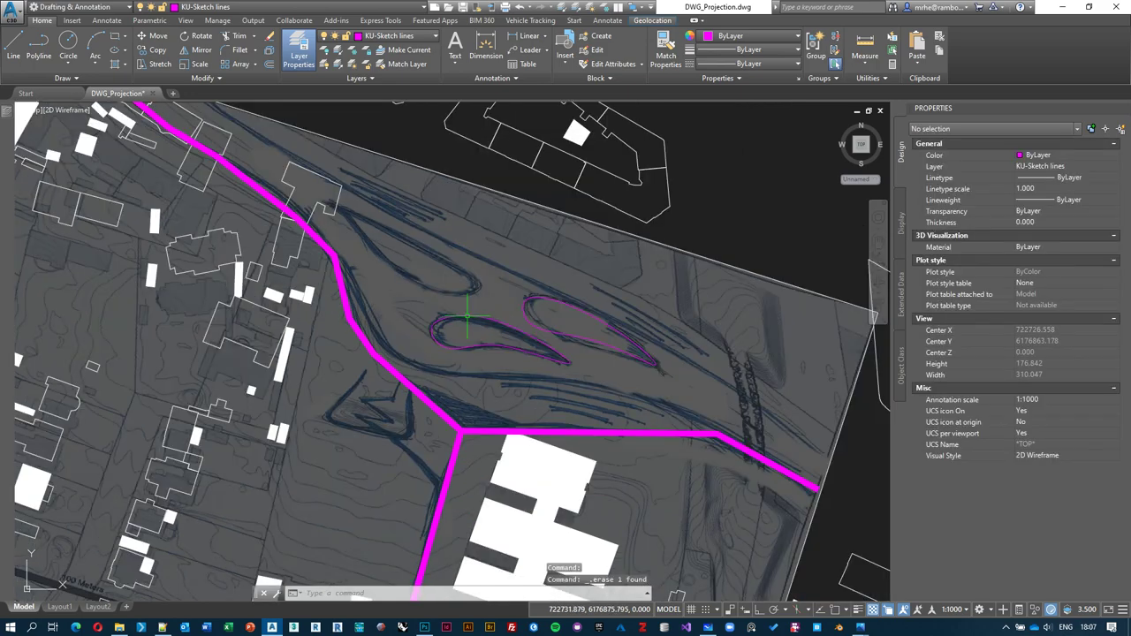
scroll(456, 257, up, 1)
middle_drag(475, 246, 475, 247)
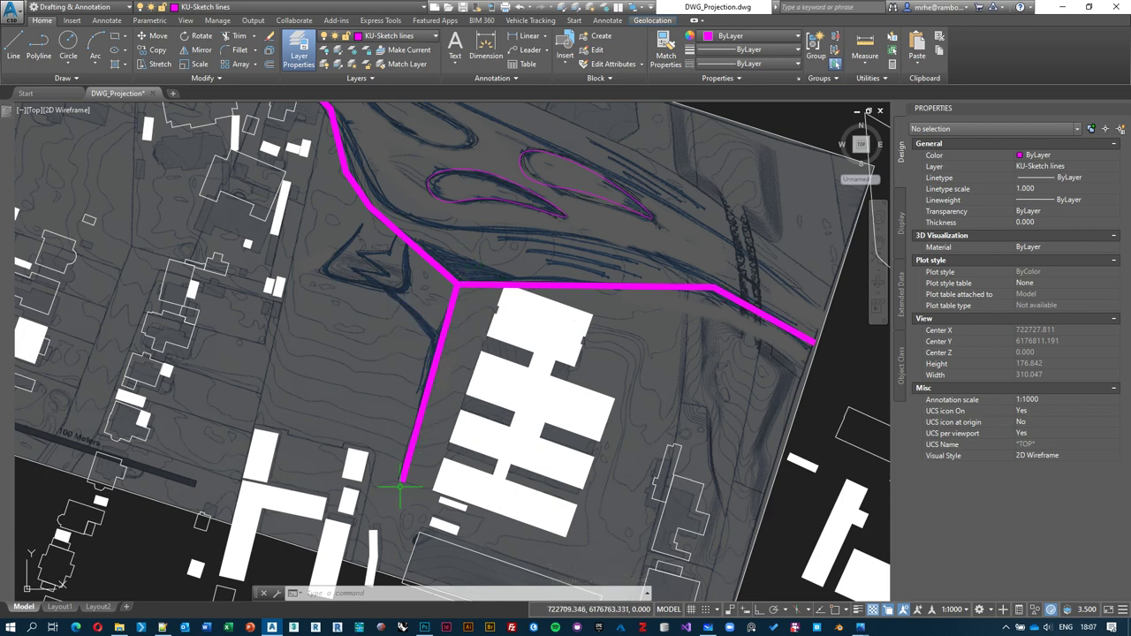
Step: Check the global width of the polyline running along the west and north sides of the large building
scroll(412, 380, up, 2)
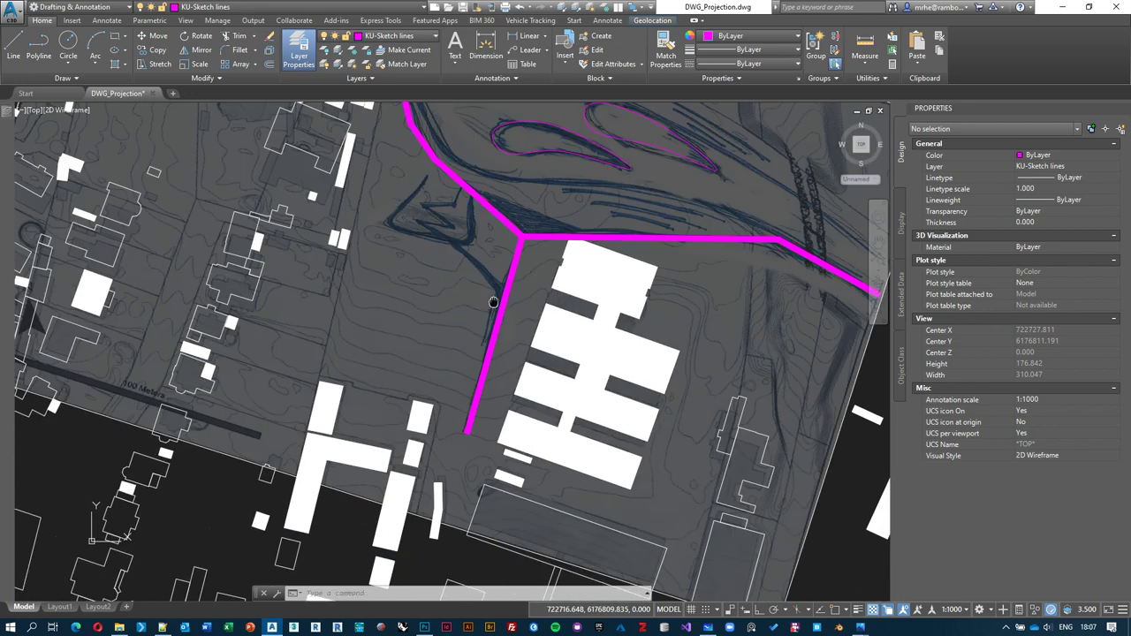
scroll(495, 303, up, 3)
scroll(502, 350, down, 2)
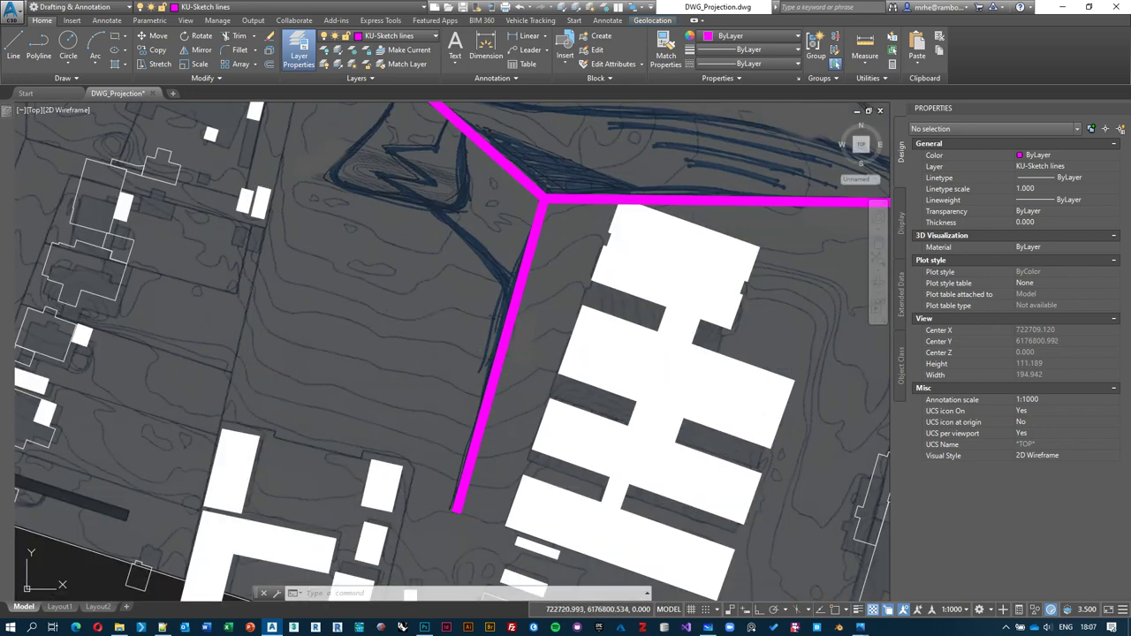
click(507, 354)
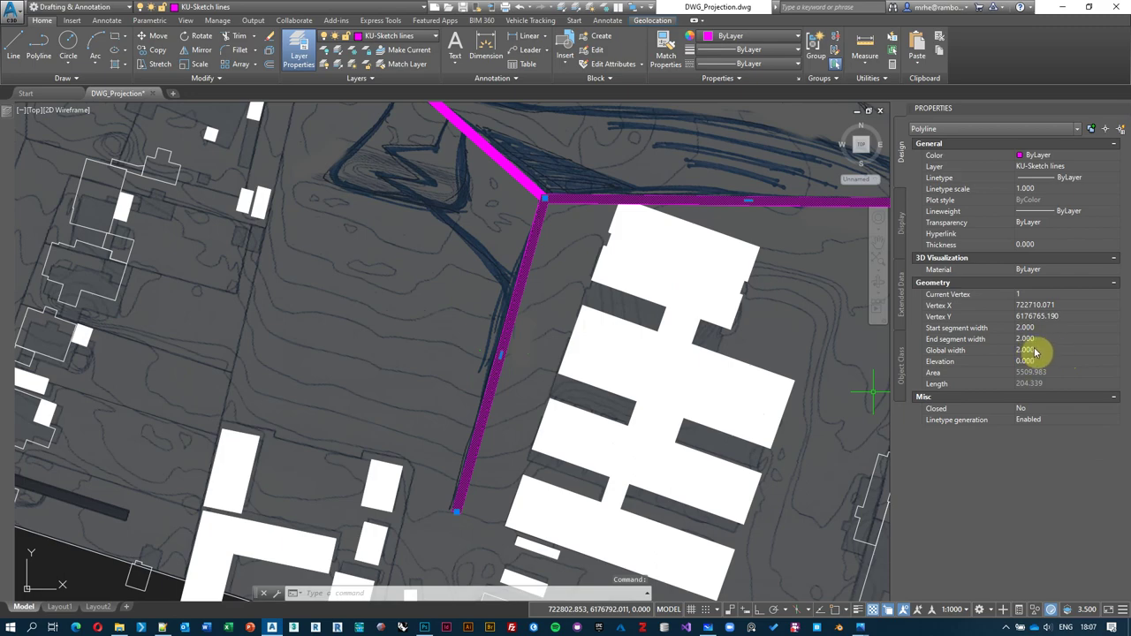
scroll(451, 322, down, 2)
key(Escape)
scroll(517, 265, down, 1)
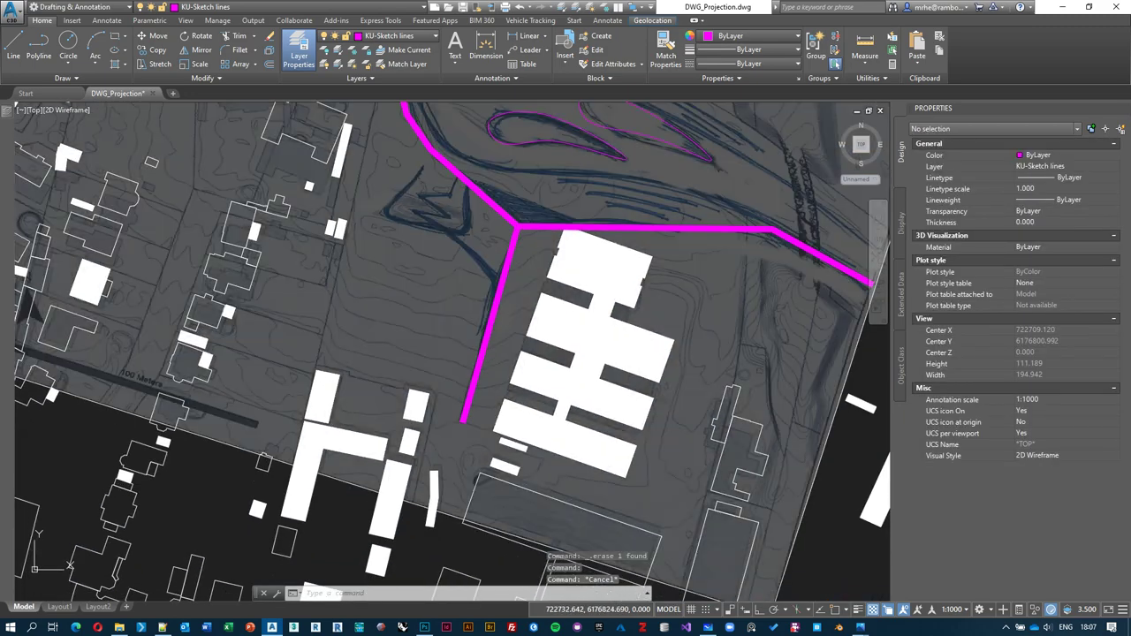
middle_drag(530, 279, 505, 353)
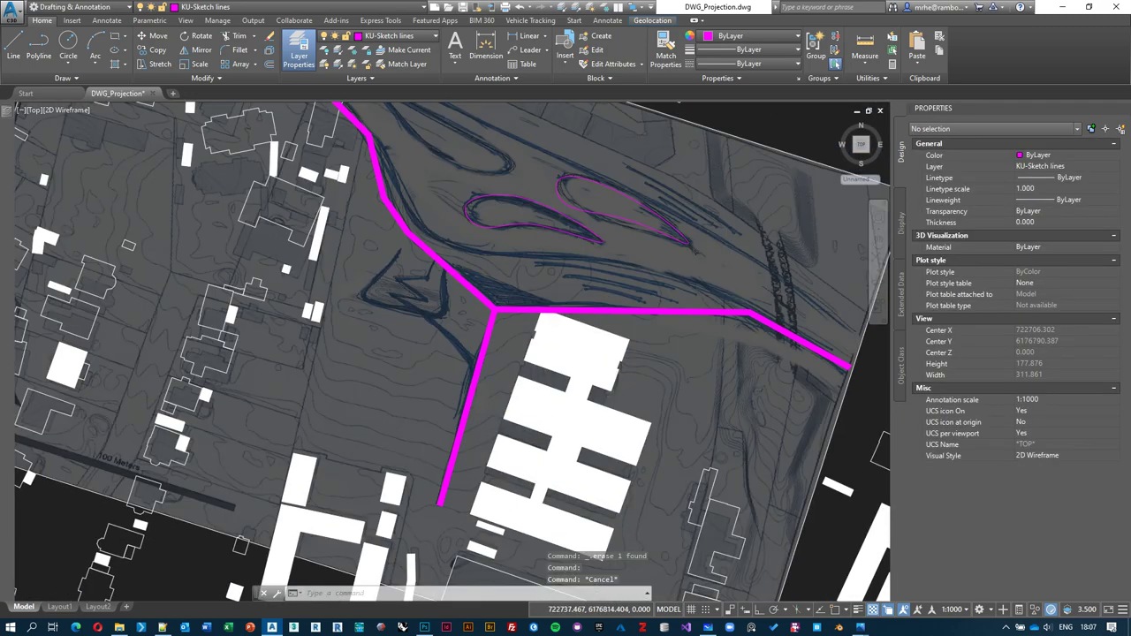
click(454, 291)
key(Escape)
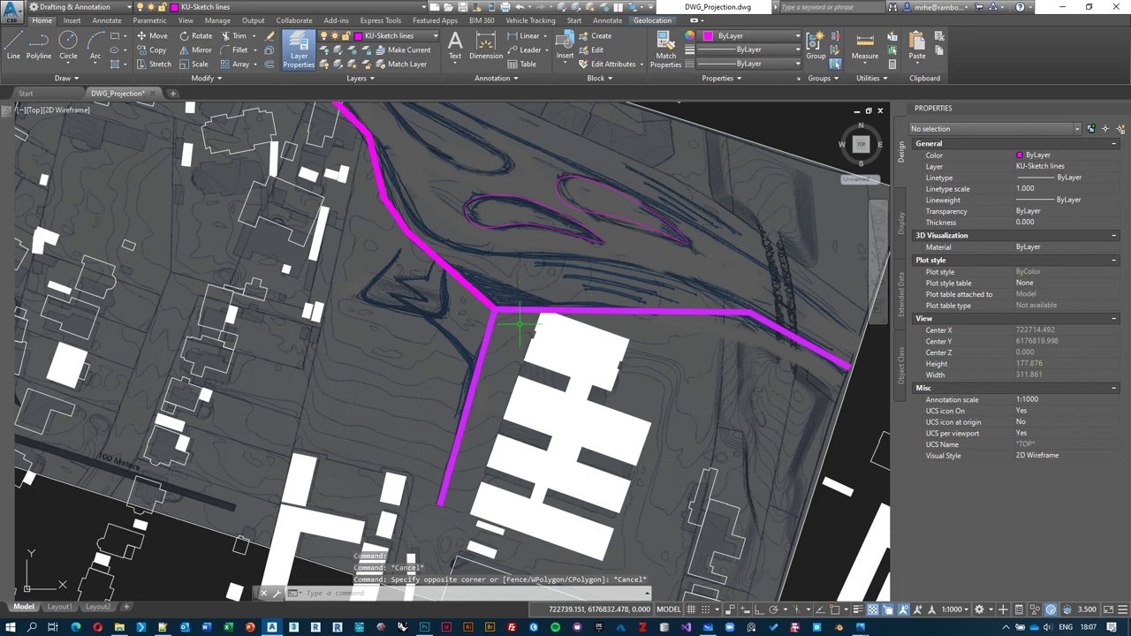
Step: Set the global width of the polyline along the large building's west and north sides to 0
click(468, 419)
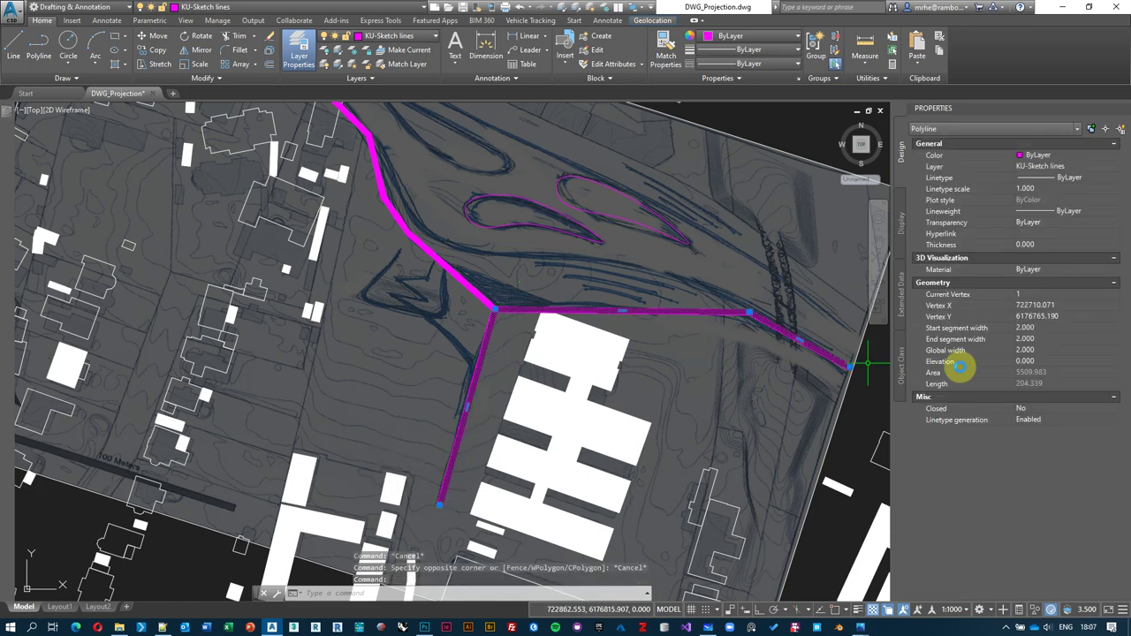
click(1058, 350)
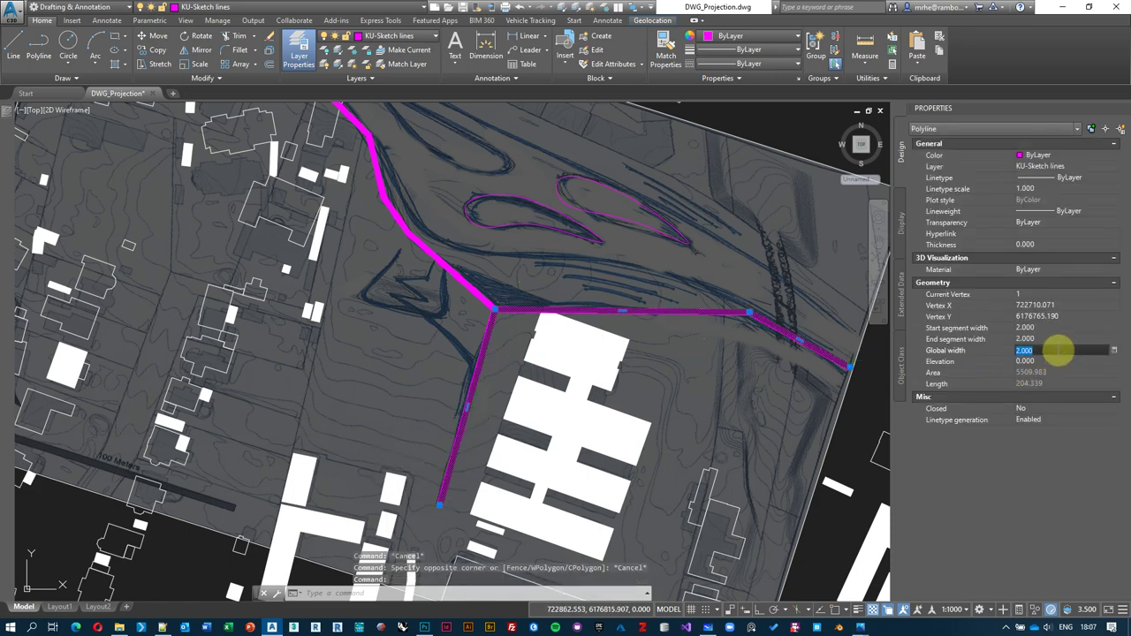
text(0)
key(Return)
key(Escape)
Step: Regenerate the whole drawing with REGENALL to redisplay the thin polyline west of the large building
middle_drag(451, 422, 469, 338)
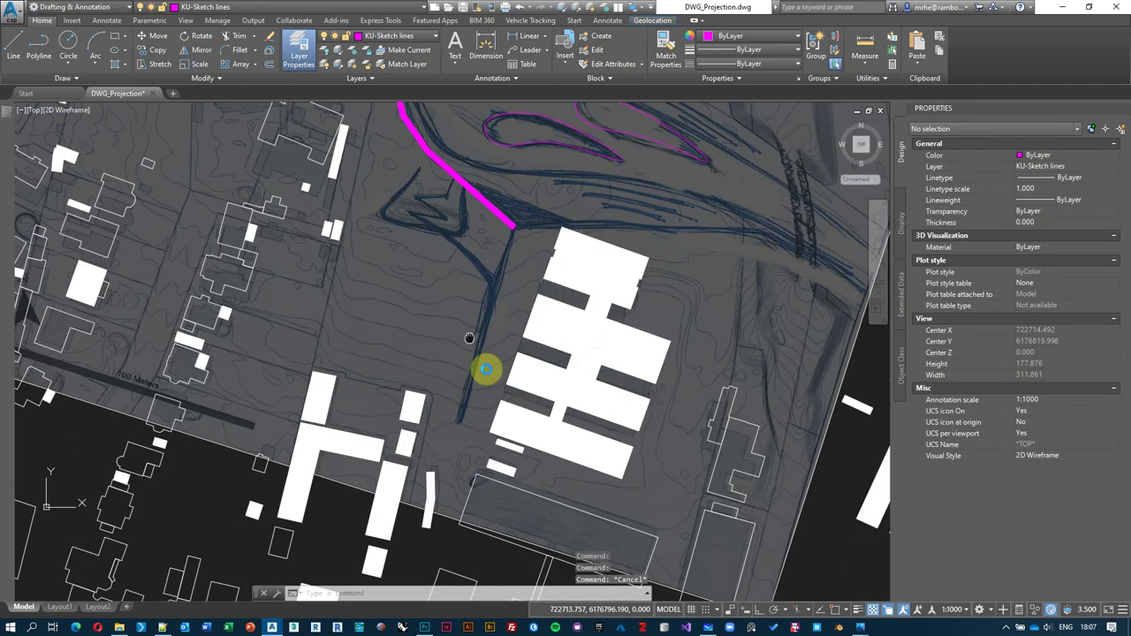
scroll(487, 368, up, 4)
click(442, 366)
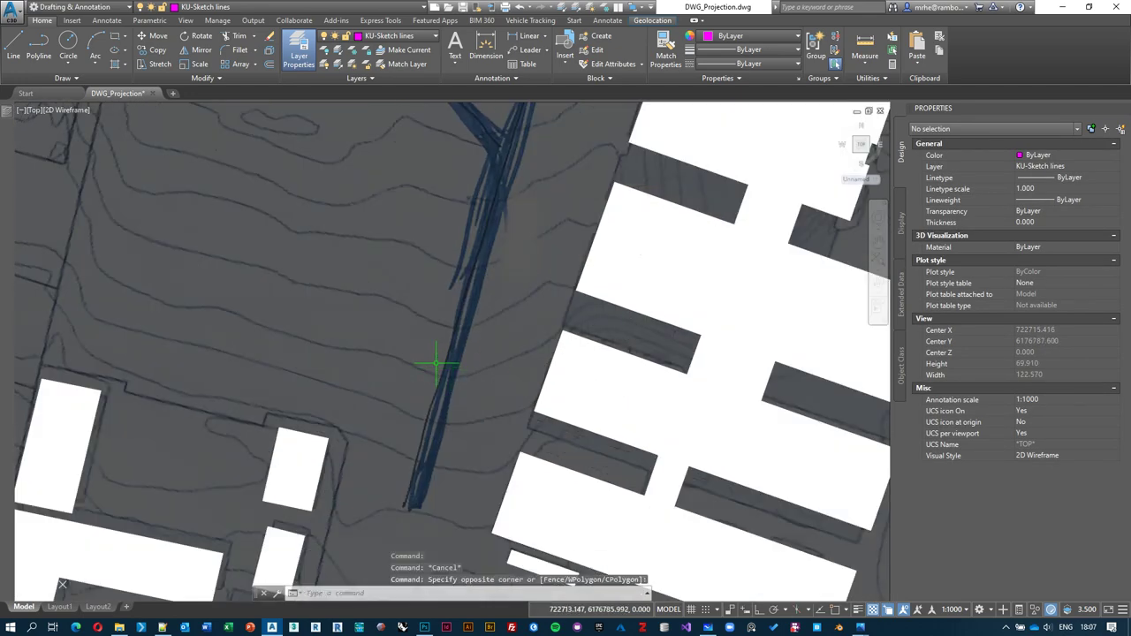
key(Escape)
middle_drag(485, 302, 493, 320)
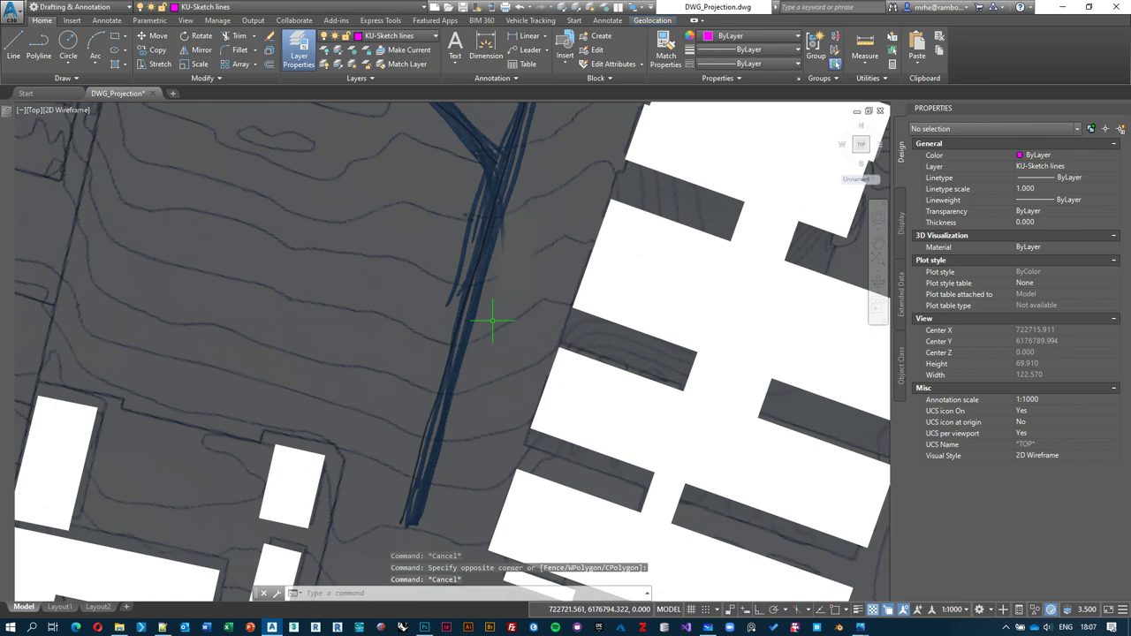
text(regen)
key(Down)
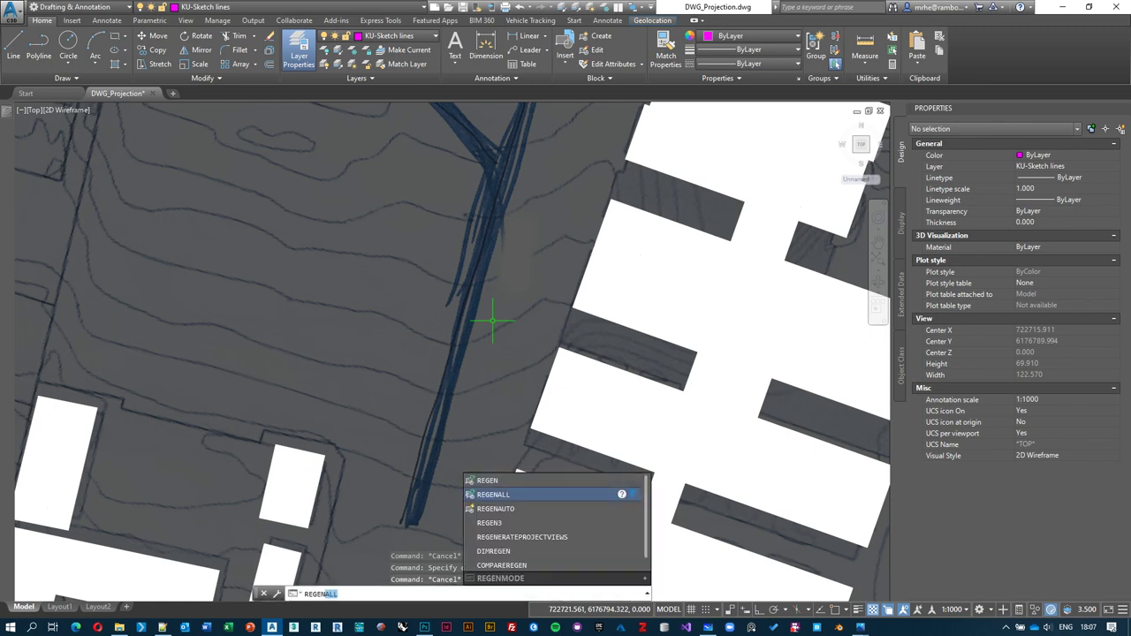
key(Return)
mouse_move(474, 379)
middle_down()
mouse_move(487, 379)
mouse_move(424, 492)
mouse_move(619, 212)
middle_up()
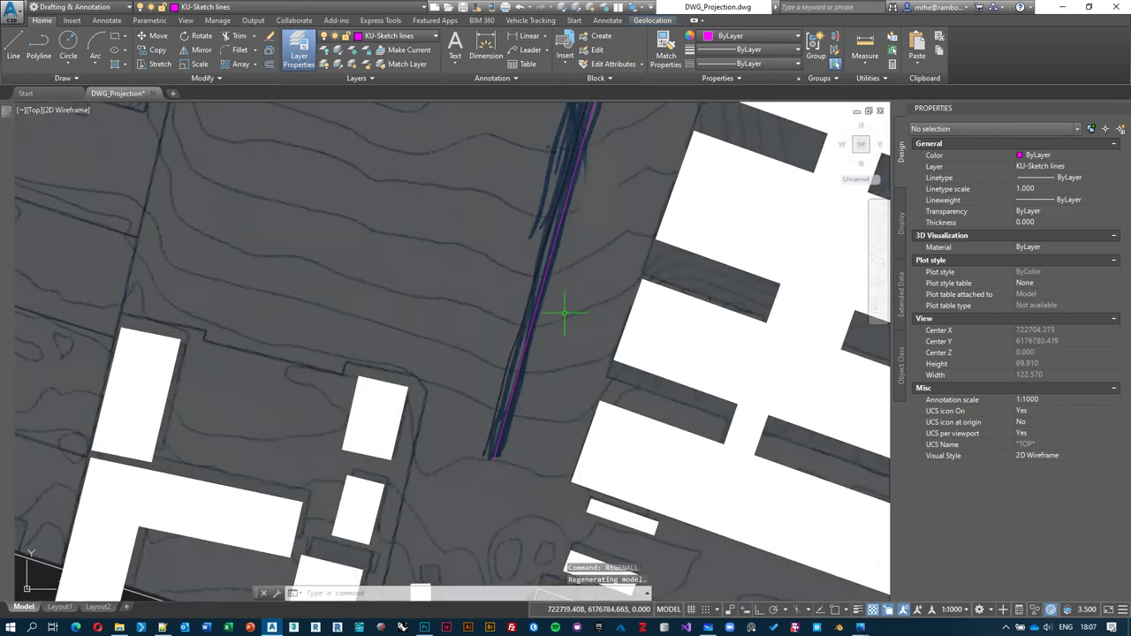
Step: Move the thin polyline's corner vertex slightly north, away from the end of the wide northwestern line
mouse_move(564, 313)
middle_down()
mouse_move(477, 434)
mouse_move(503, 316)
middle_up()
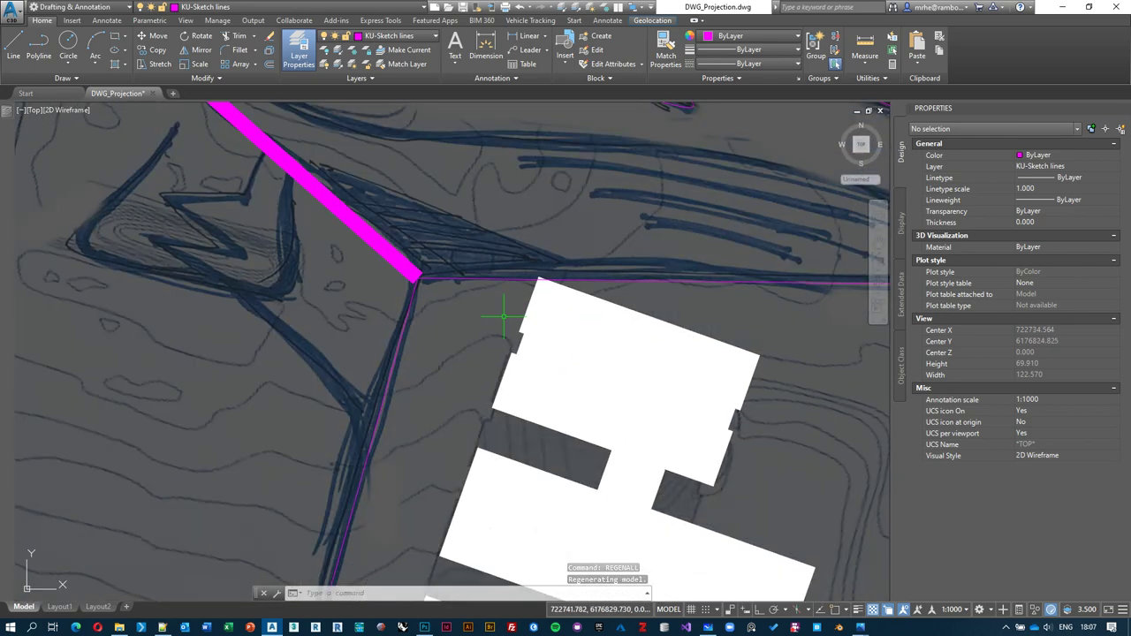
click(619, 279)
scroll(618, 291, down, 2)
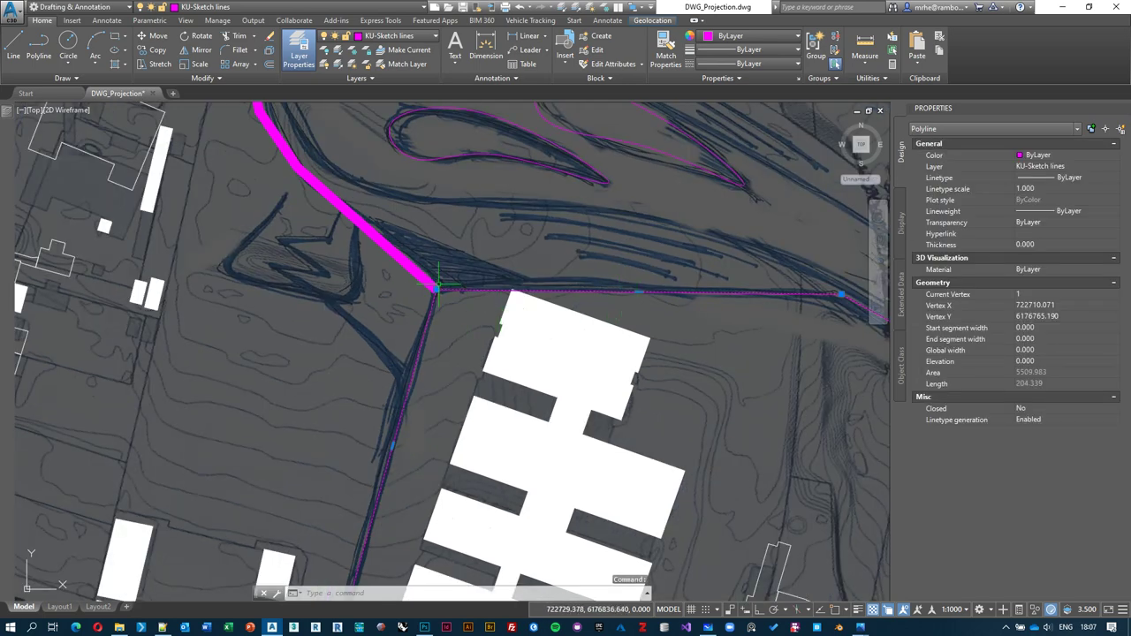
click(435, 287)
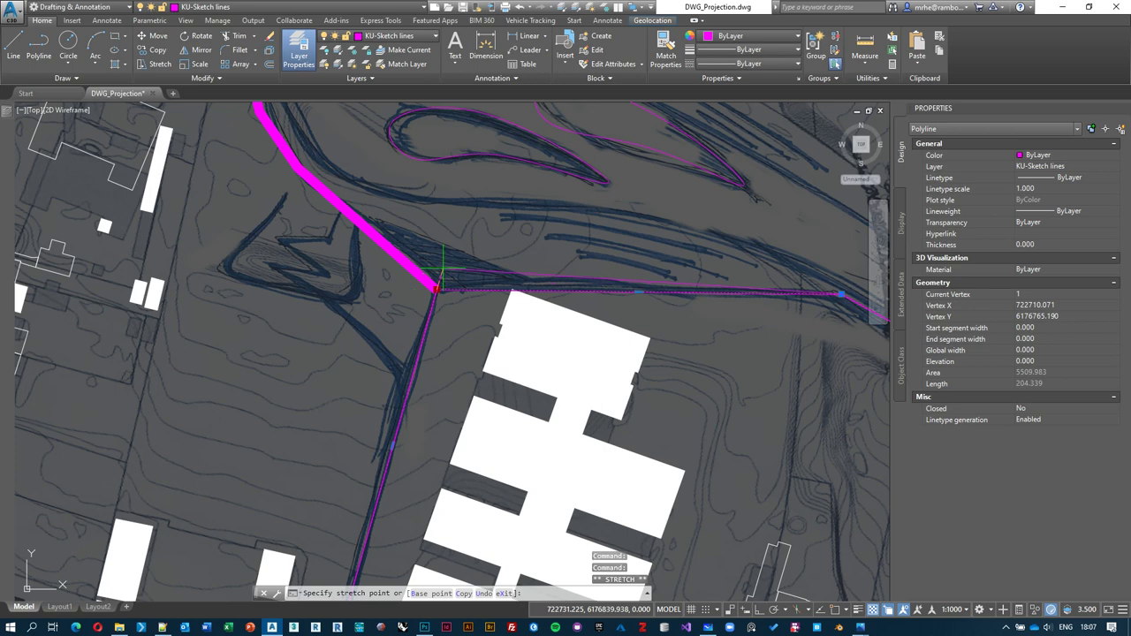
click(440, 268)
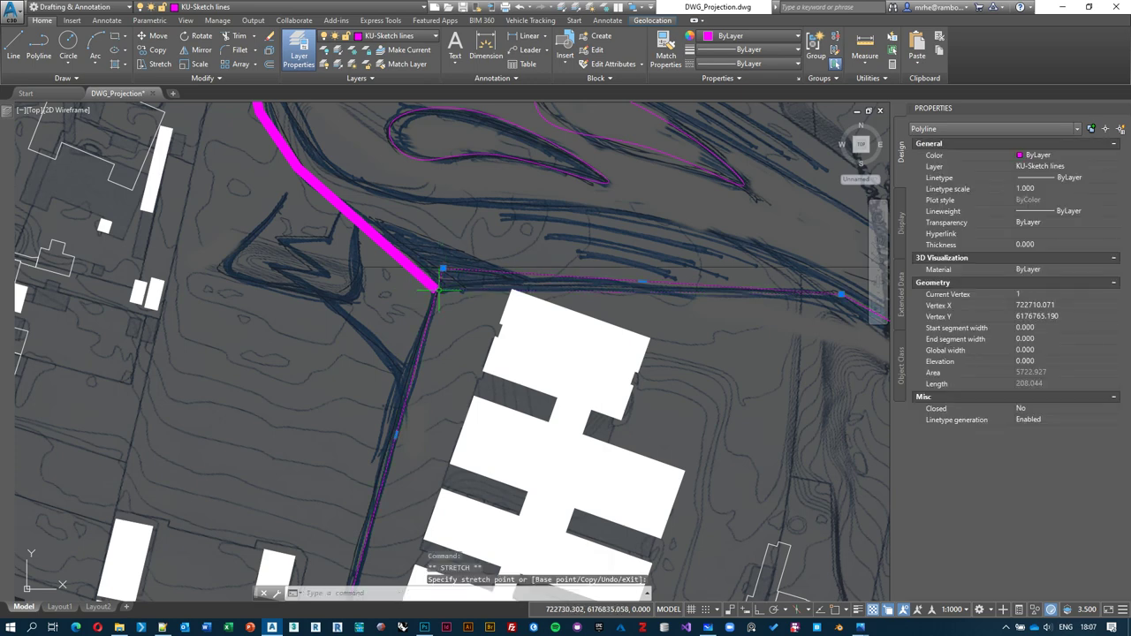
scroll(437, 287, down, 3)
key(Escape)
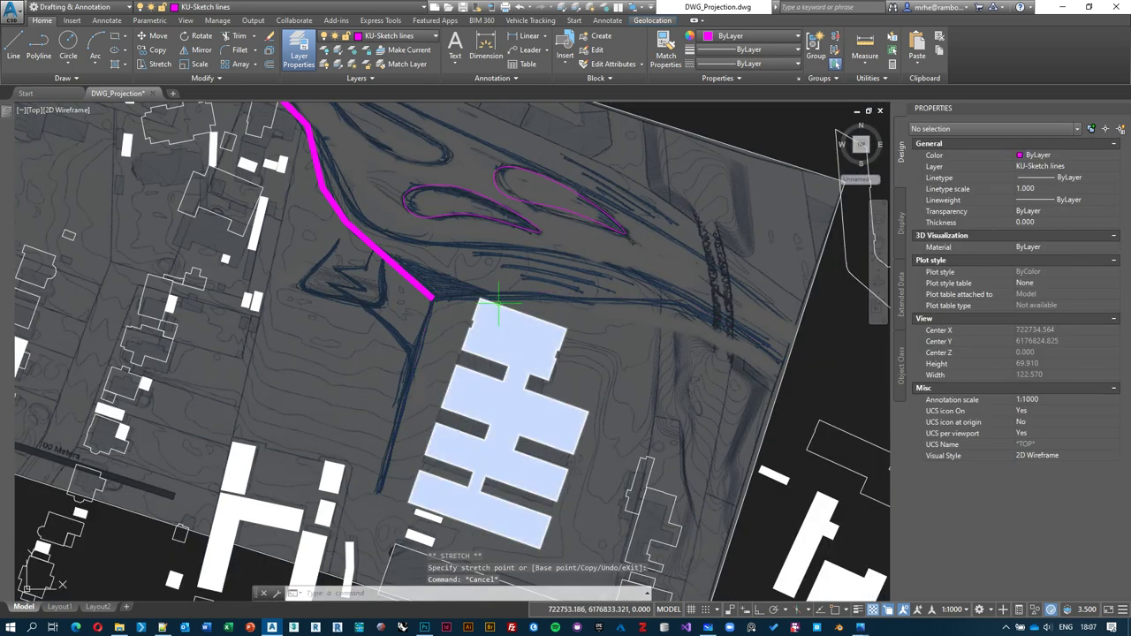
Step: Run REGENALL again to refresh the display of the reshaped polyline around the building
scroll(499, 303, up, 2)
text(re)
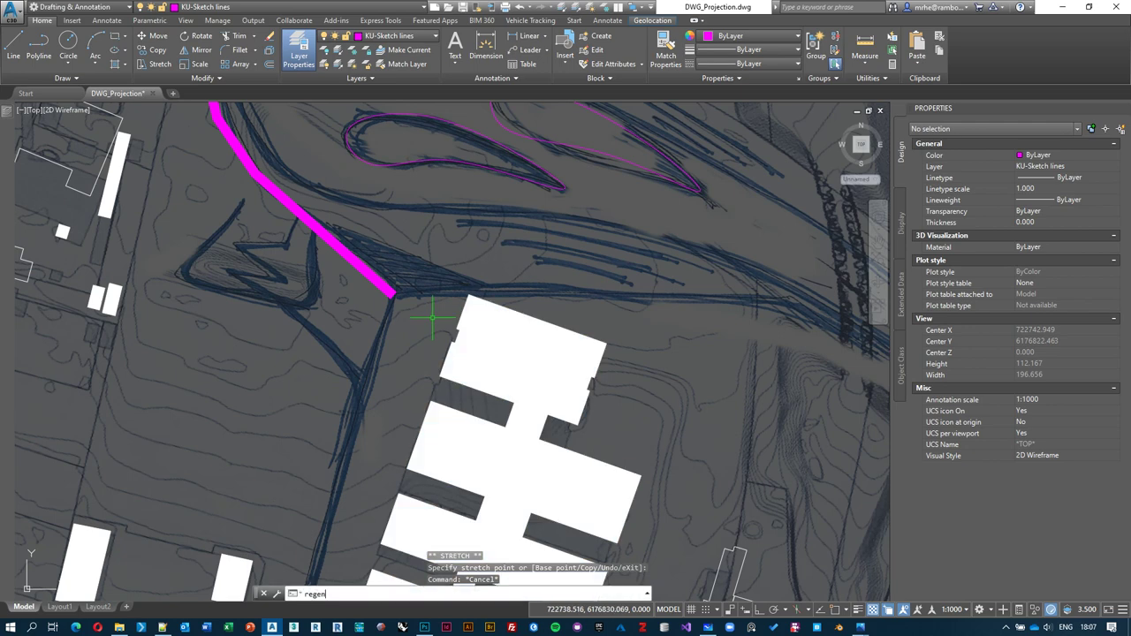
text(gen)
key(Down)
key(Return)
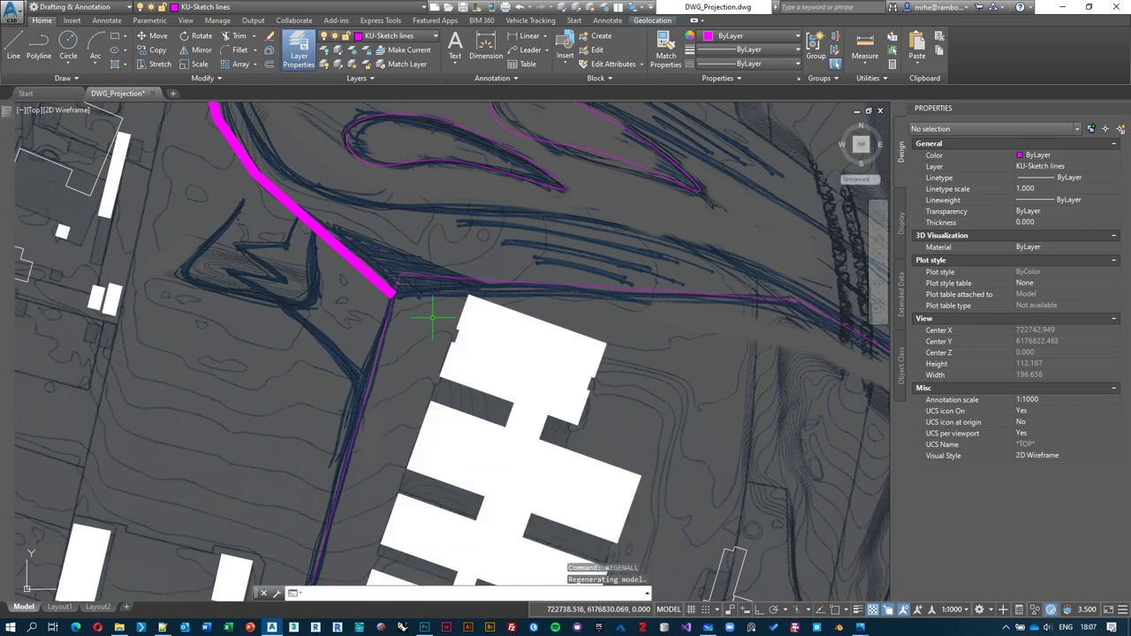
Step: Offset the thin polyline by 1 unit toward the large building, using the Multiple option for a single copy
mouse_move(373, 295)
middle_down()
mouse_move(411, 187)
mouse_move(424, 263)
middle_up()
scroll(411, 186, up, 2)
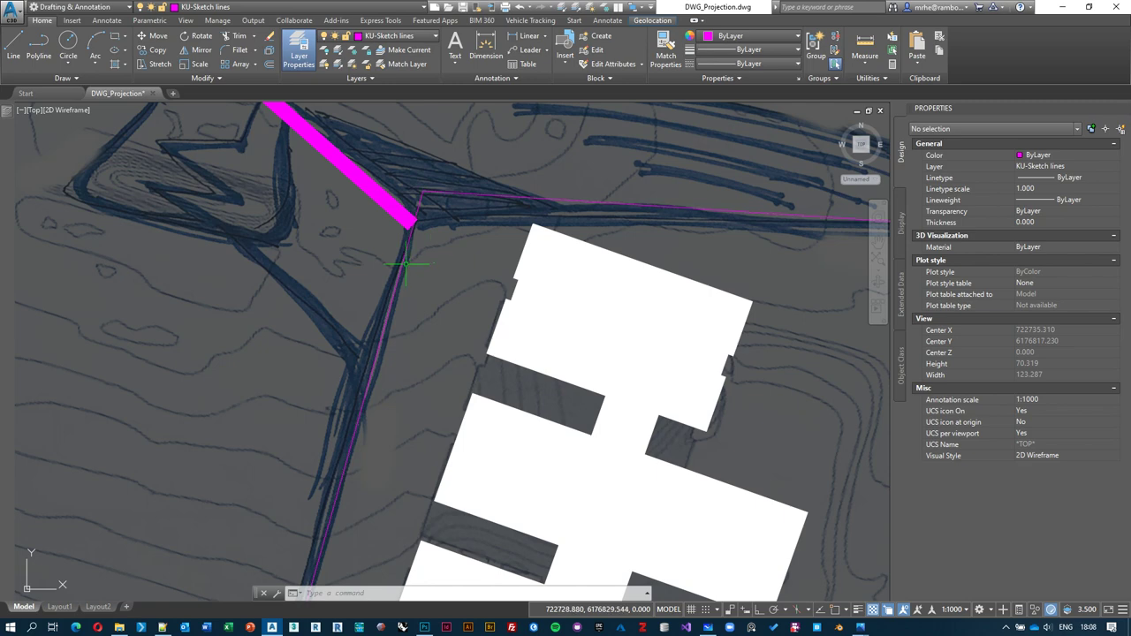
click(407, 218)
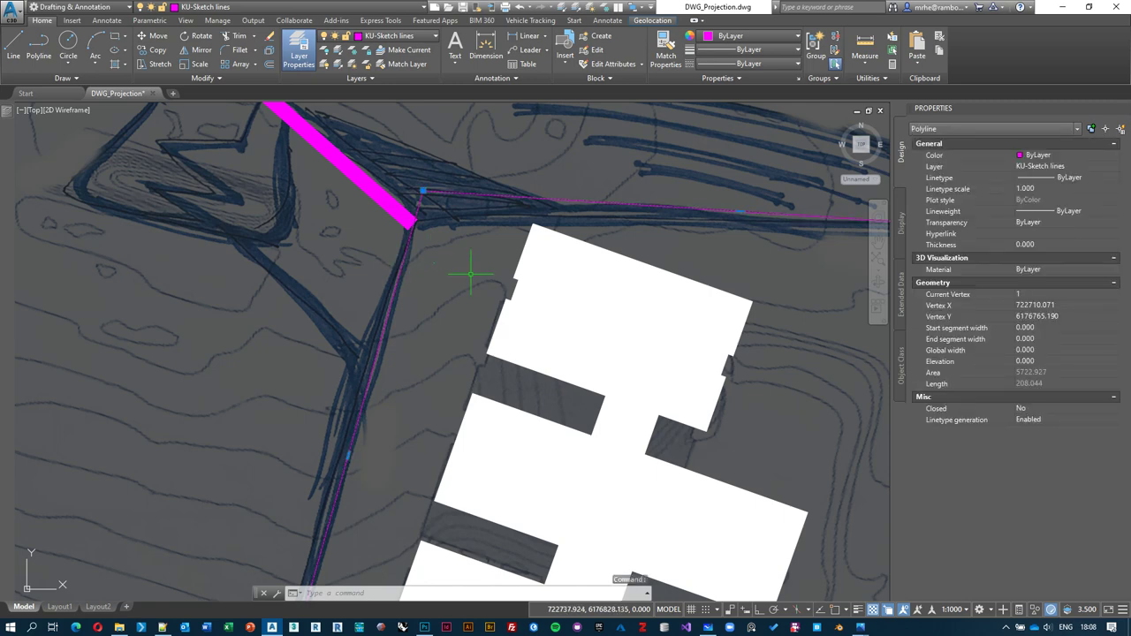
text(off)
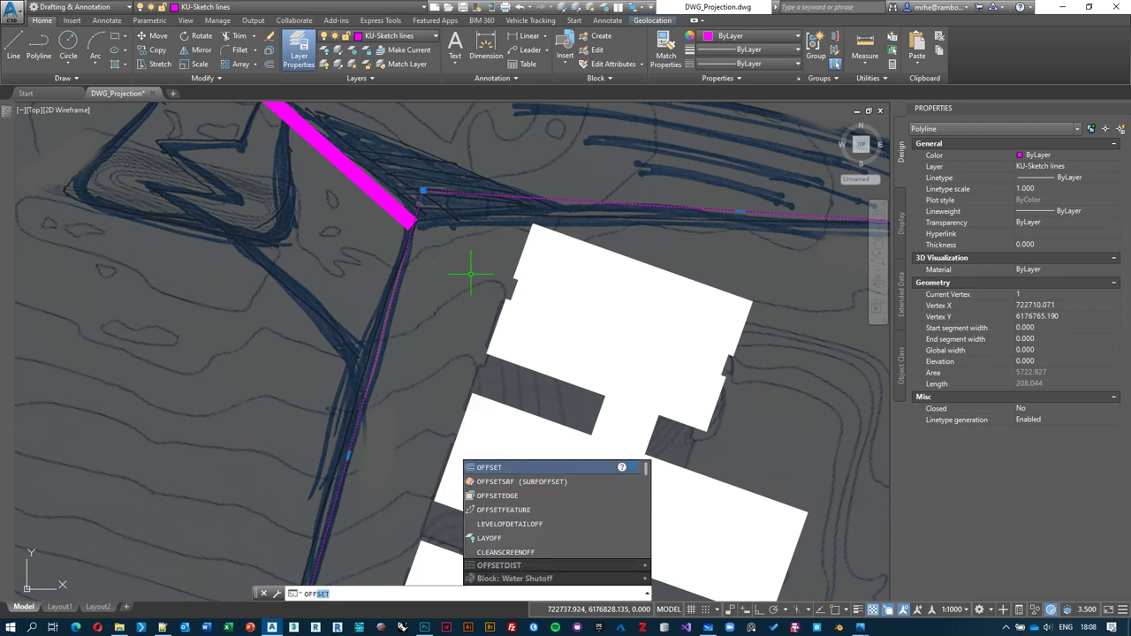
key(Return)
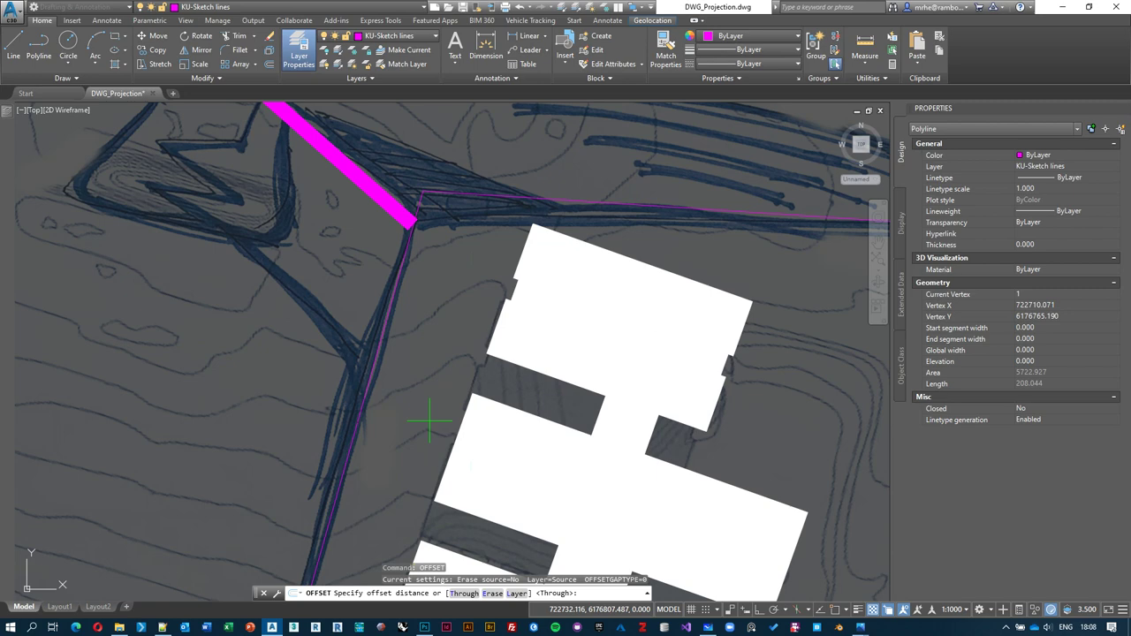
text(1)
key(Return)
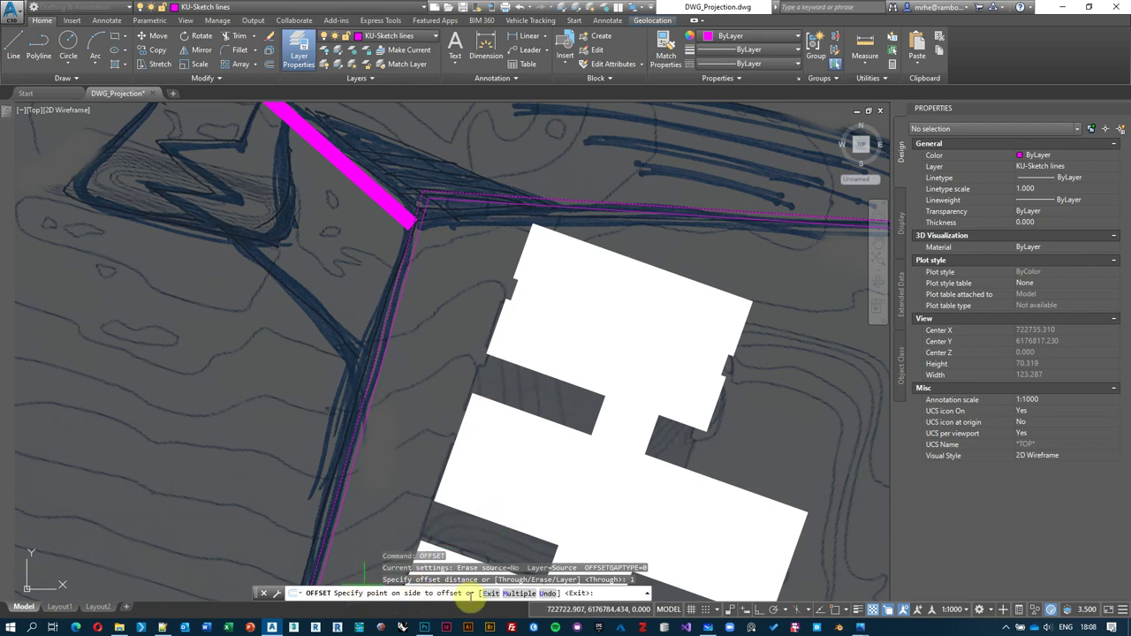
click(520, 593)
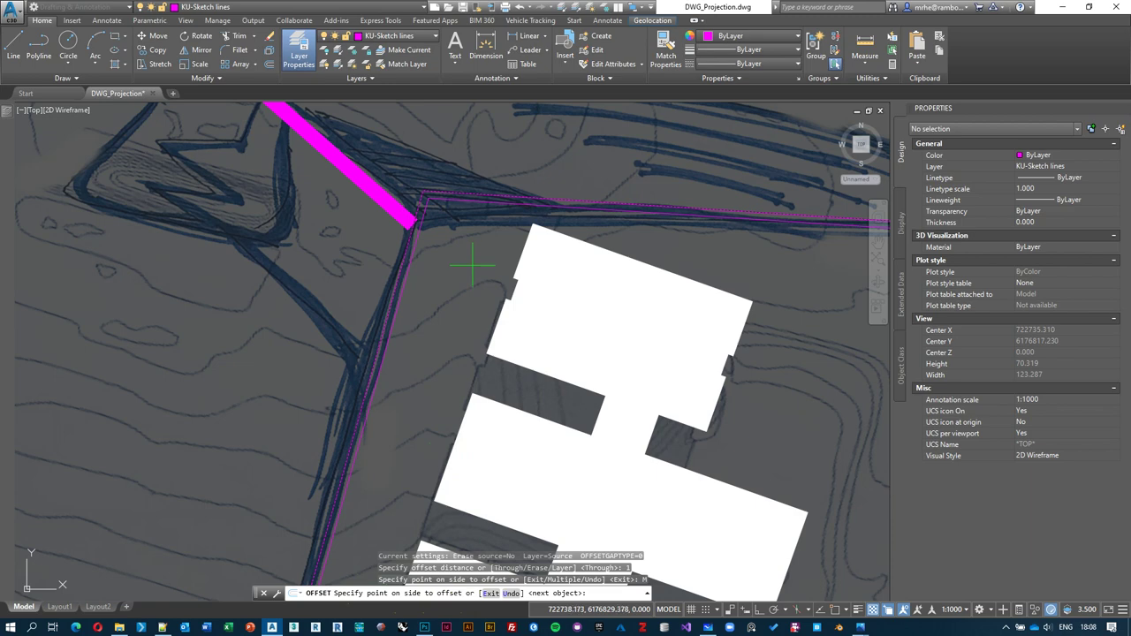
click(446, 269)
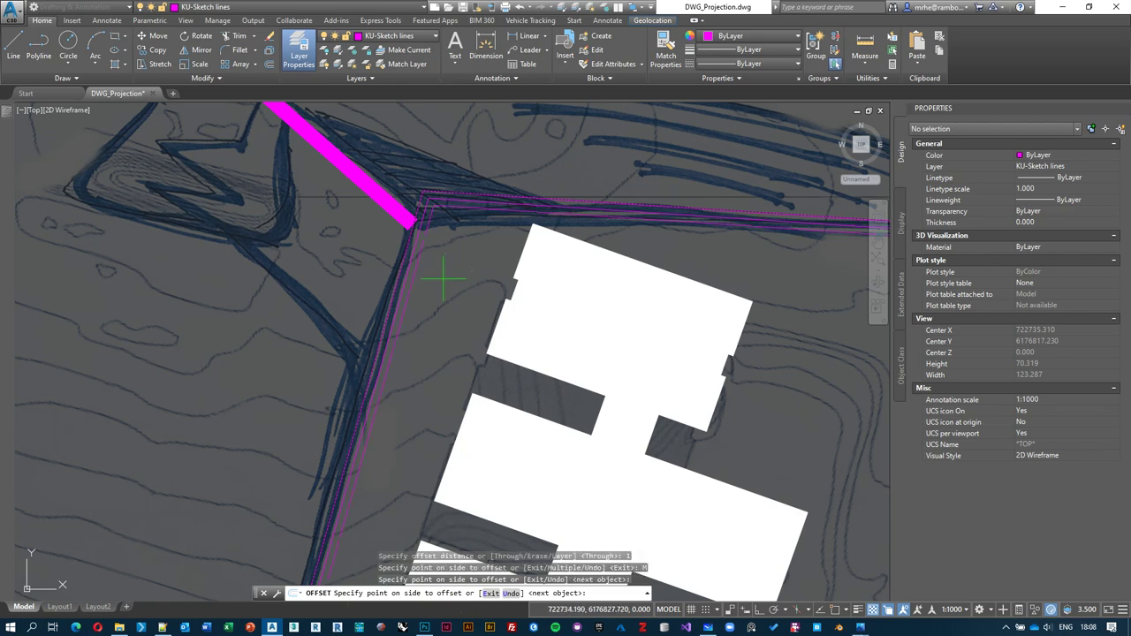
key(Return)
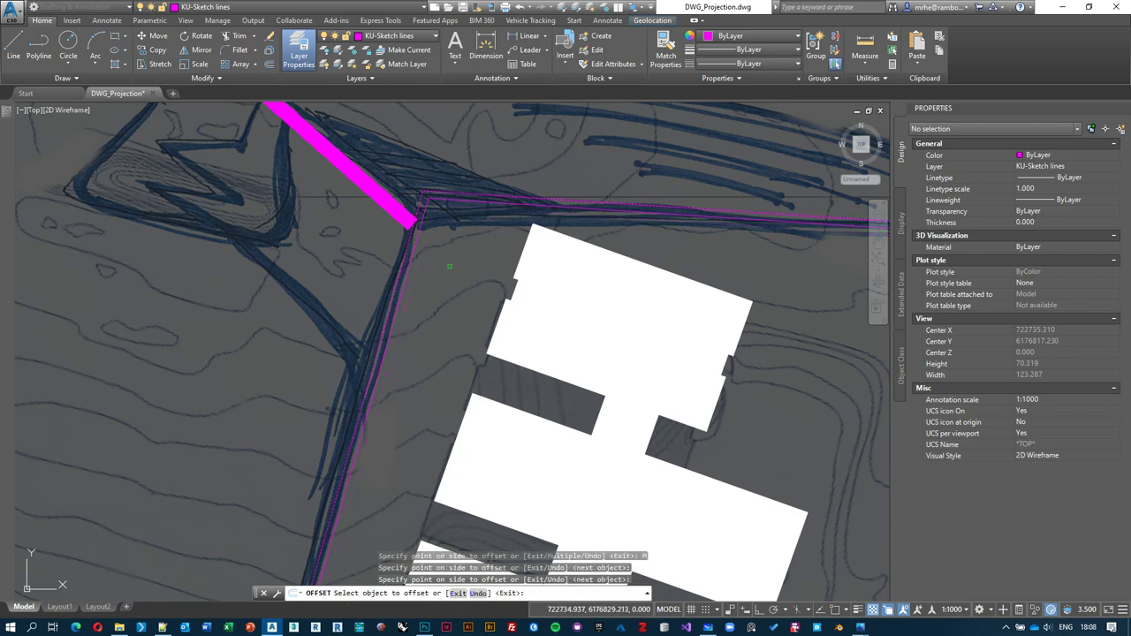
key(Escape)
Step: Offset the inner polyline copy by another 1 unit toward the large building
scroll(422, 232, up, 5)
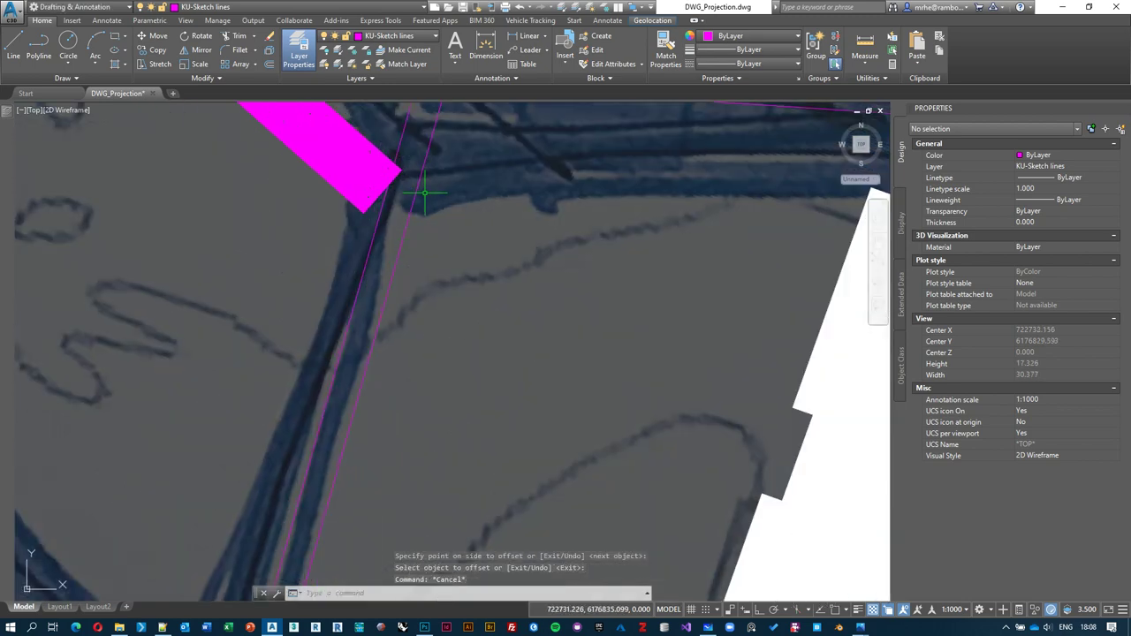
click(416, 201)
scroll(421, 311, down, 1)
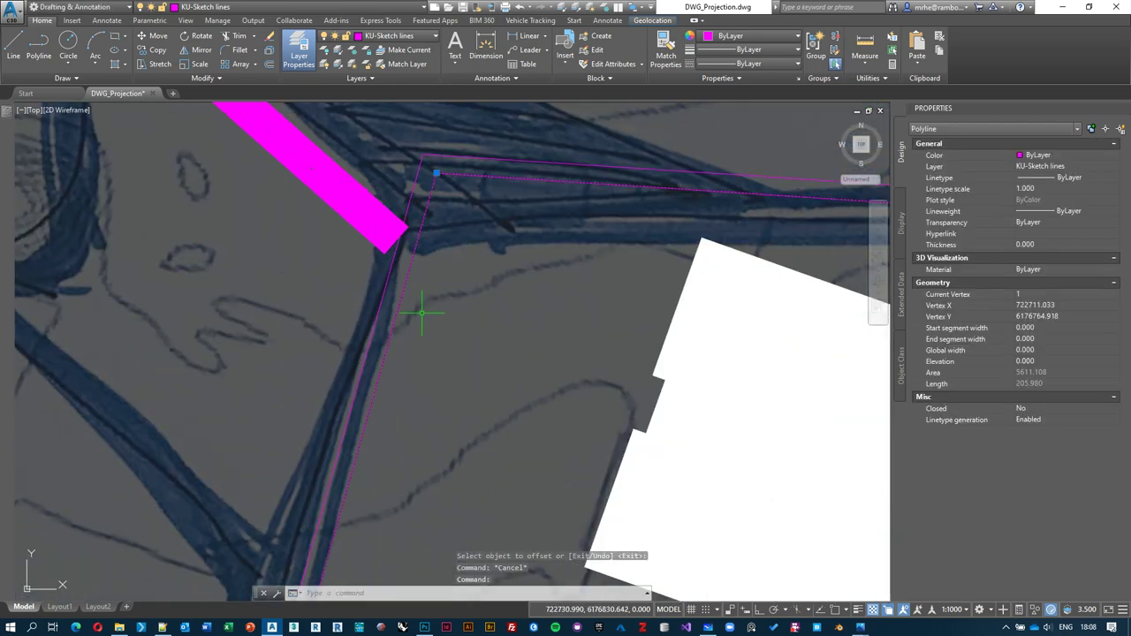
key(Escape)
middle_drag(425, 167, 430, 197)
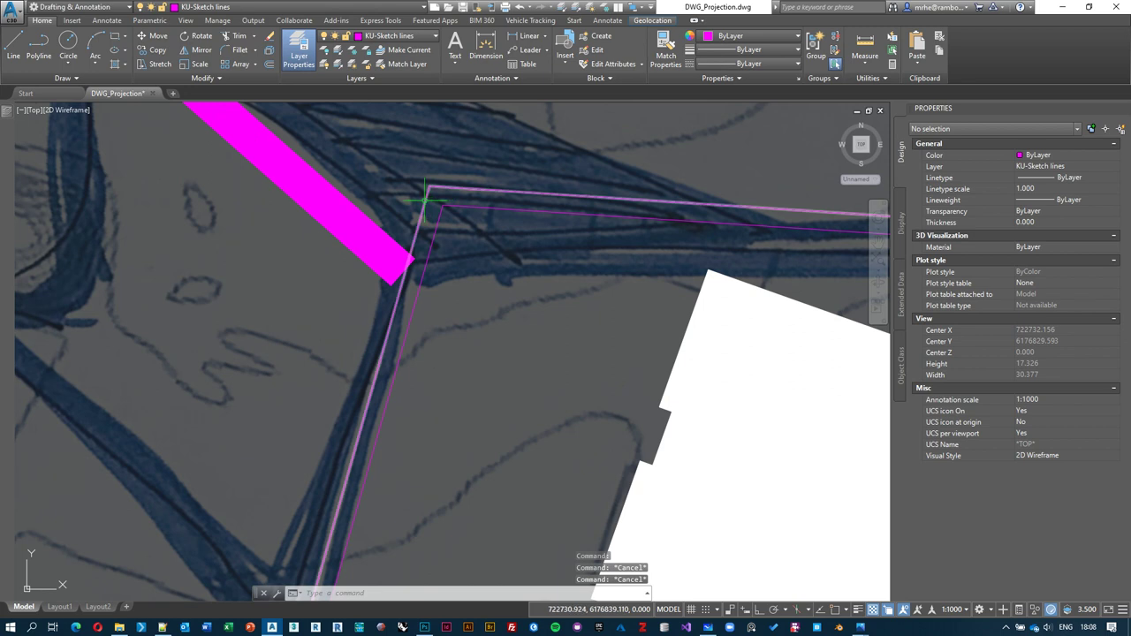
click(422, 225)
key(Escape)
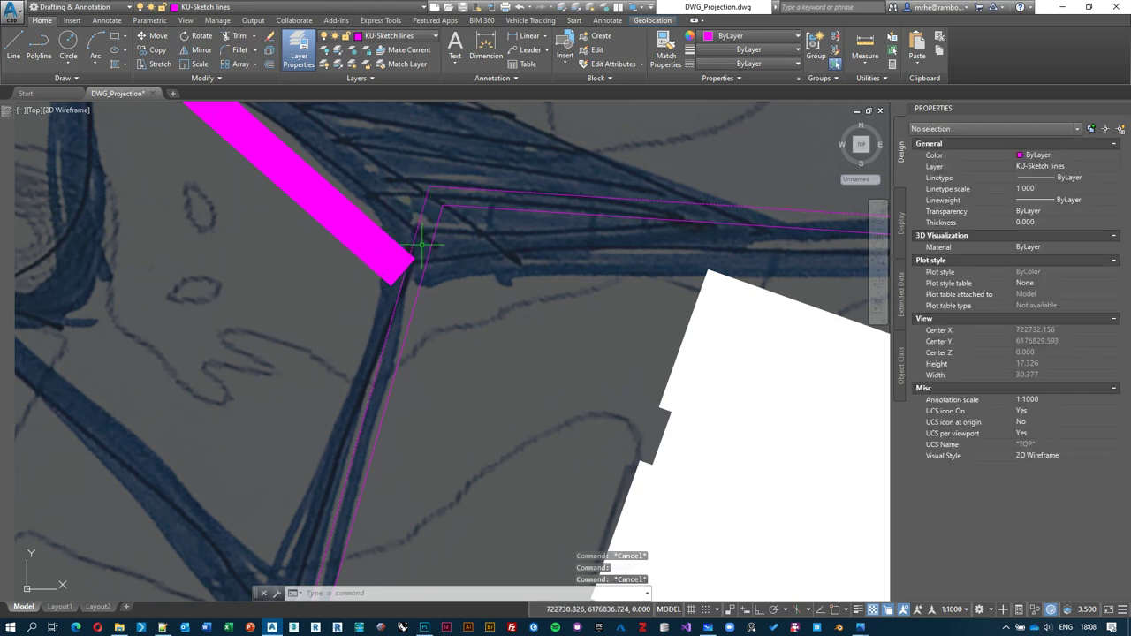
click(437, 246)
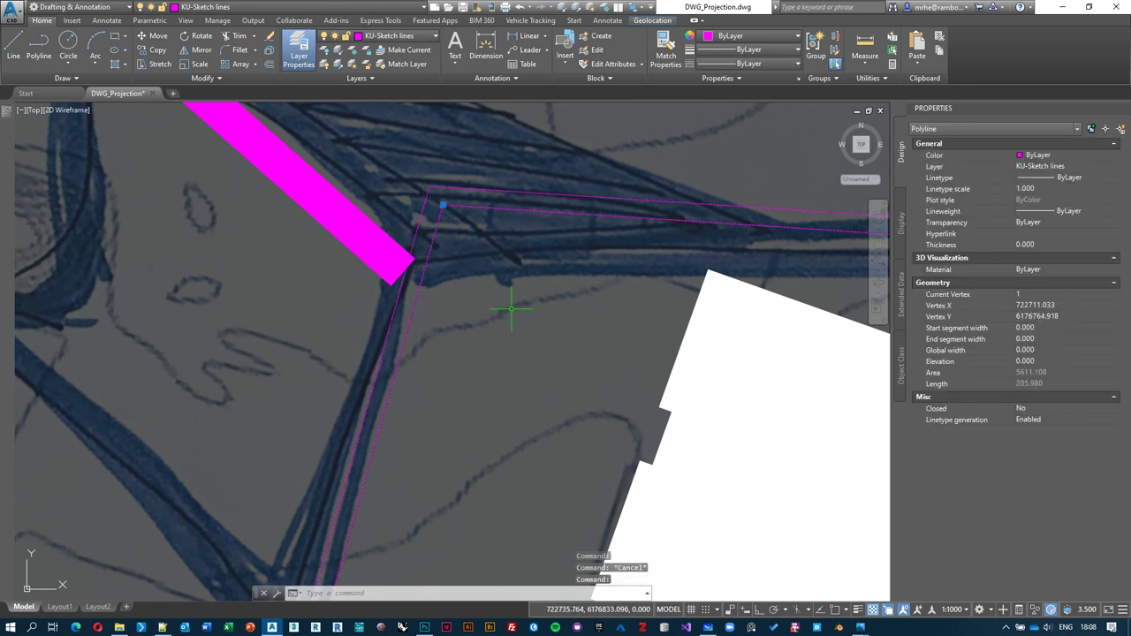
text(off)
key(Return)
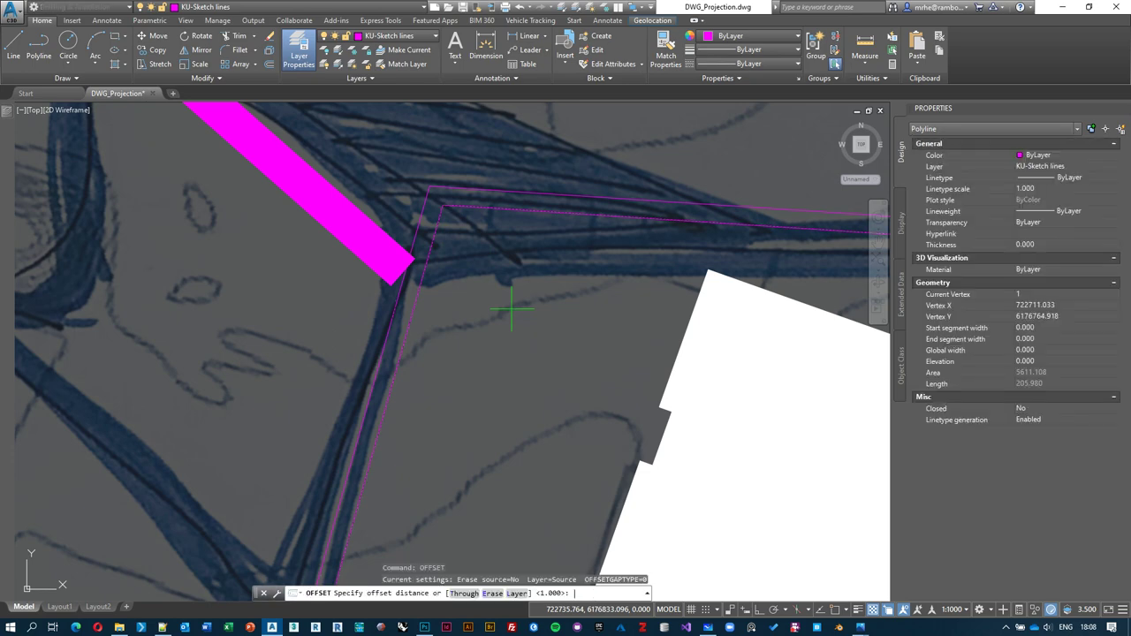
key(Return)
click(500, 384)
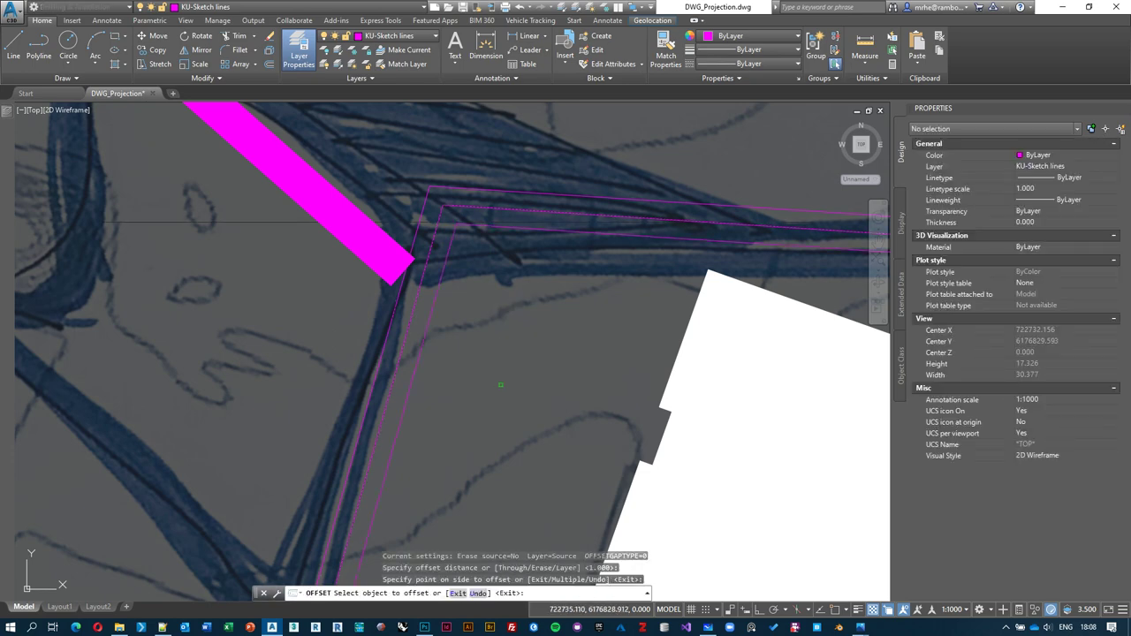
Step: End the offset command and inspect the parallel path lines against the sketch, from their southern ends to the eastern bend and whole site
key(Escape)
scroll(469, 354, down, 10)
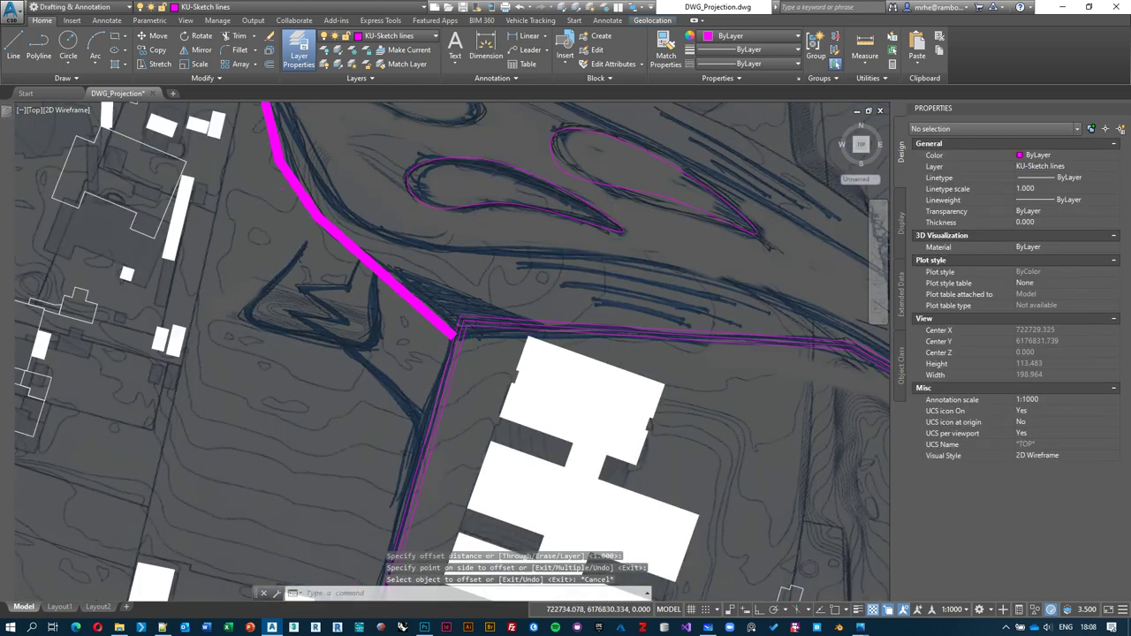
scroll(501, 386, up, 8)
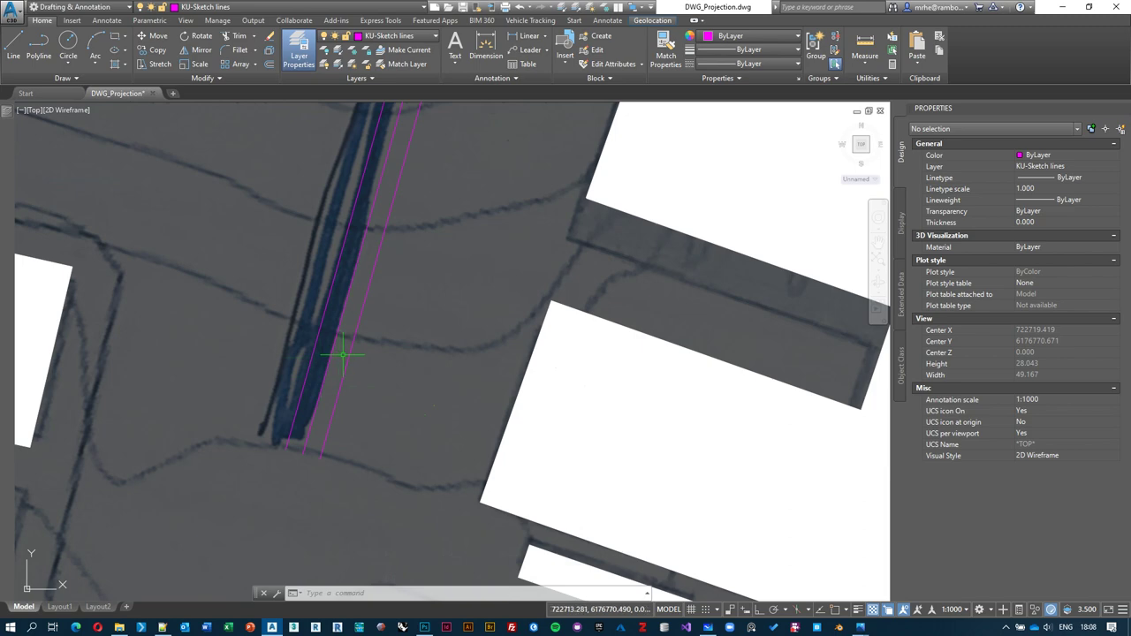
scroll(340, 363, down, 6)
scroll(358, 237, up, 4)
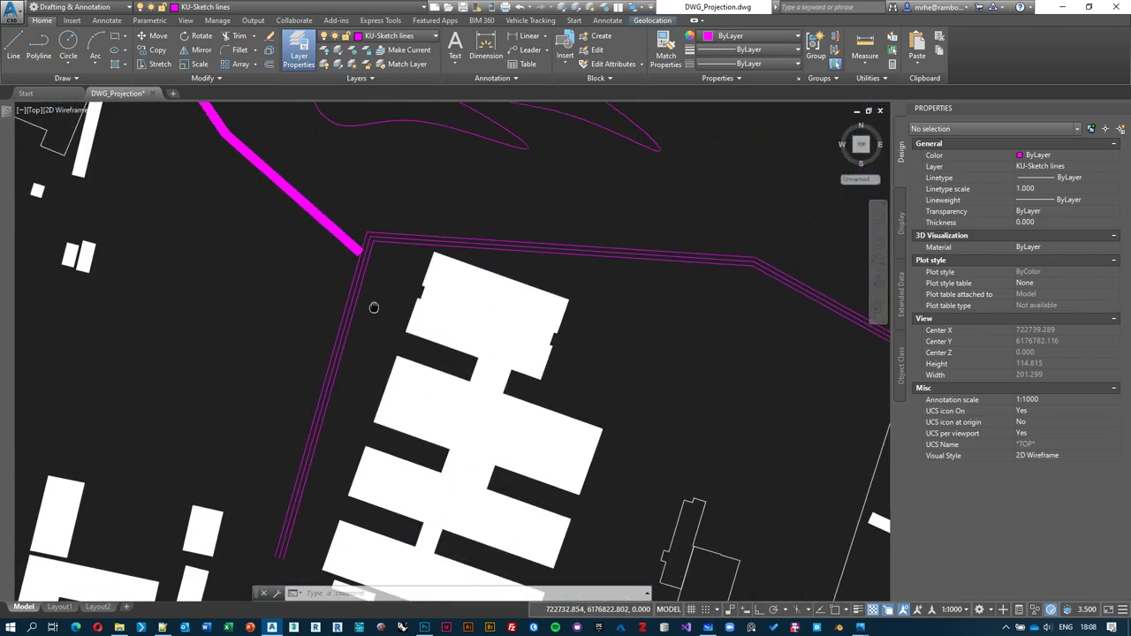
scroll(349, 237, down, 4)
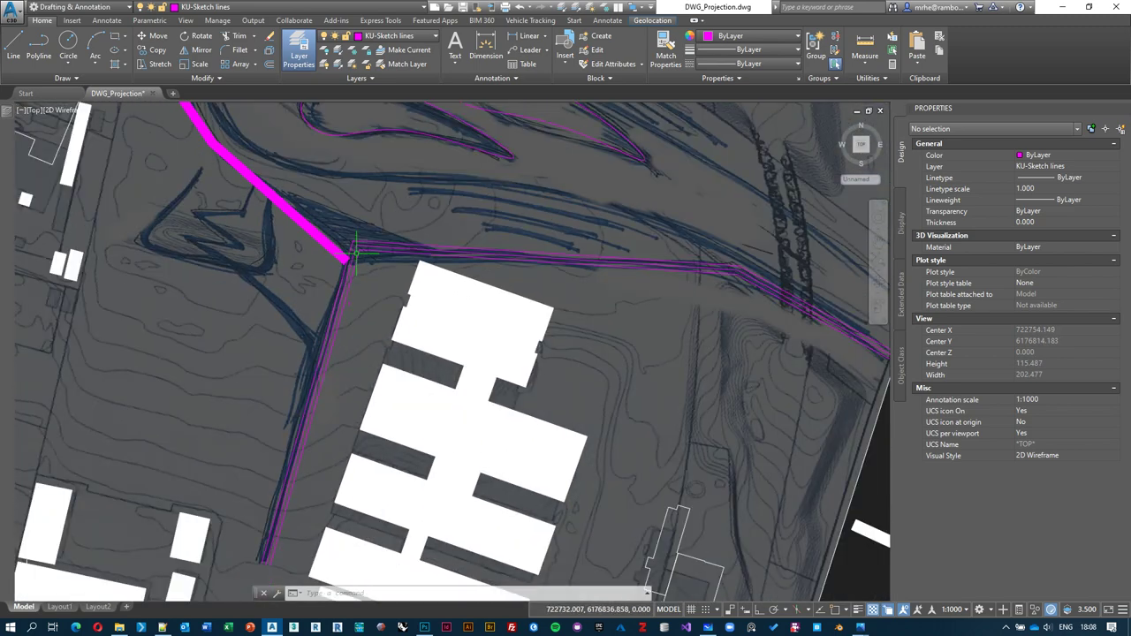
middle_drag(795, 344, 729, 347)
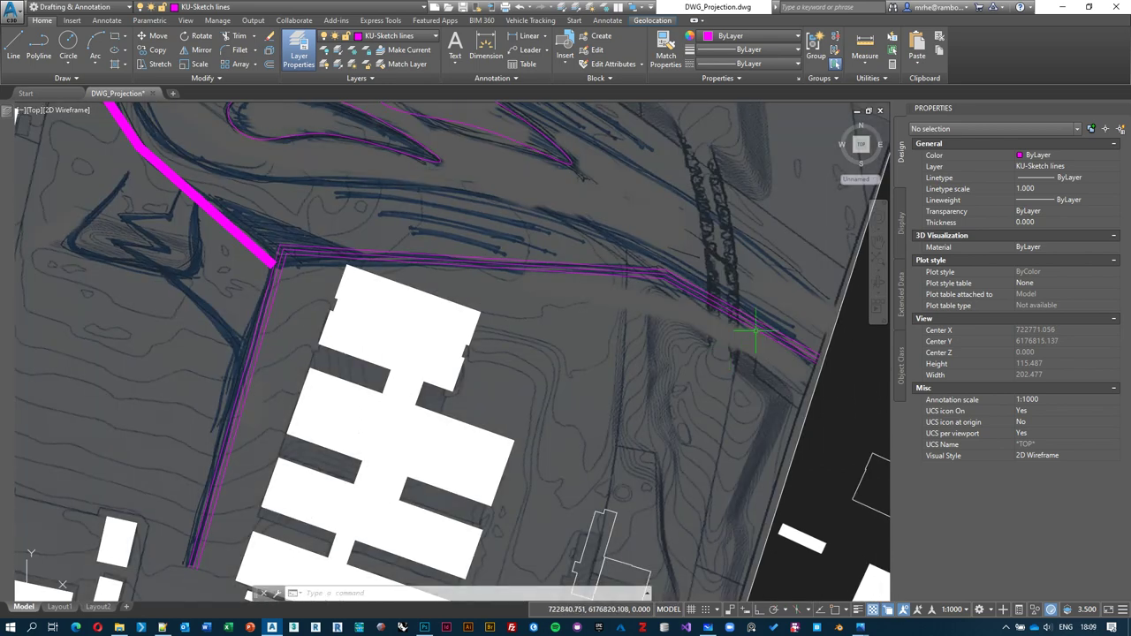
scroll(616, 255, up, 4)
scroll(750, 263, up, 4)
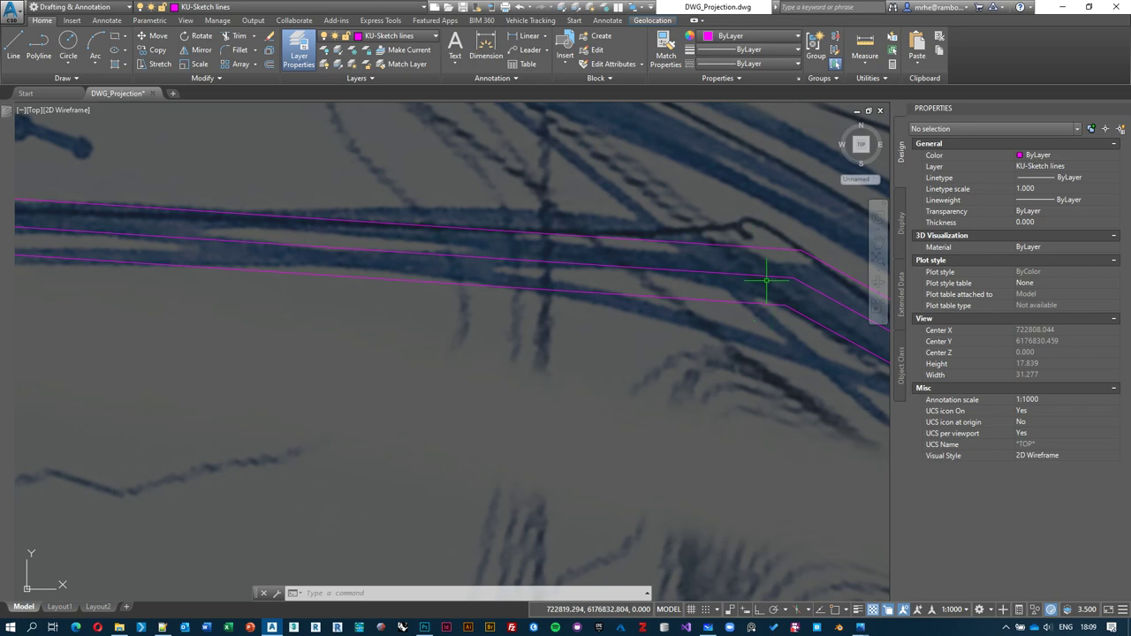
scroll(749, 448, down, 3)
scroll(546, 364, down, 8)
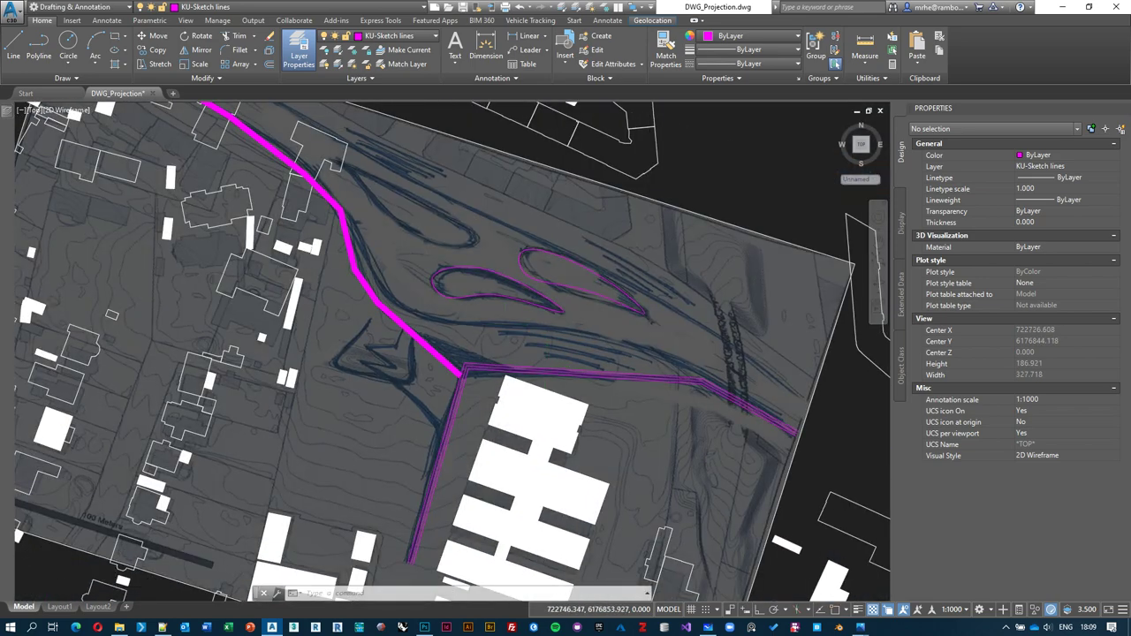
scroll(515, 333, up, 2)
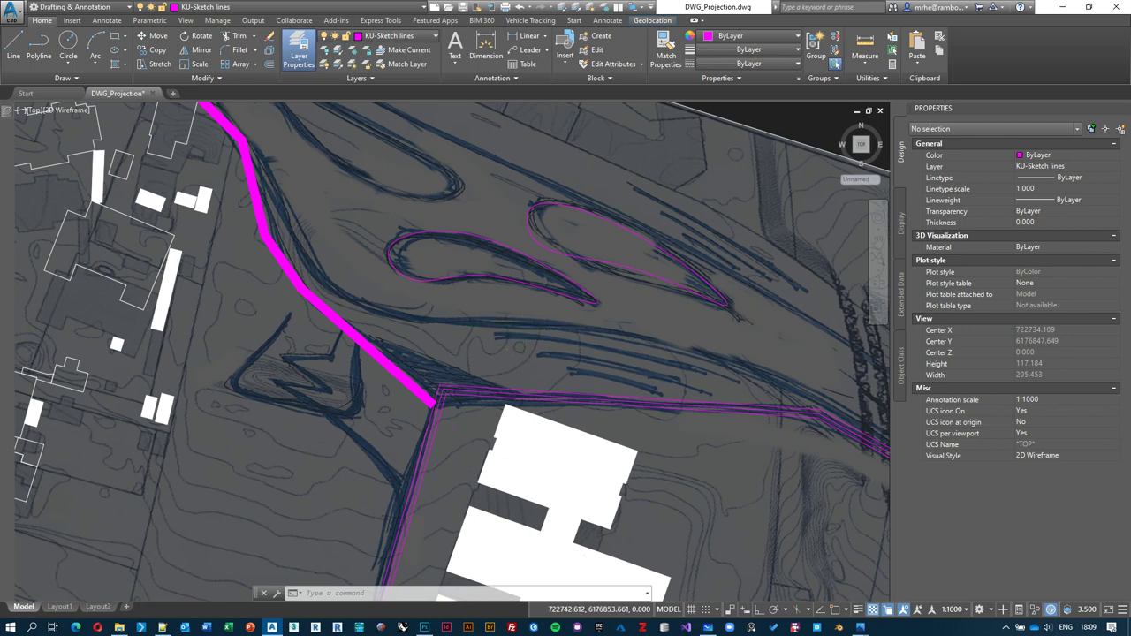
scroll(500, 327, down, 2)
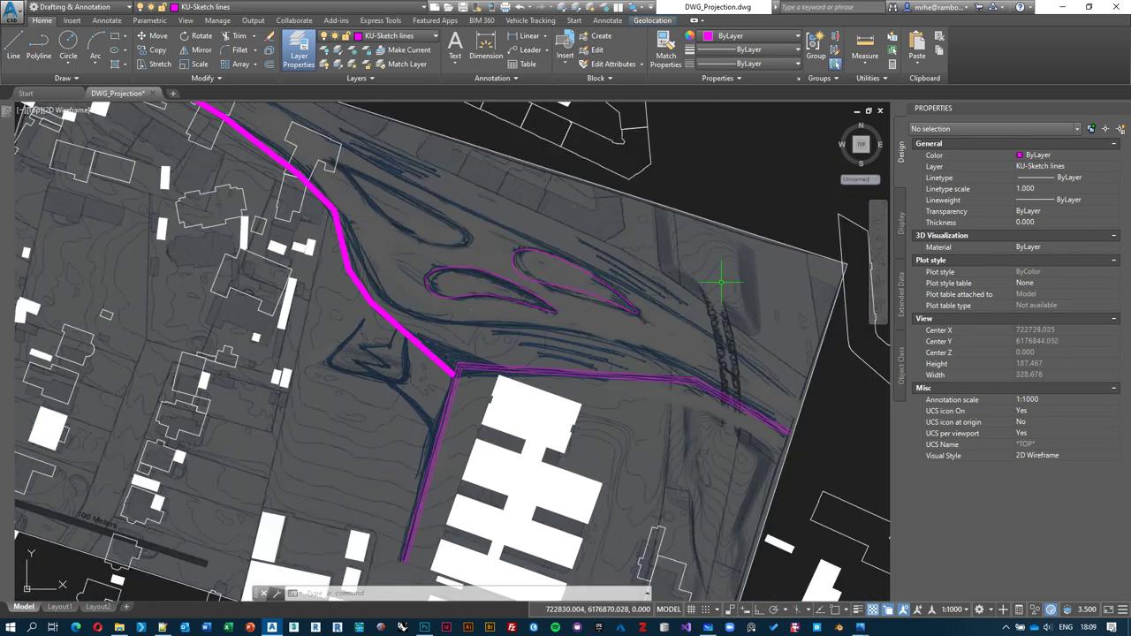